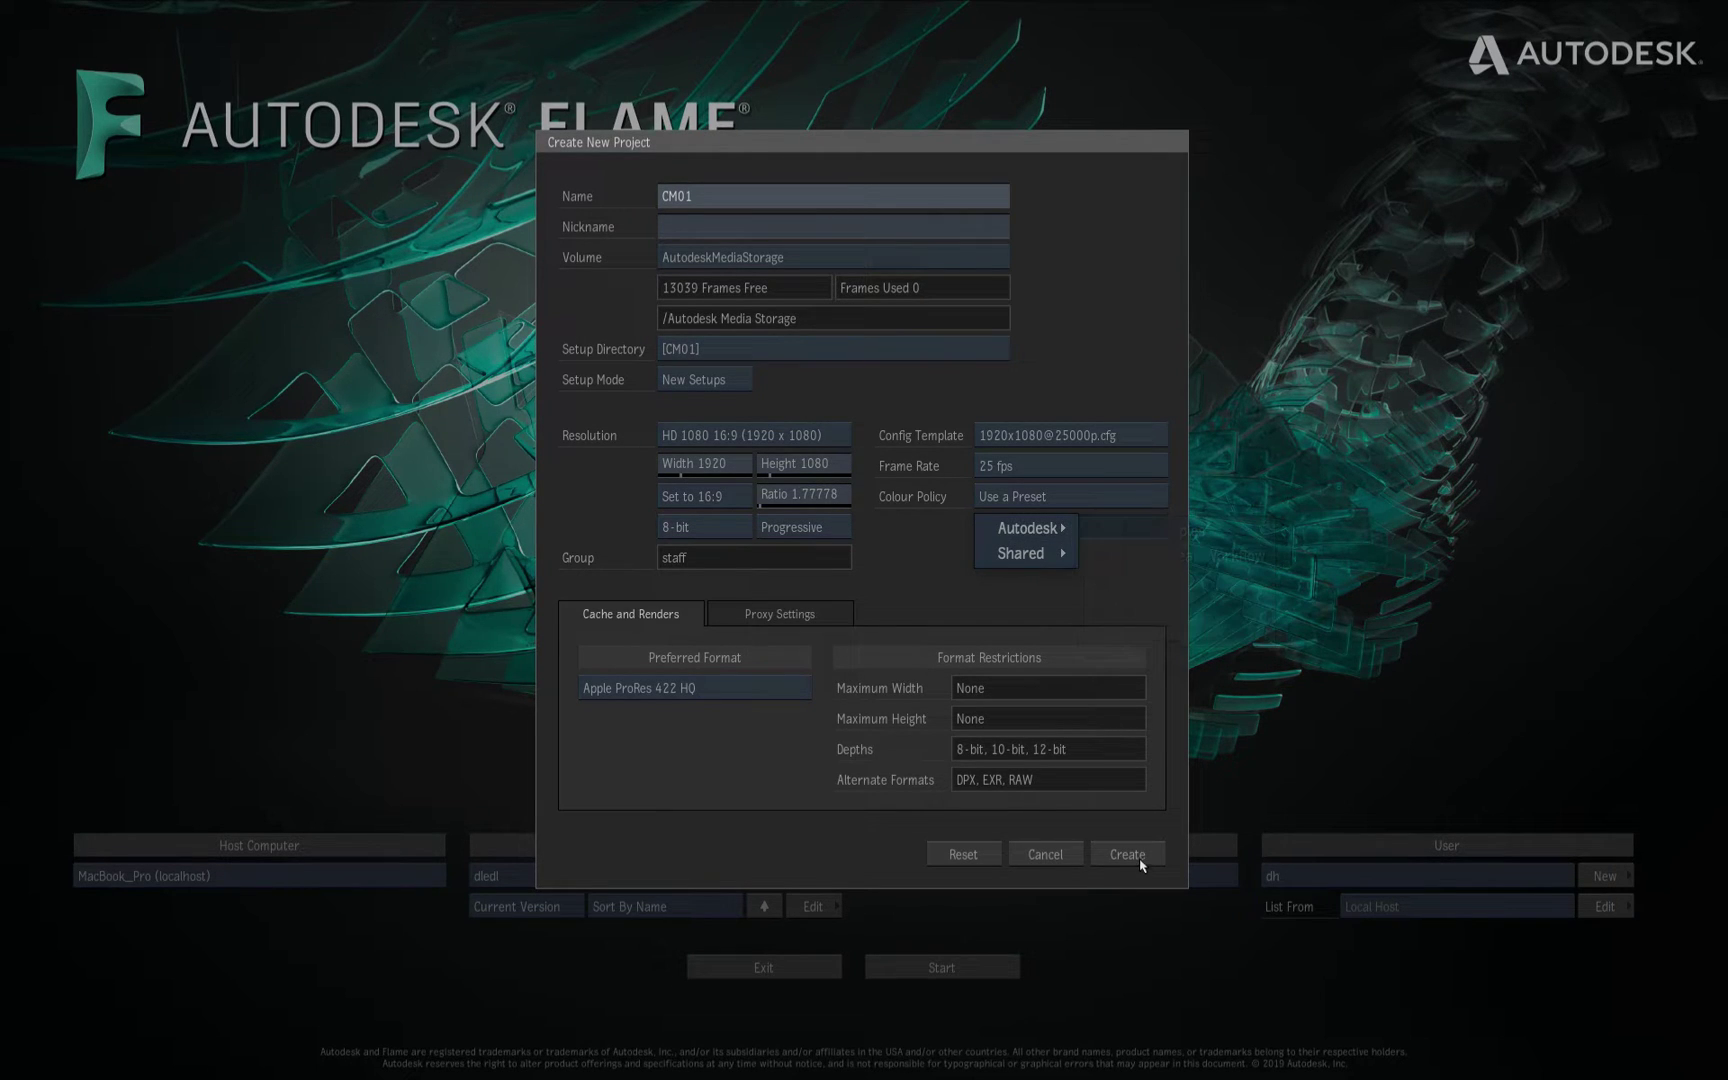
Create the CM01 project and open its Colour Management preferences
click(1141, 862)
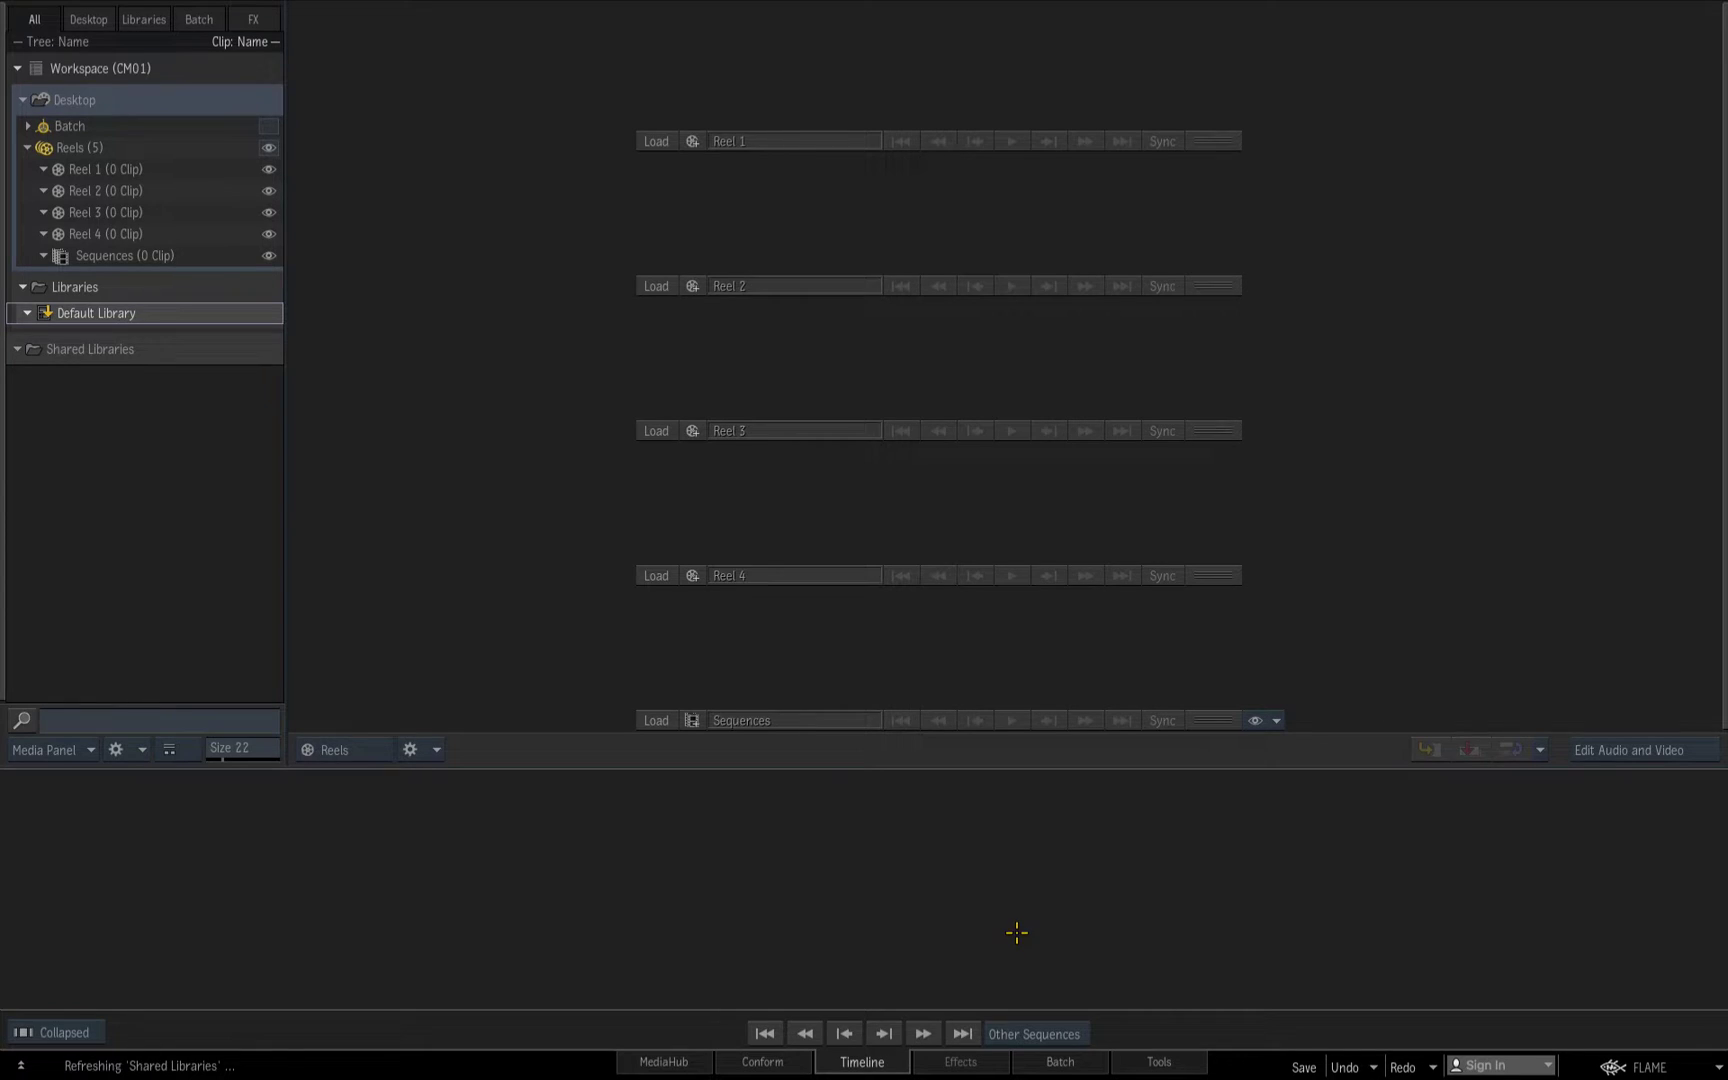
click(1665, 1067)
mouse_move(1560, 857)
click(1421, 858)
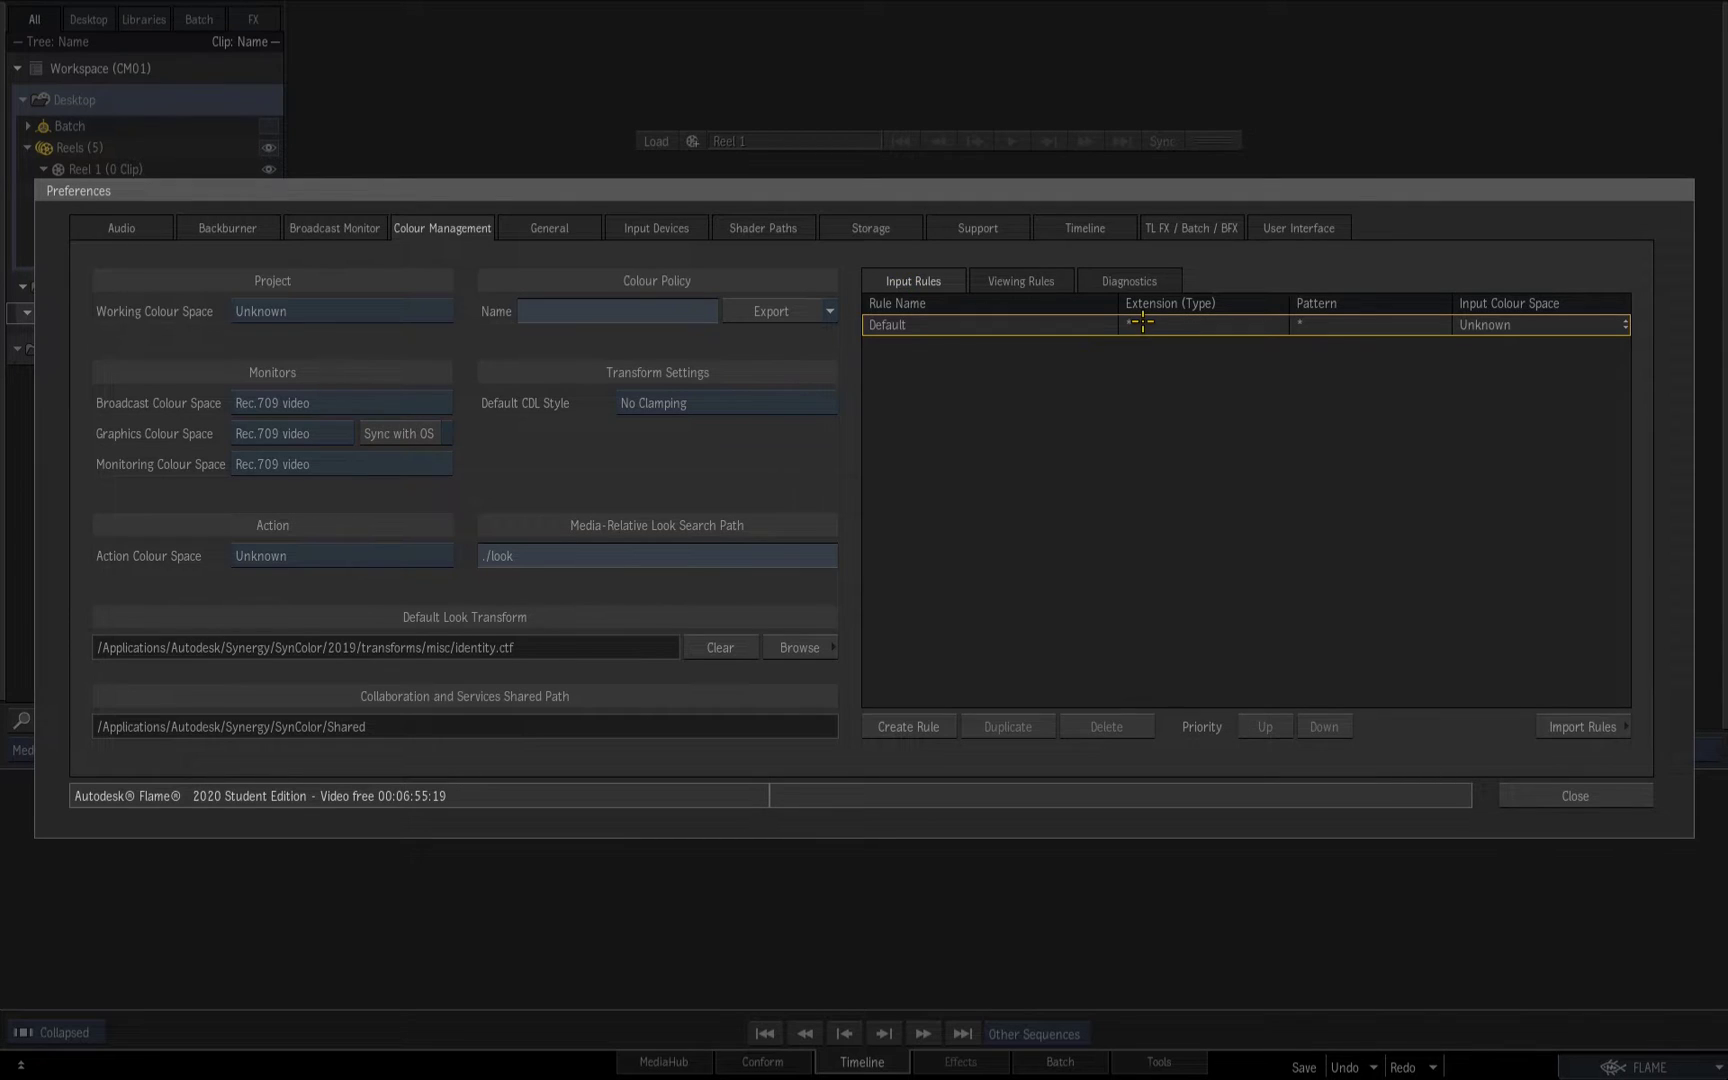
Examine the input rules and viewing rules in the Colour Management preferences, including their allowed colour spaces, and close the preferences
mouse_move(1141, 322)
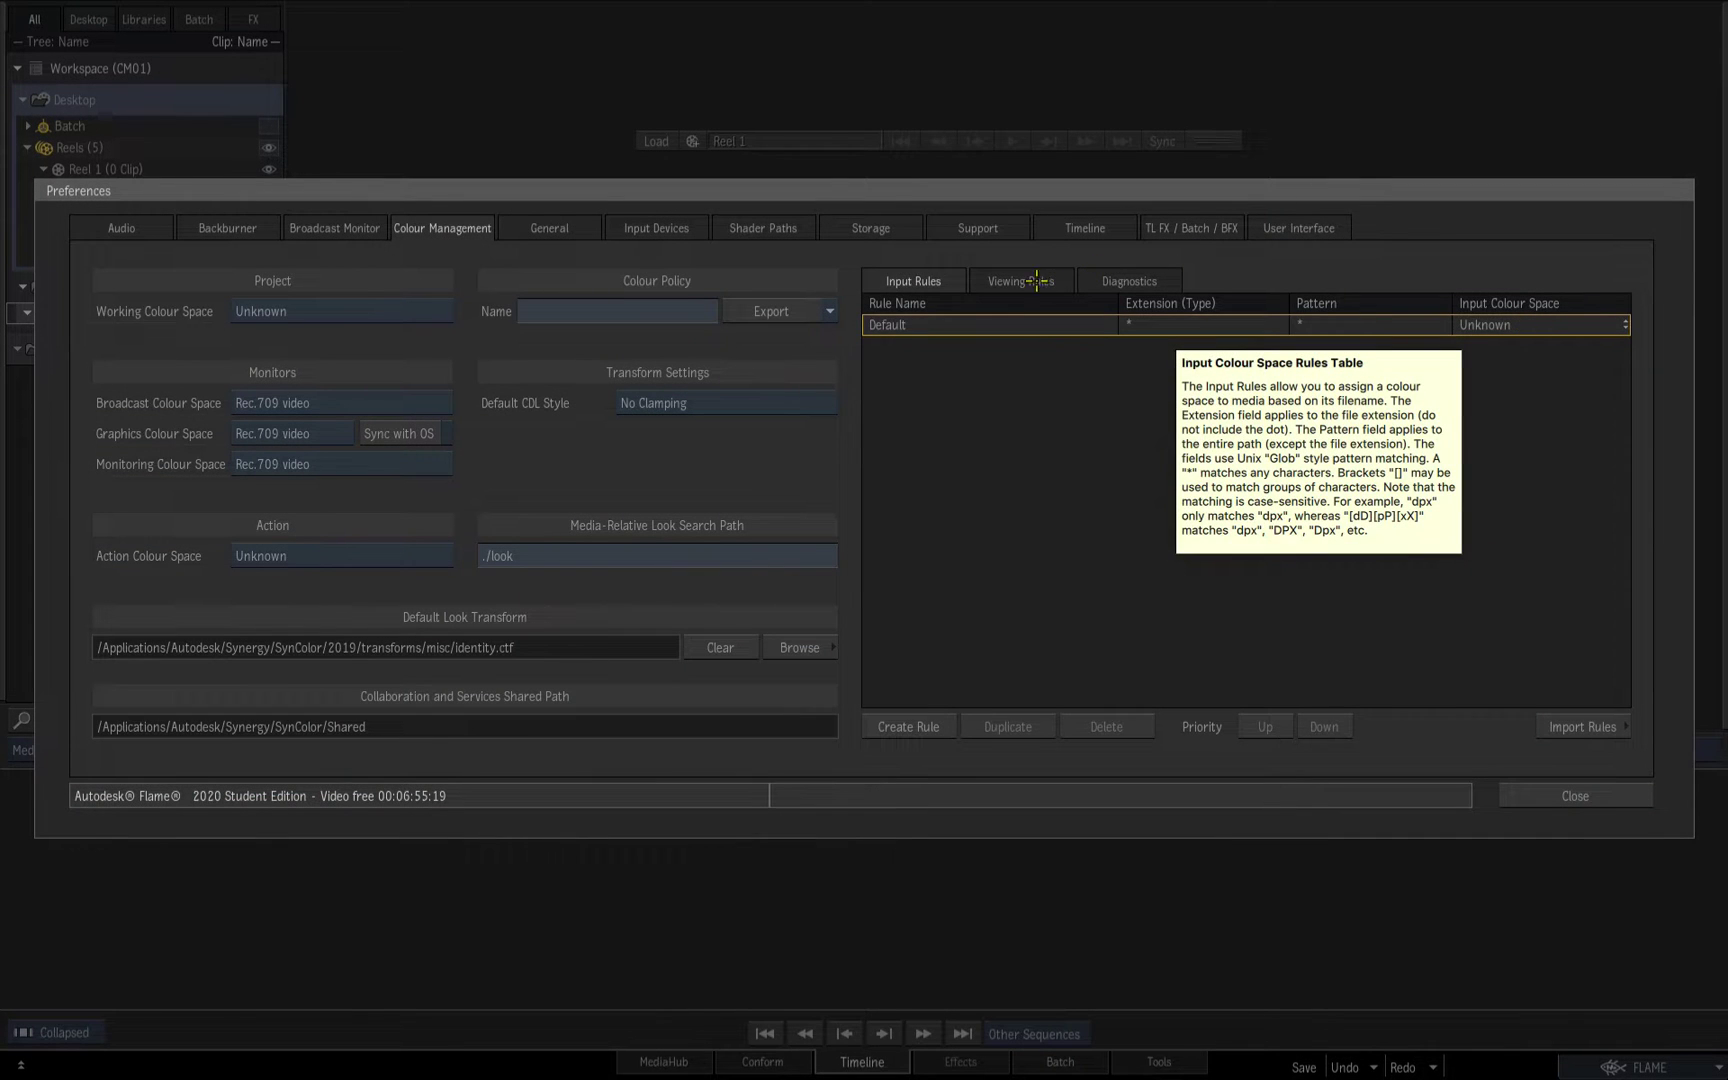
click(1025, 282)
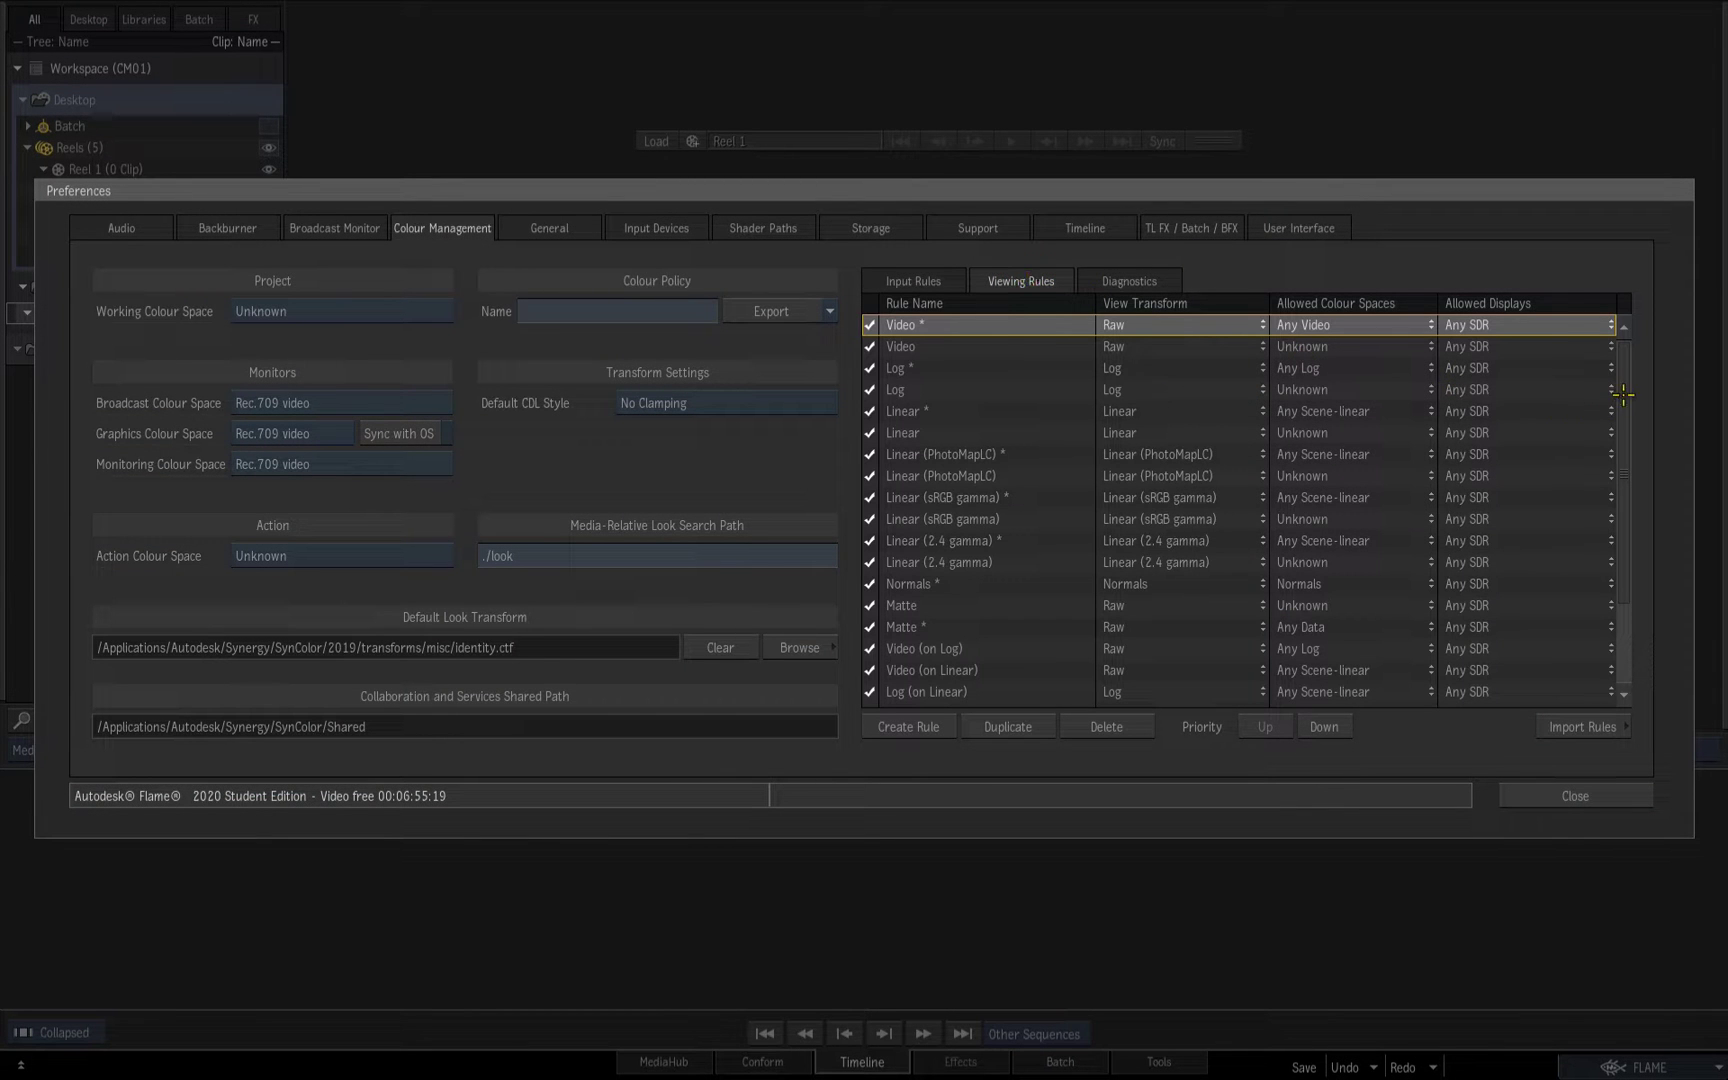
drag(1629, 379, 1616, 514)
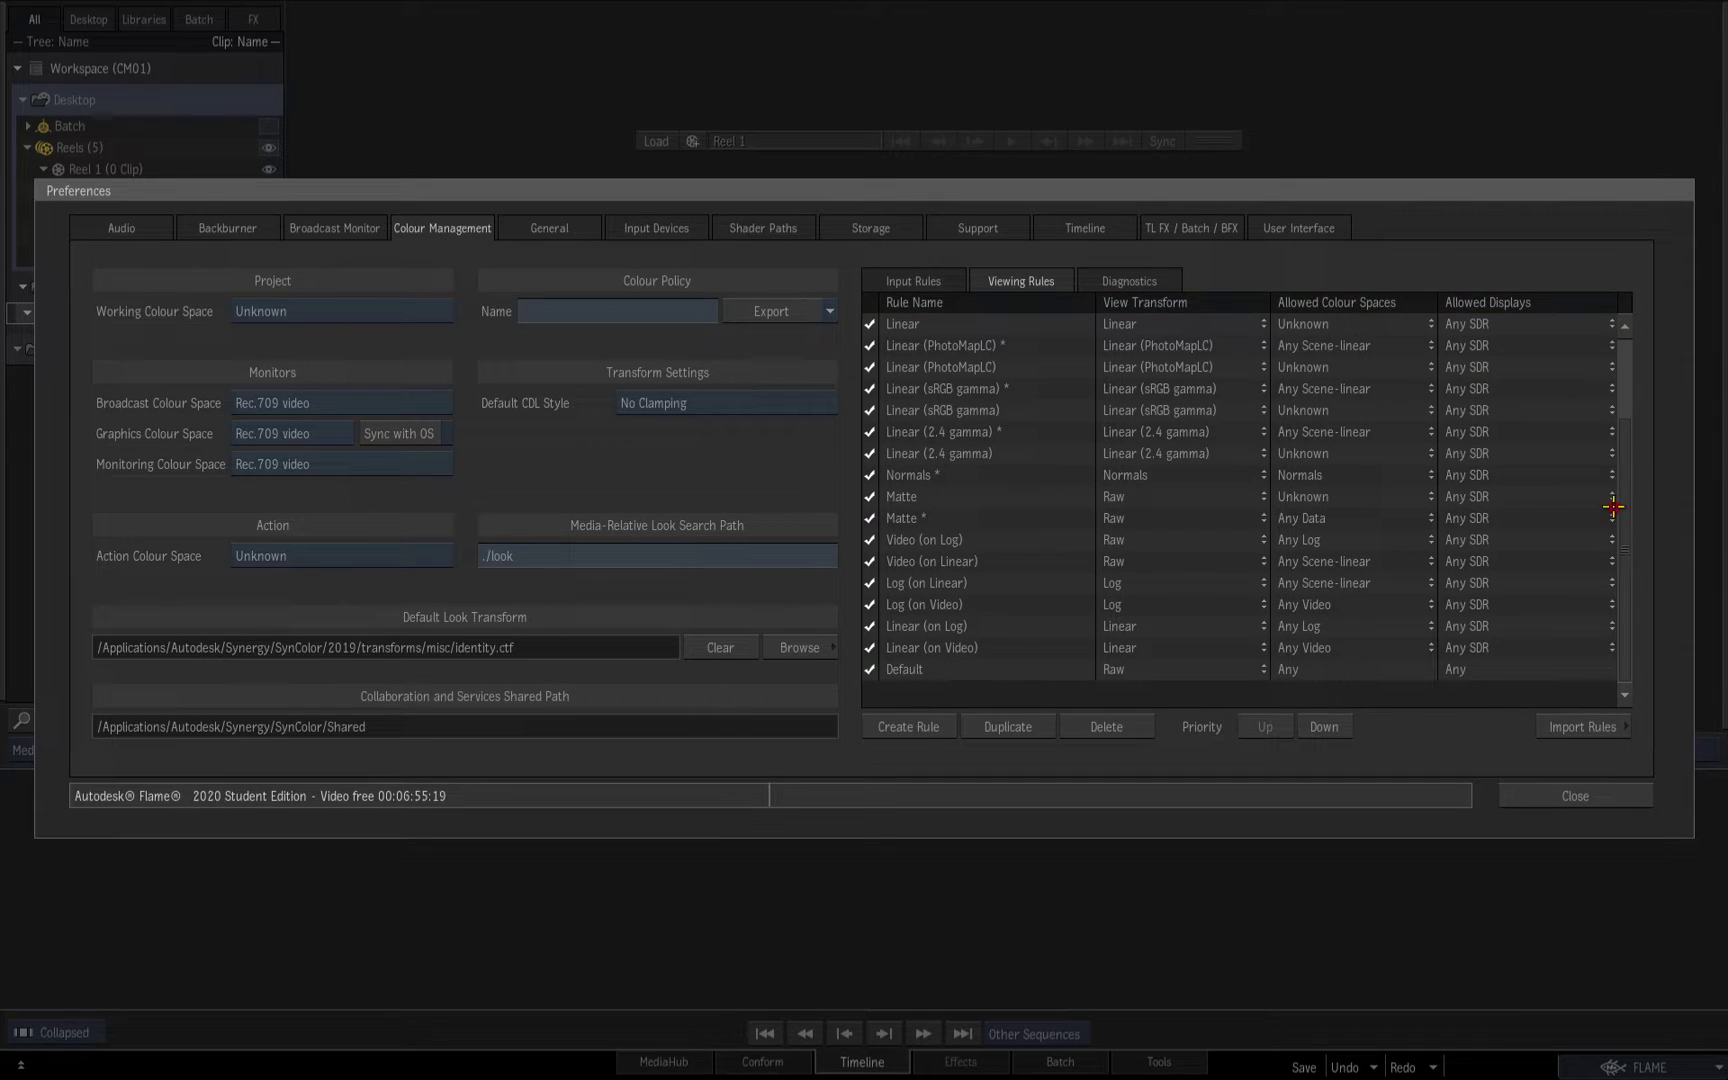
scroll(1603, 450, up, 5)
click(1608, 328)
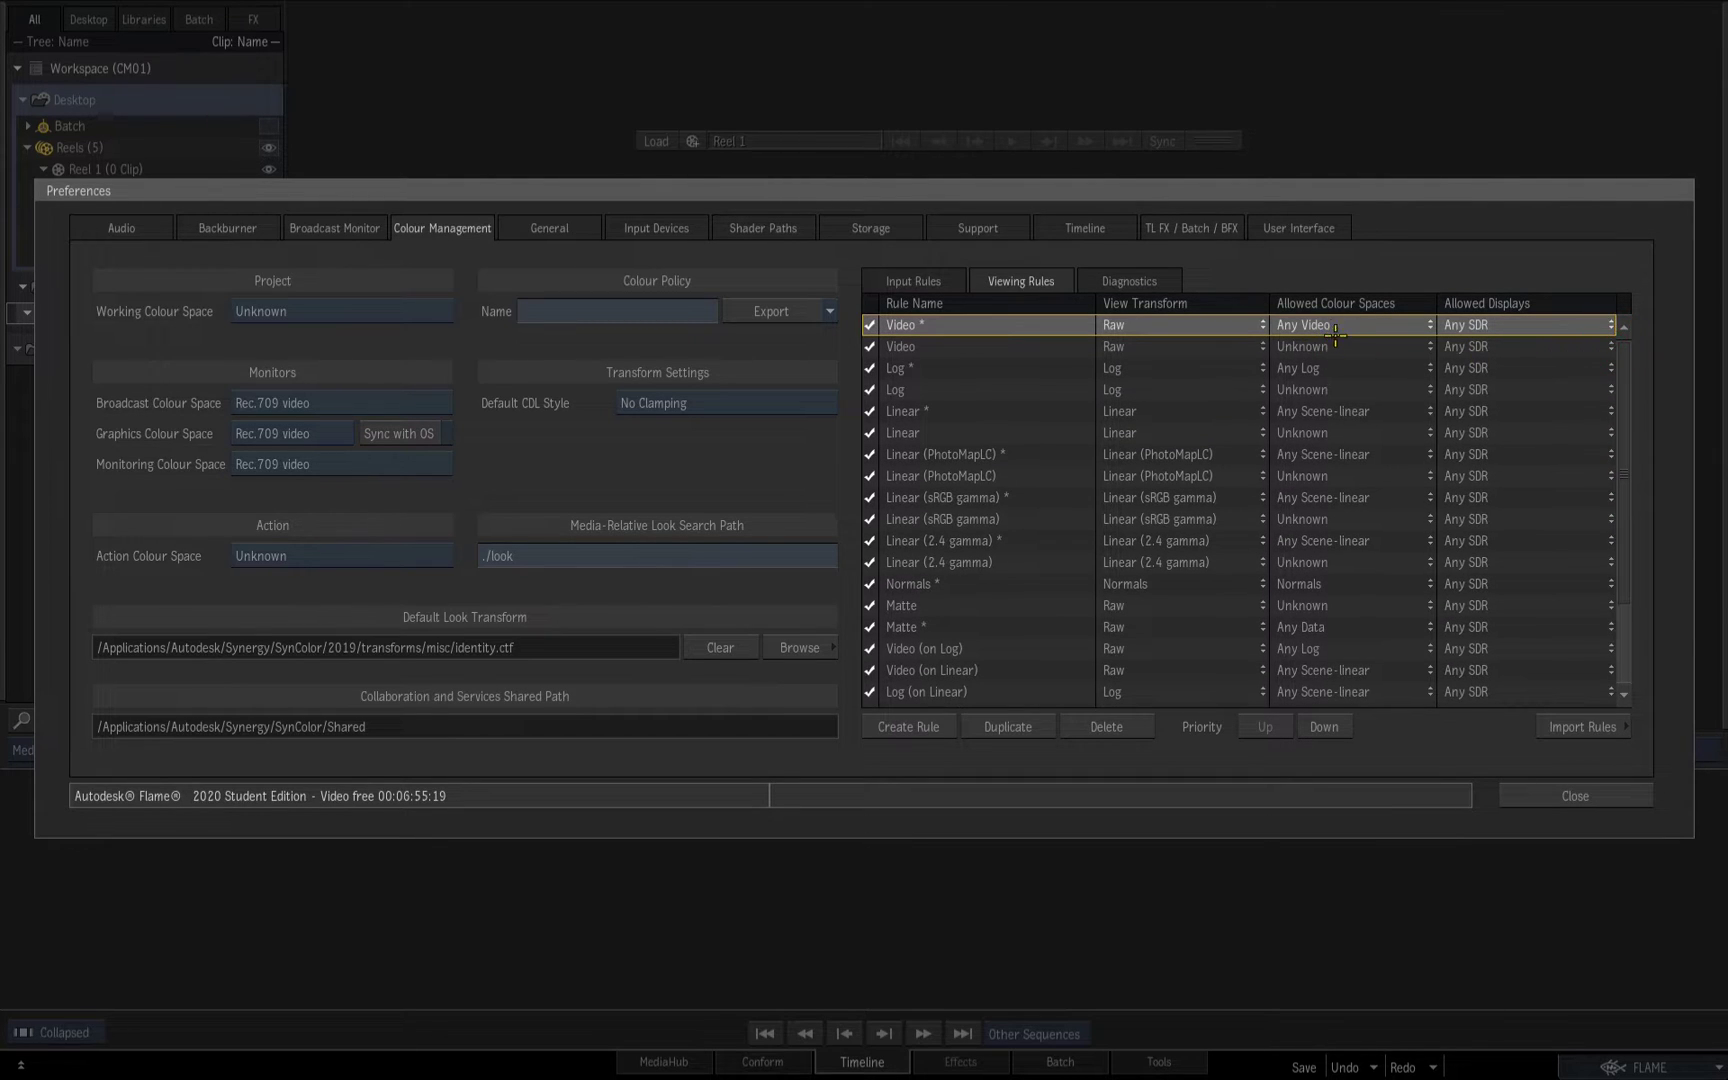
mouse_move(1335, 393)
click(1572, 799)
Start a media import into Reel 1 and browse to the Isabella folder inside the bookmarked cw folder
right_click(835, 81)
click(990, 612)
click(390, 66)
click(358, 322)
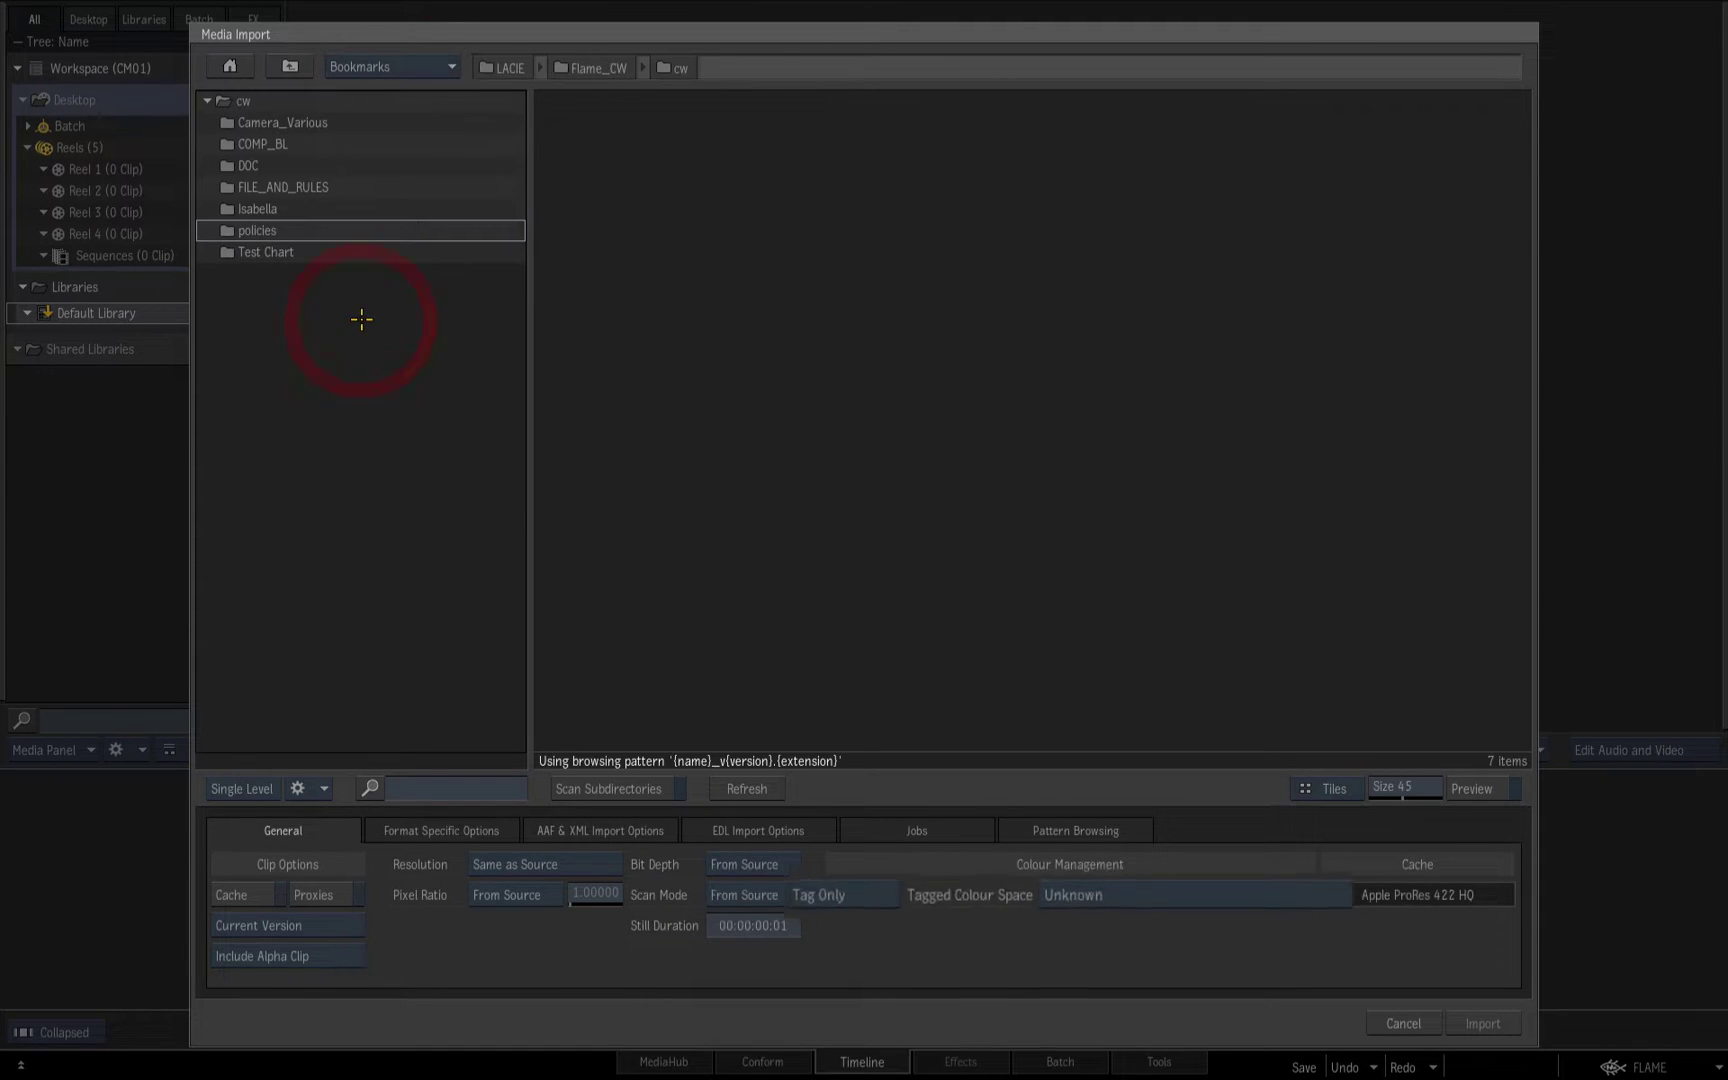
double_click(232, 205)
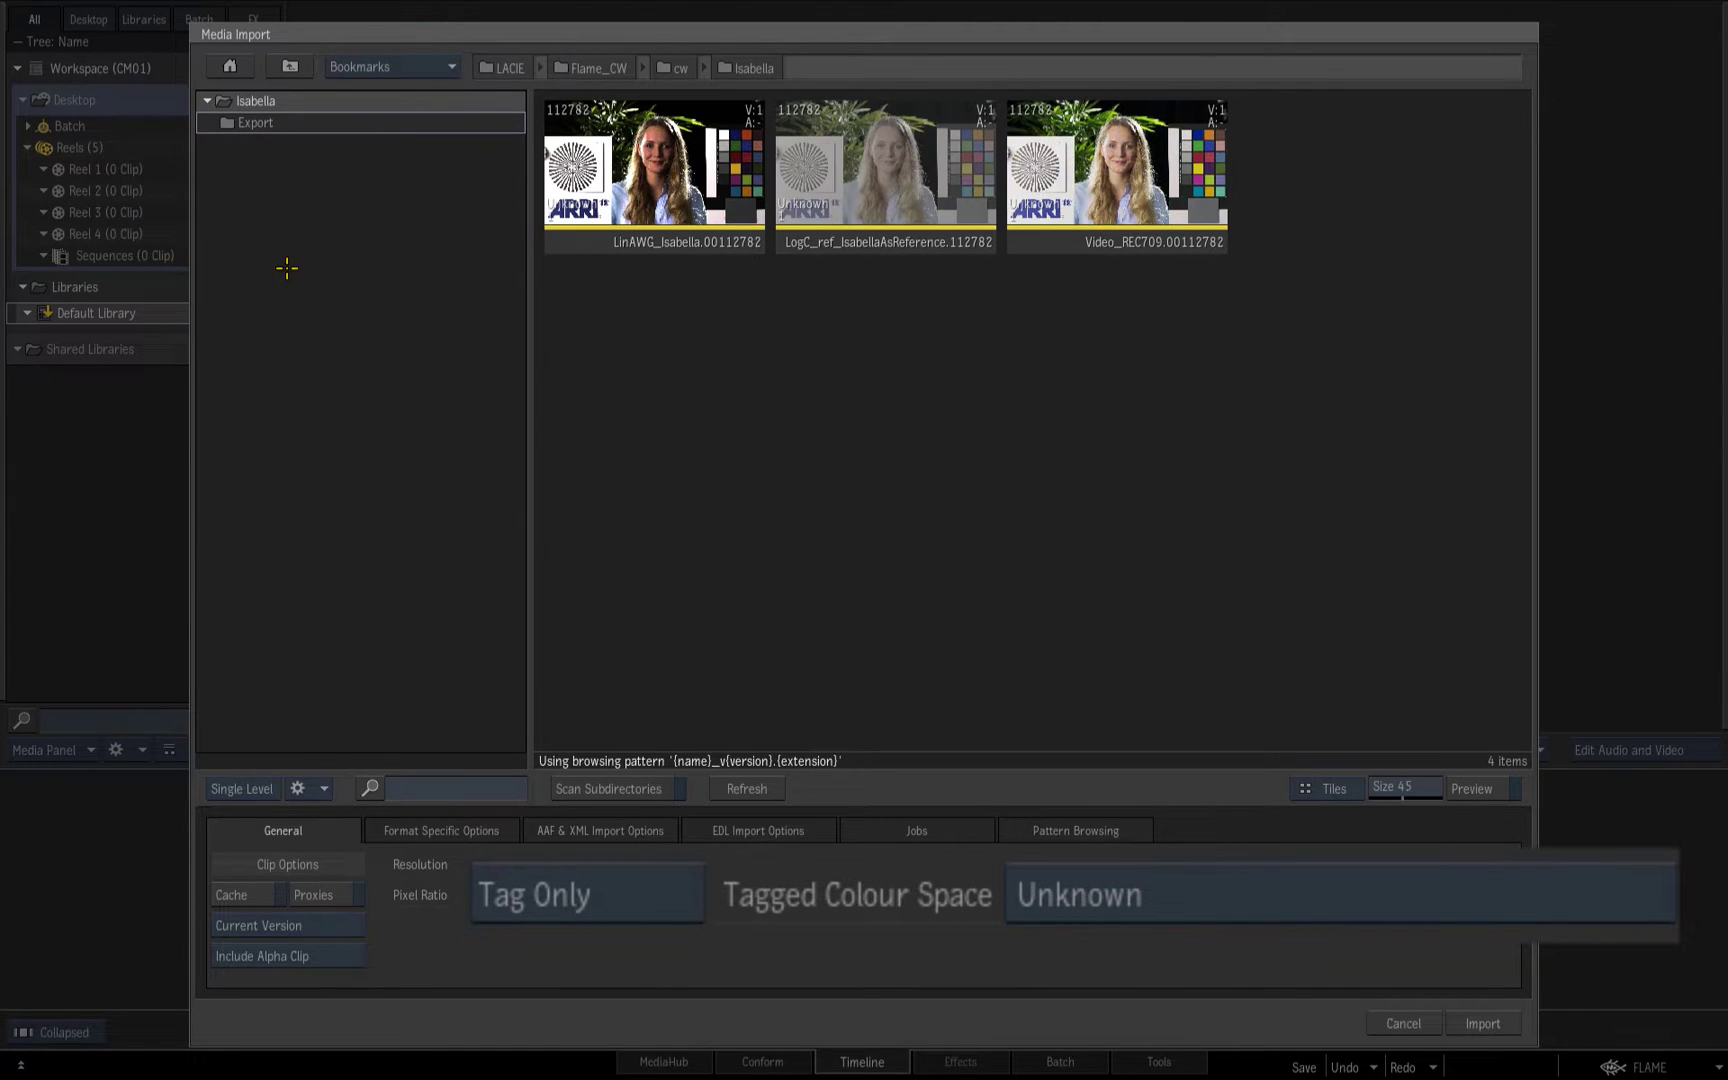
Import all three Isabella clips with colour management set to Tag Only and the tagged colour space Unknown
click(1095, 178)
shift+click(676, 166)
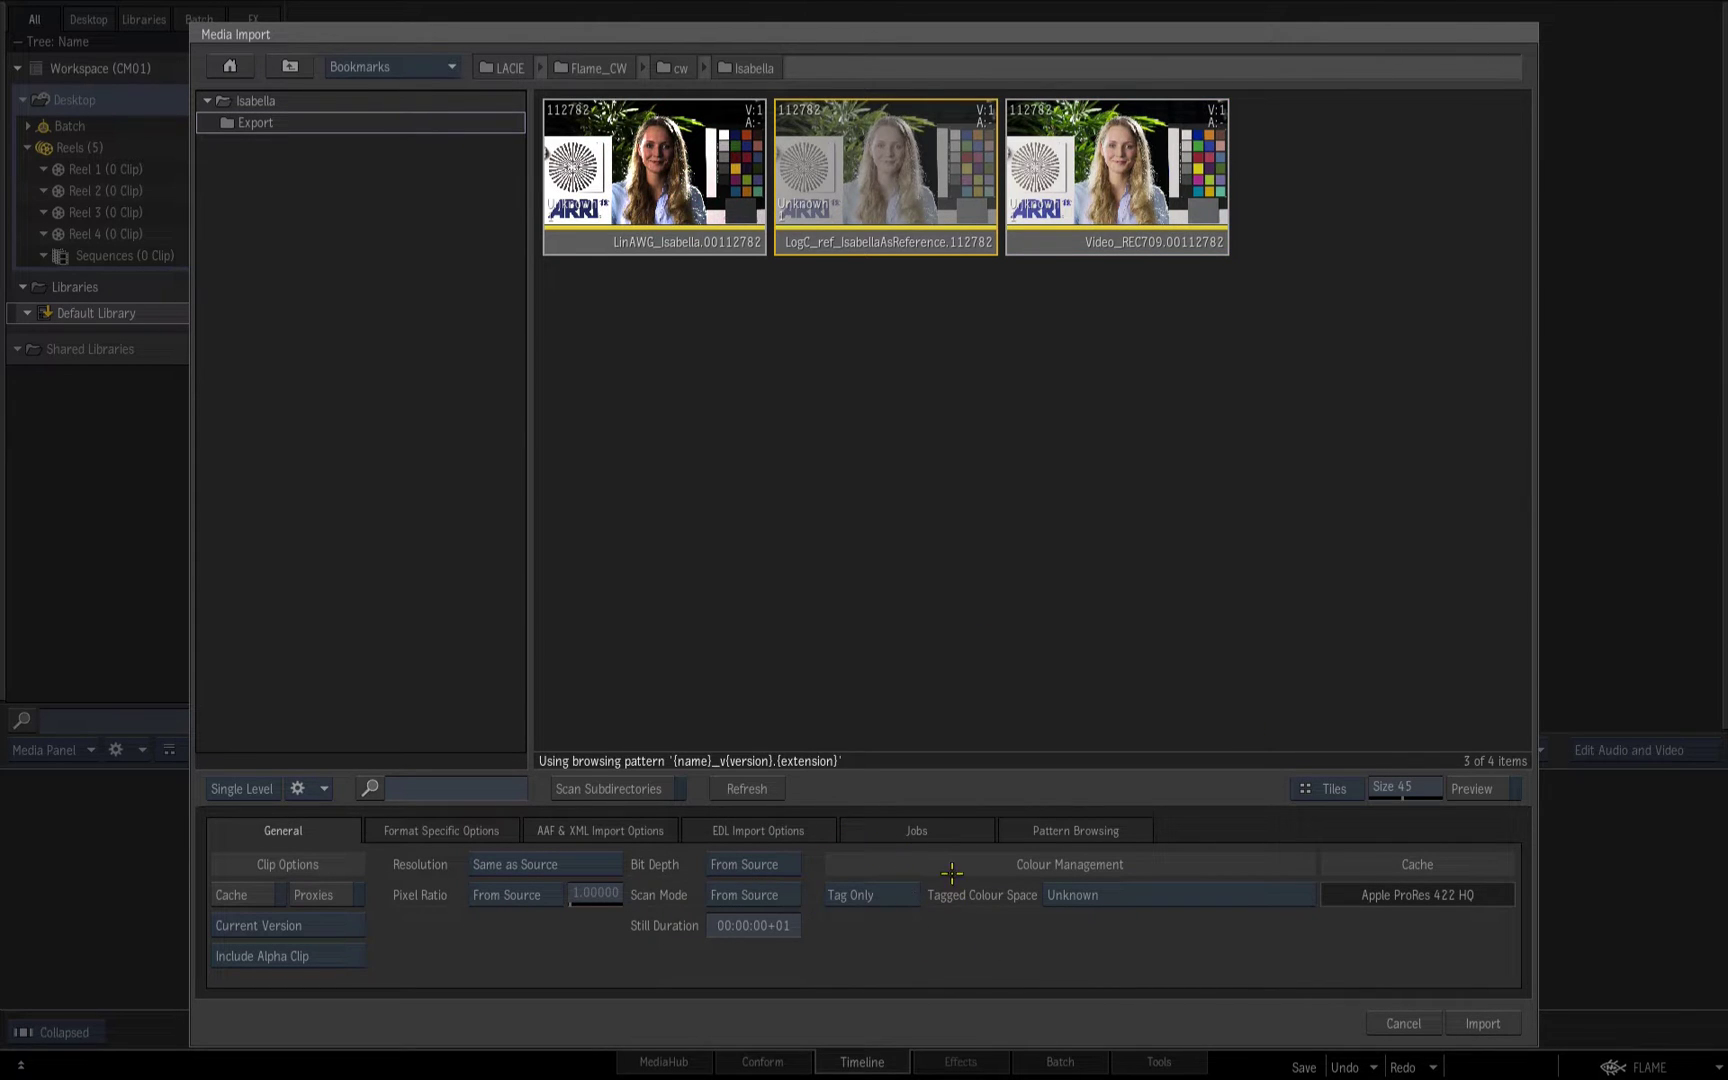
click(848, 895)
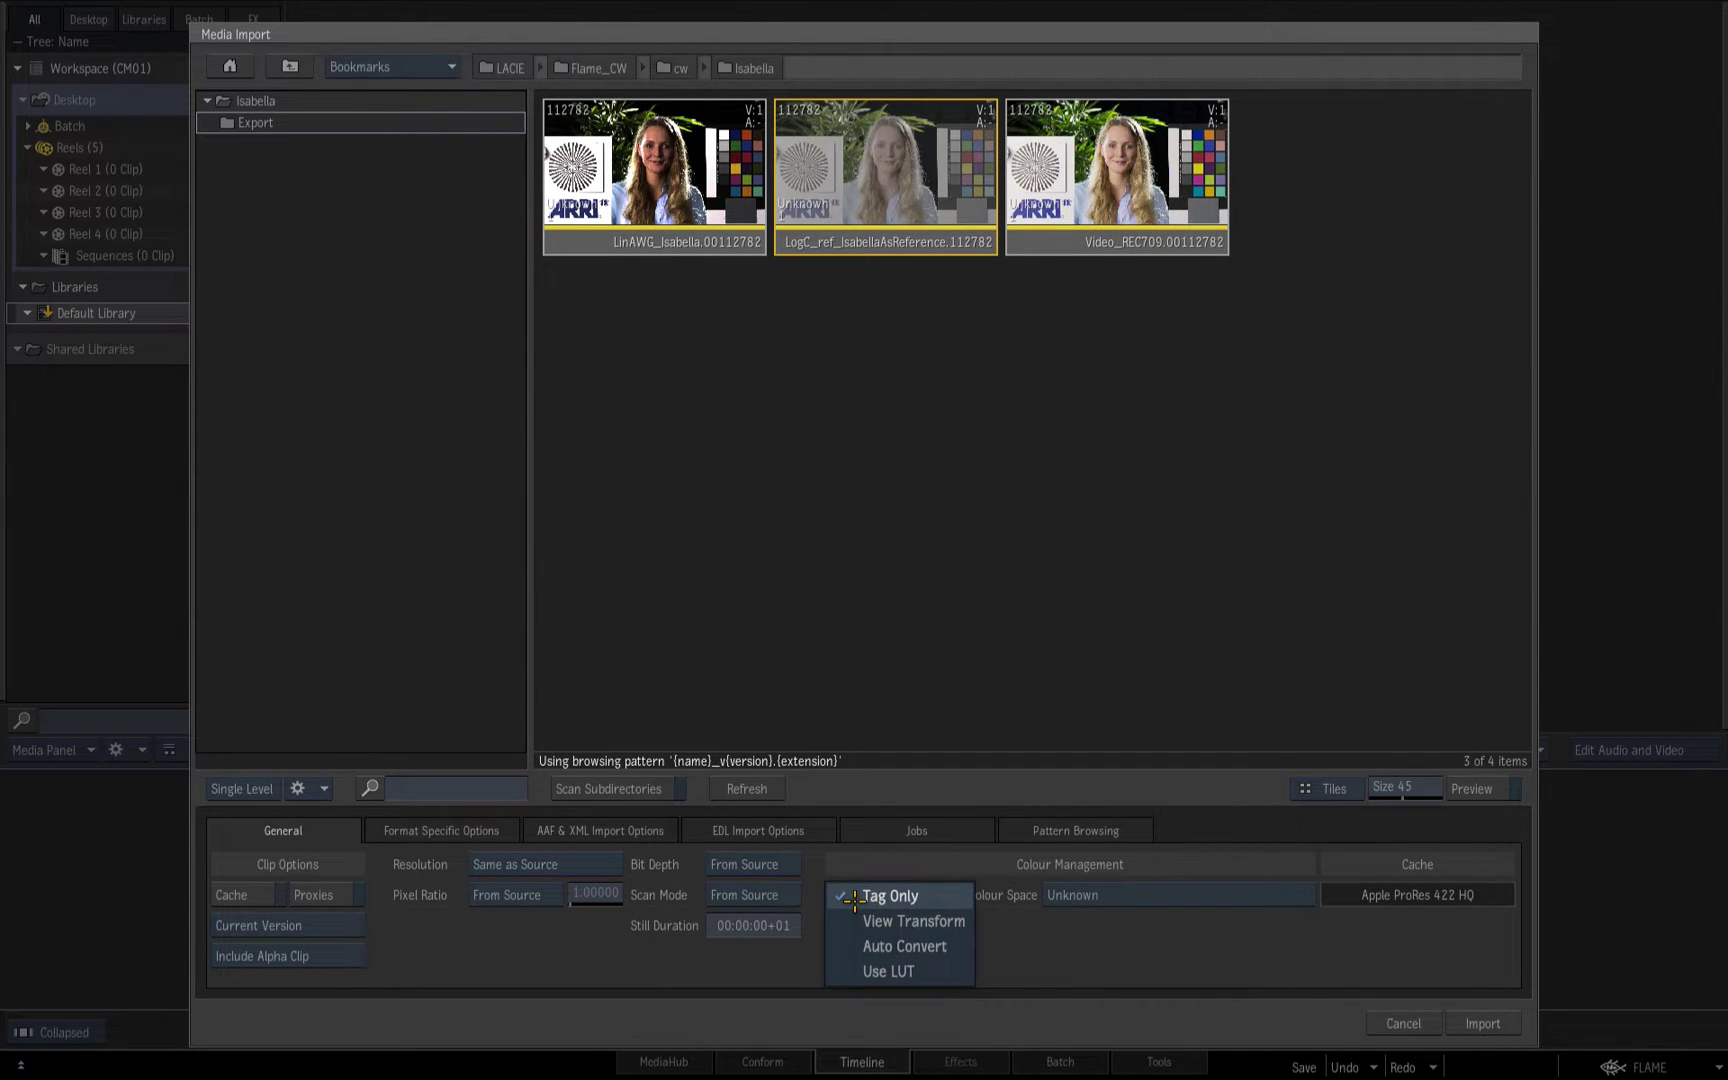
click(857, 895)
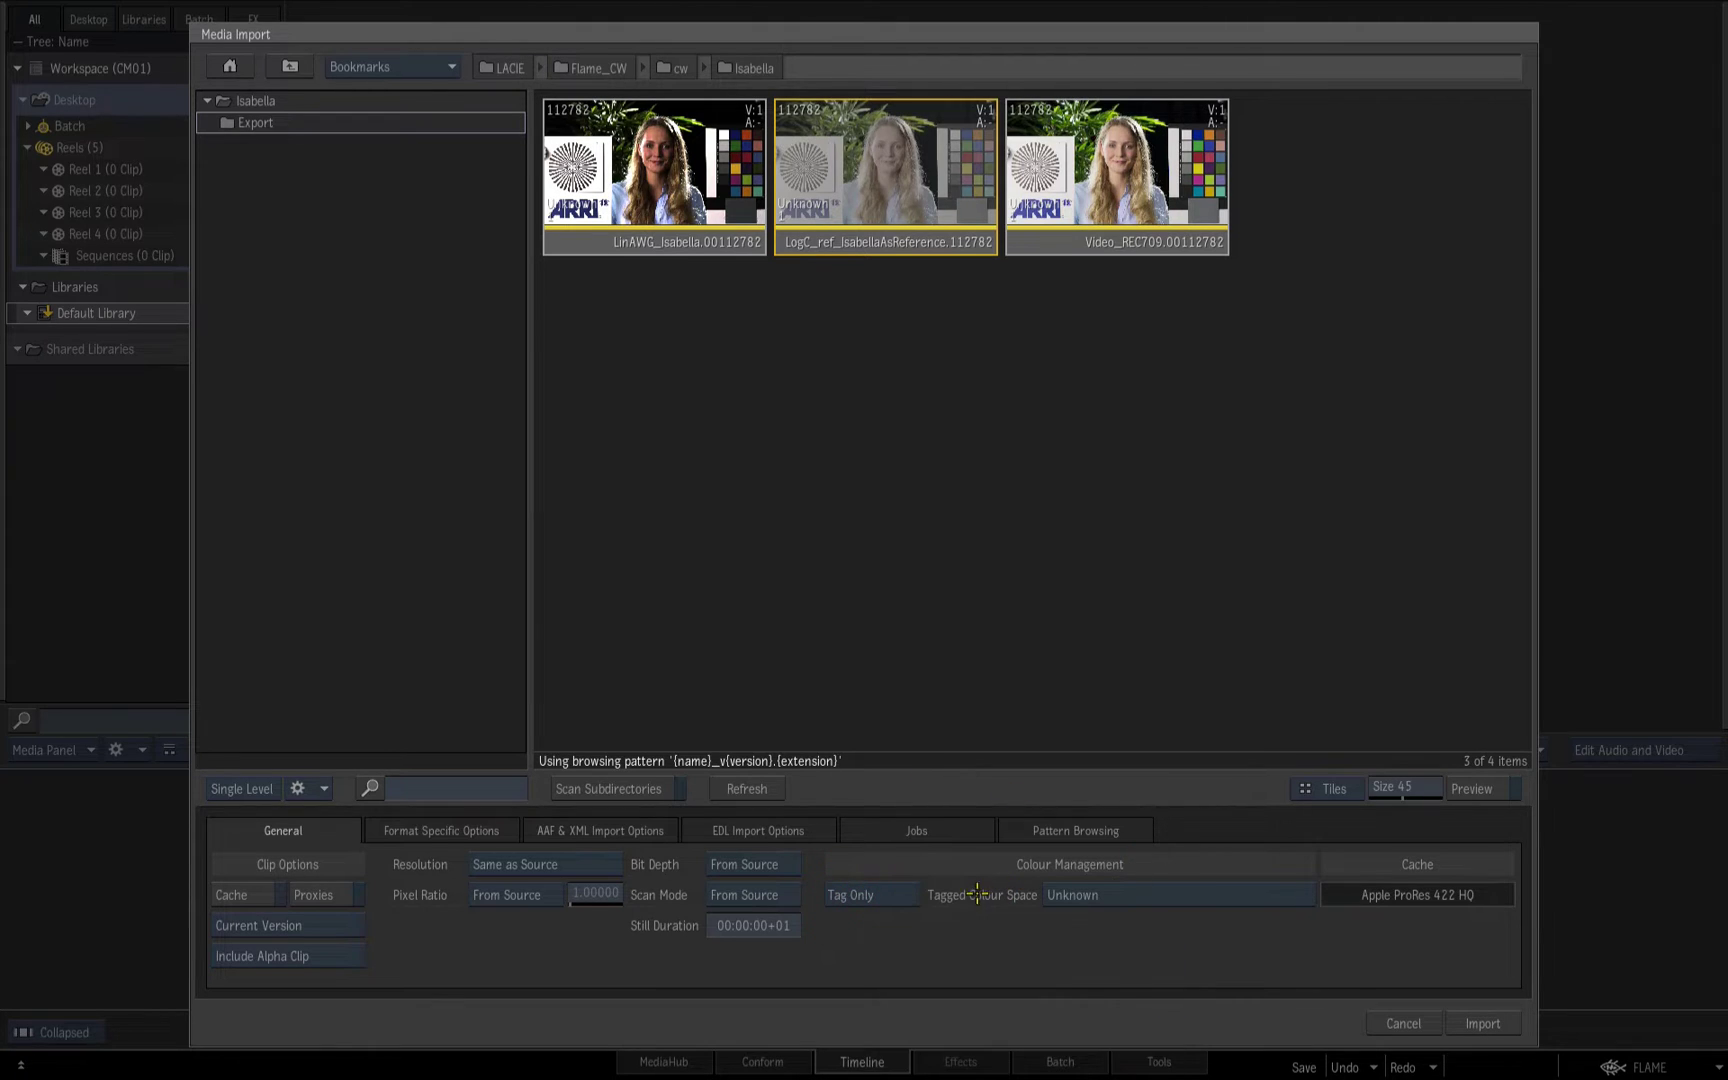
click(1068, 893)
click(1102, 1000)
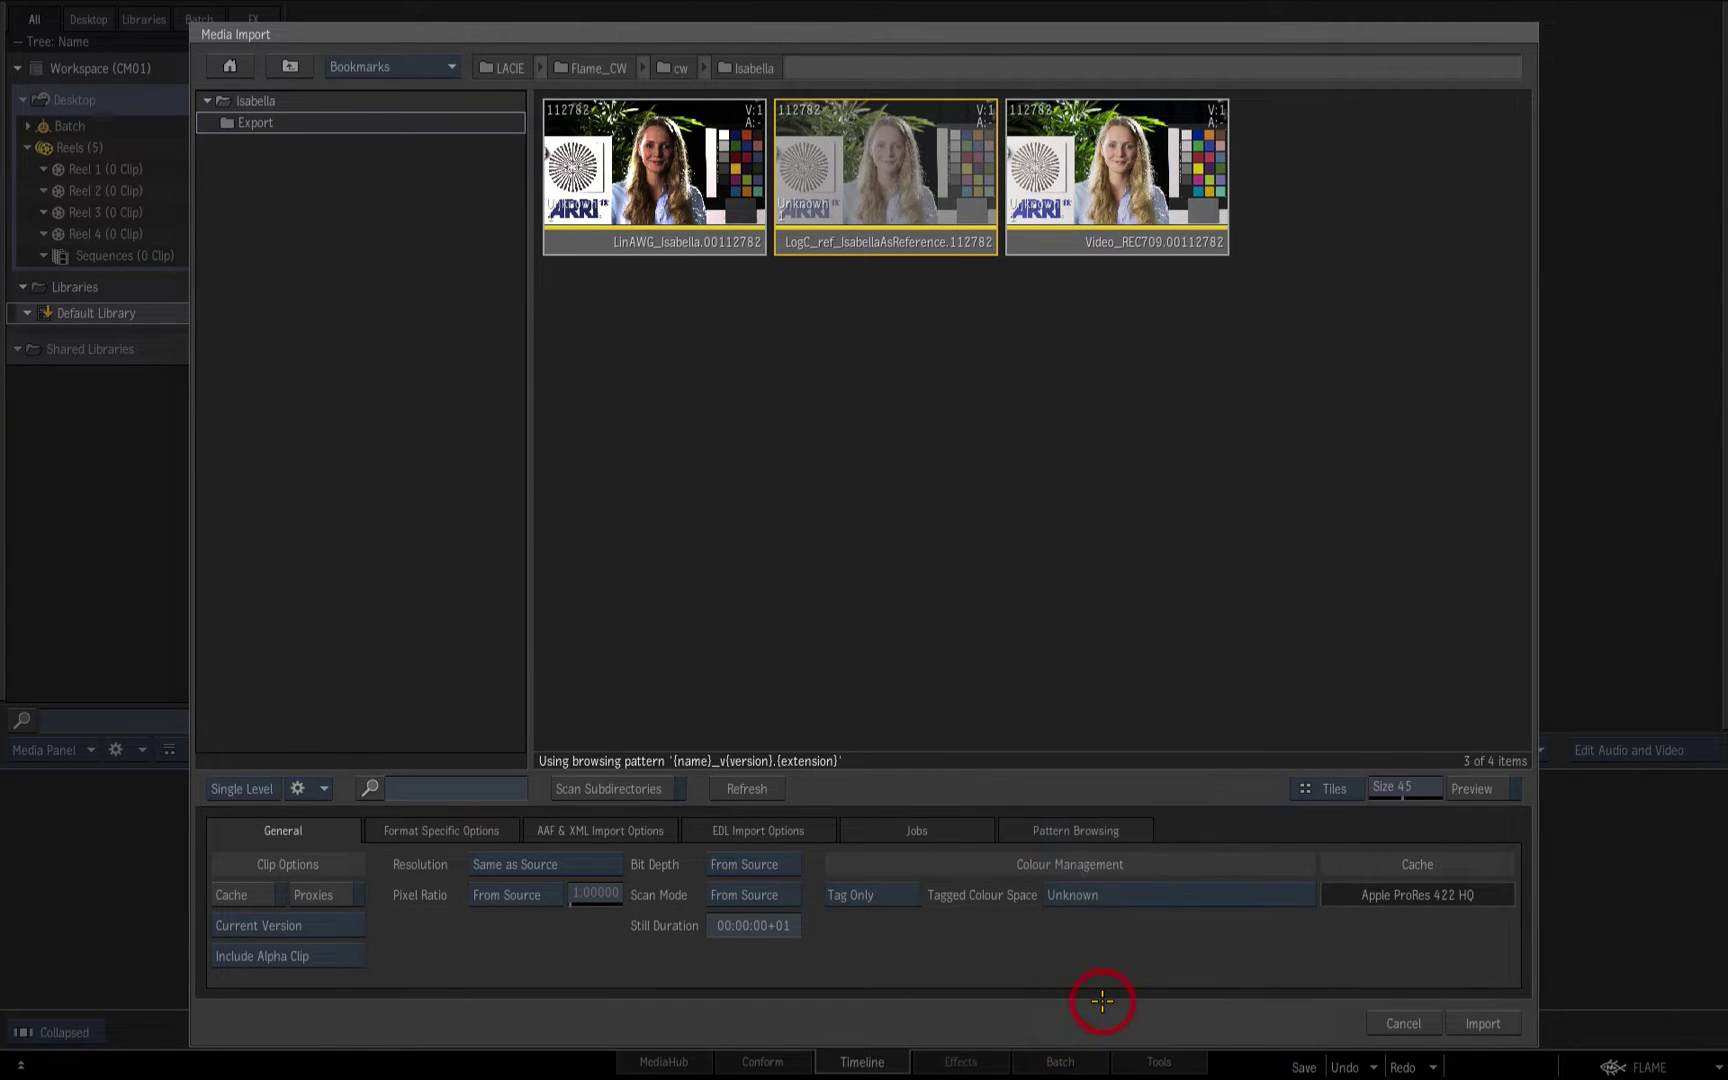
click(1510, 1033)
Switch to the player view and compare the Video_REC709, LinAWG_Isabella and LogC_ref clips
drag(1298, 80, 898, 82)
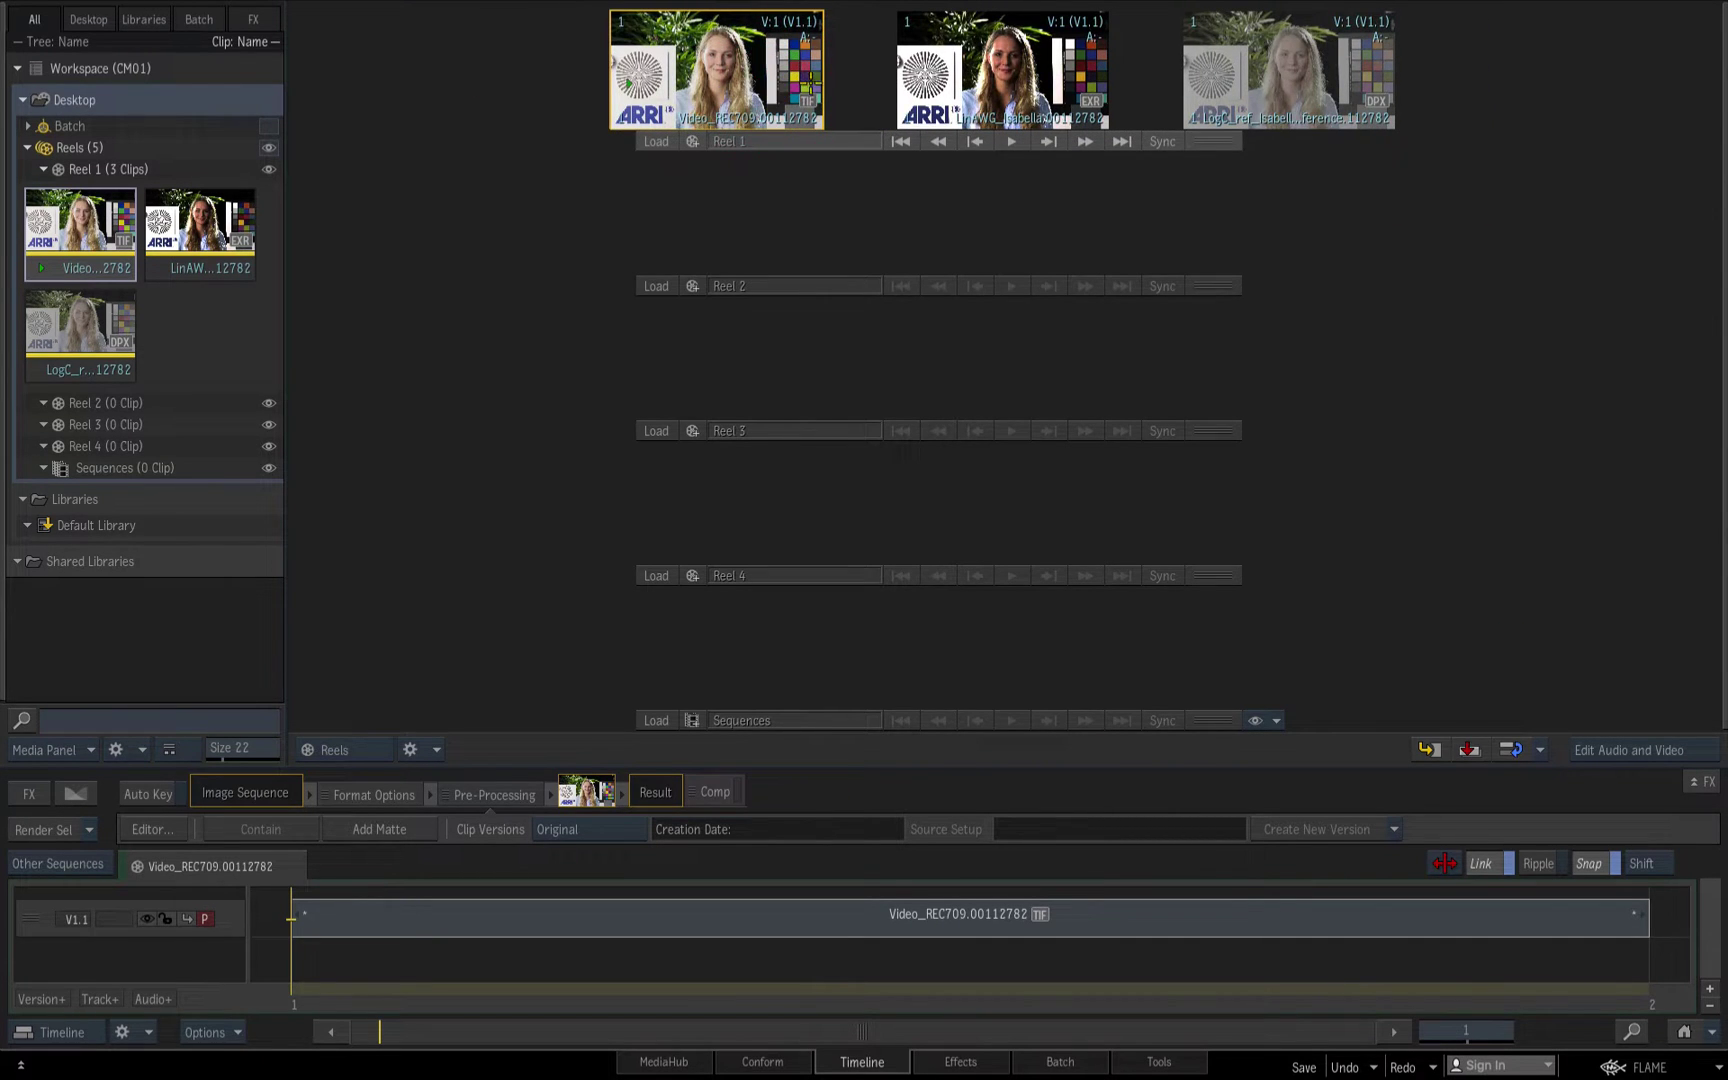
key(alt+2)
click(83, 233)
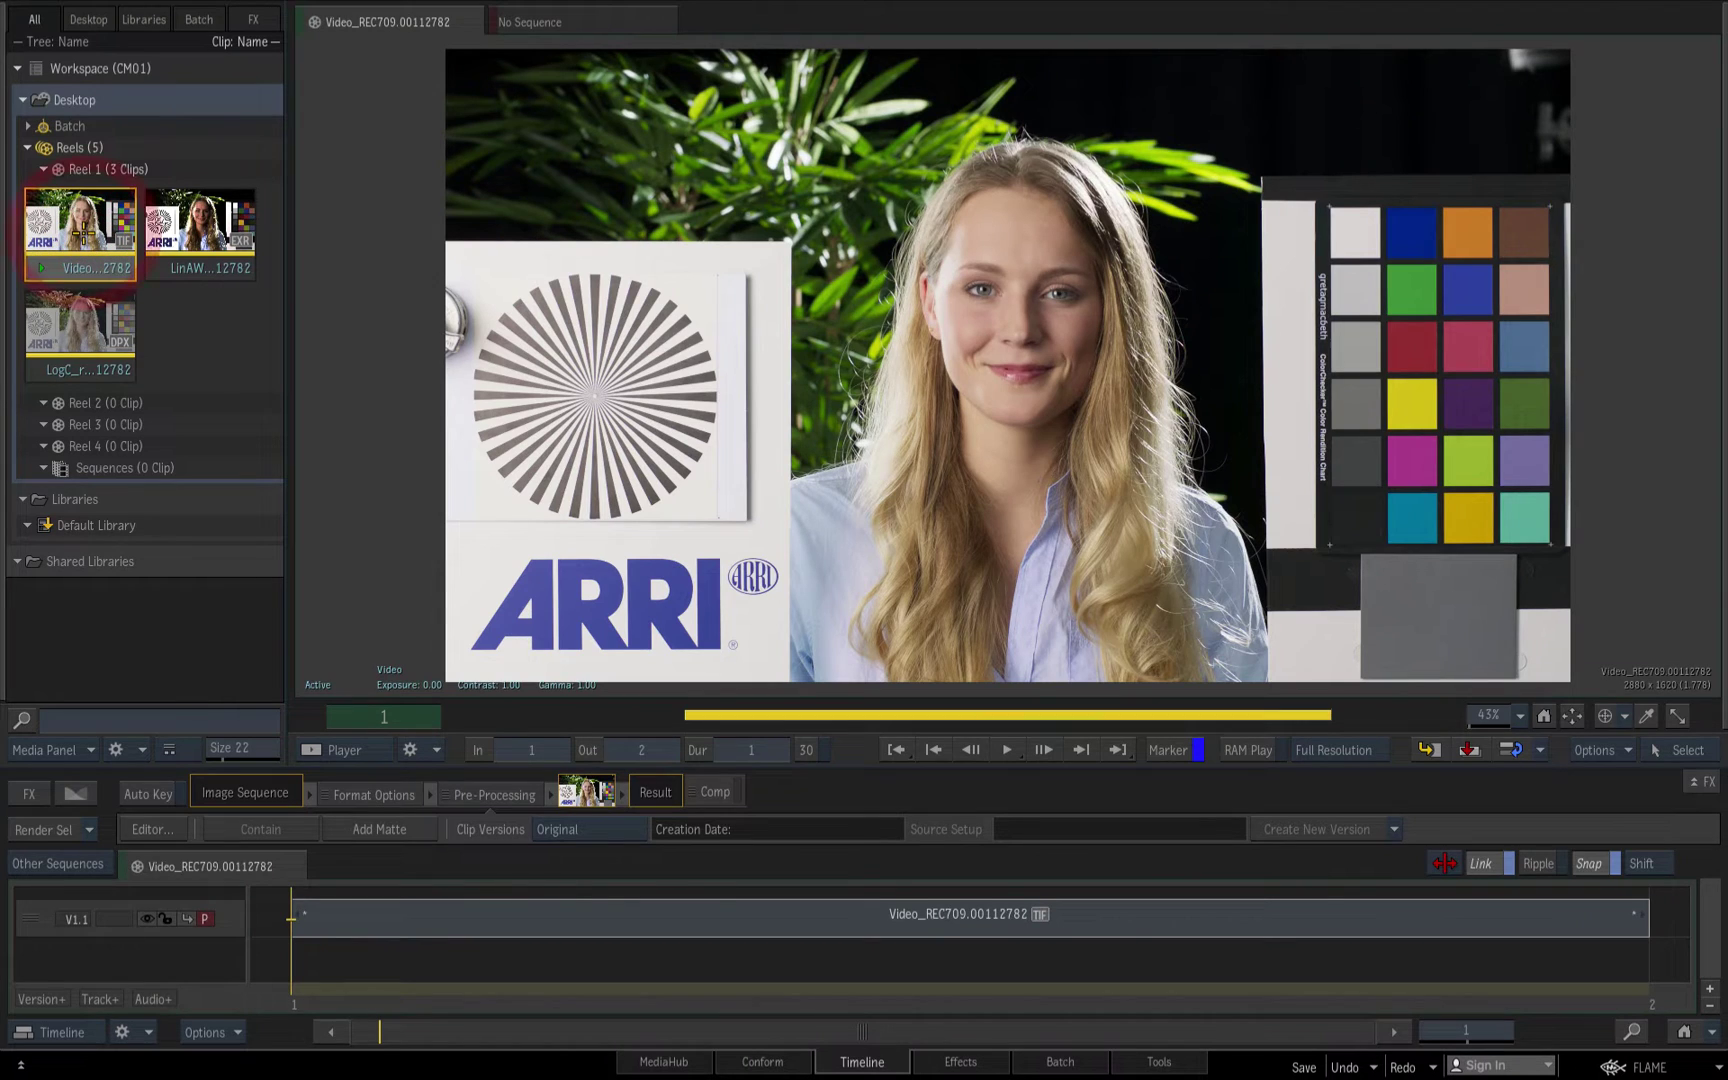
click(207, 228)
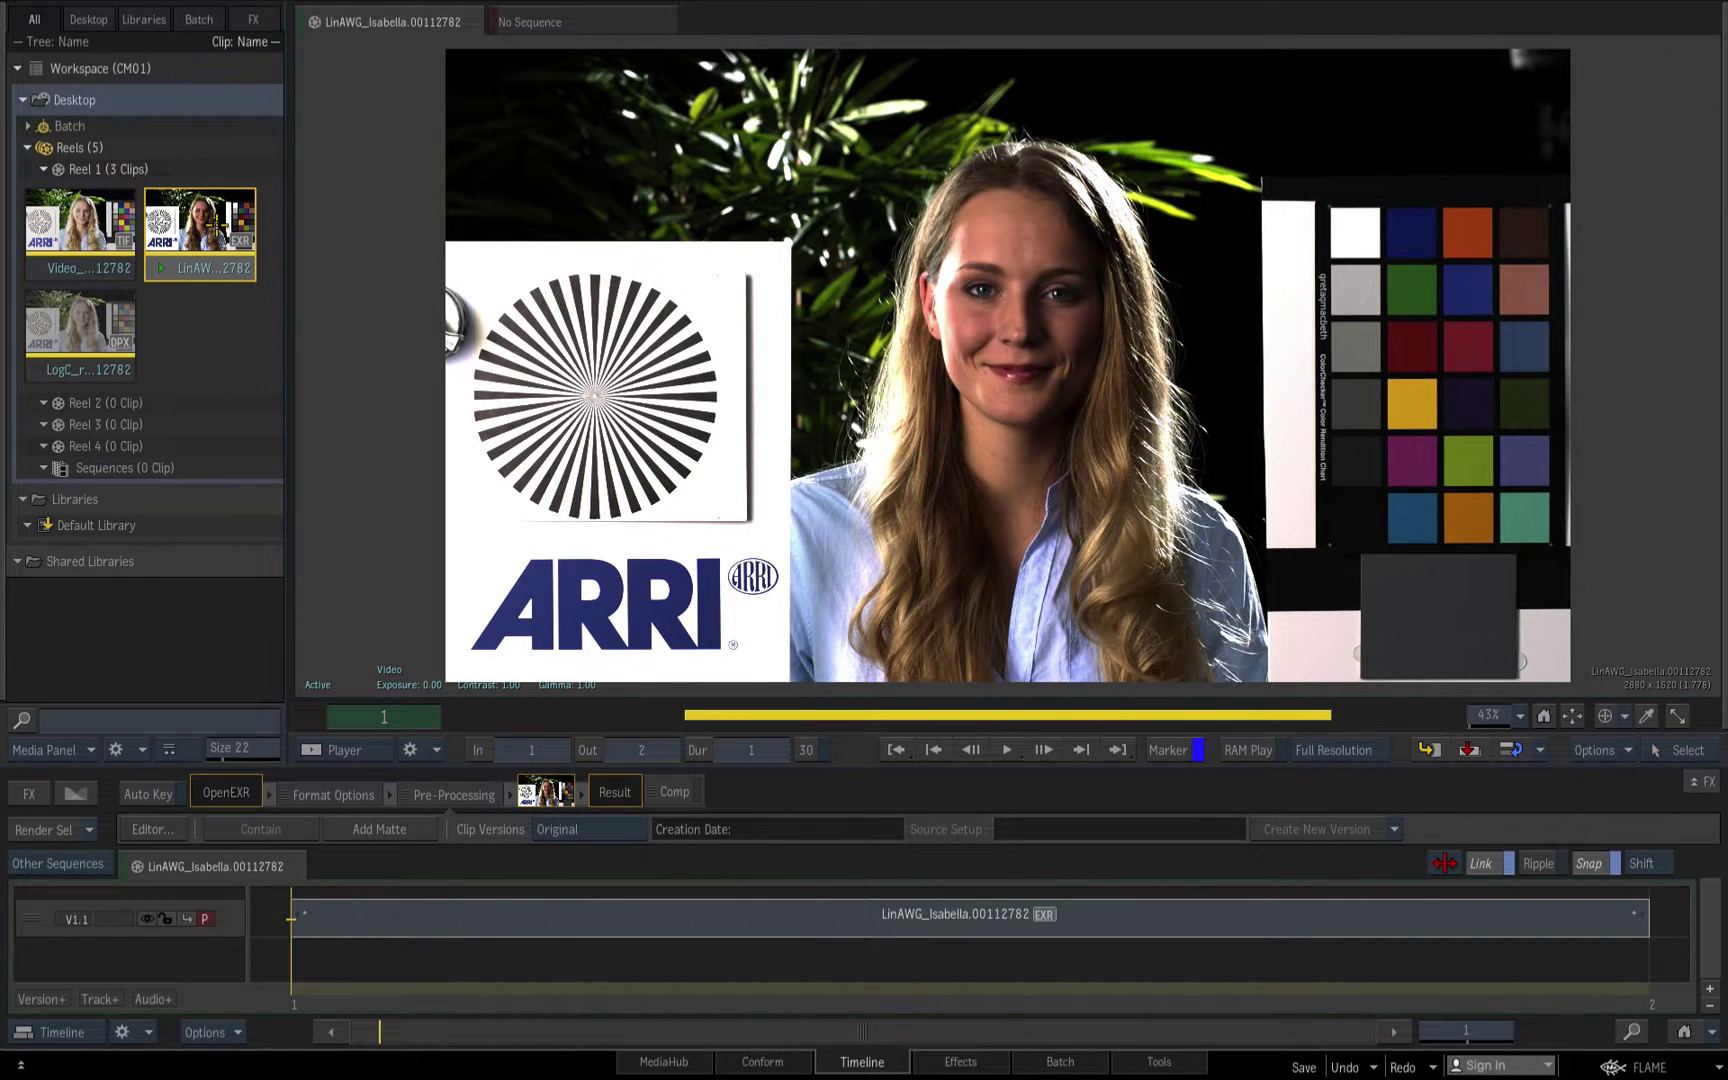
click(77, 328)
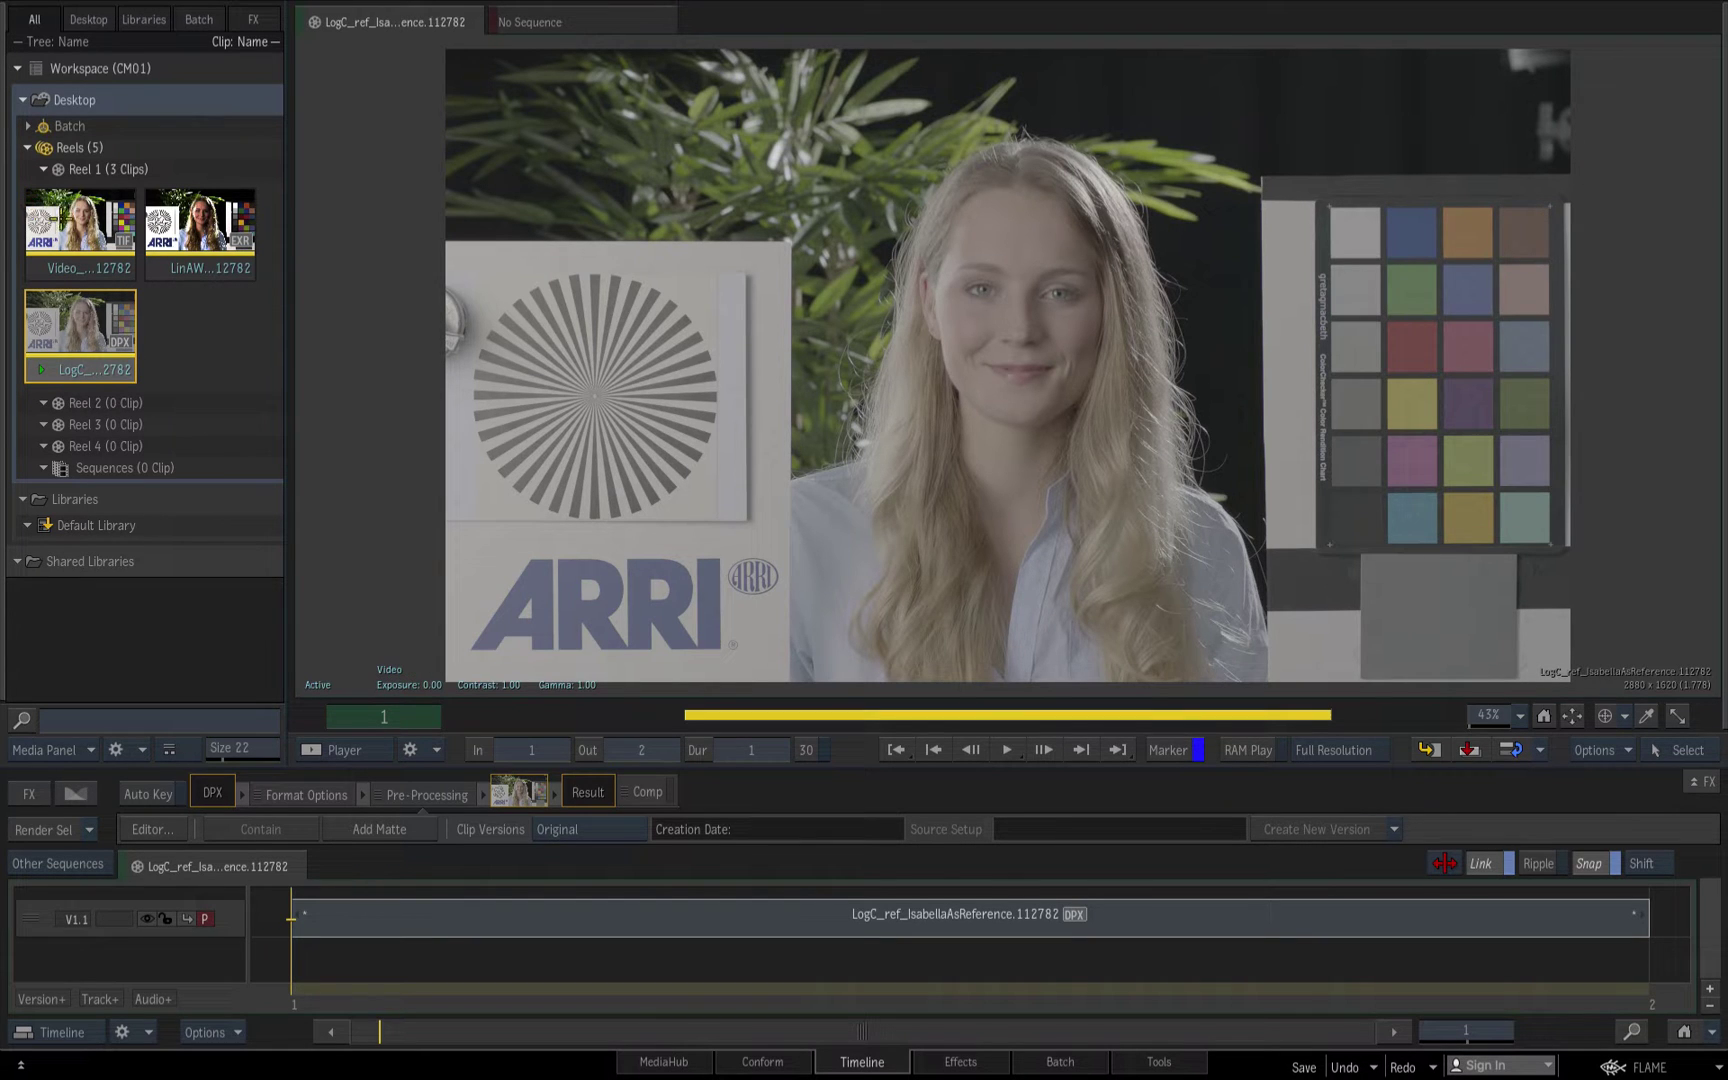
click(73, 222)
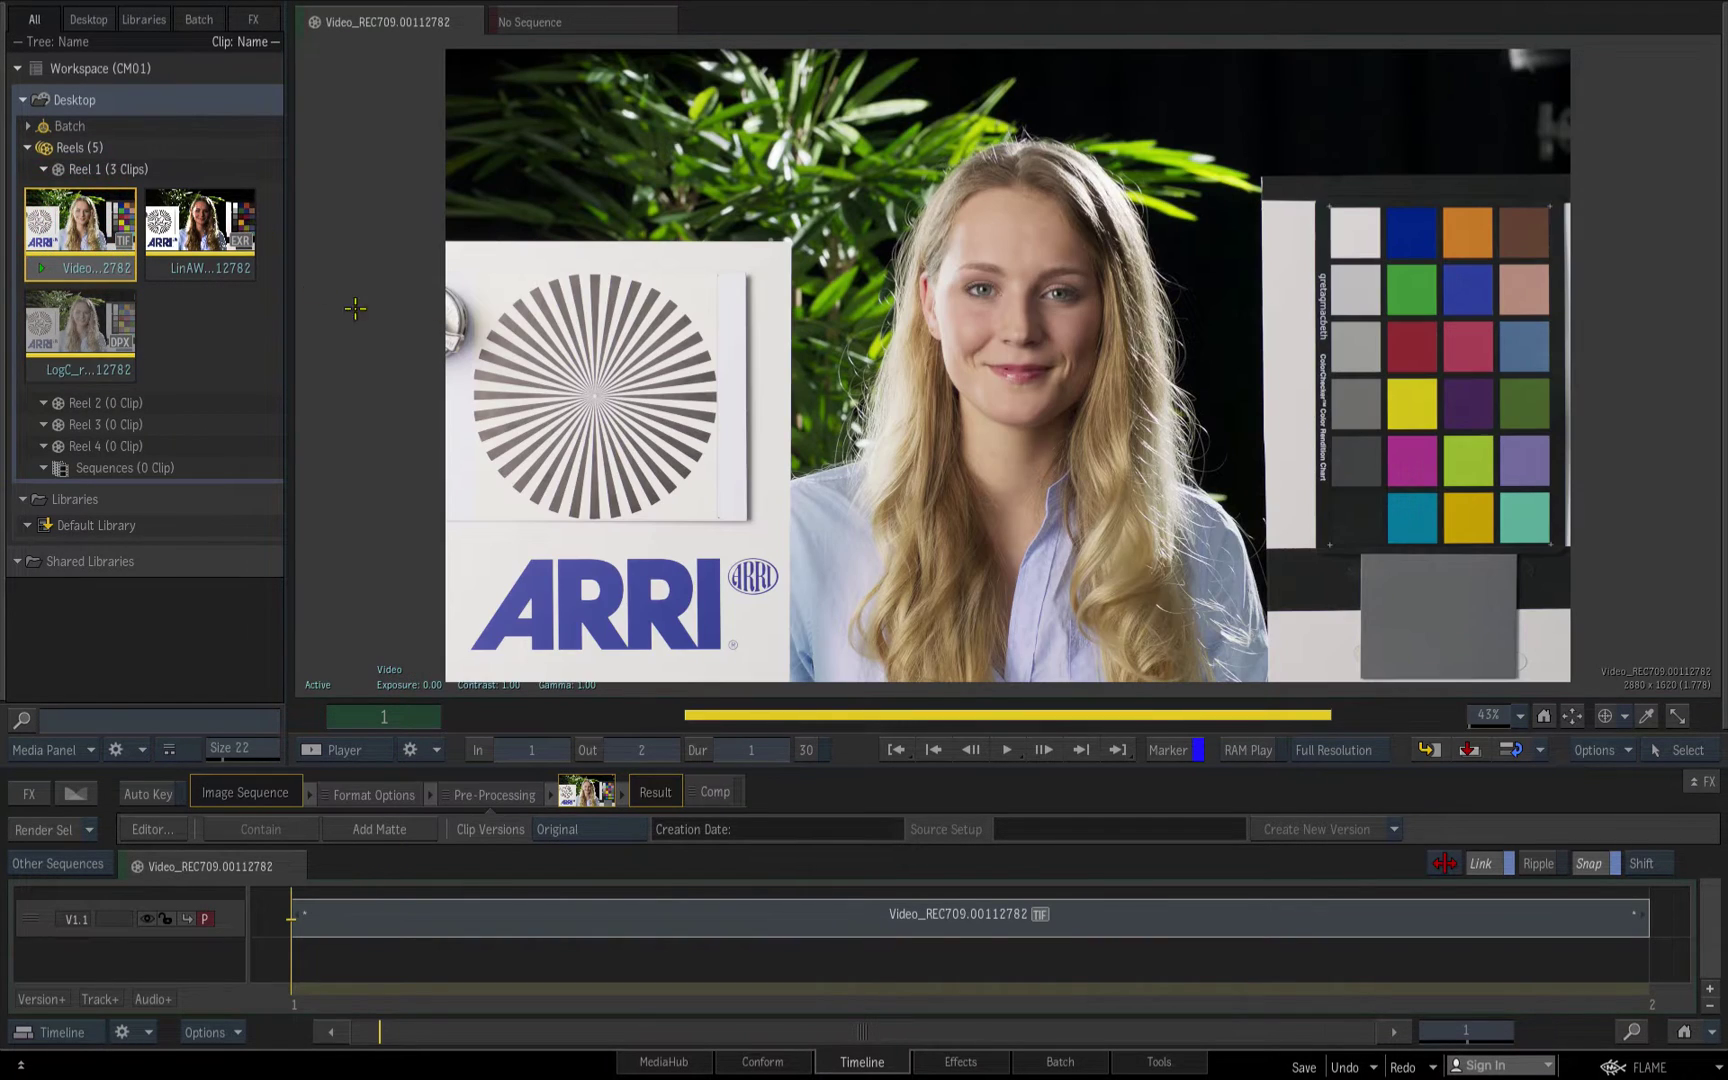
Rename the Video viewing rule for the Unknown colour space as Test in the Colour Management preferences
click(1697, 1072)
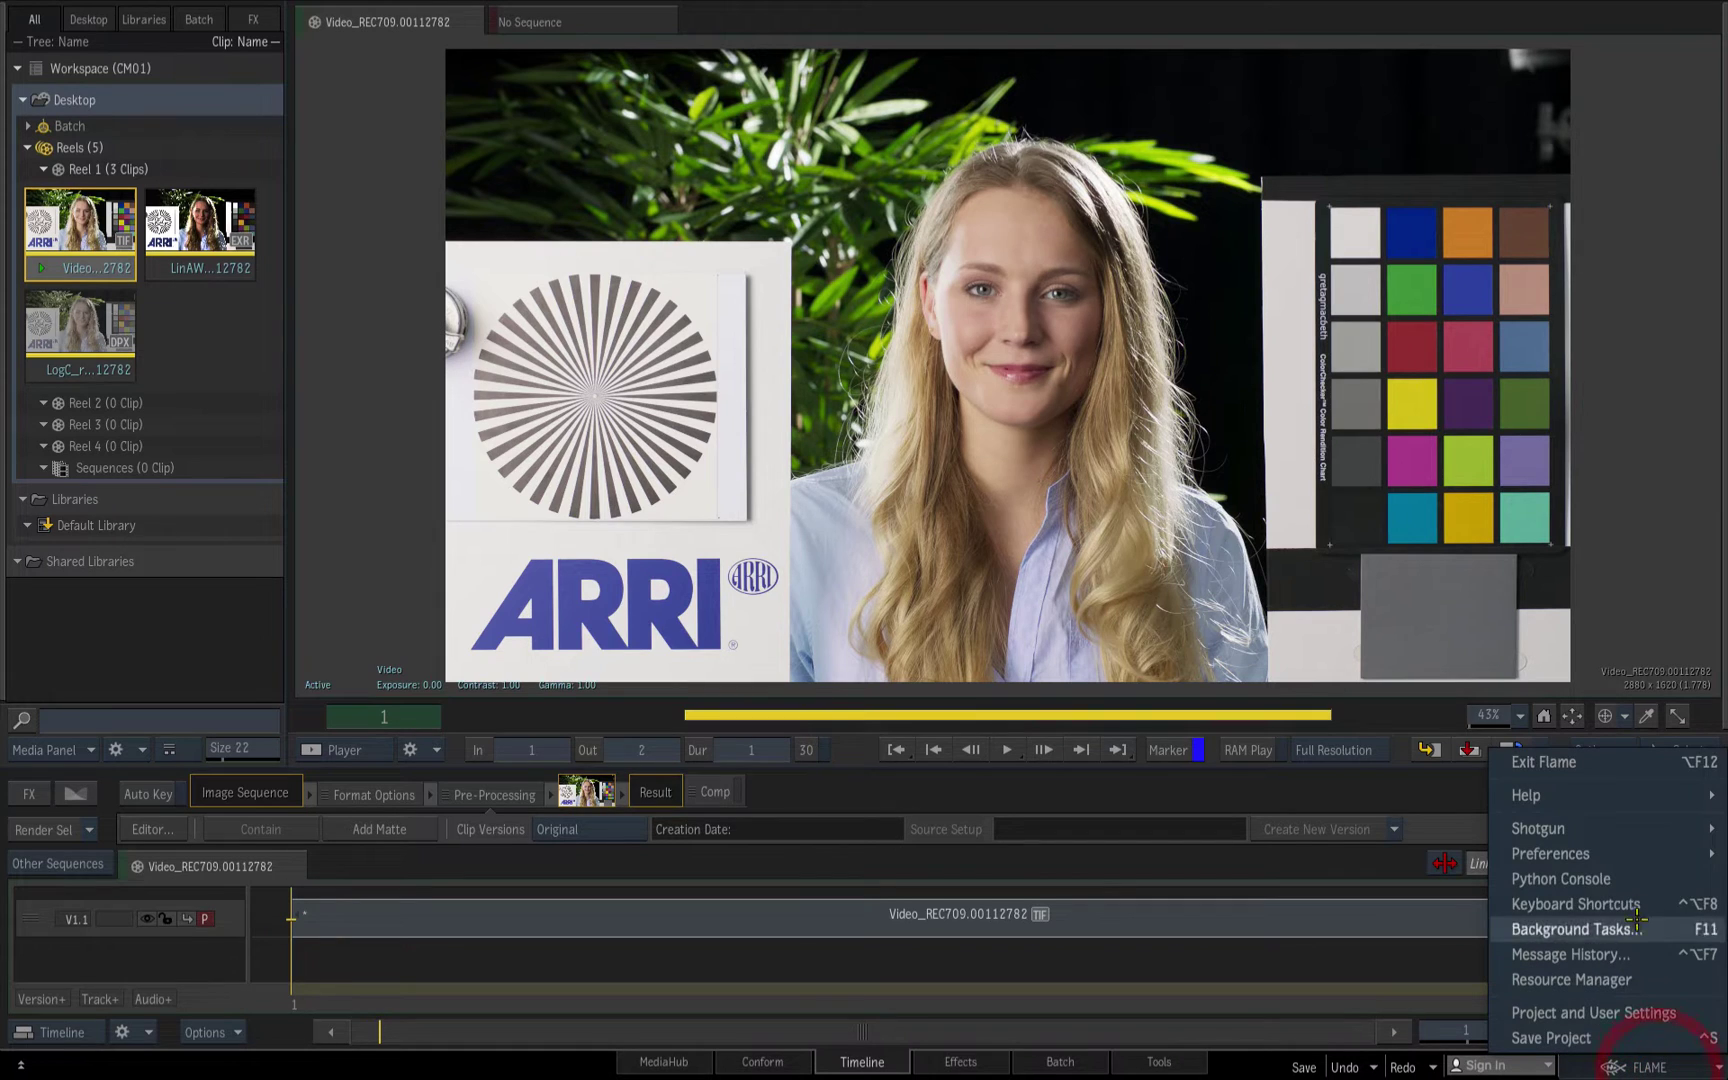
mouse_move(1627, 853)
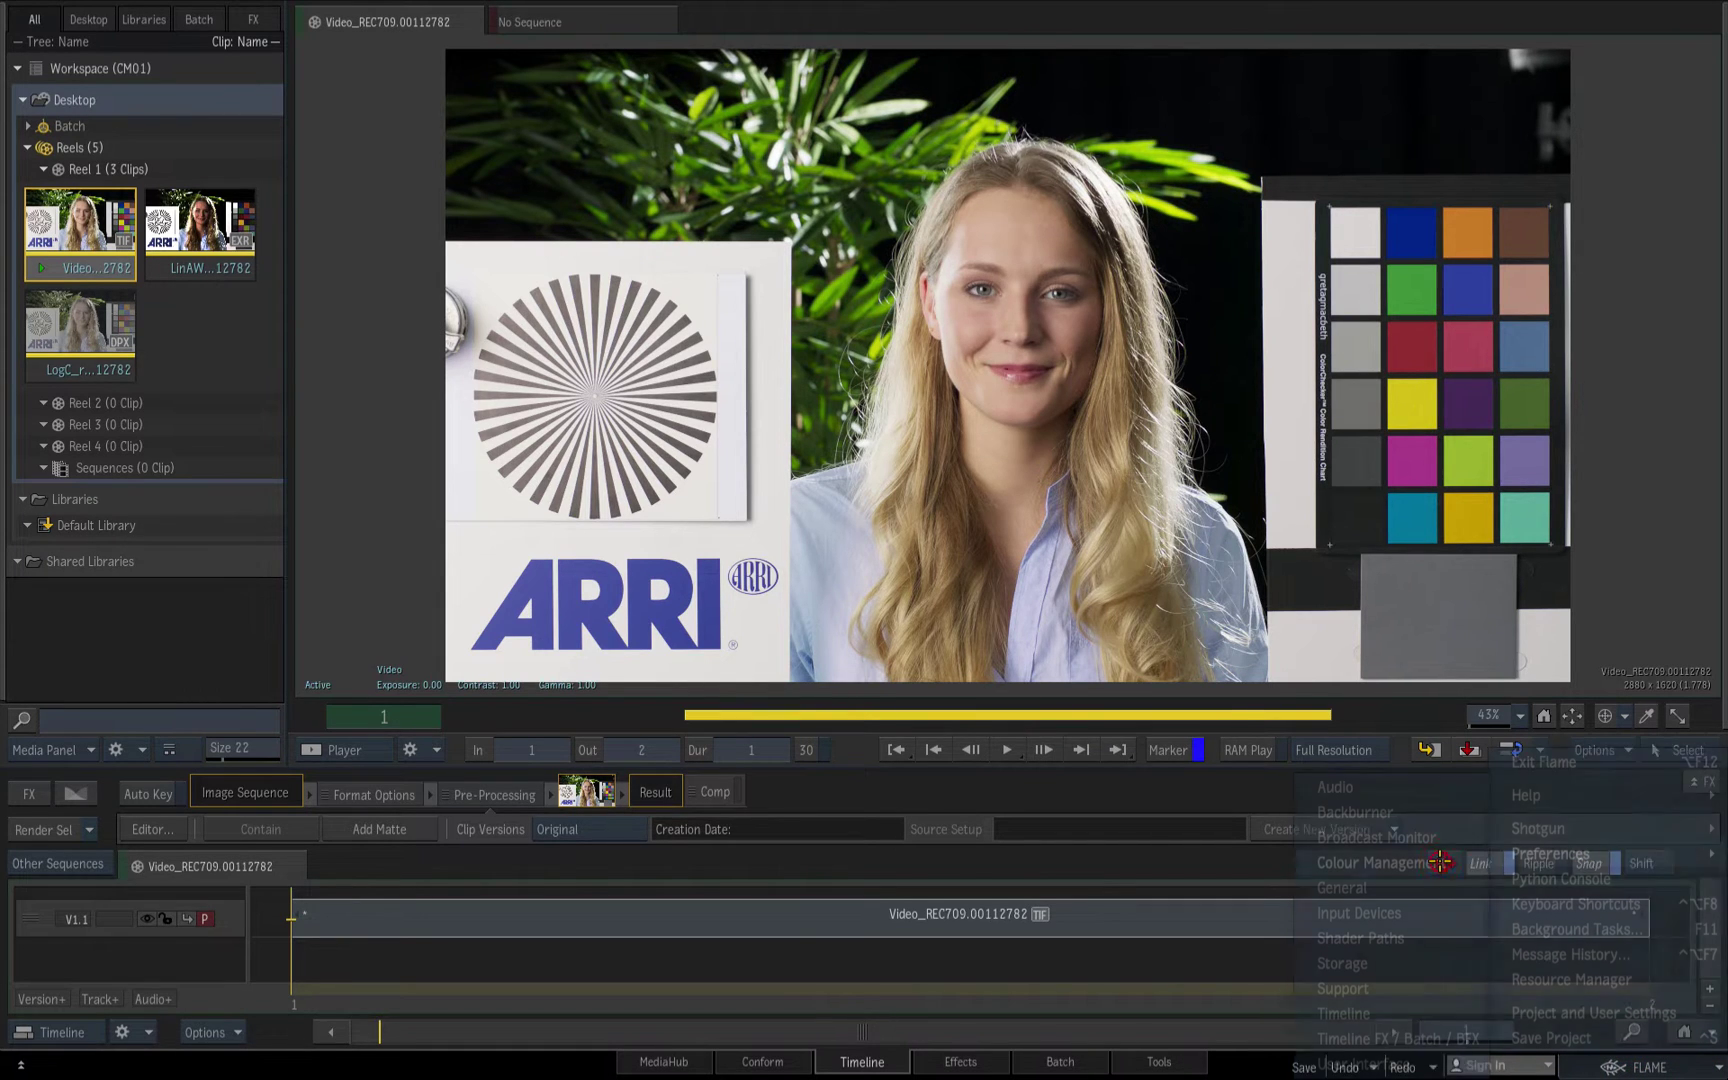
click(1455, 860)
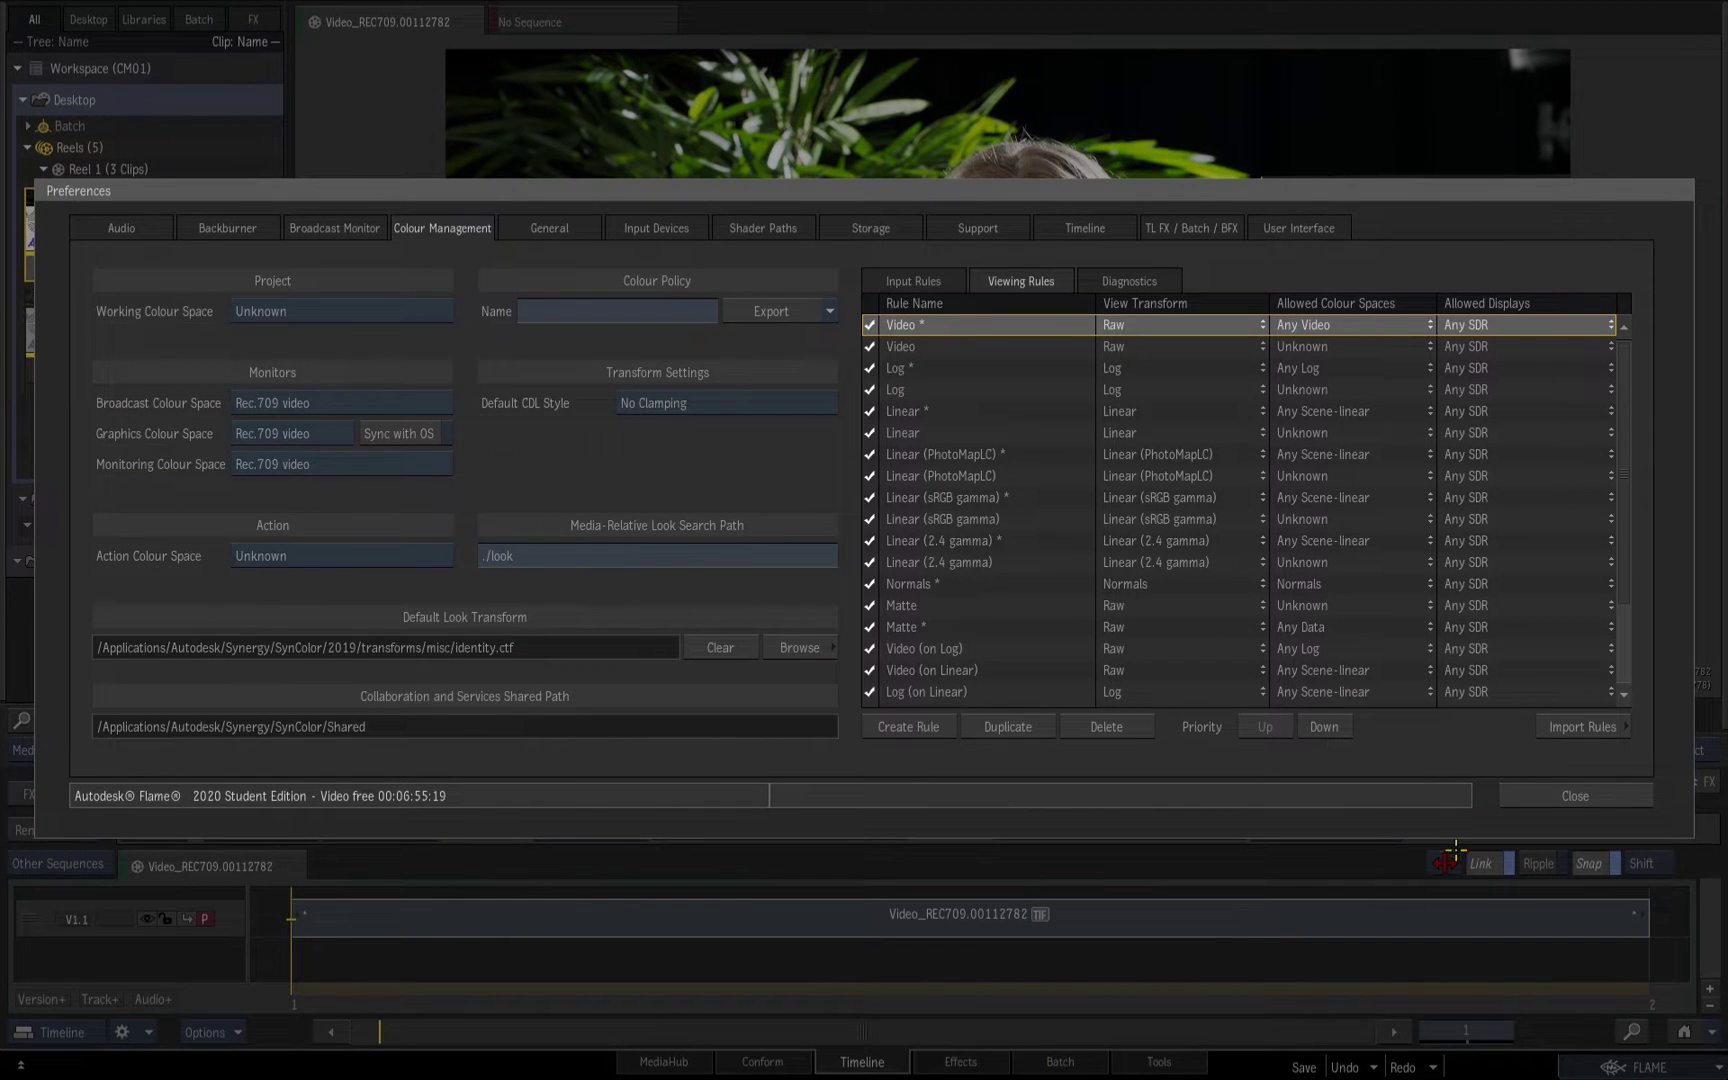
click(1311, 346)
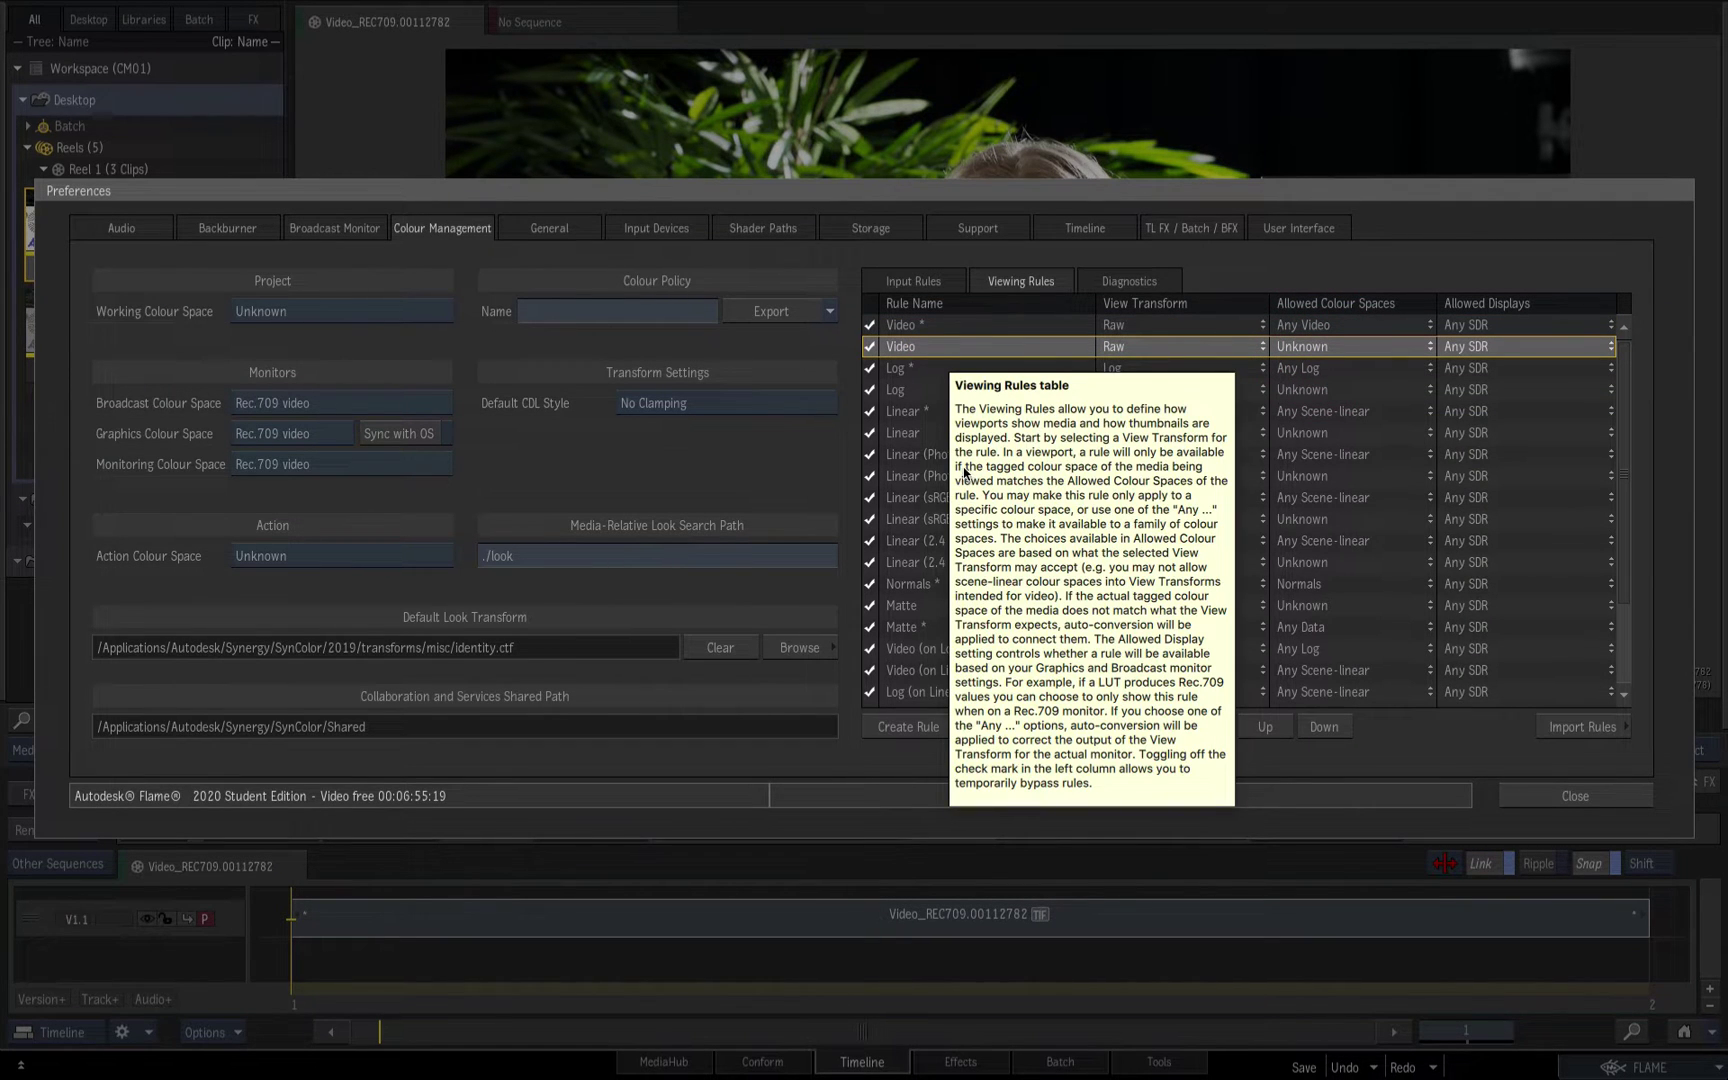
click(916, 347)
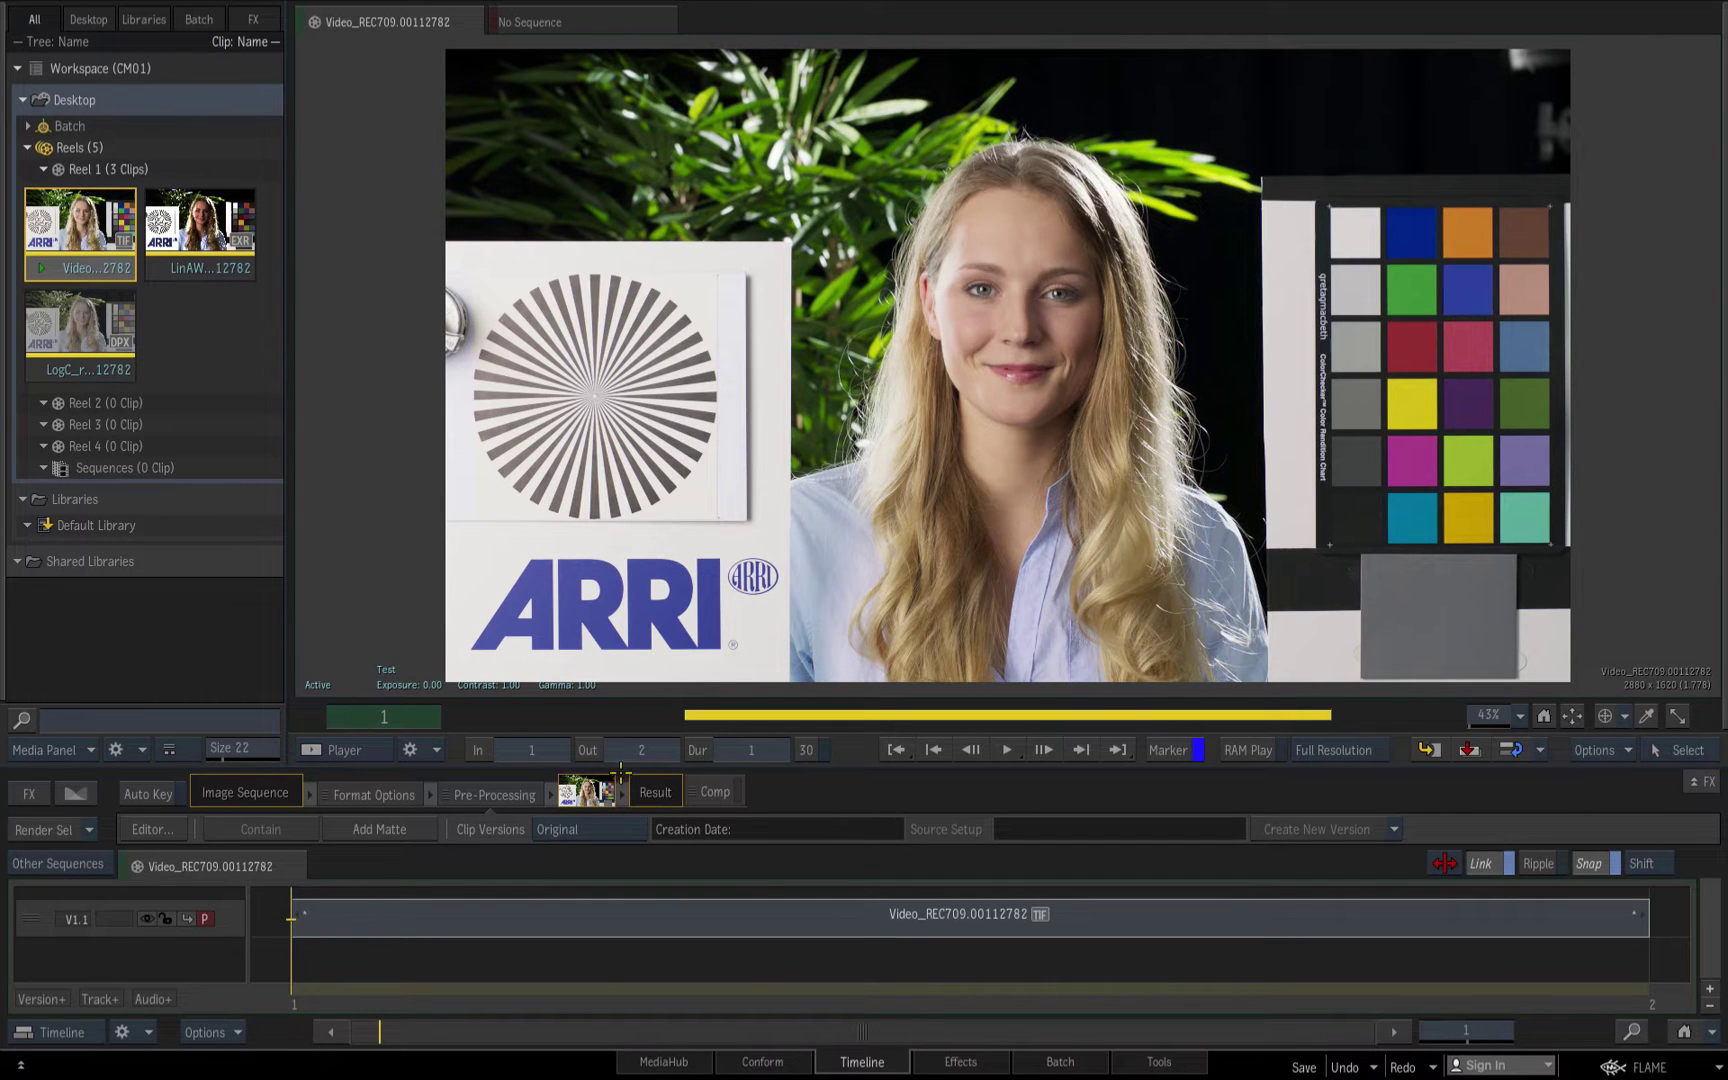
Delete the Test viewing rule and further viewing rules from the Colour Management preferences, and close the preferences
click(1648, 1067)
mouse_move(1560, 853)
click(1408, 864)
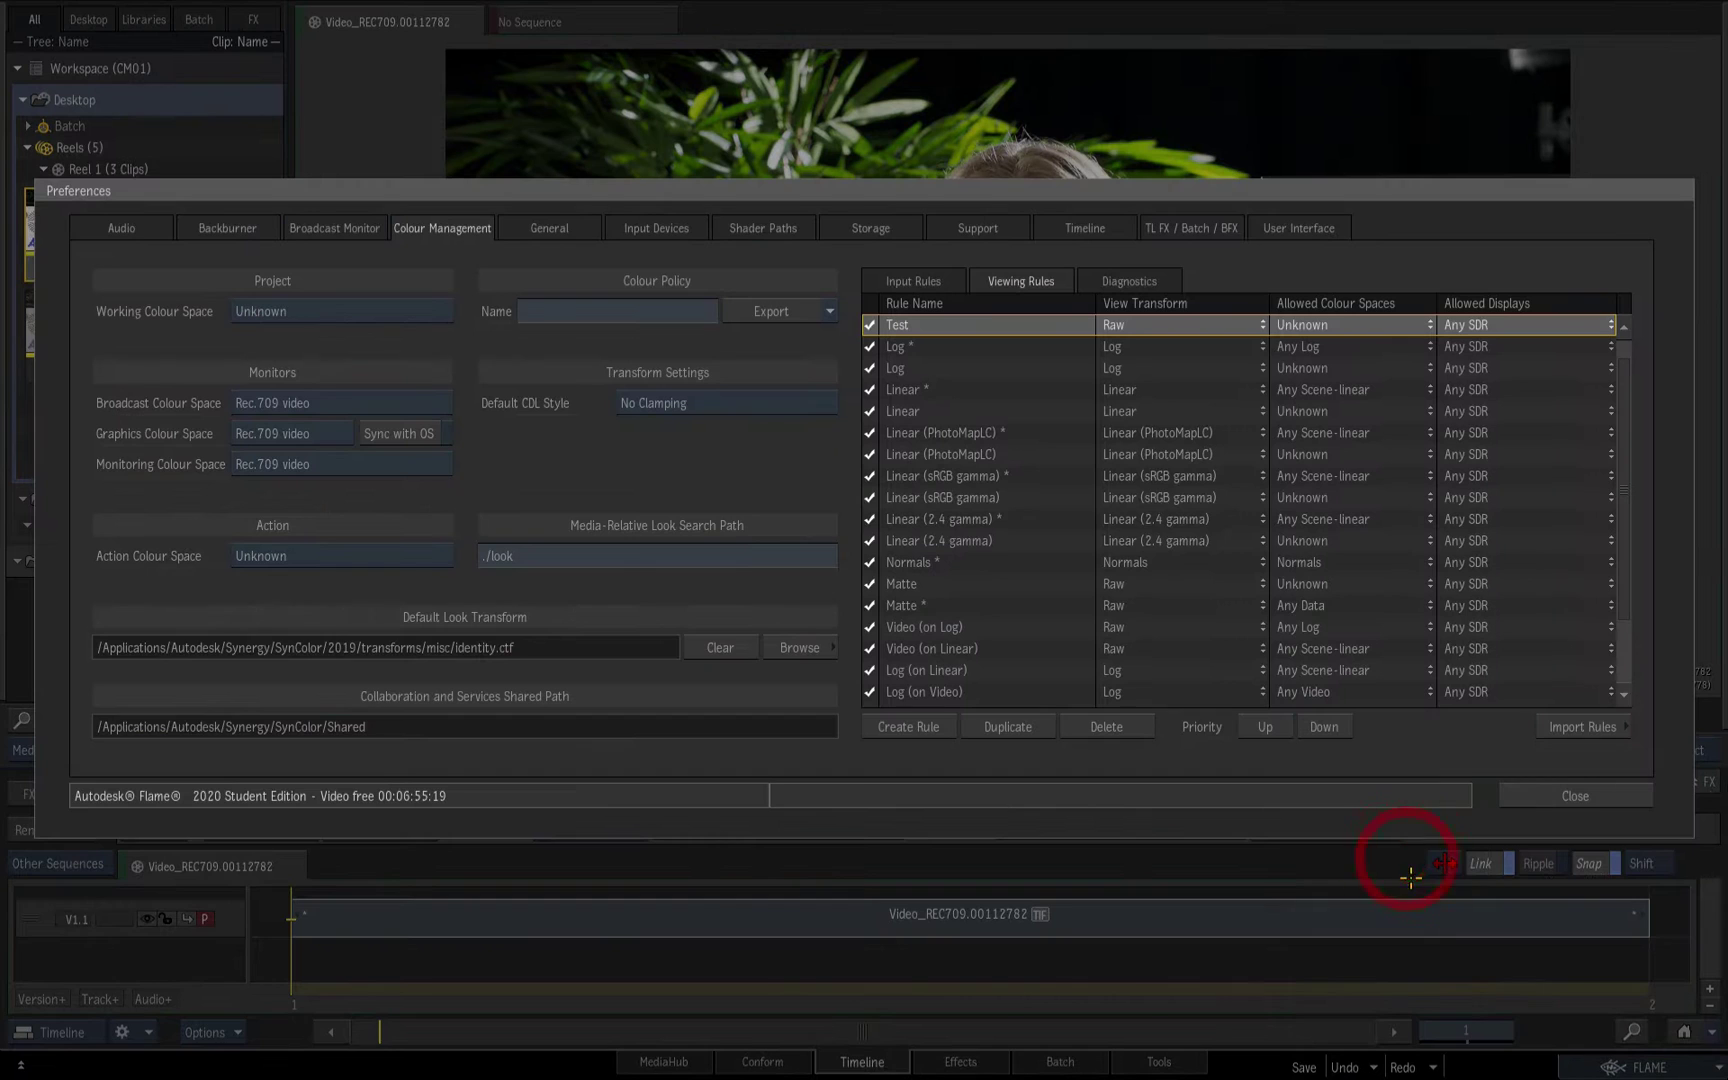
click(1106, 727)
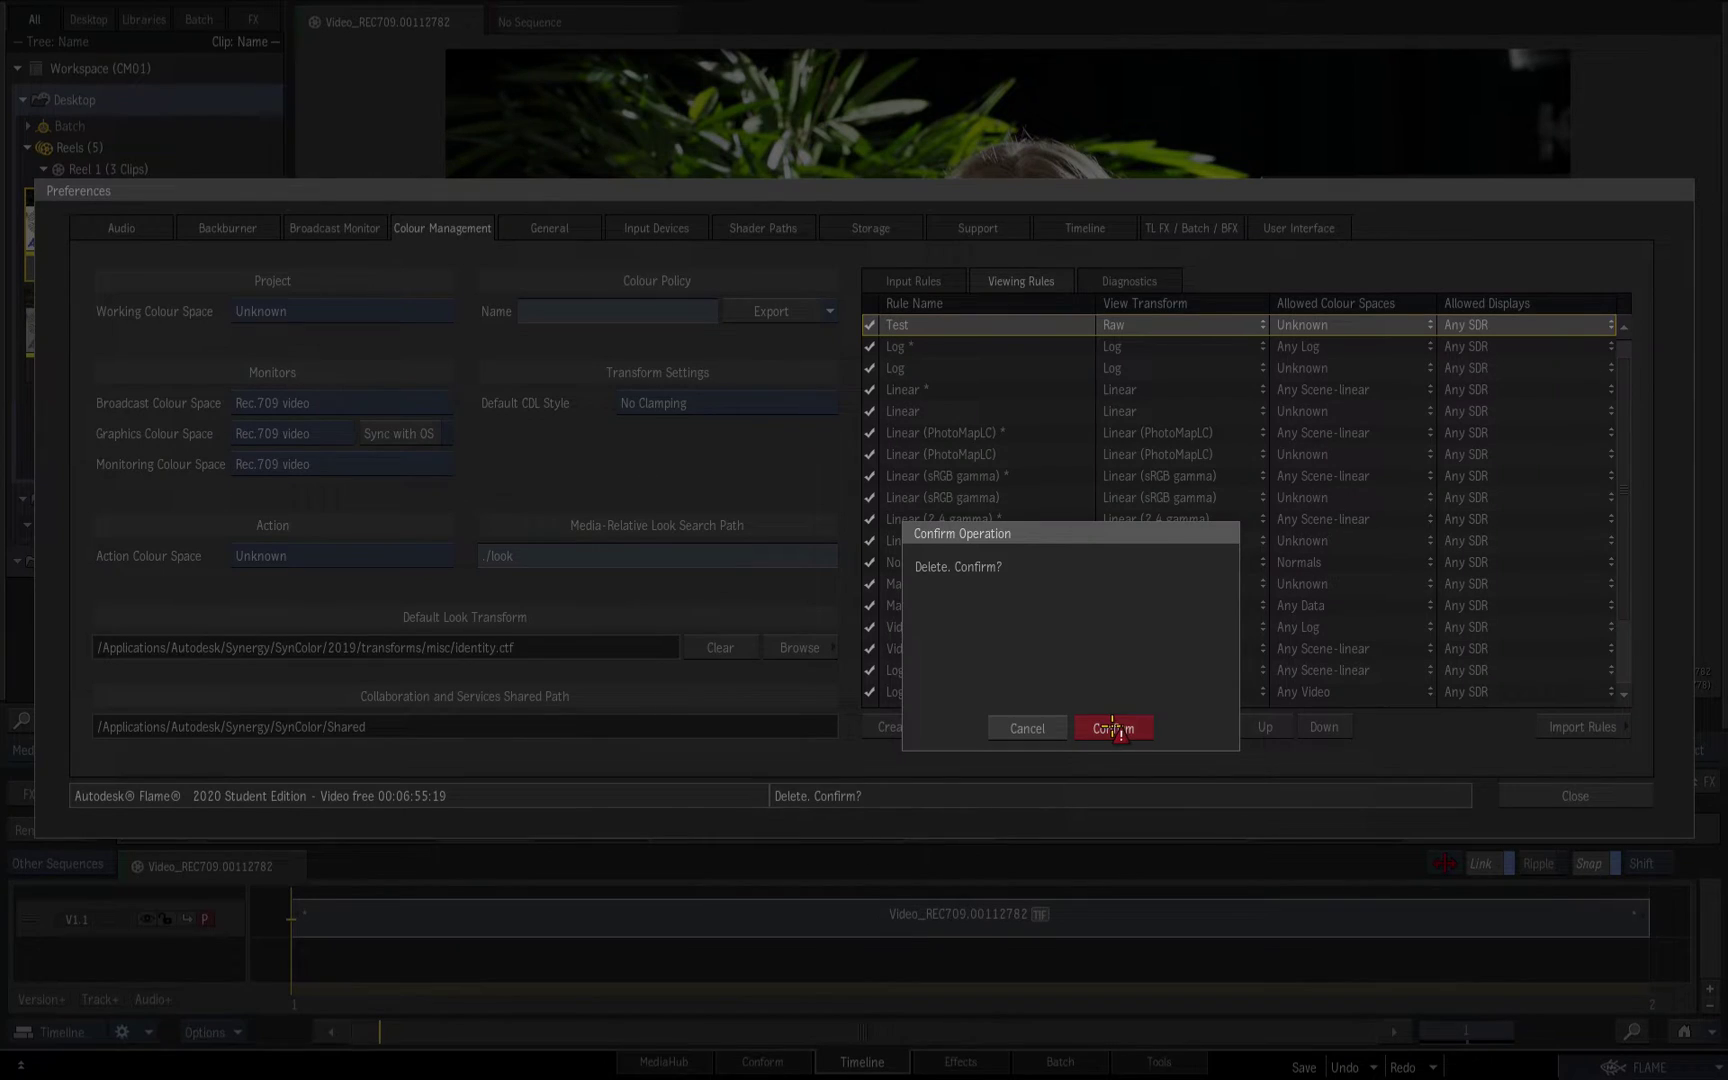
click(1113, 727)
click(1117, 728)
click(1117, 728)
click(1117, 728)
click(1117, 728)
click(1117, 728)
click(1118, 729)
click(1115, 727)
click(1115, 727)
click(1589, 804)
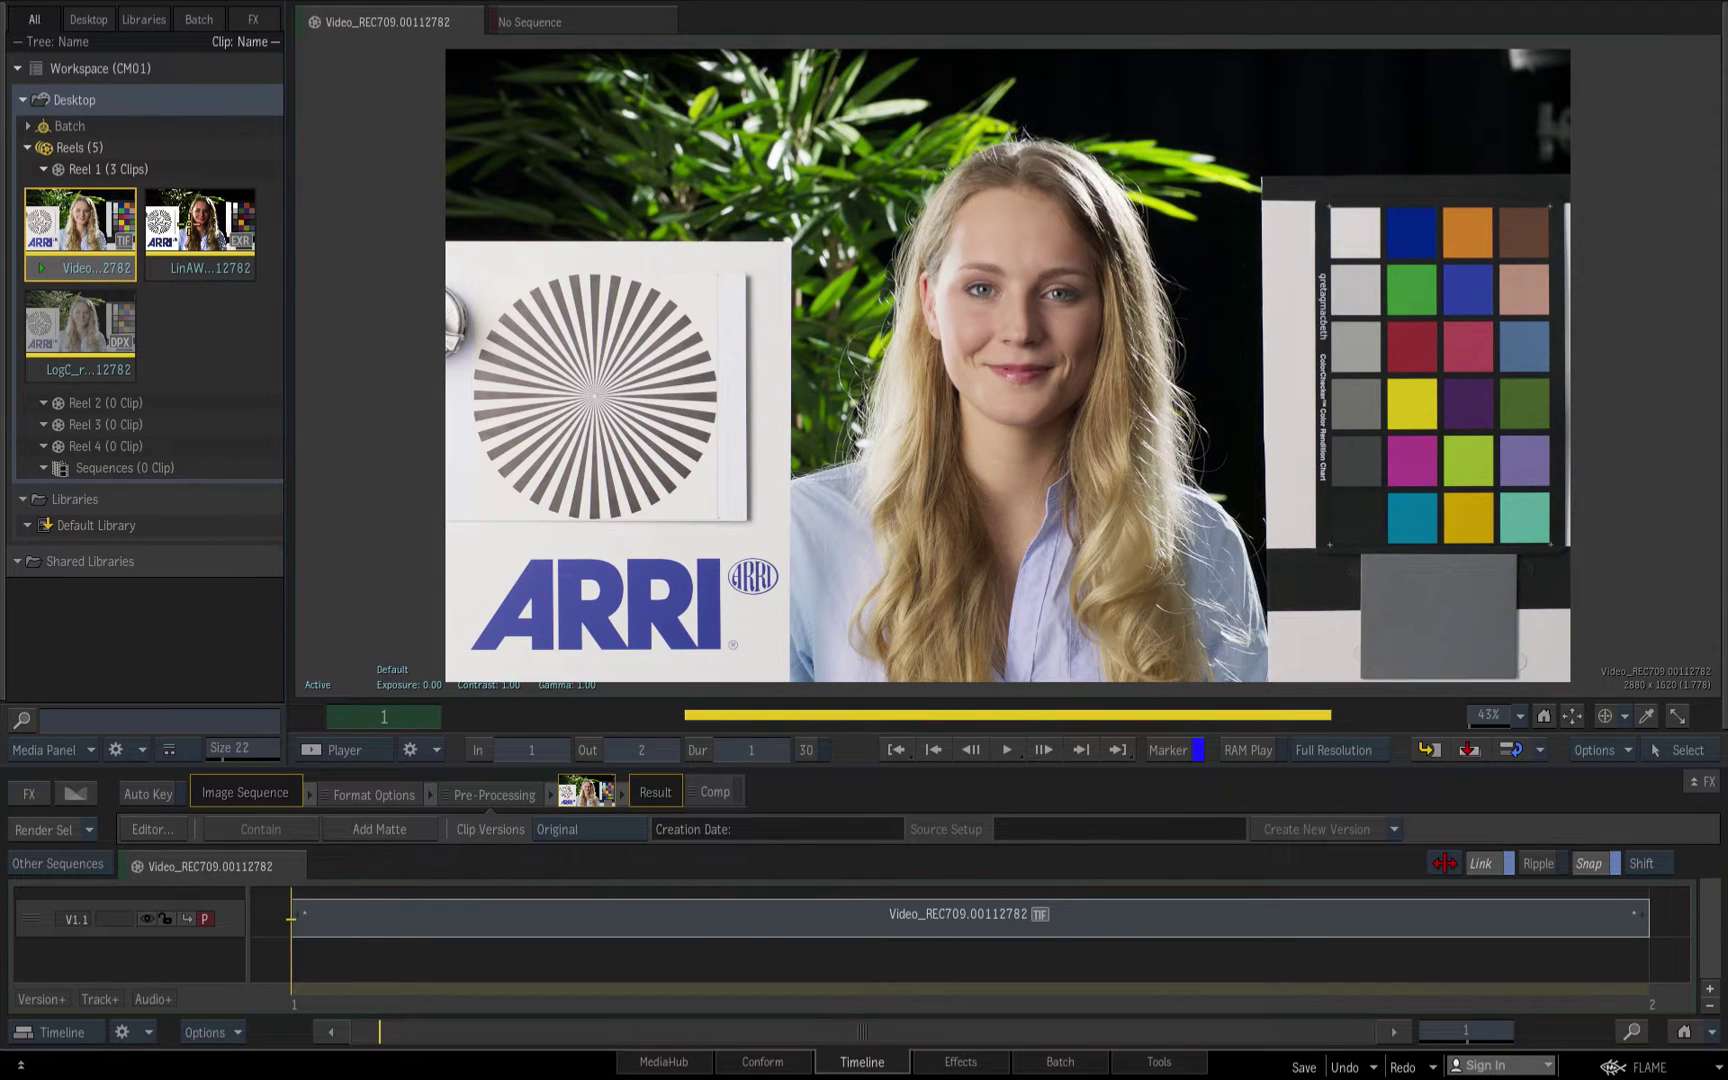
View the LinAWG_Isabella and LogC_ref clips in the player and return to the reels view
click(239, 220)
click(73, 337)
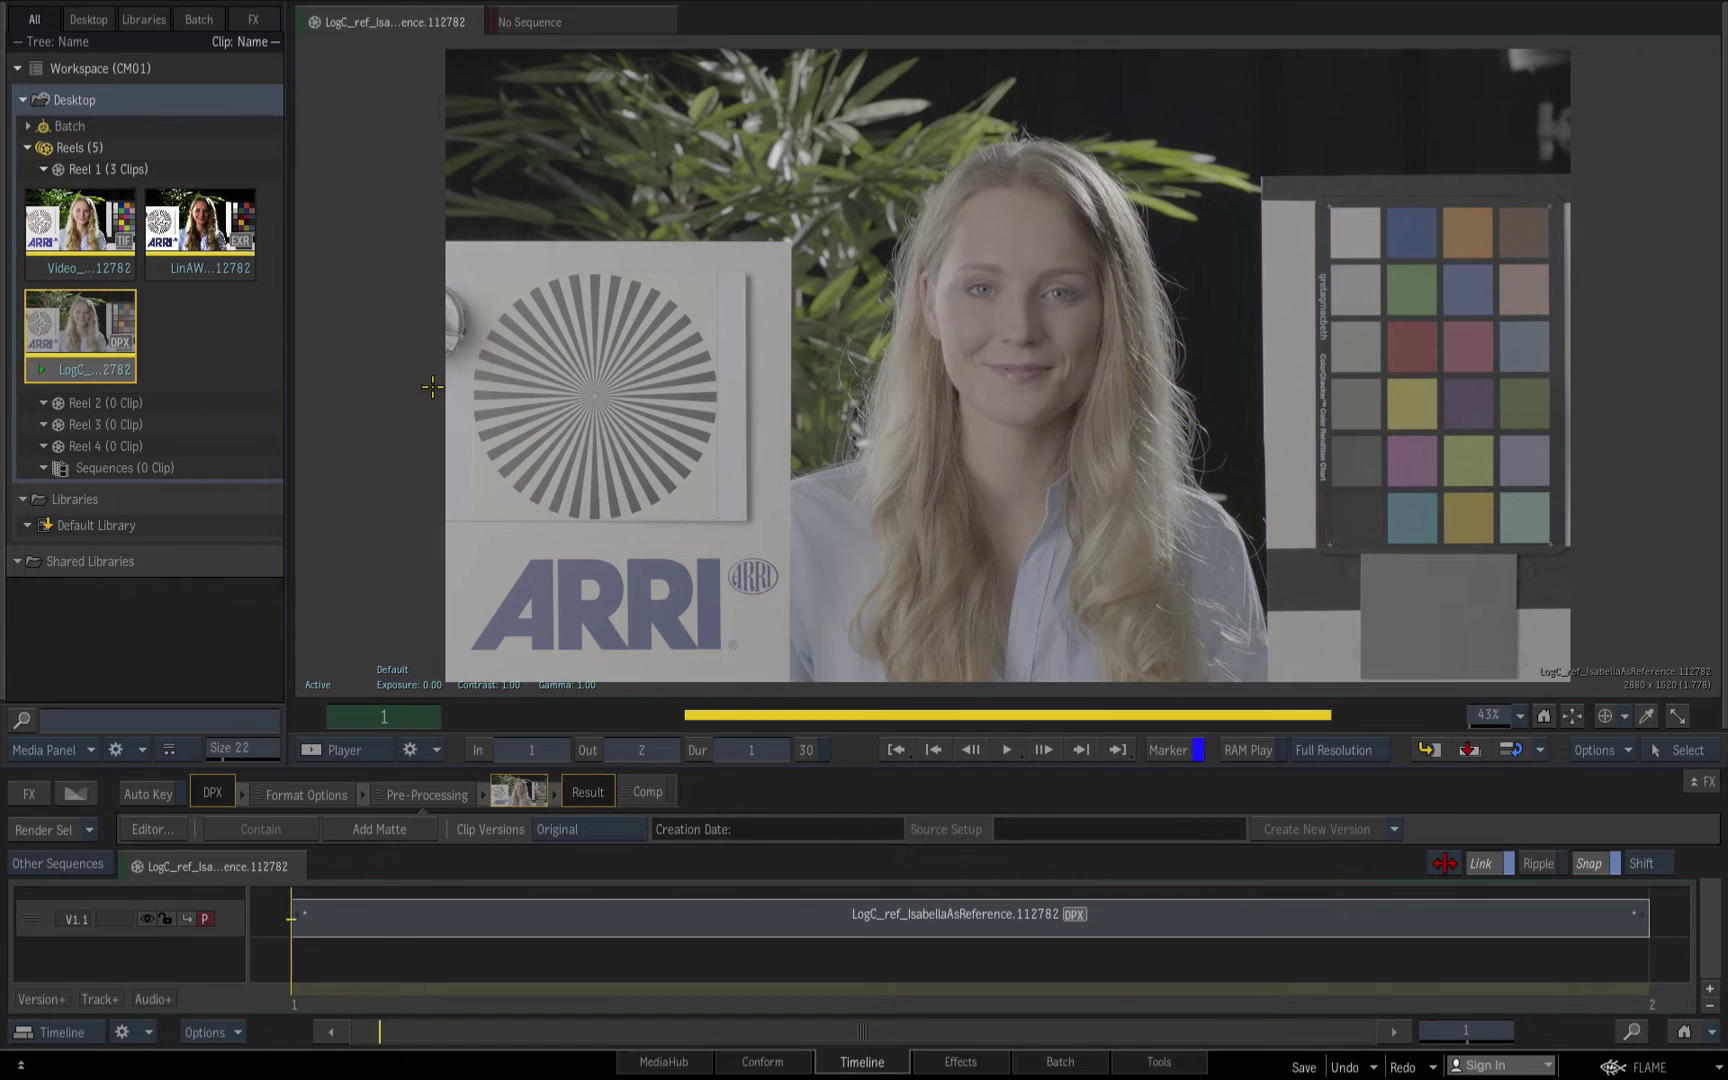
click(1159, 1062)
Examine the Tagged Colour Space options available in the media import settings and leave the import
drag(468, 88, 780, 170)
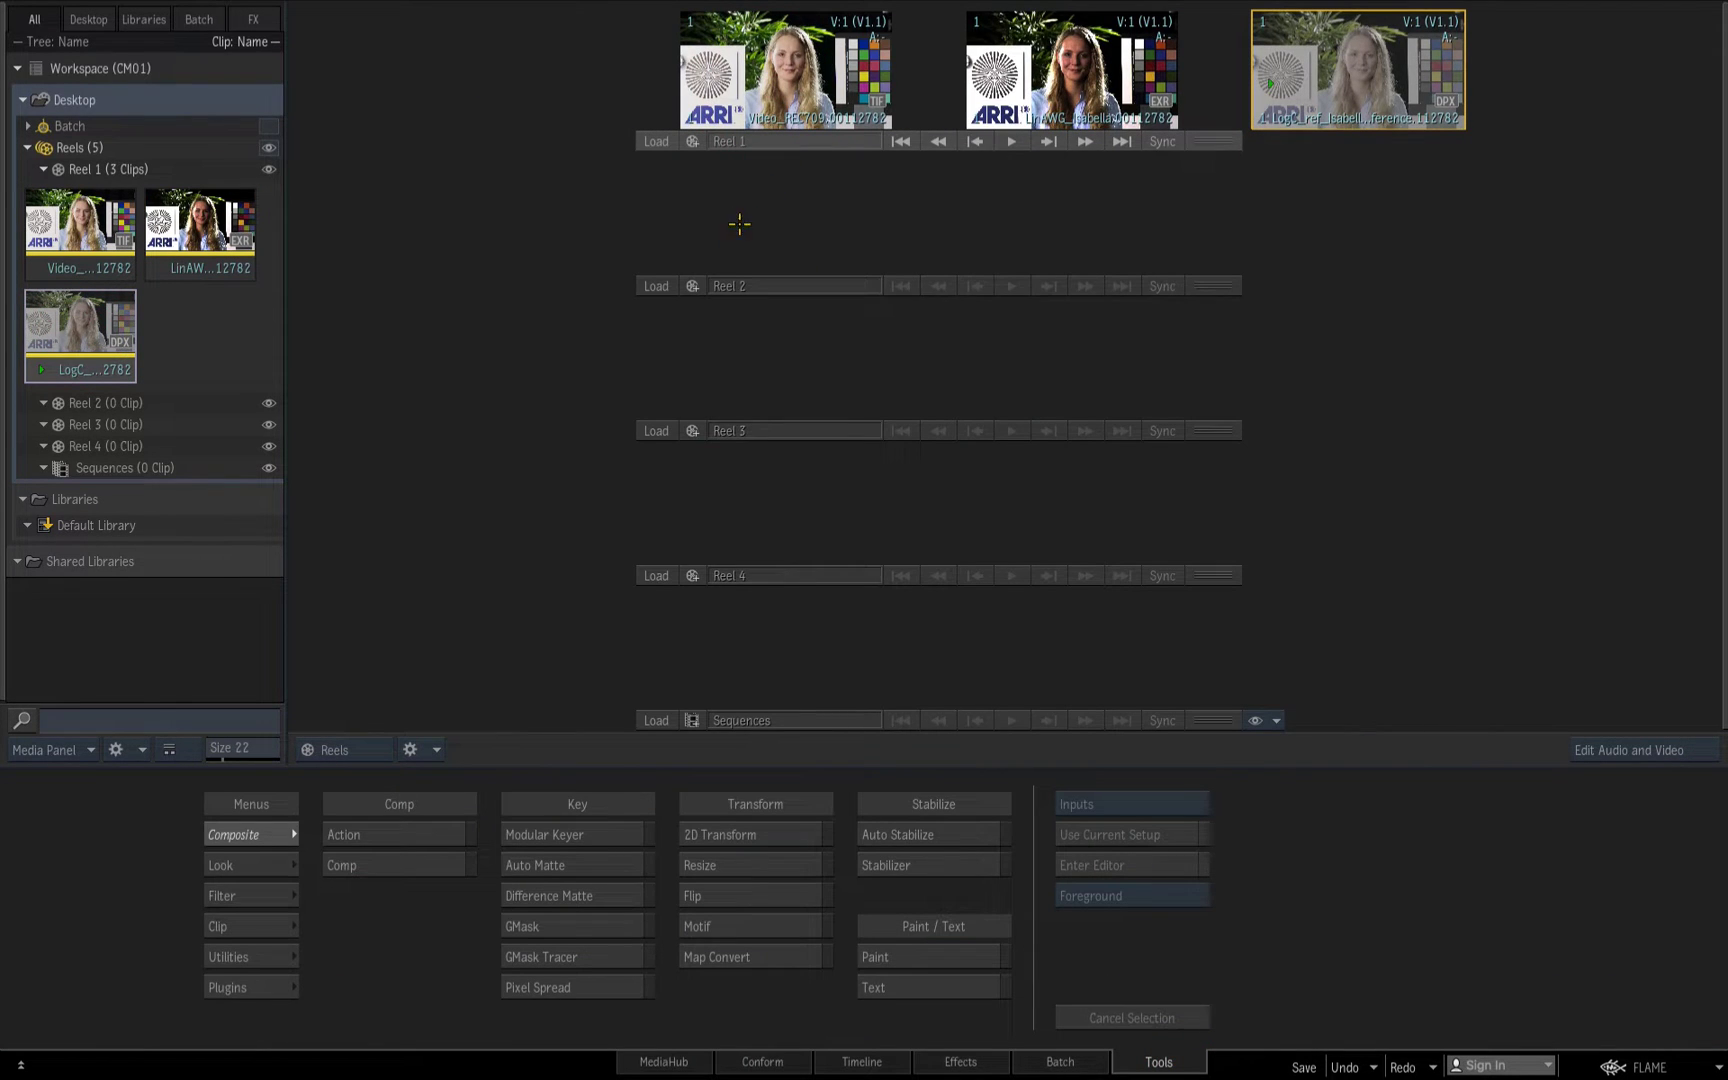
right_click(785, 219)
click(900, 772)
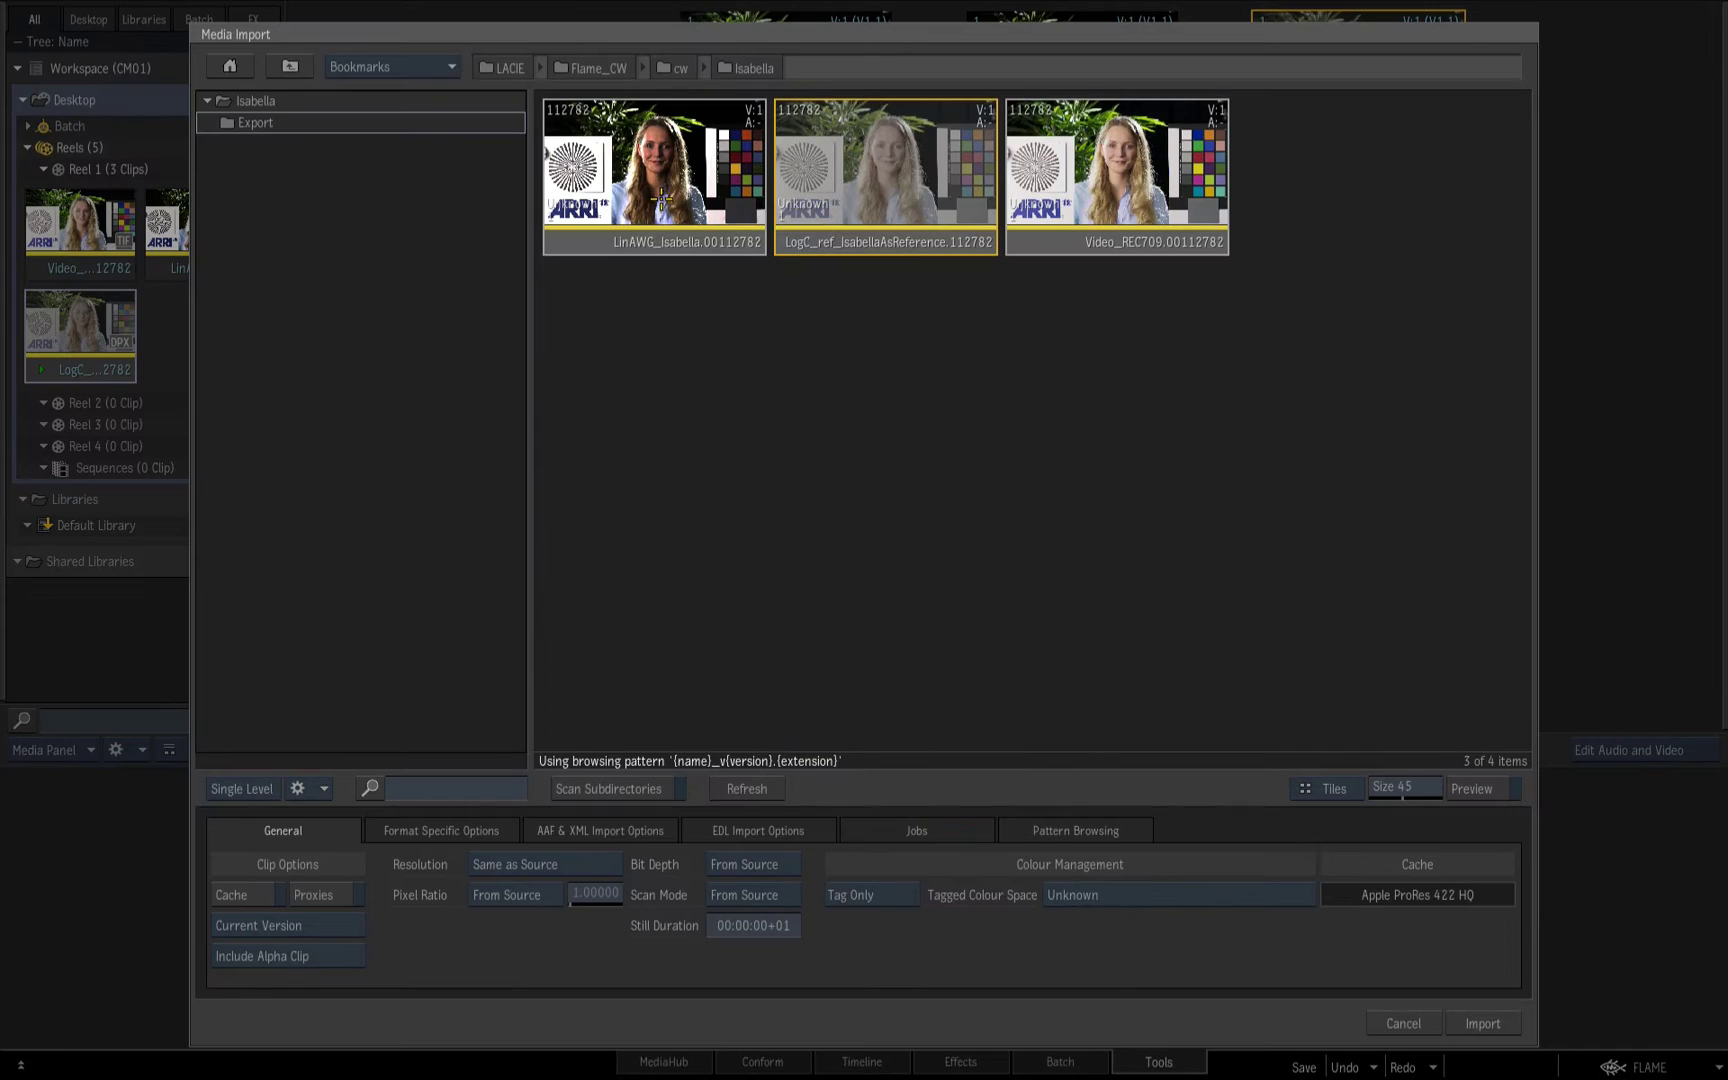
click(1135, 900)
mouse_move(1145, 897)
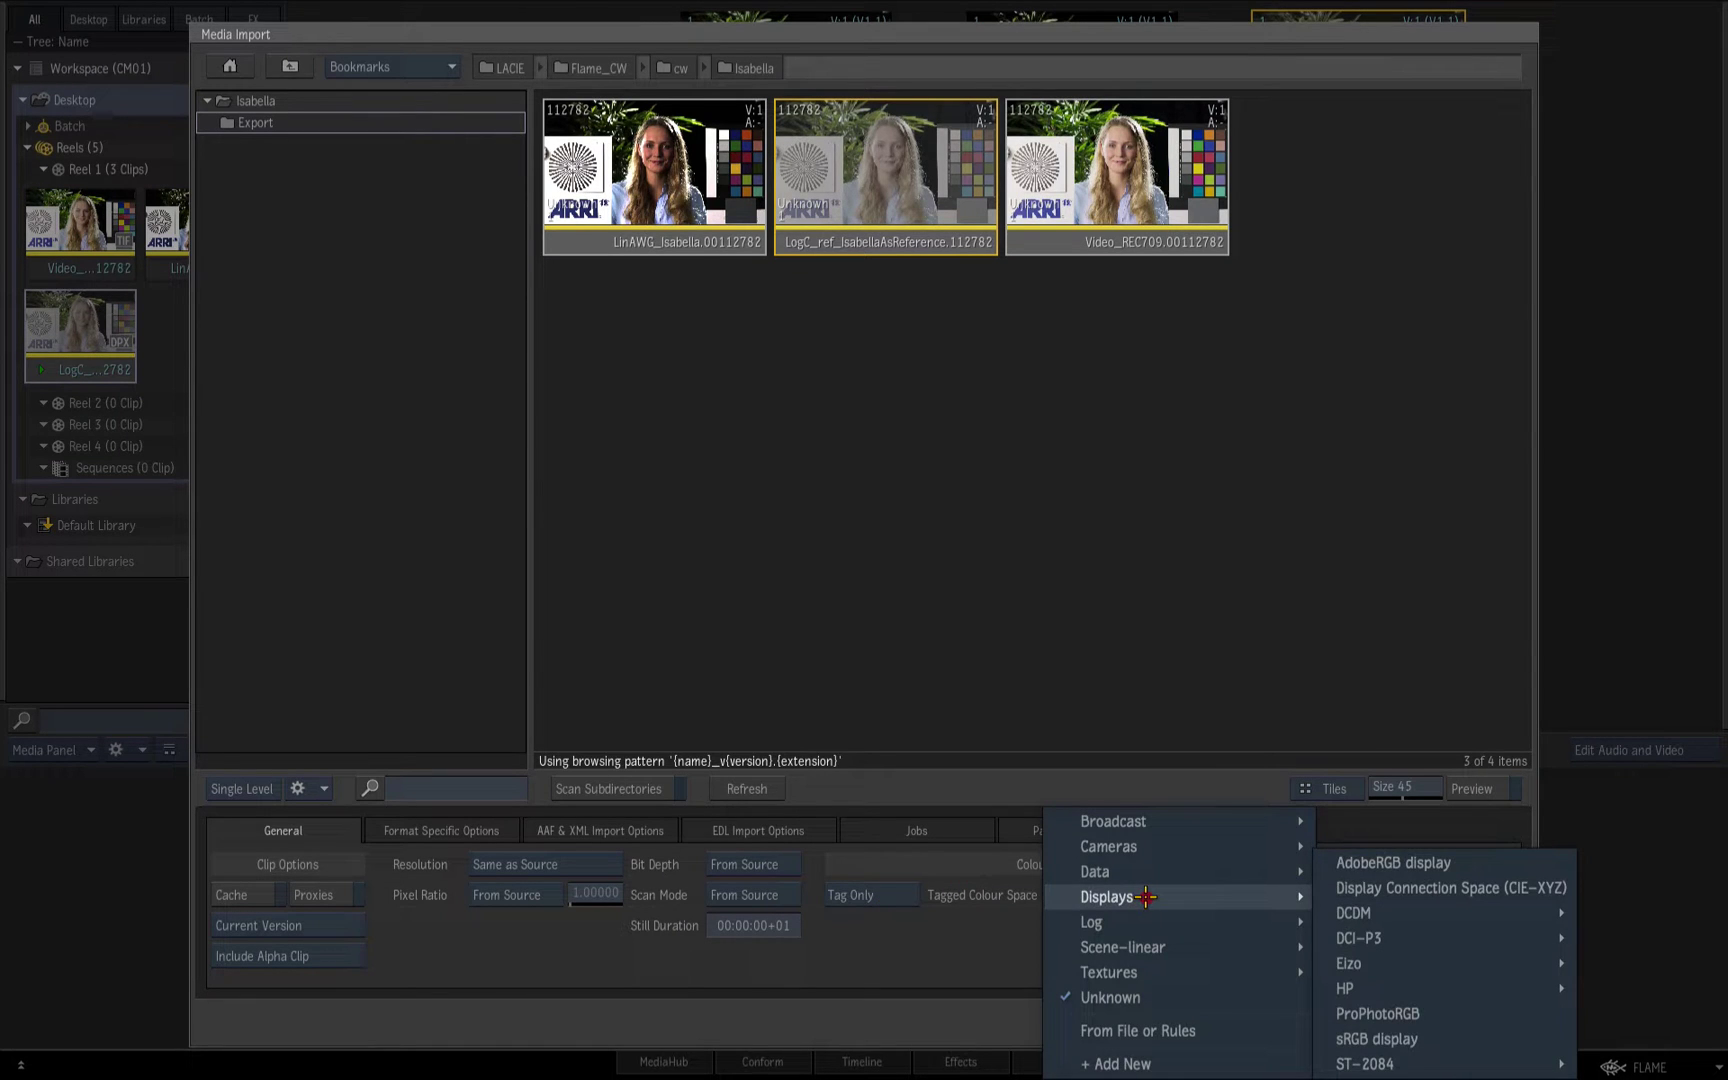
mouse_move(1130, 947)
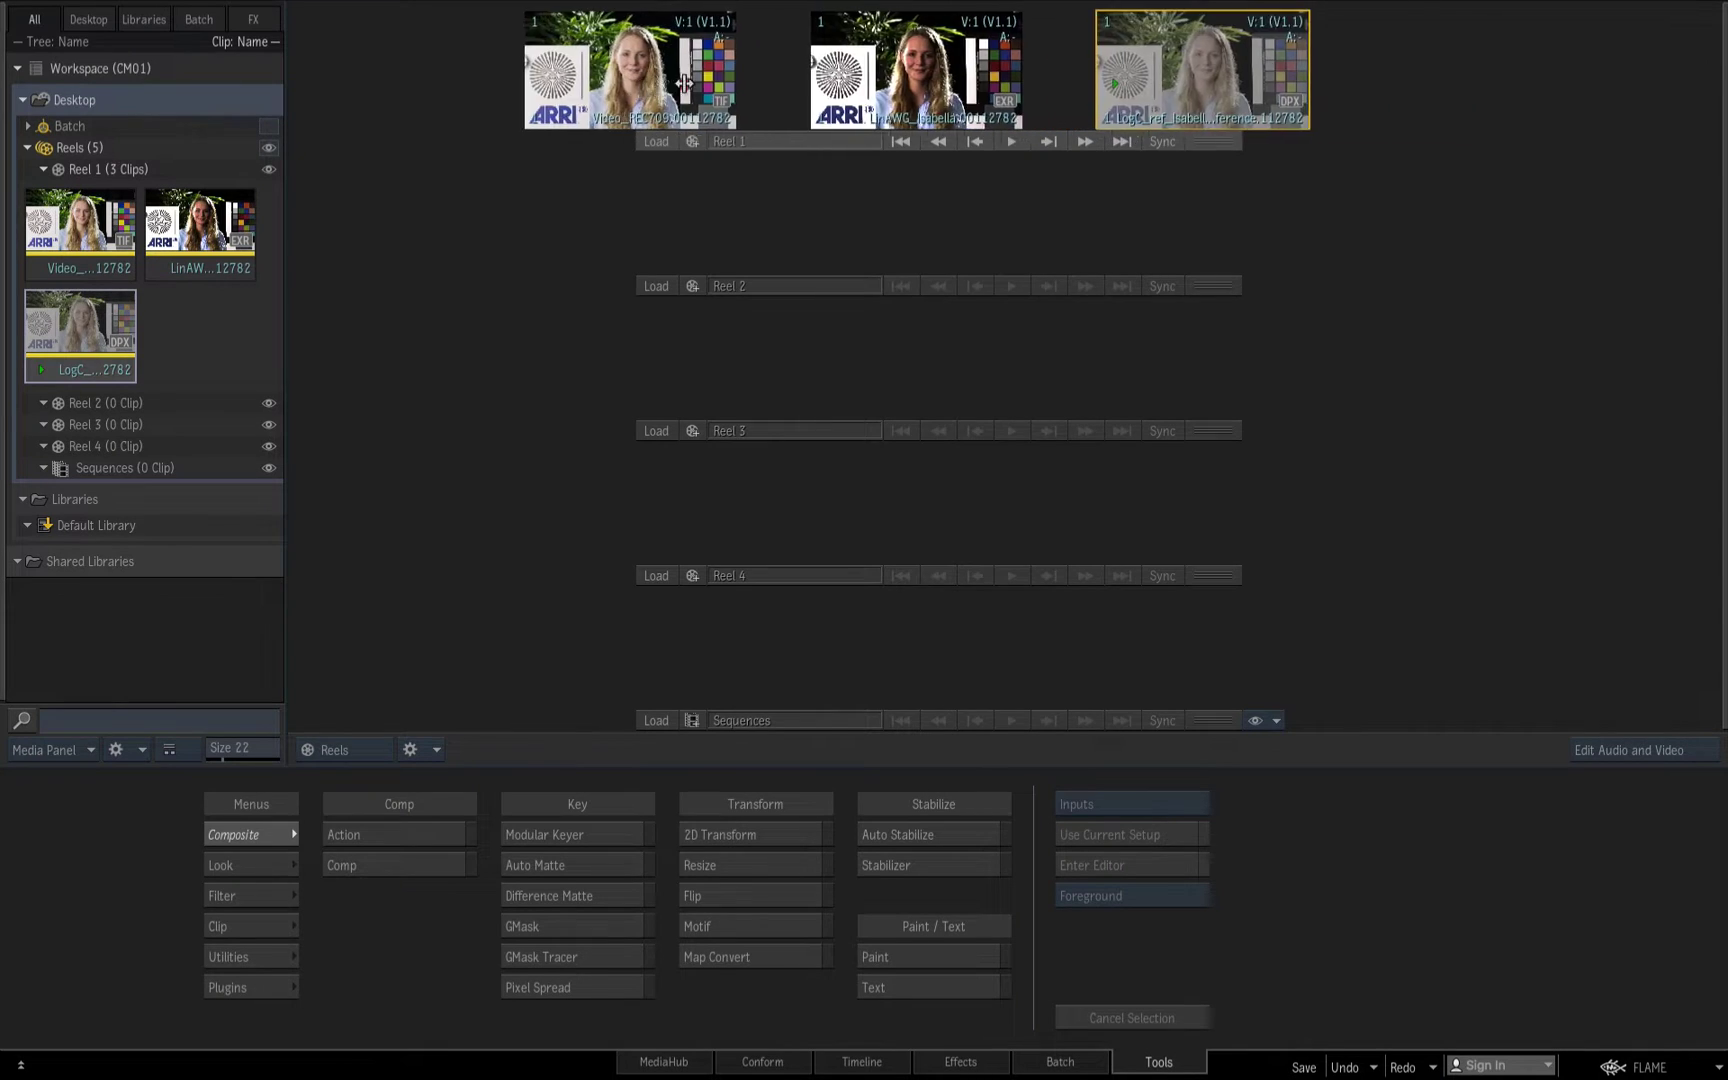
Edit the Video_REC709 clip's colour space, using Tag Only with the tagged colour space Rec.709 video
right_click(820, 60)
click(995, 425)
click(628, 463)
click(630, 464)
click(921, 463)
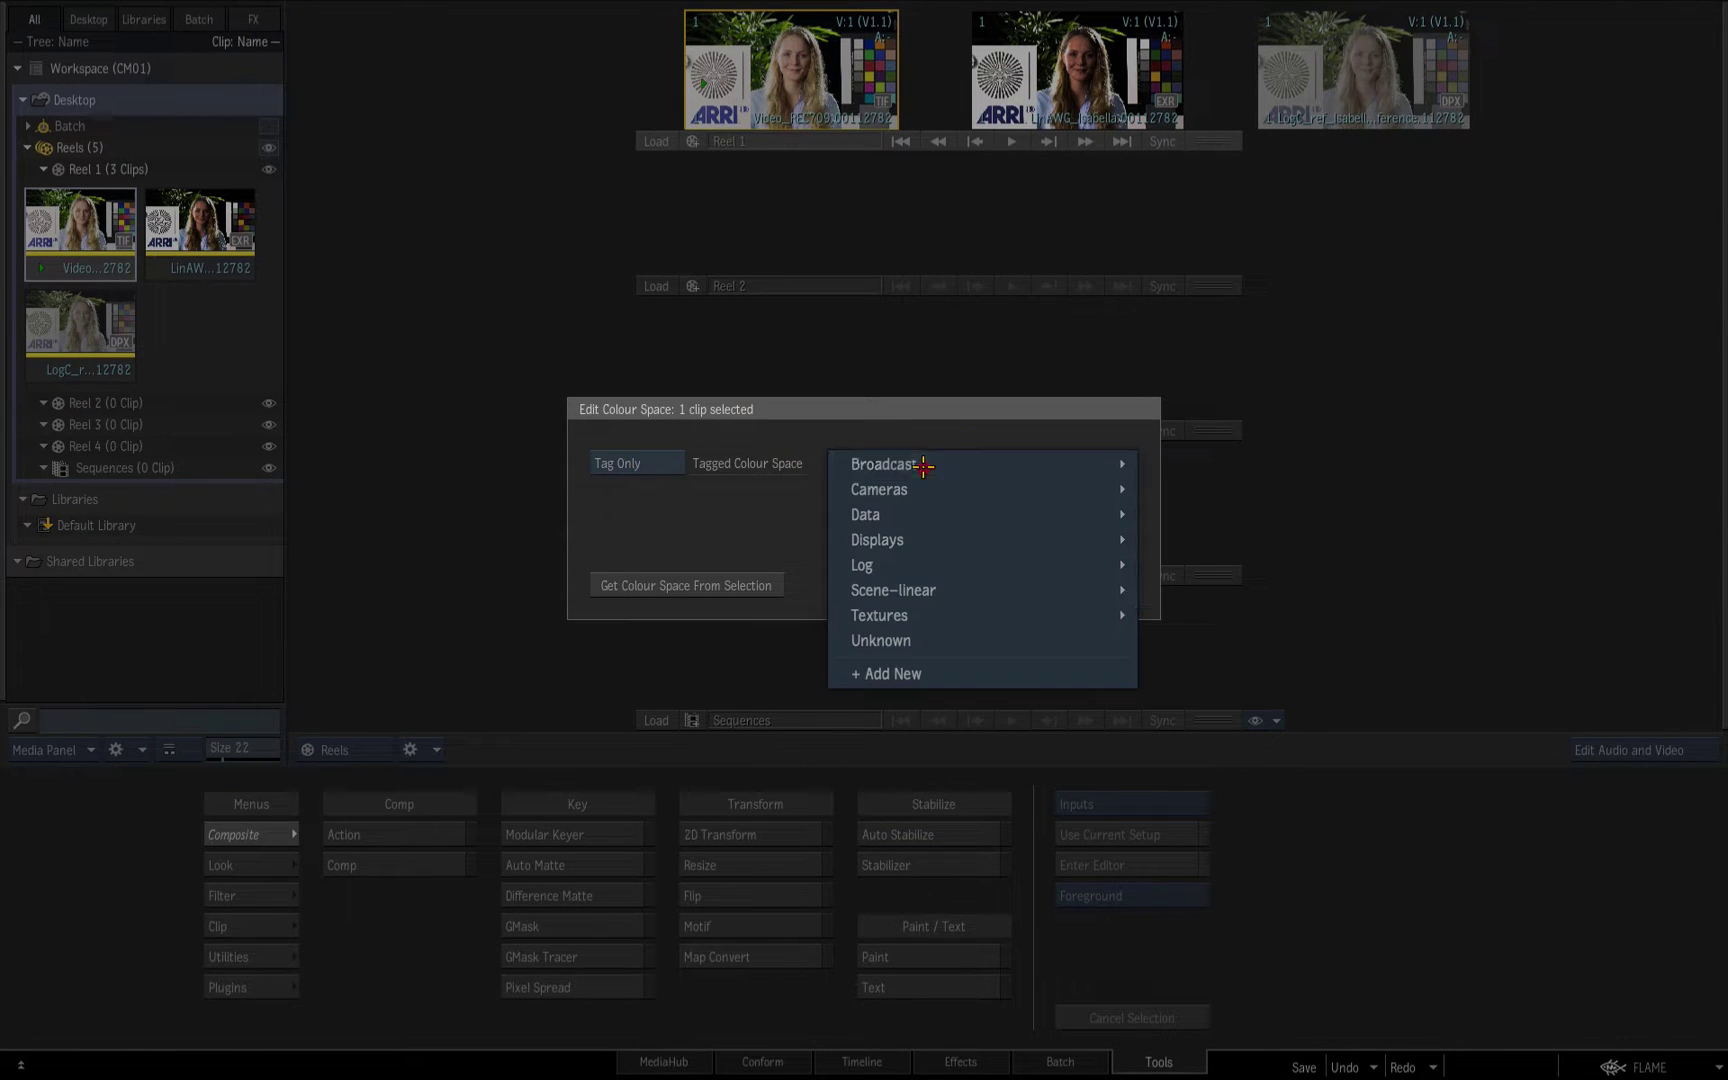
mouse_move(921, 465)
click(1230, 566)
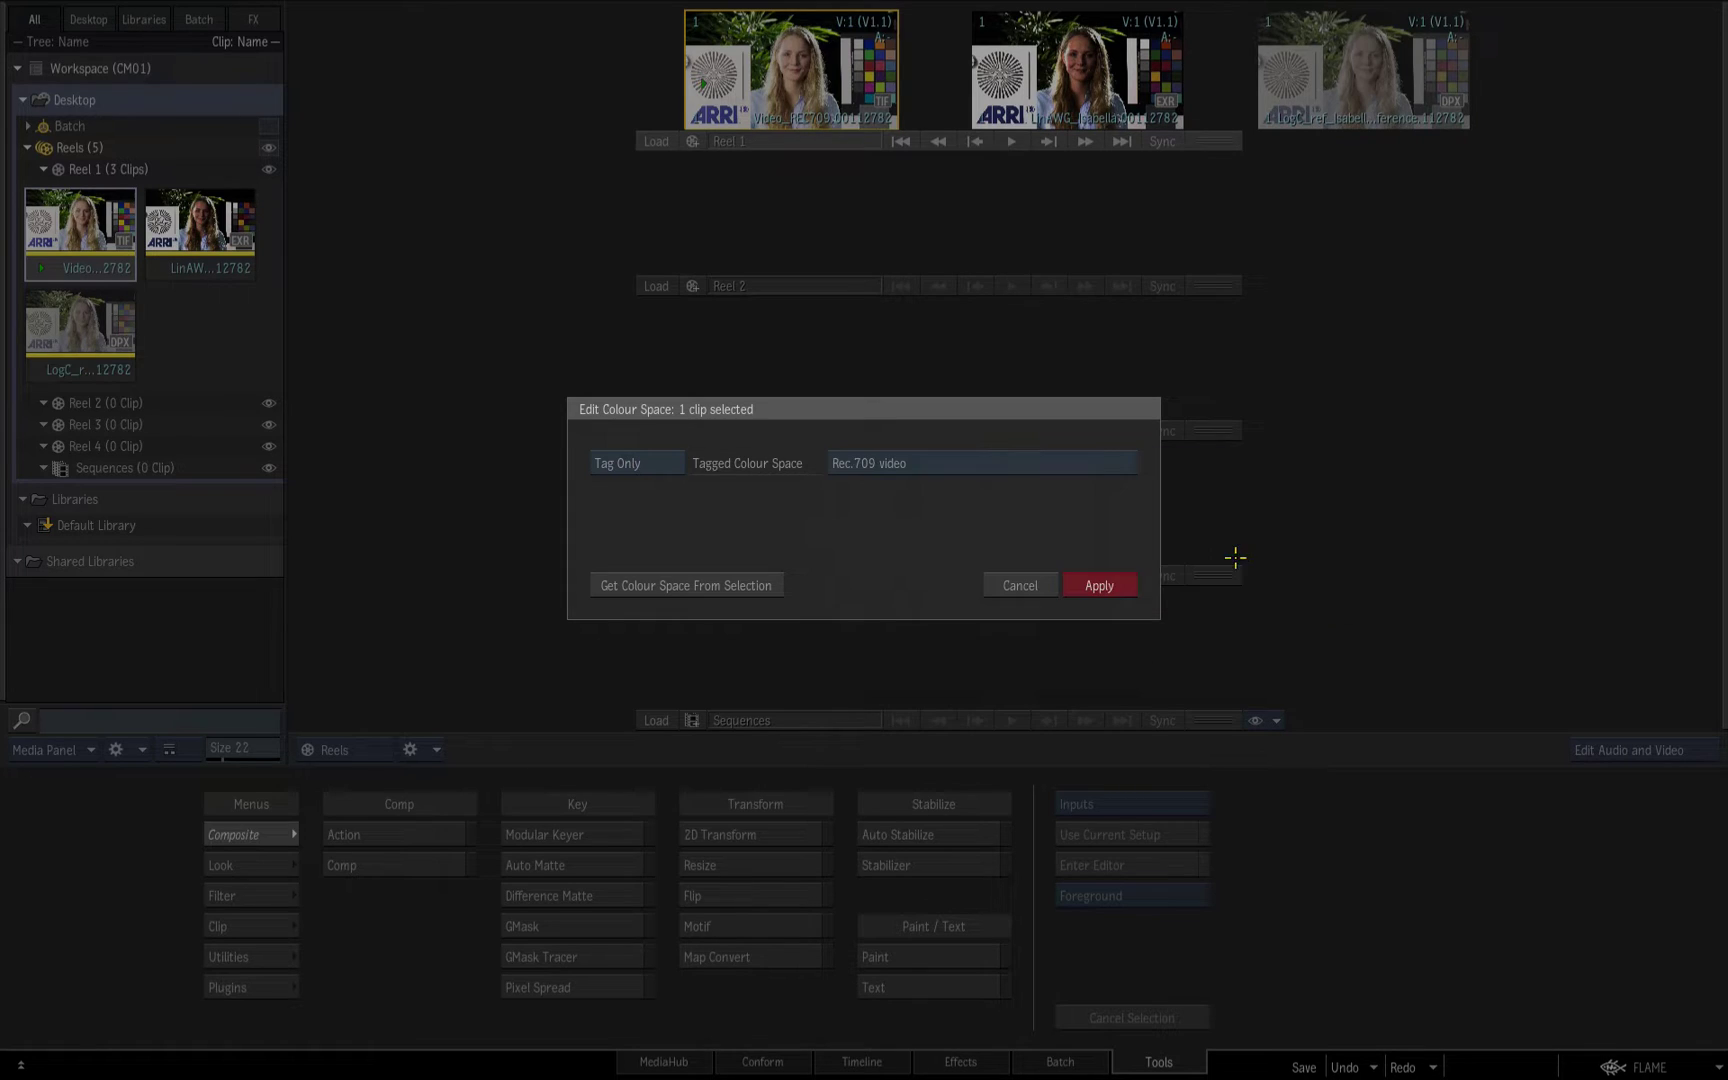
click(1105, 586)
Tag the LinAWG_Isabella clip with the scene-linear Alexa WideGamut colour space
drag(1128, 81, 935, 103)
right_click(935, 103)
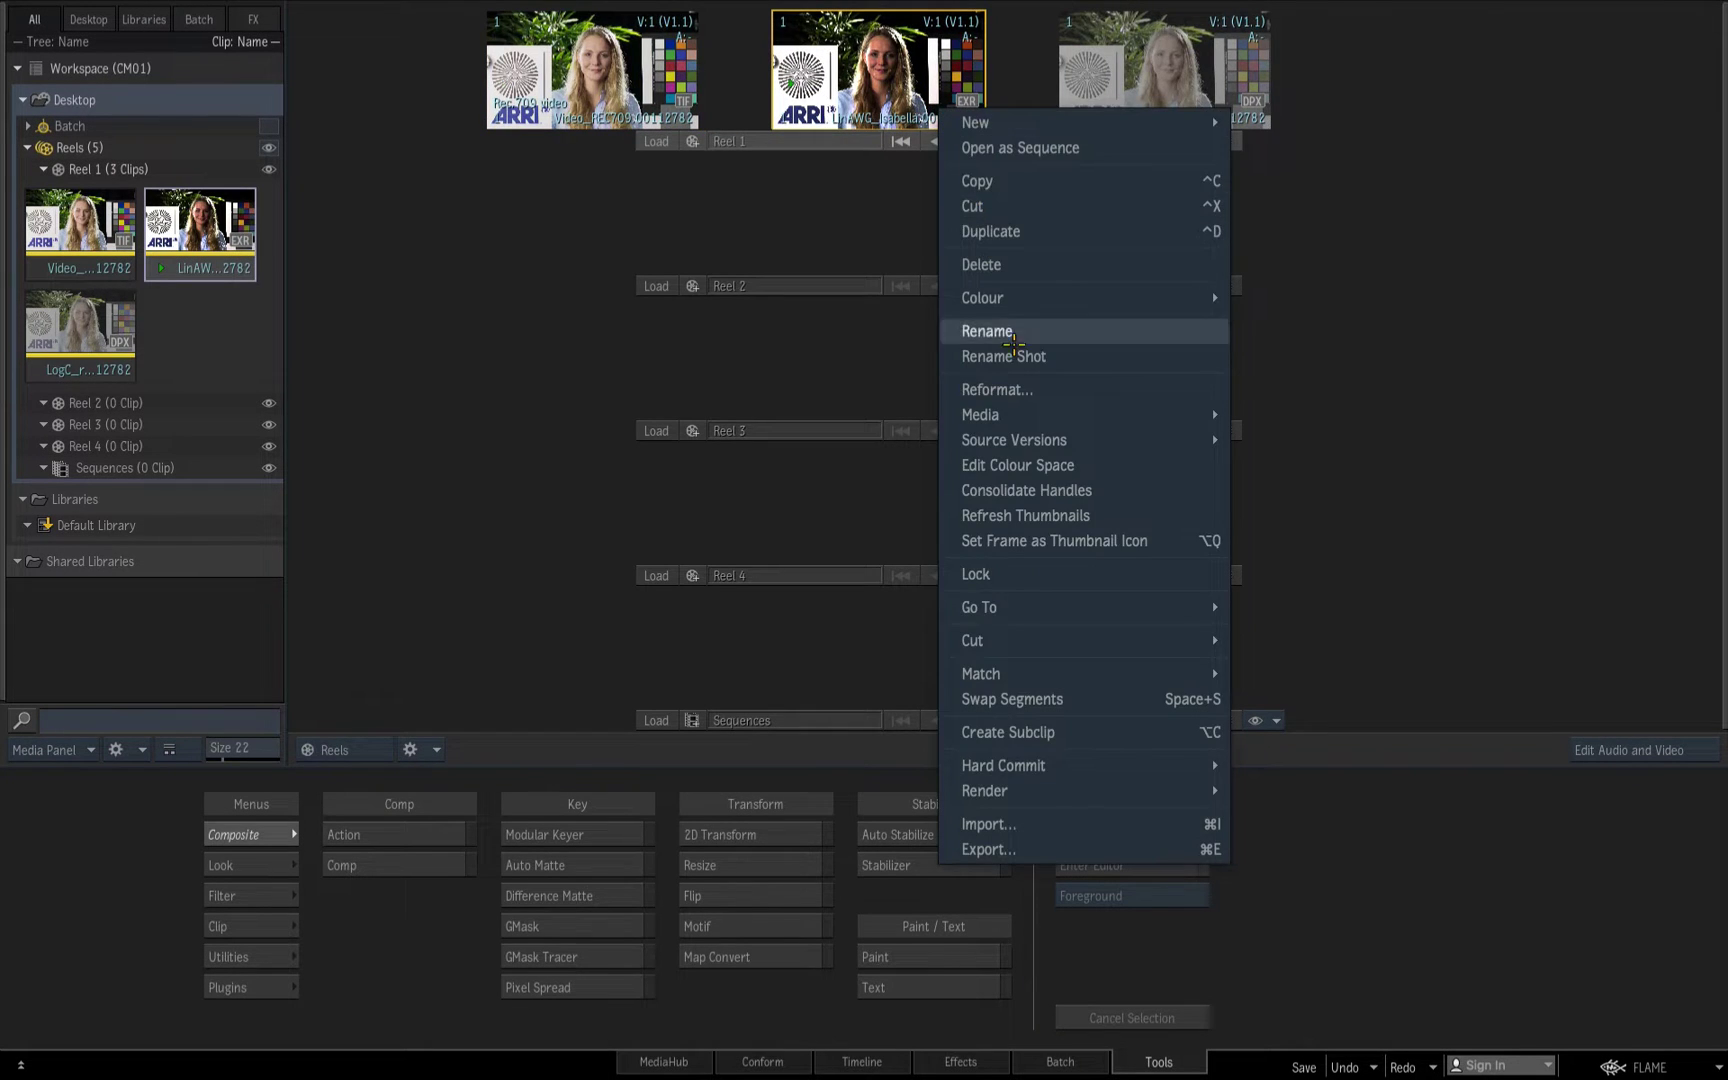
click(1053, 465)
click(880, 463)
mouse_move(926, 586)
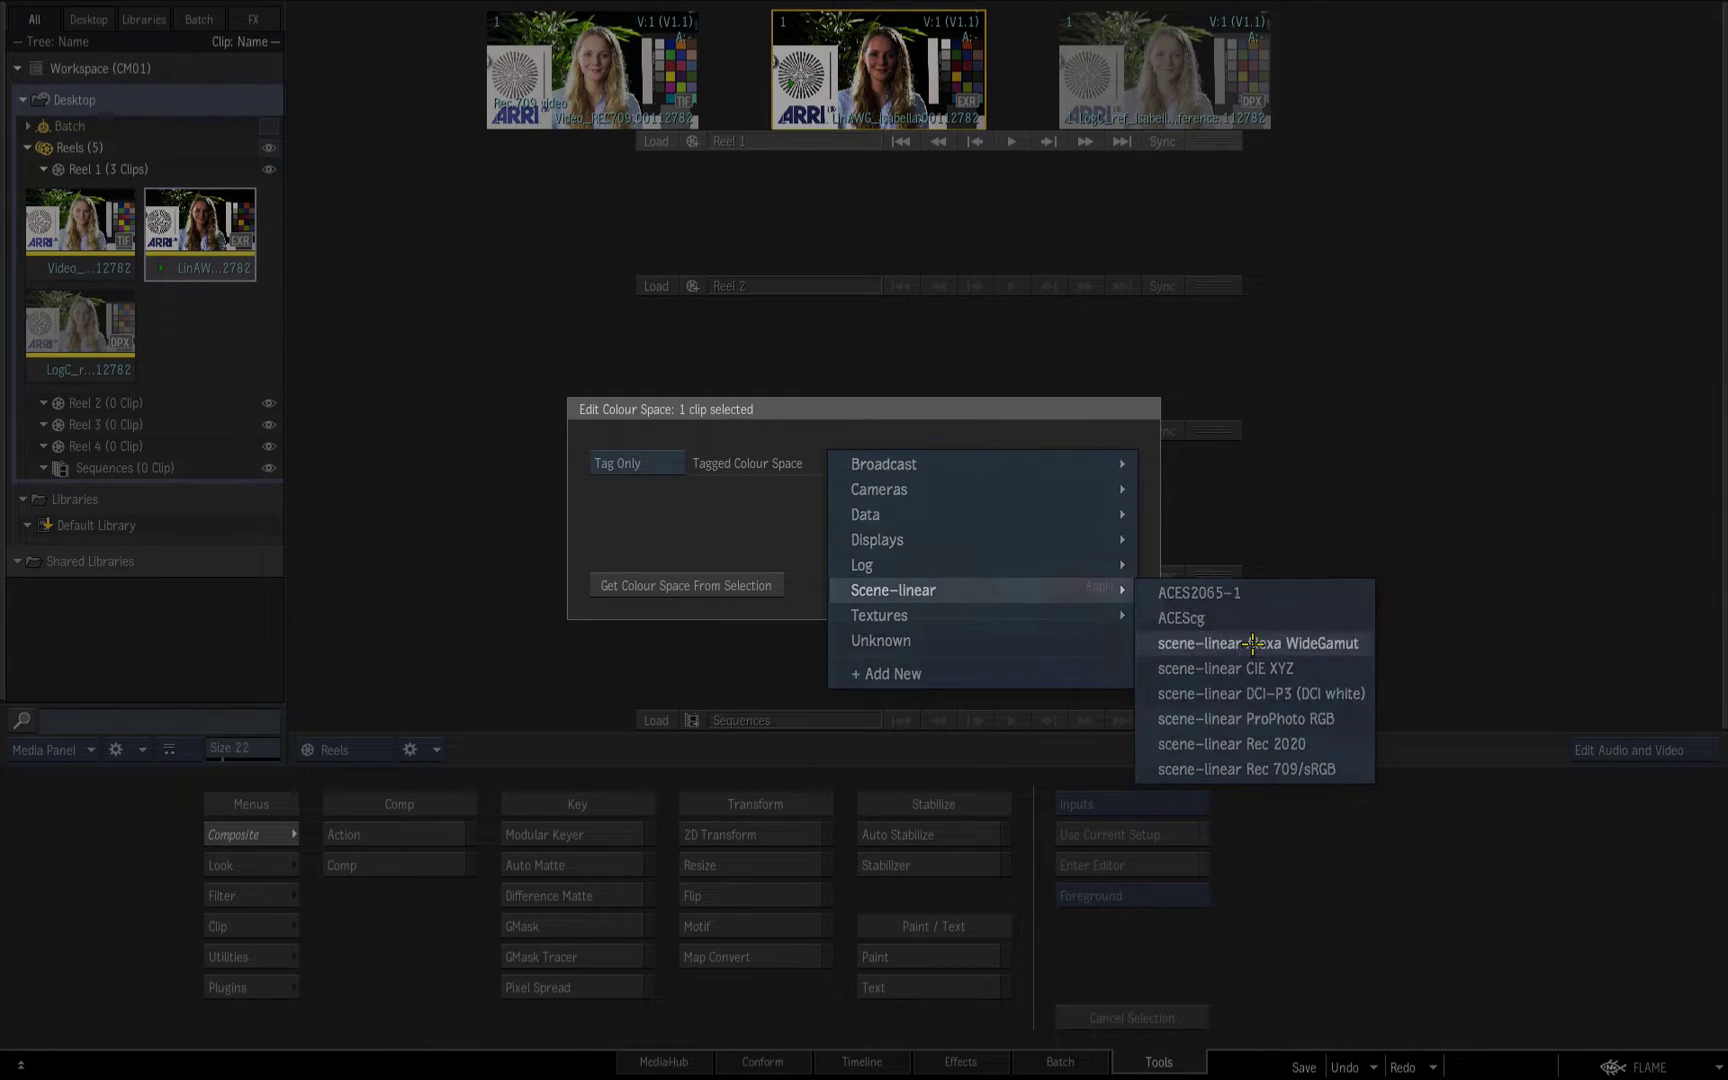
click(1157, 648)
click(1099, 585)
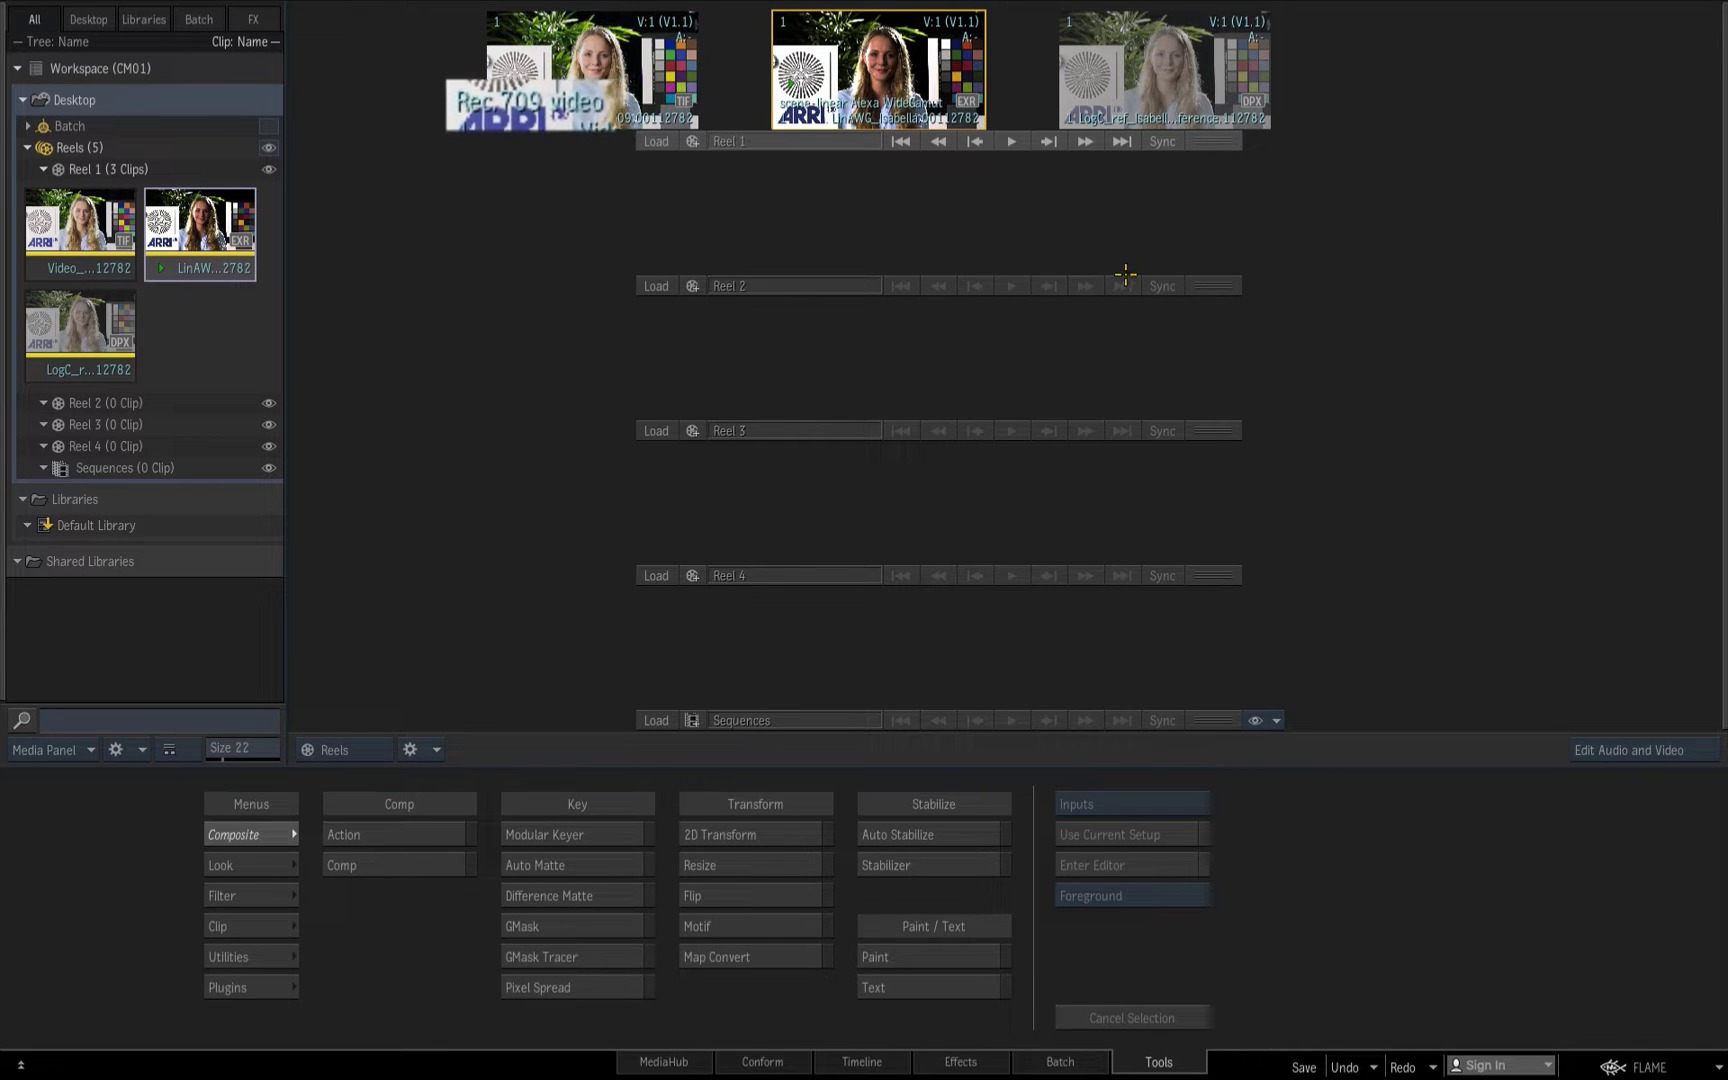
Tag the LogC_ref clip with the LogC (v3-EI800) / AlexaWideGamut colour space and reduce the desktop to two reels plus Sequences
click(1193, 74)
right_click(1190, 80)
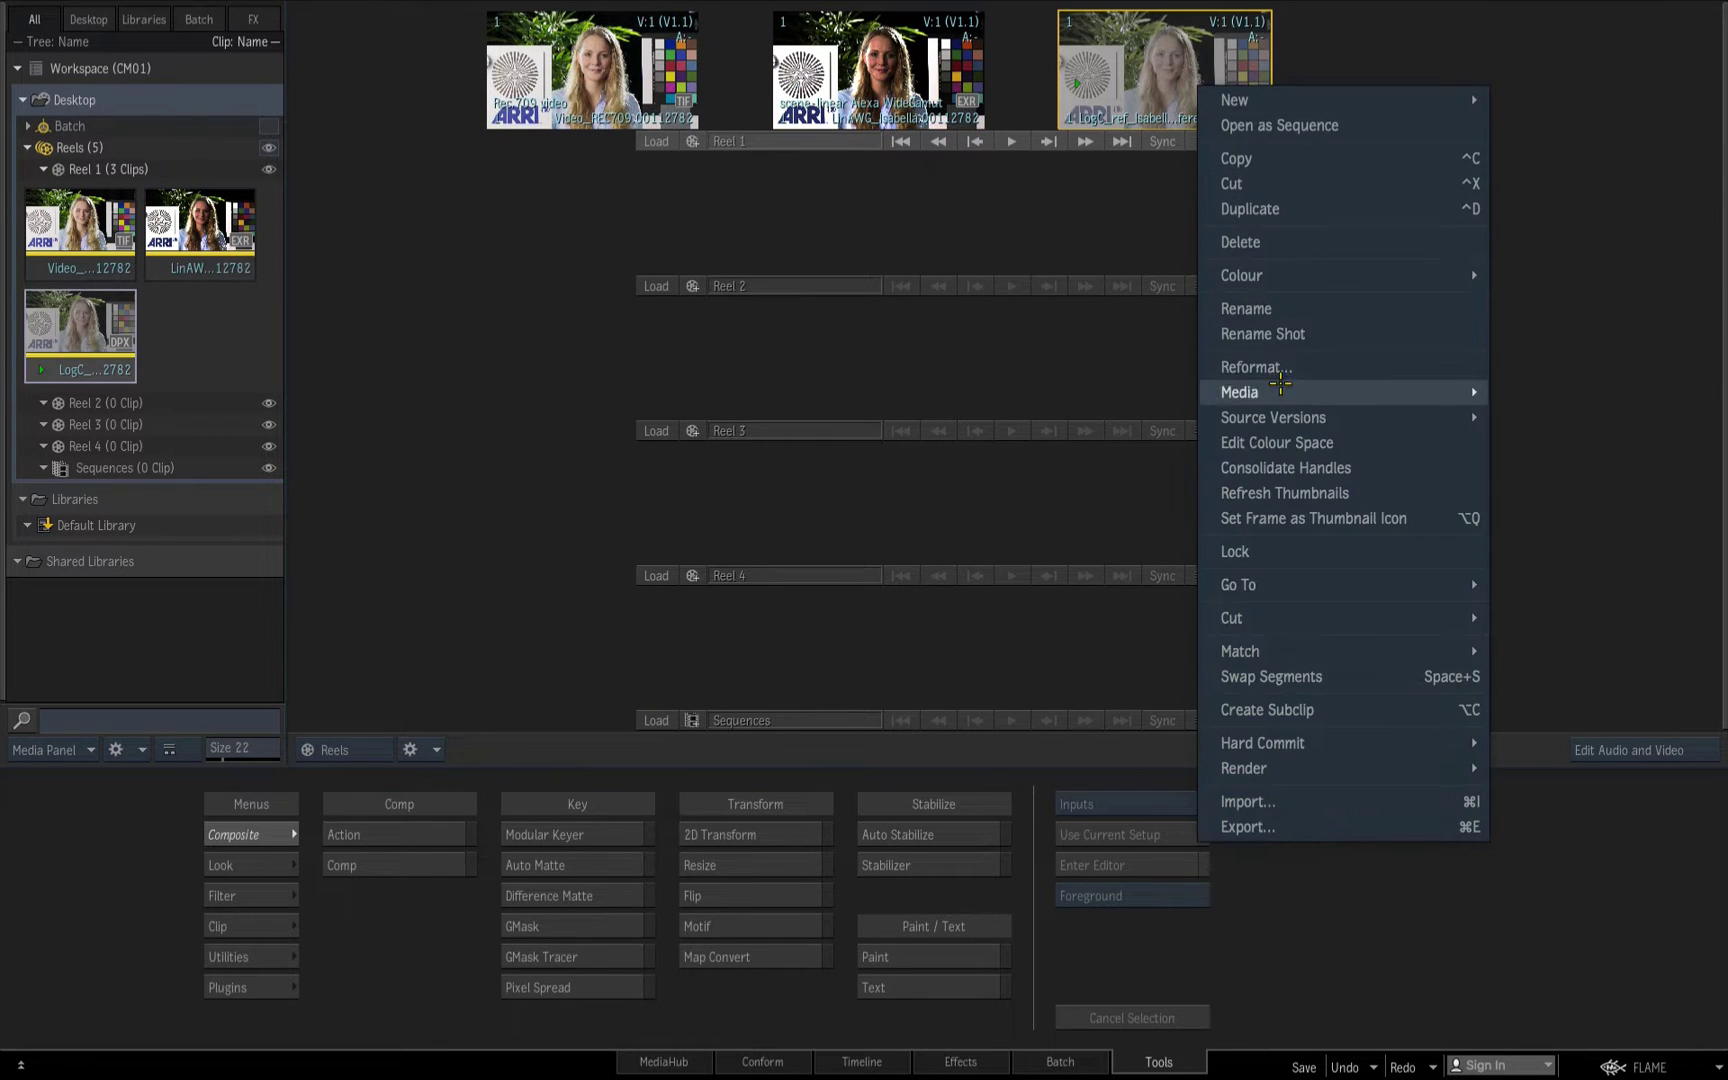
click(1300, 440)
click(1045, 463)
mouse_move(1046, 490)
mouse_move(1190, 488)
click(1285, 488)
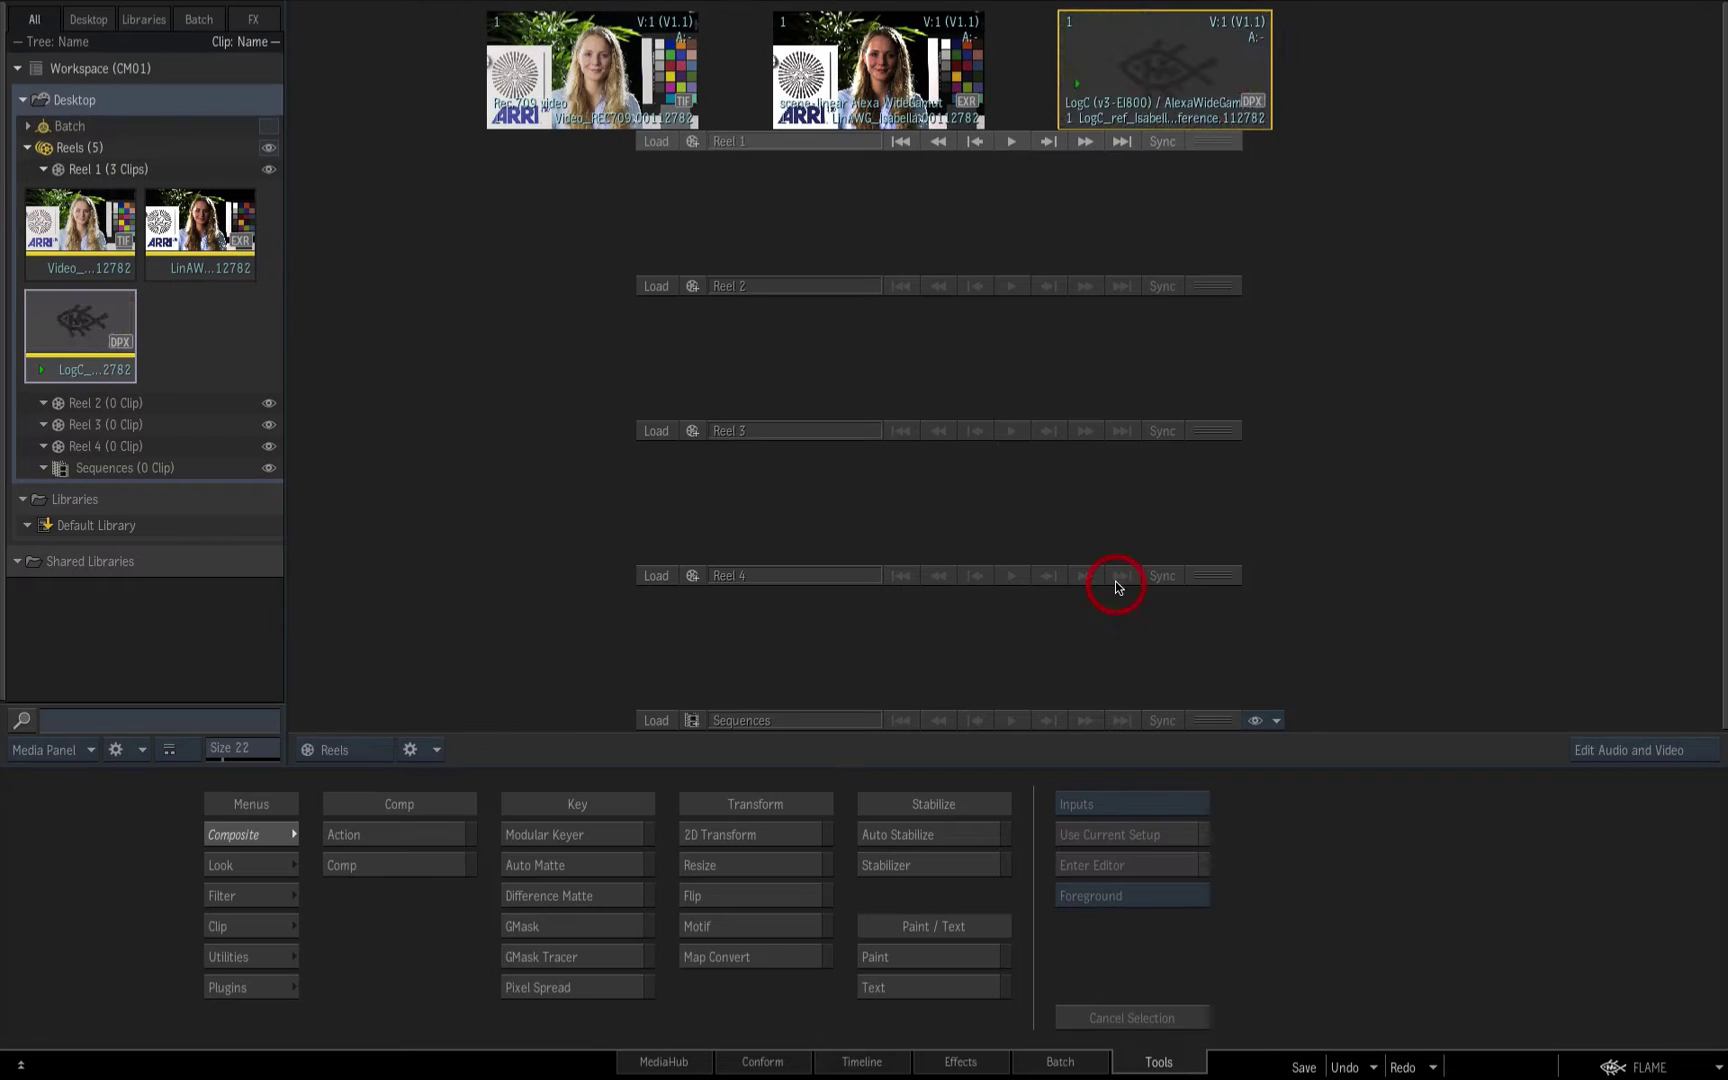
key(minus)
key(minus)
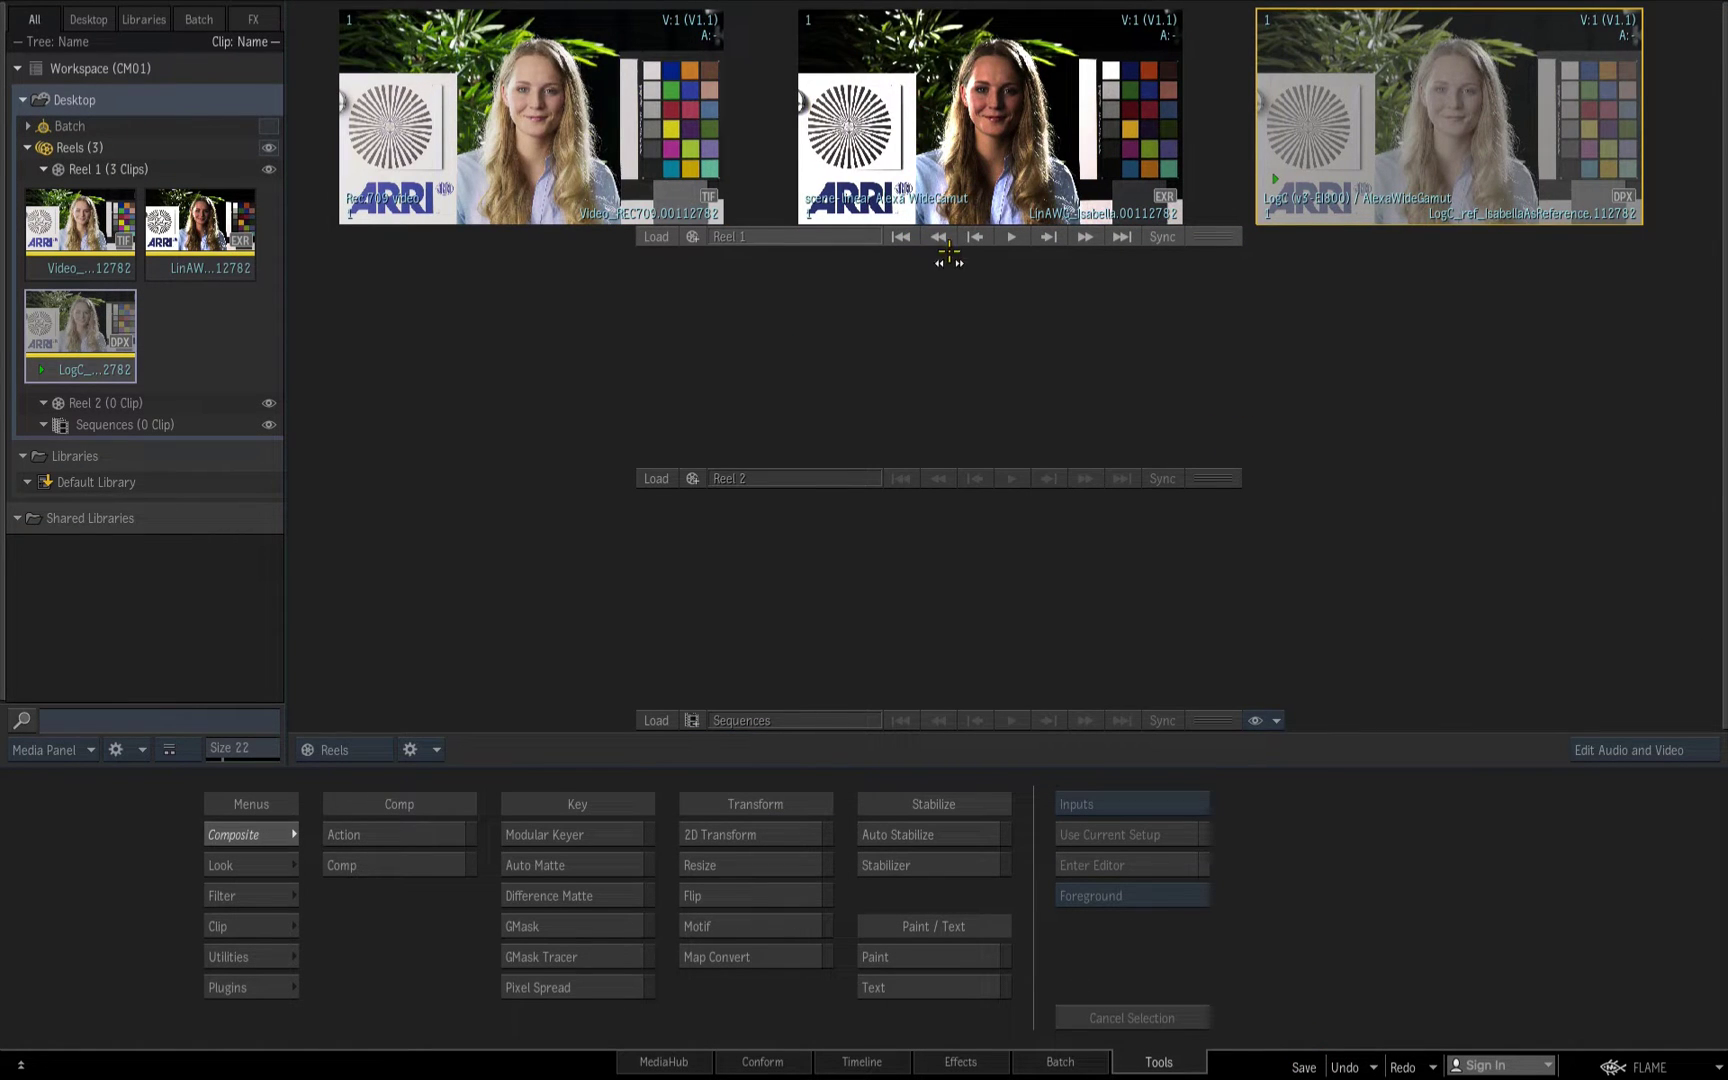
Create a viewing rule in the colour management preferences and name it Video
click(1652, 1067)
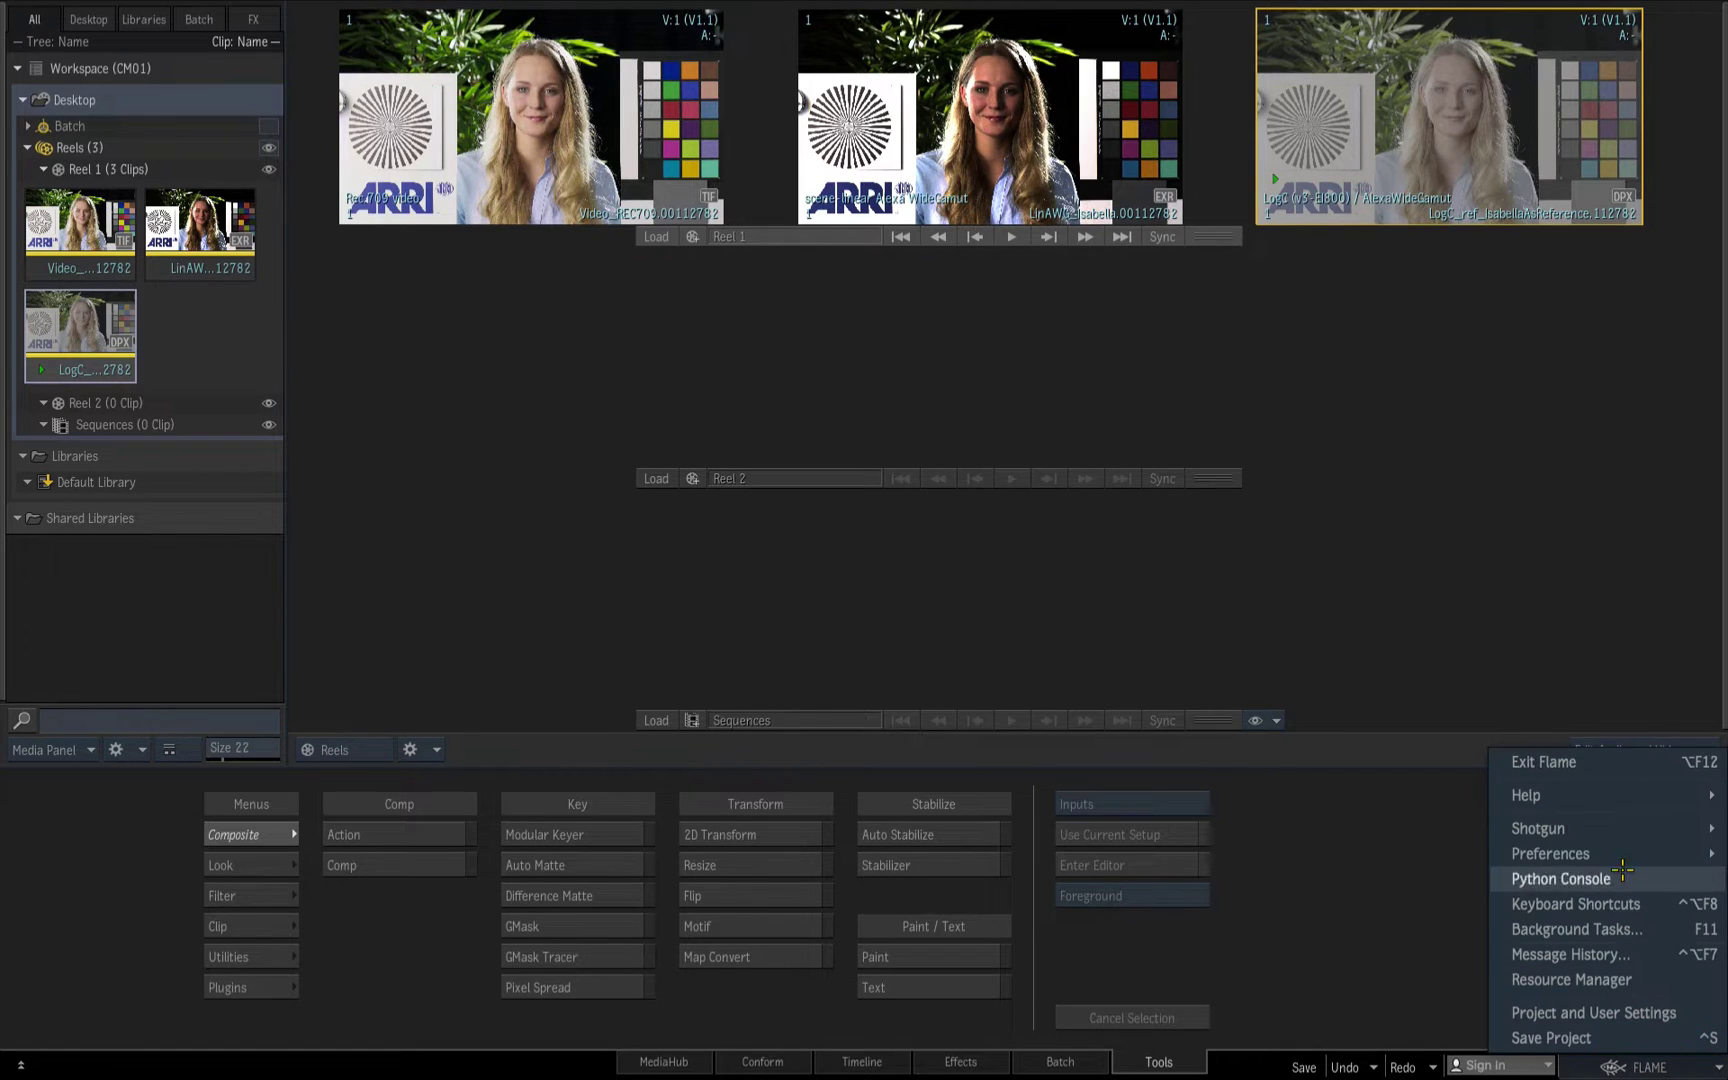
mouse_move(1555, 856)
click(1420, 861)
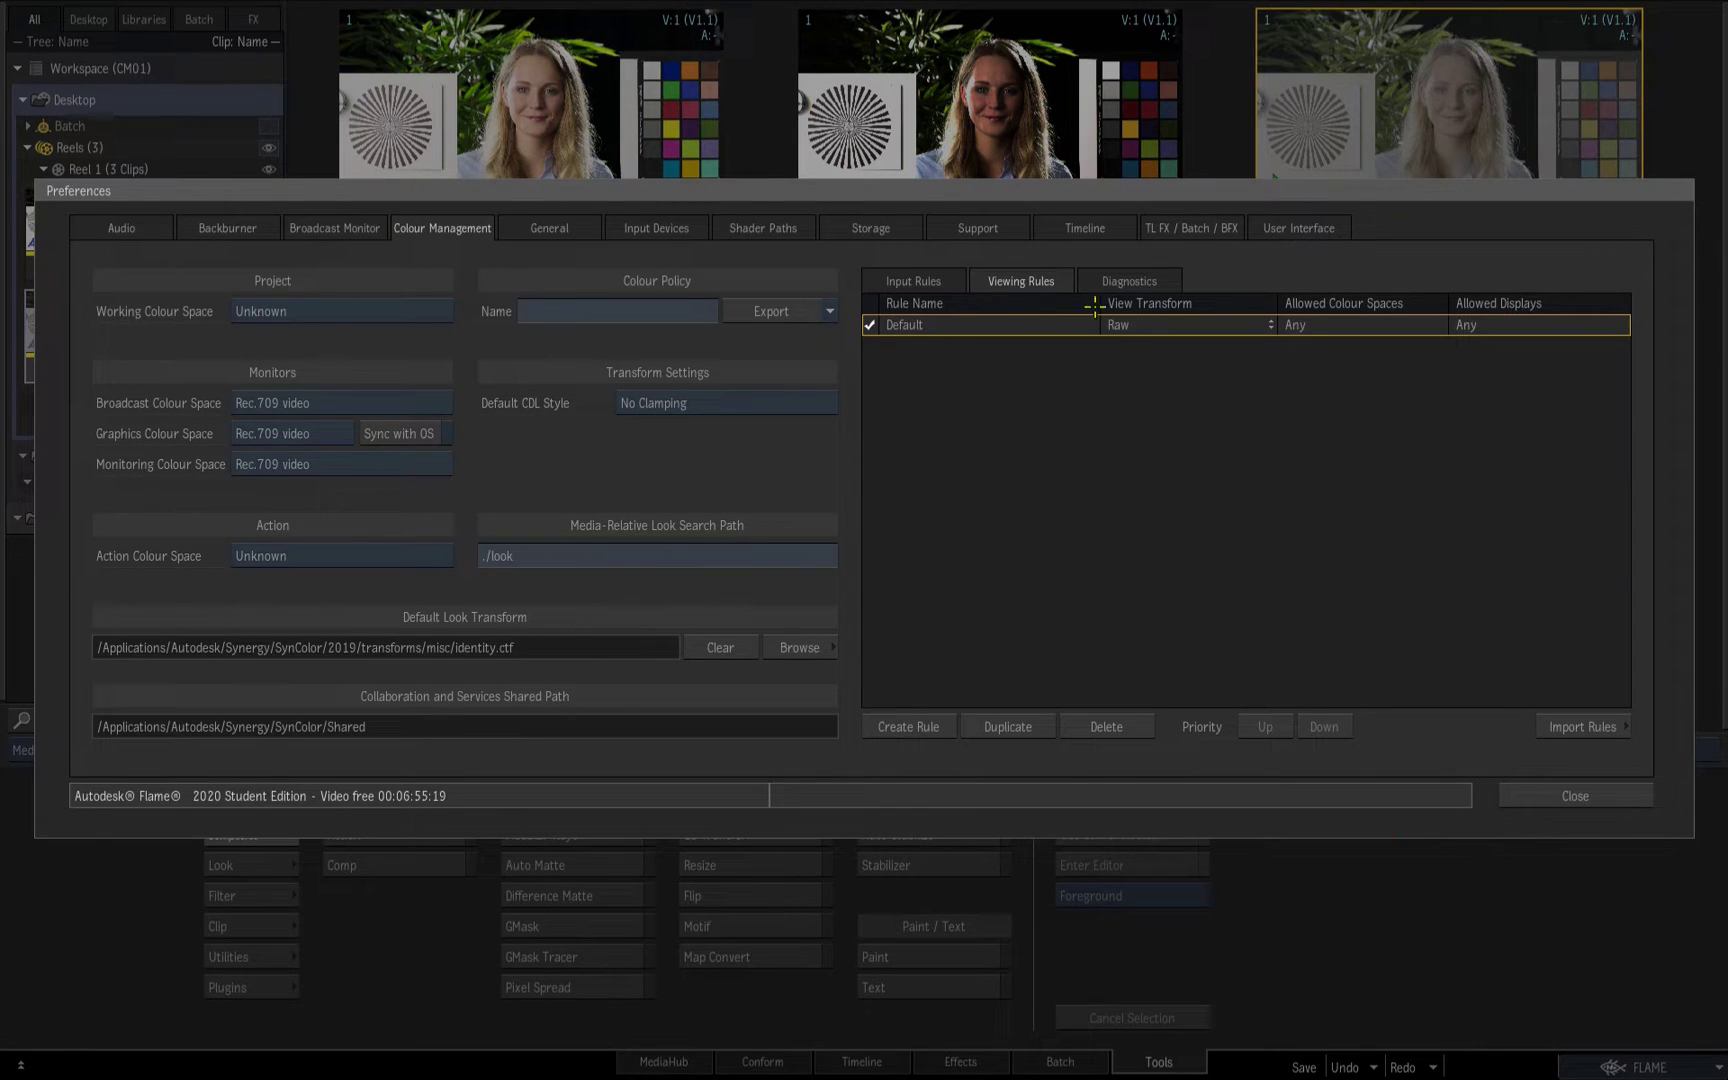
click(921, 722)
click(960, 323)
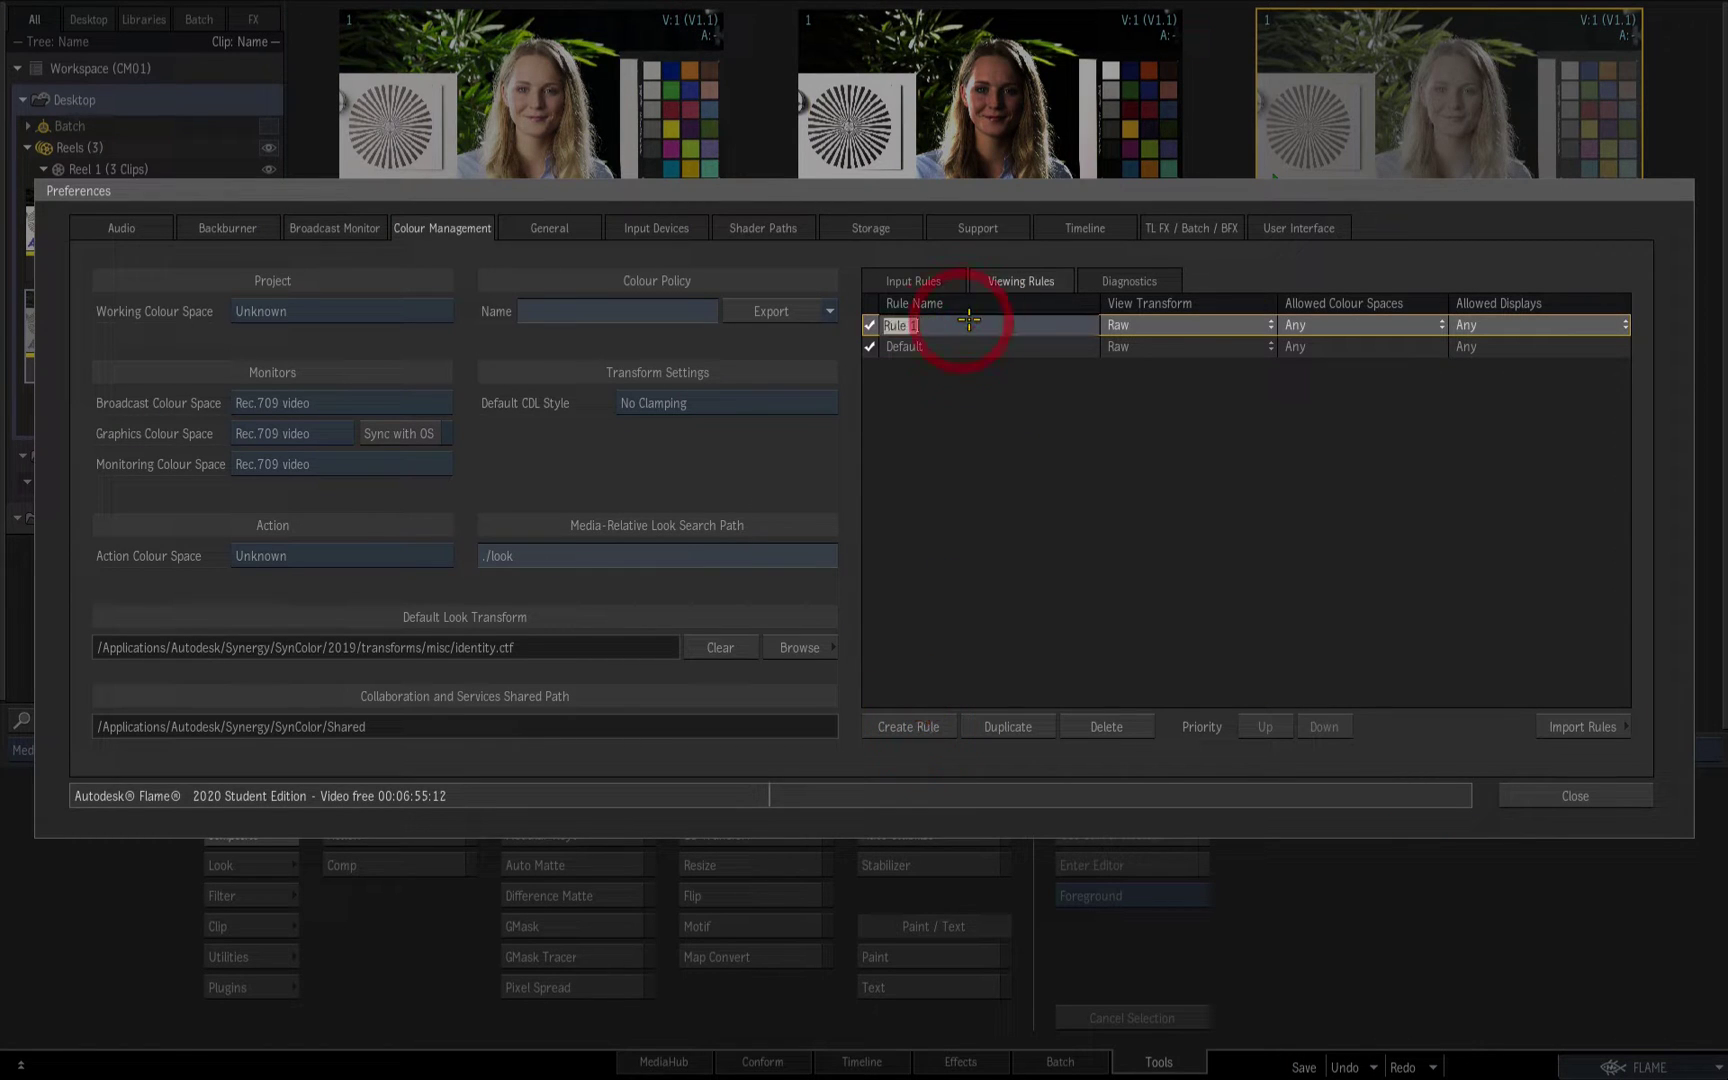
text(Video)
key(Return)
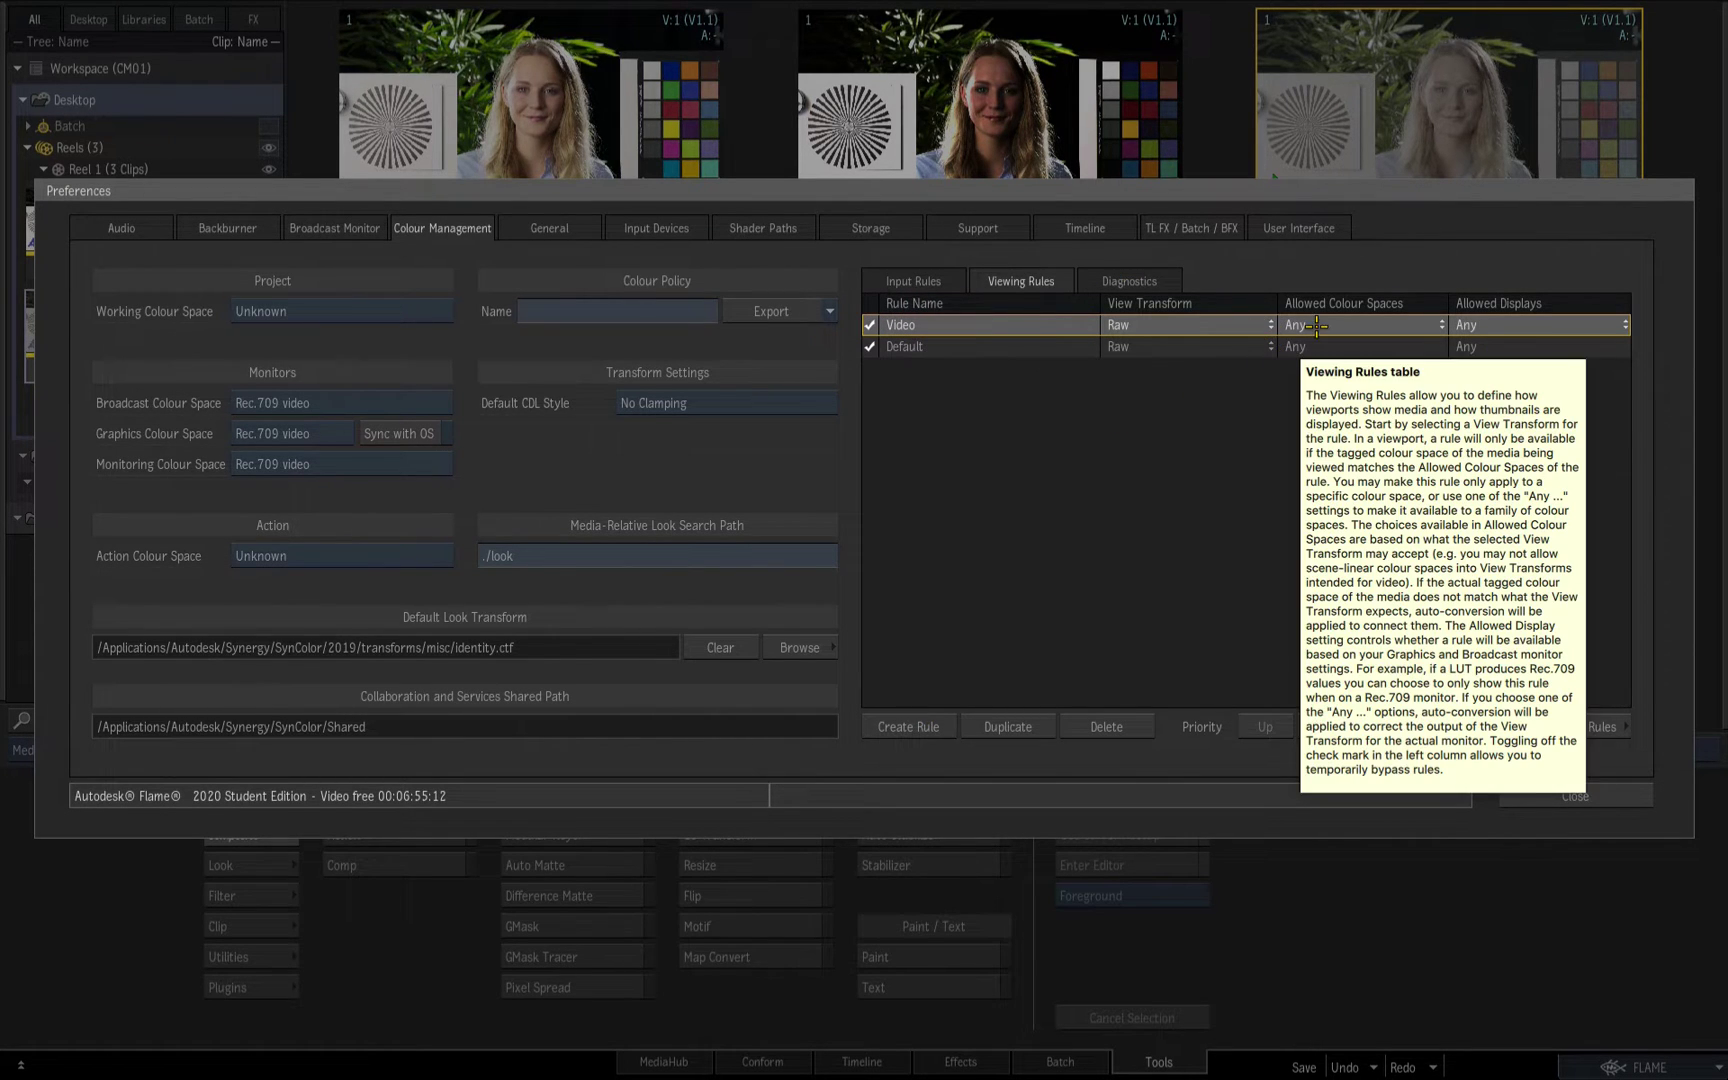
Restrict the Video viewing rule to the Rec.709 video colour space and check the Video_REC709 clip with viewing toggled
click(1441, 324)
mouse_move(1440, 487)
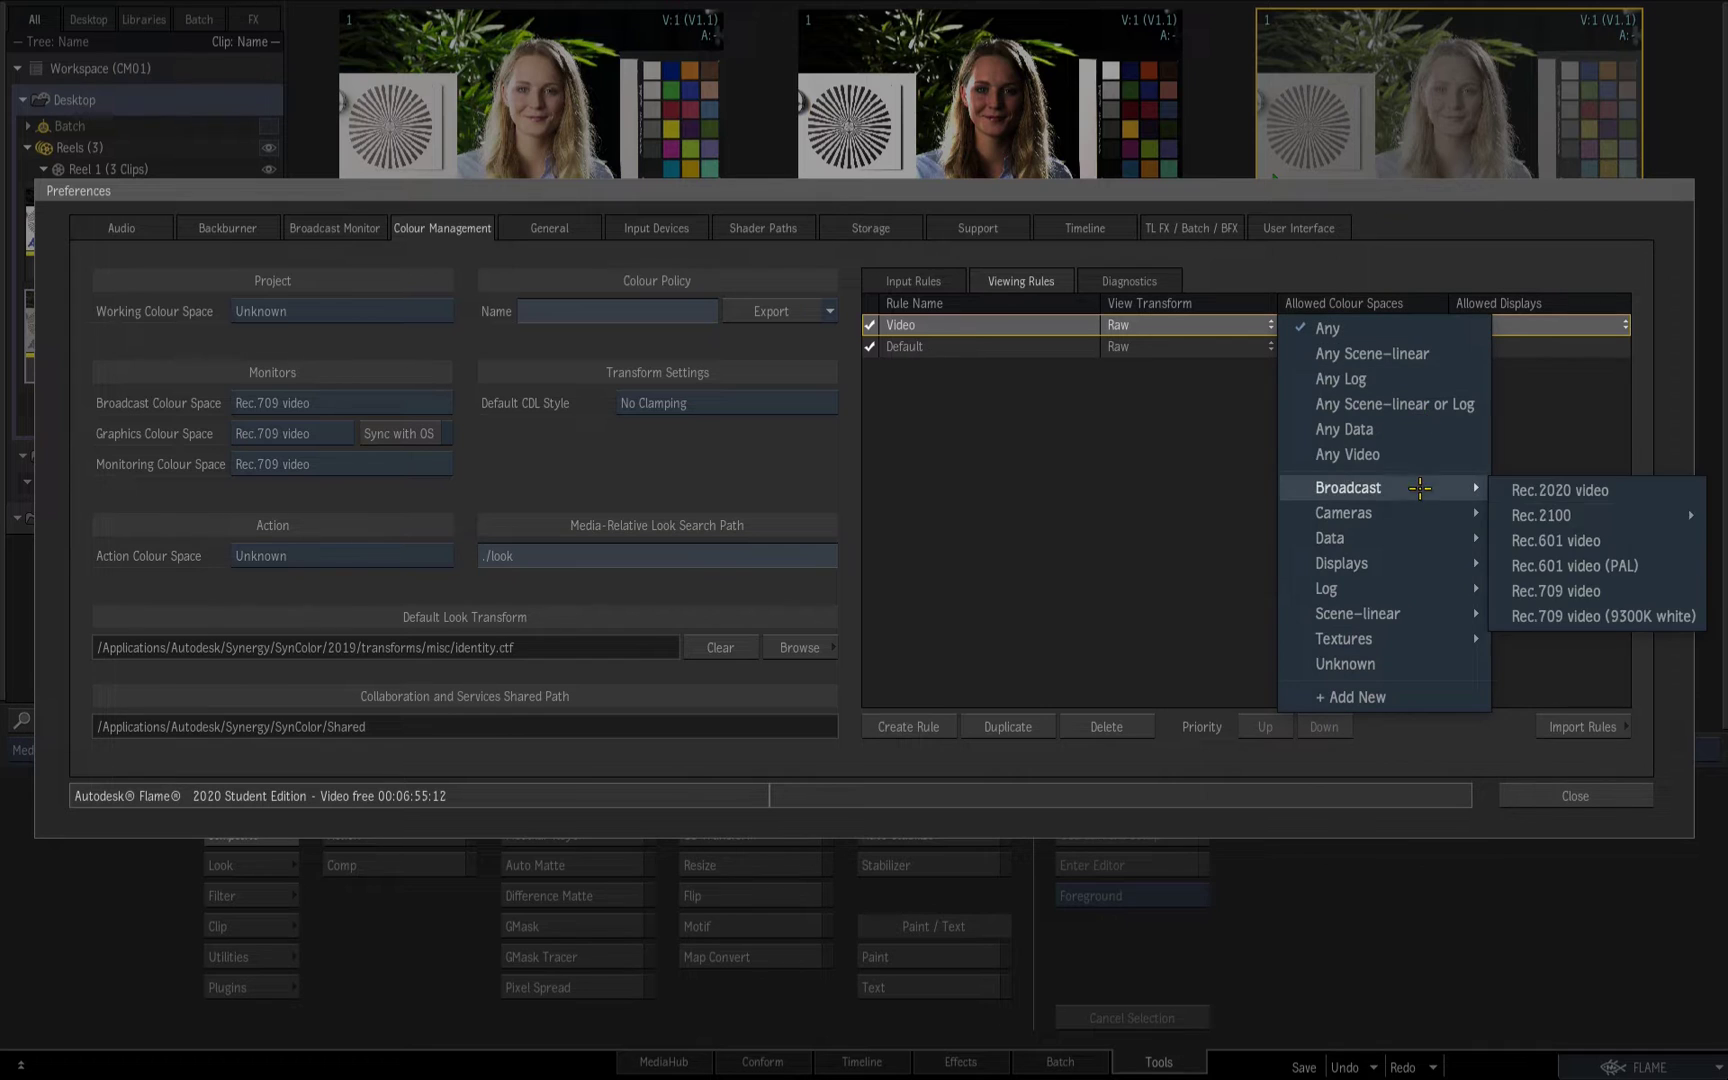
click(1620, 572)
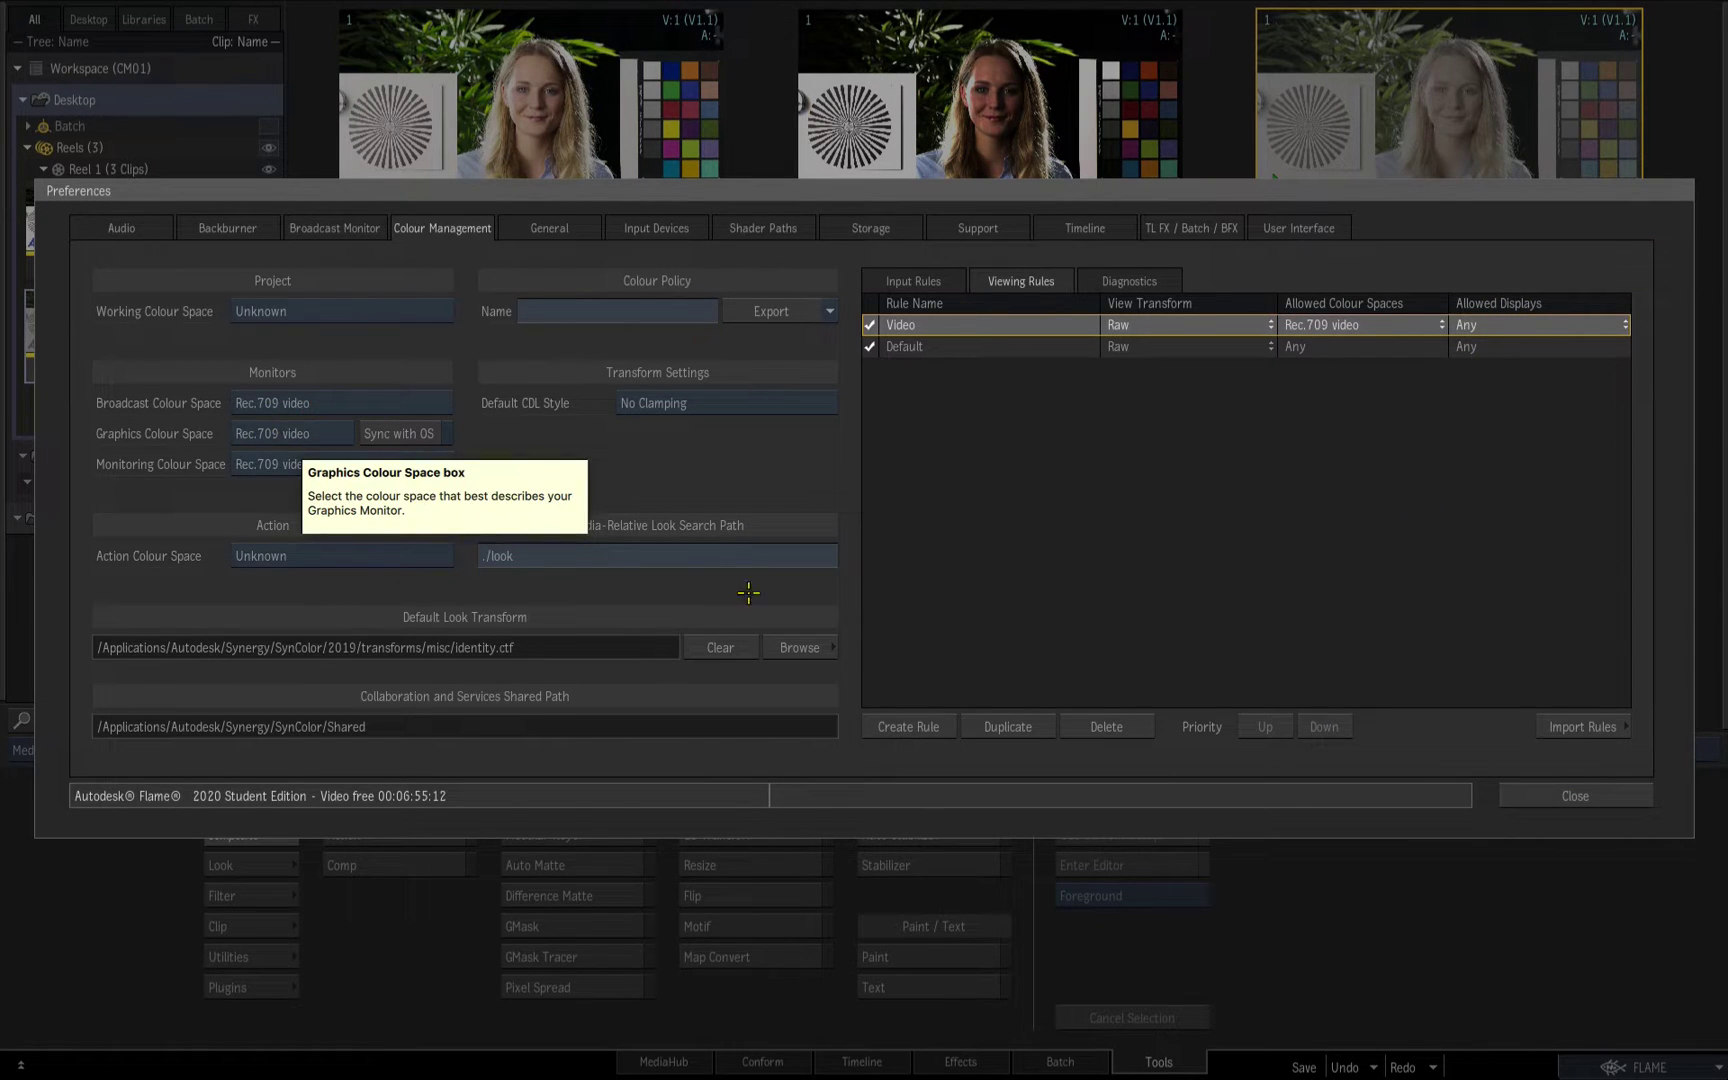
click(1620, 797)
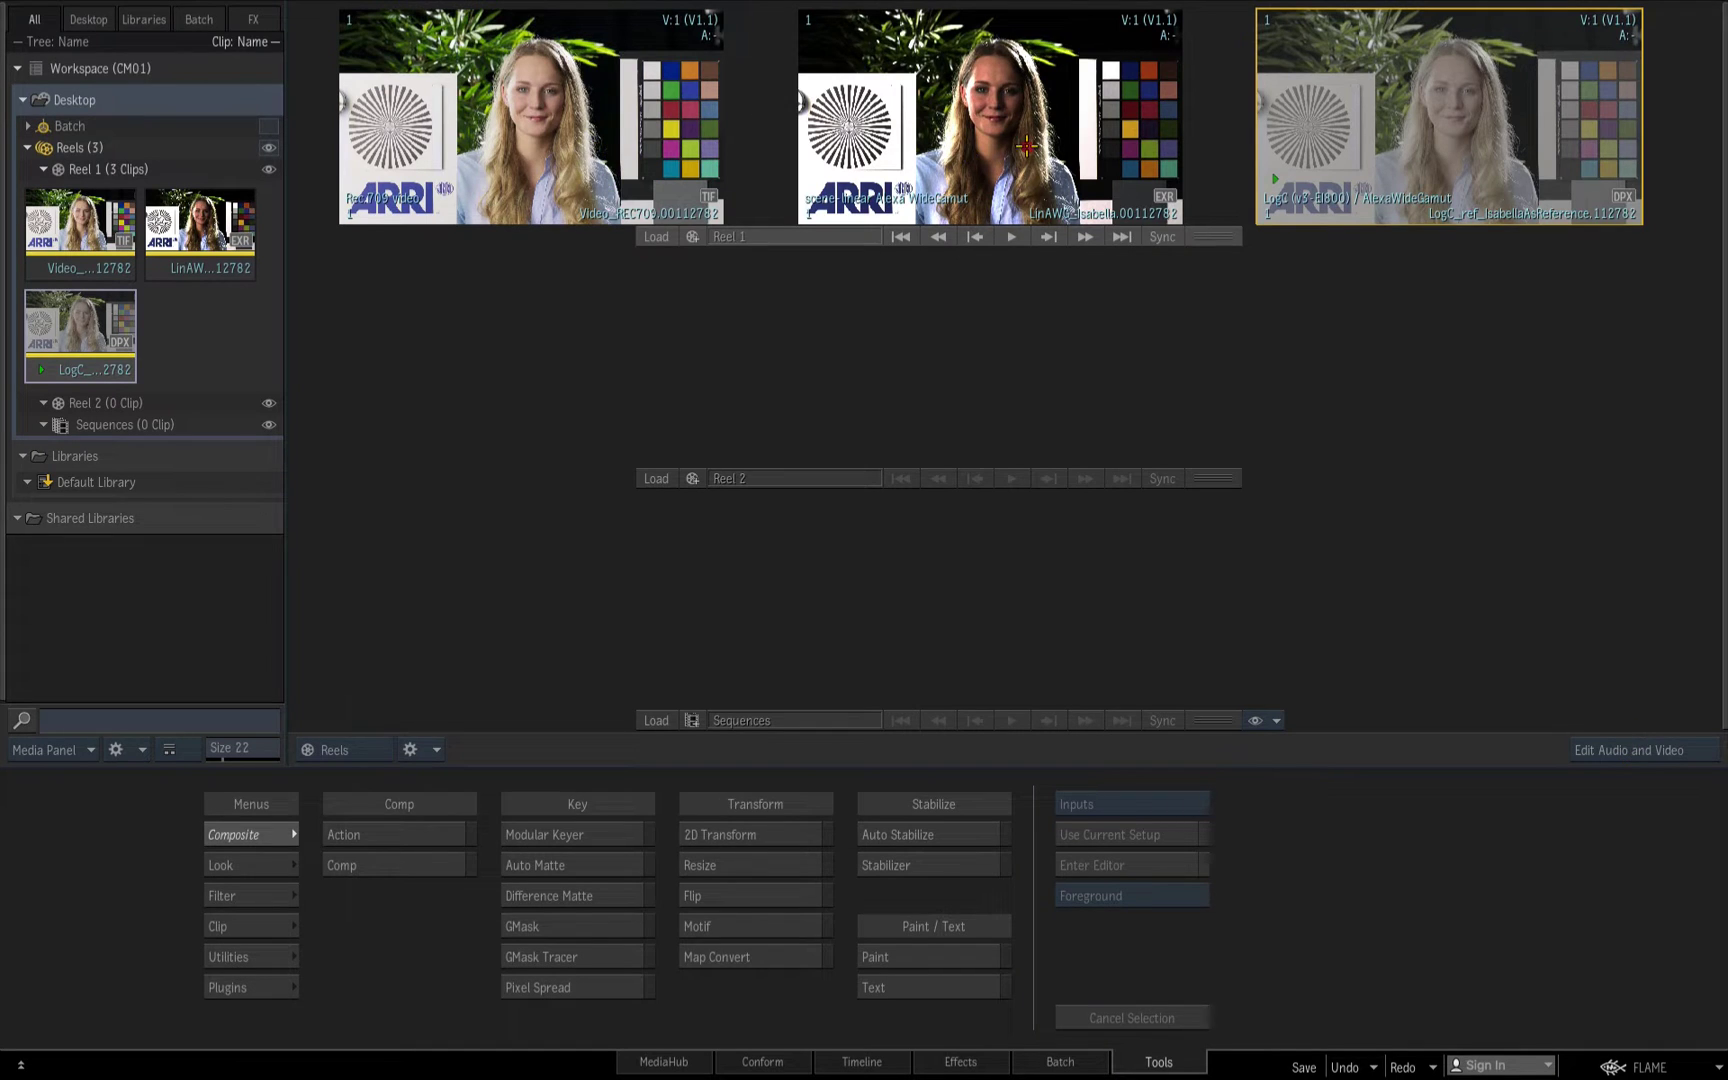
double_click(624, 141)
click(321, 686)
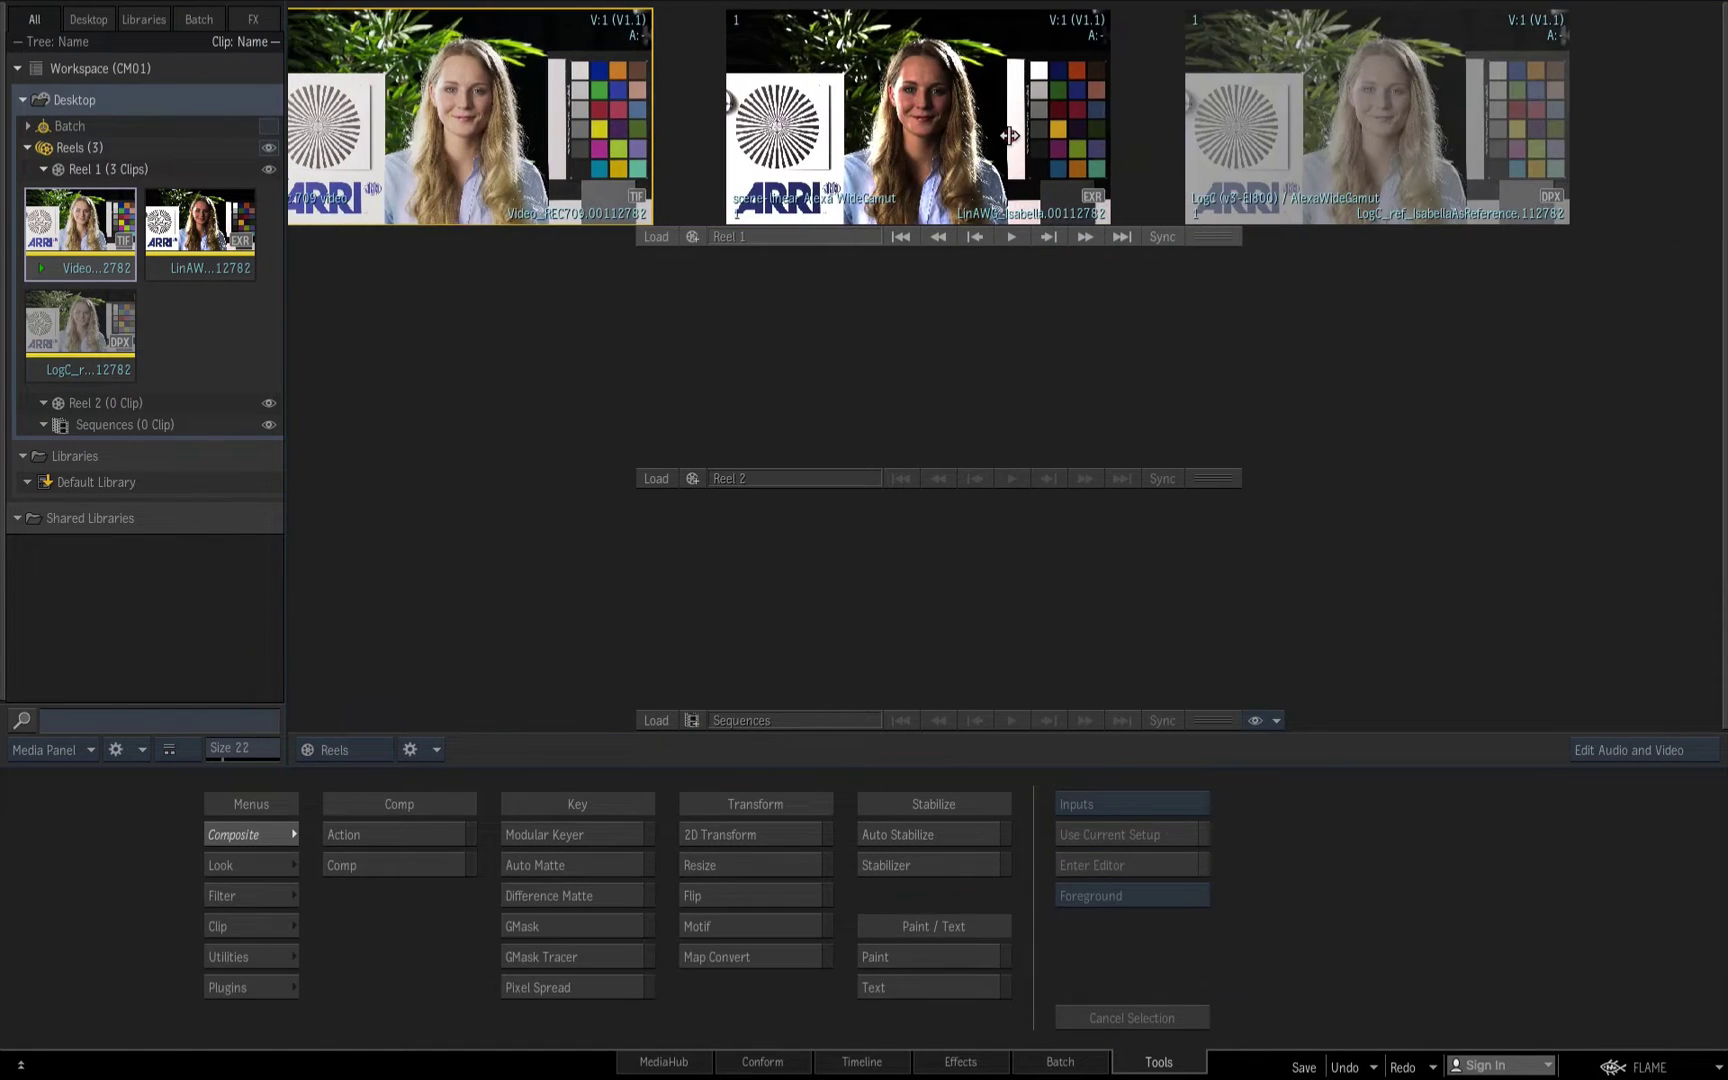
Create another viewing rule in the colour management preferences and name it Linear
click(1650, 1067)
mouse_move(1560, 855)
click(1447, 870)
click(900, 721)
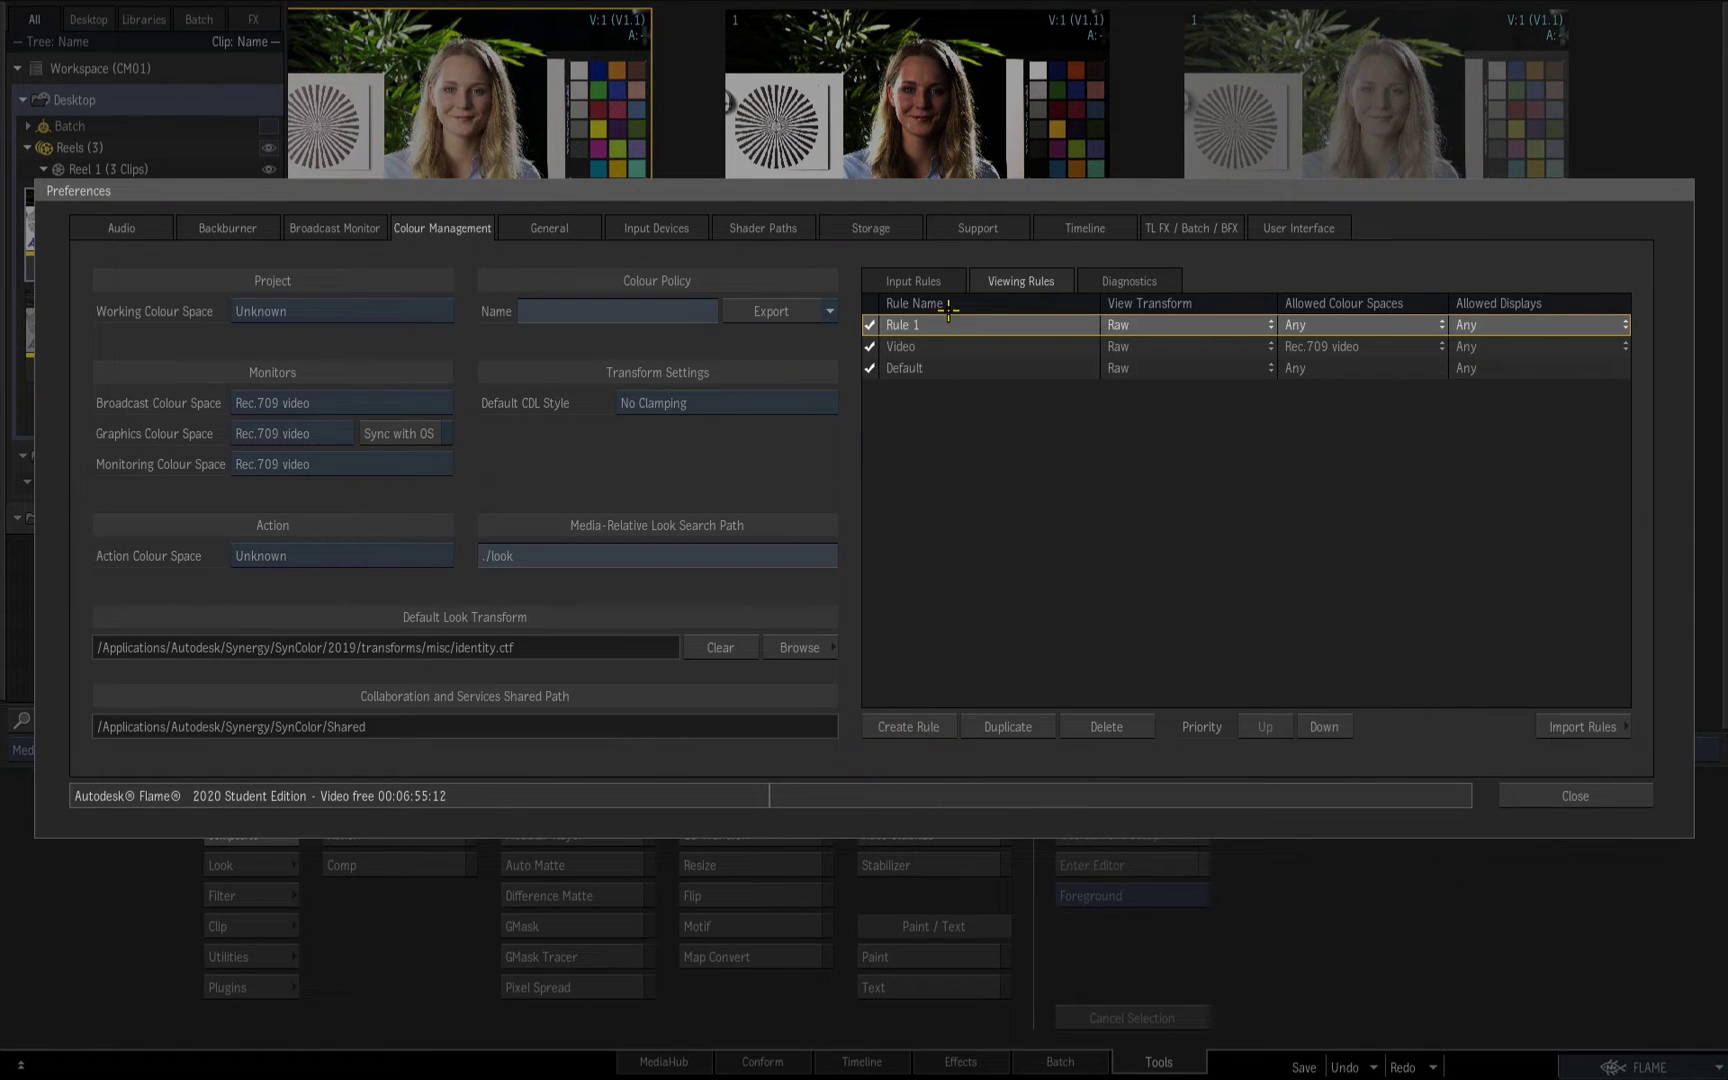
double_click(955, 317)
text(Linear > V)
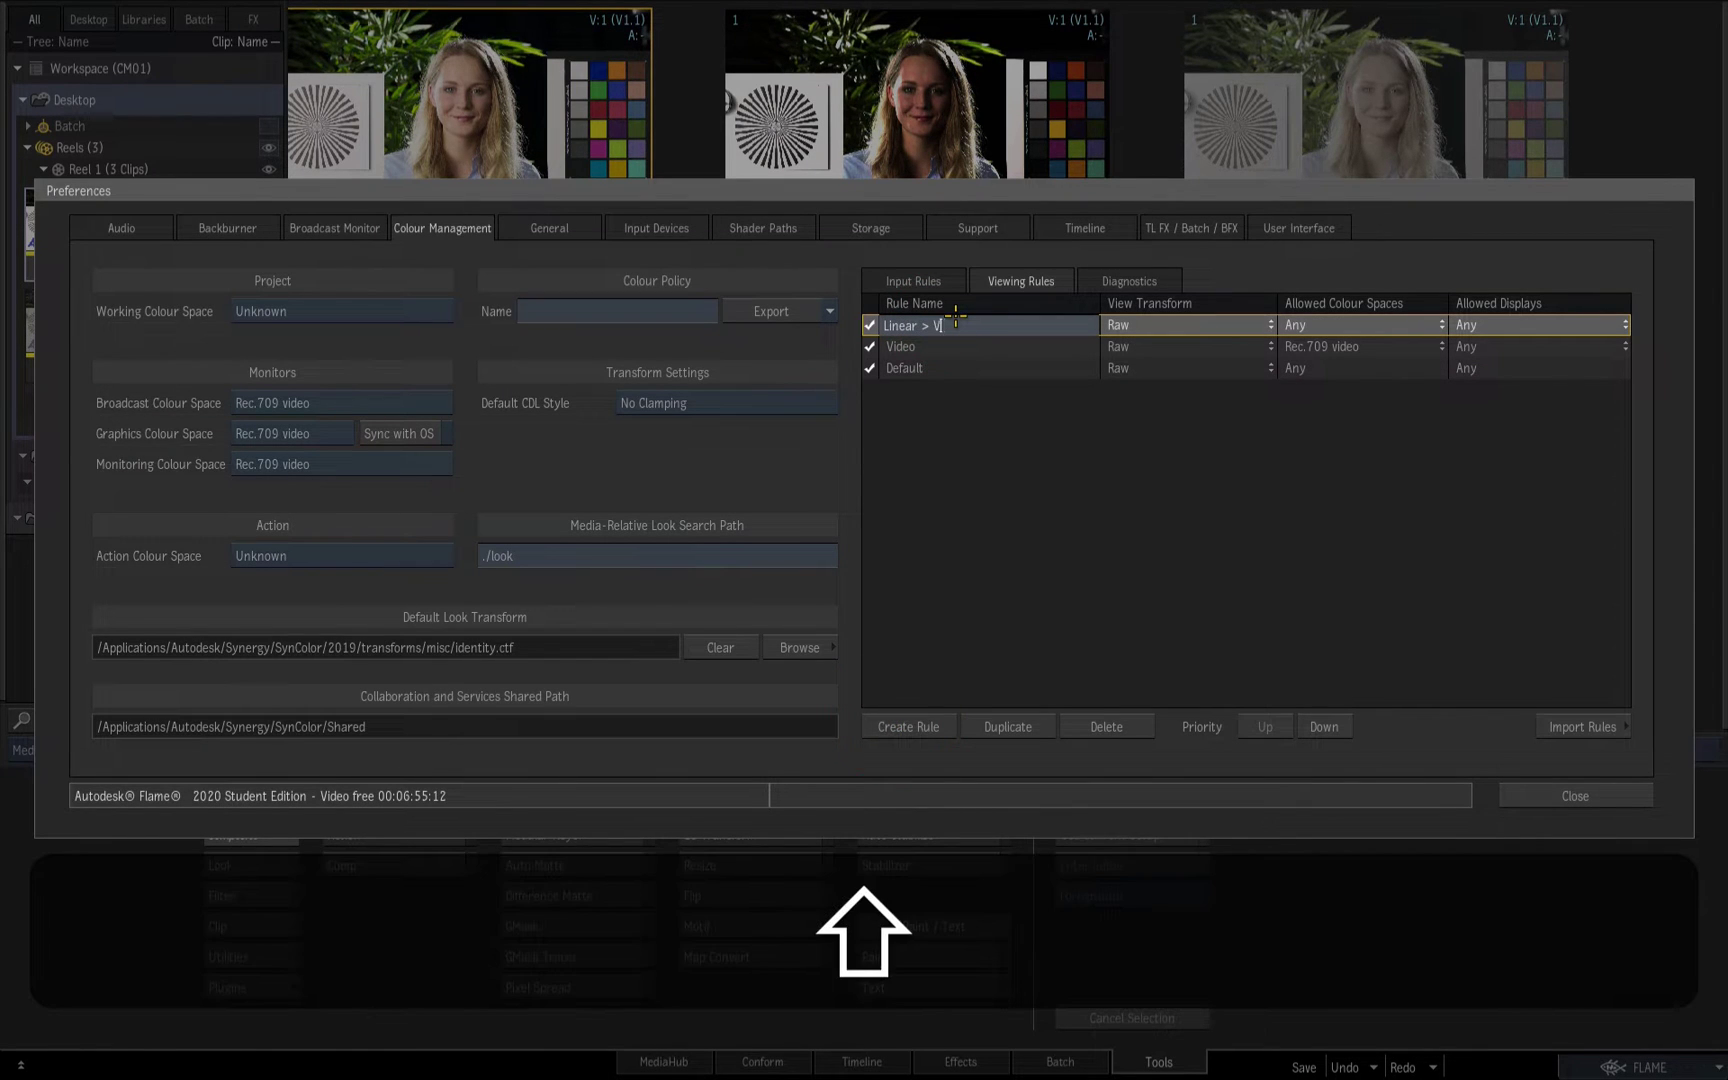
key(BackSpace)
click(1091, 520)
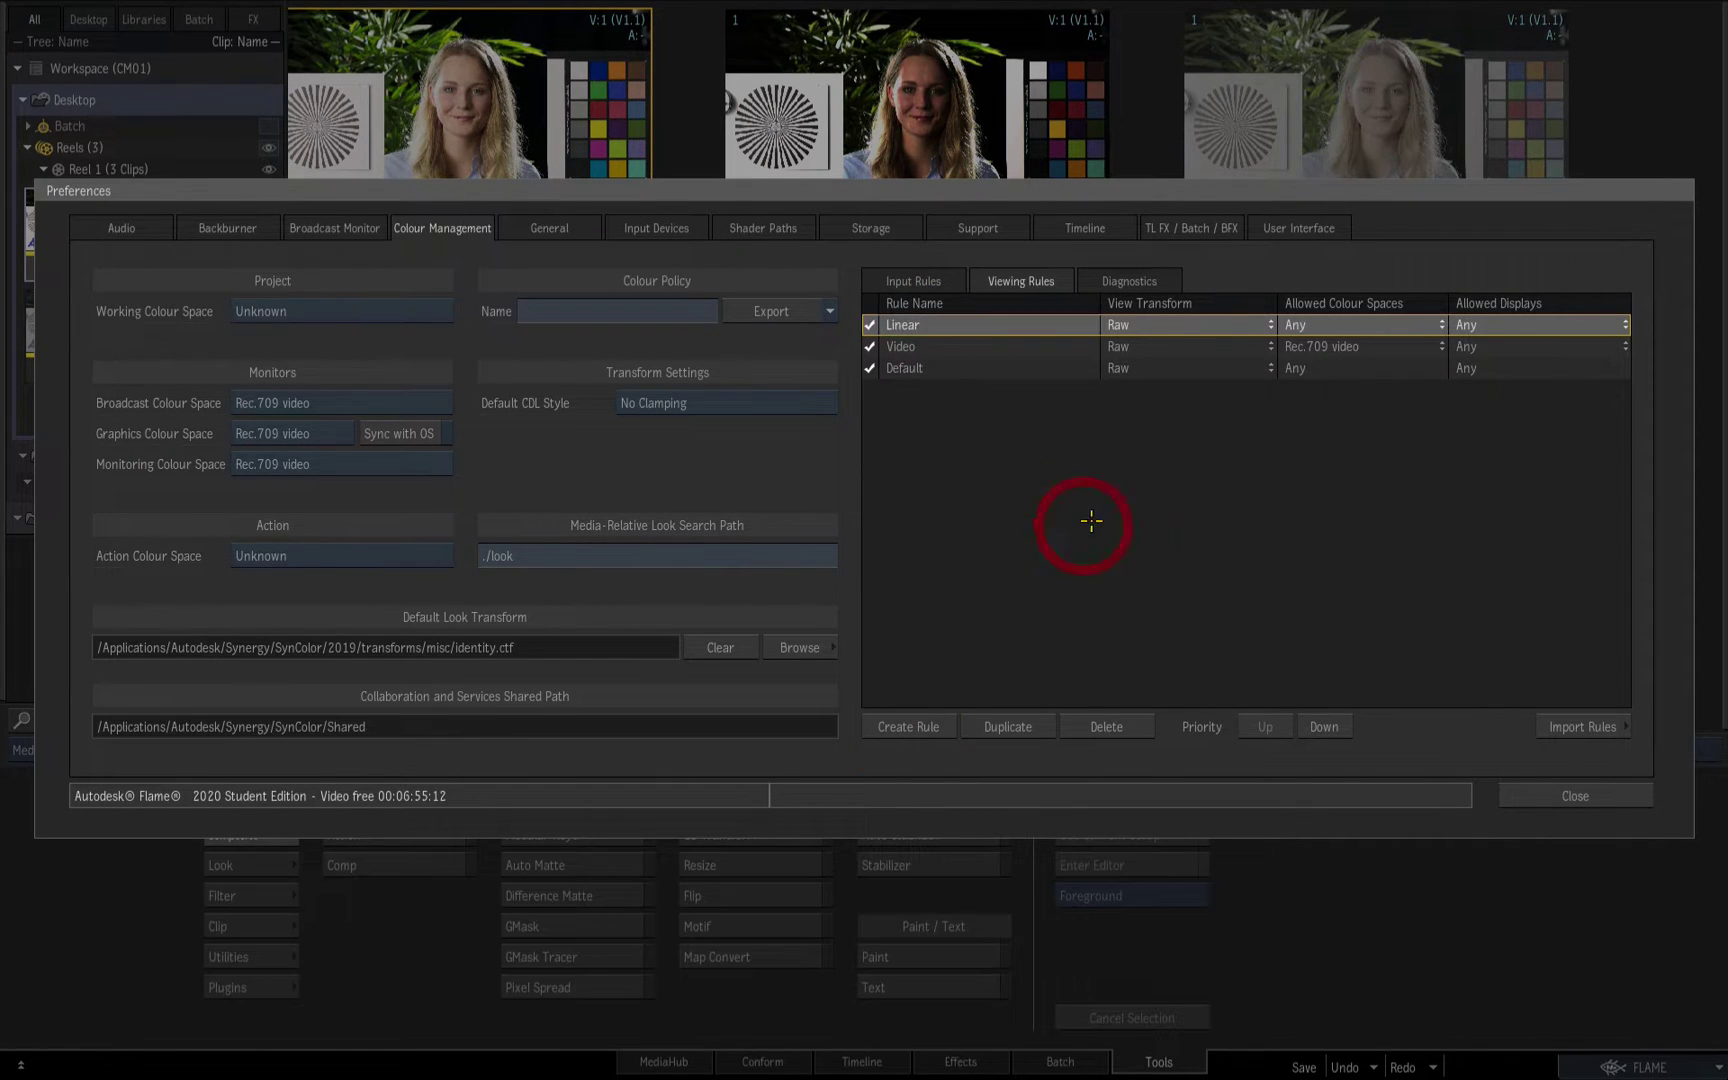
Set the Linear rule's view transform to ACES 1.0 SDR-video and its allowed colour space to scene-linear Alexa WideGamut
click(1259, 328)
mouse_move(1259, 328)
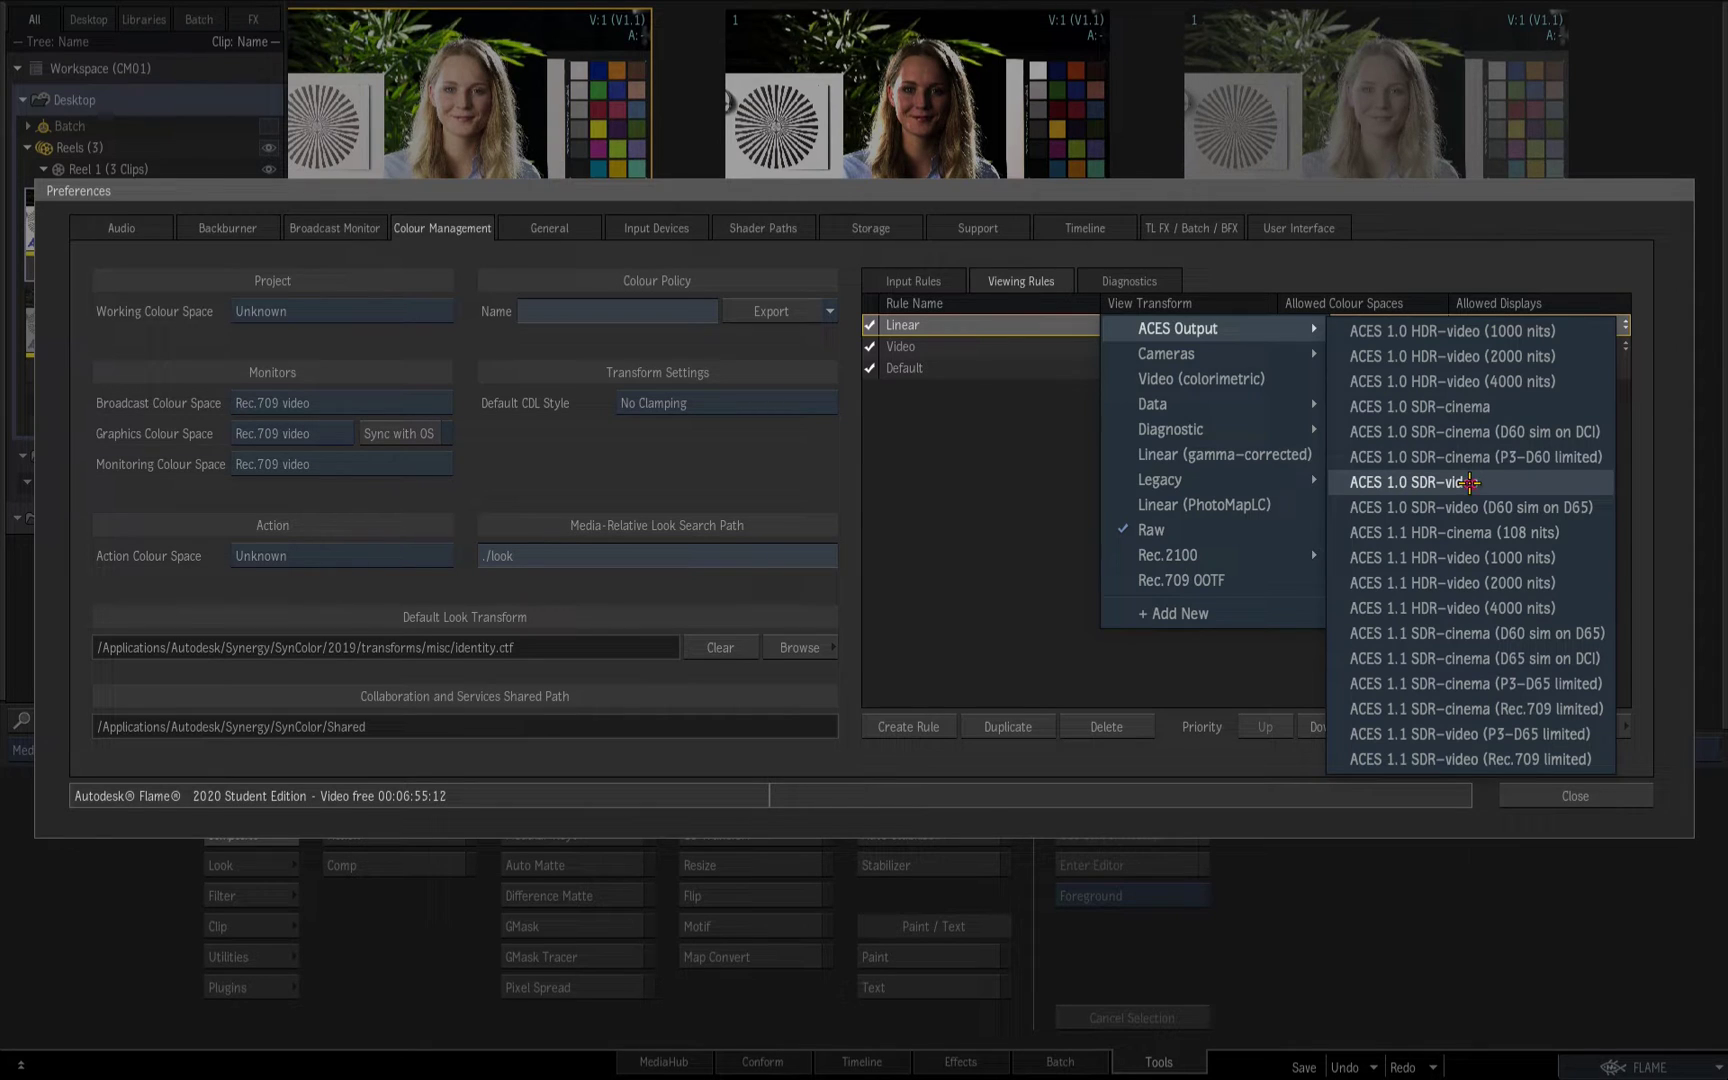
click(1468, 482)
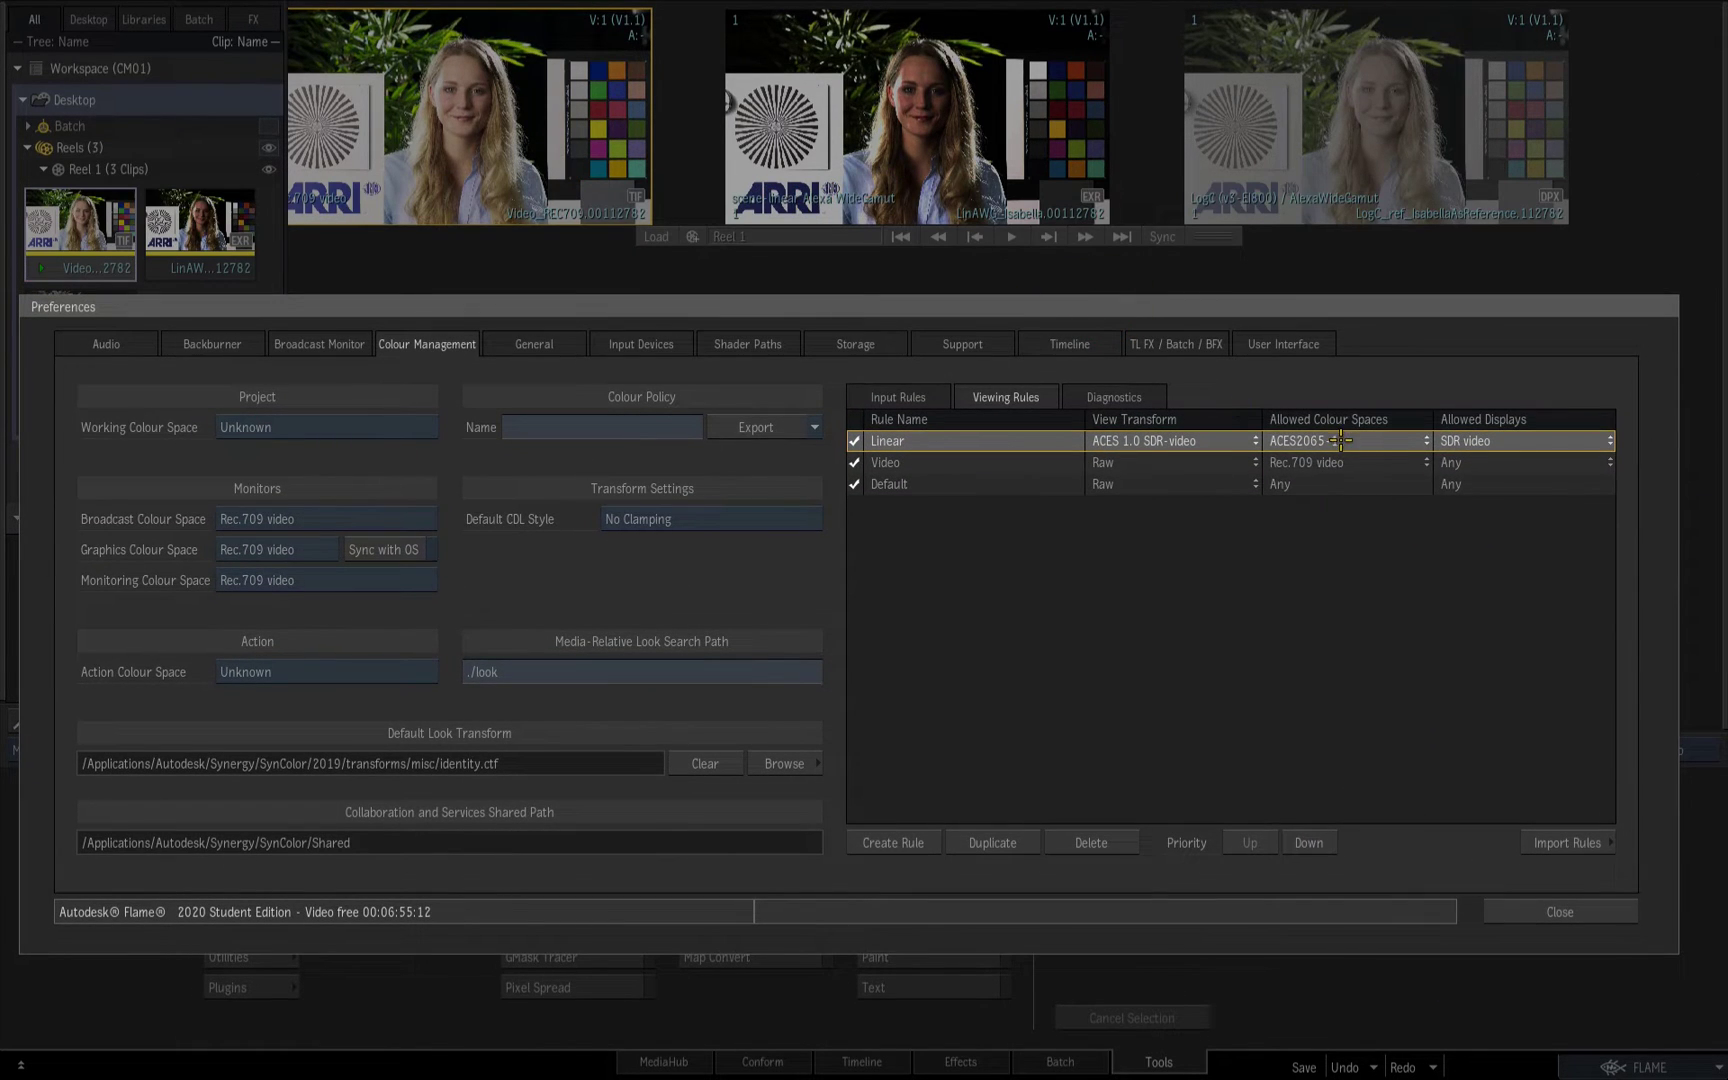
click(1340, 440)
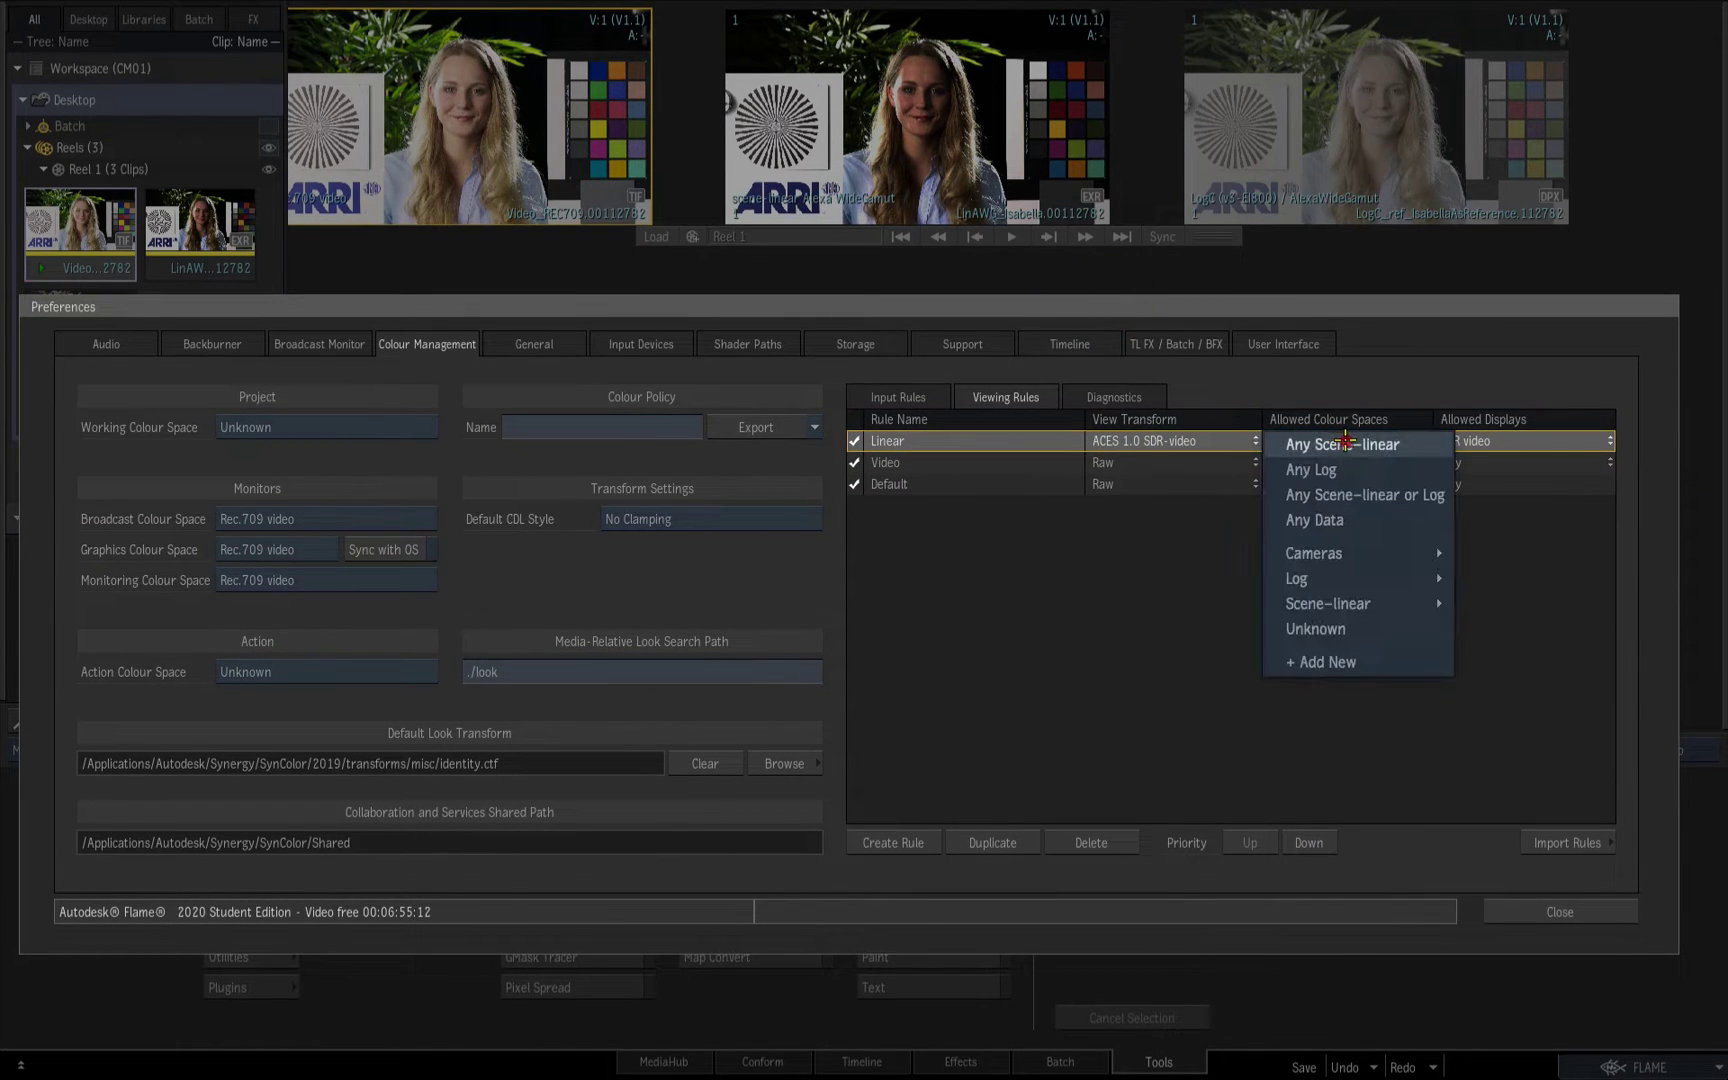
mouse_move(1380, 604)
click(1588, 656)
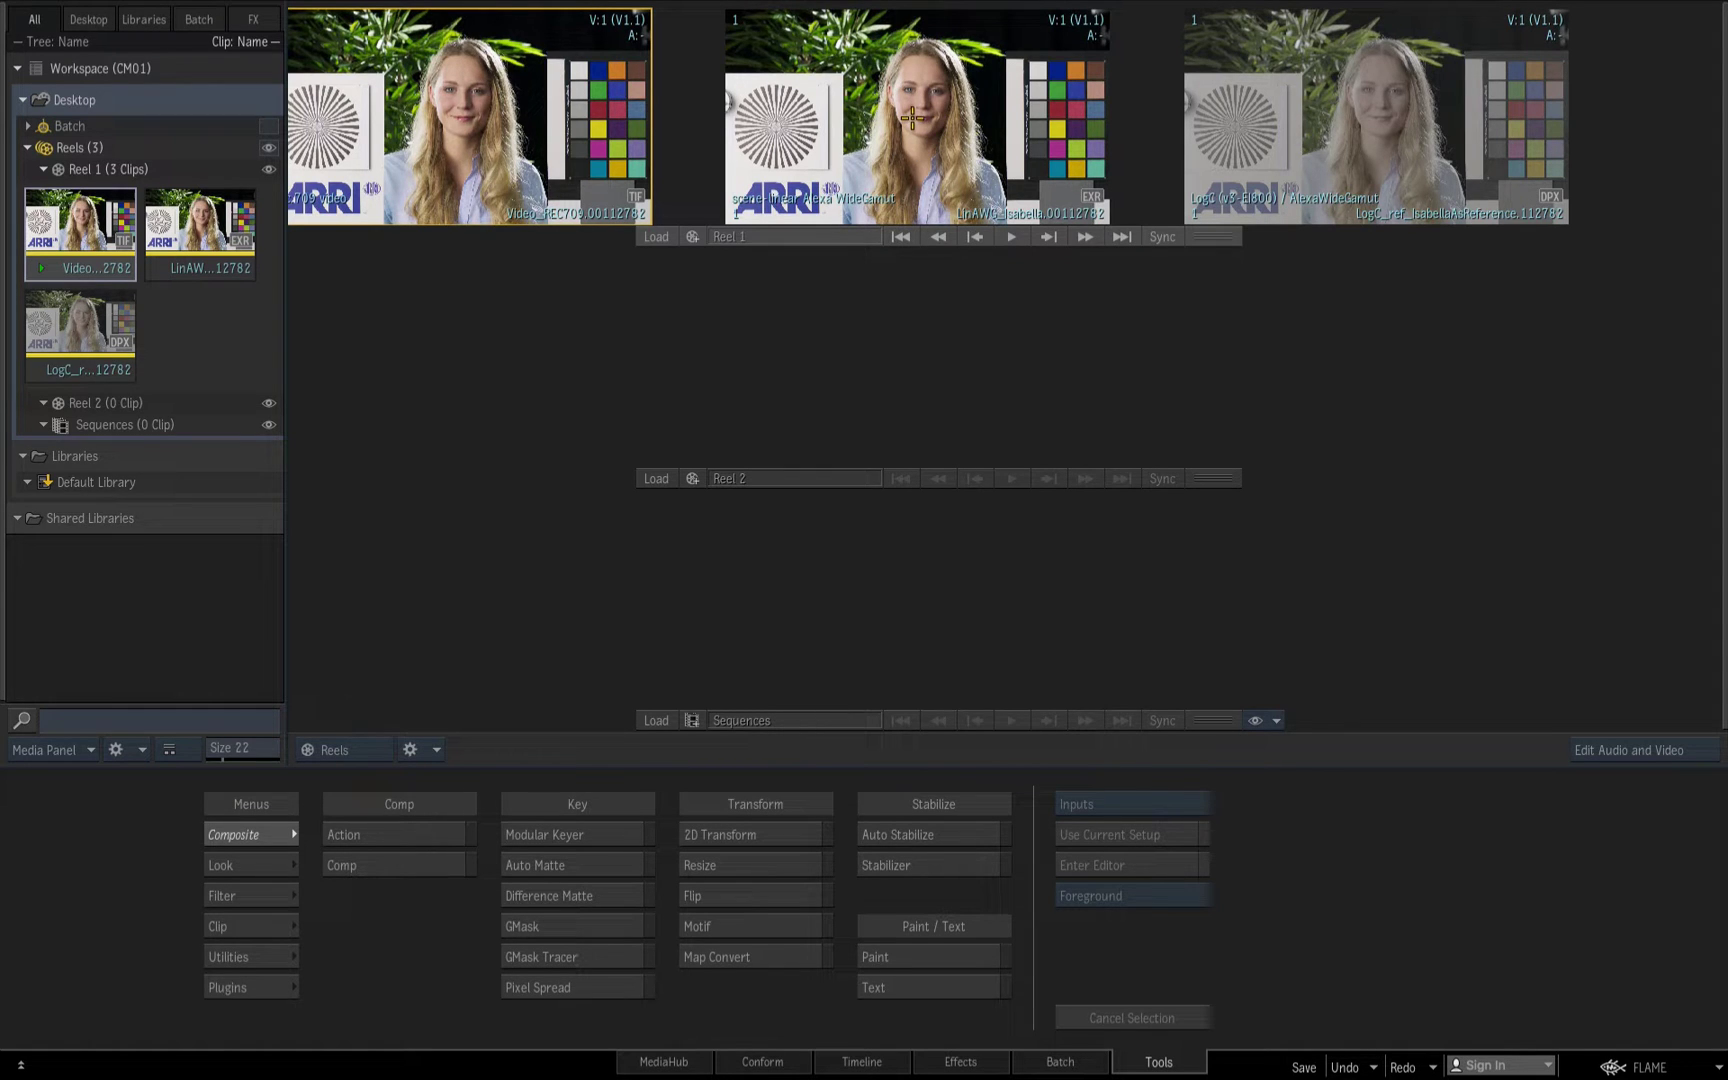
Examine the LinAWG_Isabella clip in the player with its viewing rule off and on, and return to the reels
key(Escape)
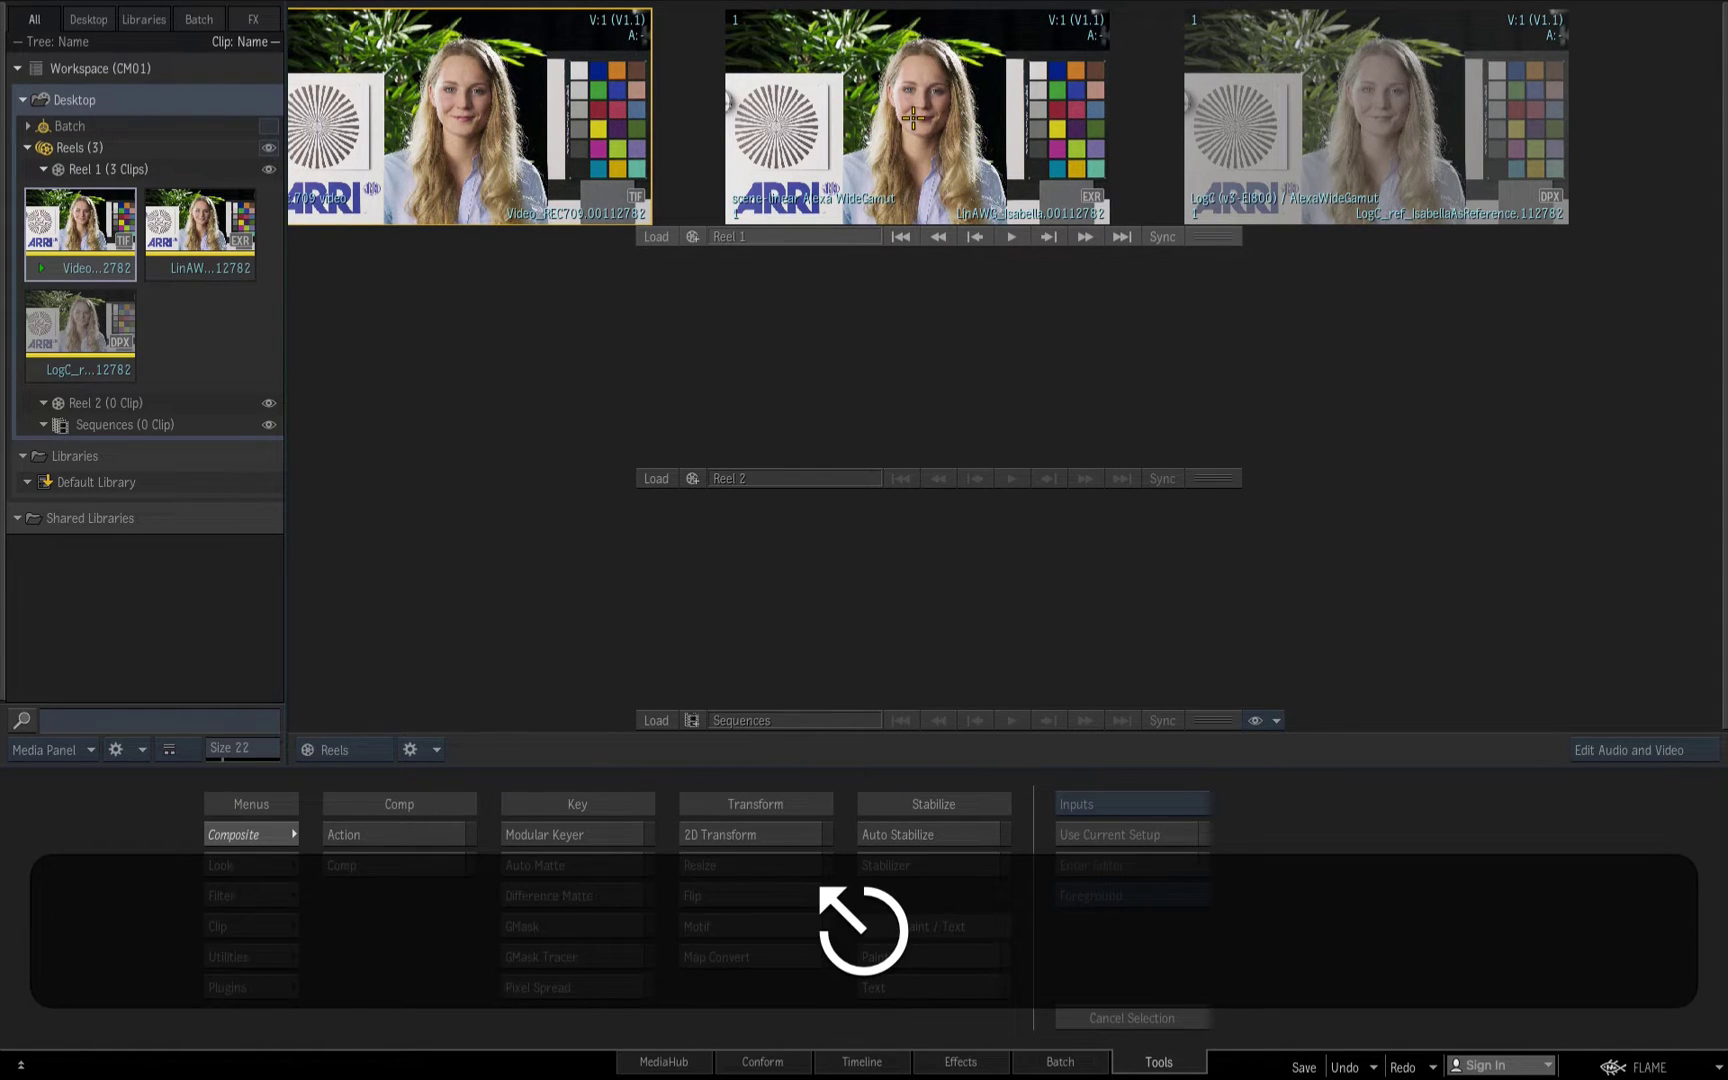
click(912, 132)
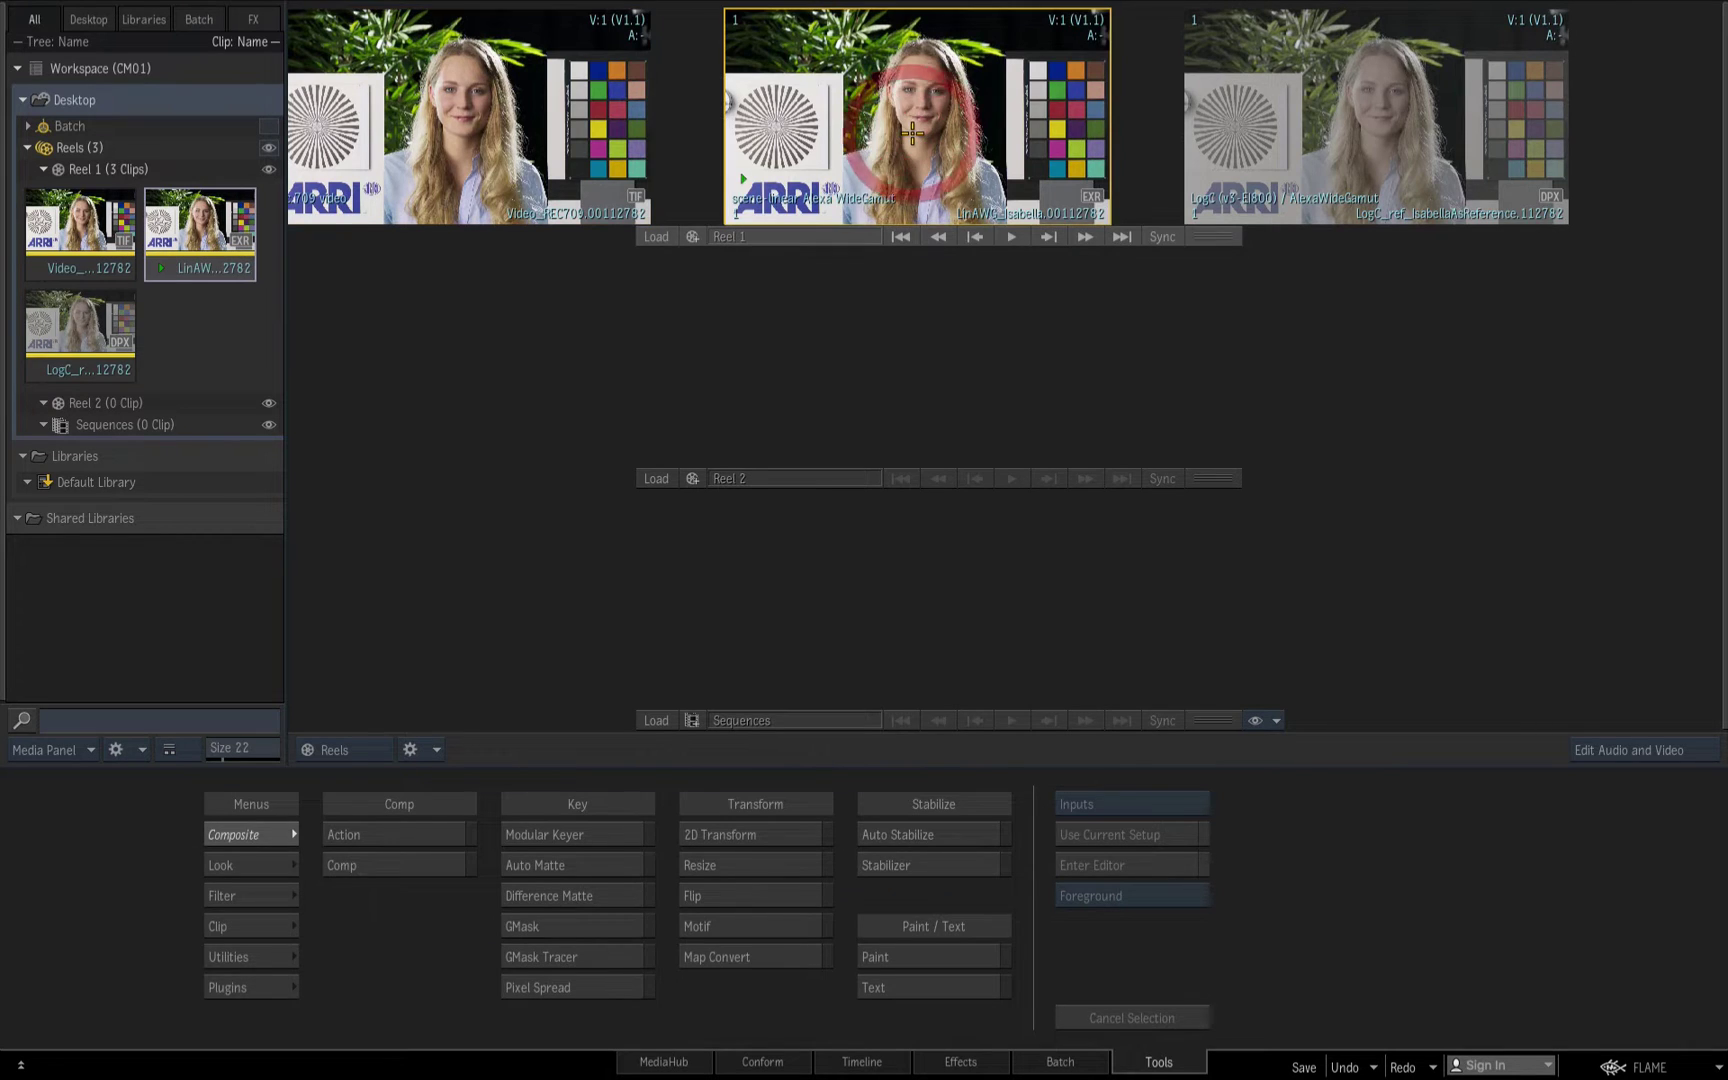
key(ctrl+z)
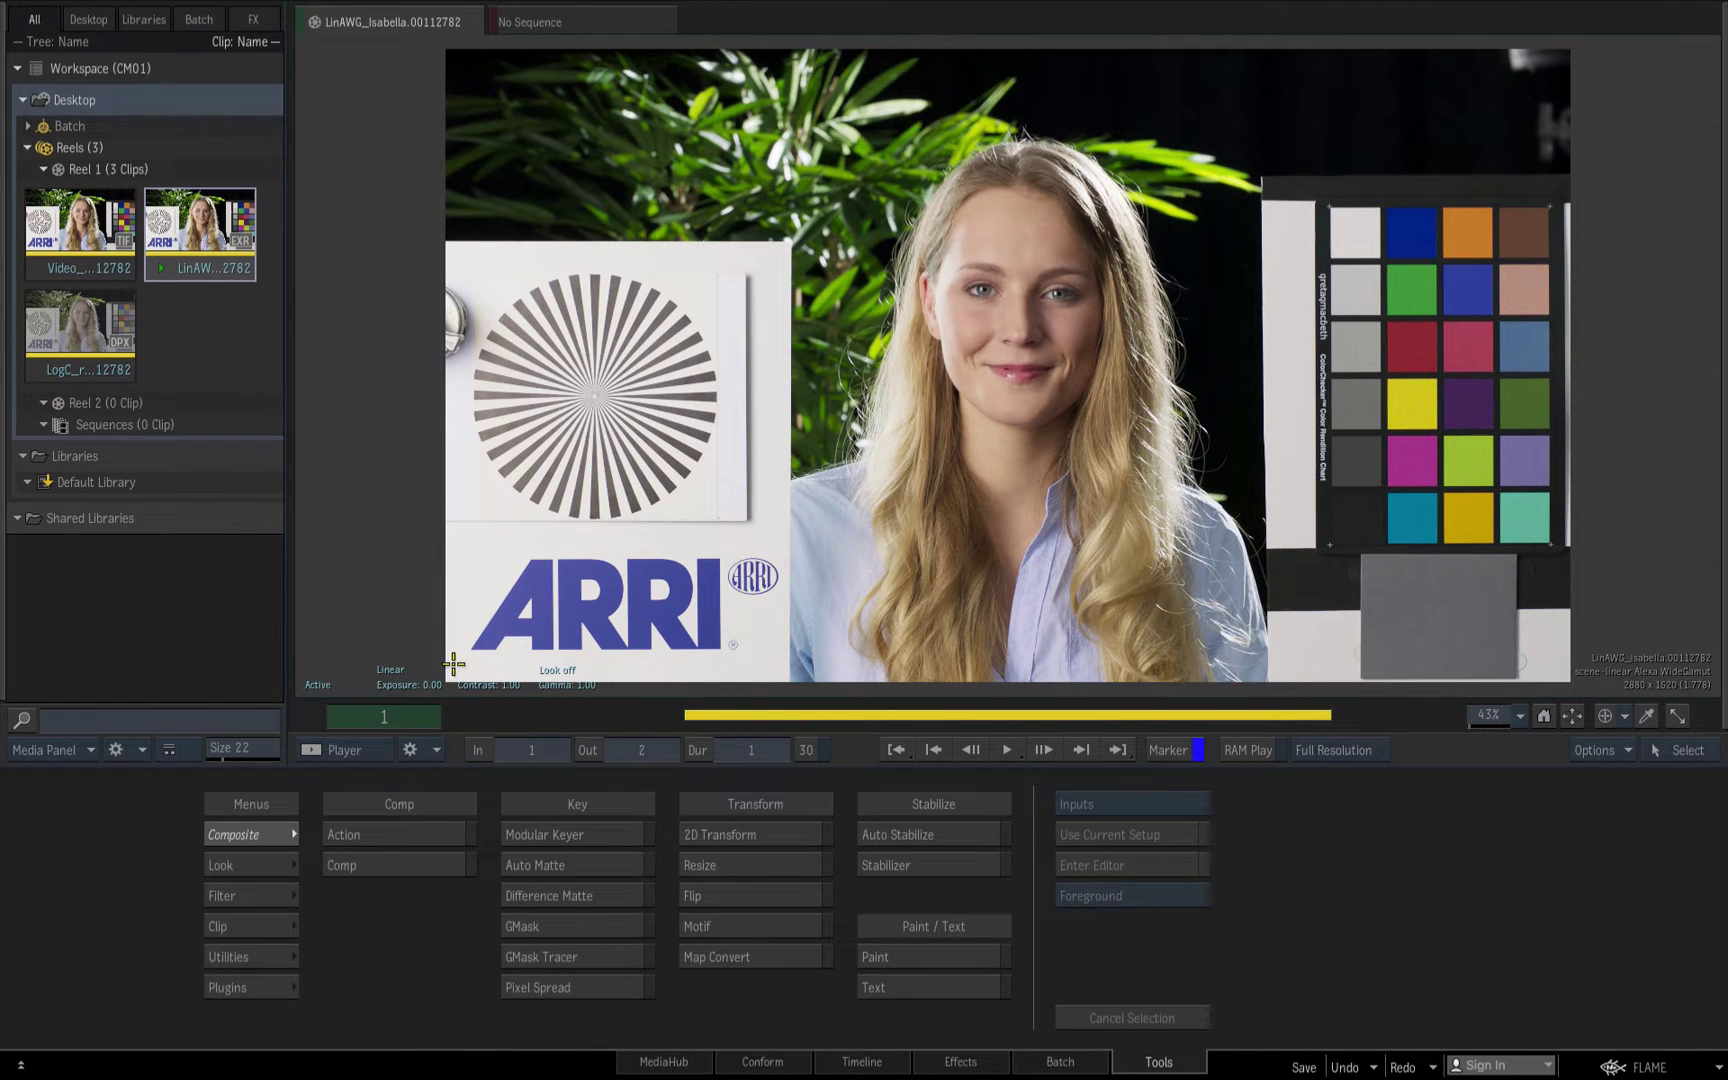
click(318, 685)
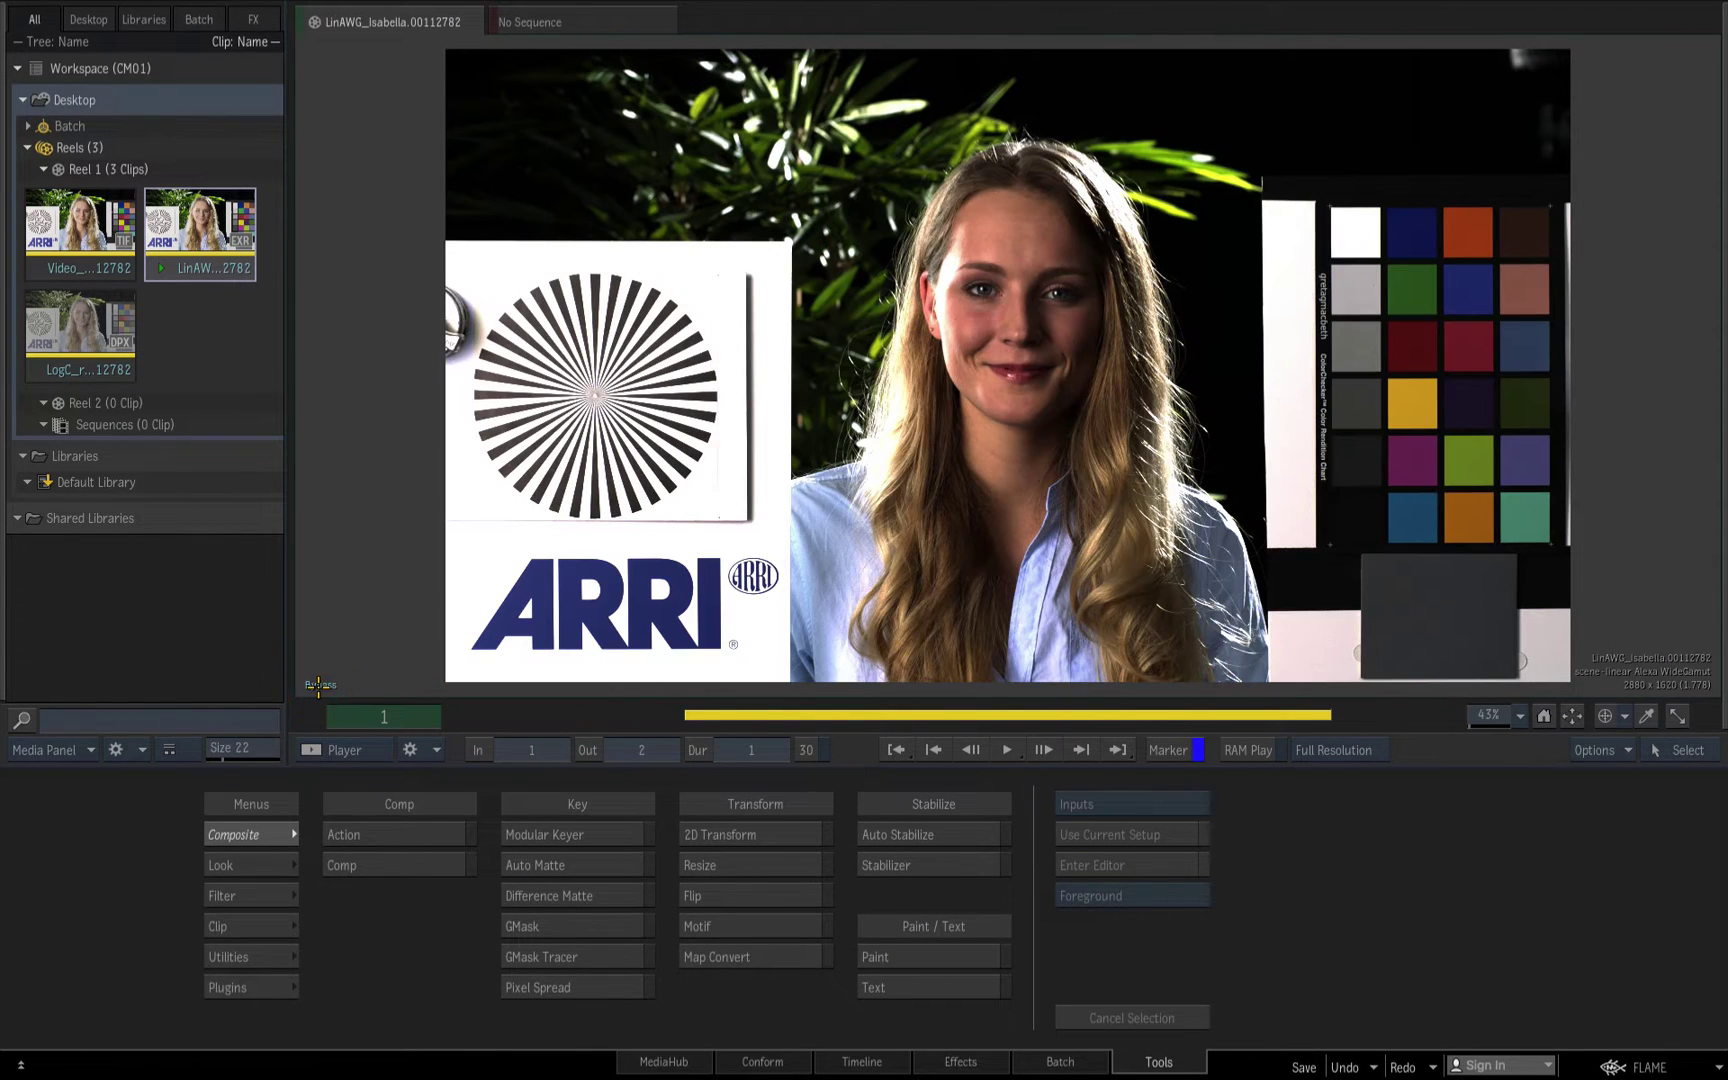
click(319, 685)
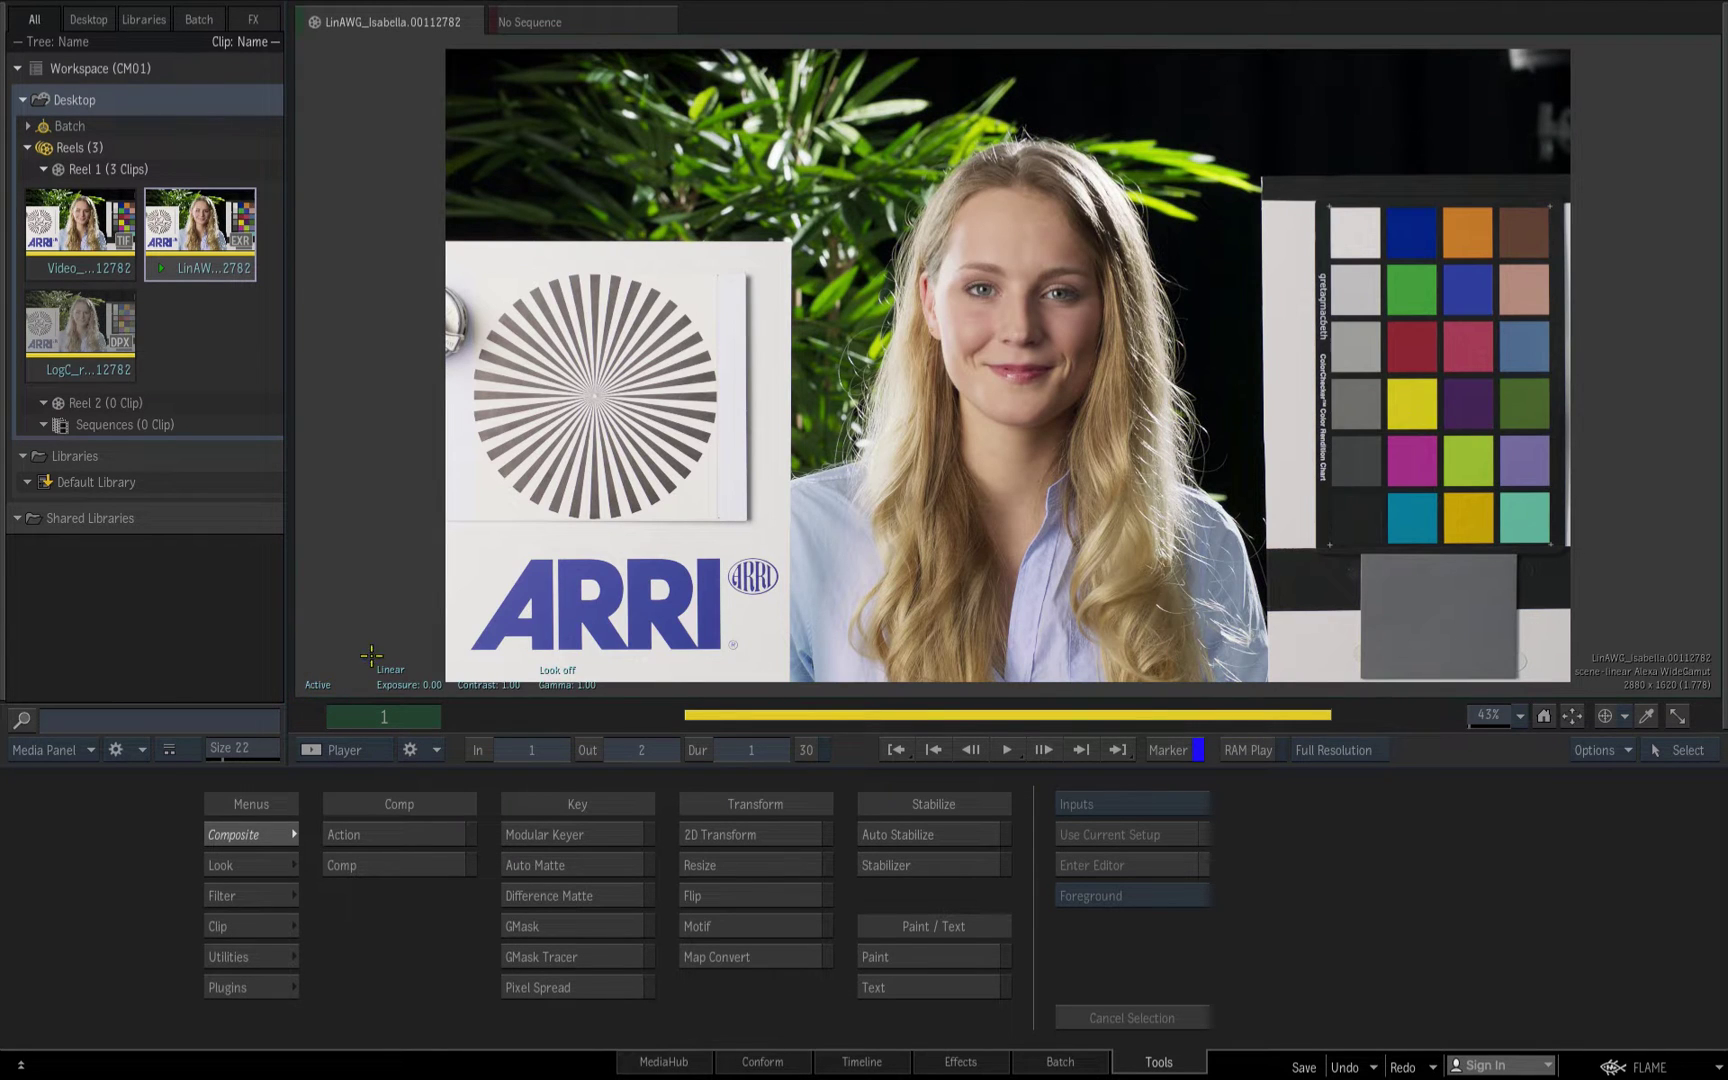
key(ctrl+z)
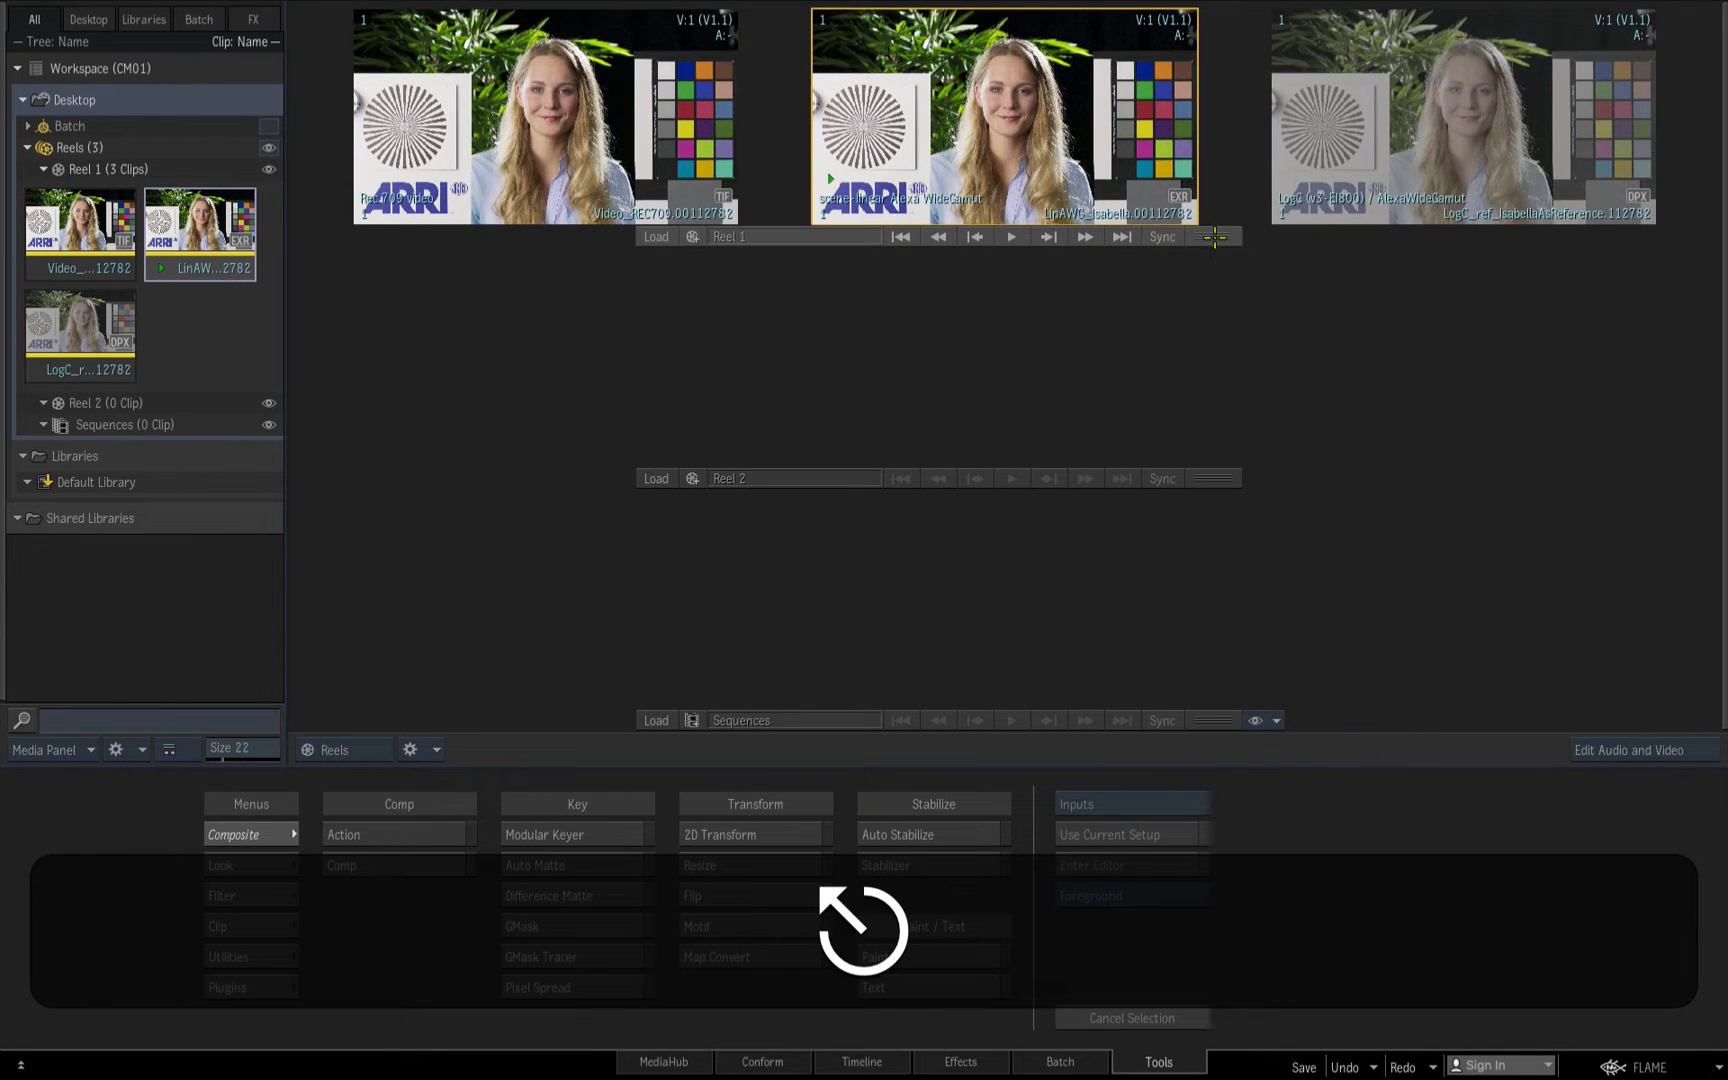
Create a third viewing rule in the colour management preferences and name it Log C
drag(1444, 145, 1110, 151)
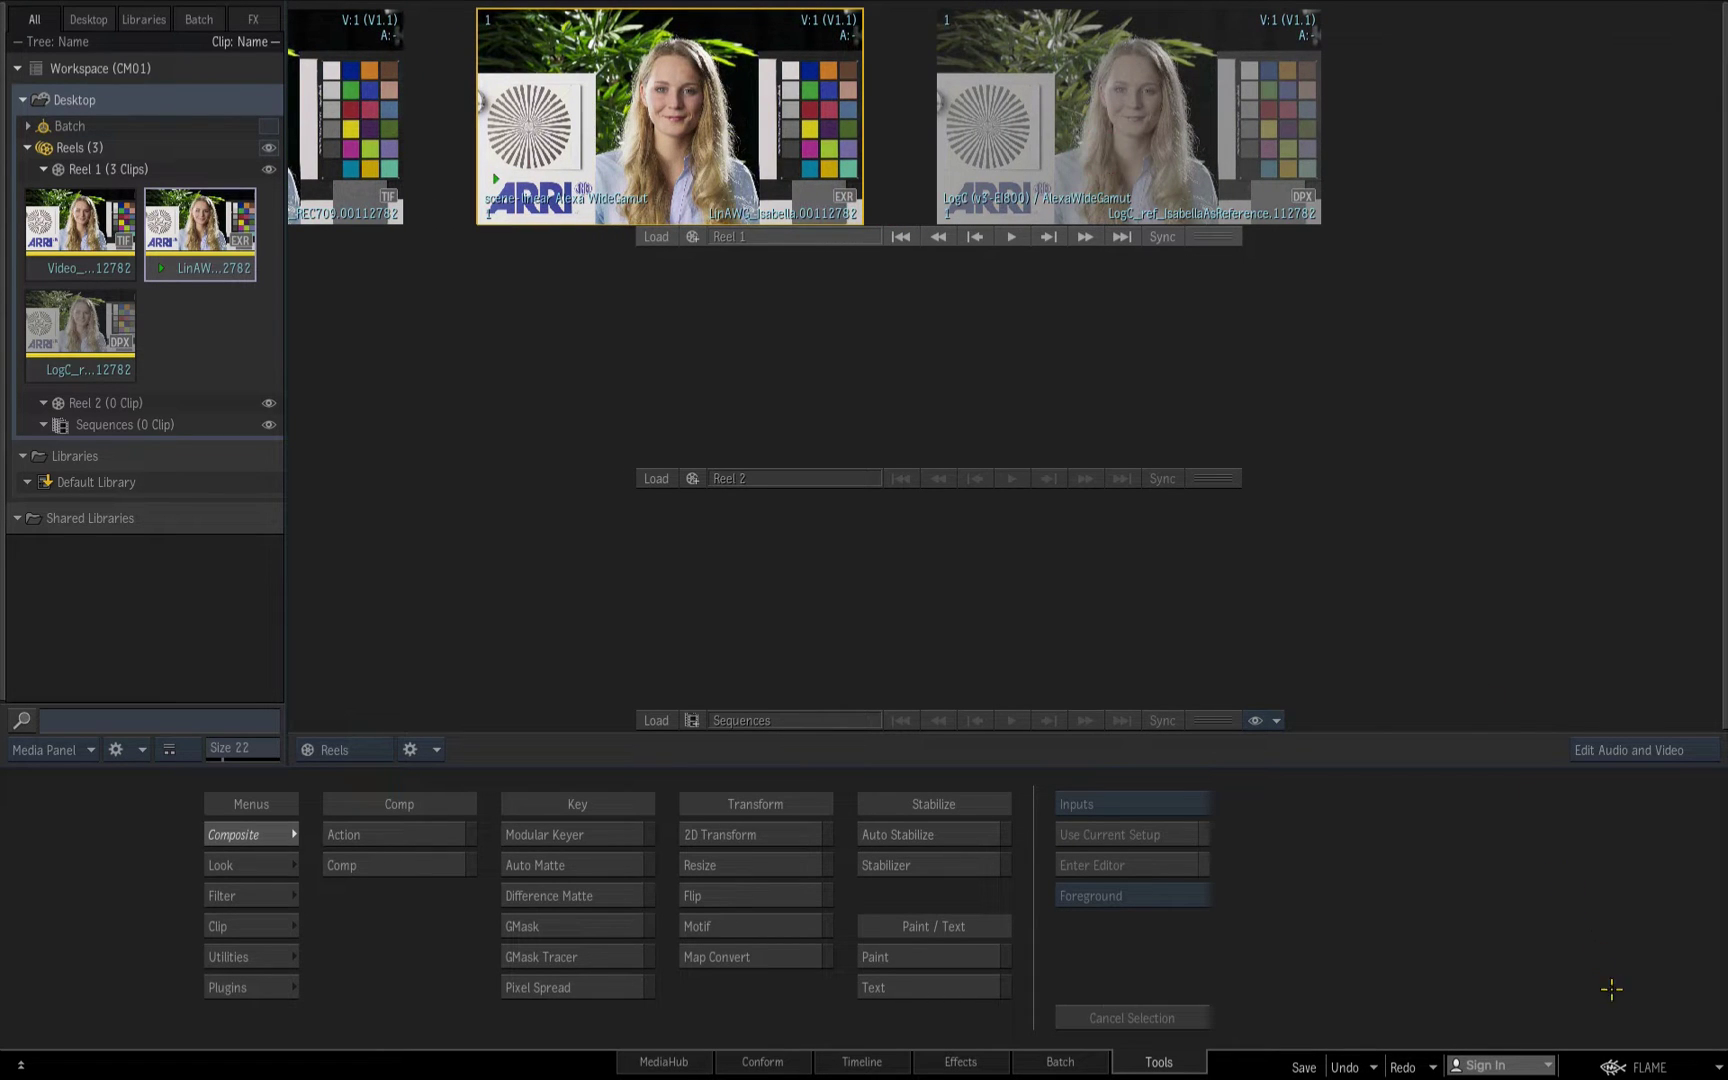
click(1652, 1055)
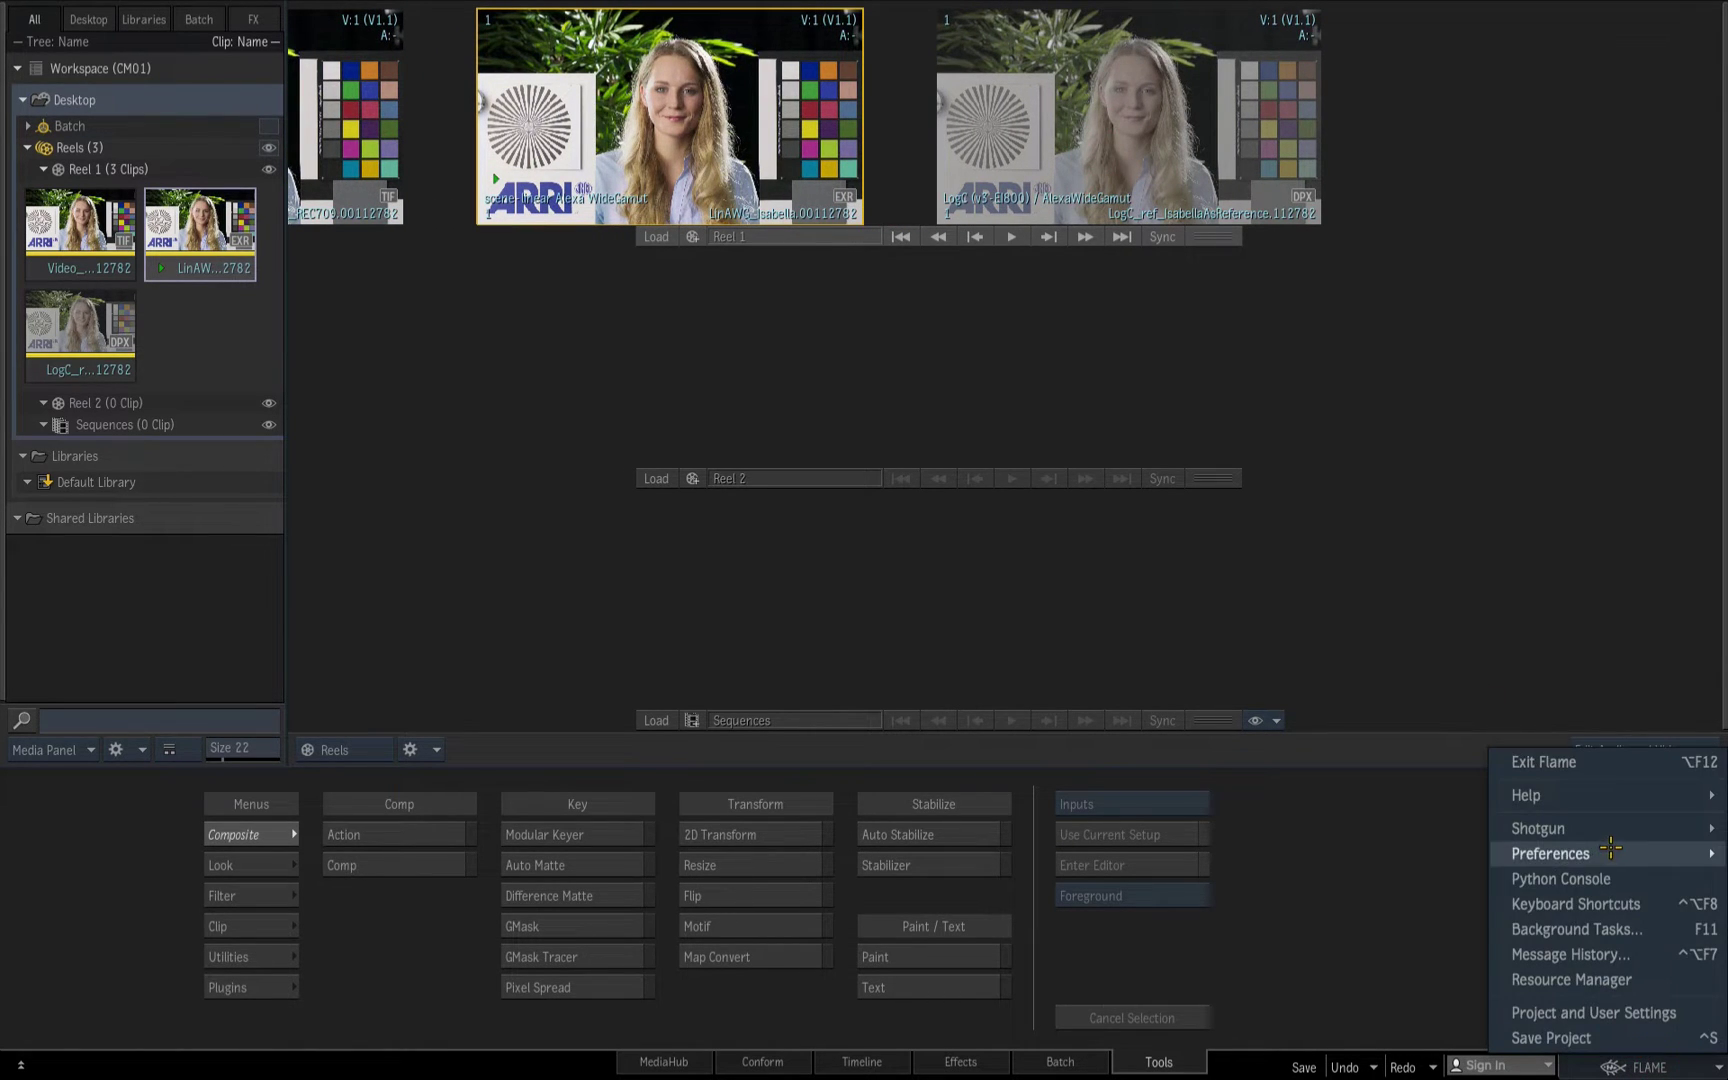
mouse_move(1545, 852)
click(1459, 868)
click(946, 724)
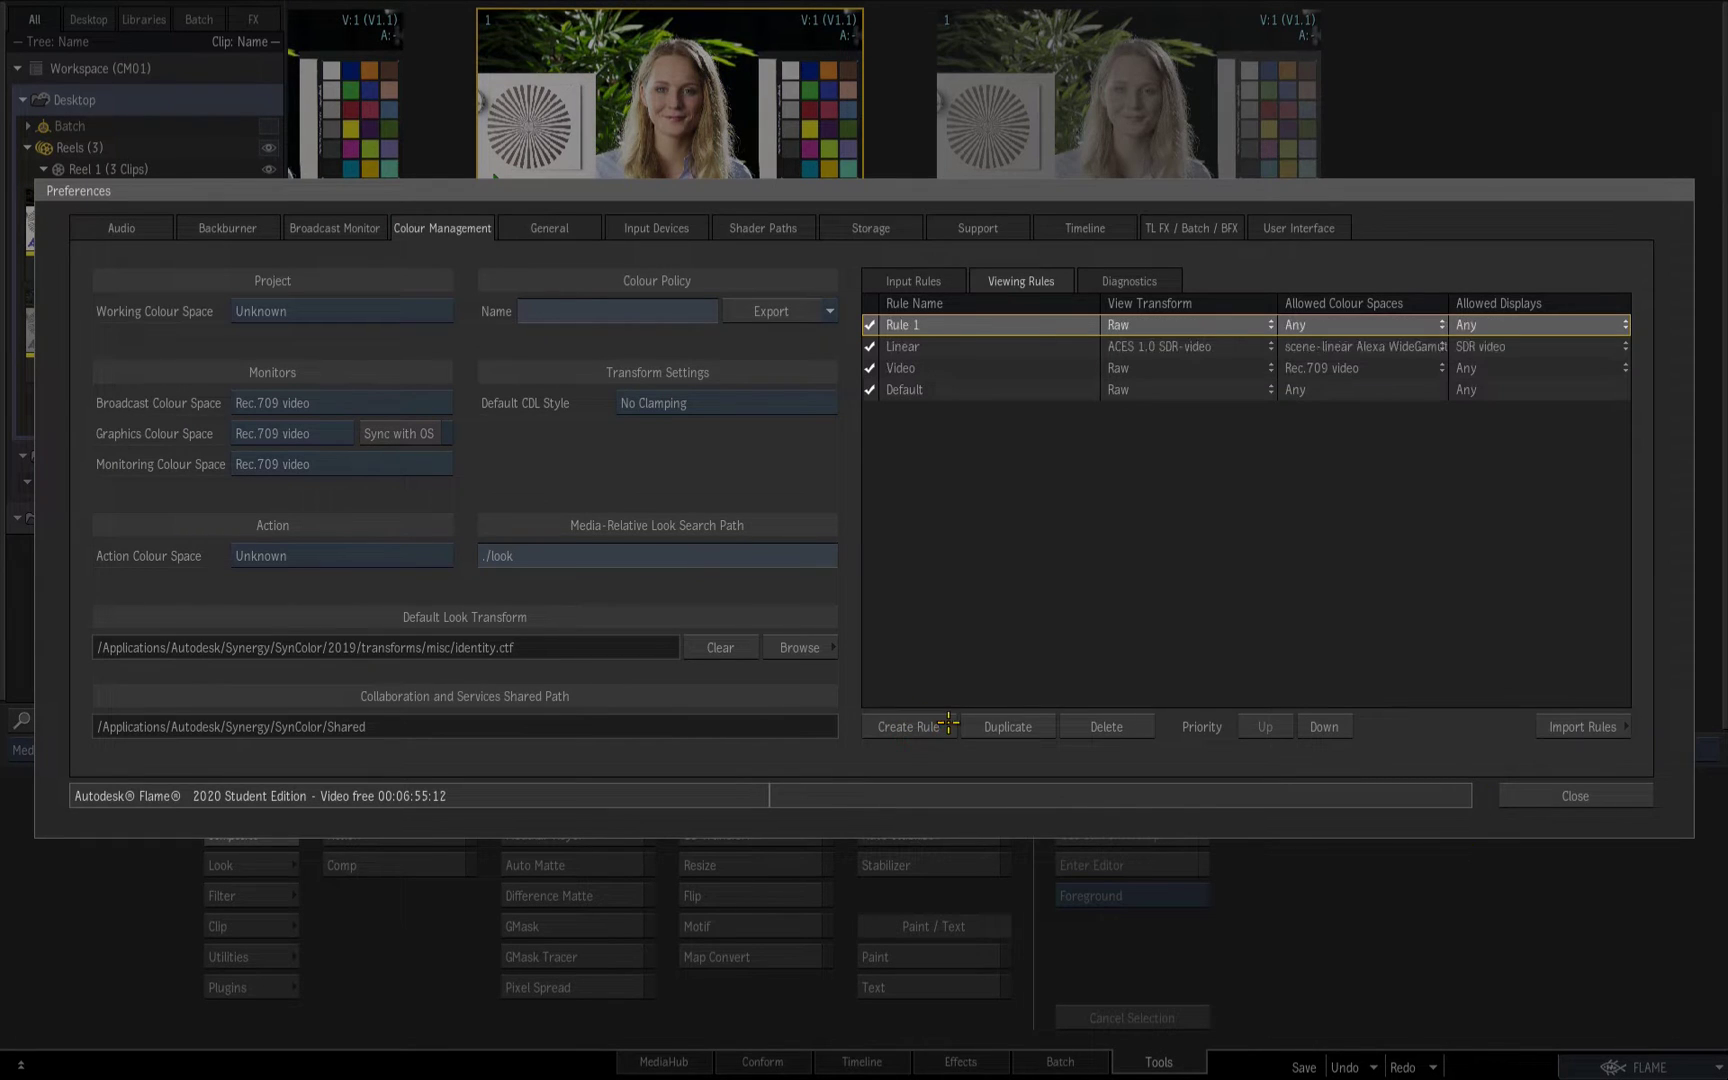
click(965, 325)
text(Log C)
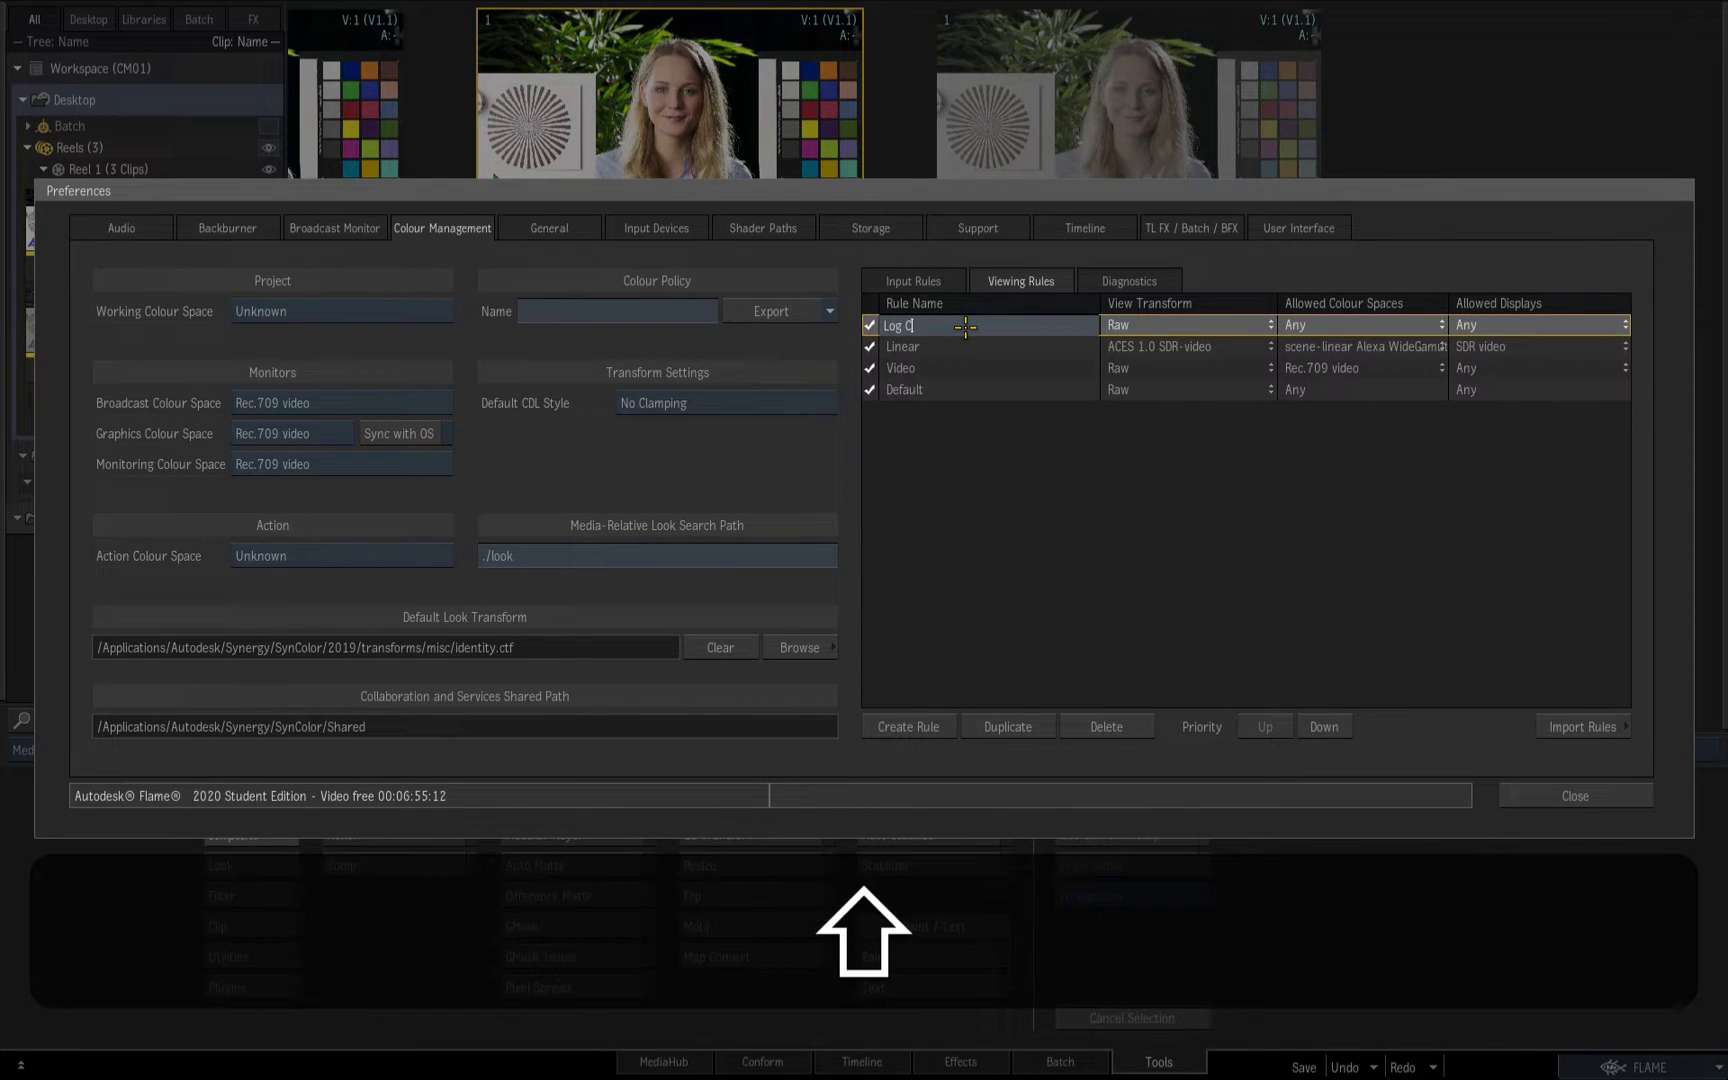
Set the Log C rule's view transform to ACES 1.0 SDR-video and its allowed colour space to LogC (v3-EI800) / AlexaWideGamut
click(1200, 325)
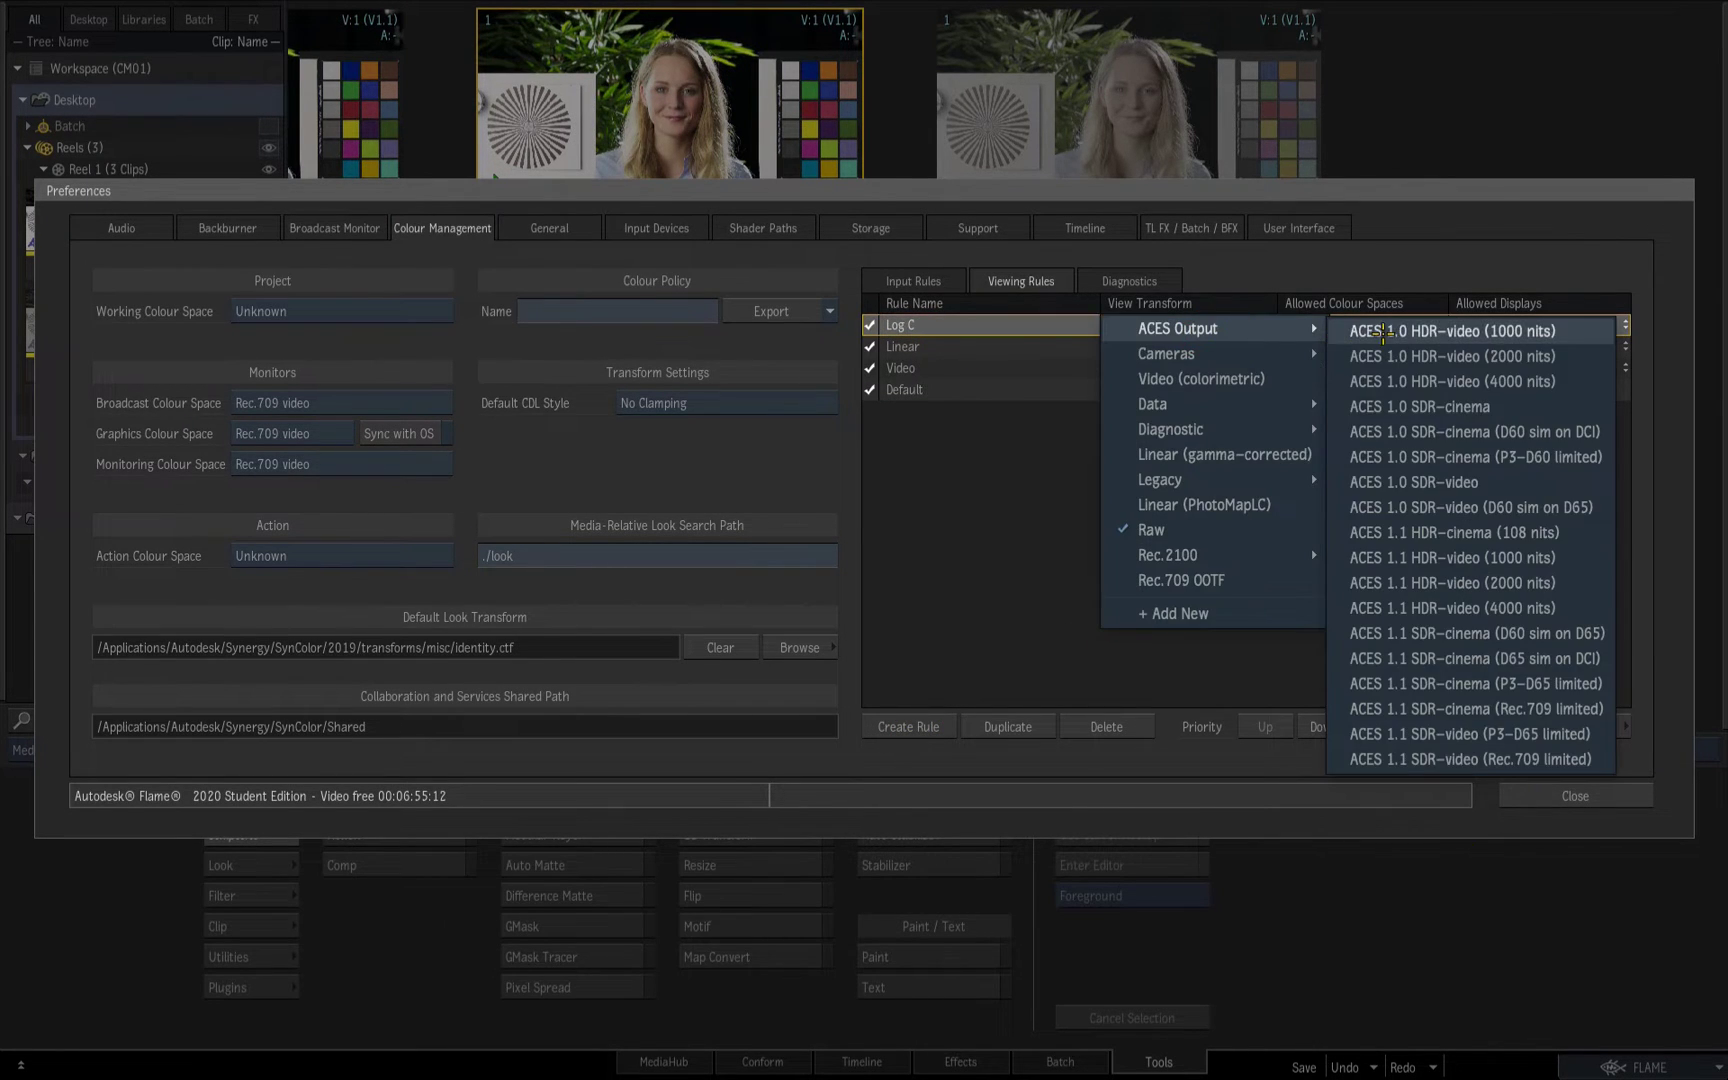
click(1465, 484)
click(1380, 325)
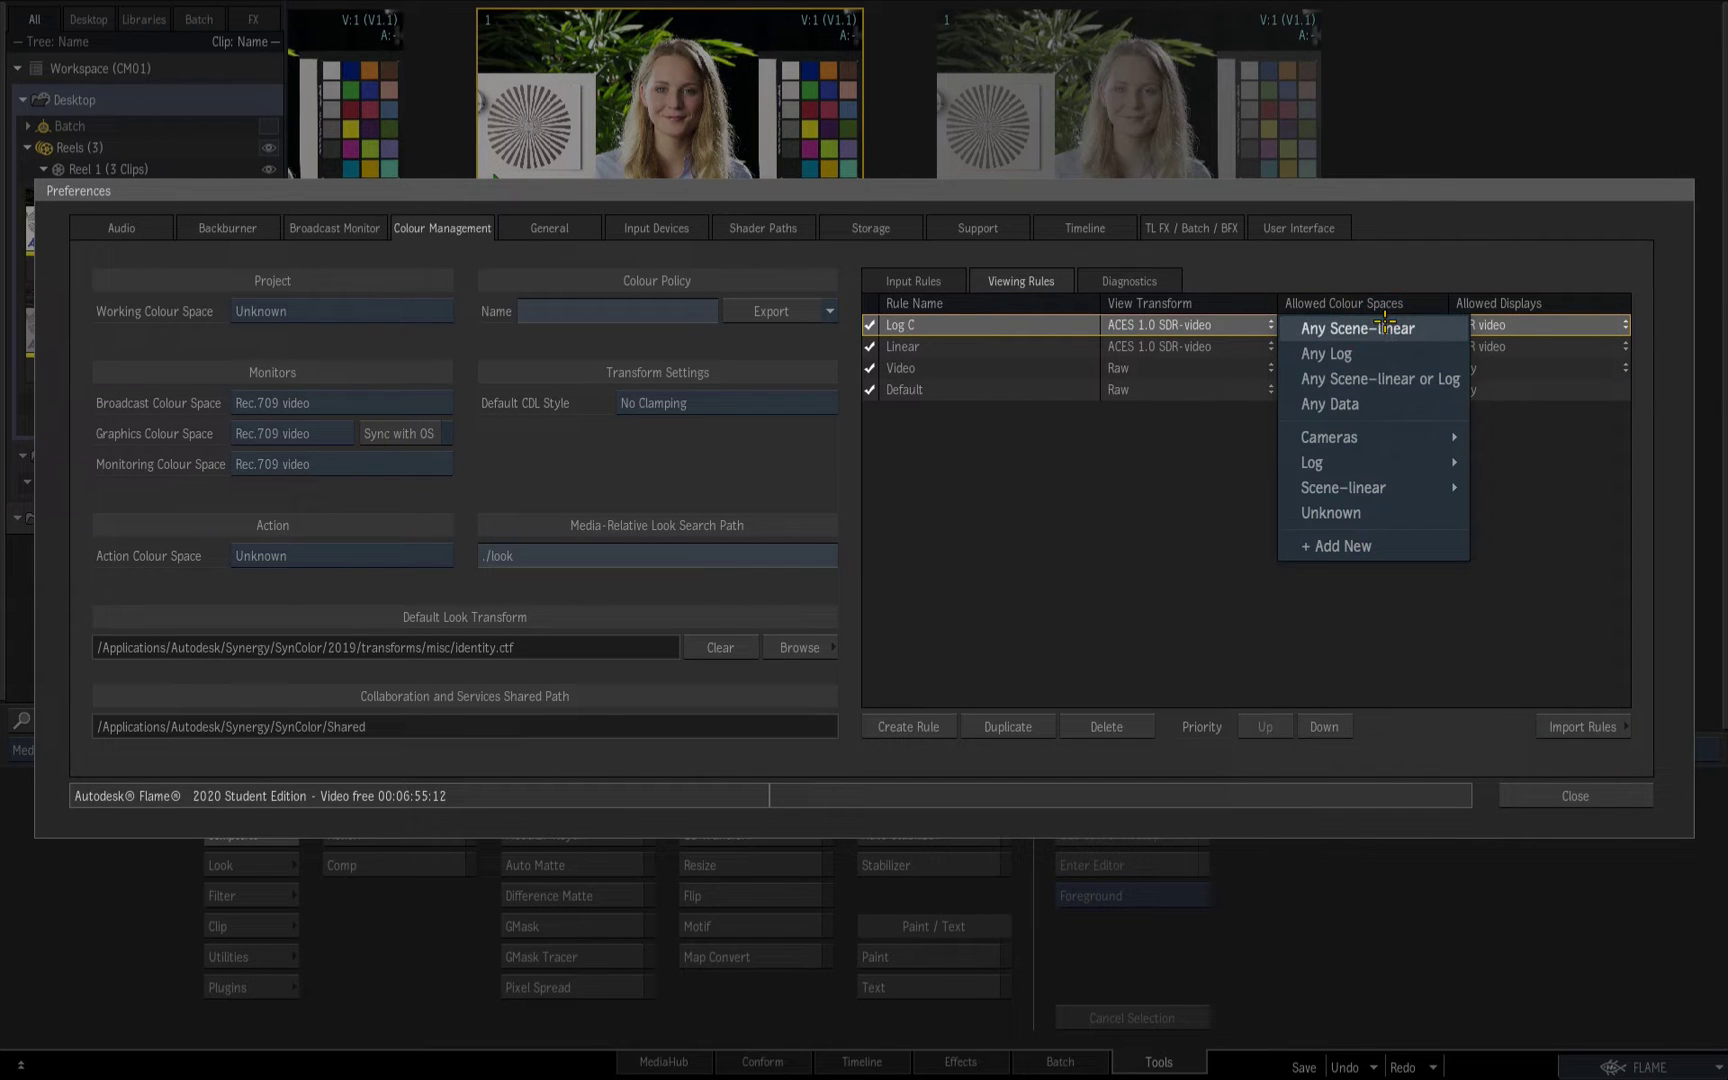
mouse_move(1385, 440)
mouse_move(1493, 440)
click(1343, 442)
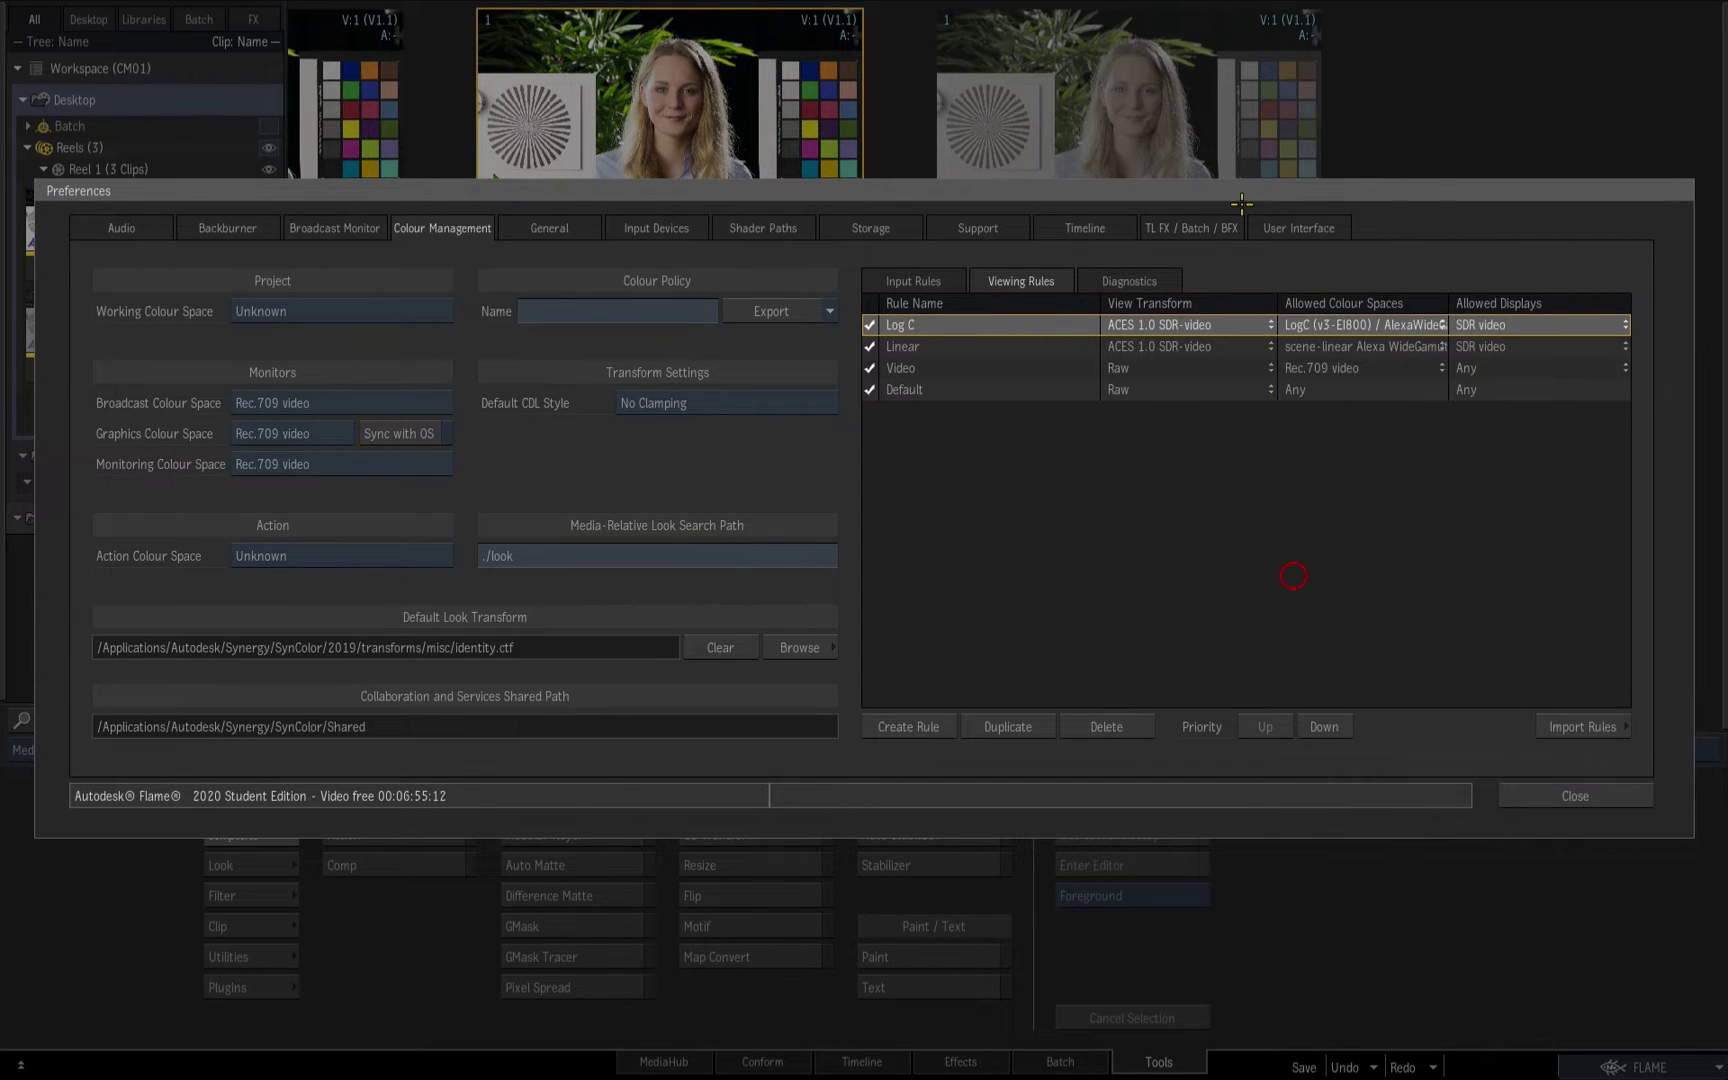
drag(1240, 192, 1243, 276)
click(1580, 879)
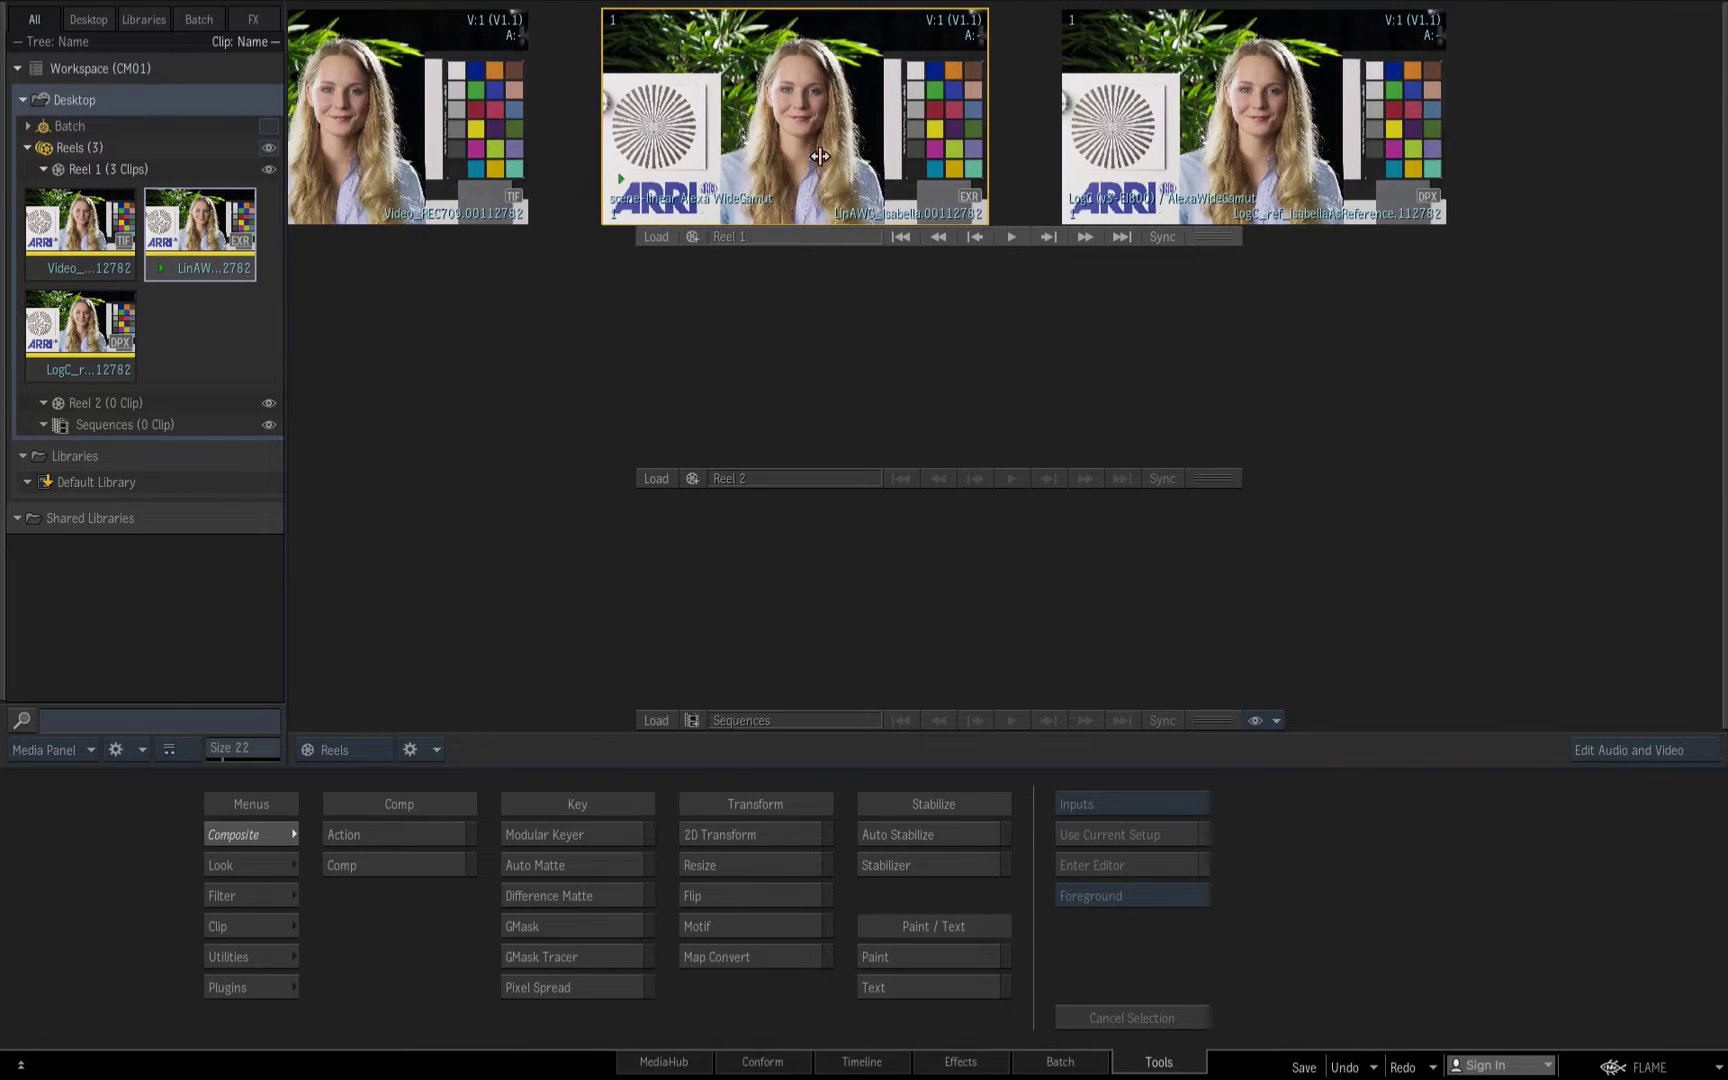
Examine the LogC_ref clip in the player with its viewing rule off and on, and open the Video_REC709 clip for comparison
drag(1384, 144, 1090, 141)
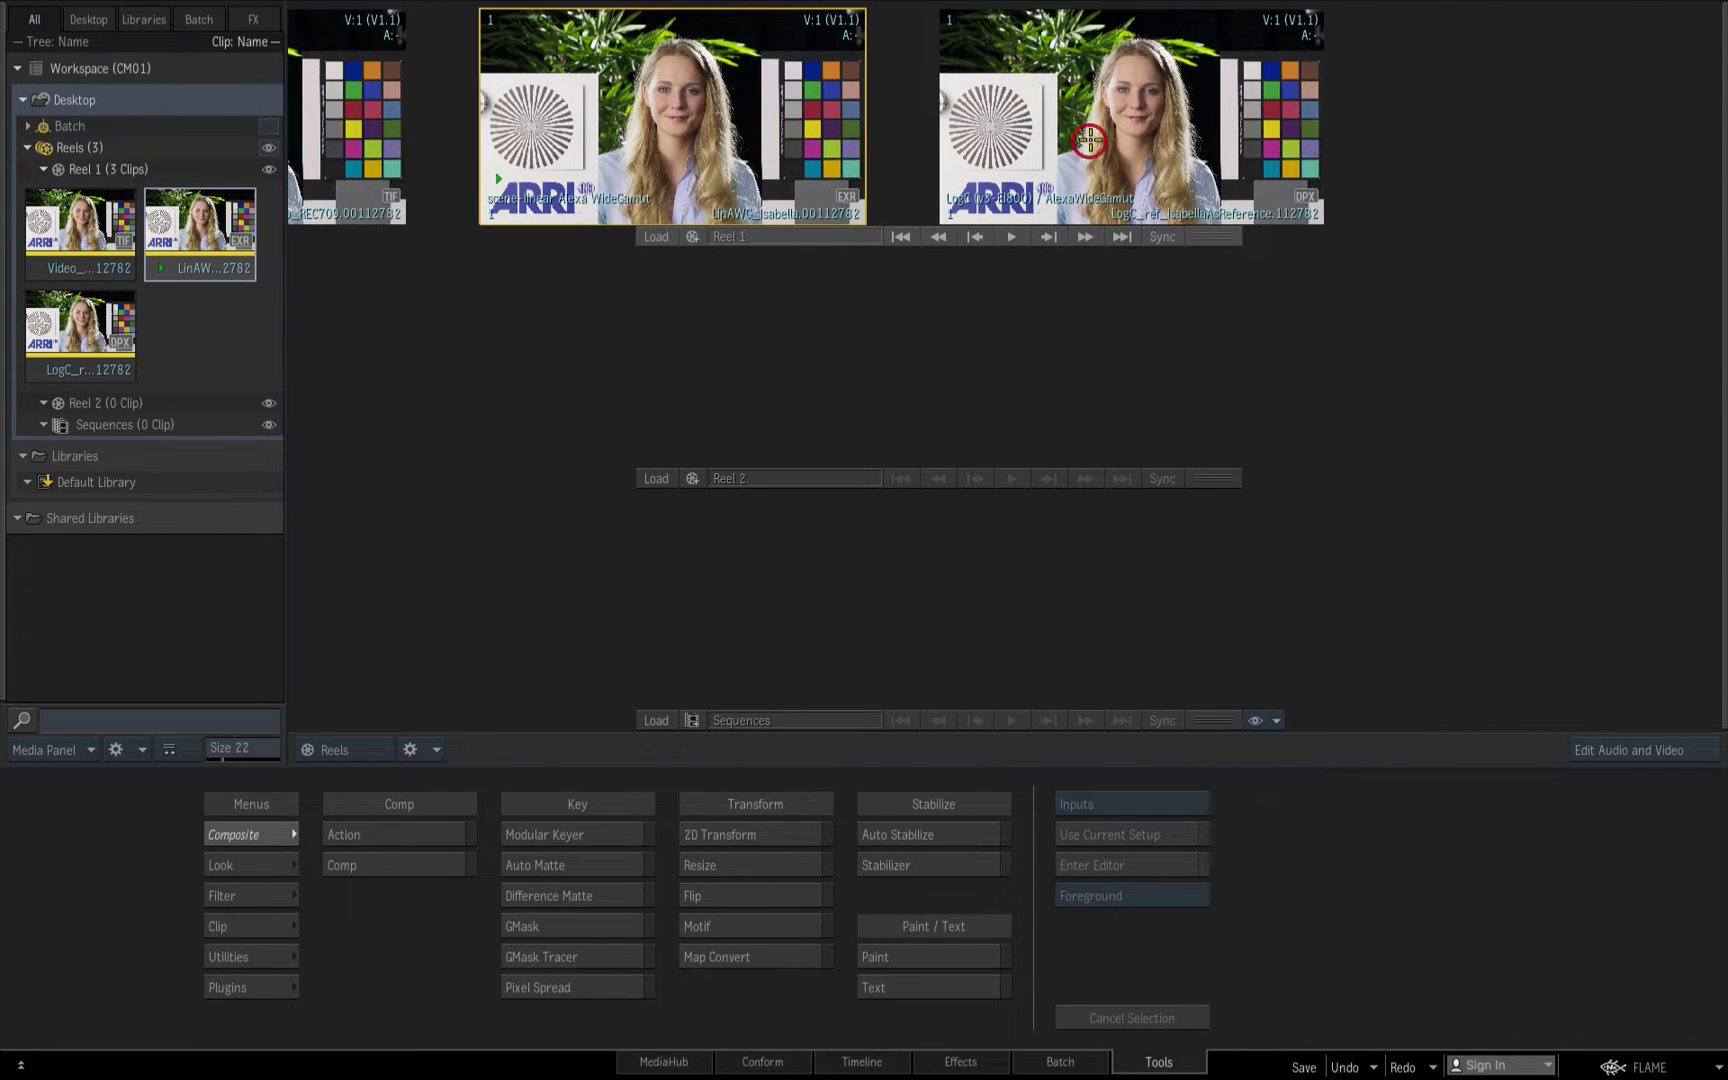
double_click(1090, 141)
click(317, 690)
click(320, 687)
key(Escape)
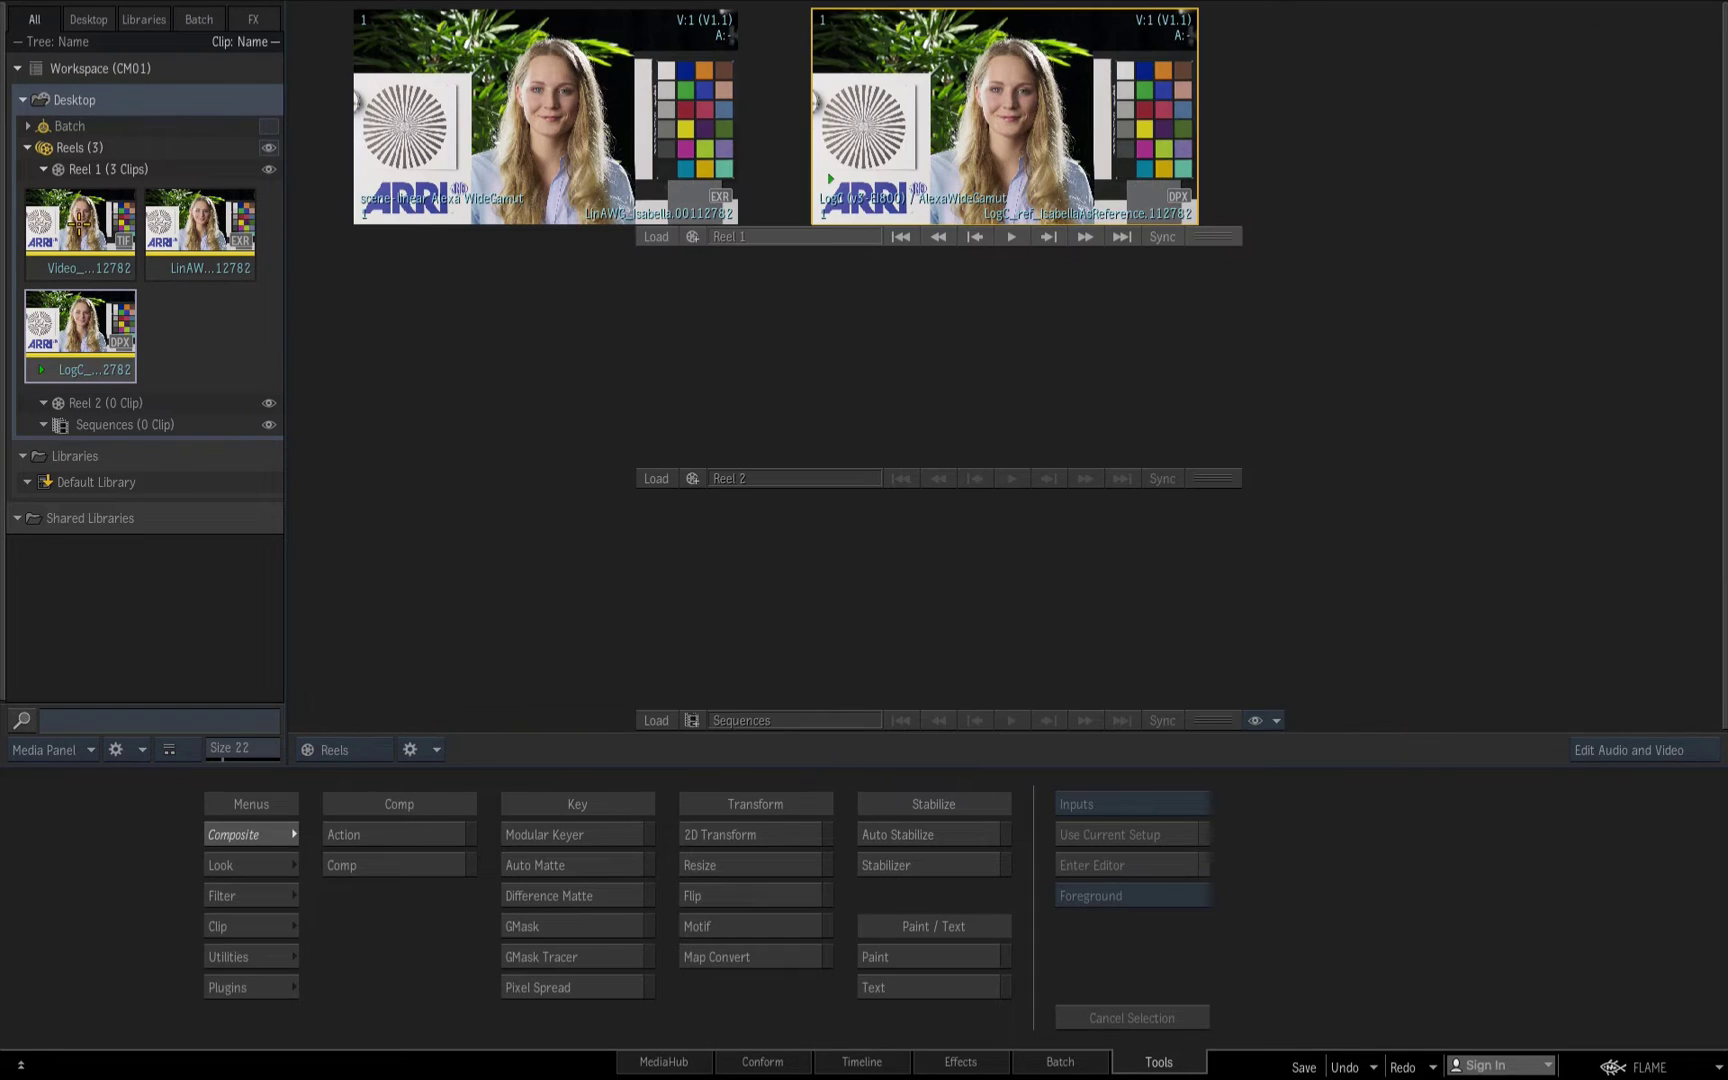
double_click(78, 224)
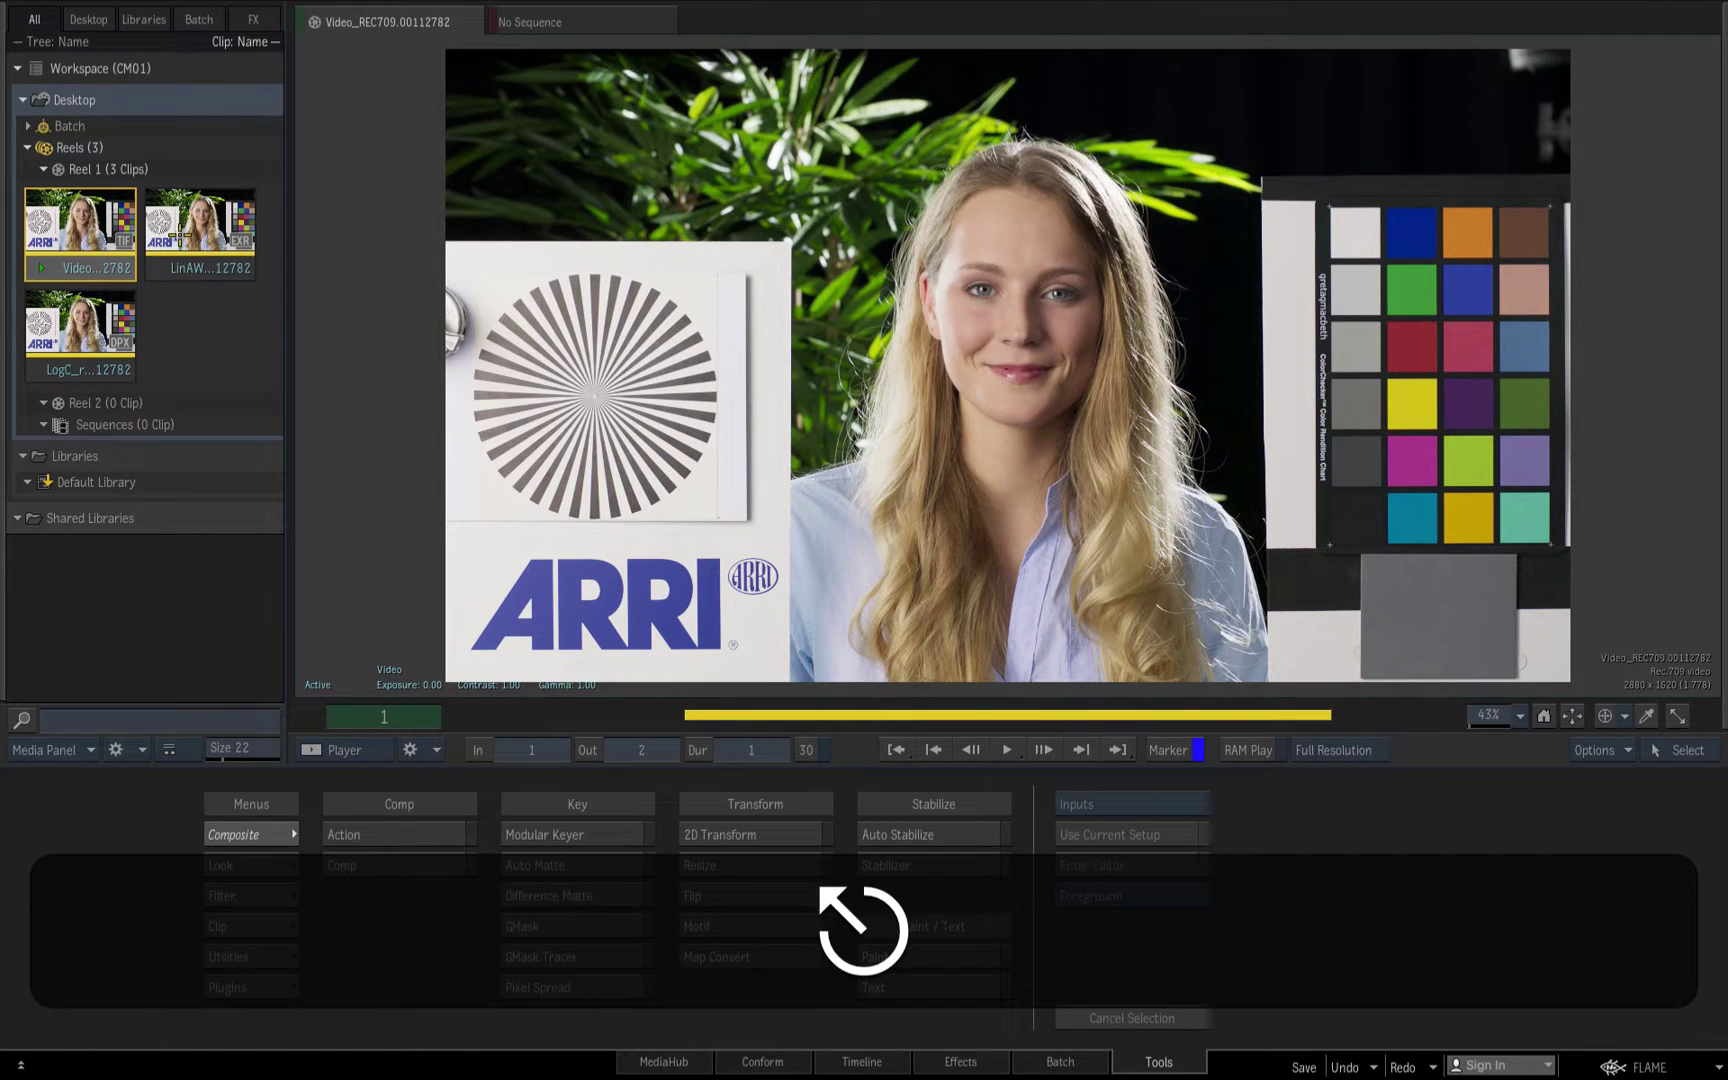
Compare the Video_REC709, LinAWG_Isabella and LogC_ref clips in the player with their viewing rules active
click(189, 226)
click(91, 322)
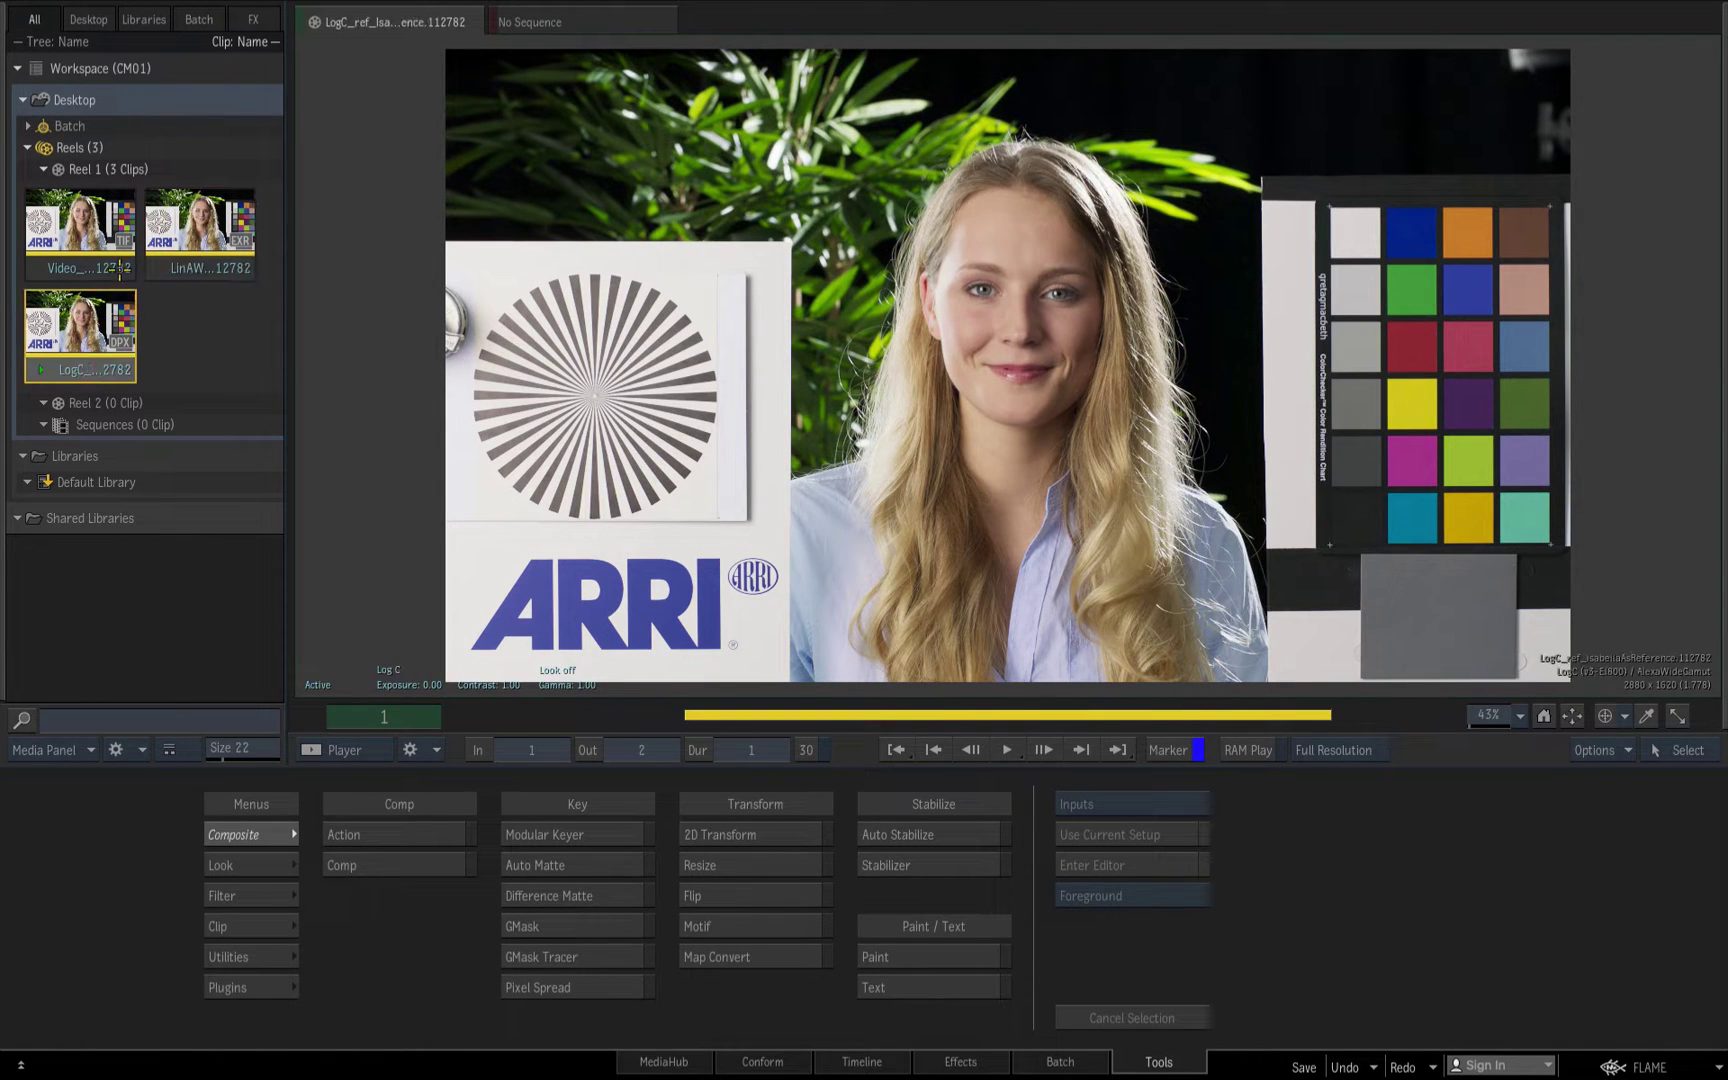
click(93, 234)
click(197, 218)
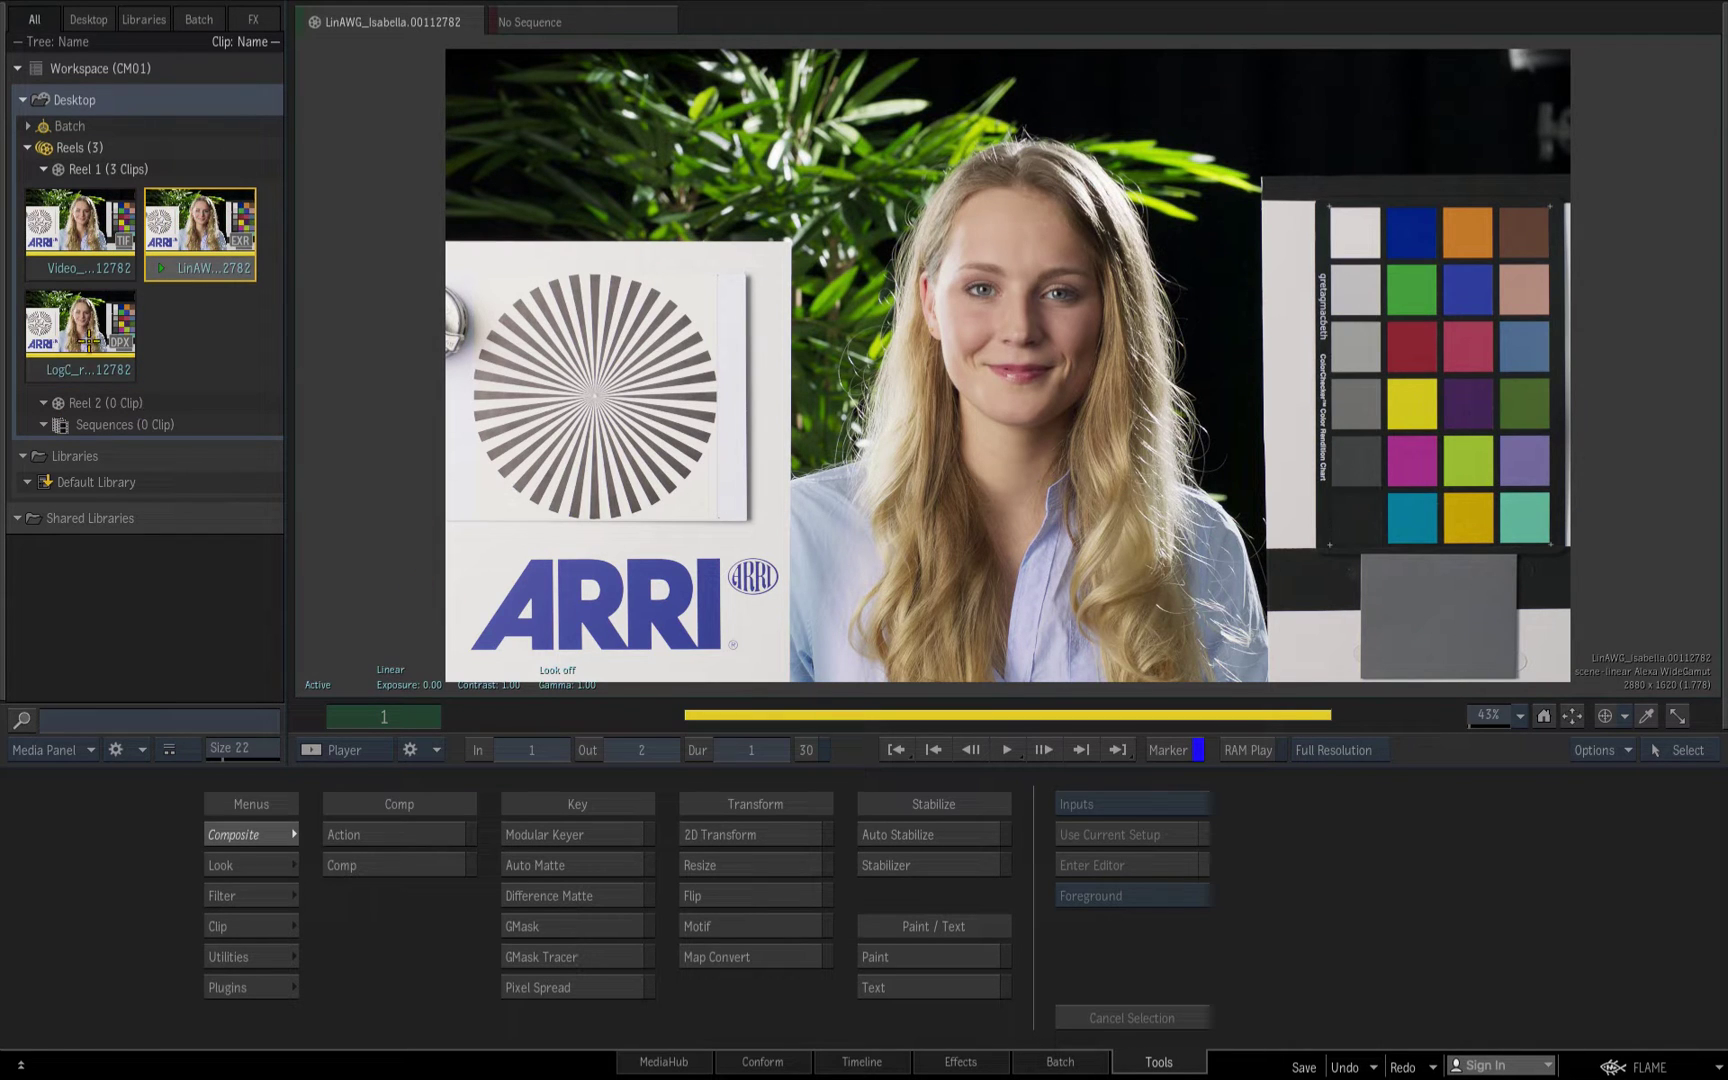
click(102, 328)
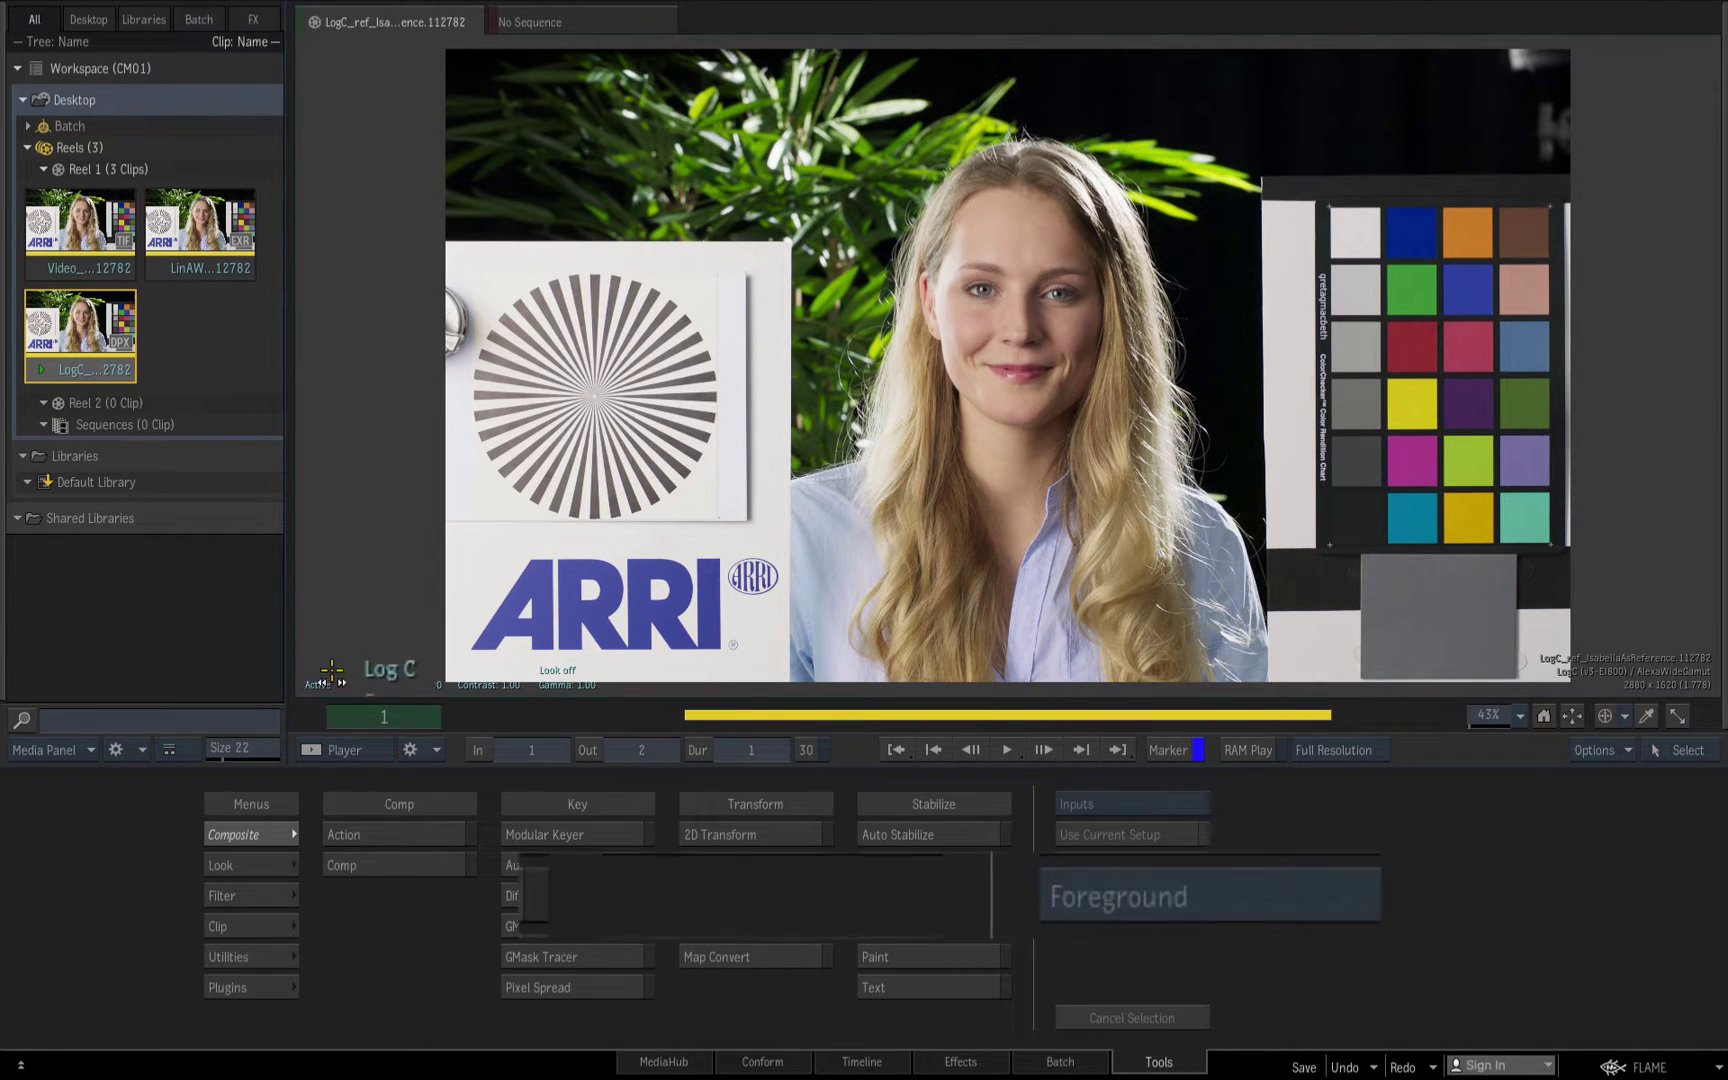
Compare the clips in the player with the viewing rules bypassed, reactivate the rules and return to the reels
click(325, 671)
click(67, 246)
click(160, 230)
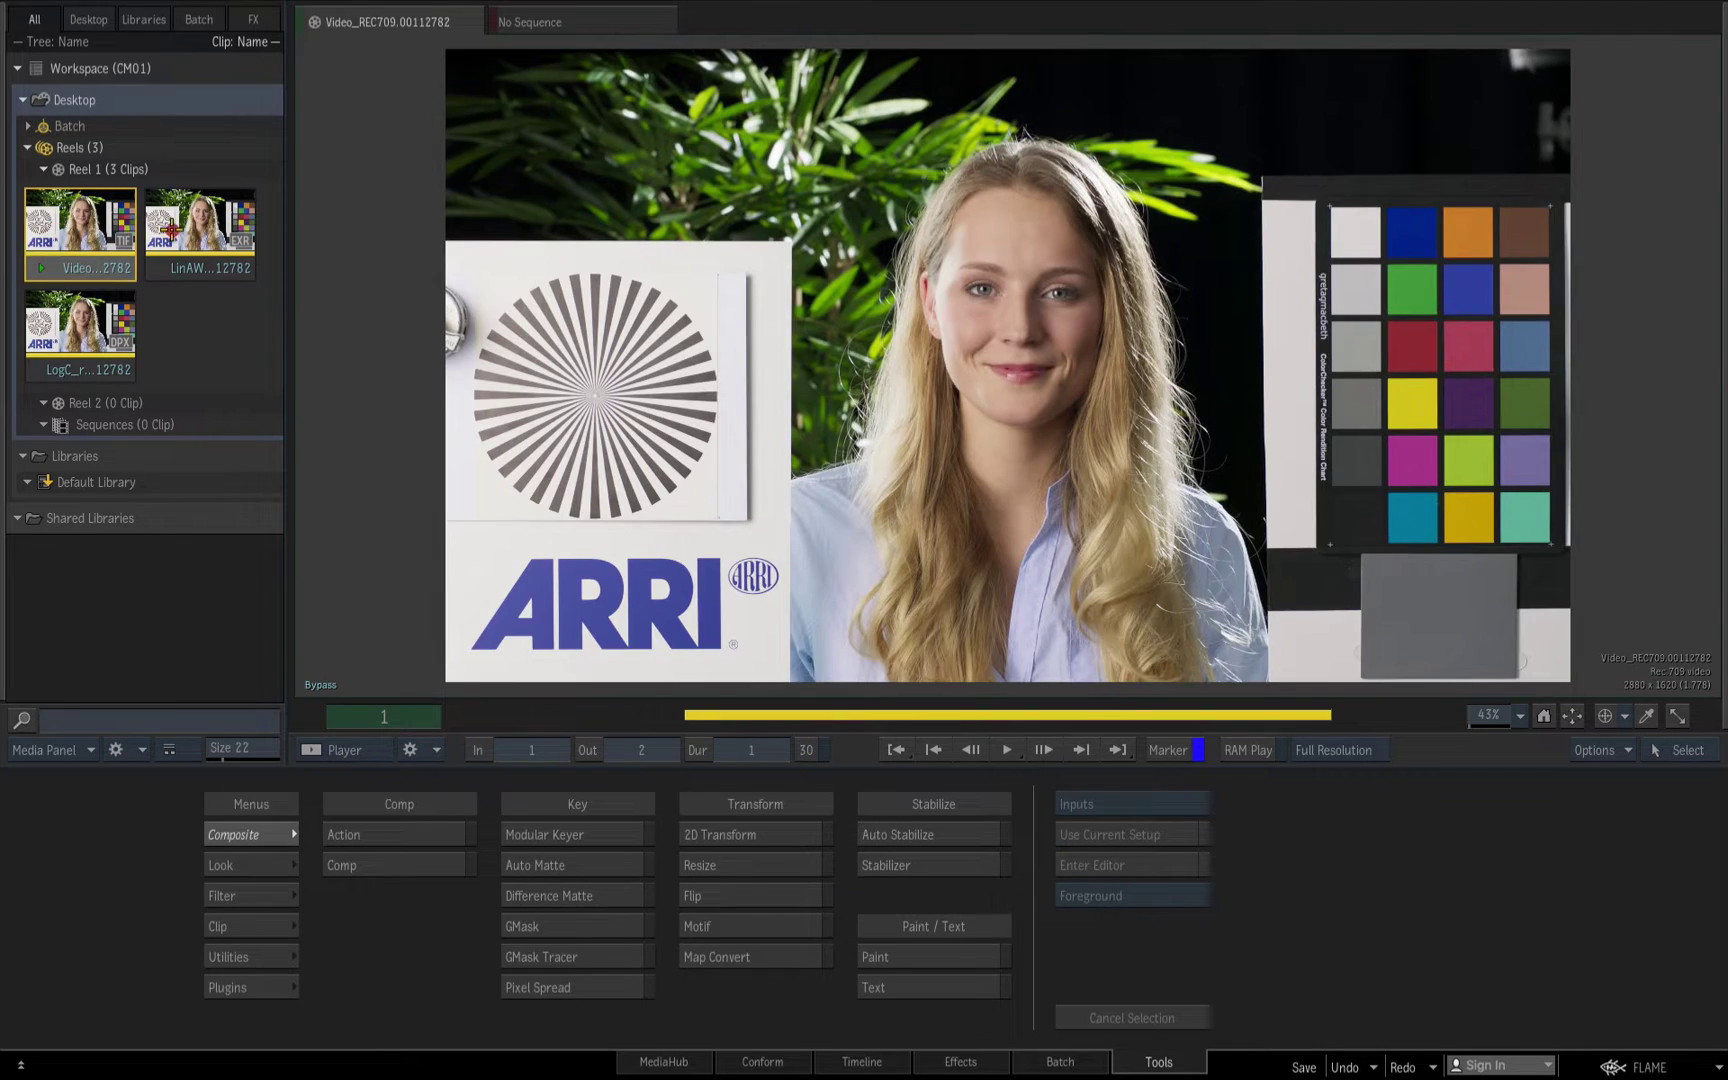
click(90, 336)
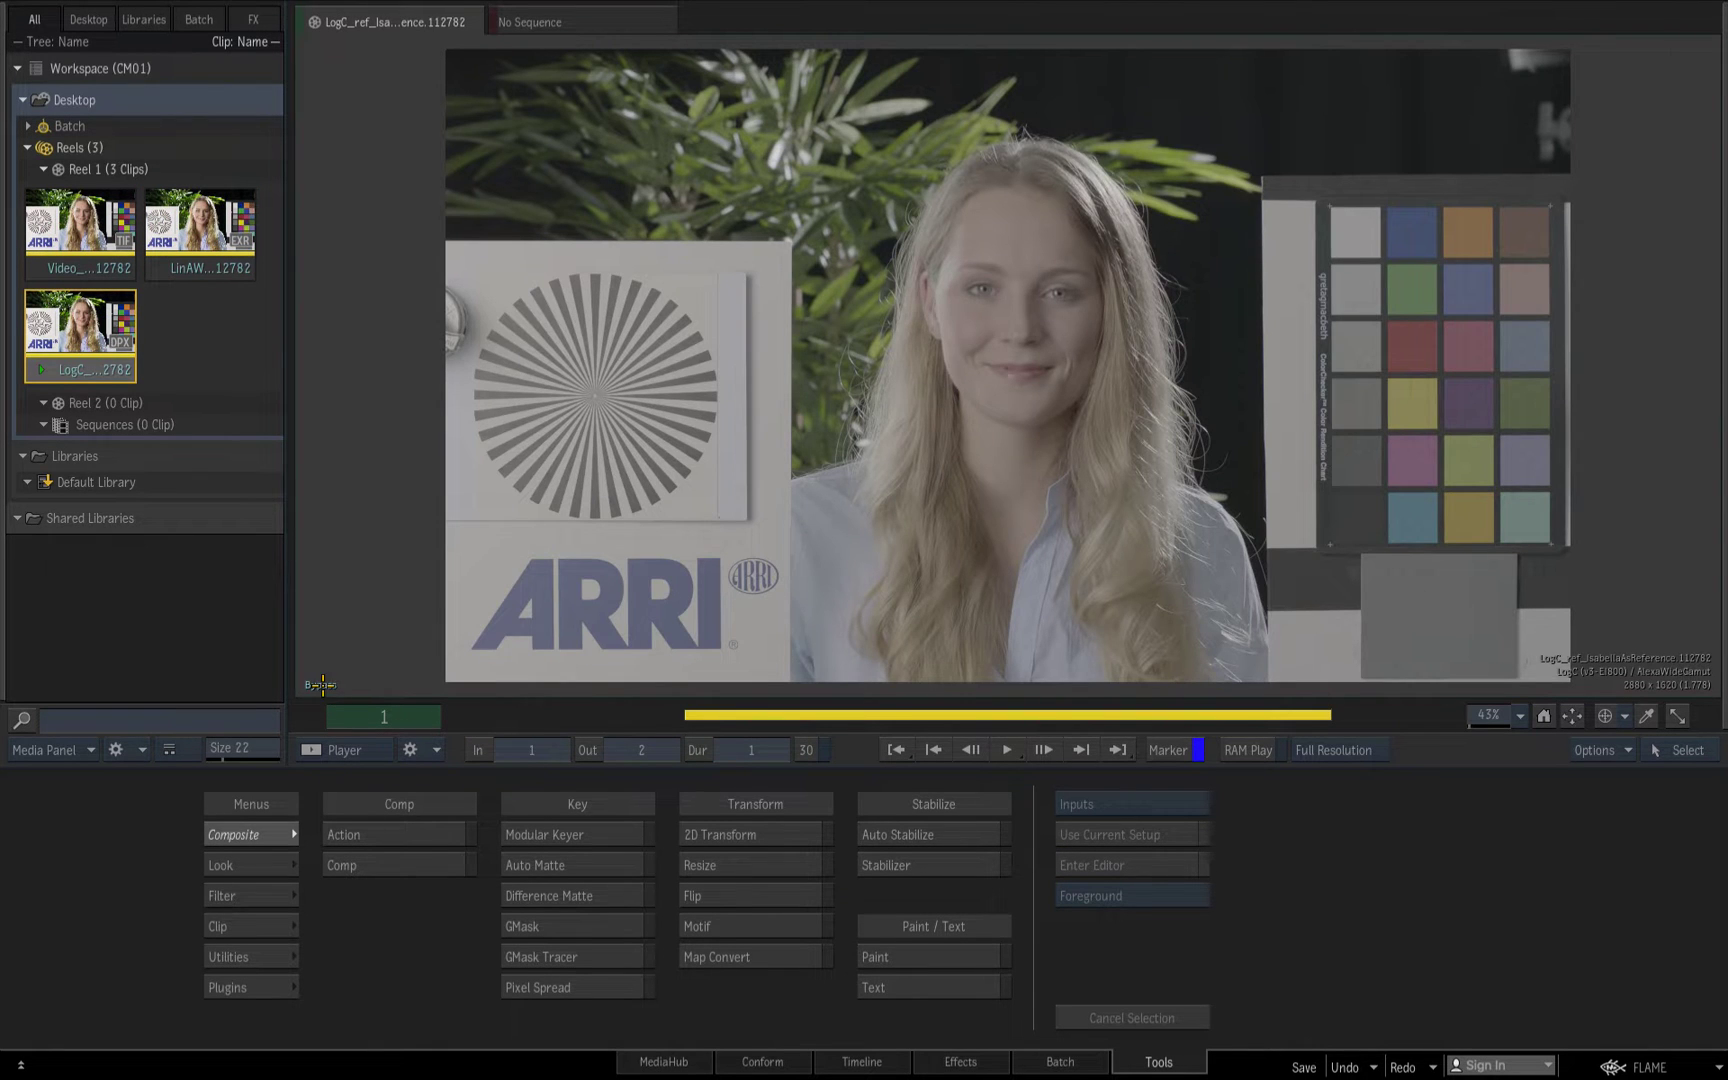
click(322, 684)
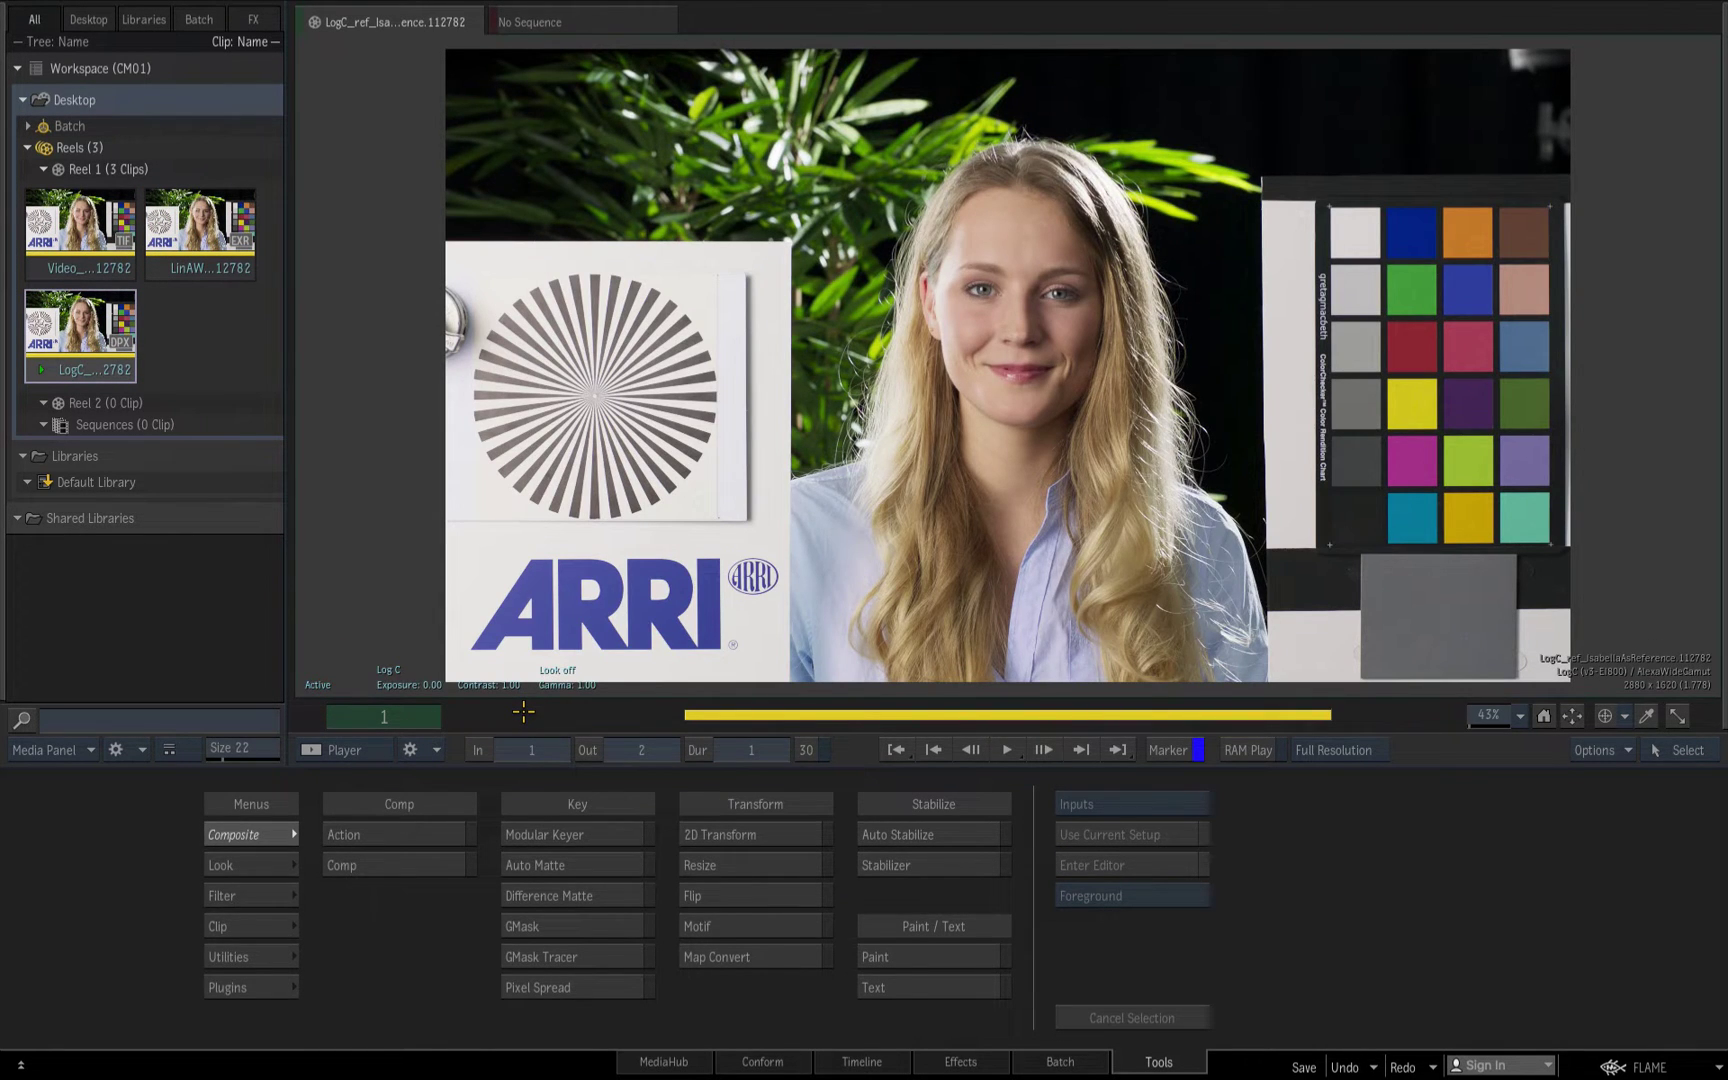
key(Escape)
Export the LogC_ref clip from Reel 1 as a DPX (10-bit) file sequence to the Export folder
drag(466, 155, 863, 155)
drag(1440, 138, 1238, 143)
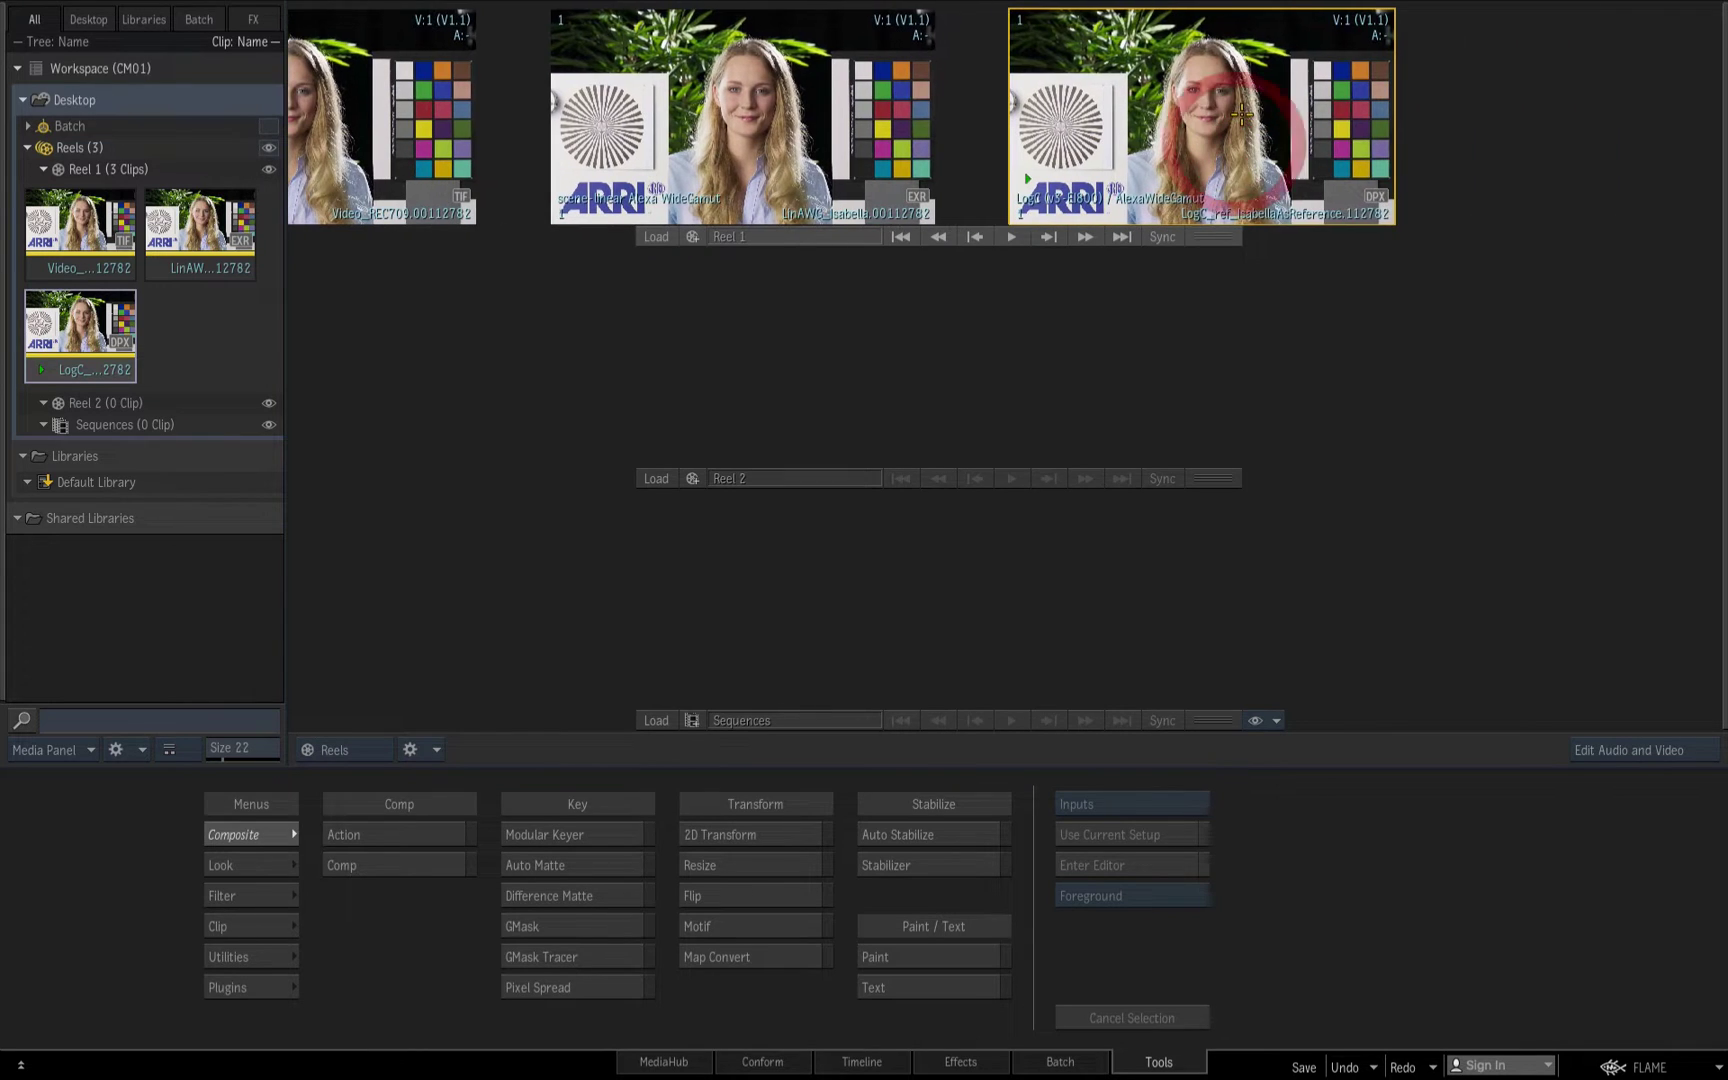
right_click(1240, 115)
click(1379, 854)
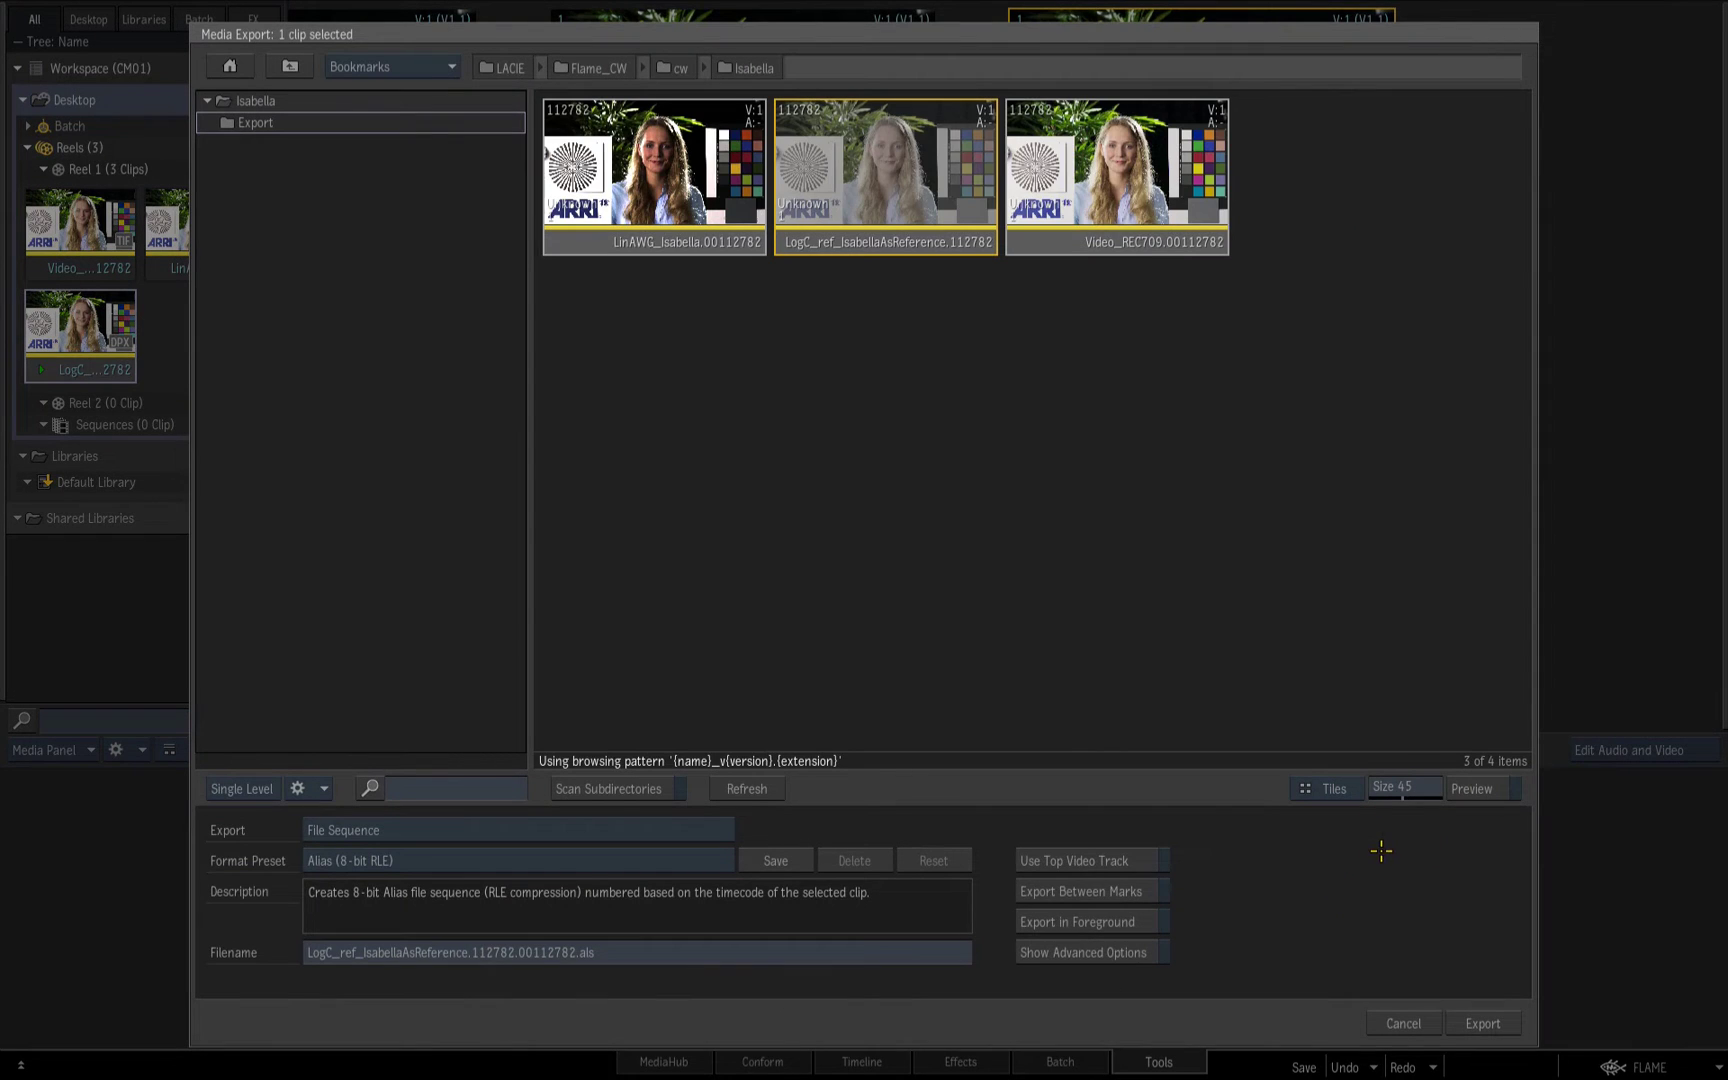
click(340, 866)
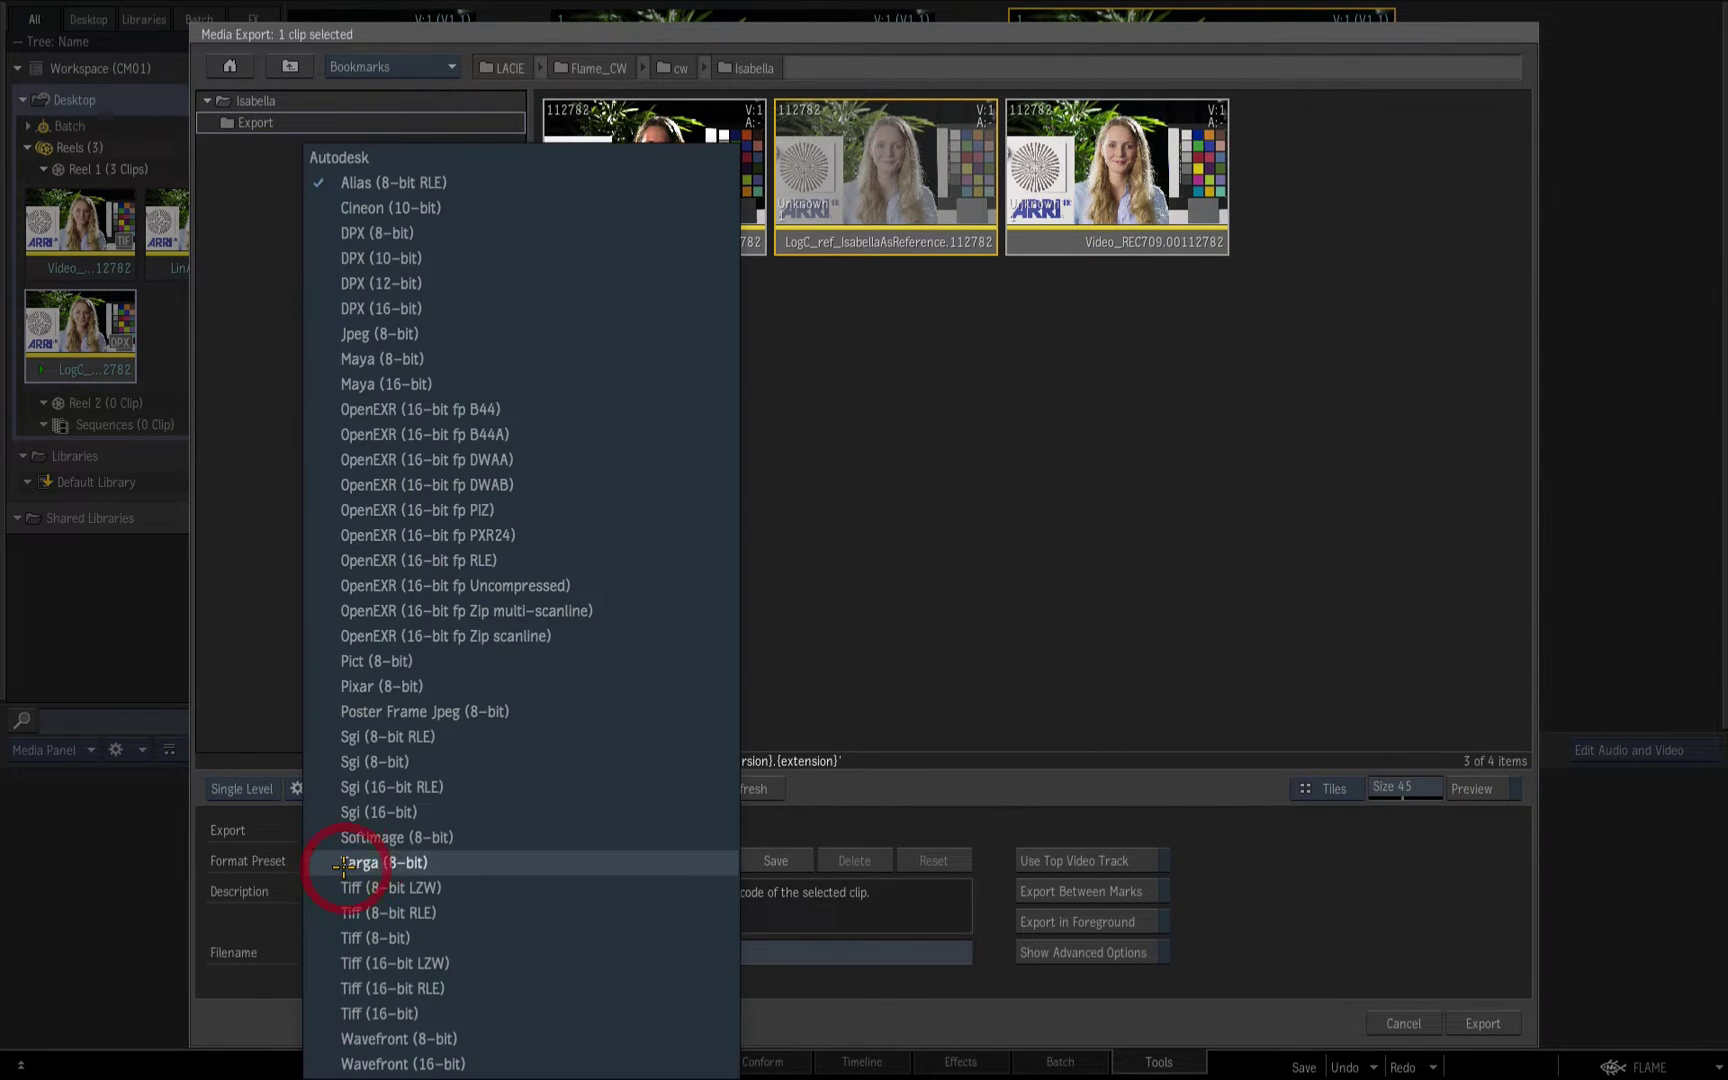
click(360, 259)
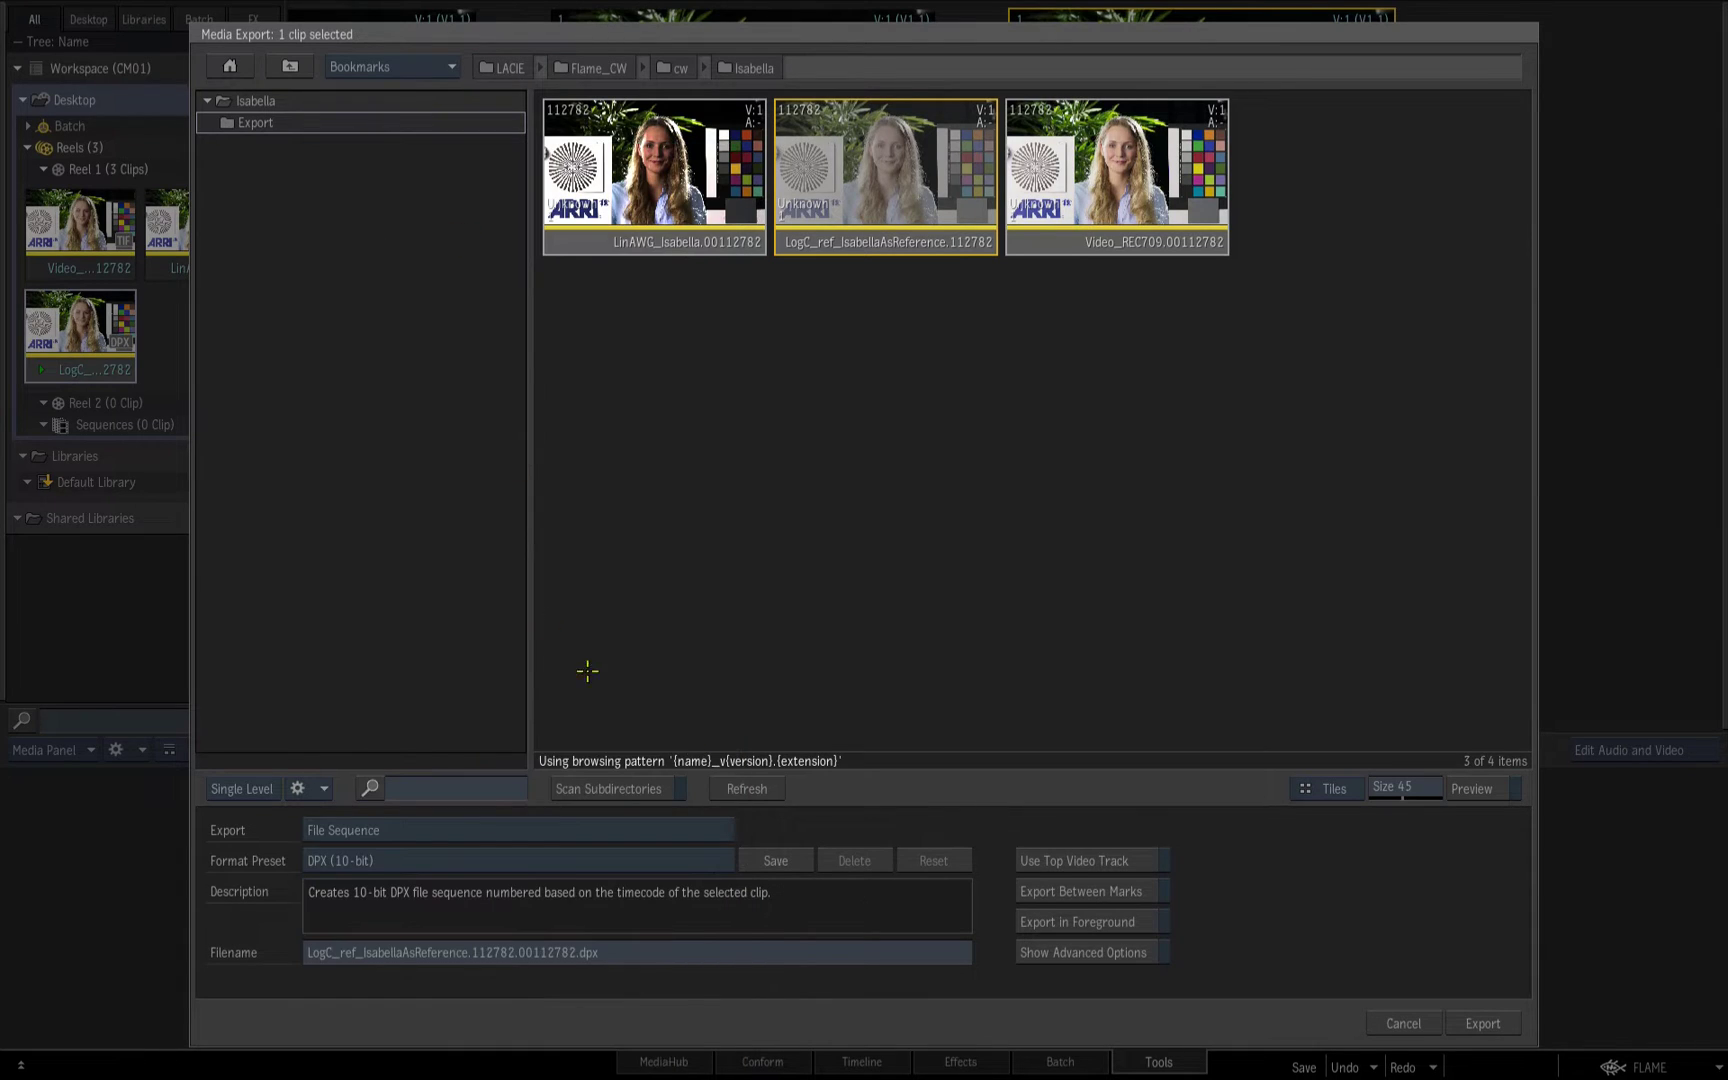
double_click(247, 122)
click(1486, 1023)
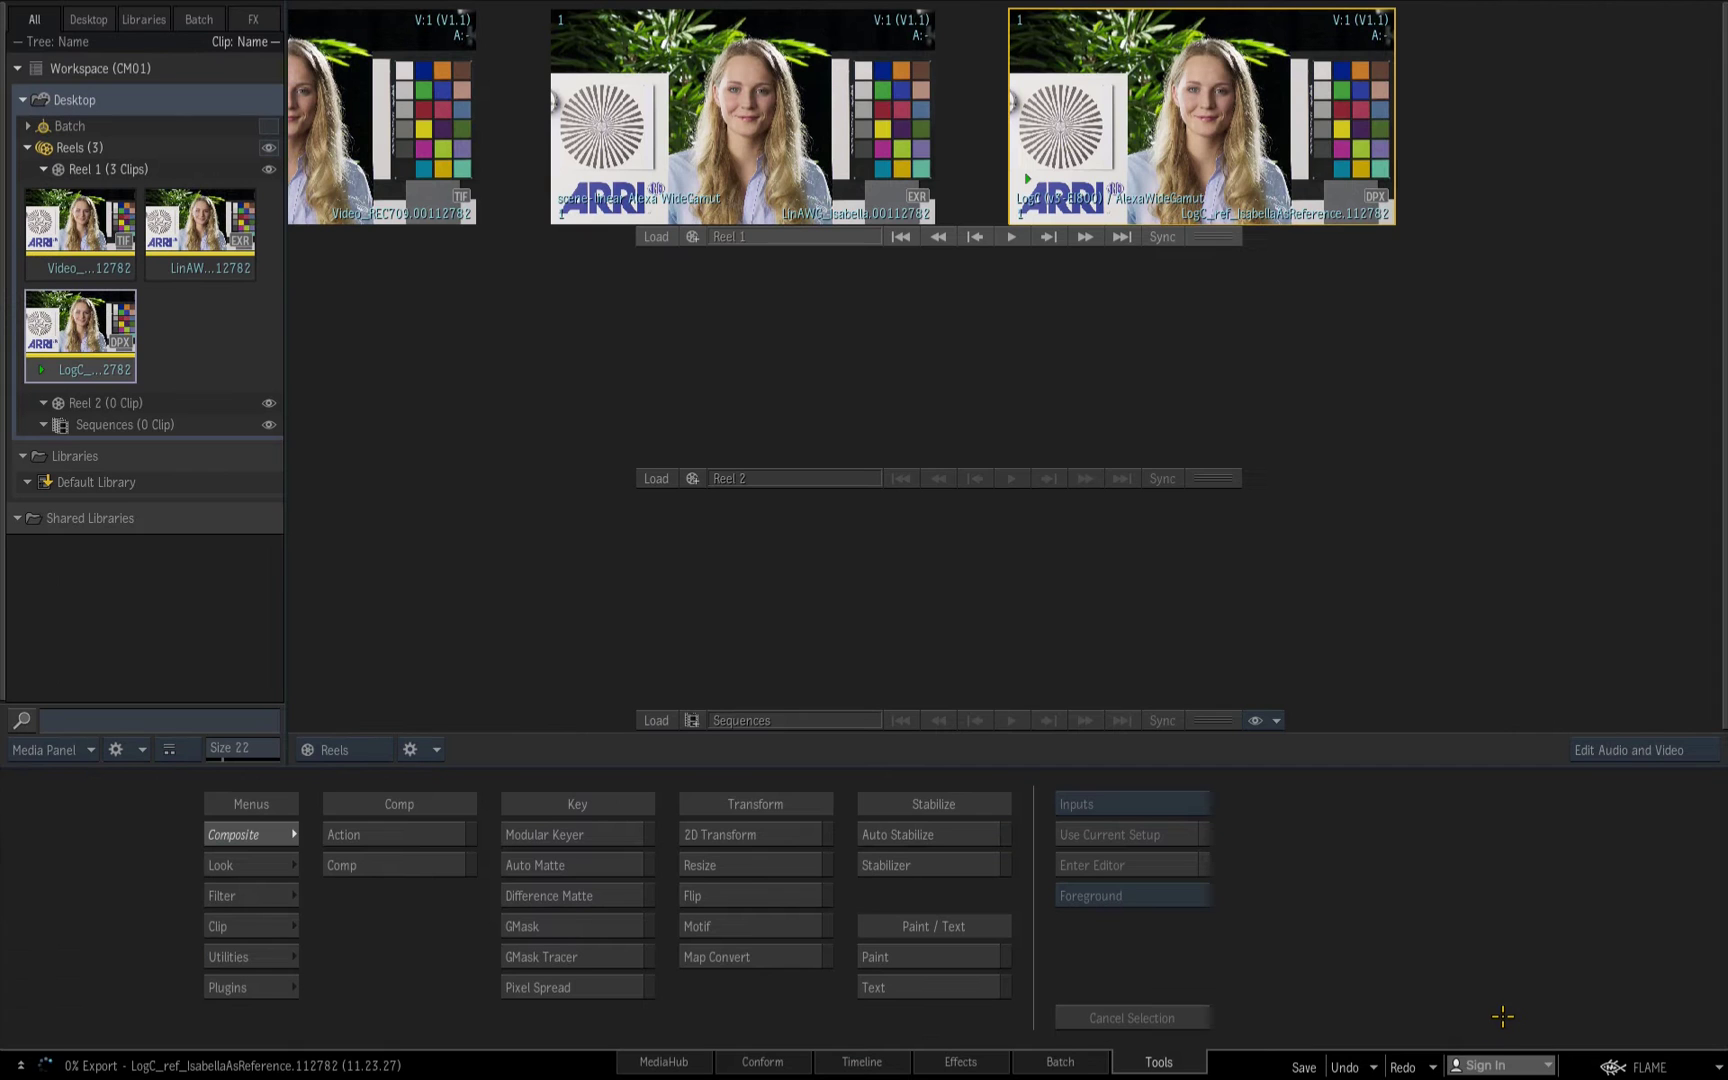
Import the exported LogC_ref DPX from the Export folder into Reel 2, view its thumbnail, and delete the imported clip
right_click(1005, 386)
click(1095, 937)
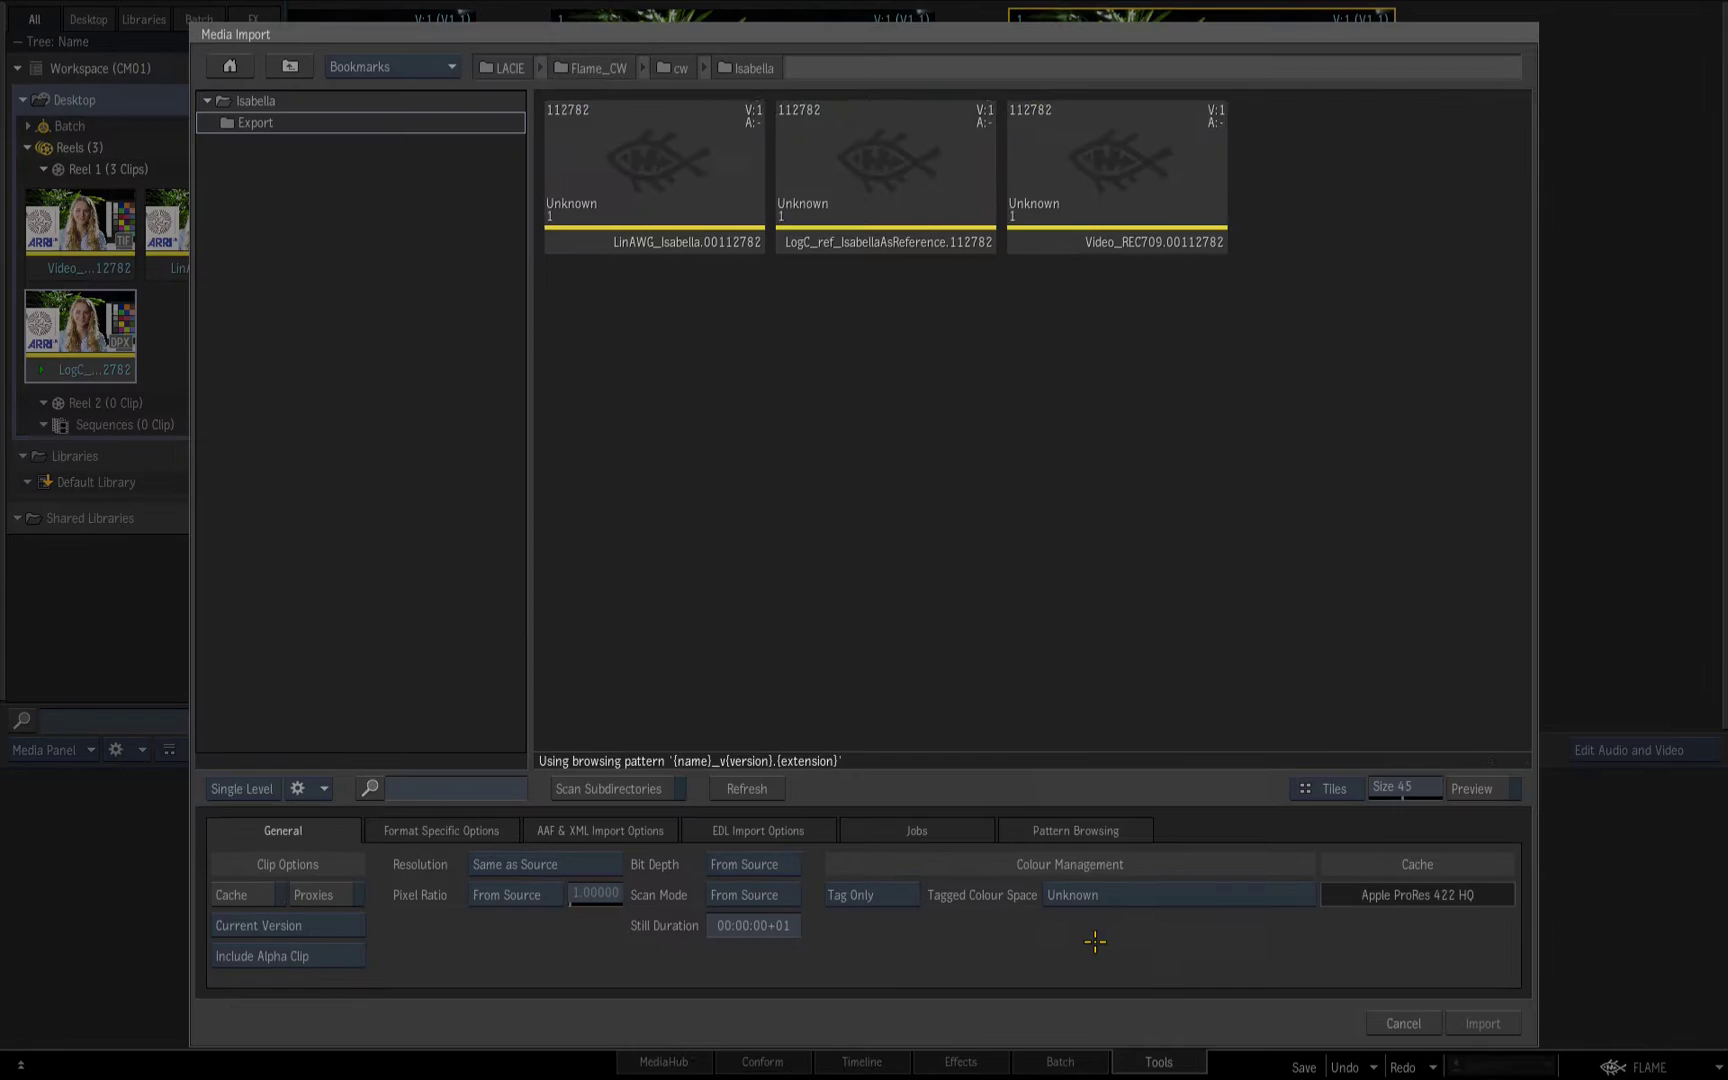
double_click(243, 122)
click(687, 162)
click(1479, 789)
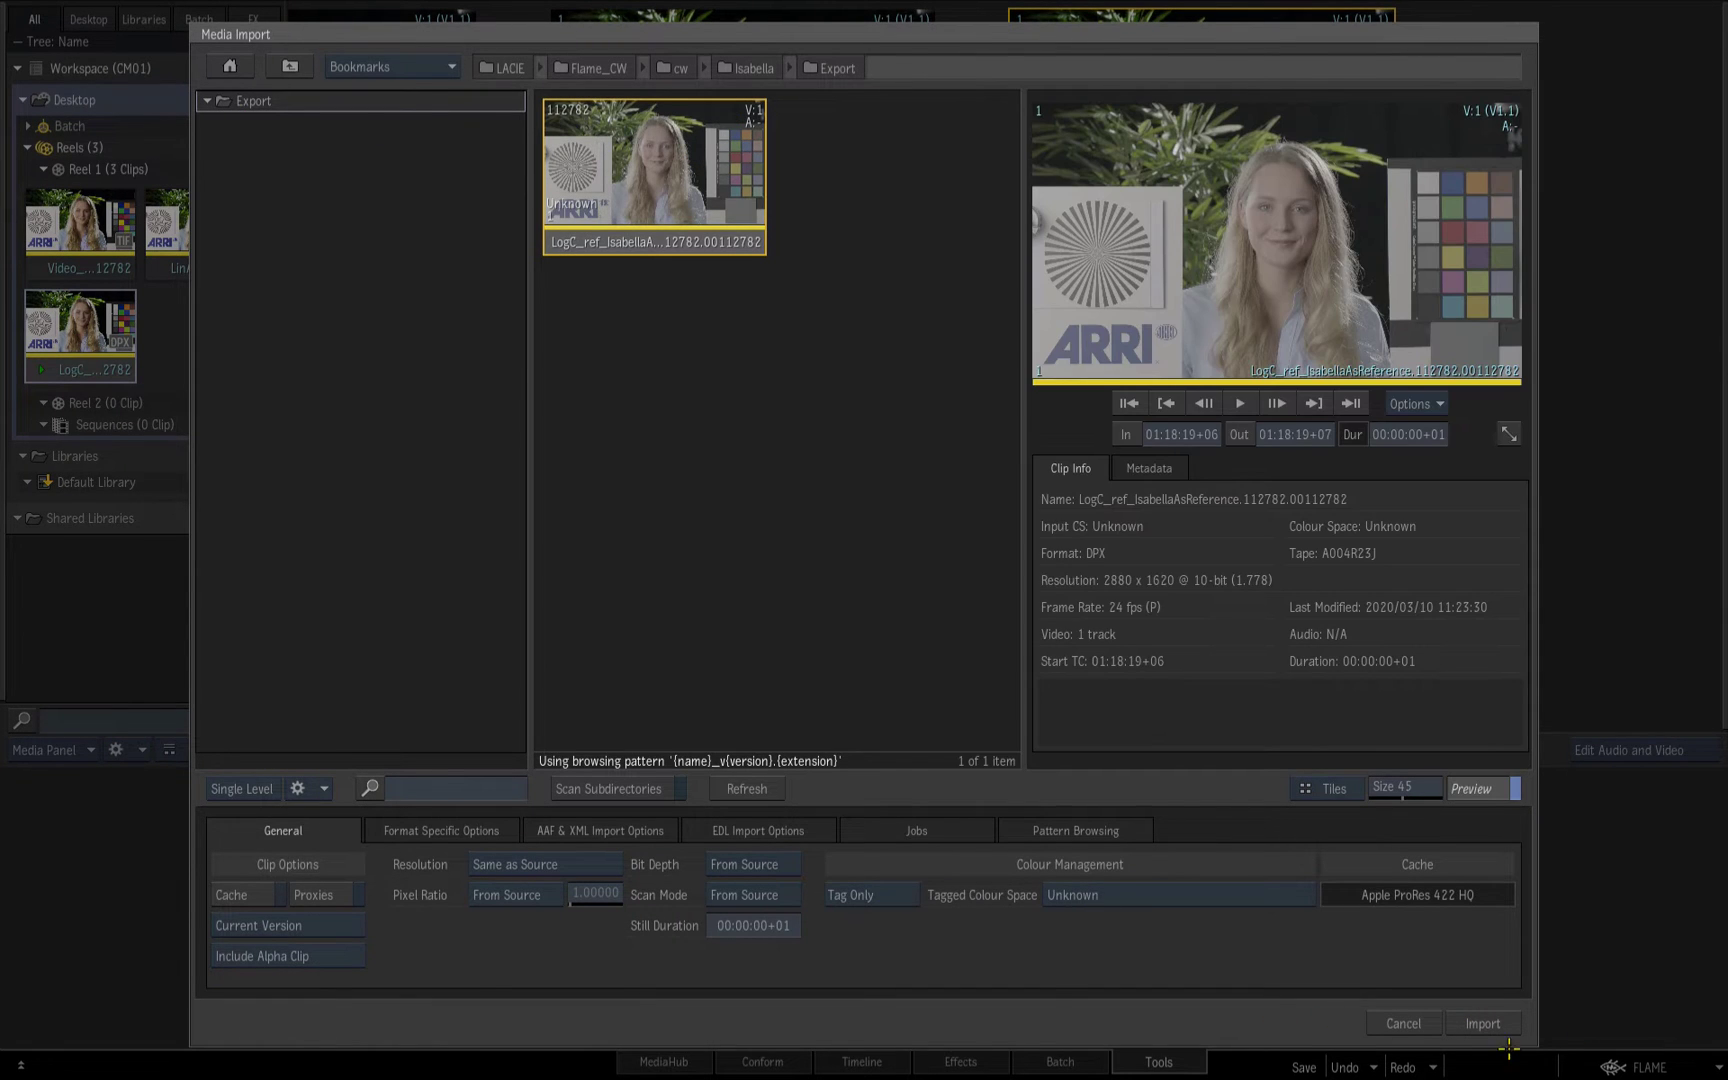
click(1483, 1023)
drag(1032, 360, 1256, 361)
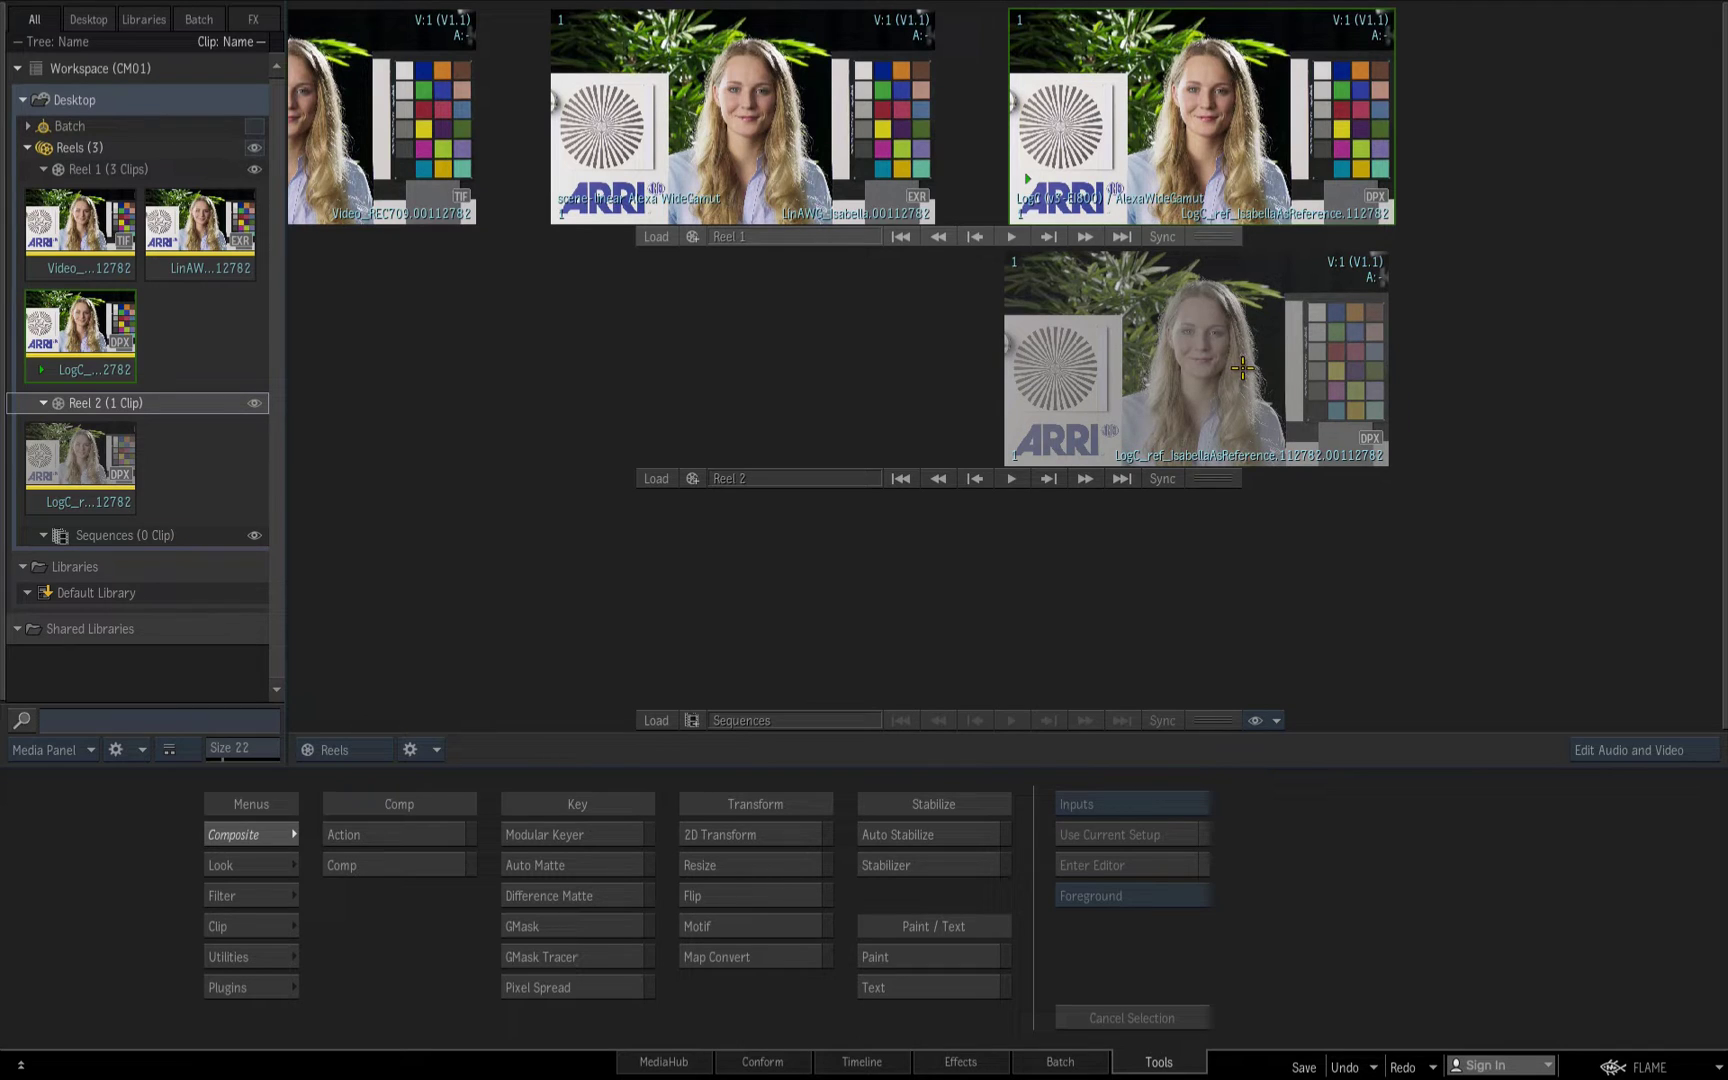
key(Delete)
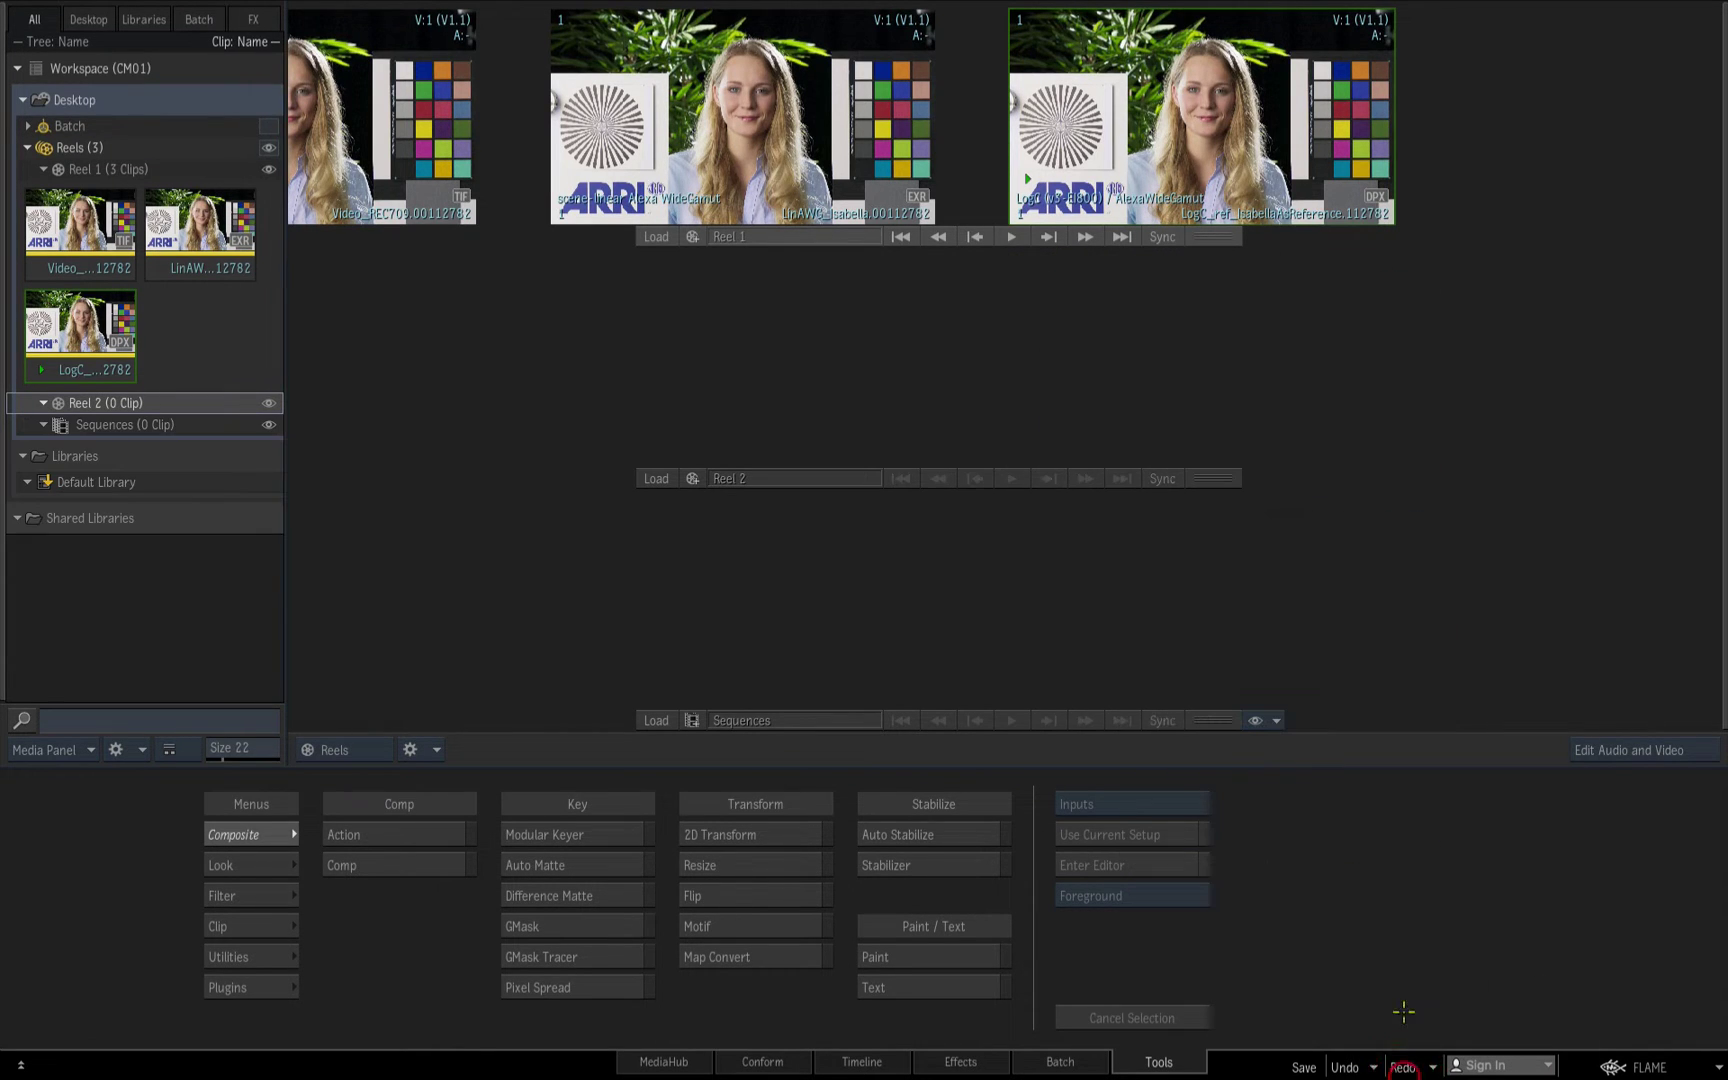
Reopen the media export for the LogC_ref clip and delete the previous DPX from the Export folder
right_click(1208, 158)
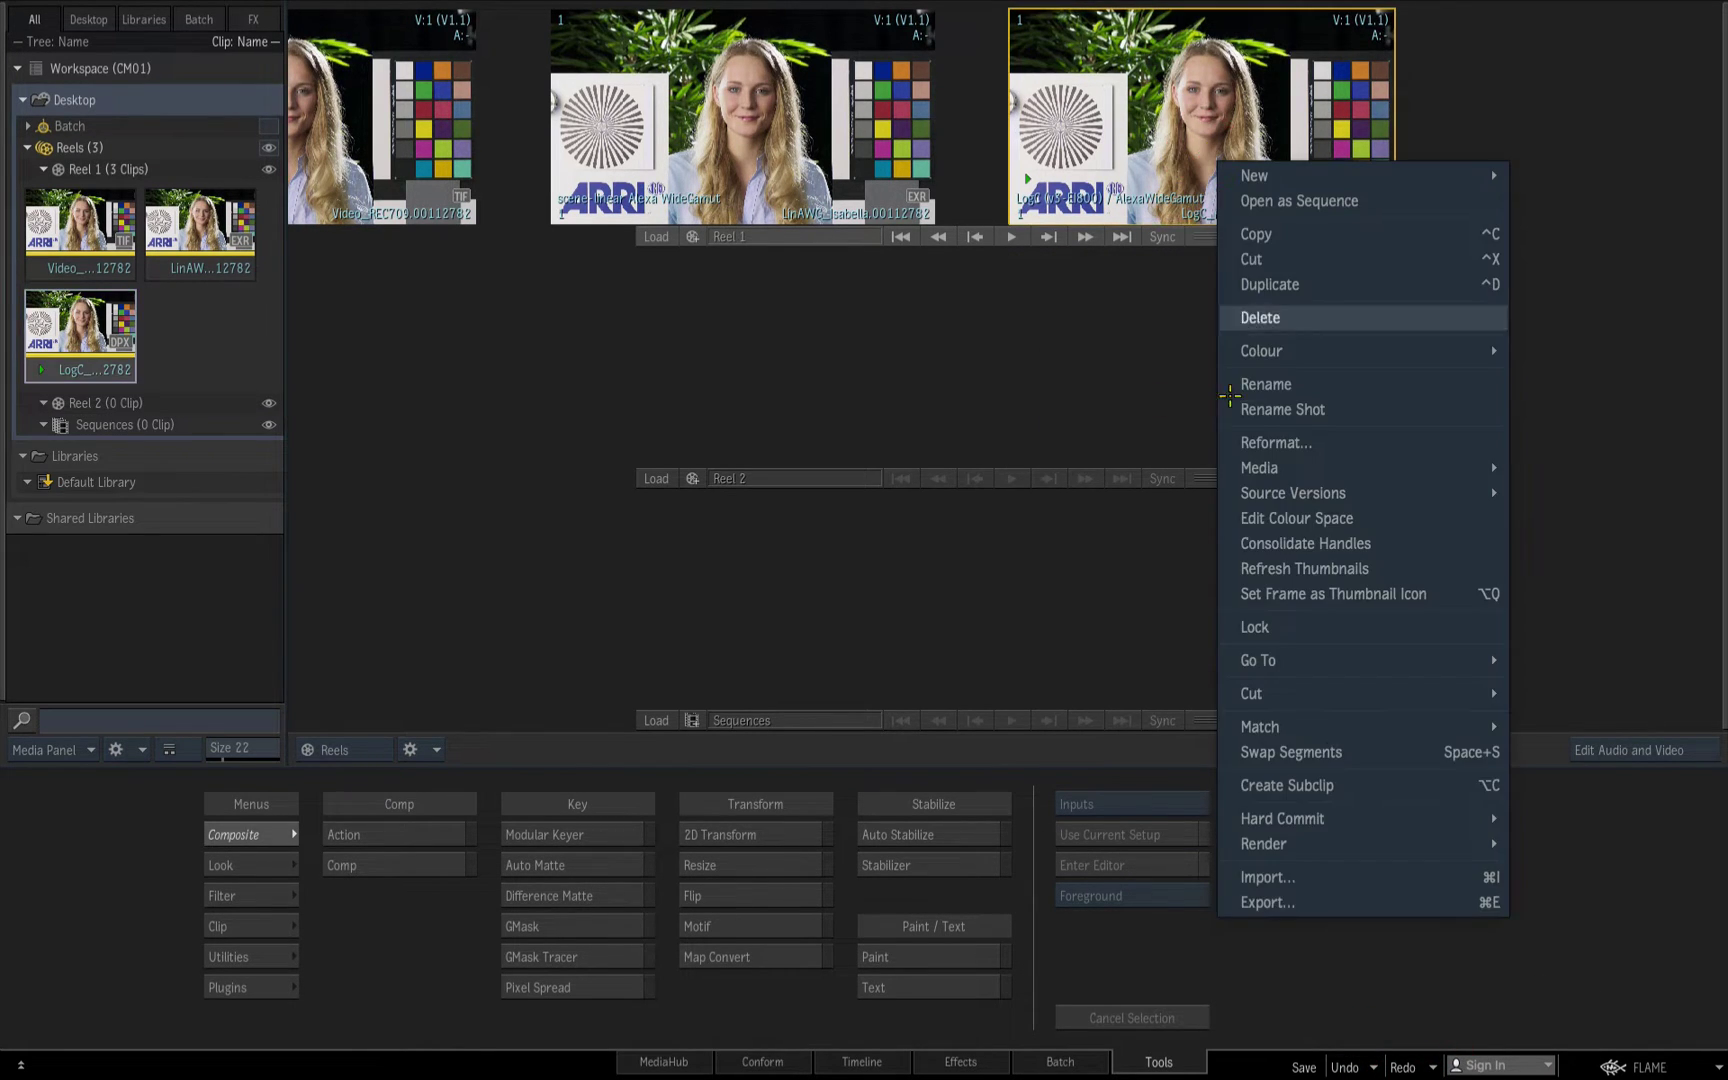
click(1348, 902)
right_click(683, 167)
click(729, 222)
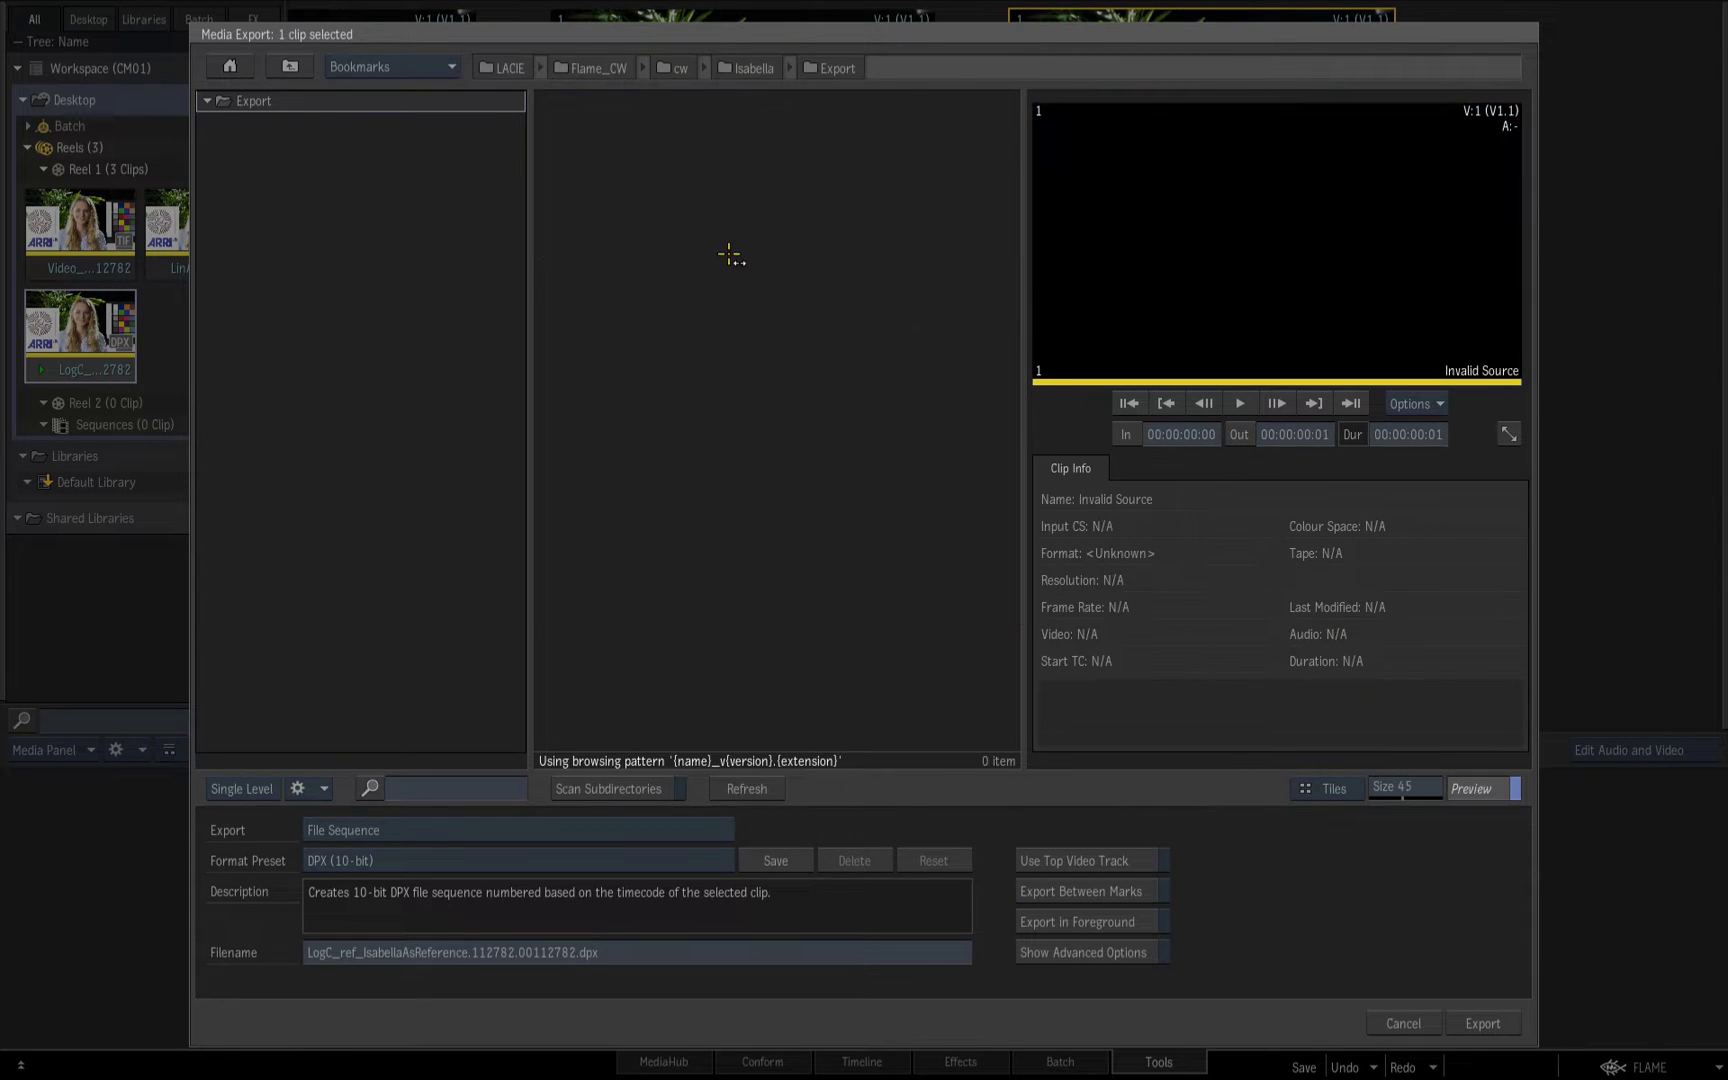
Export the LogC_ref clip as DPX with Use LUT enabled and a View Transform of From Source, From Rules, Rec.709 video
click(1054, 955)
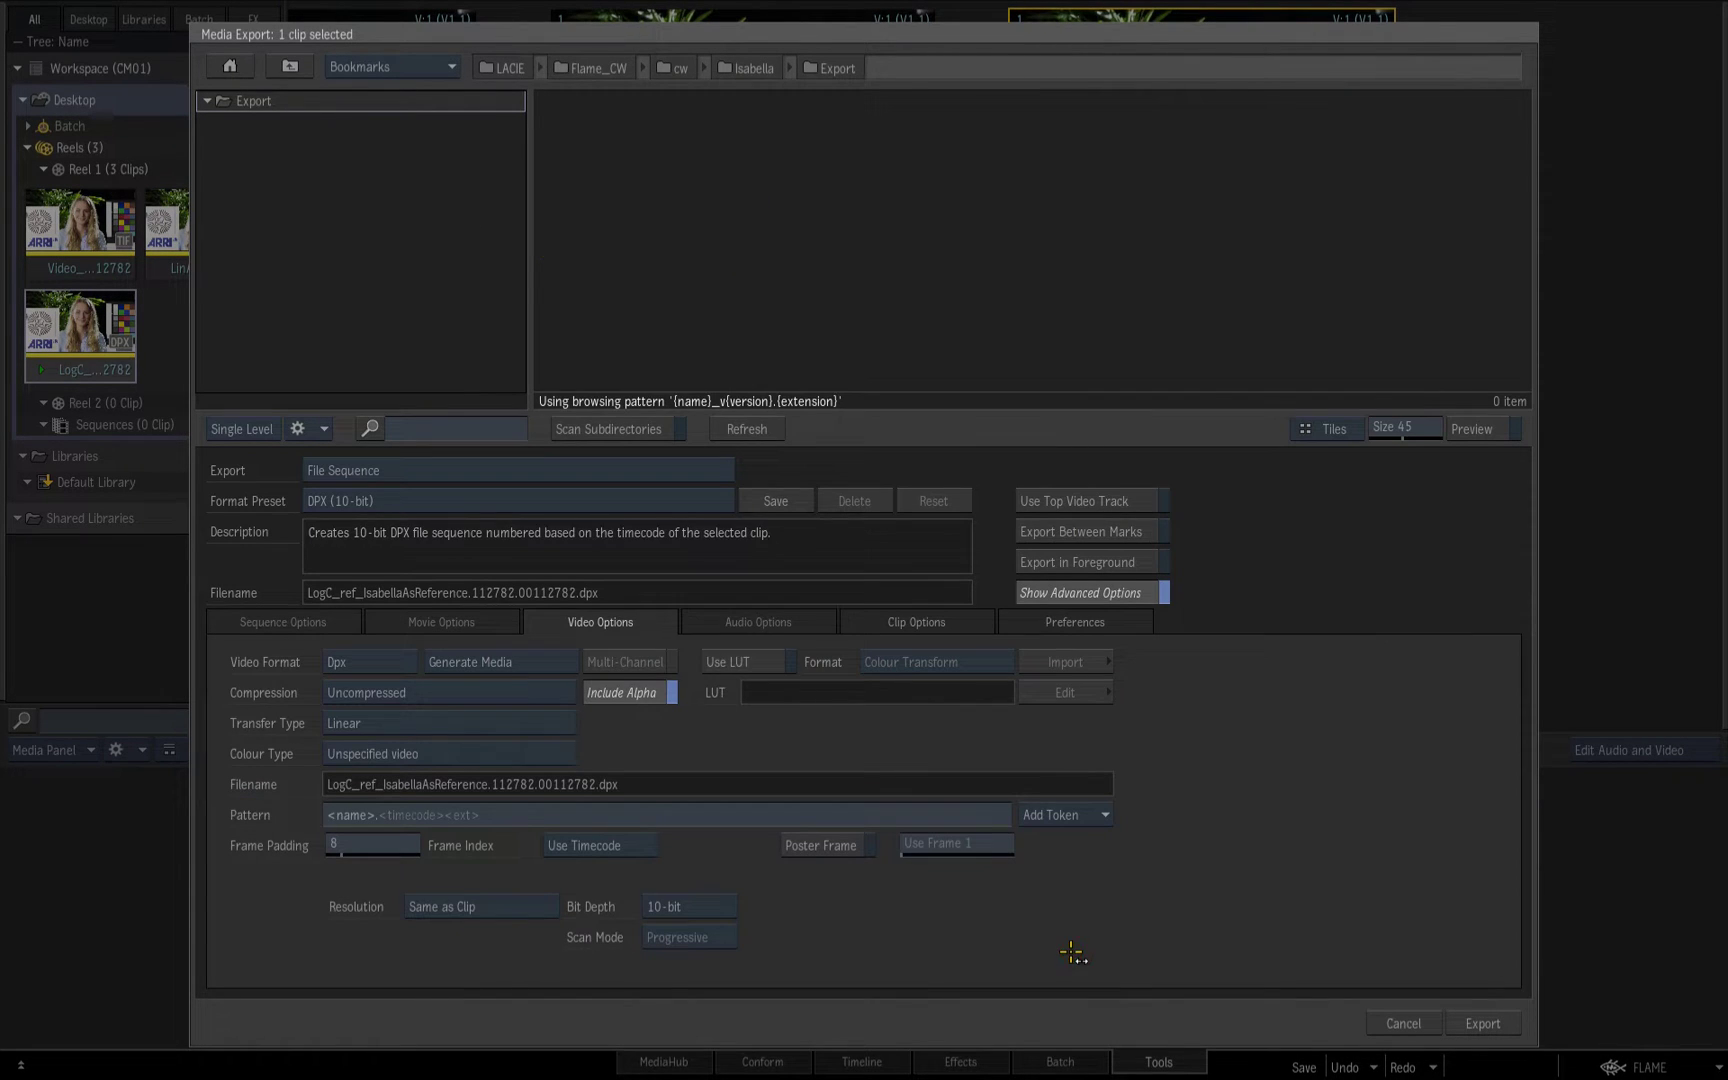
click(753, 655)
click(925, 662)
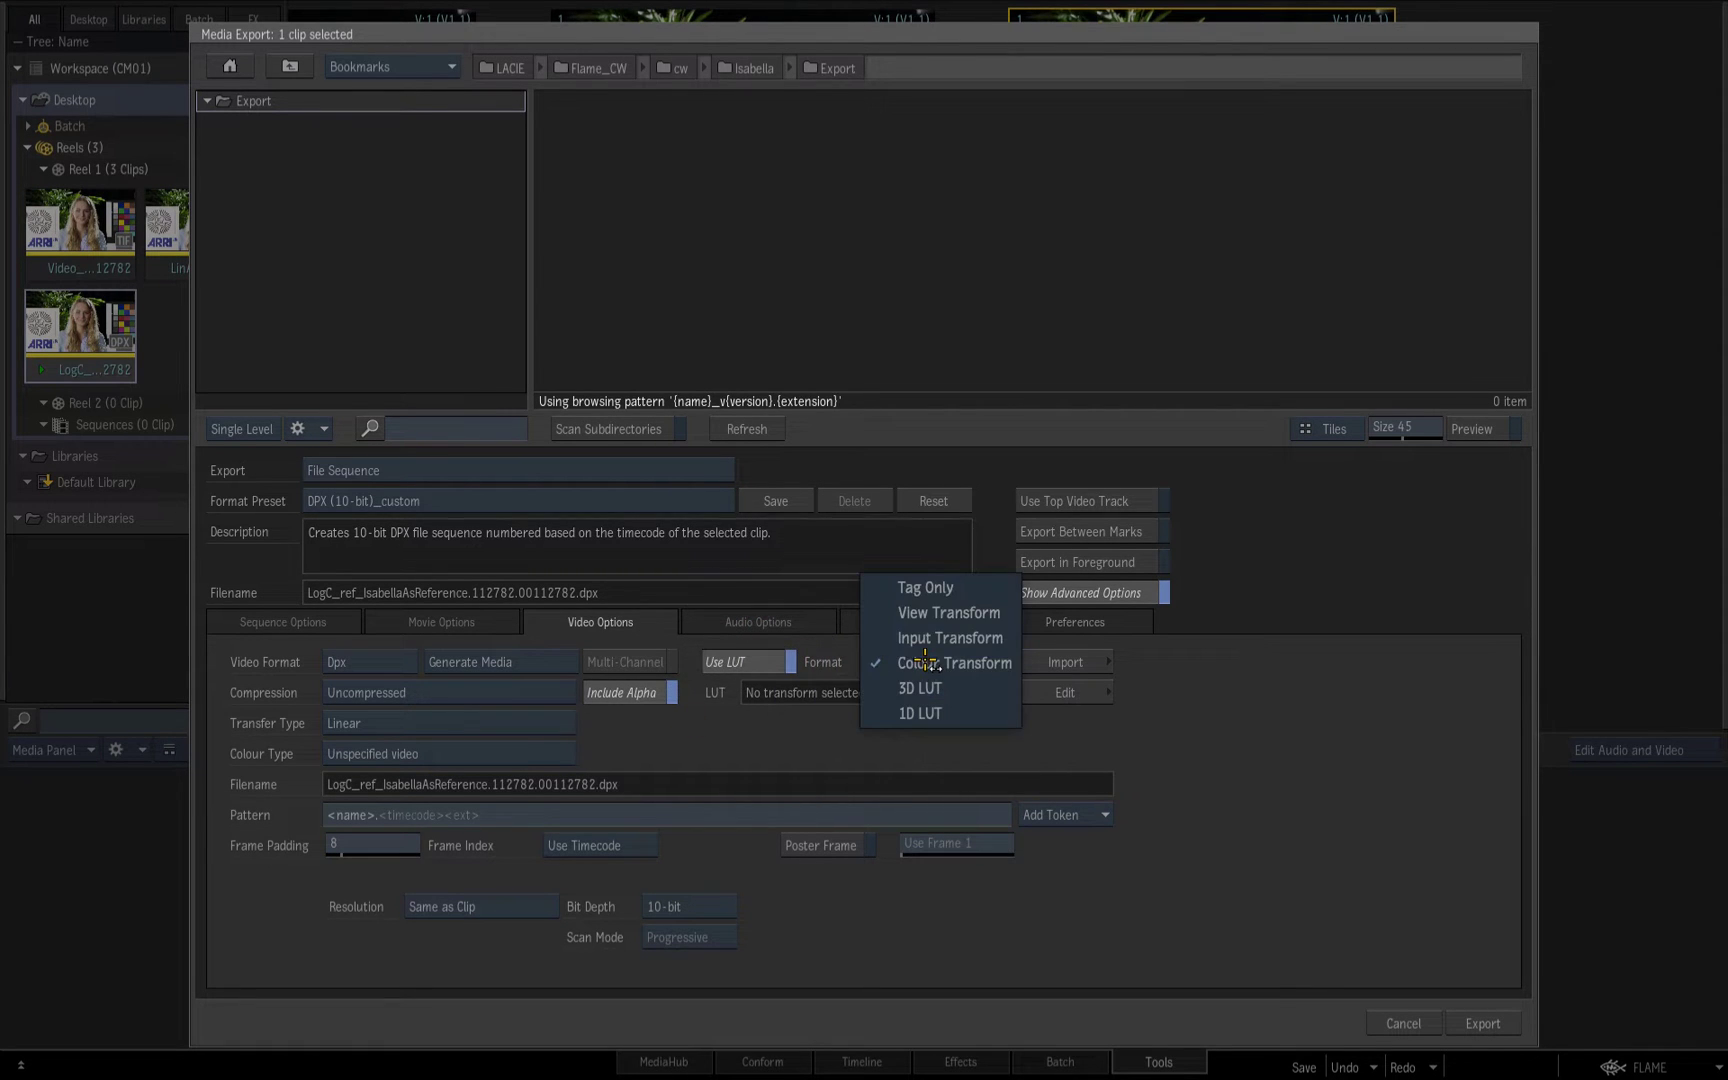
click(940, 611)
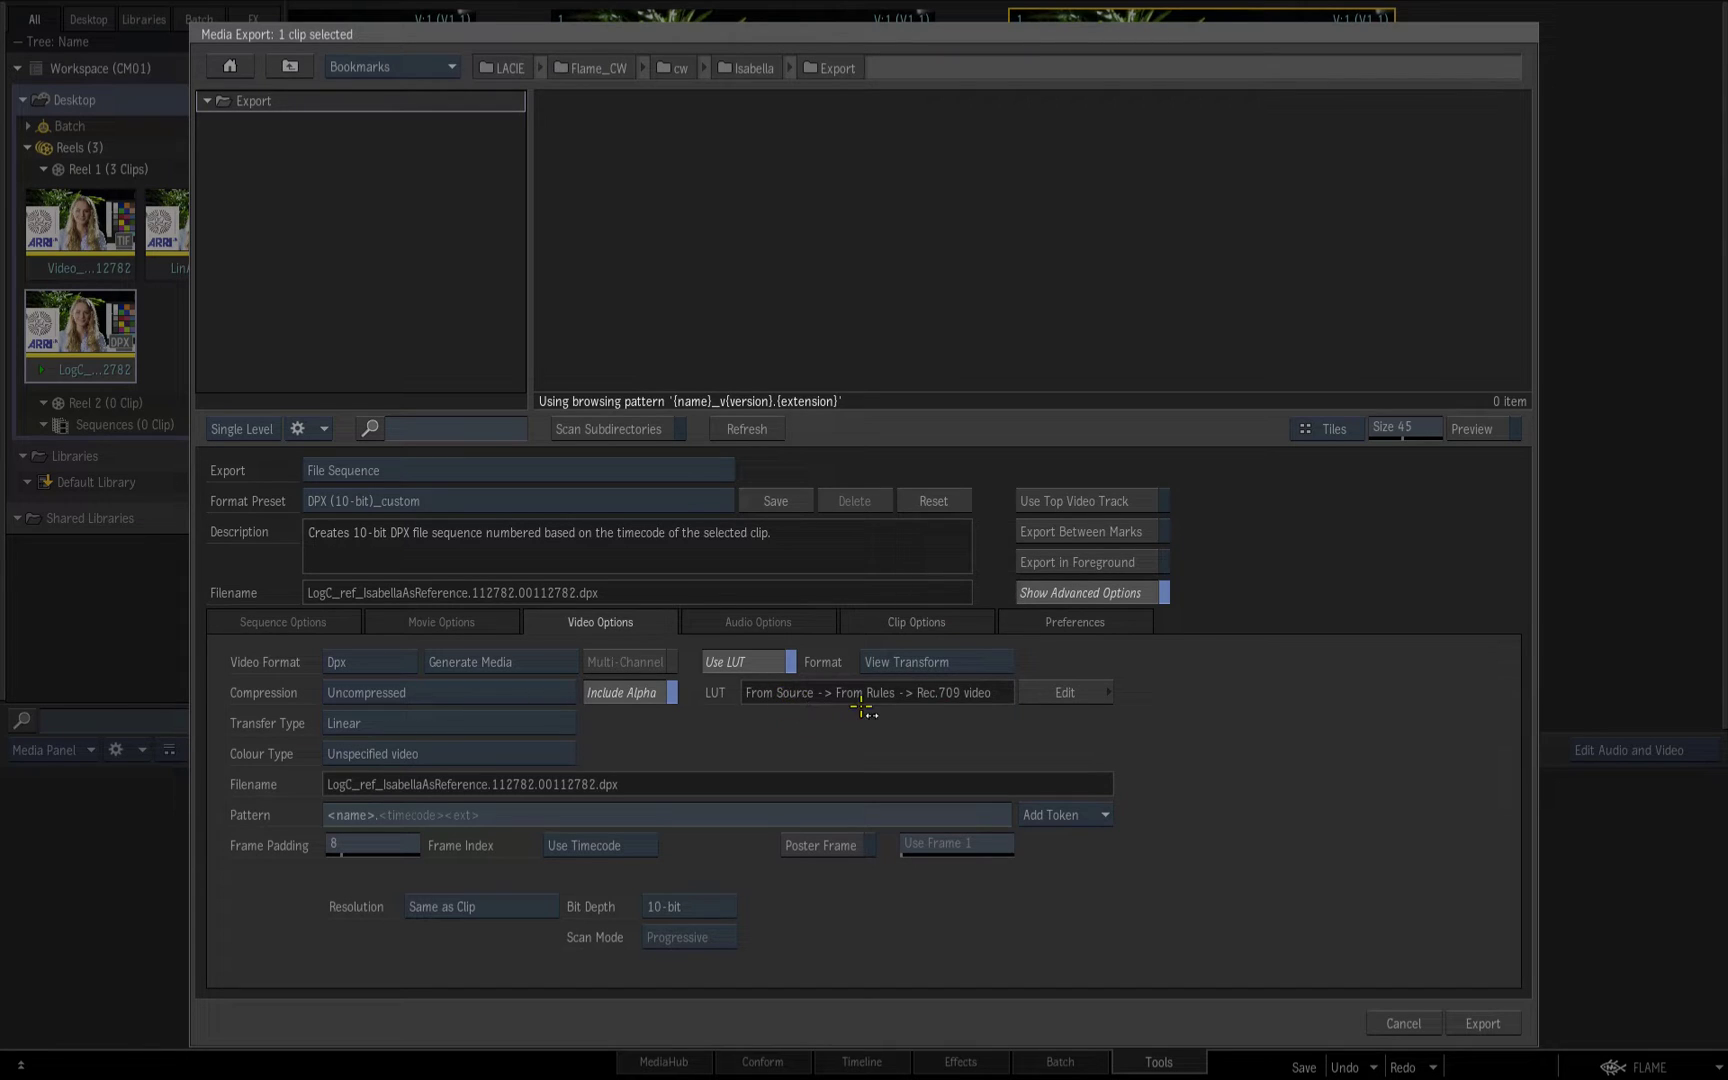
click(1064, 693)
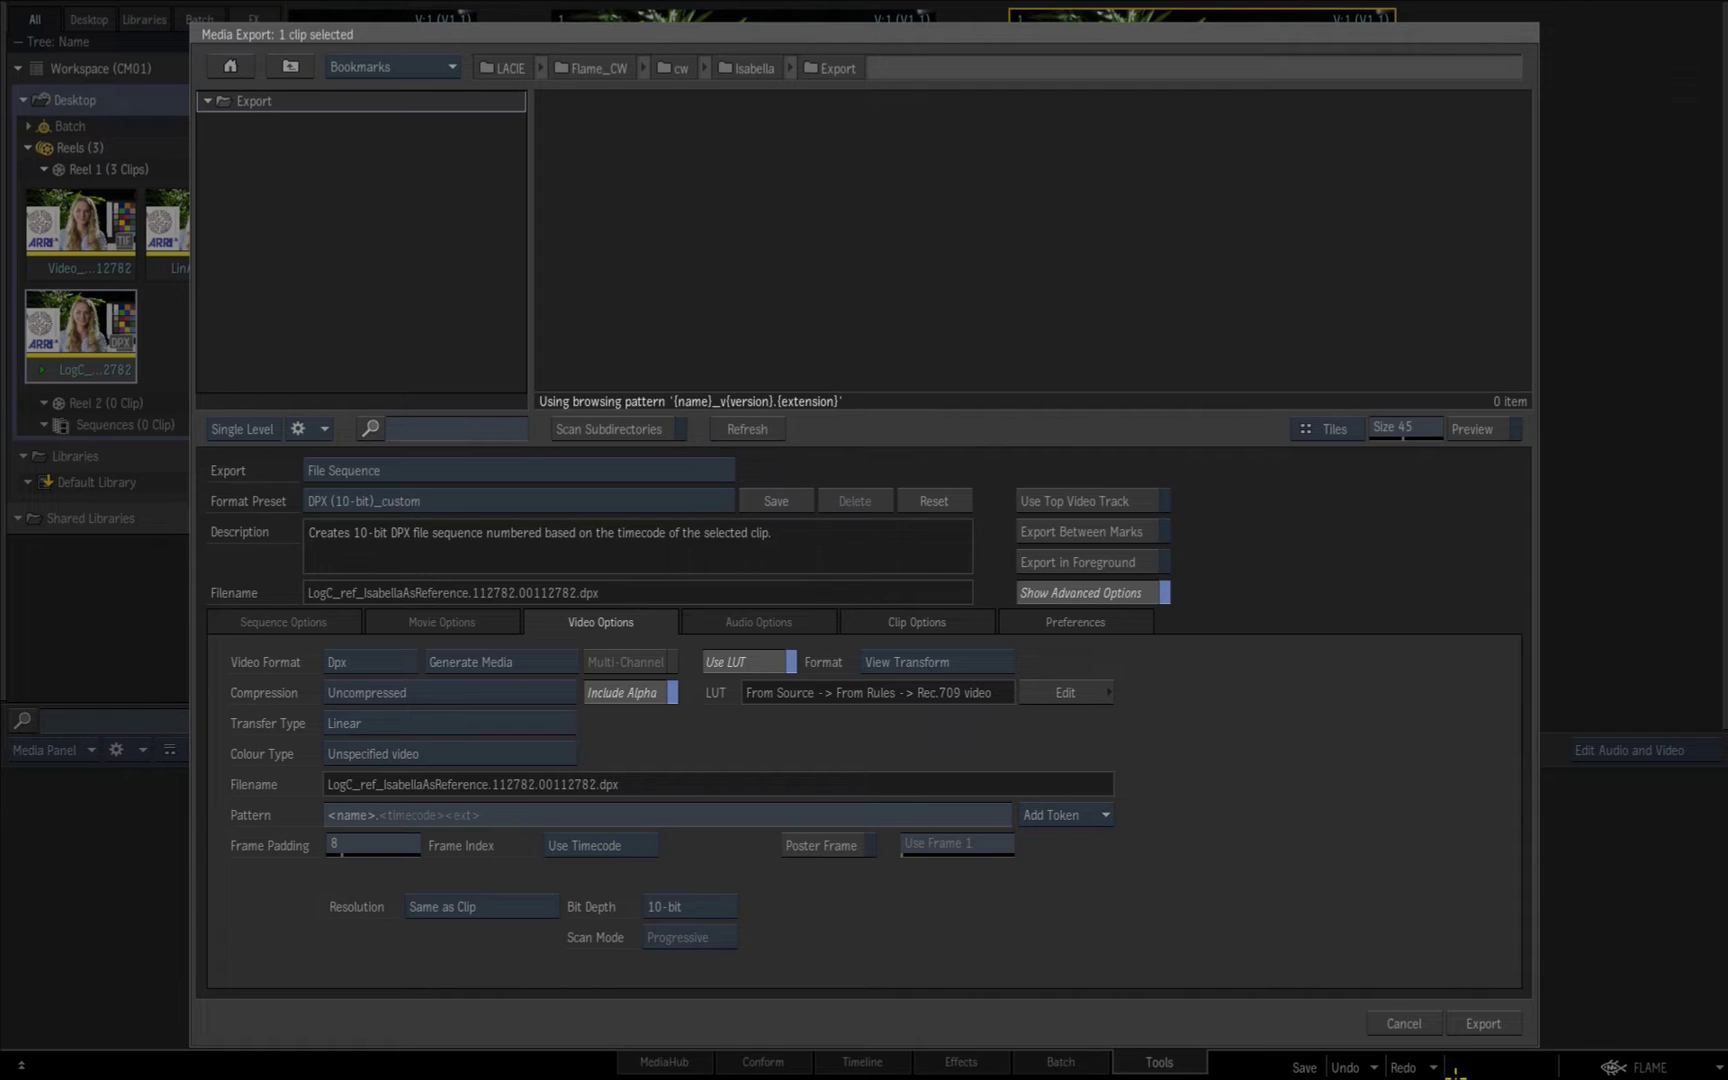
click(1510, 1025)
Import the newly exported LogC_ref DPX from the Export folder into Reel 2 and open it in the player
right_click(1150, 372)
click(1358, 905)
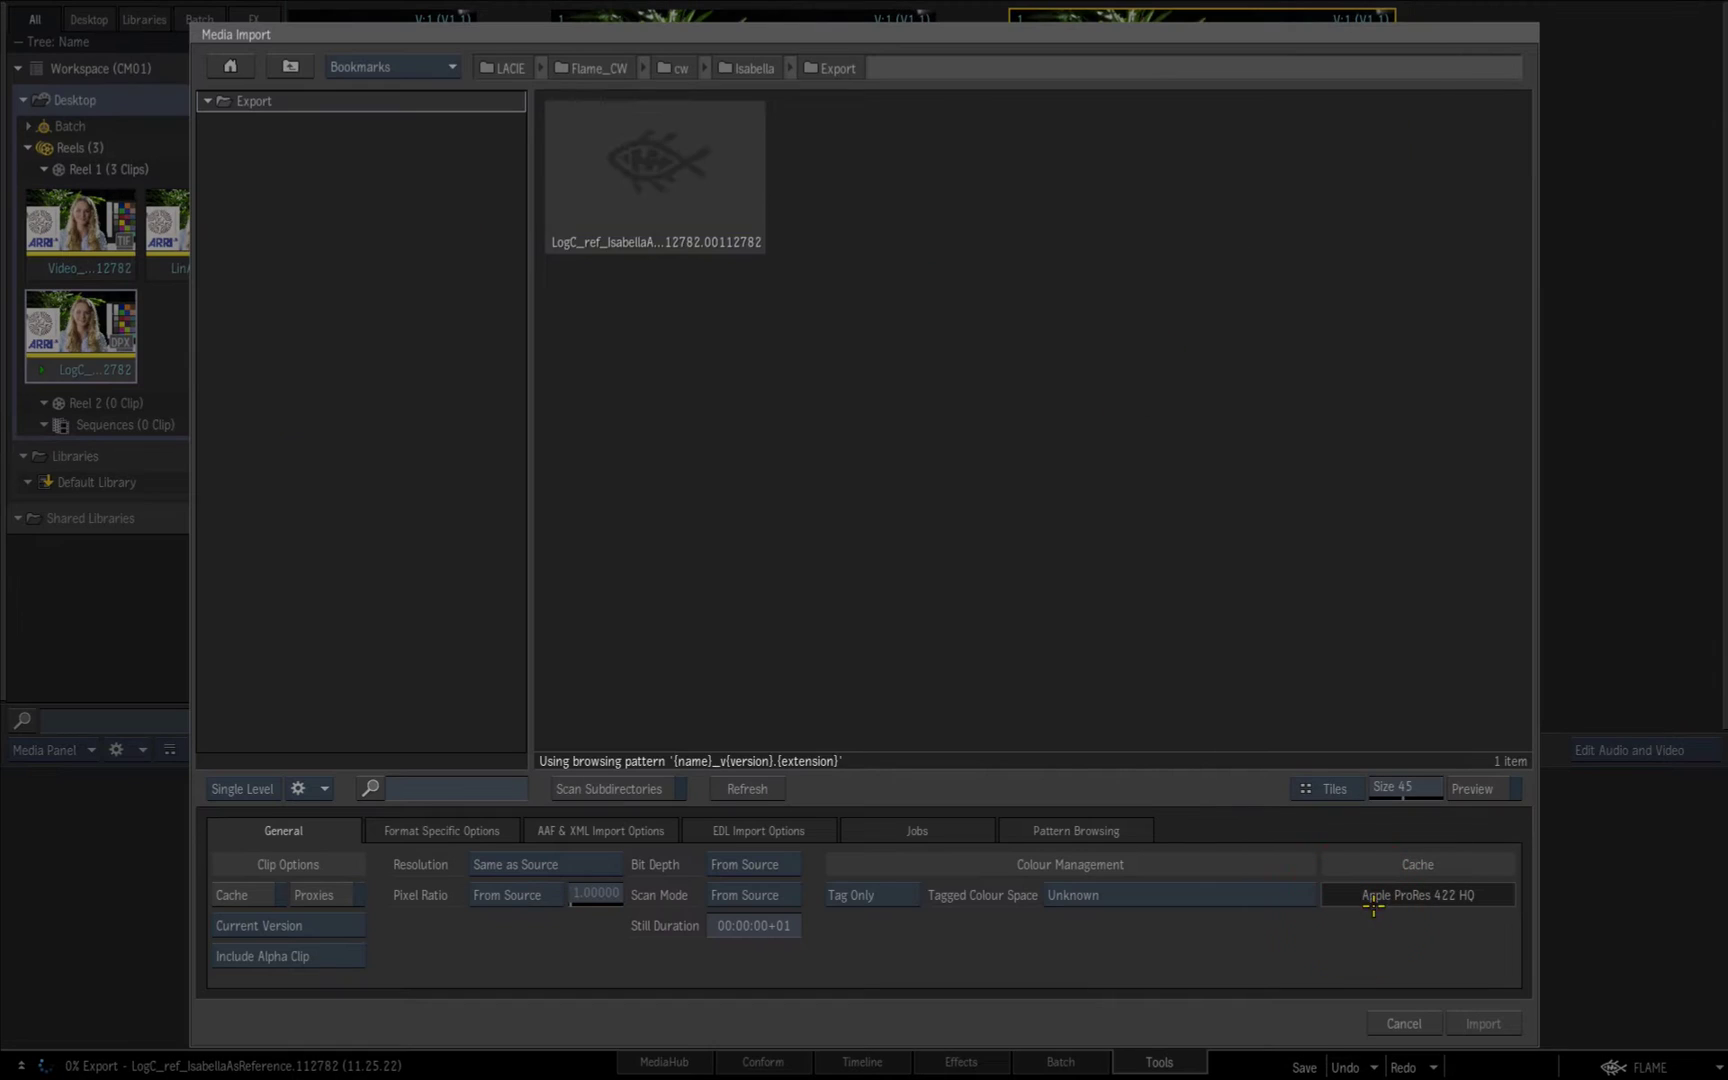
click(649, 189)
click(1508, 1018)
drag(1007, 390, 1205, 390)
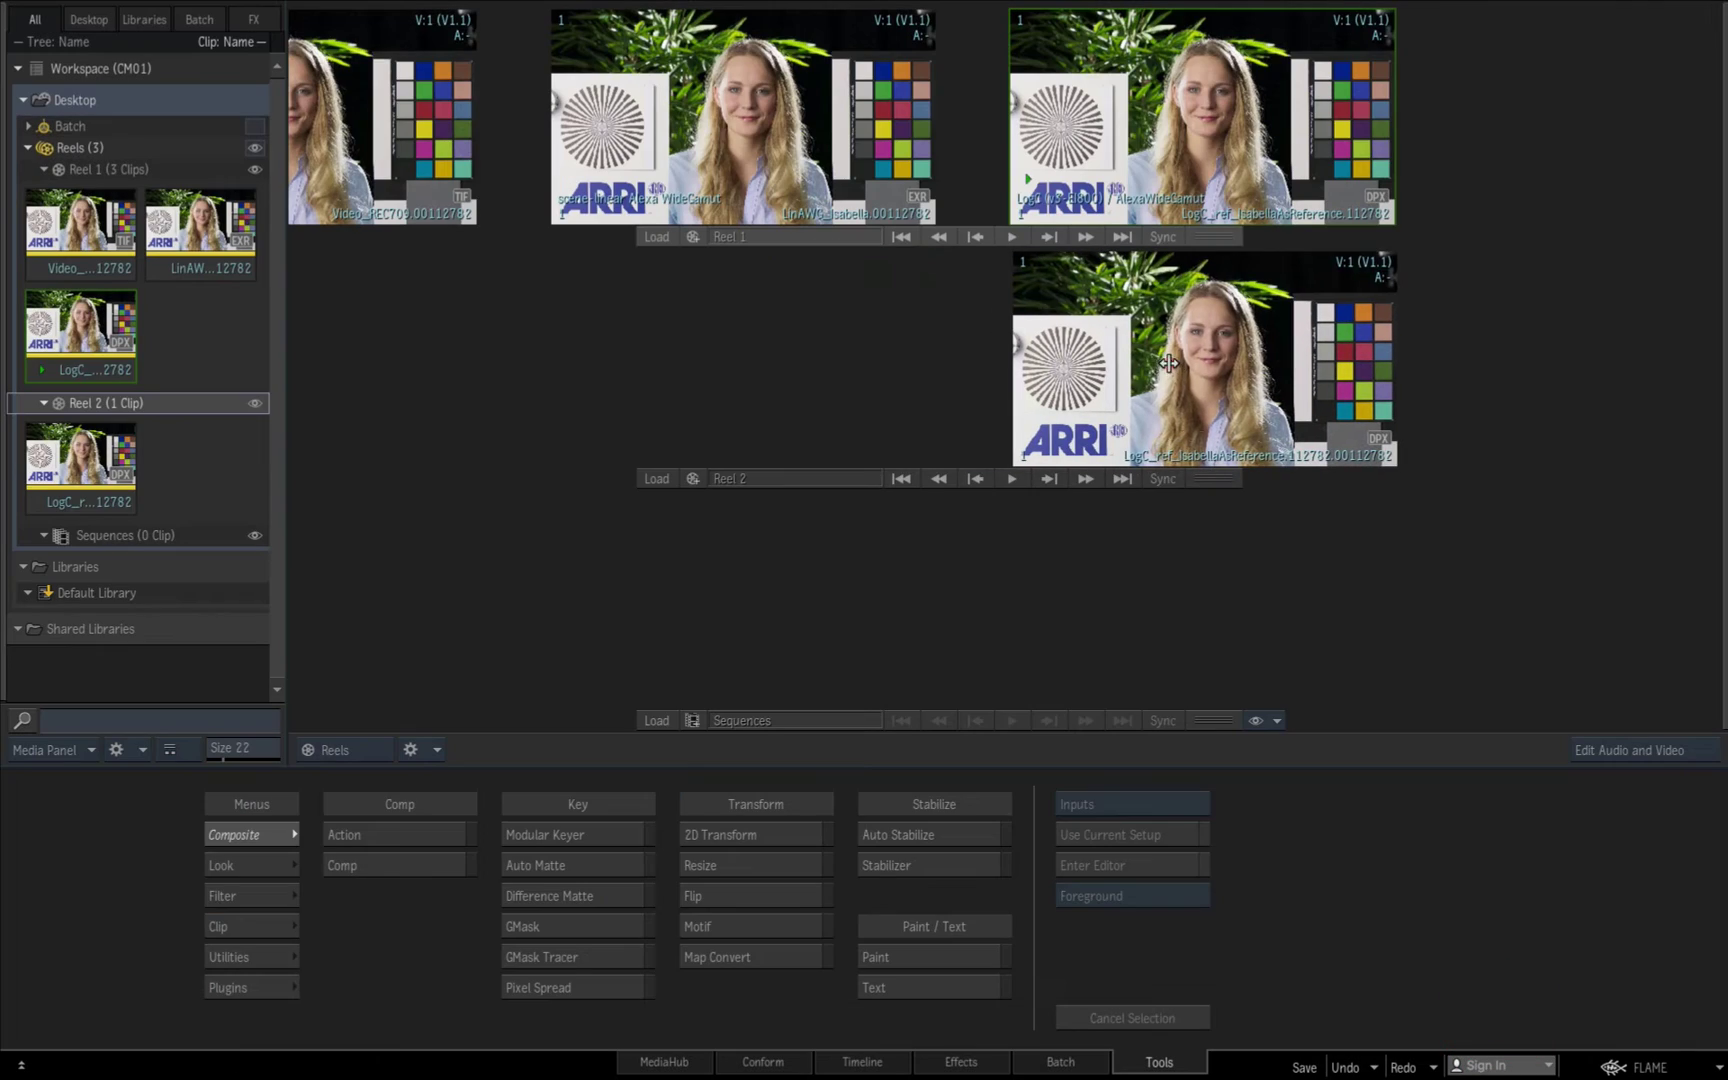
double_click(1195, 400)
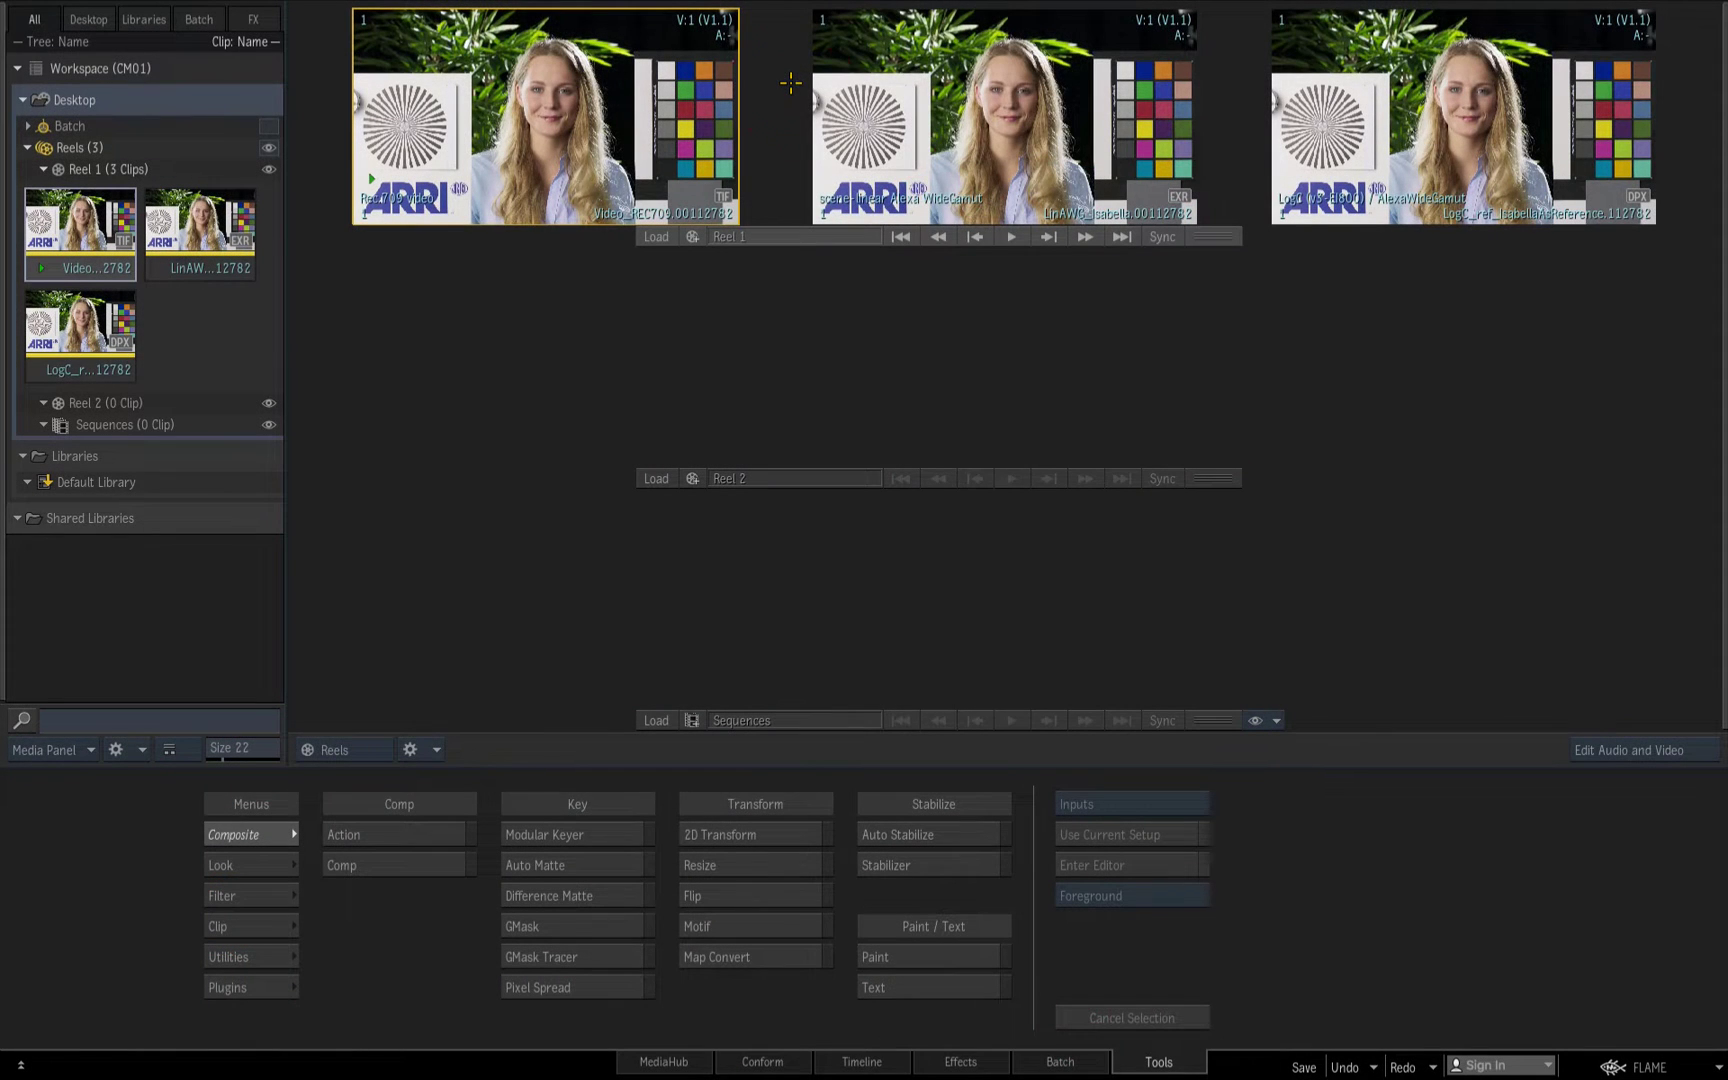
Splice the three clips of Reel 1 into one clip in Reel 2 and open it as a sequence
right_click(779, 91)
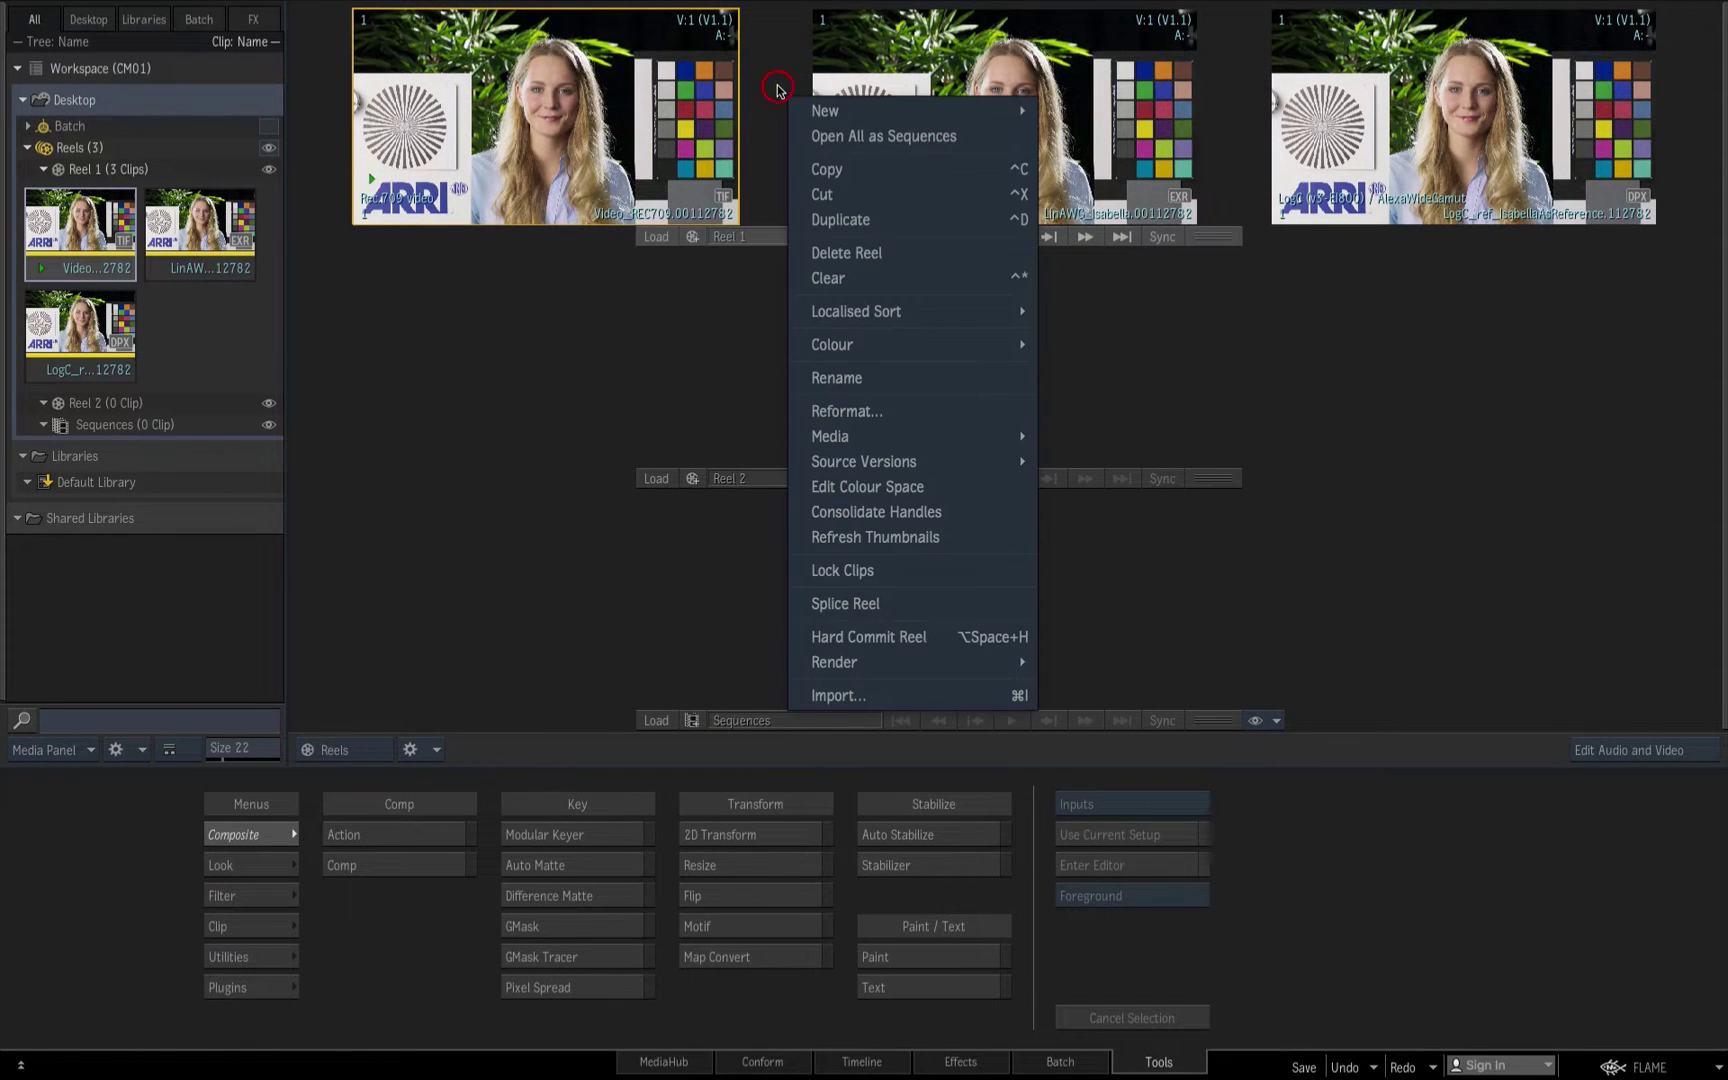
click(880, 603)
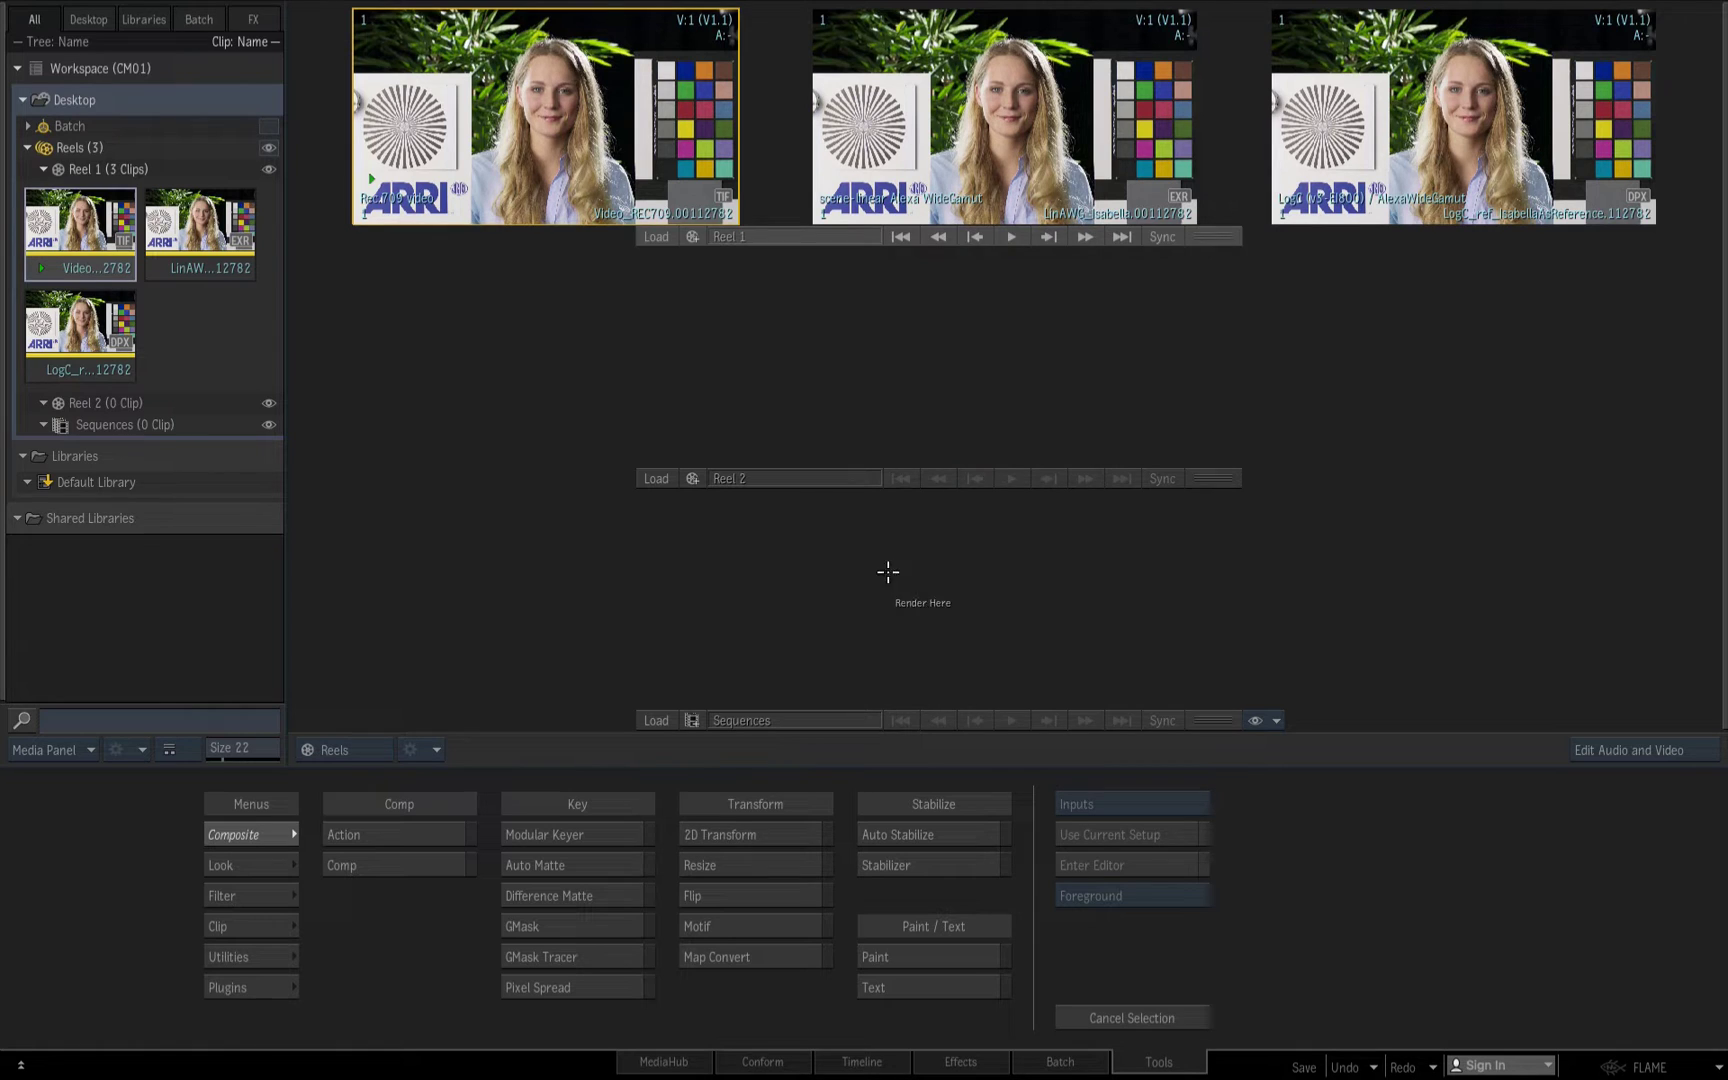
click(924, 396)
right_click(1024, 323)
click(1108, 364)
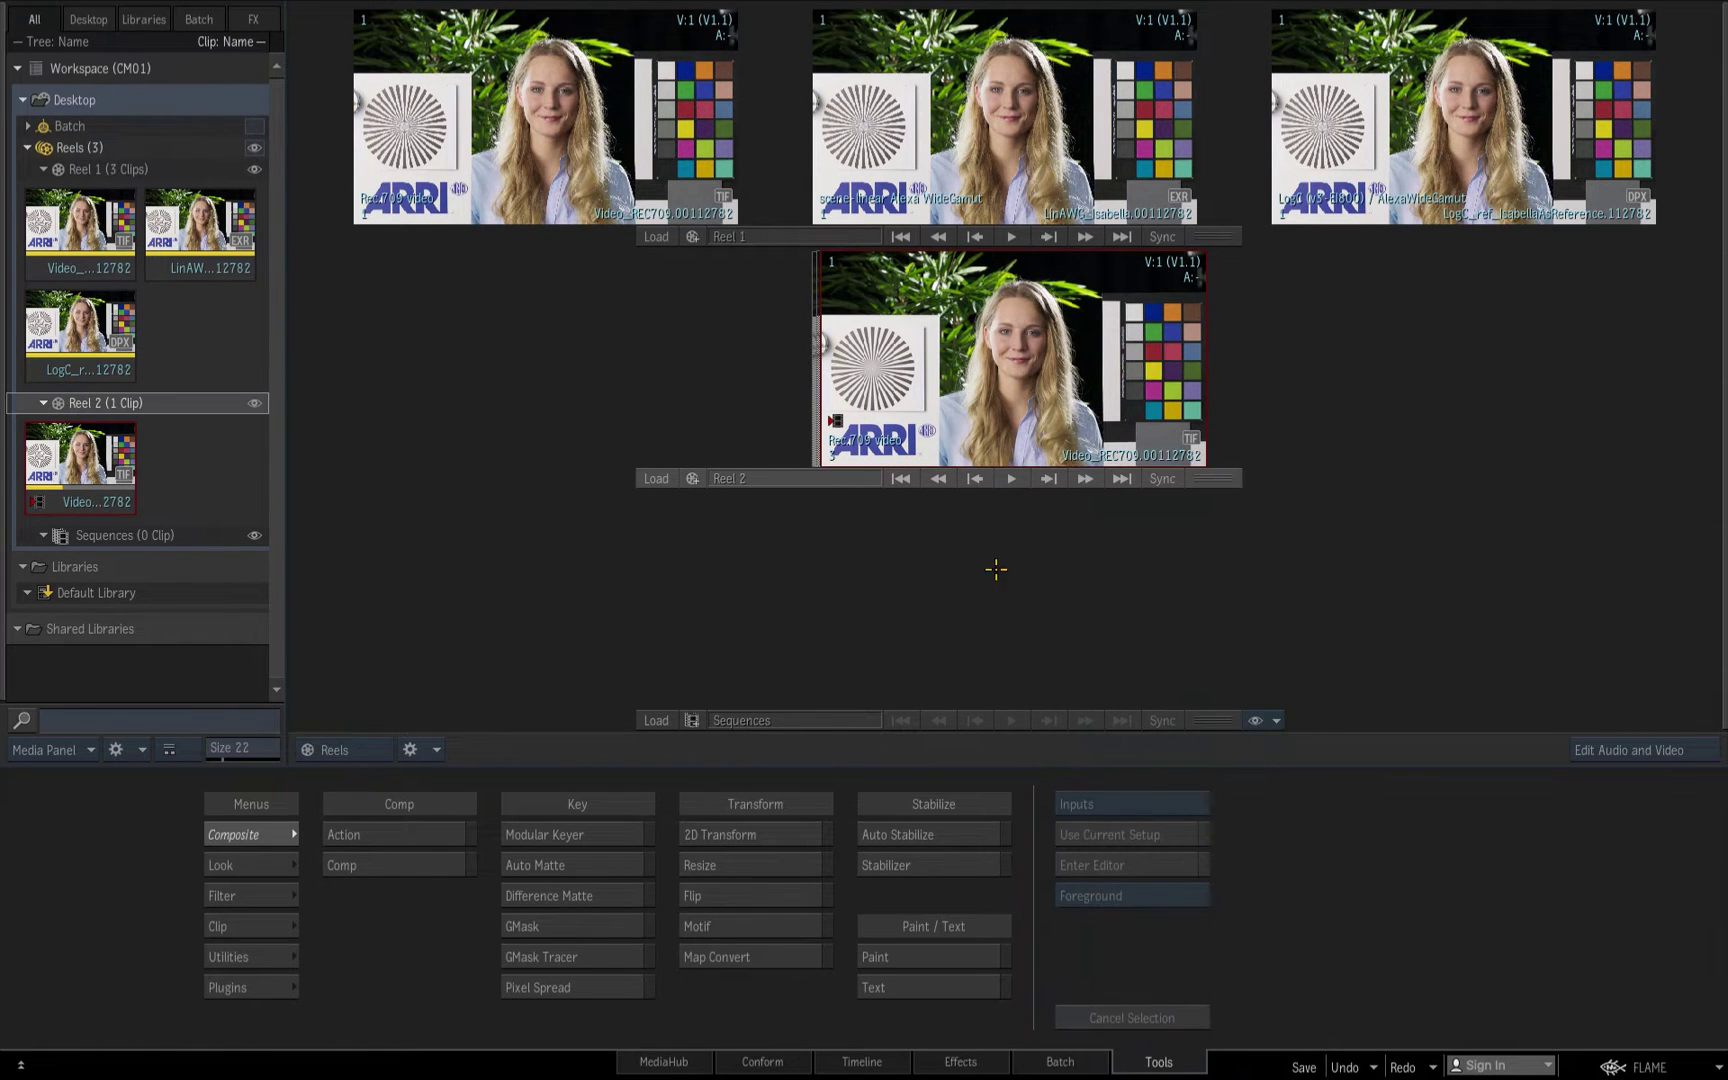
Examine the spliced sequence in the Timeline, scrubbing through its segments to check their display, and bring back the media list
click(860, 1057)
key(ctrl)
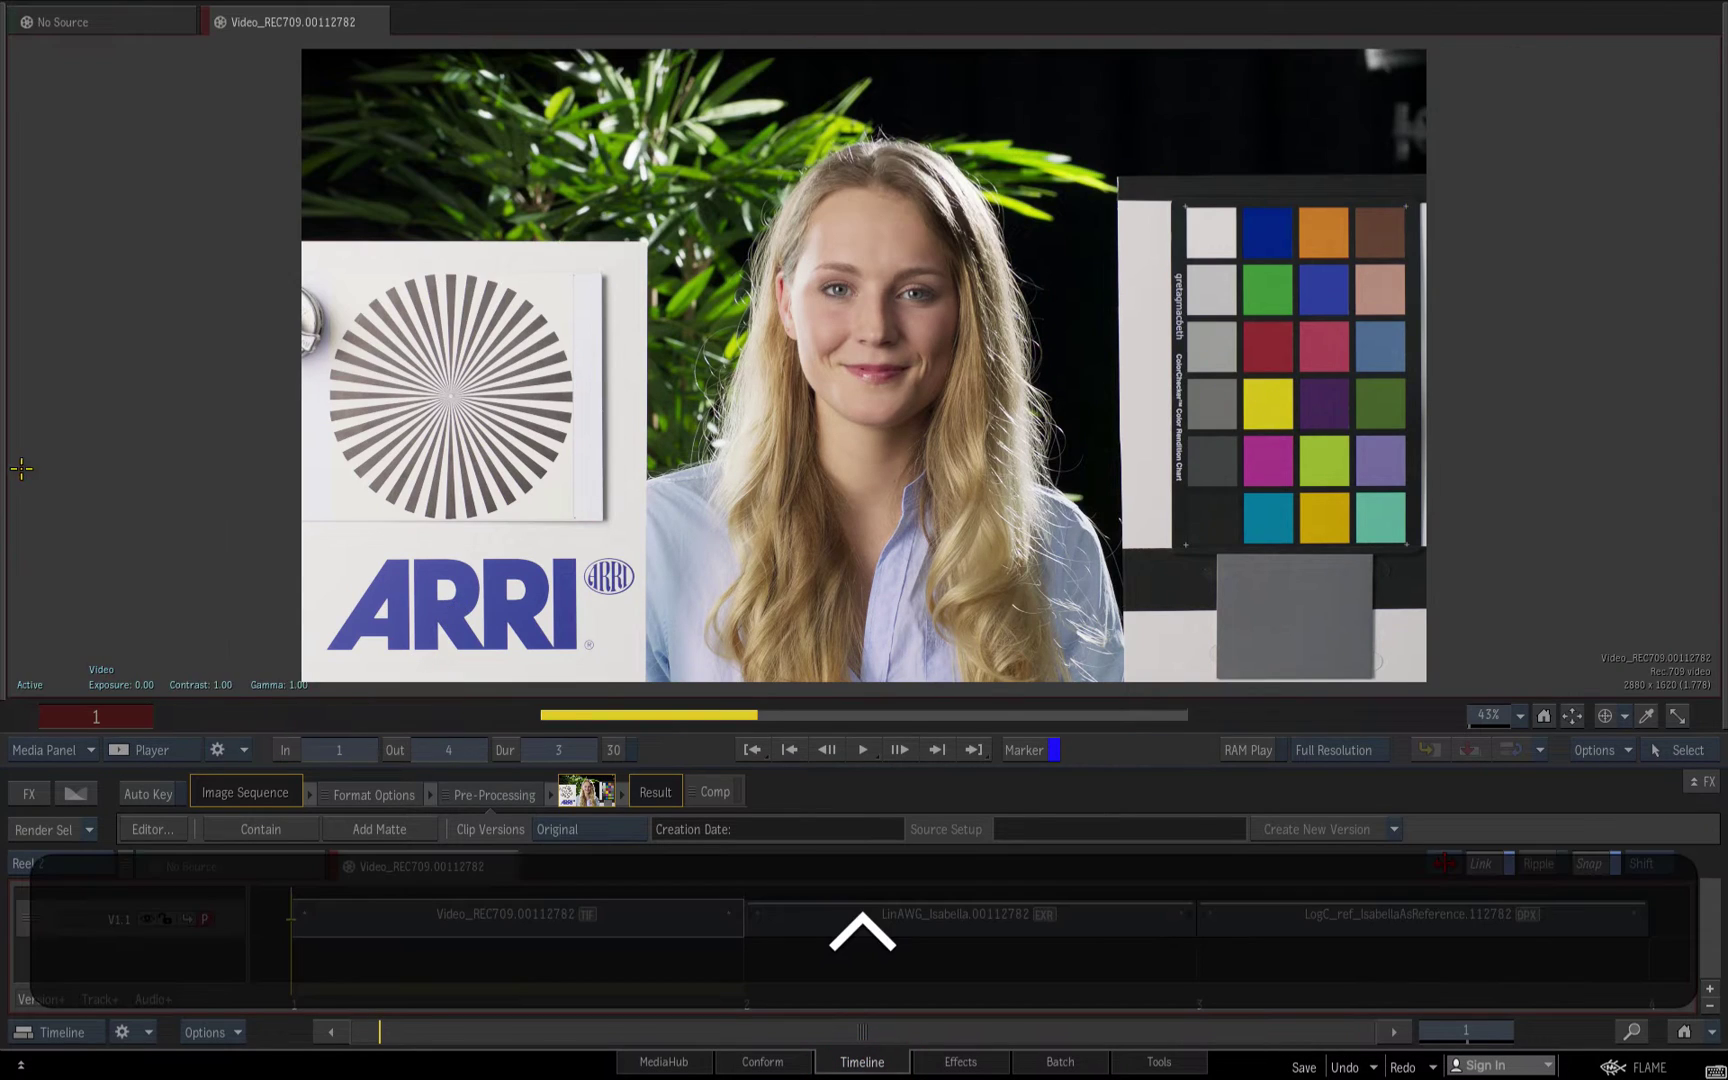
drag(678, 715, 10, 650)
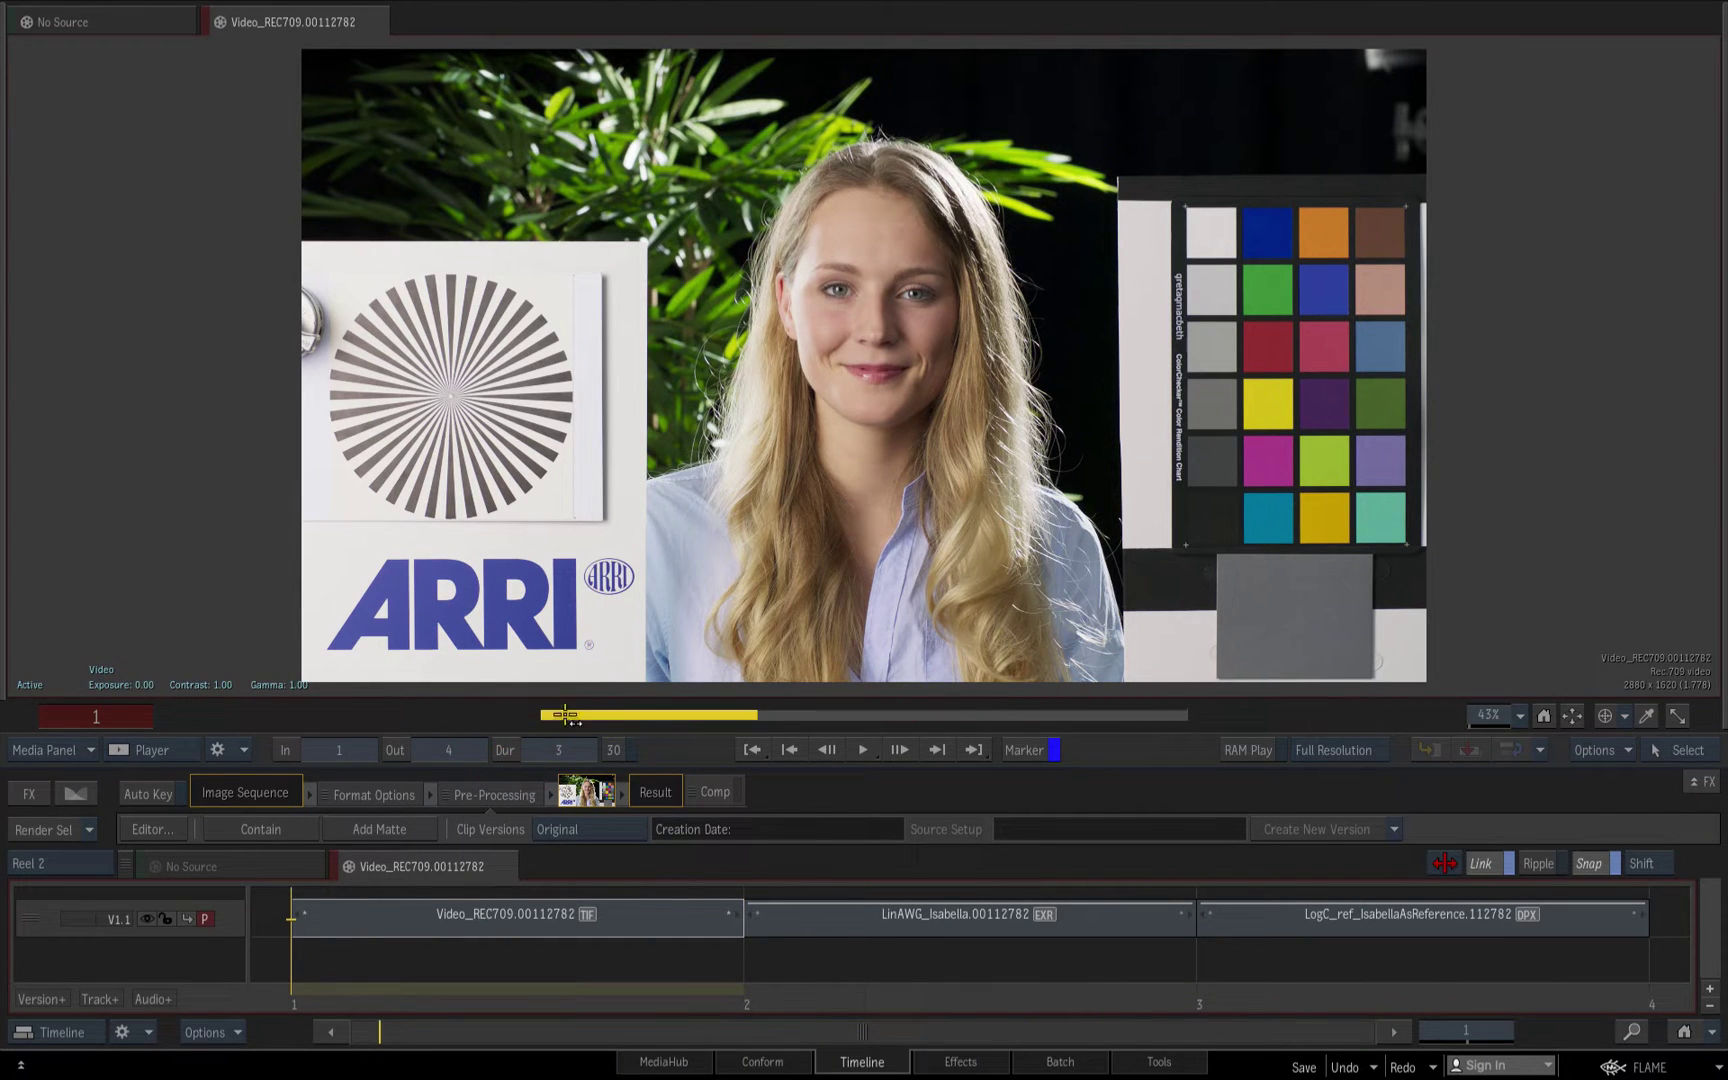
drag(649, 728, 585, 784)
key(ctrl+grave)
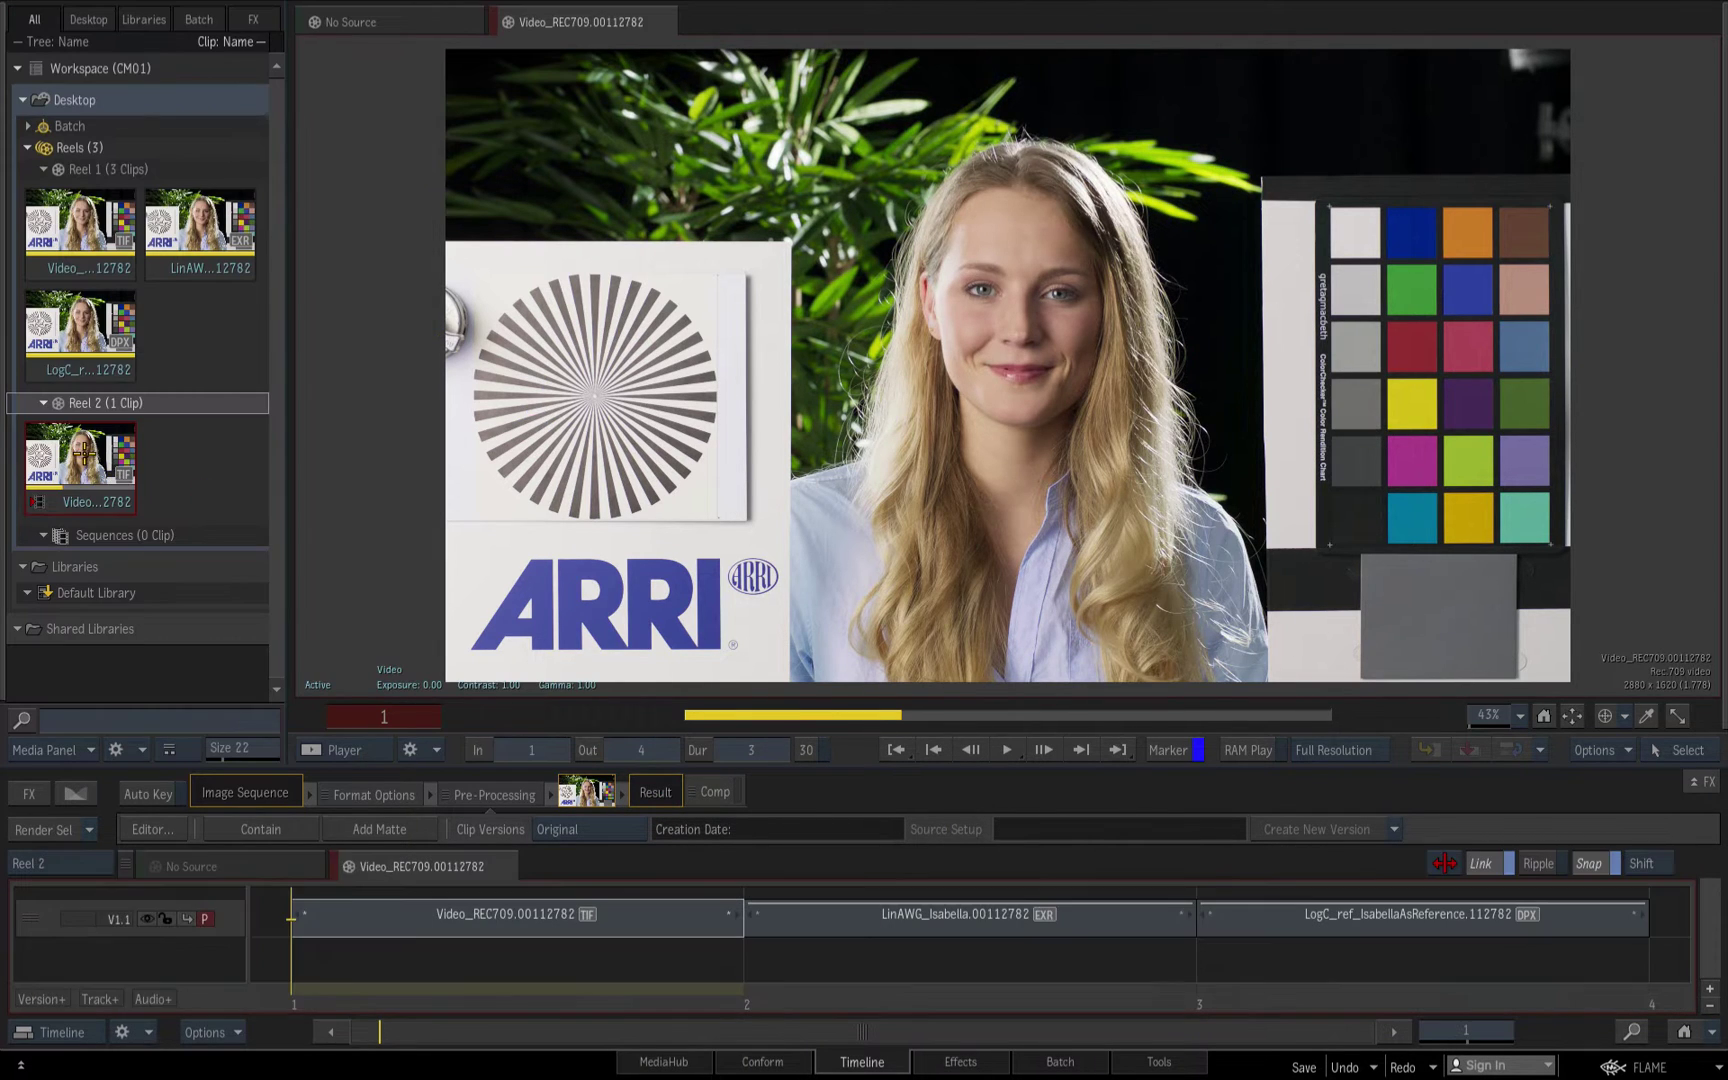
Try to export the mixed colour space sequence as DPX with the View Transform, and cancel the export
right_click(85, 456)
click(218, 1029)
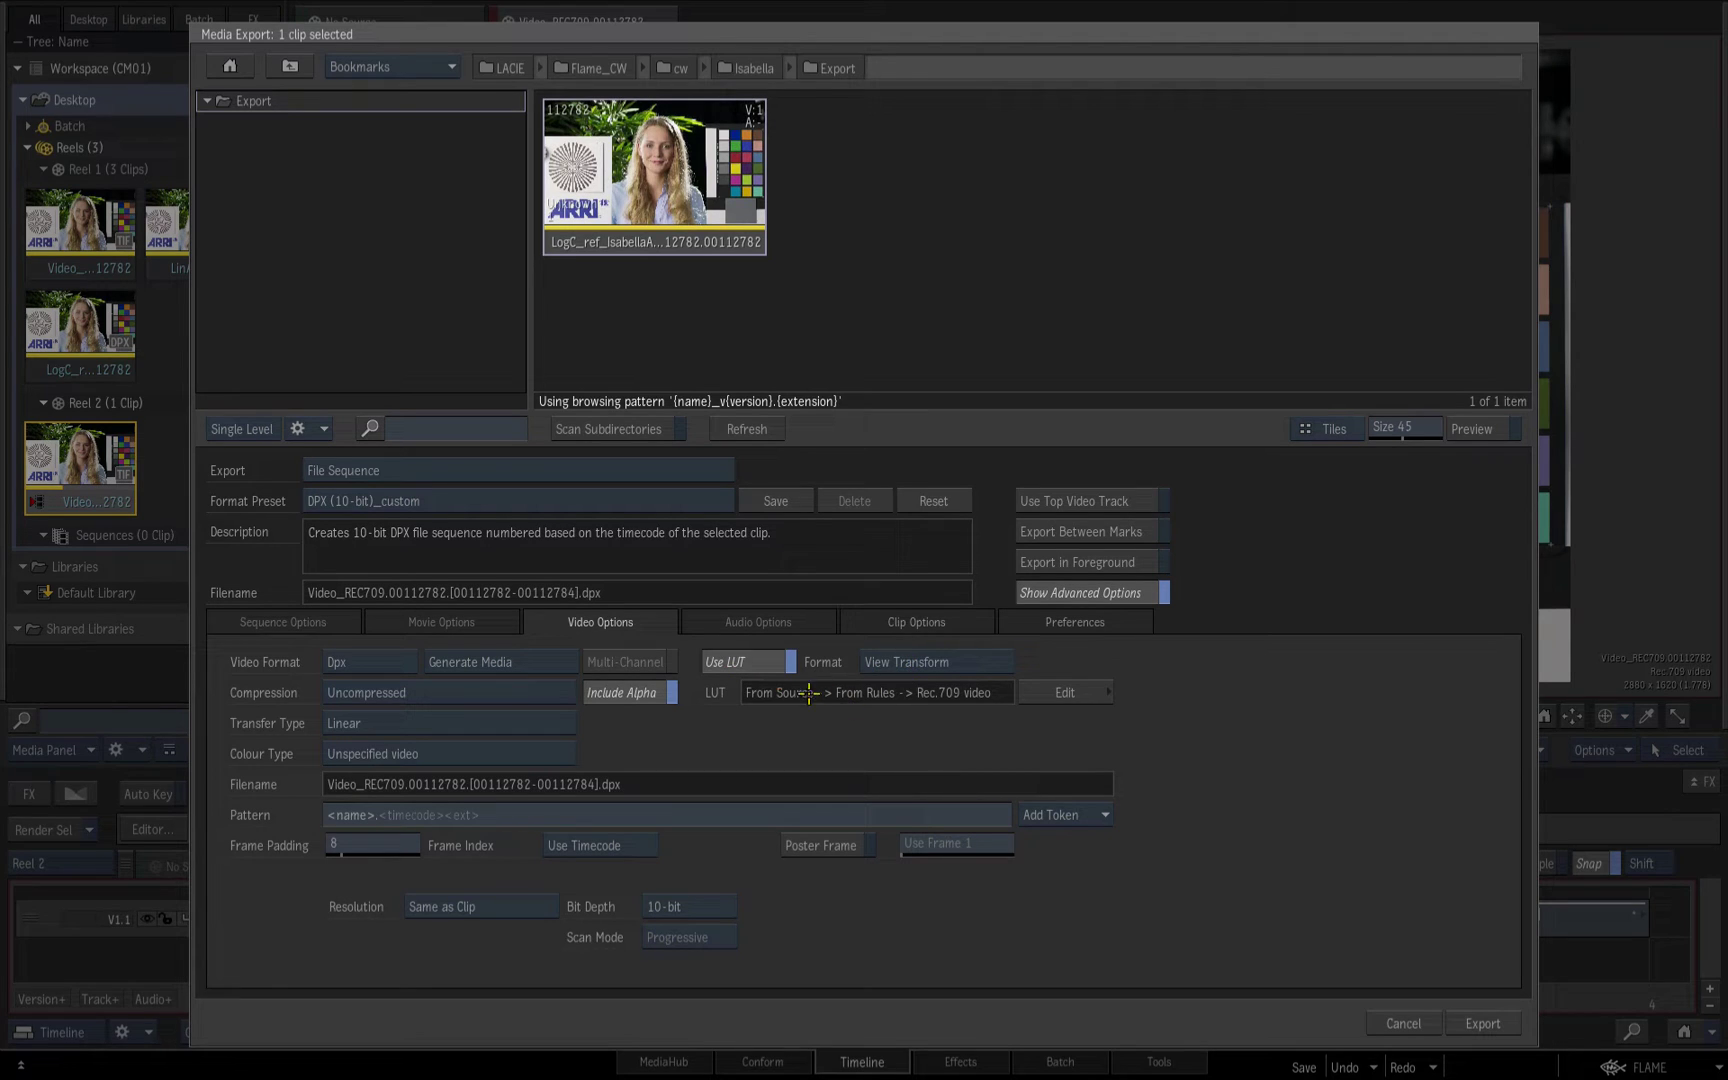
click(1488, 1022)
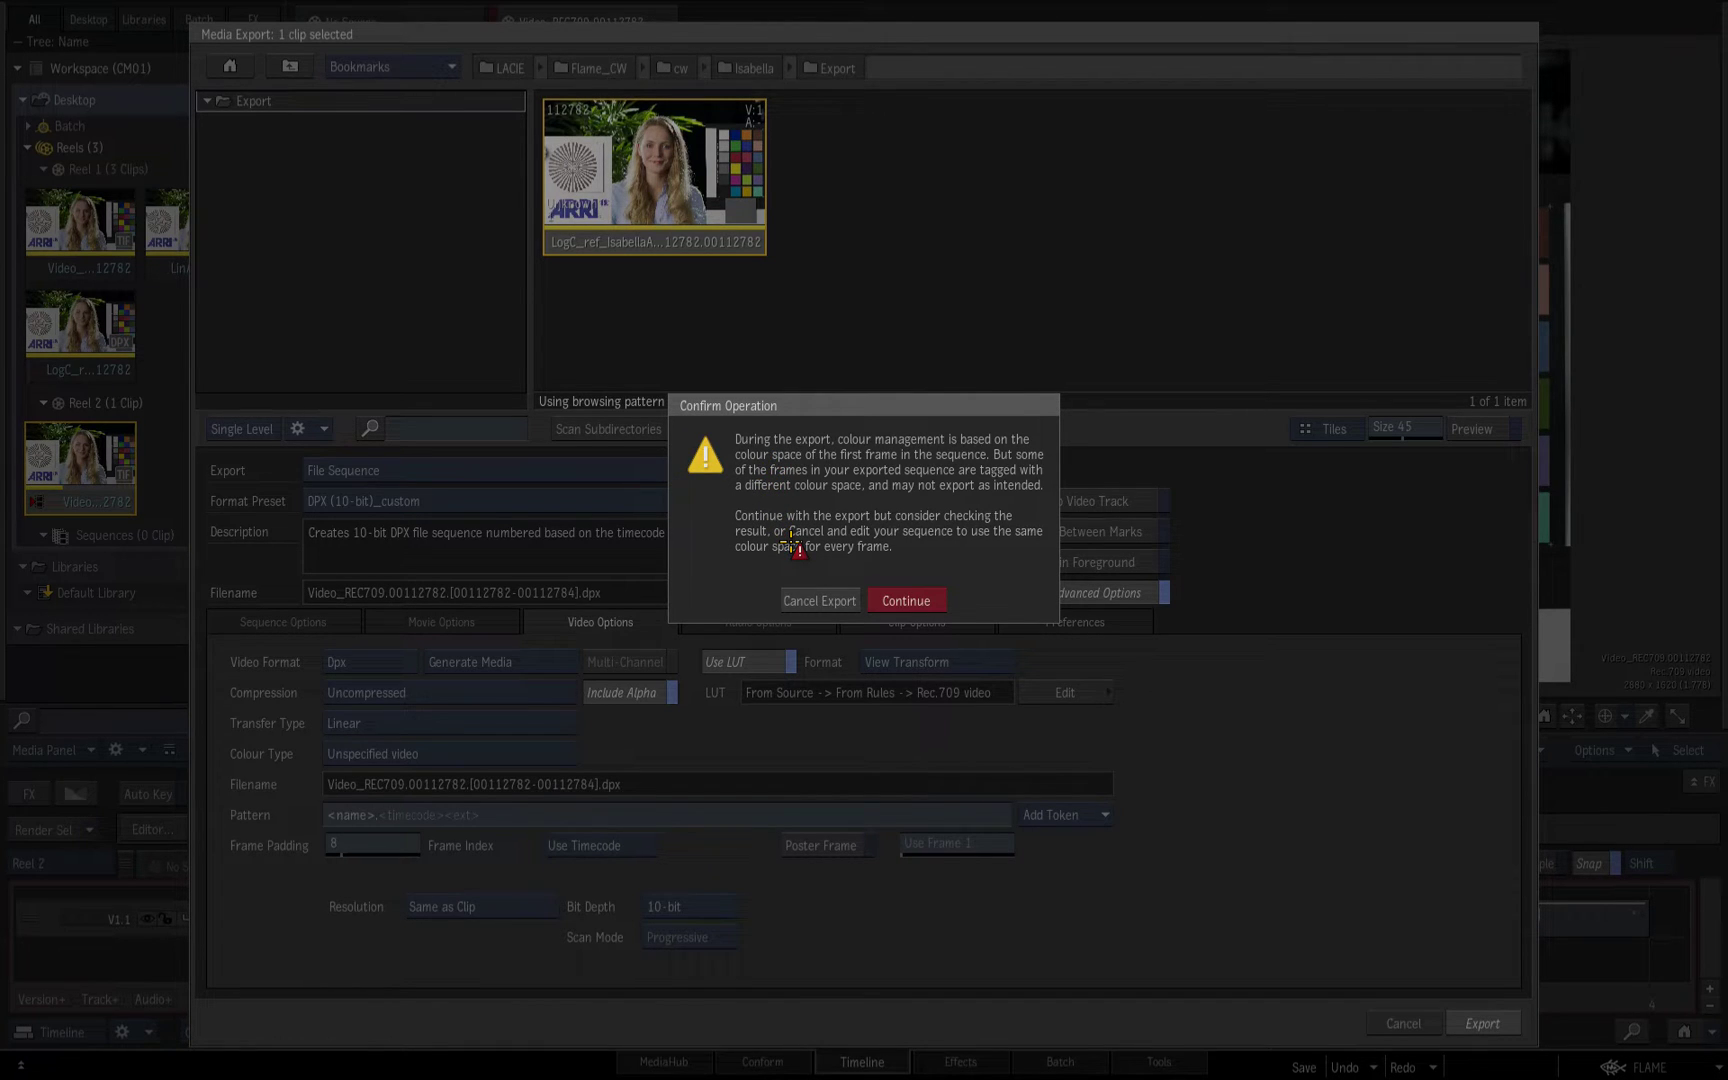
click(812, 601)
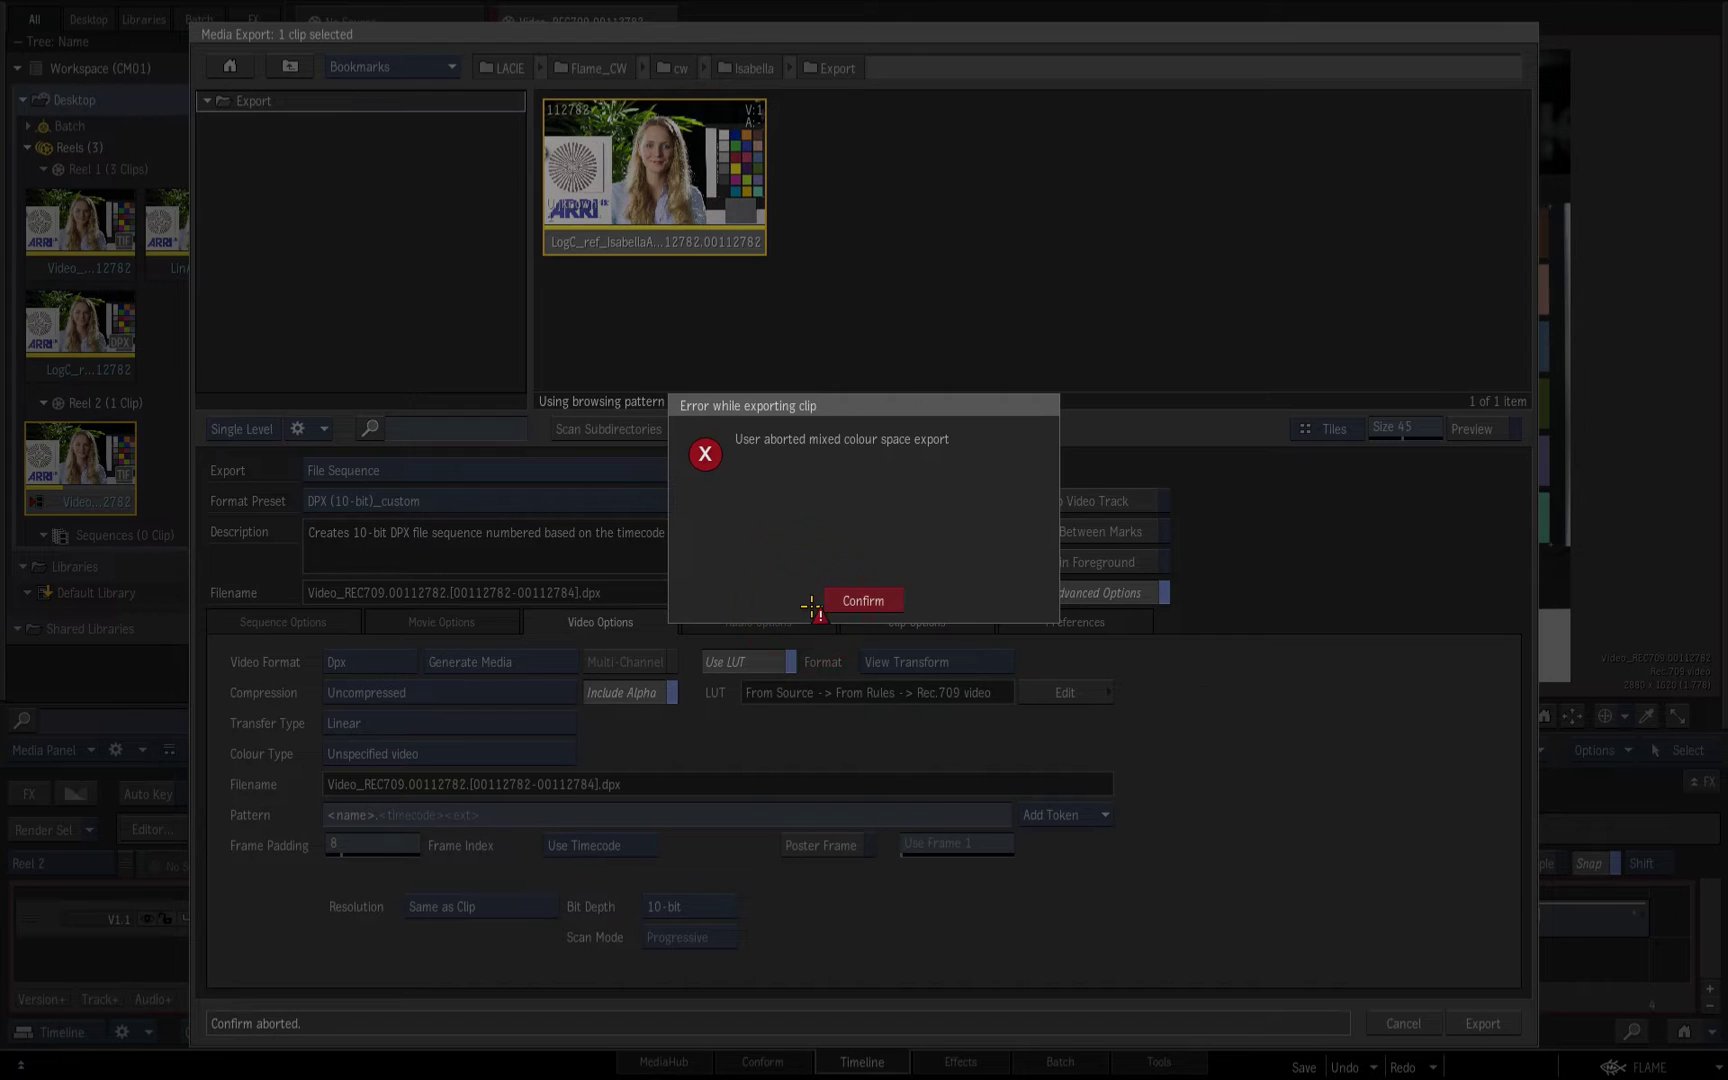
click(865, 601)
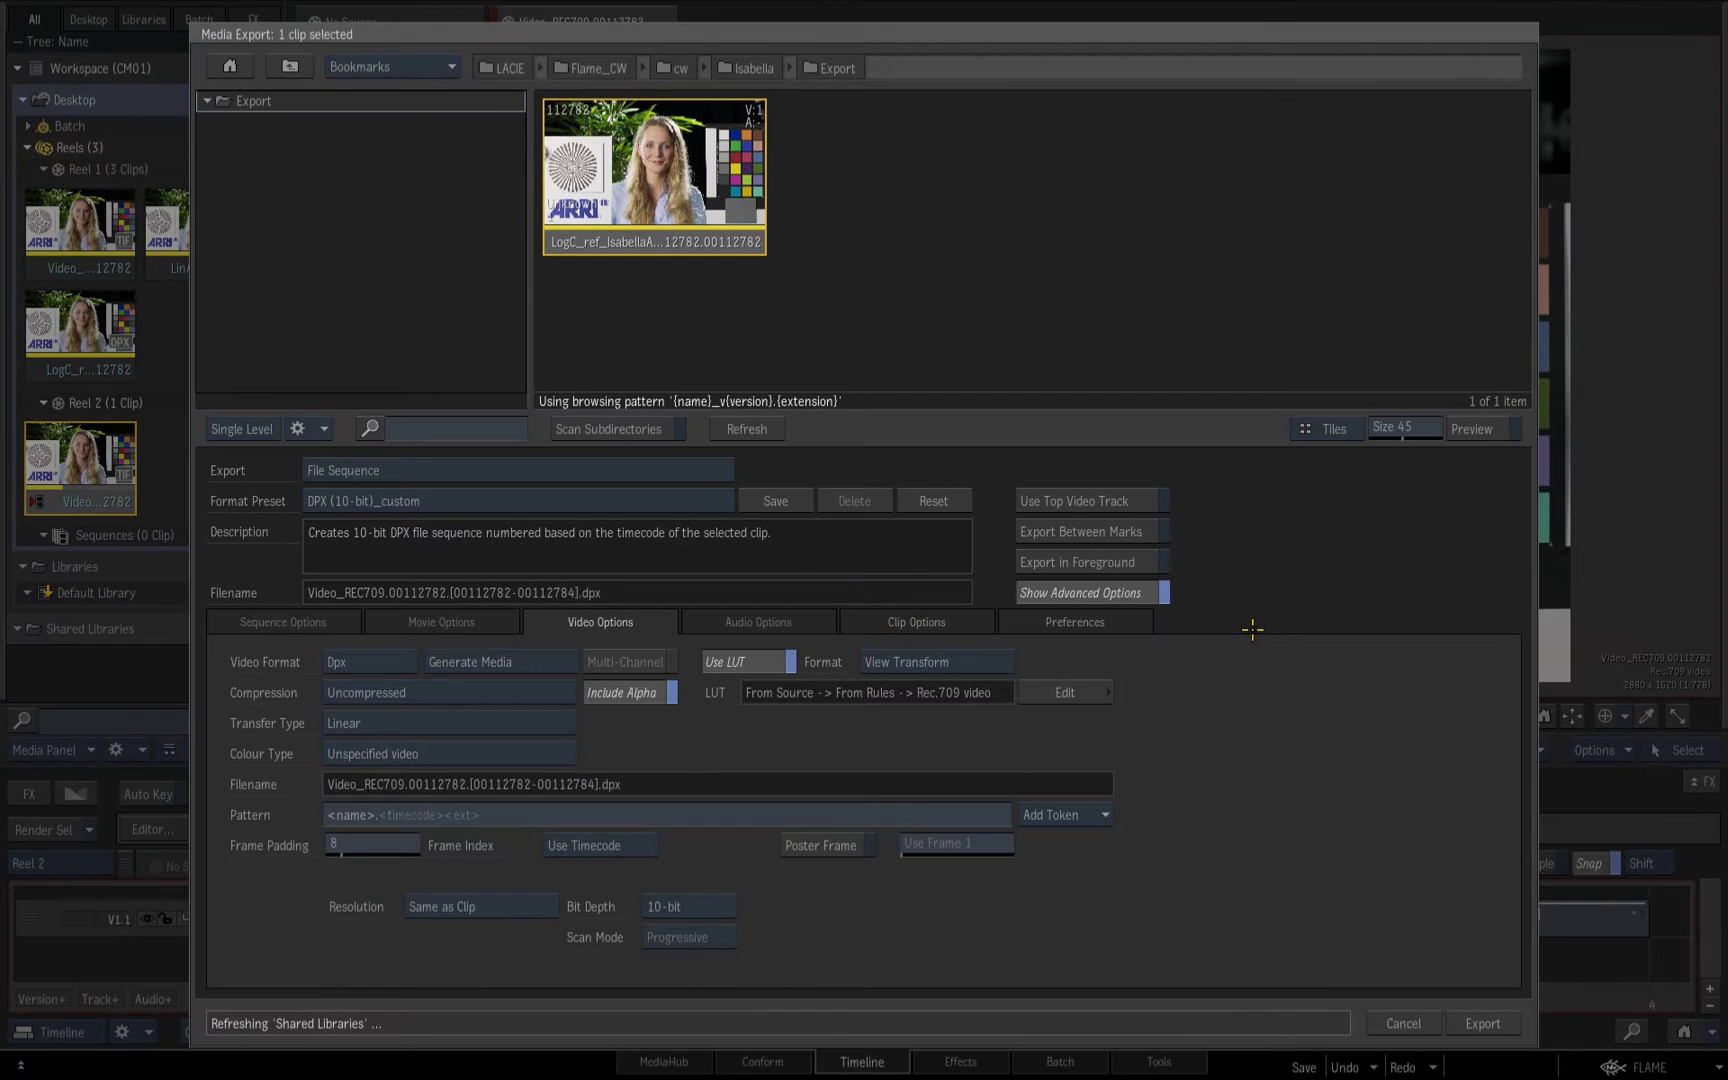
click(1403, 1023)
Examine the Colour Mgmt pre-processing tags of the Video_REC709, LinAWG_Isabella and LogC_ref segments one after another
click(614, 920)
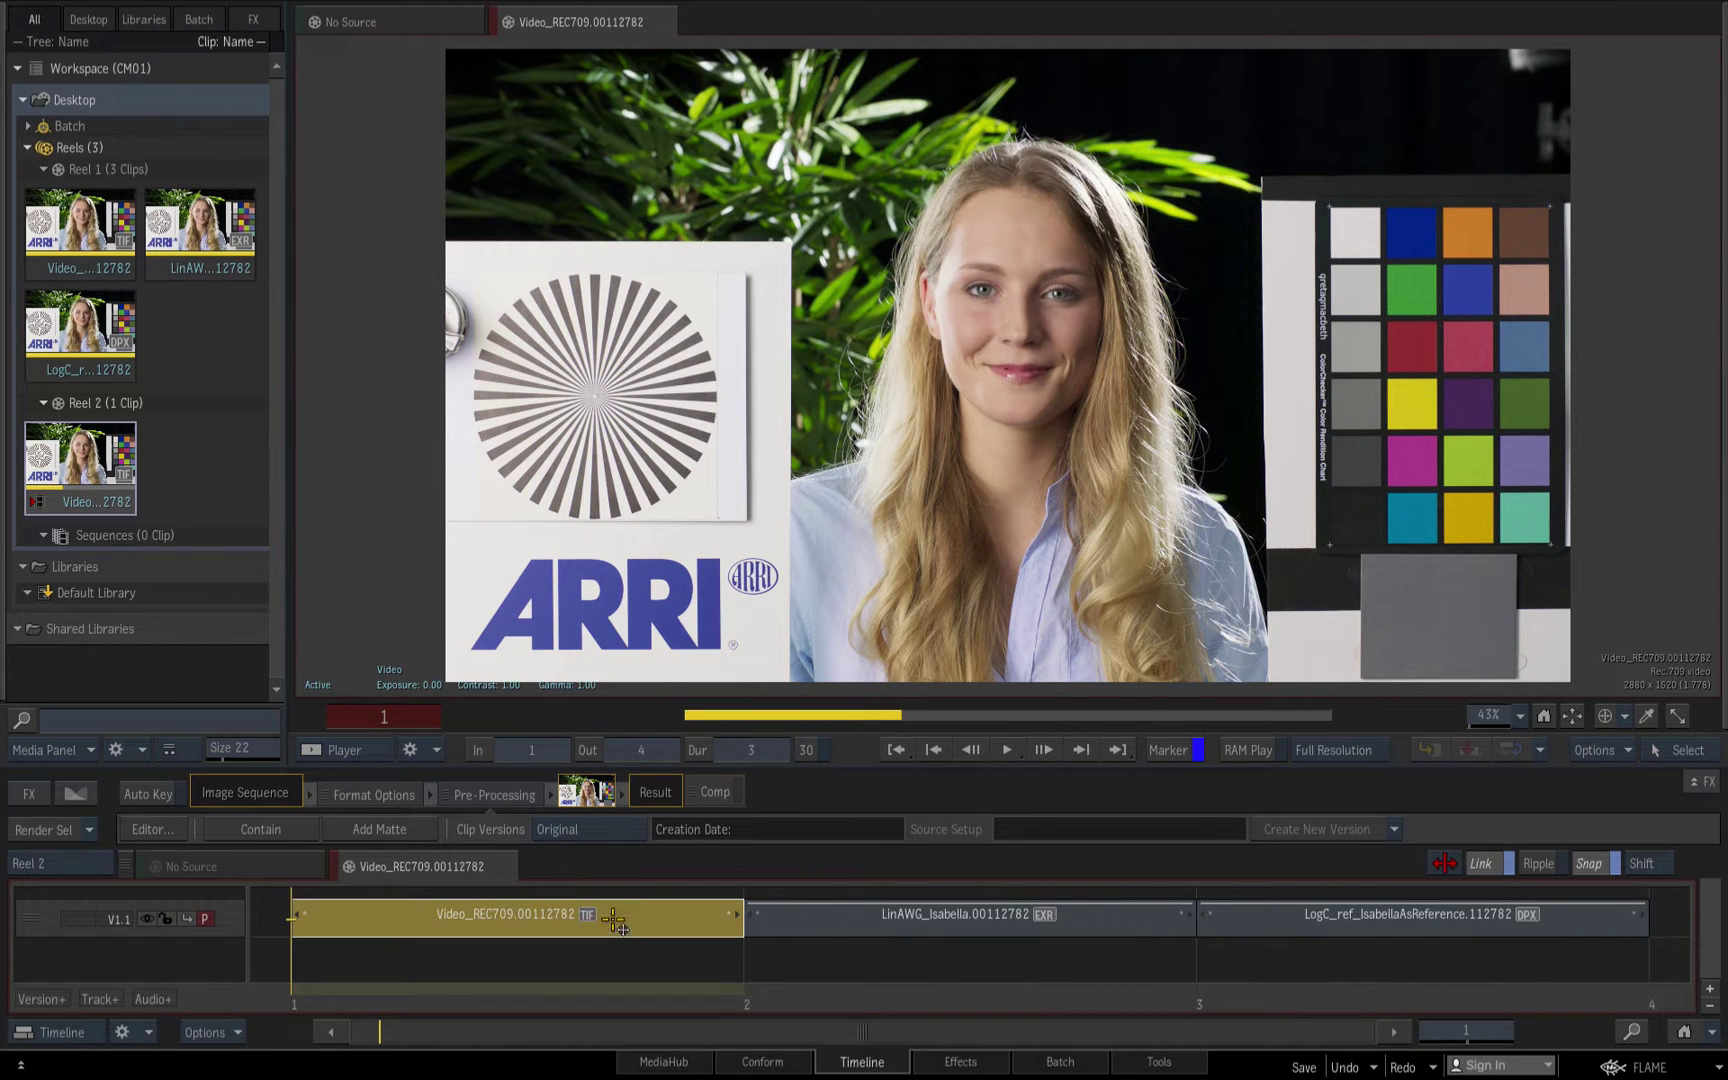
click(481, 793)
click(163, 937)
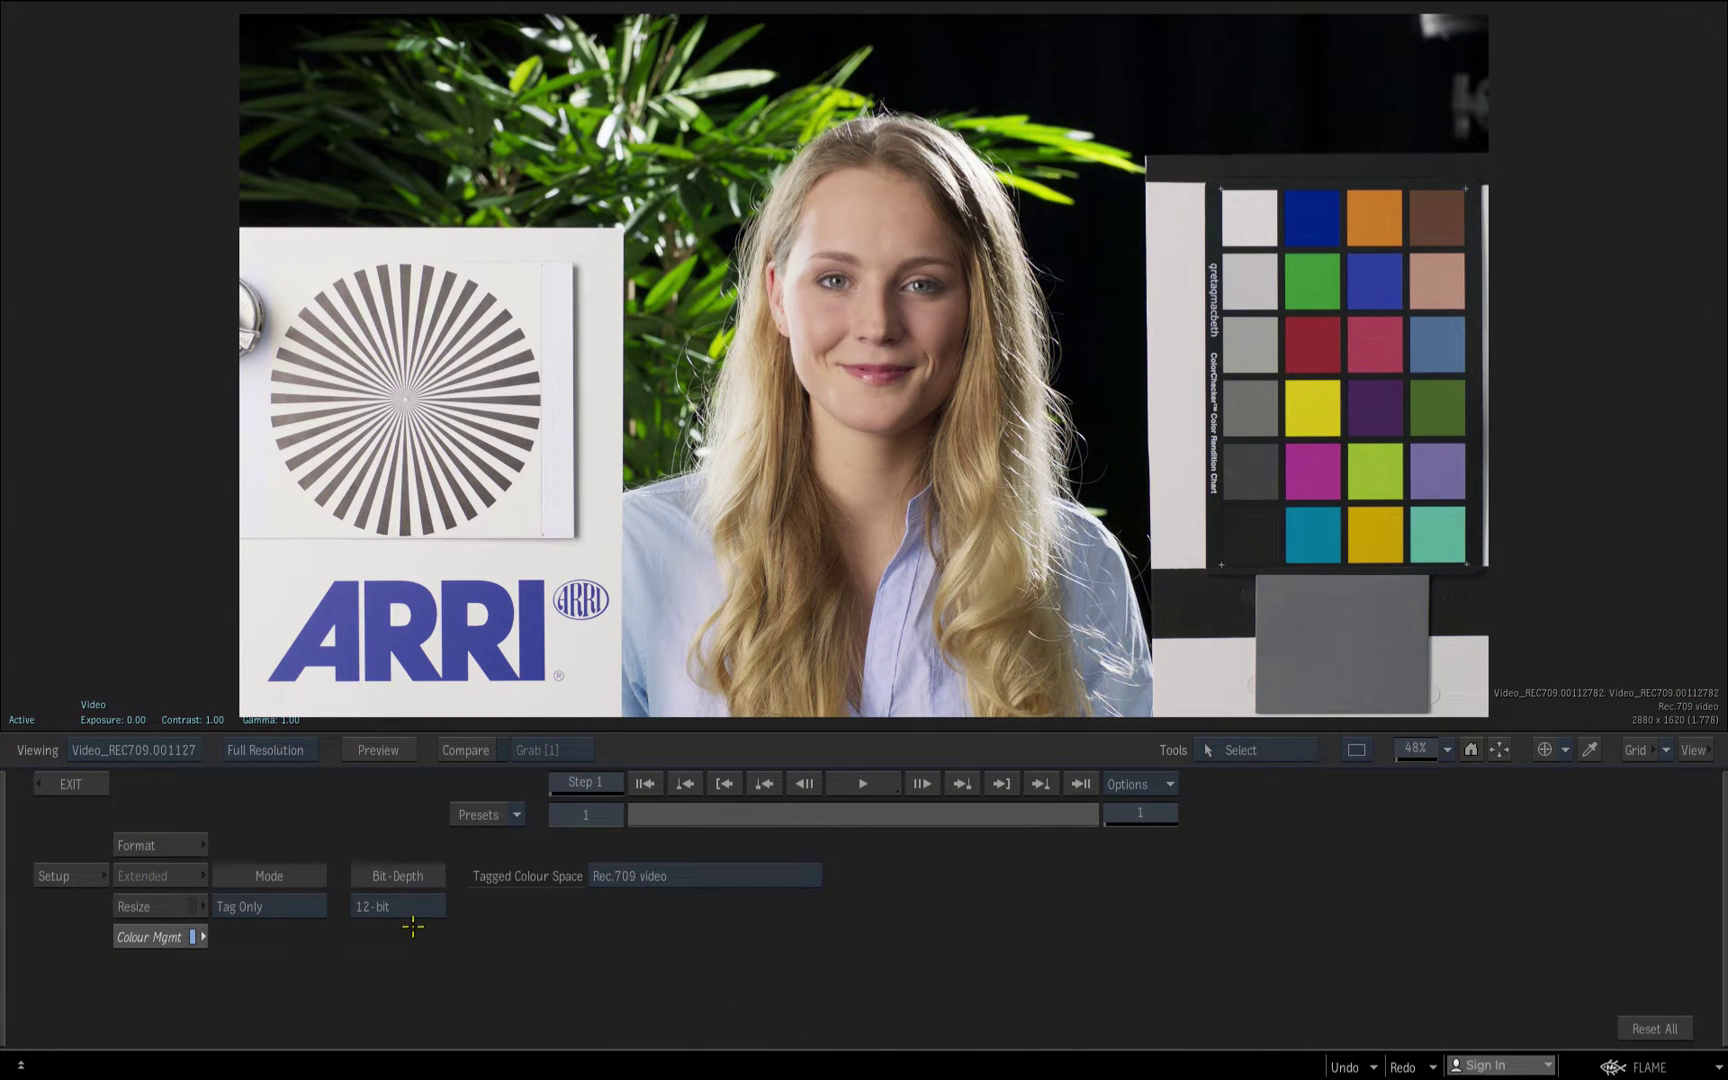
click(51, 783)
click(1003, 912)
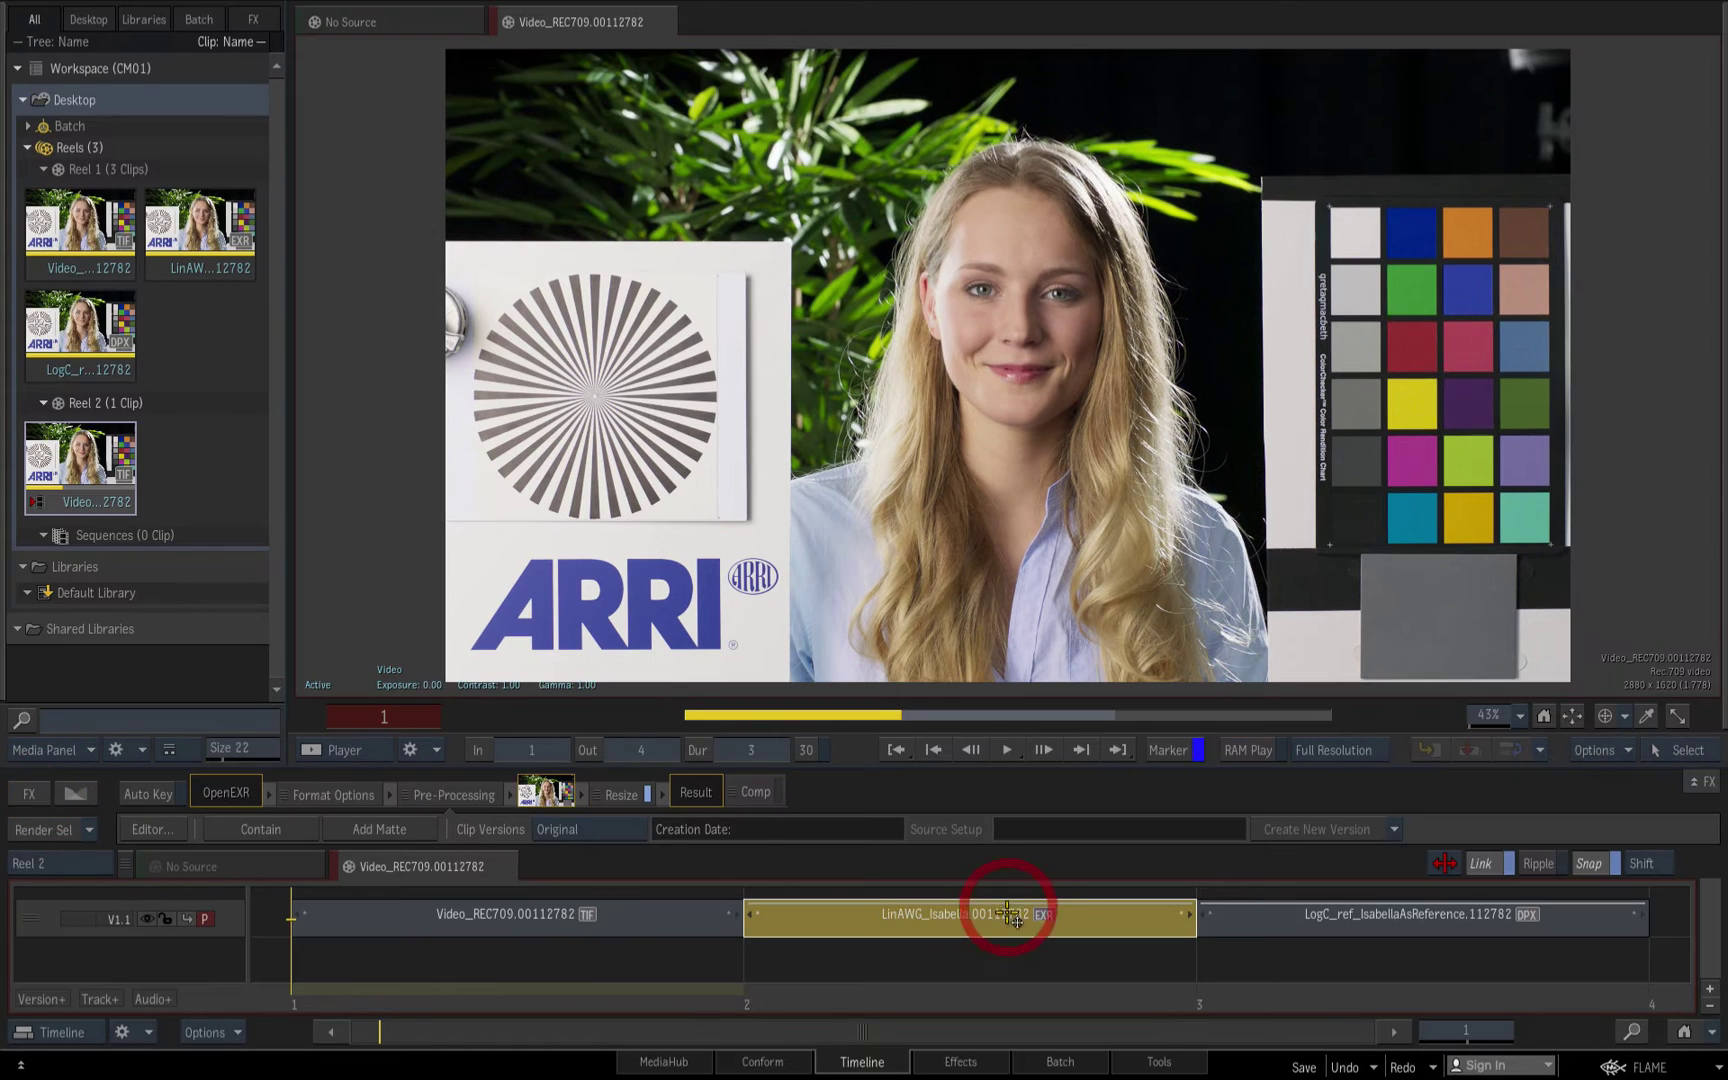
click(452, 795)
click(140, 937)
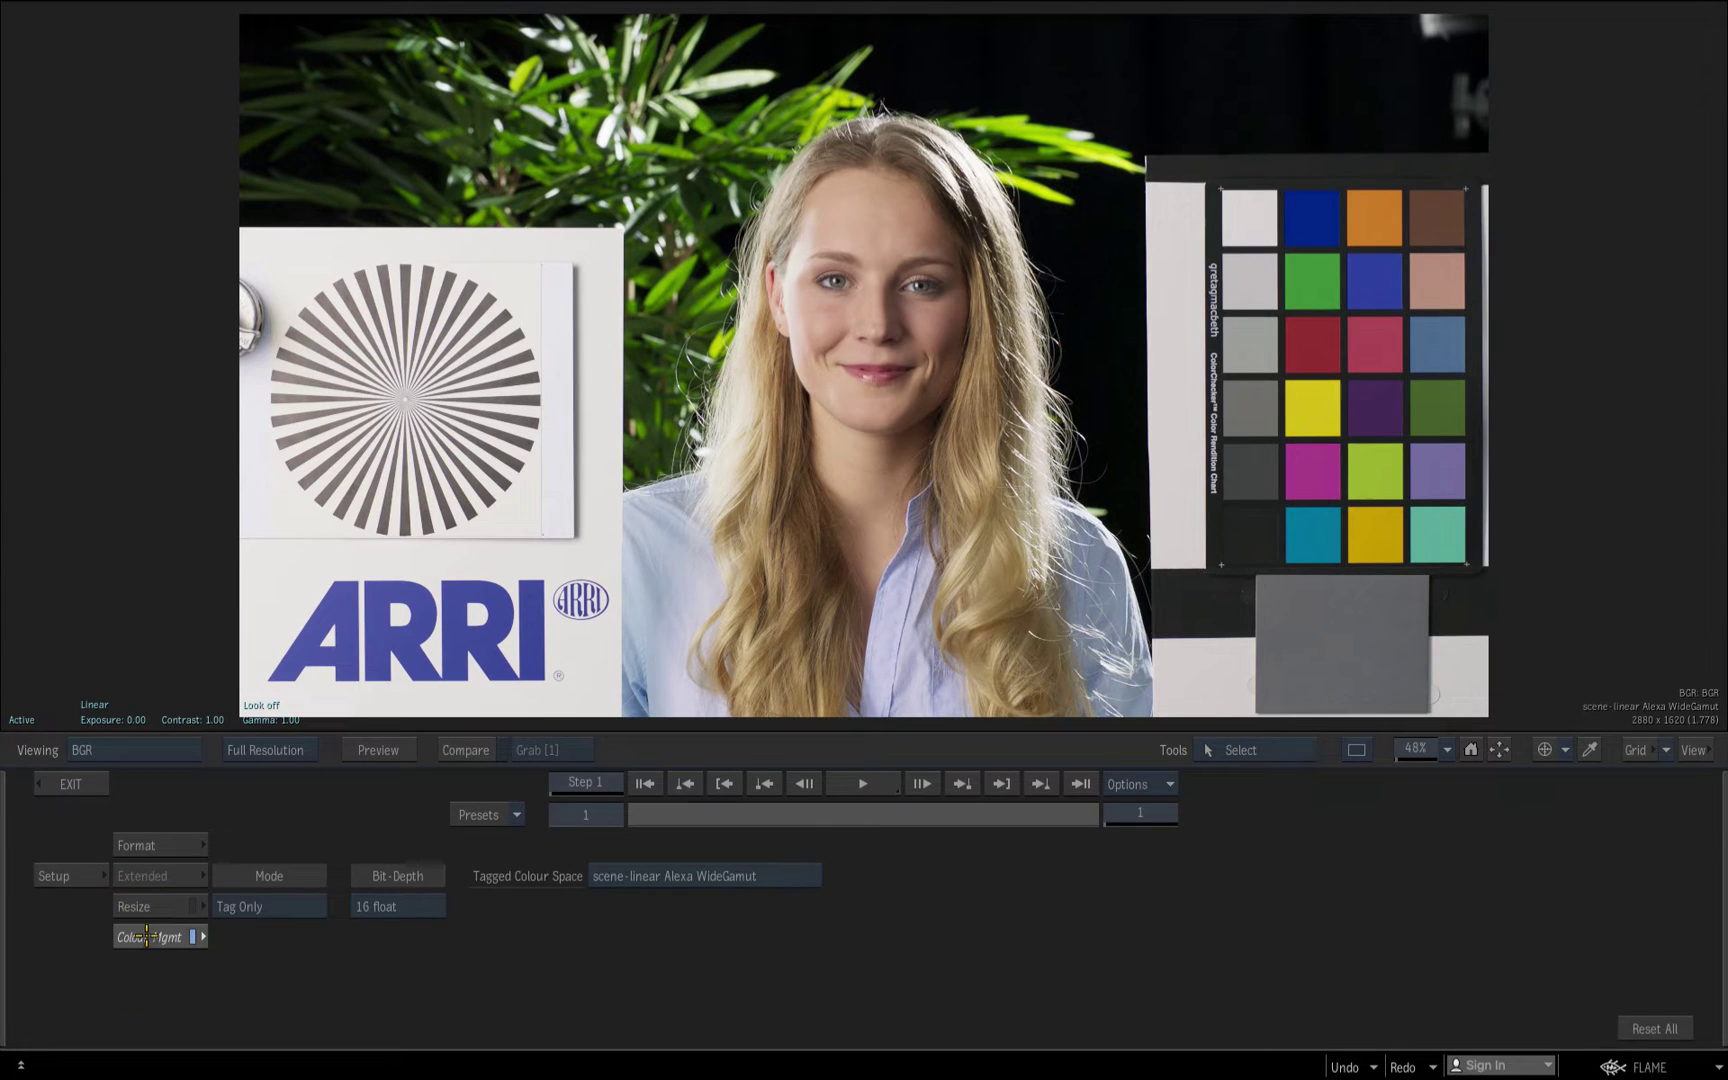
click(66, 787)
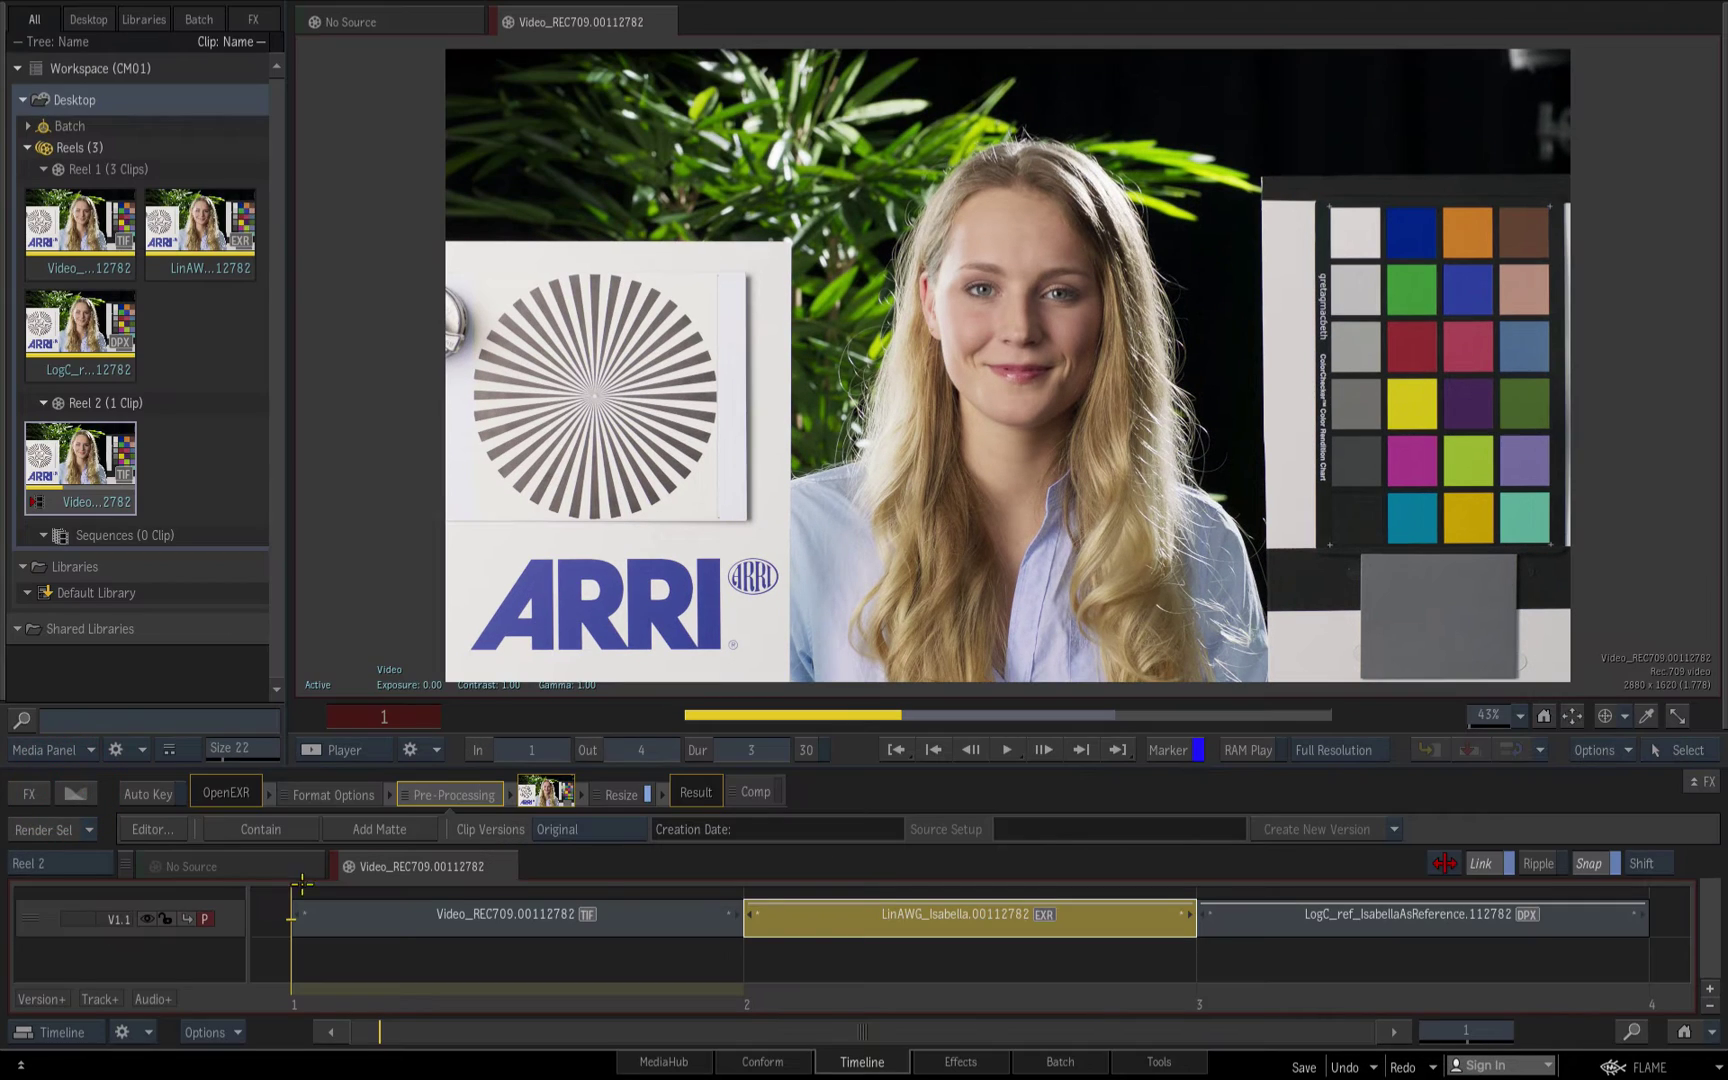
double_click(1419, 918)
click(147, 937)
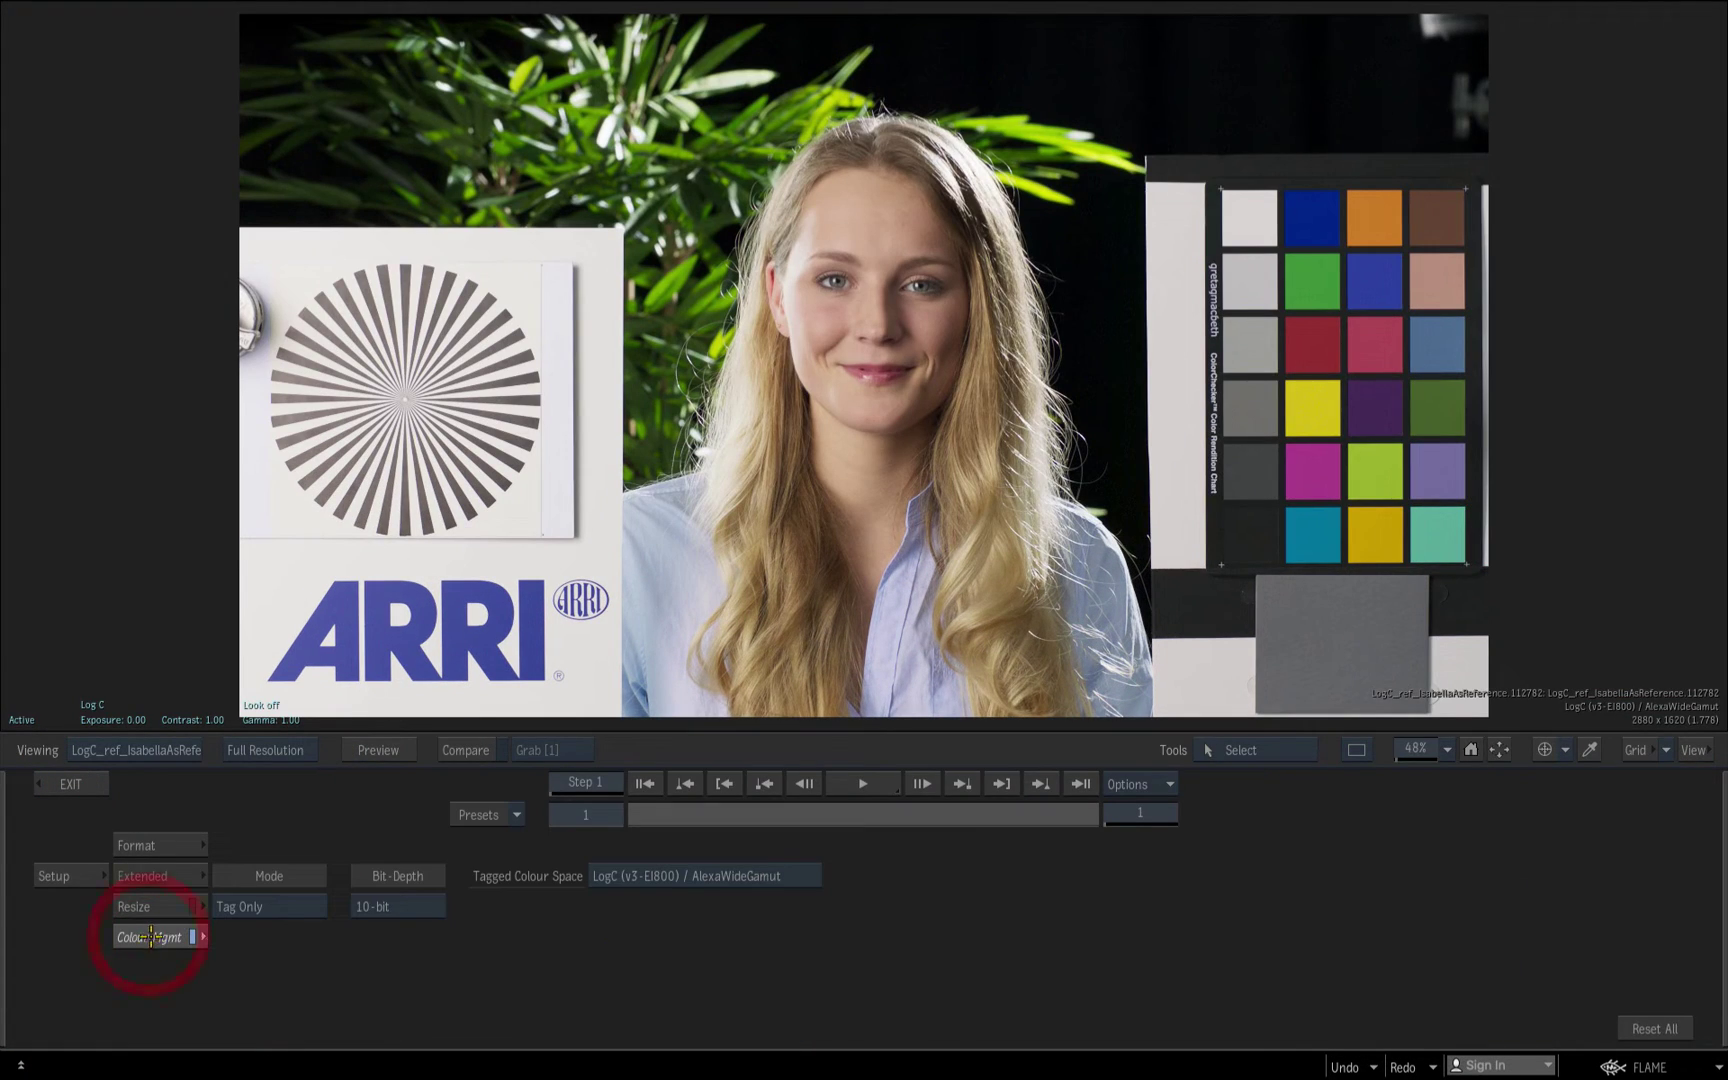
click(73, 786)
Add a video track above the sequence's segments and apply a Colour Management effect to its gap
click(592, 930)
click(98, 998)
click(340, 918)
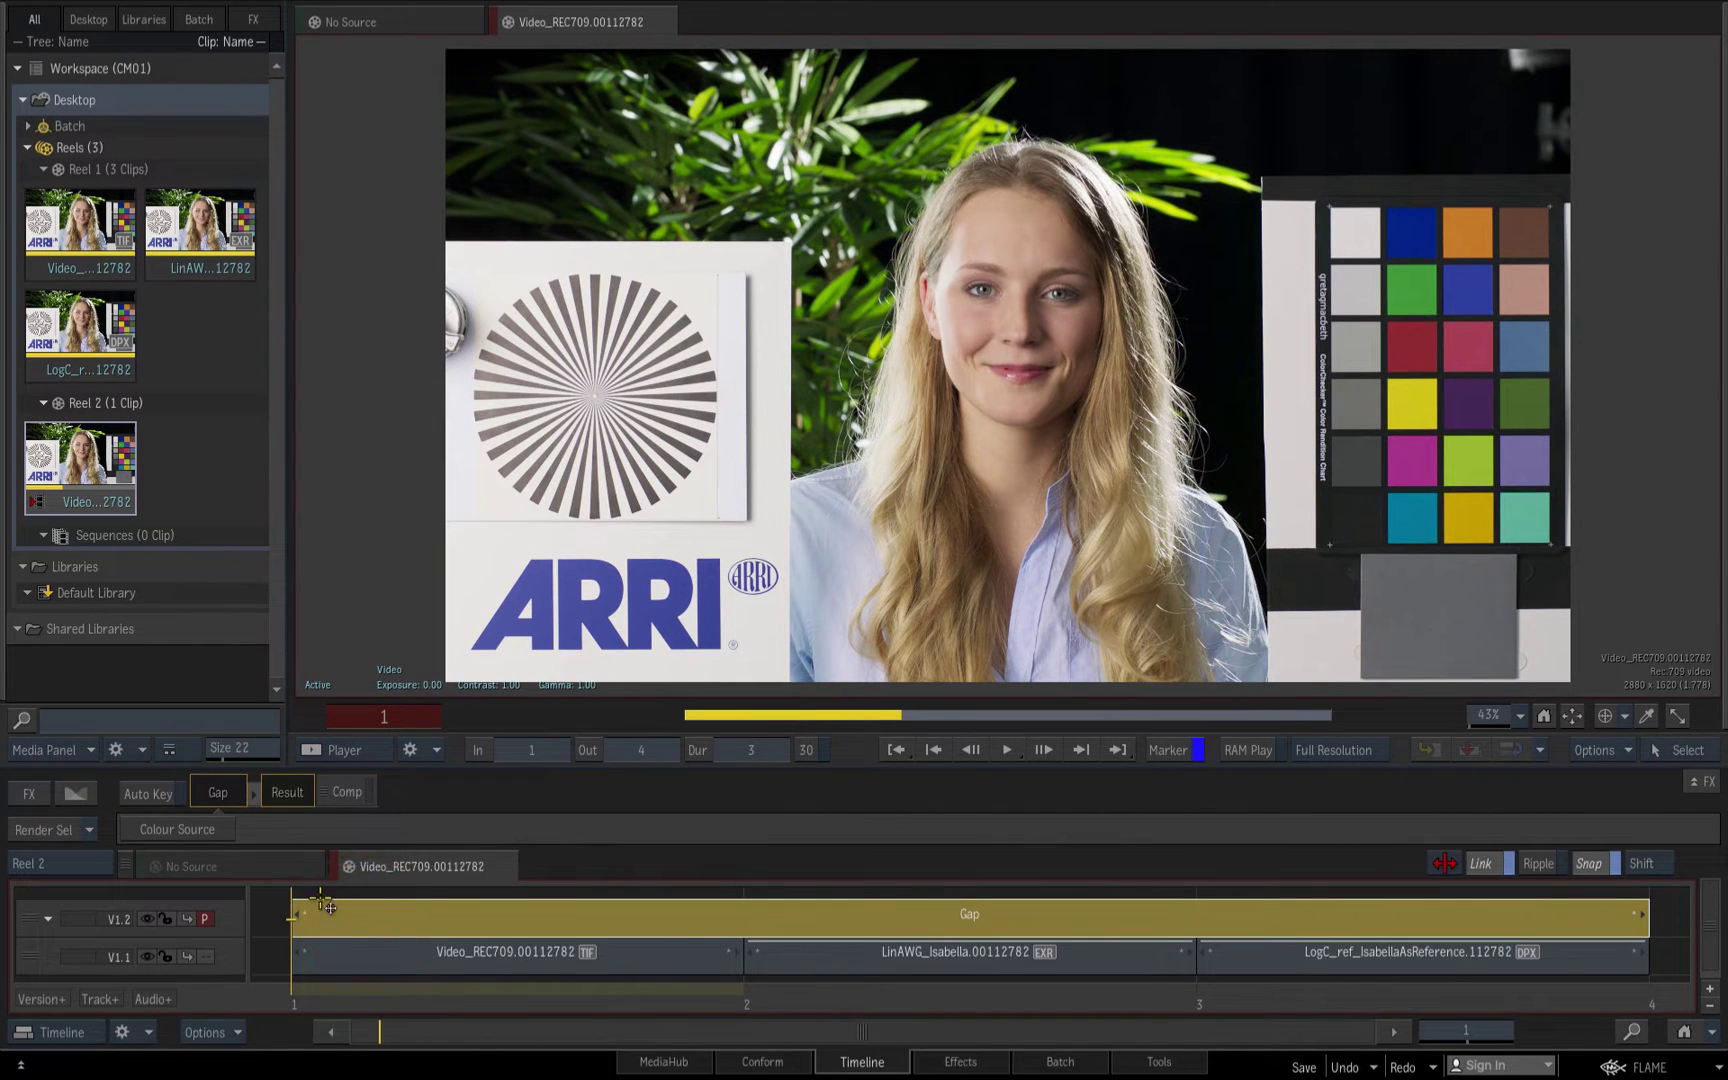
click(29, 793)
click(557, 811)
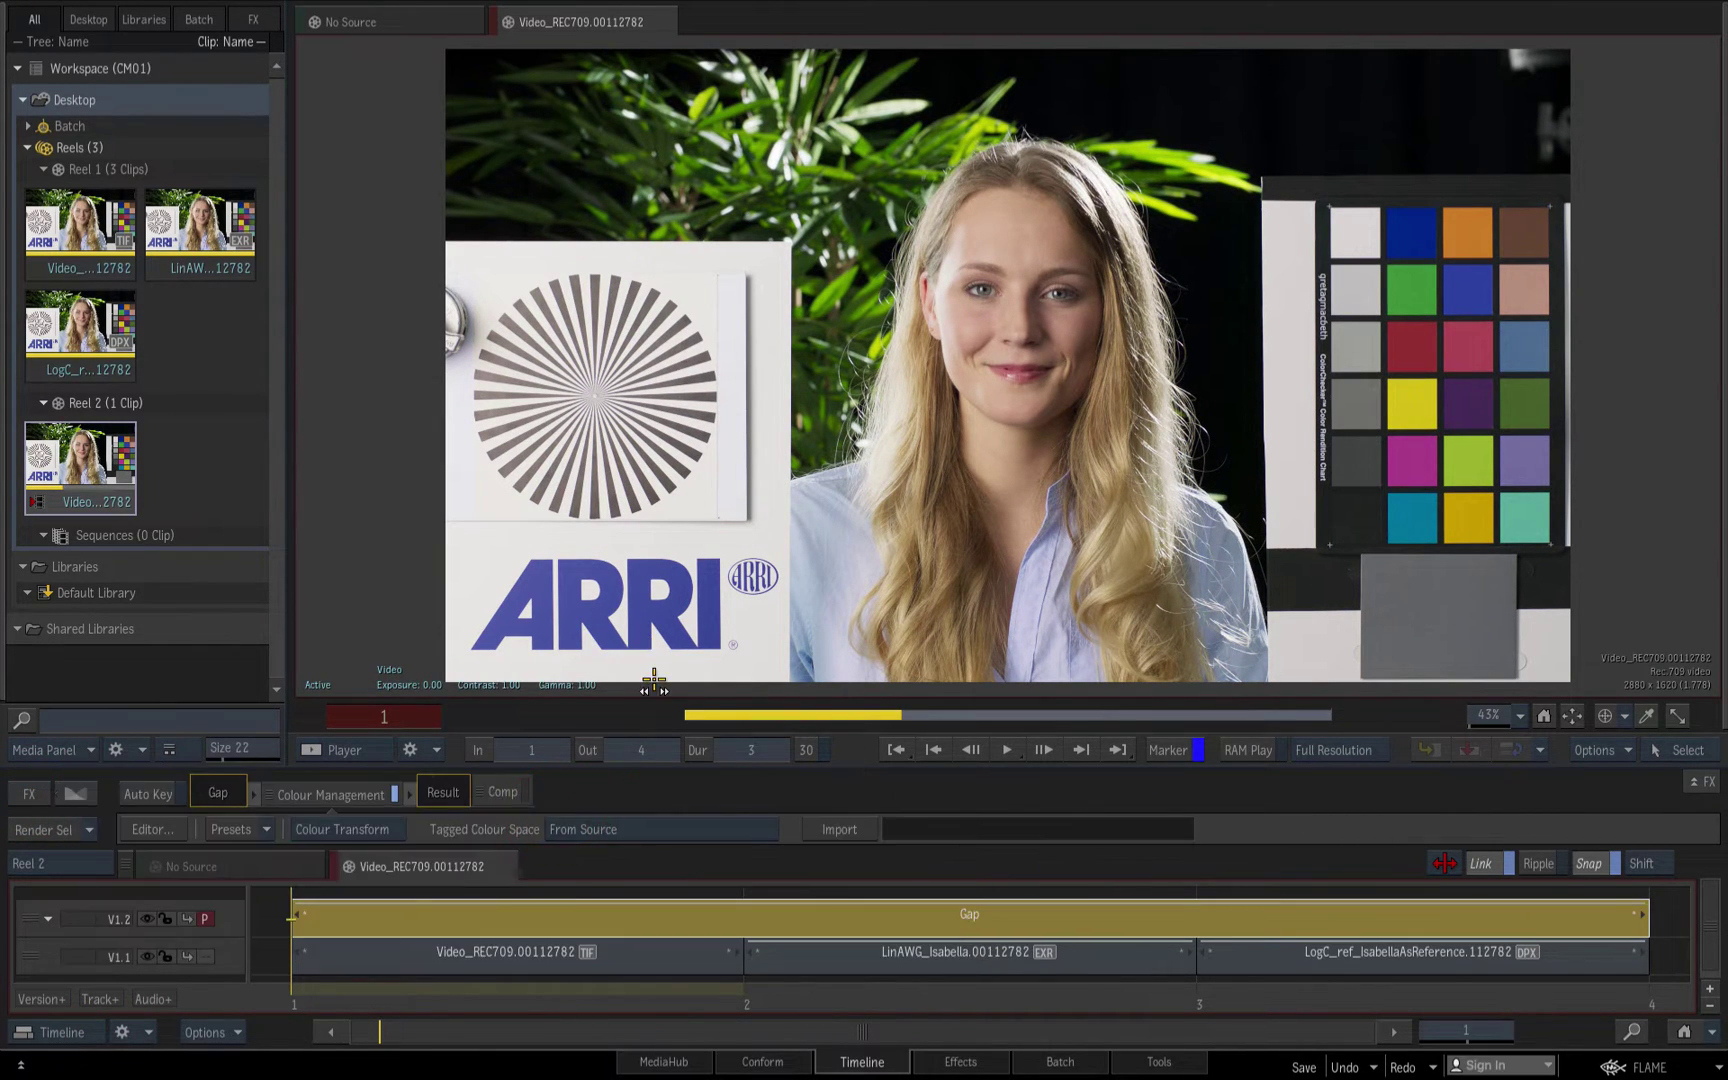
Set the gap's Colour Management effect to View Transform and scrub the sequence to check its display
click(355, 829)
click(372, 780)
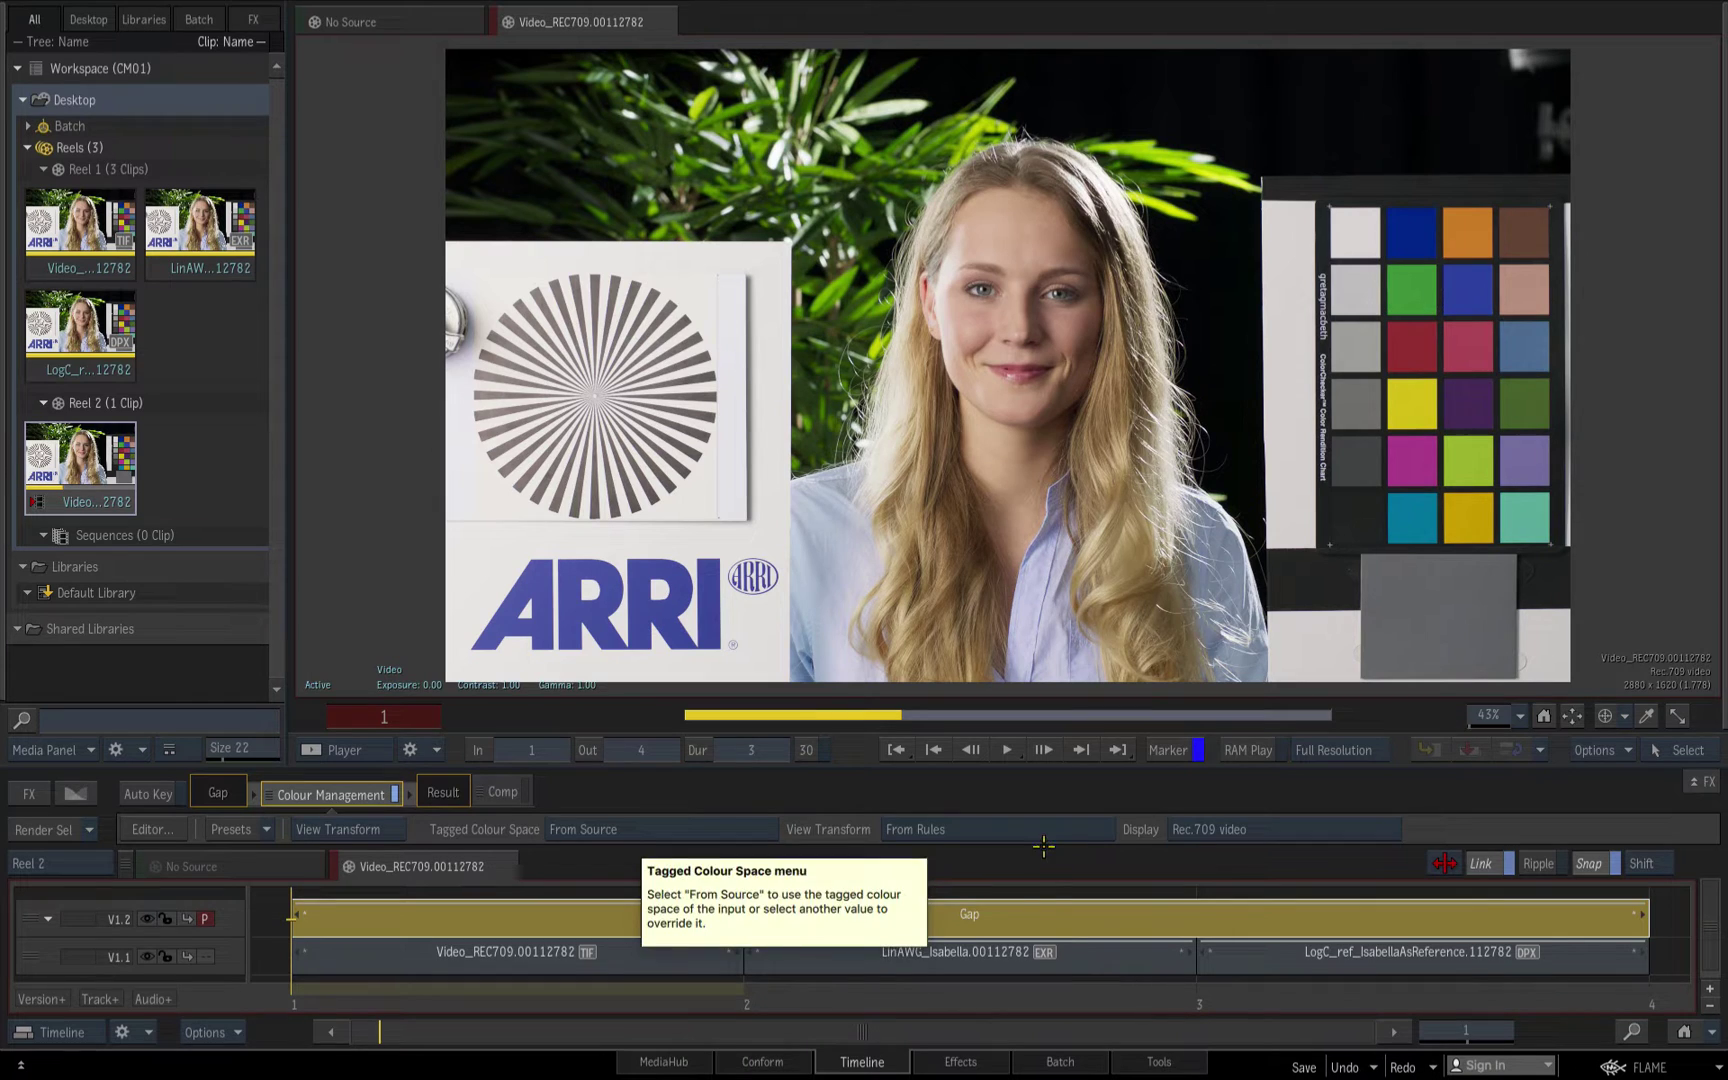
drag(785, 718, 363, 653)
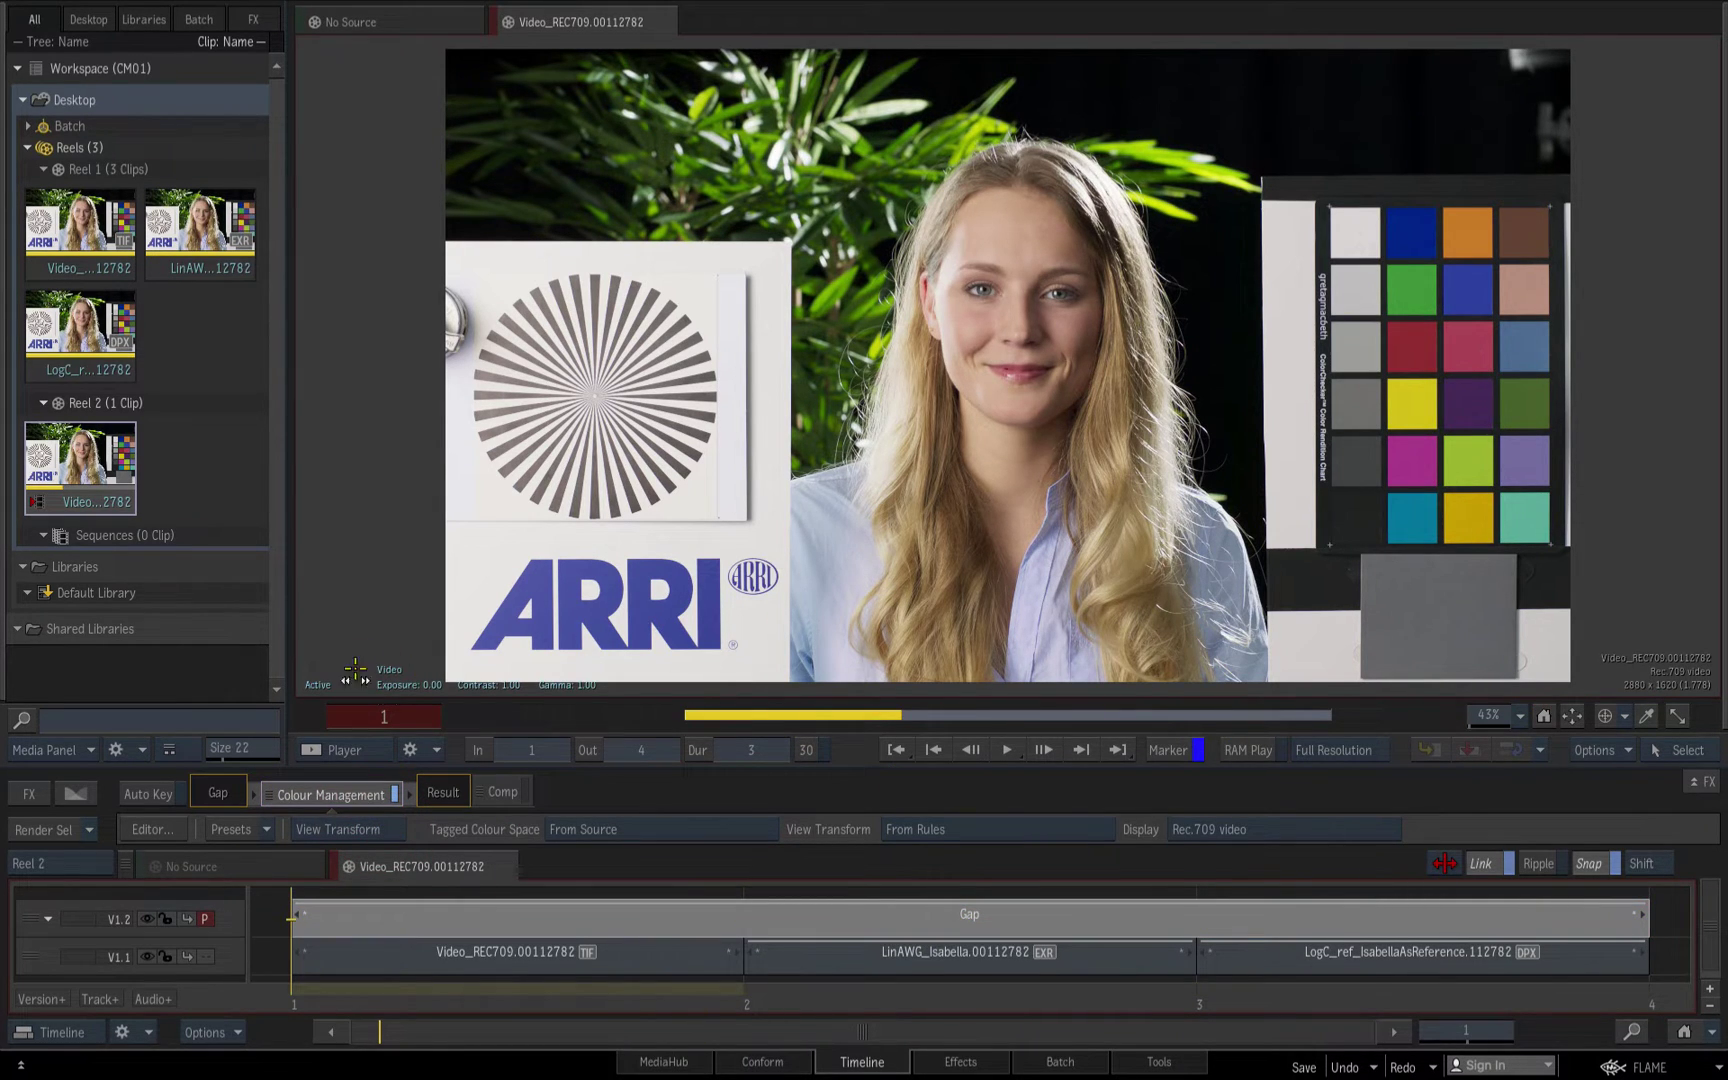
click(288, 963)
drag(827, 723, 570, 790)
click(289, 960)
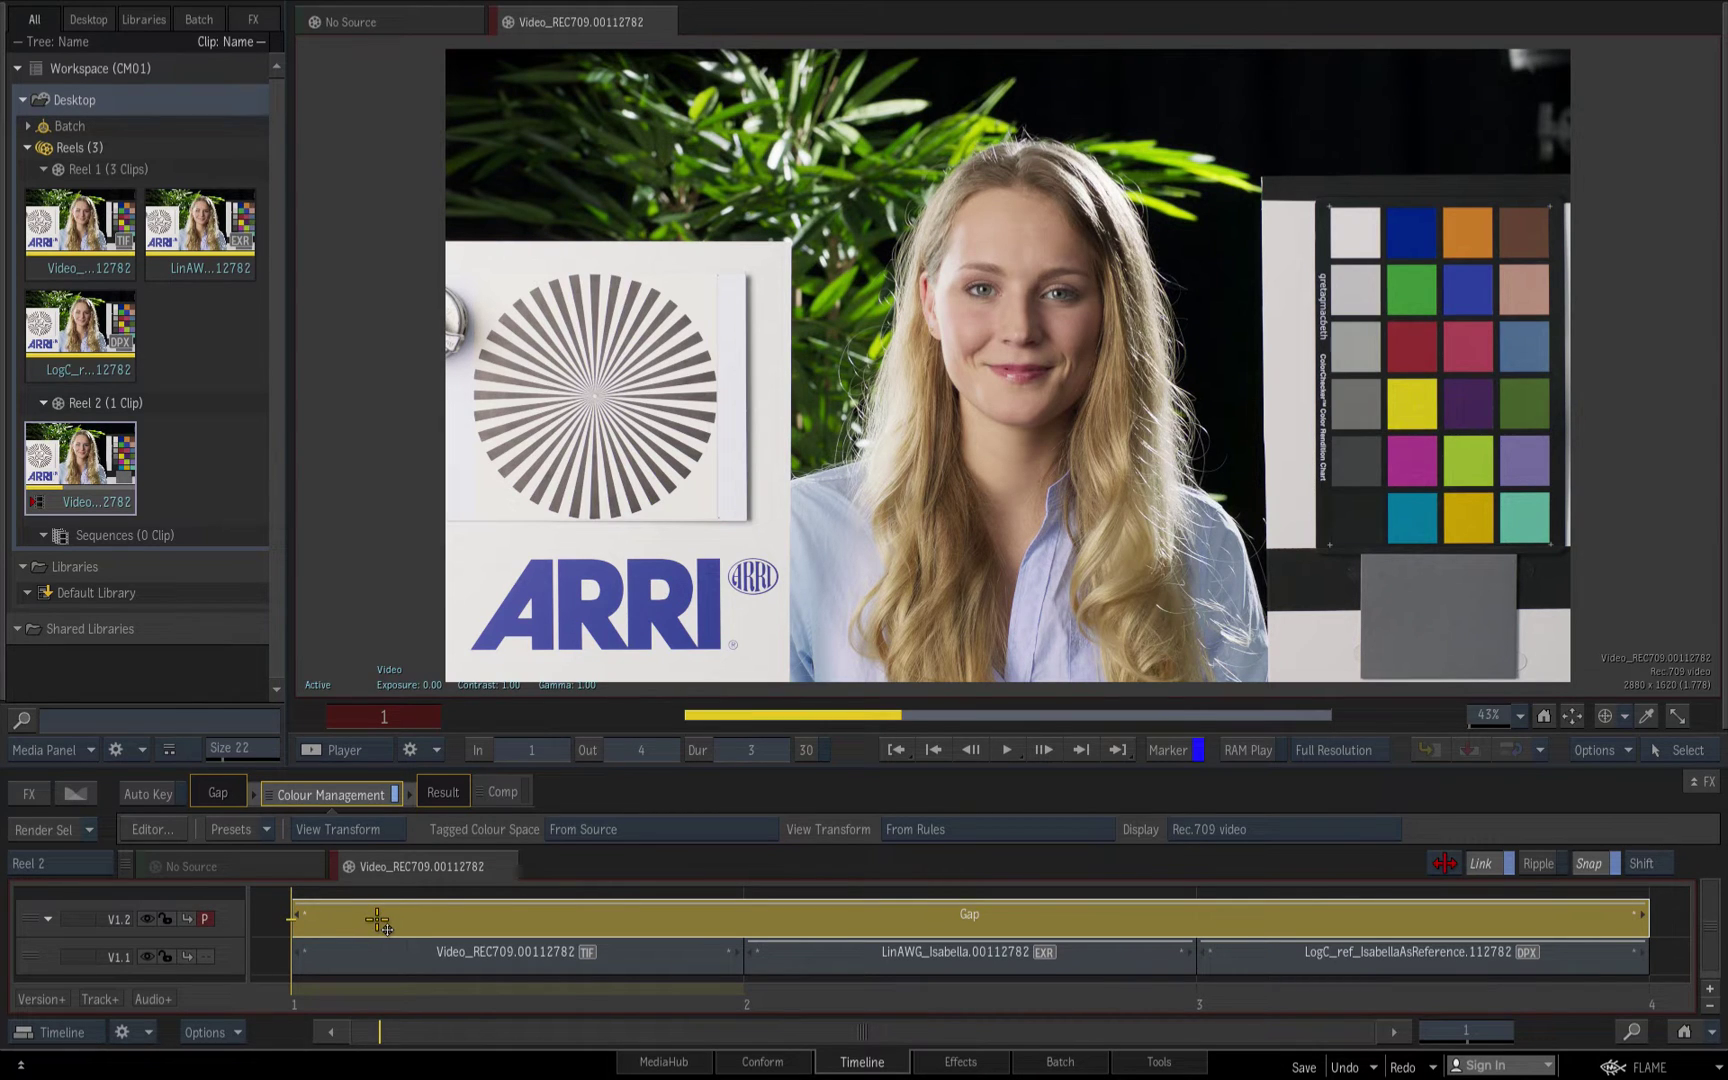
Add another video track on top and apply a Burn-in Metadata effect to its gap
click(42, 998)
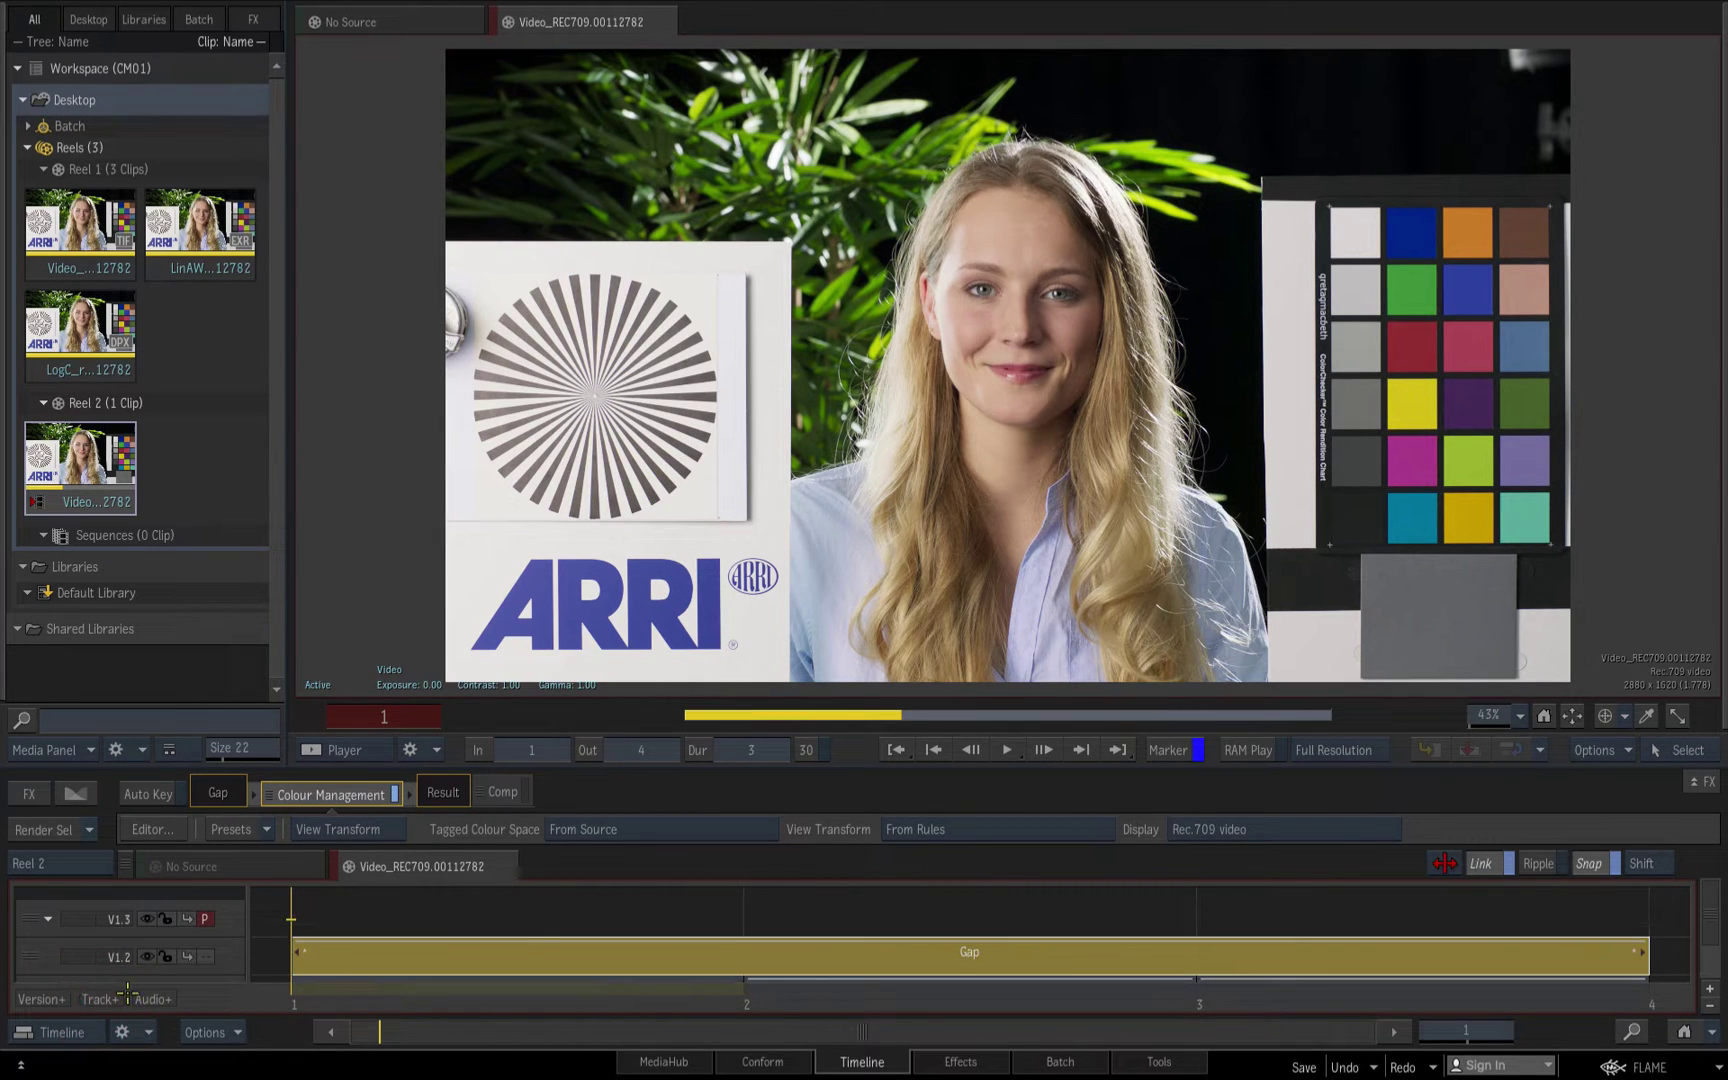
click(501, 905)
click(27, 792)
click(506, 809)
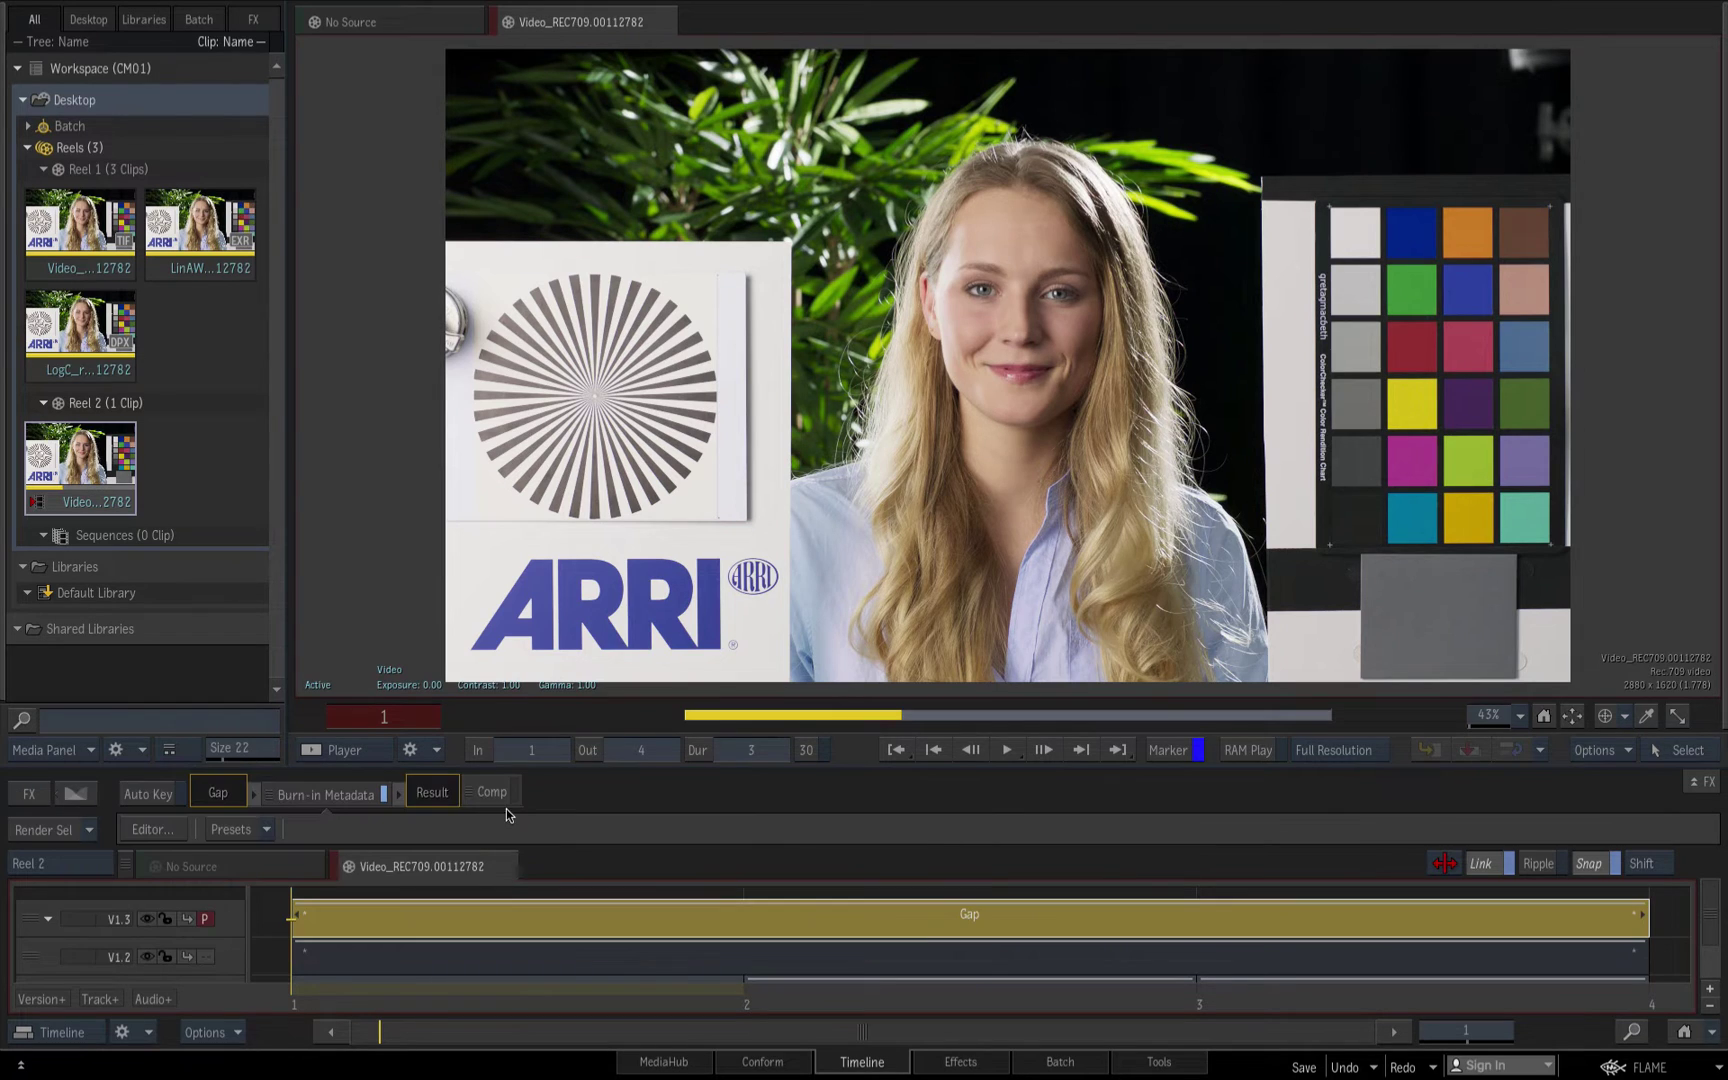
Add a Colour Space layer to the metadata burn-in with Position Y 640, size 105 and an active shadow, and check it across the sequence
double_click(313, 793)
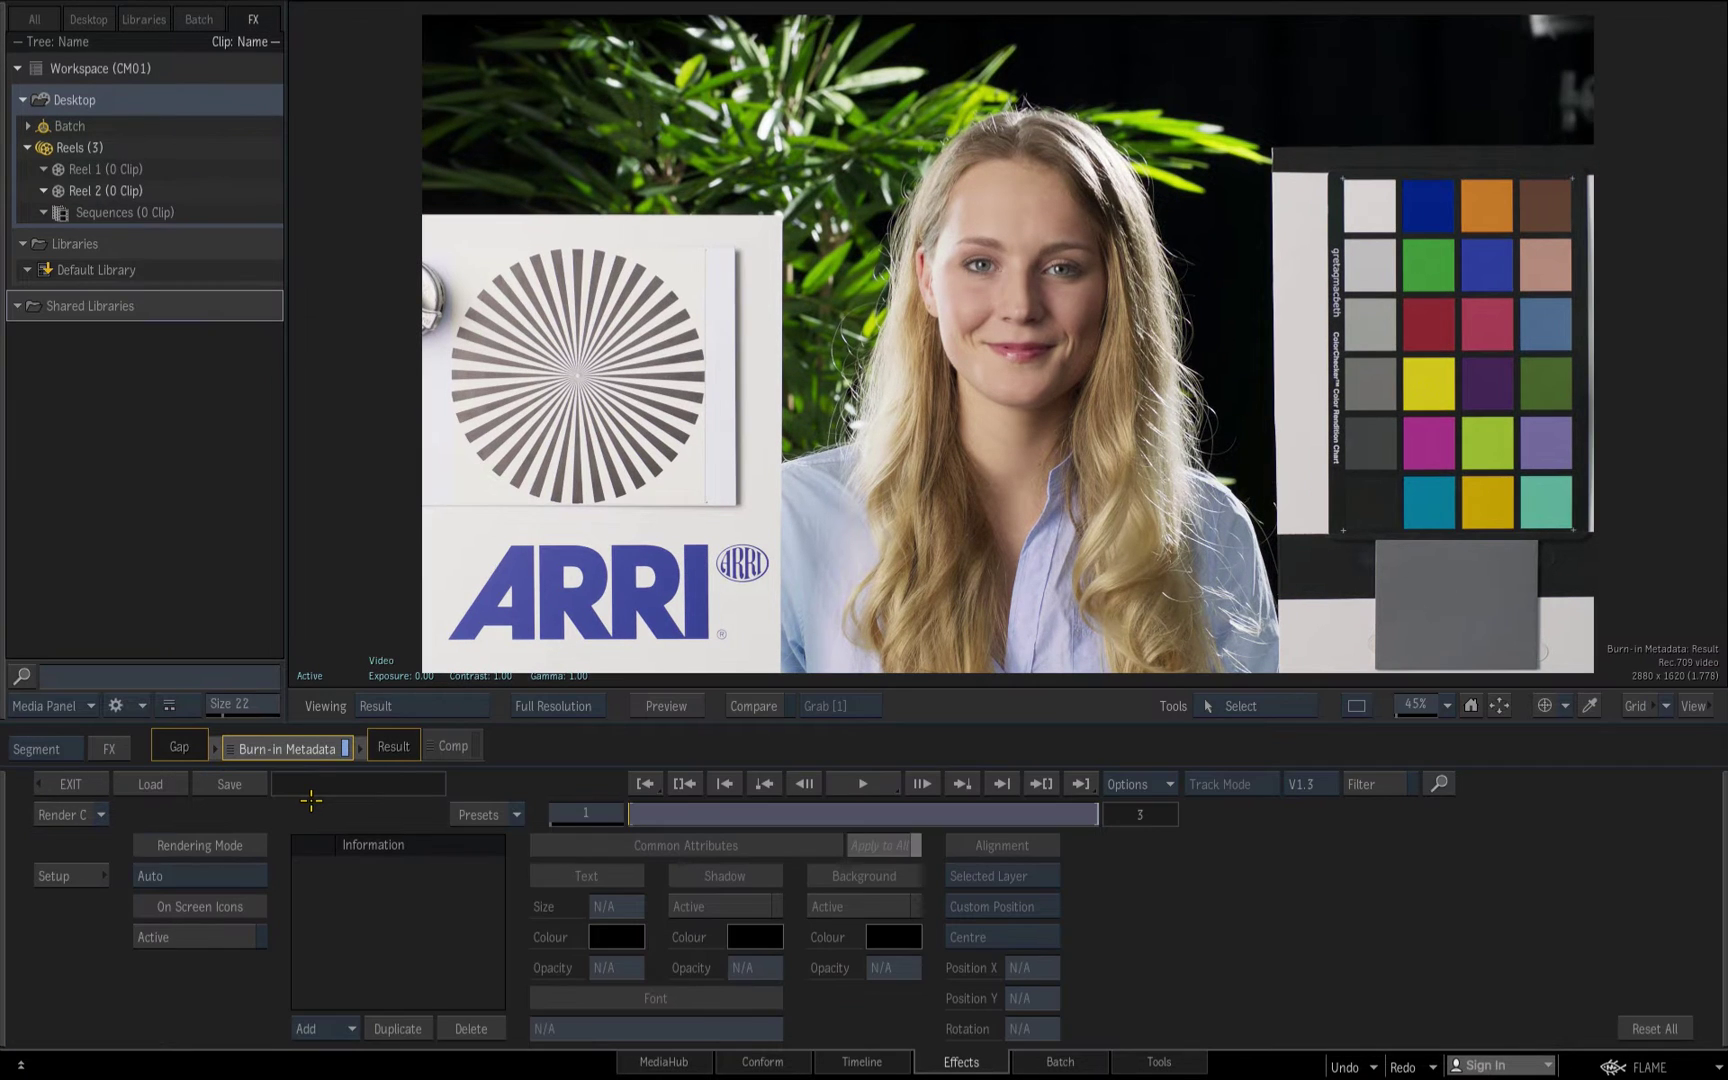
click(340, 1028)
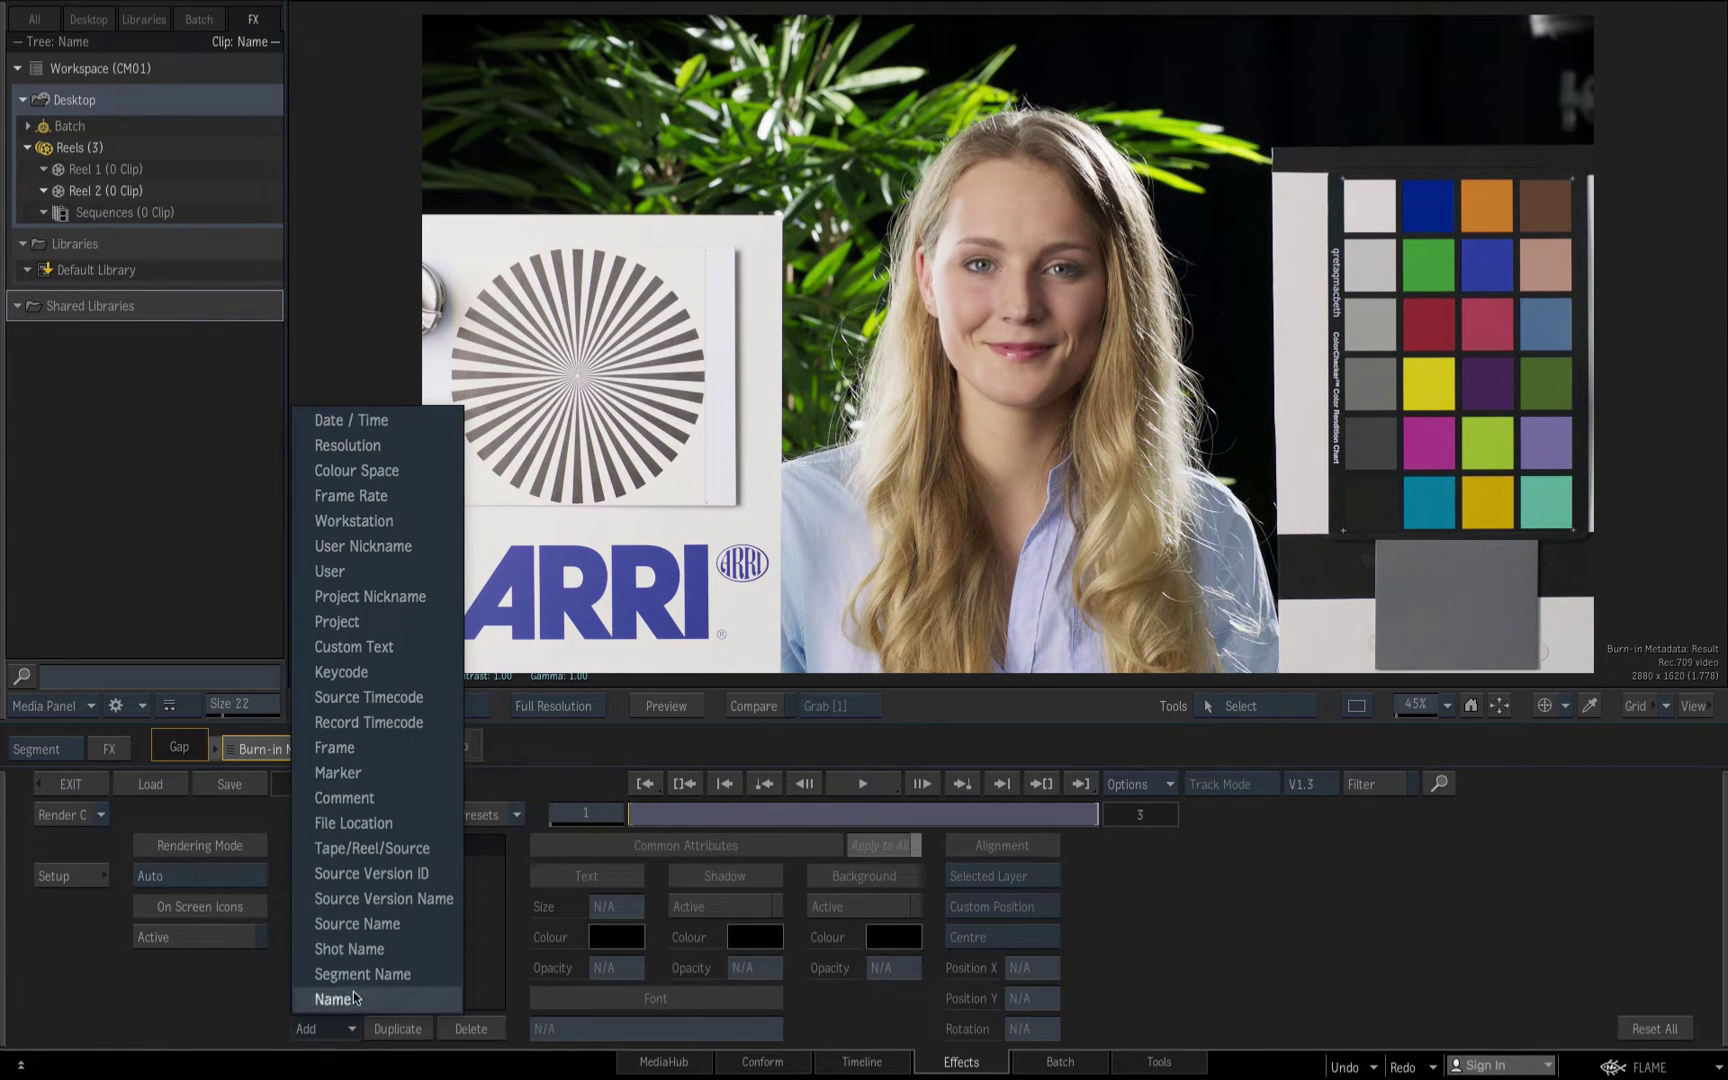
click(350, 468)
drag(1035, 997, 1347, 914)
drag(611, 901, 494, 931)
click(738, 907)
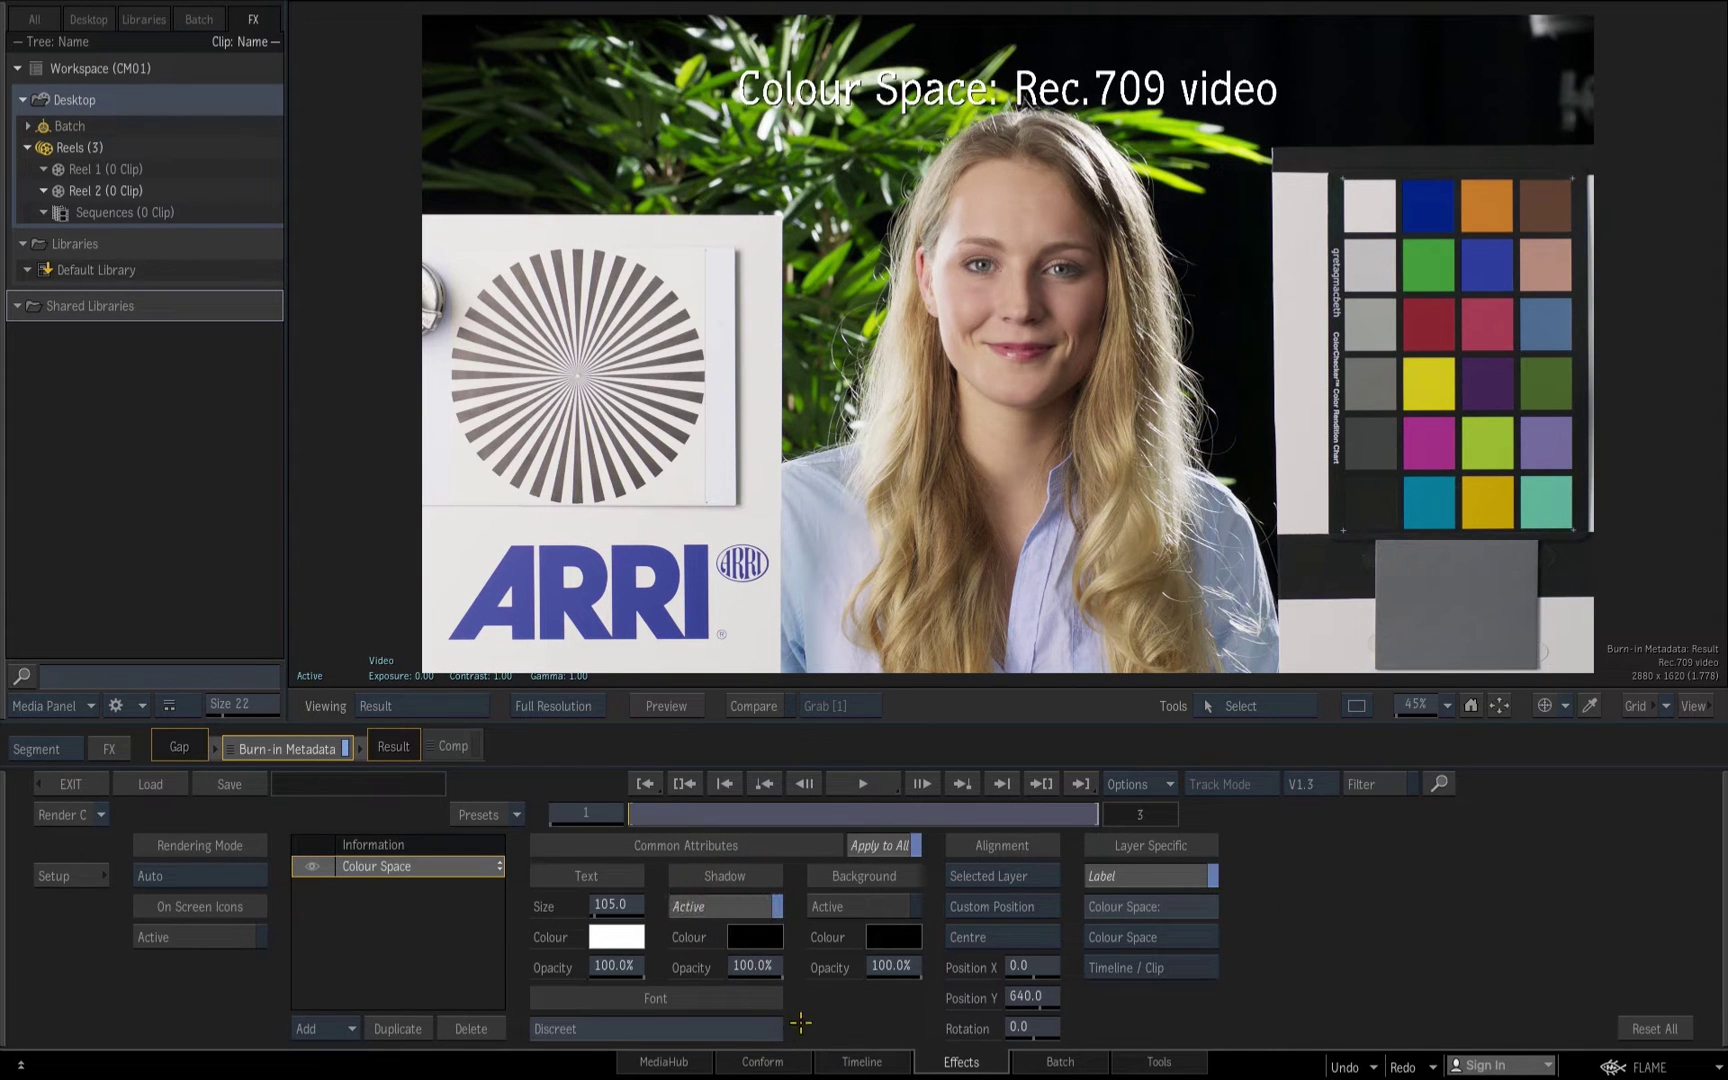
click(1199, 963)
drag(663, 814, 503, 852)
click(67, 785)
drag(770, 716, 436, 693)
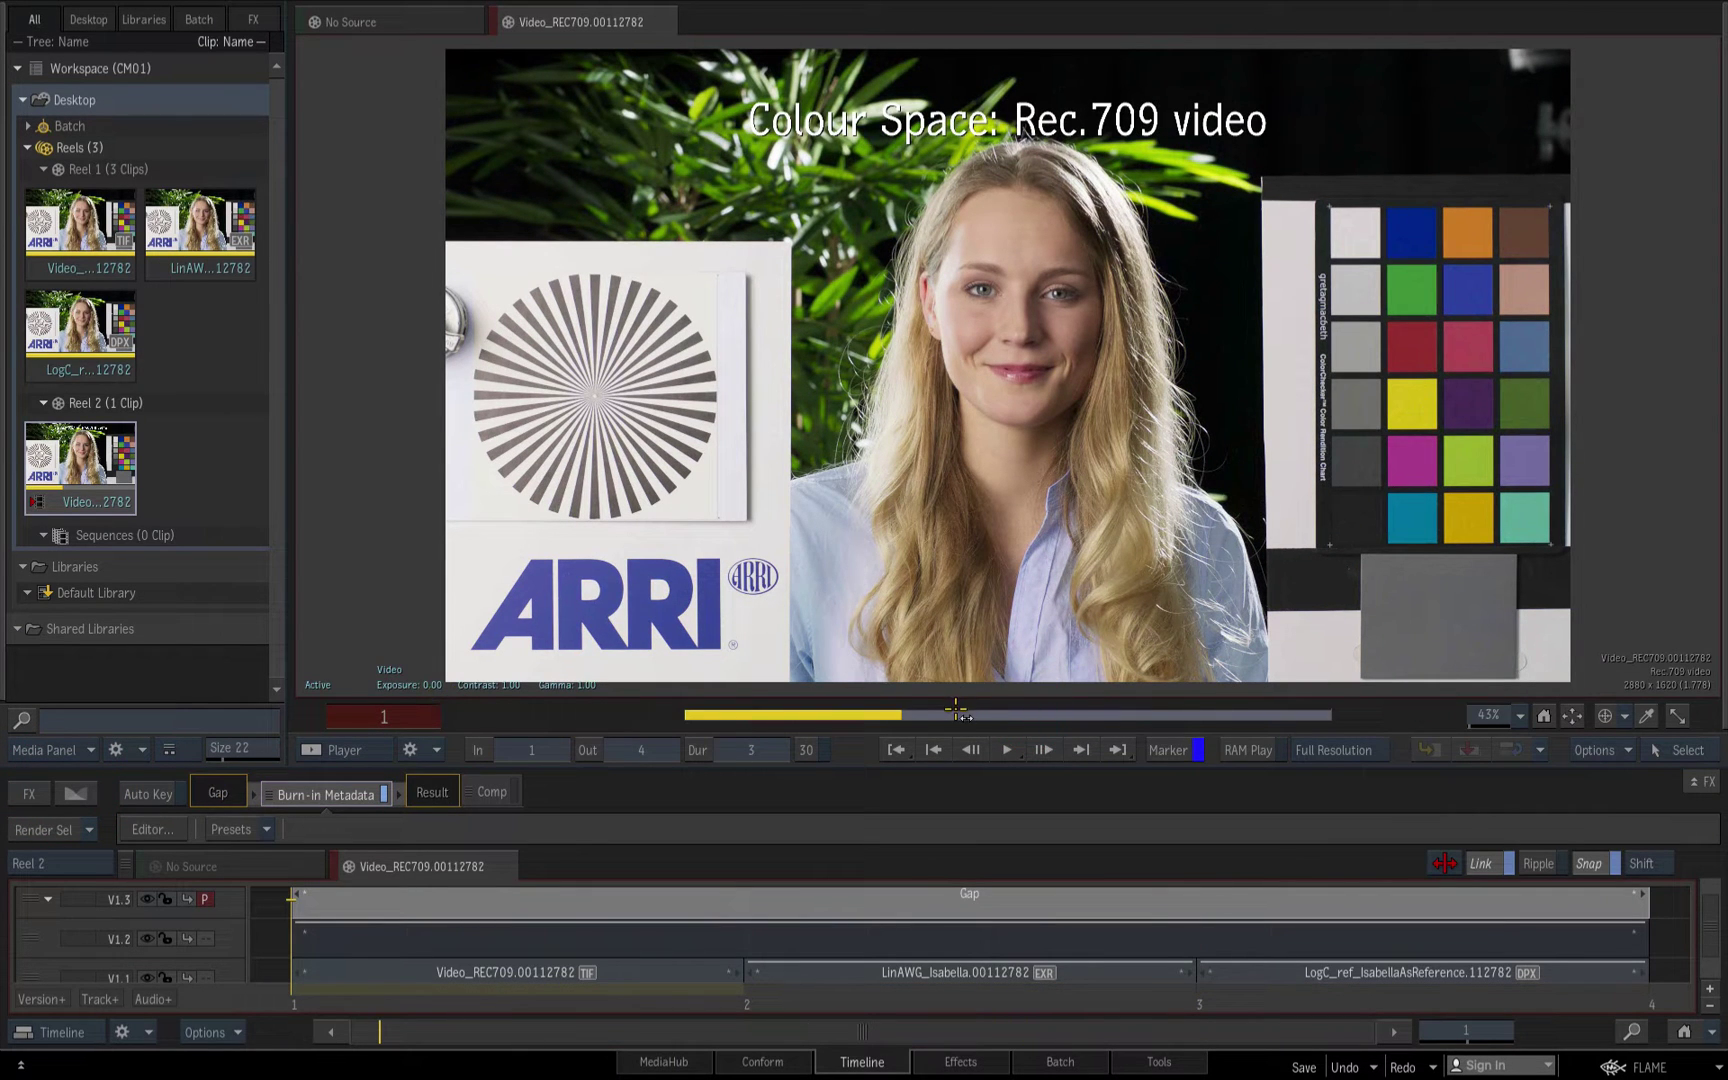
Export the Reel 2 sequence as 10-bit DPX with Use LUT disabled and the name pattern TL_CM_01
right_click(100, 466)
click(223, 1035)
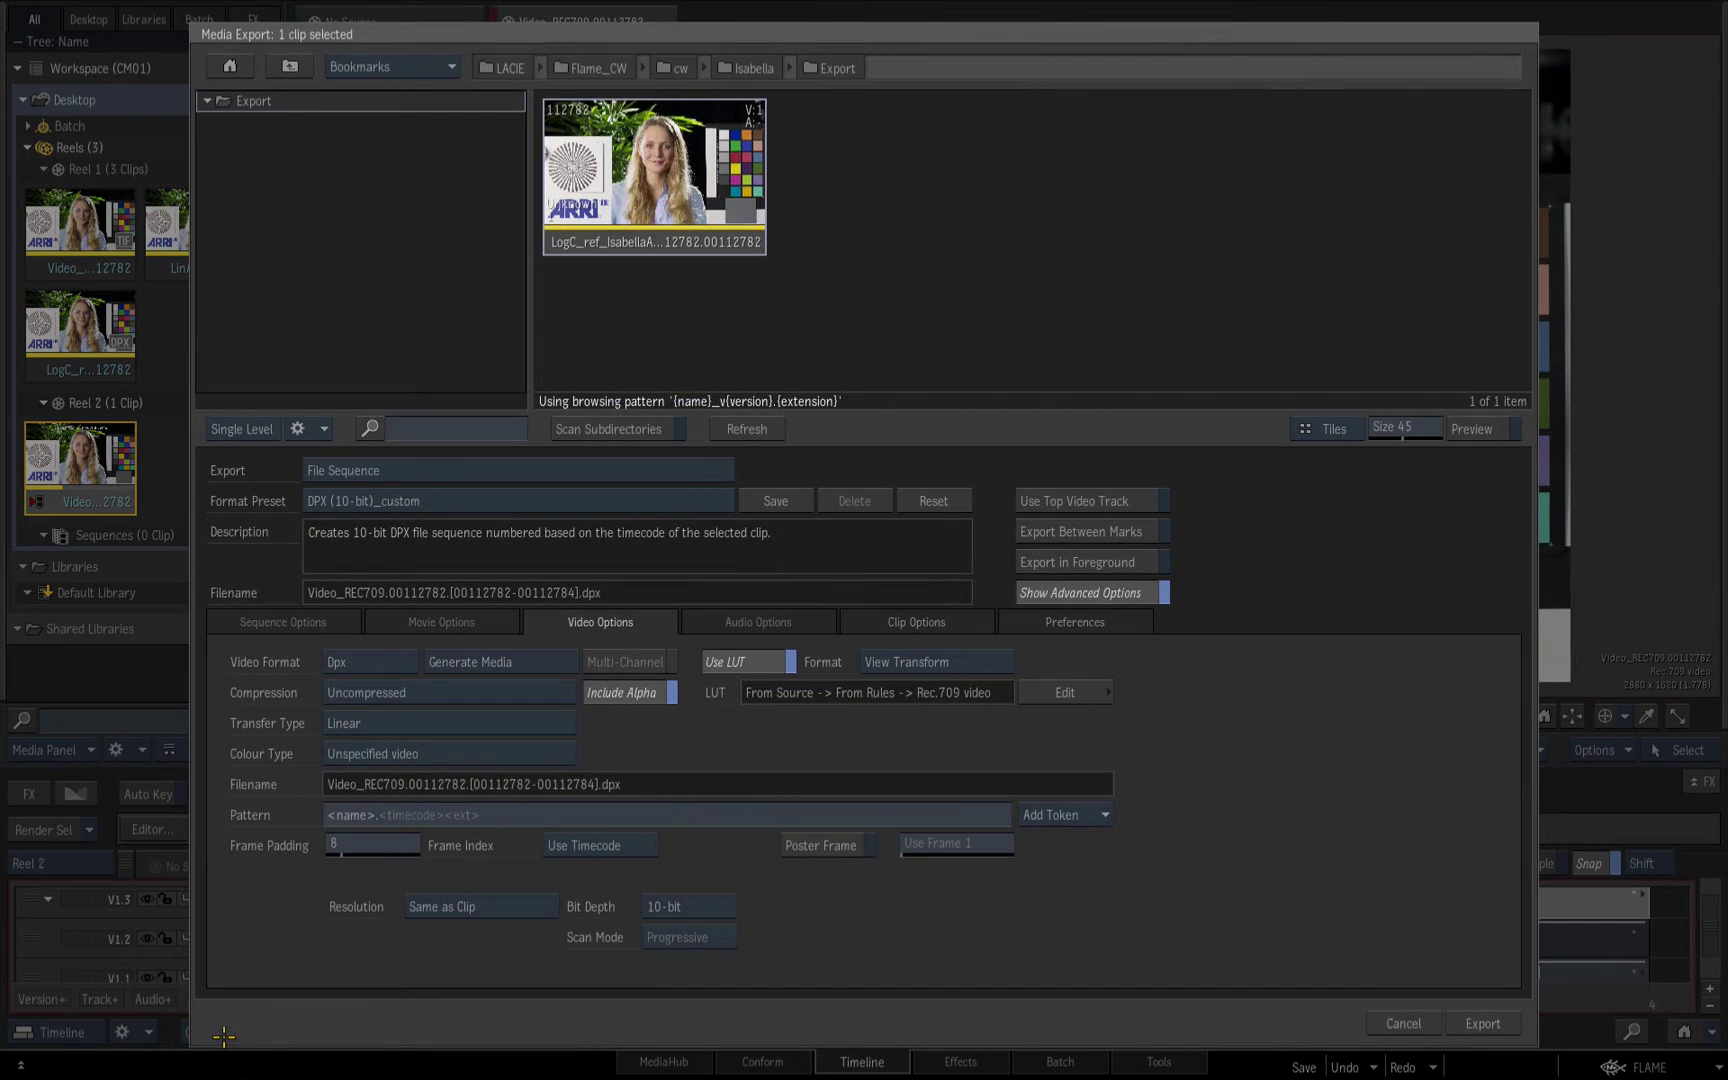
click(741, 665)
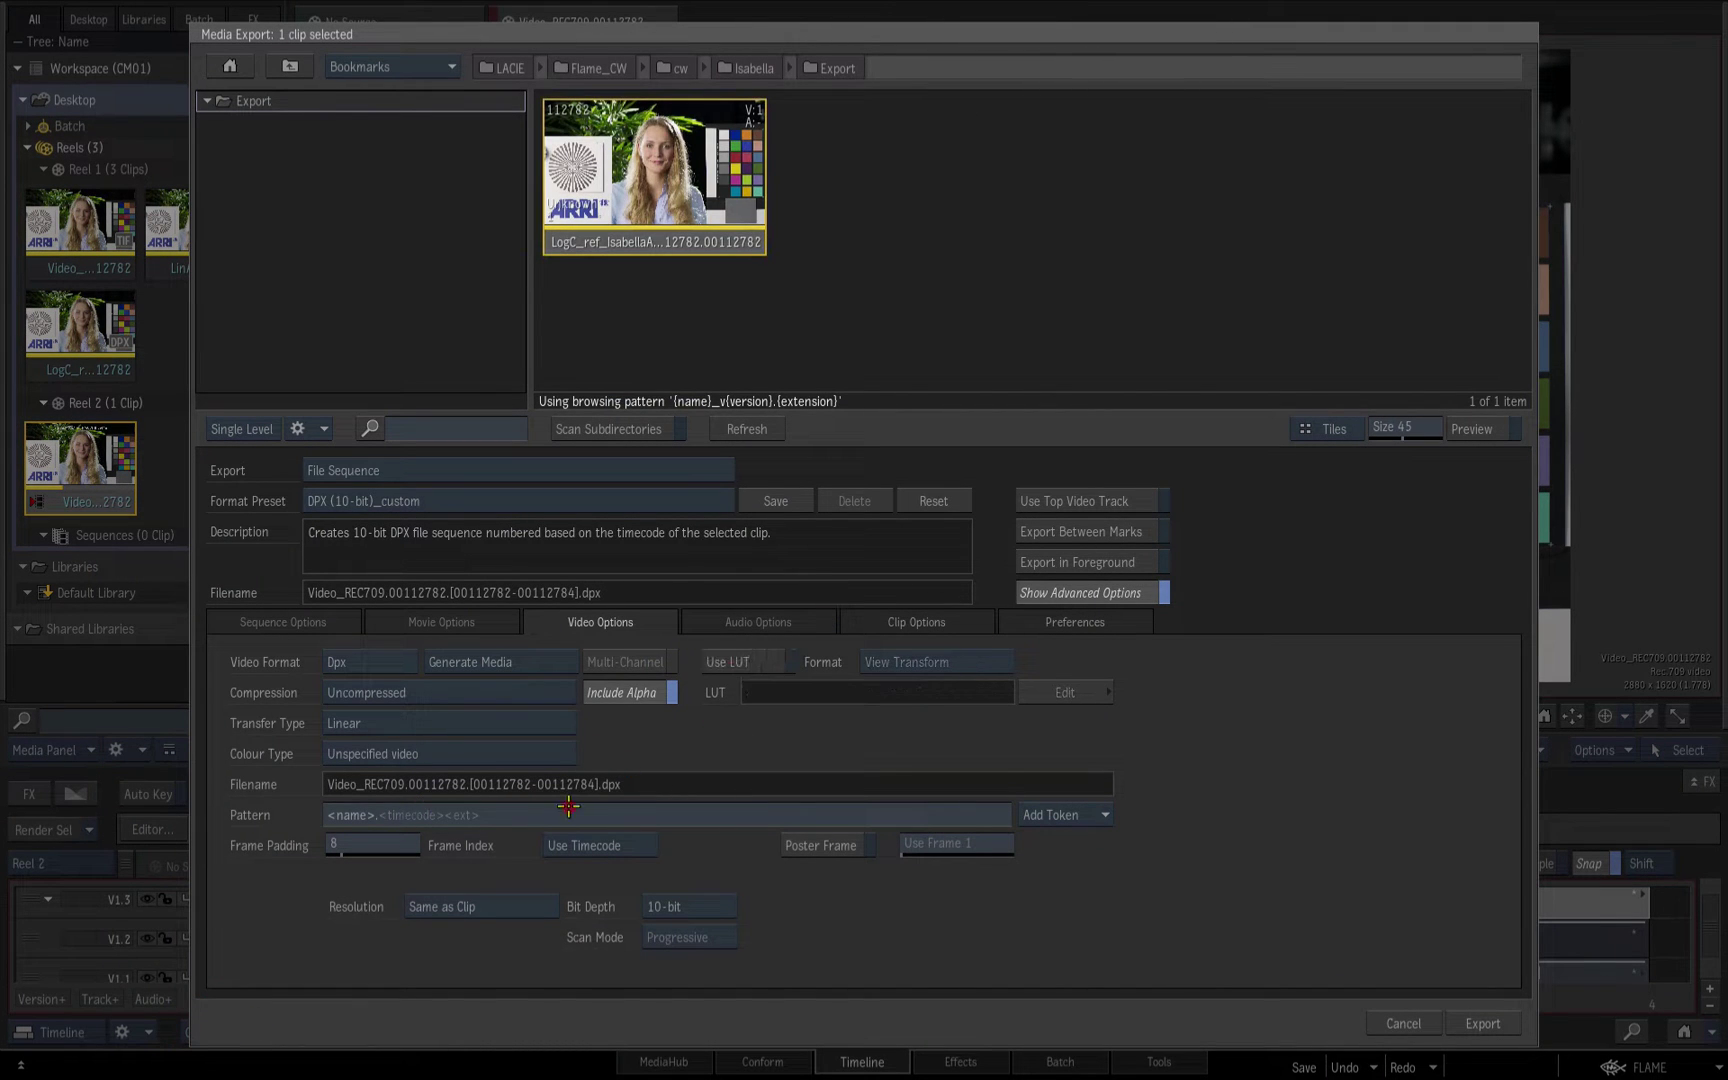
drag(482, 810, 25, 752)
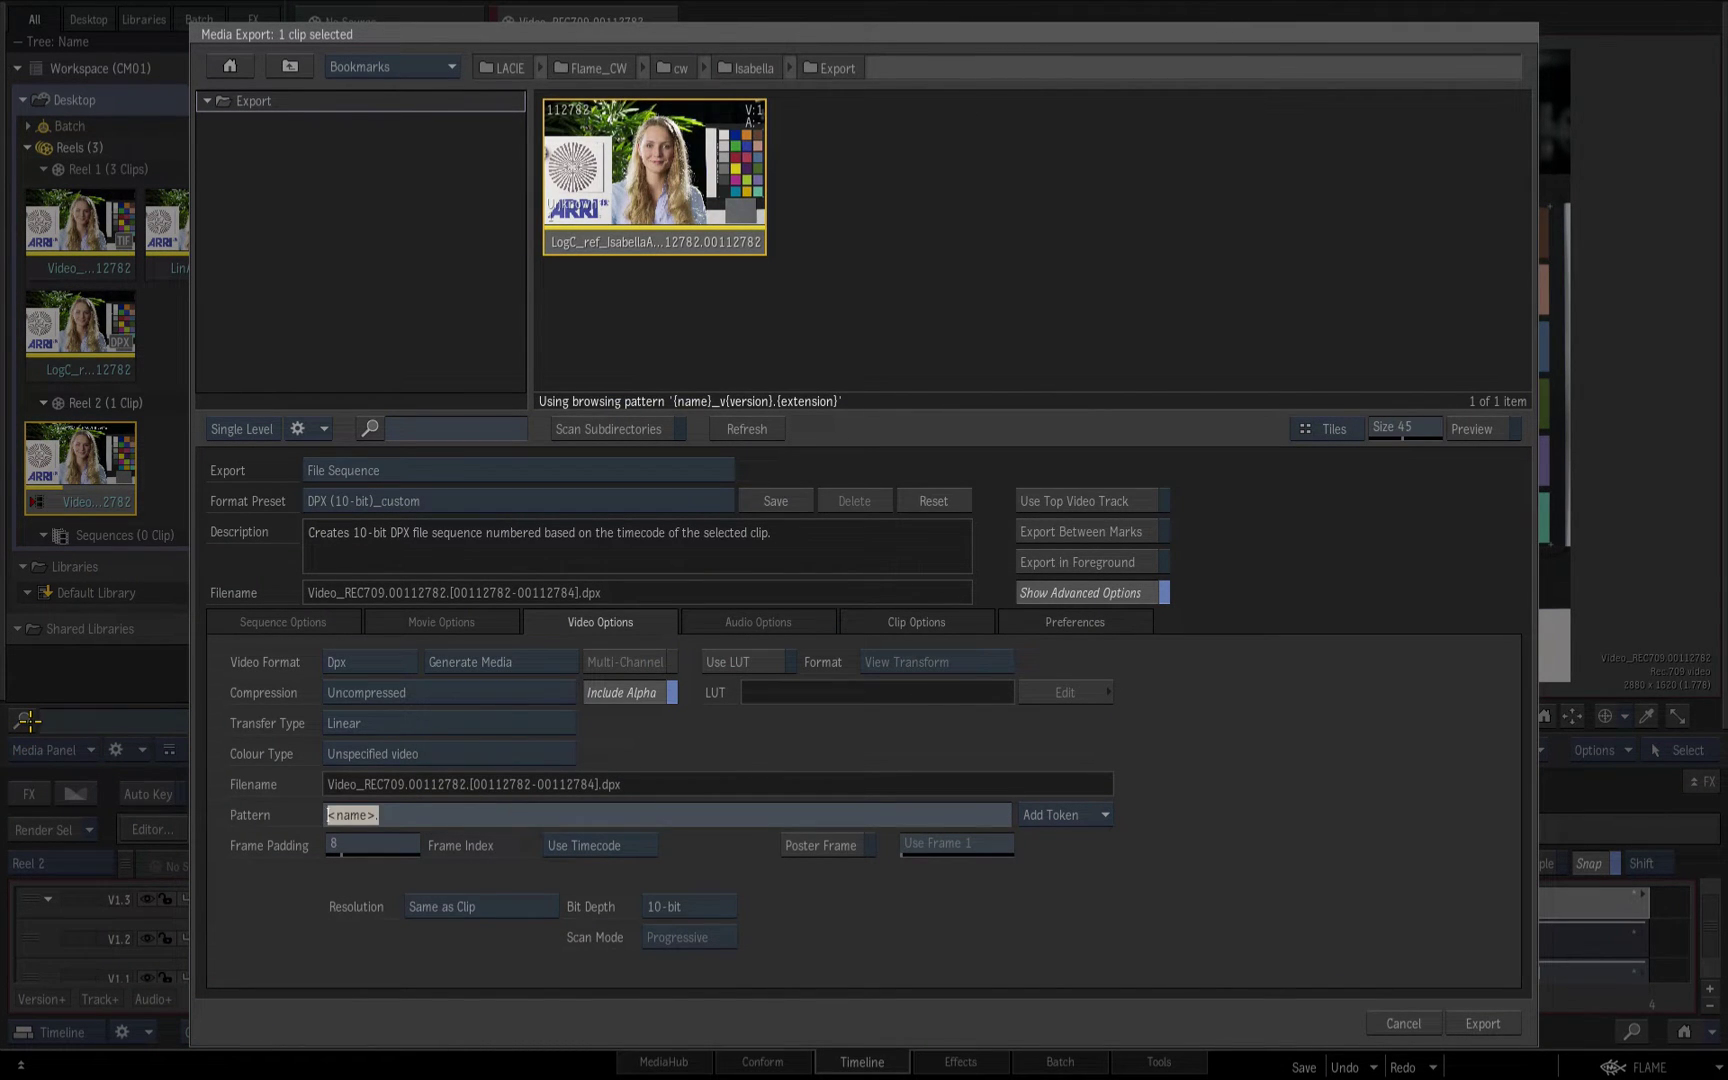
text(TL_CM_01)
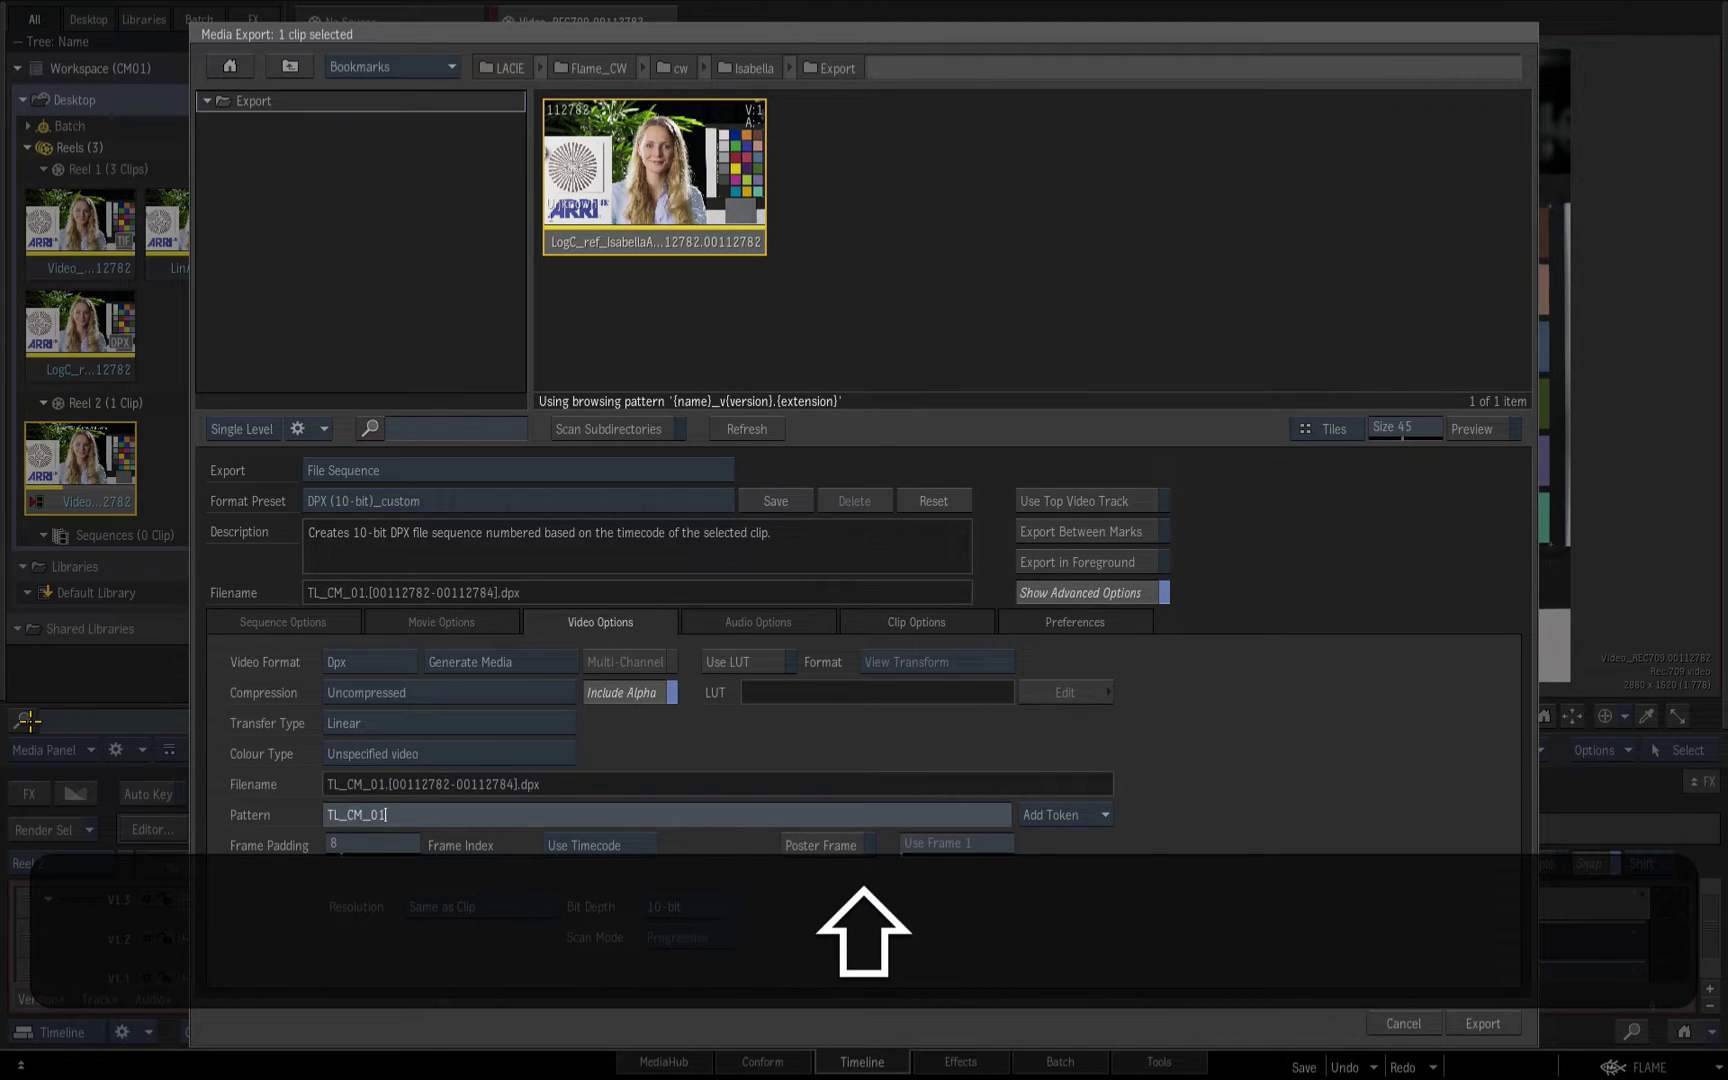
click(1518, 1030)
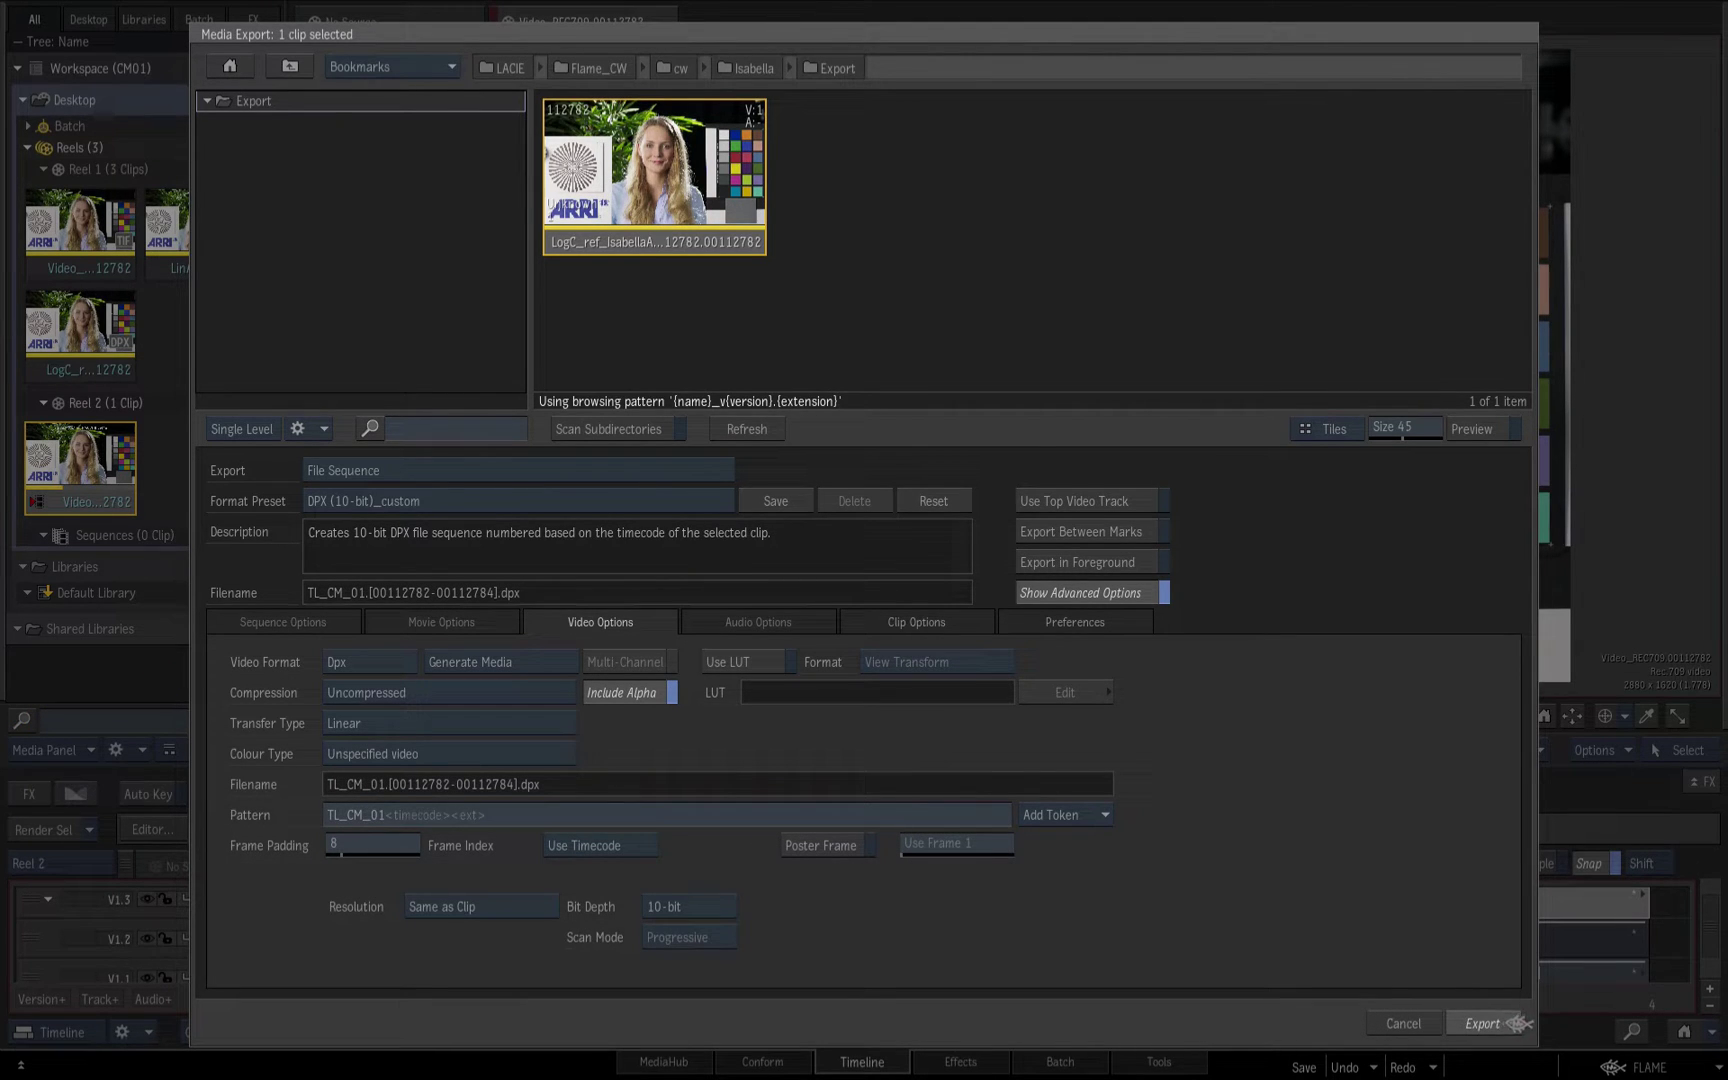
Check the sequence in the reels and import the exported TL_CM_01 DPX clip from the Export folder into the Sequences reel
click(1159, 1062)
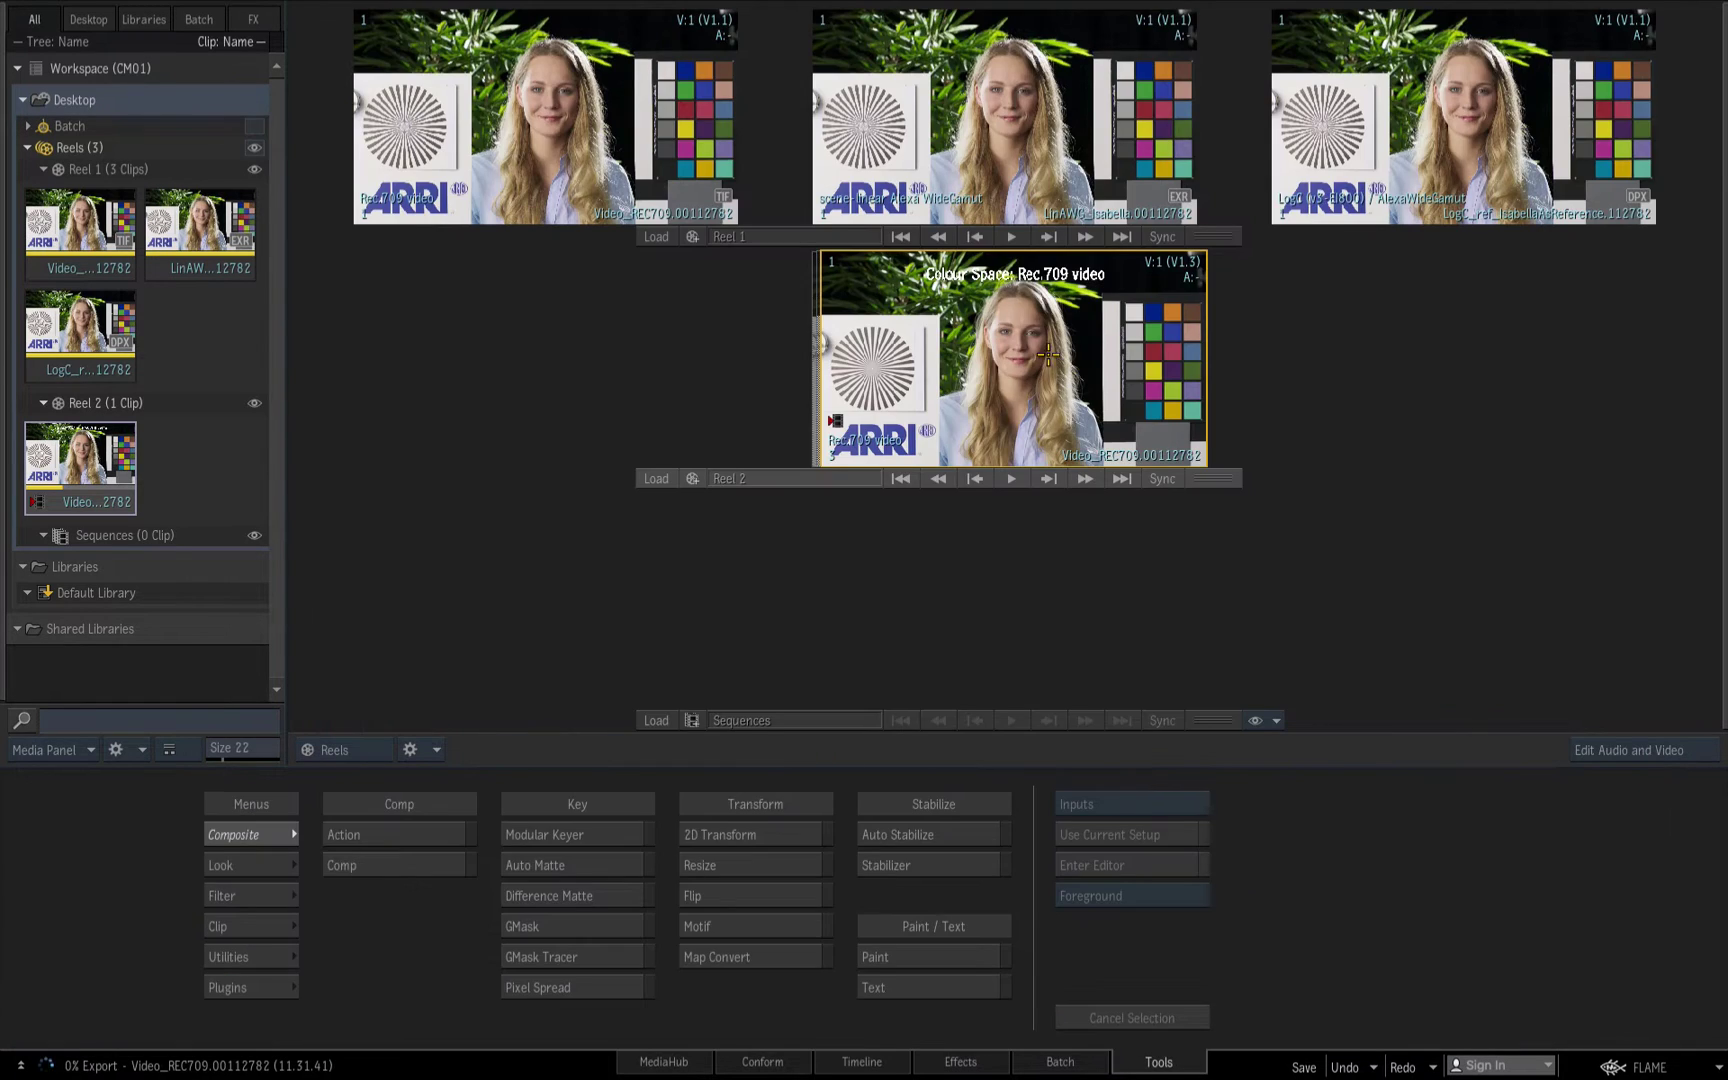
drag(1008, 310, 606, 330)
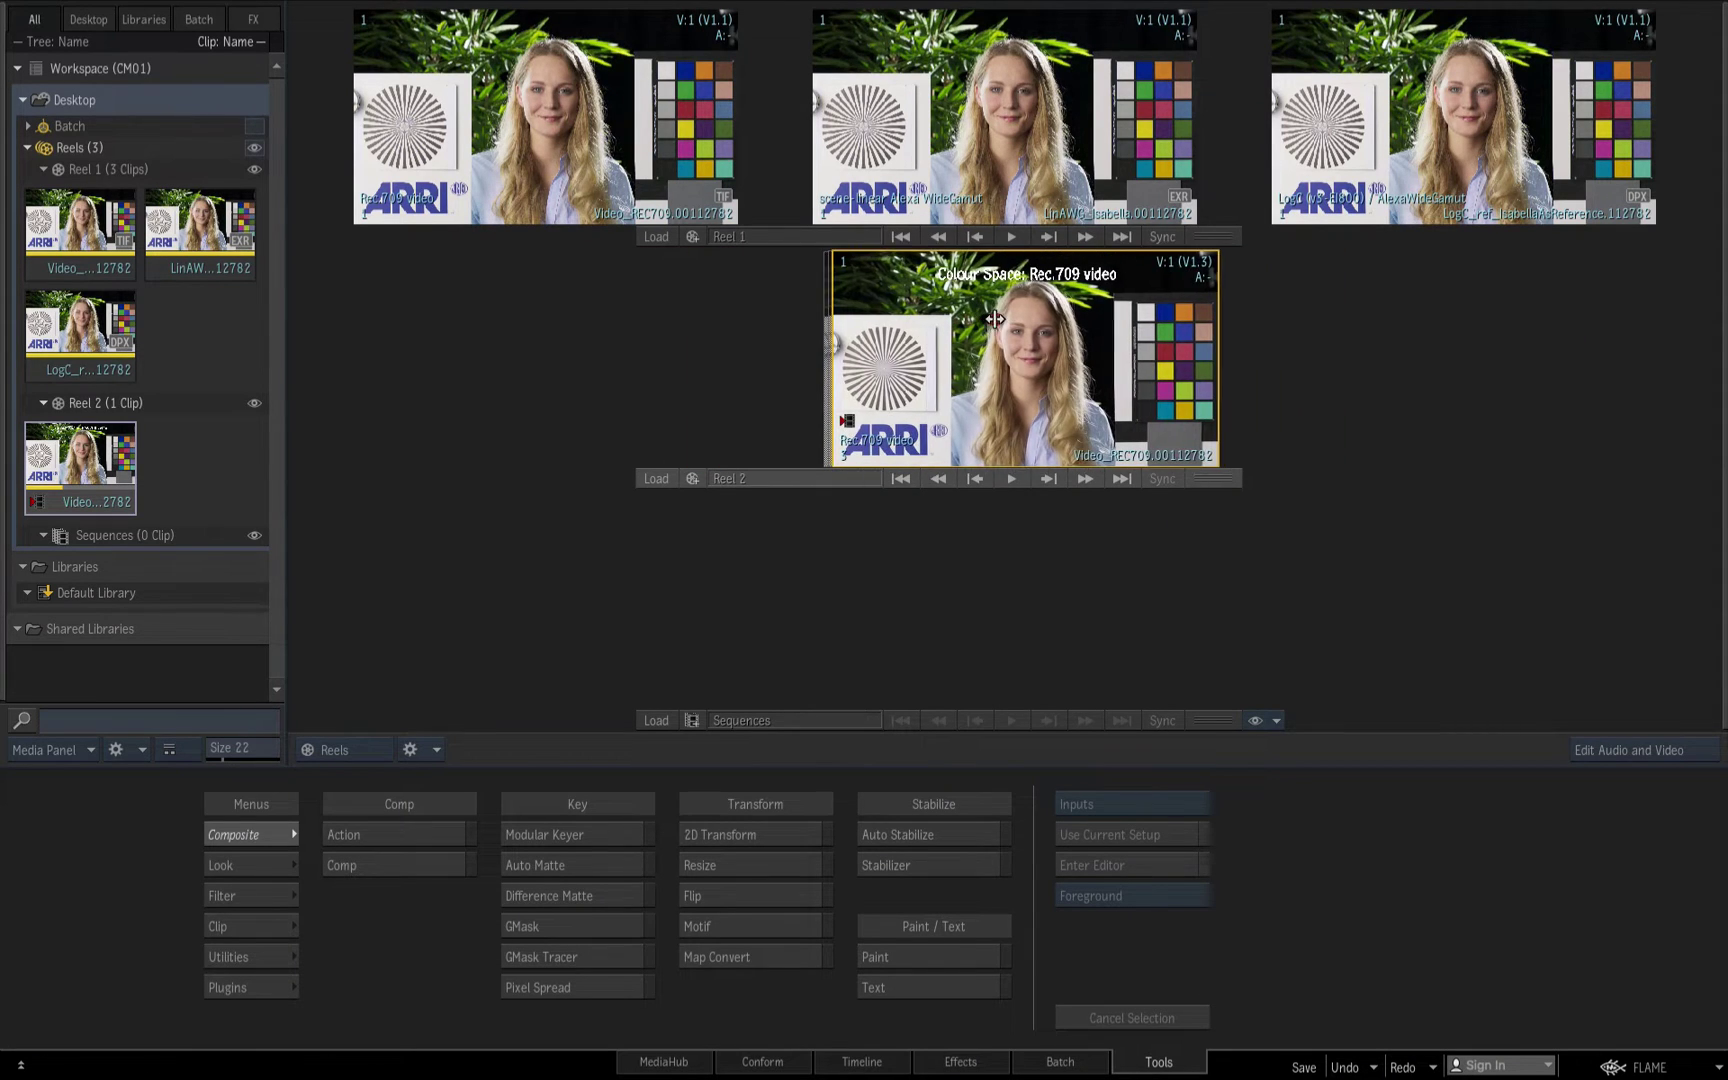
right_click(999, 588)
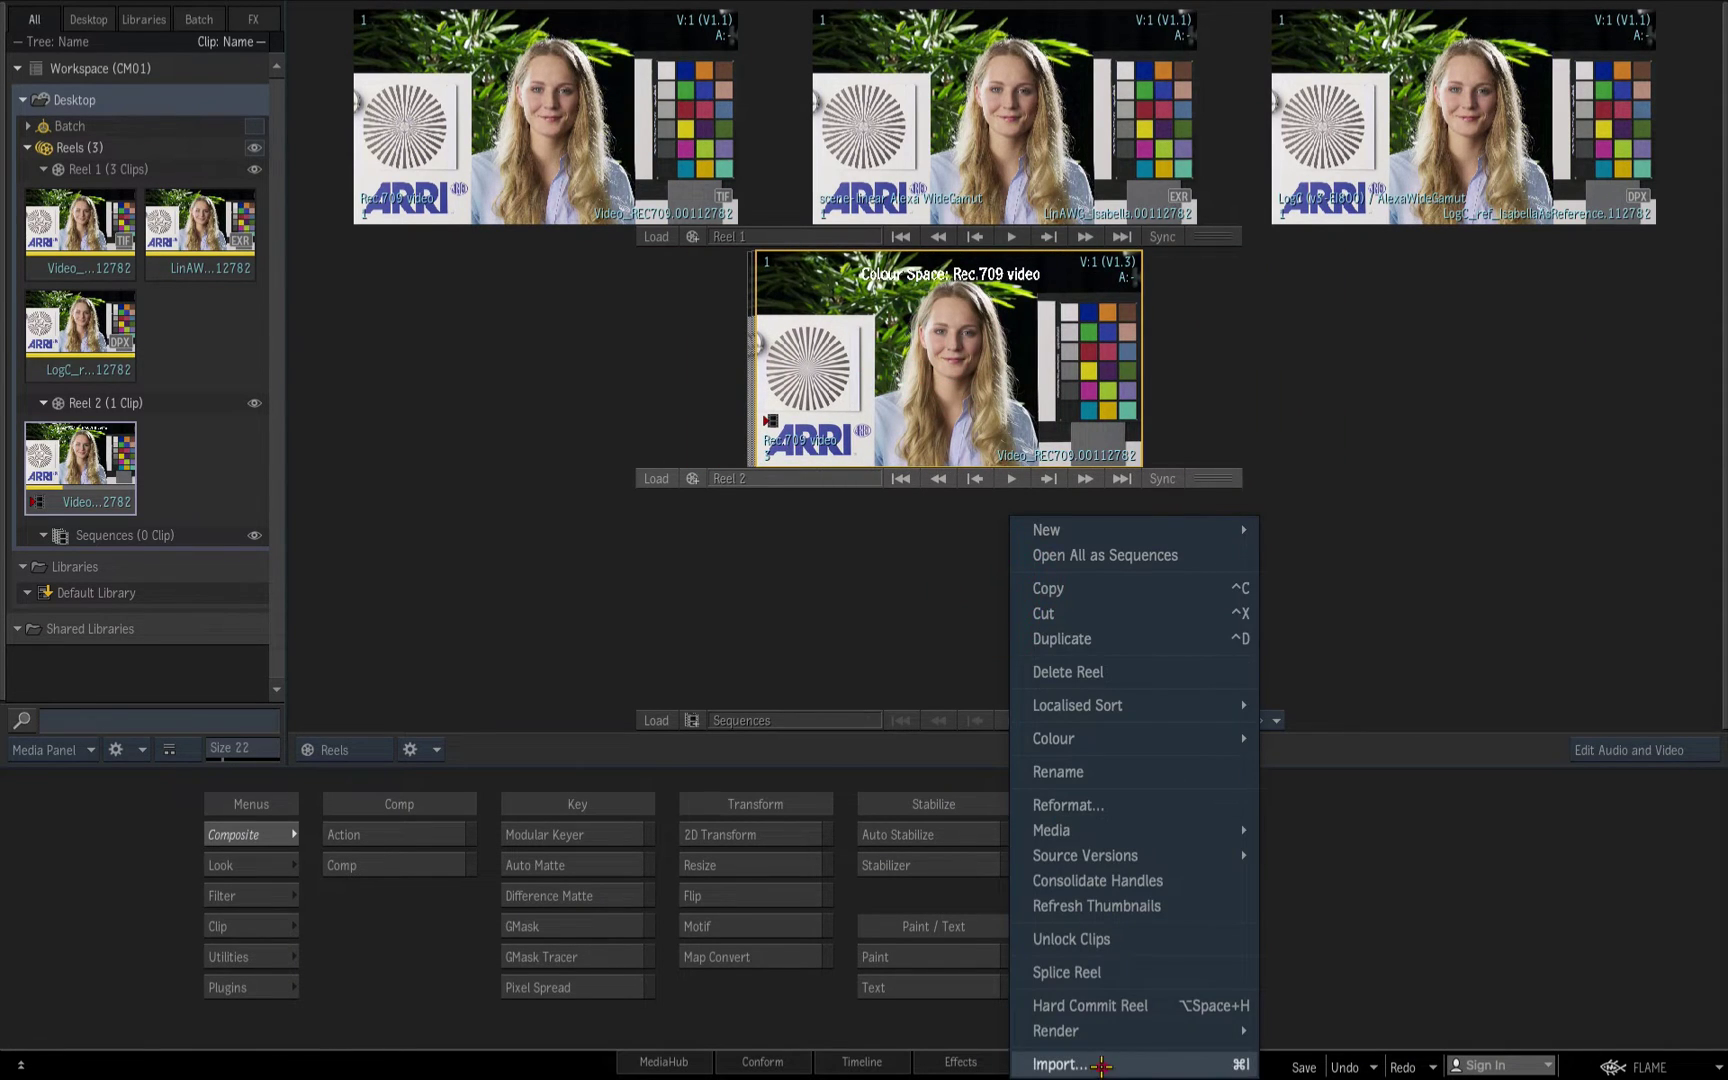
click(1100, 1064)
click(863, 236)
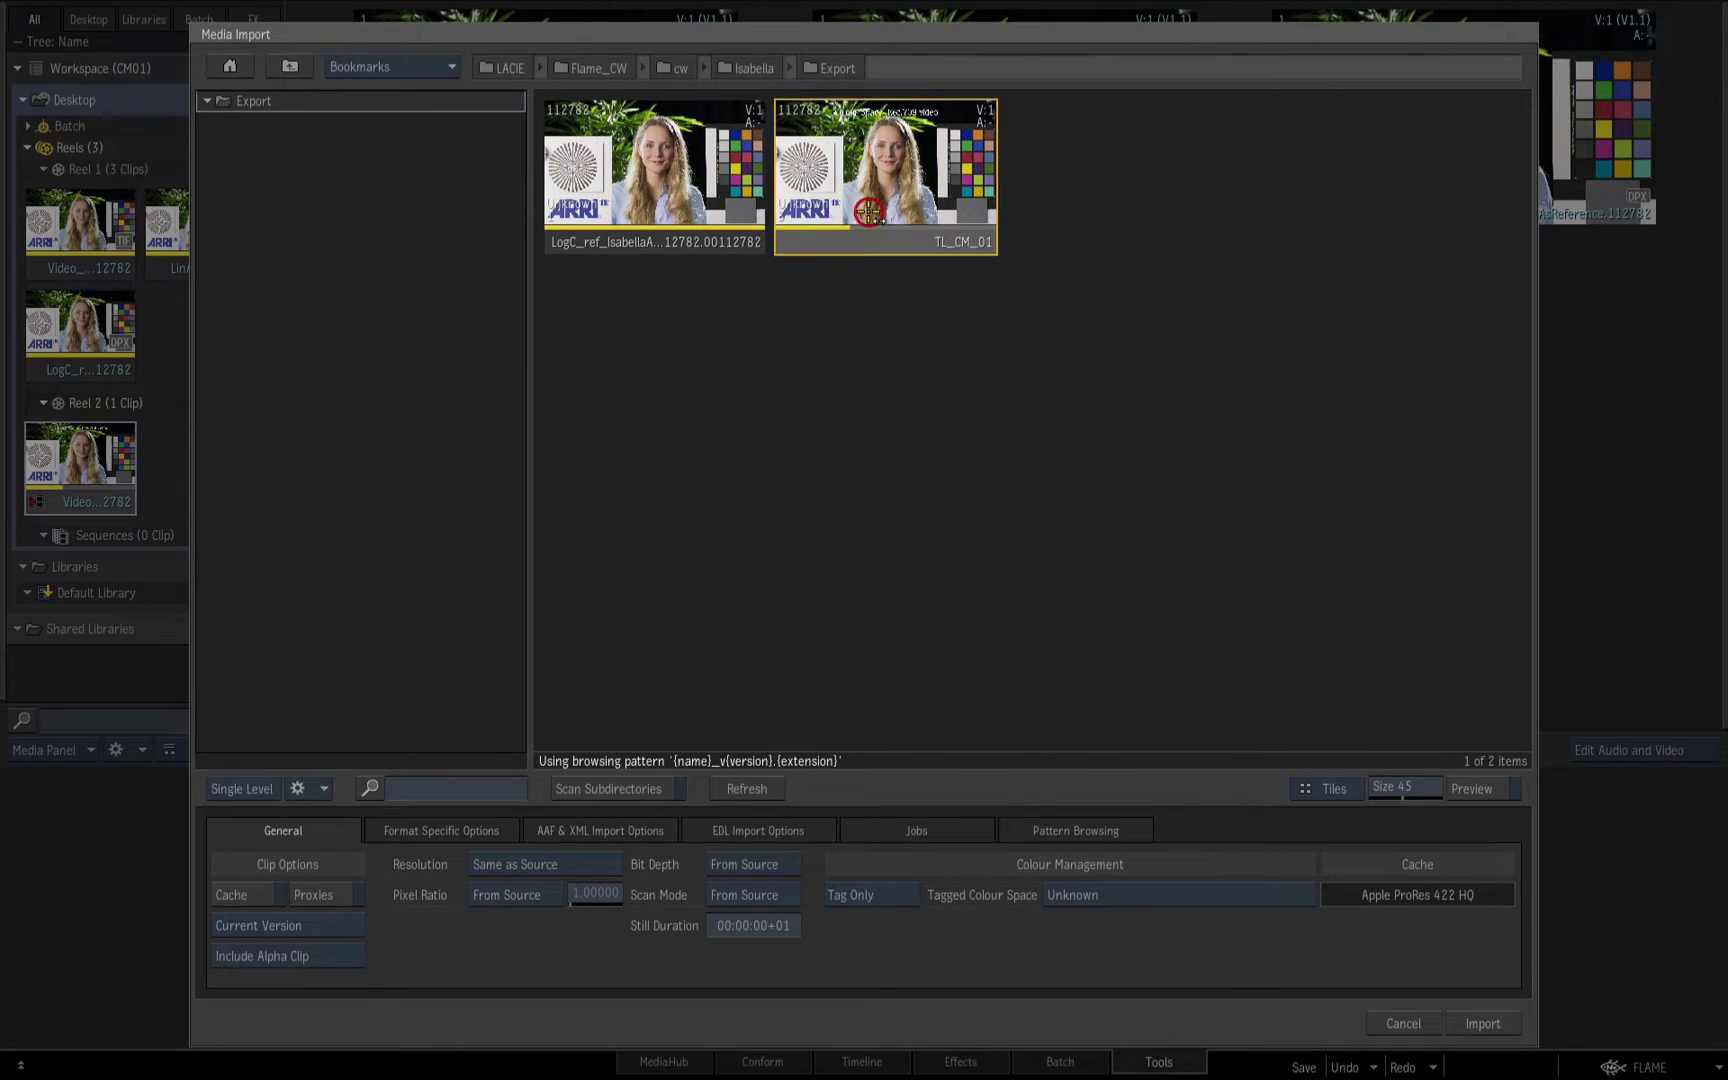
click(1471, 788)
click(1480, 1022)
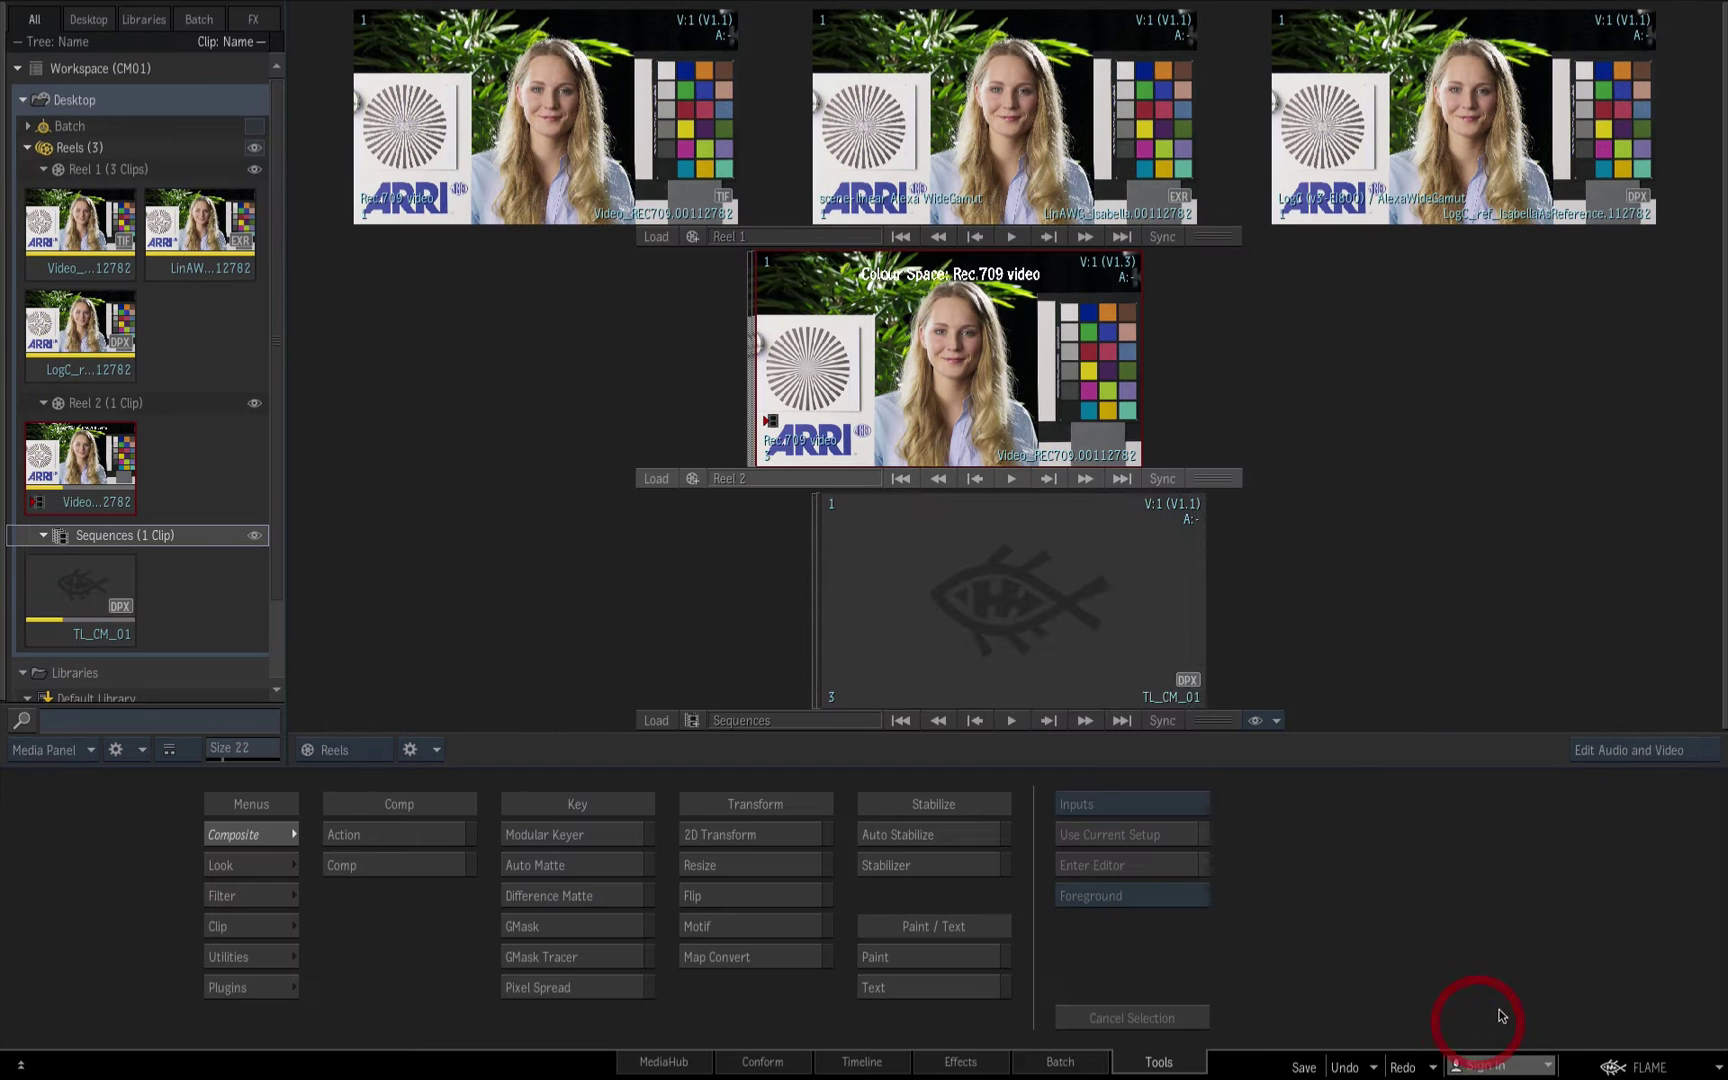
Examine TL_CM_01 in the player, scrubbing through its frames with the viewing transform active and bypassed
key(Escape)
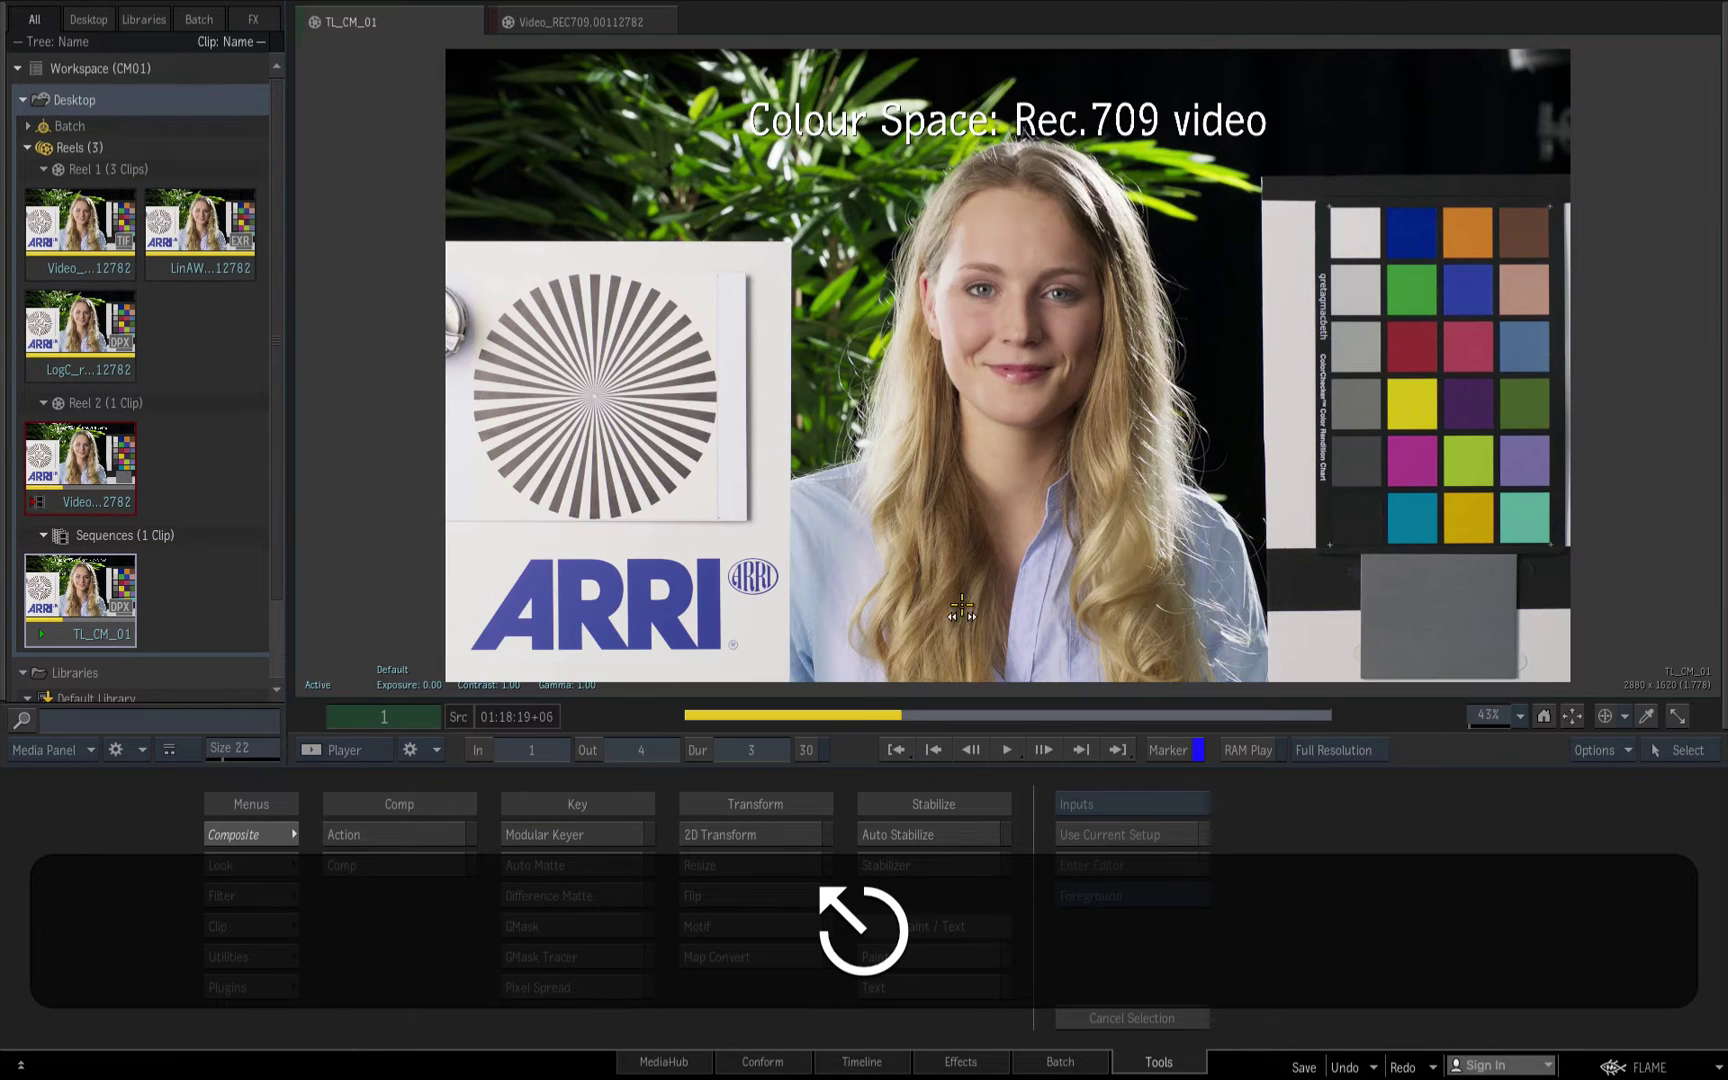
drag(783, 711, 1307, 675)
drag(1185, 706, 748, 769)
drag(512, 775, 484, 758)
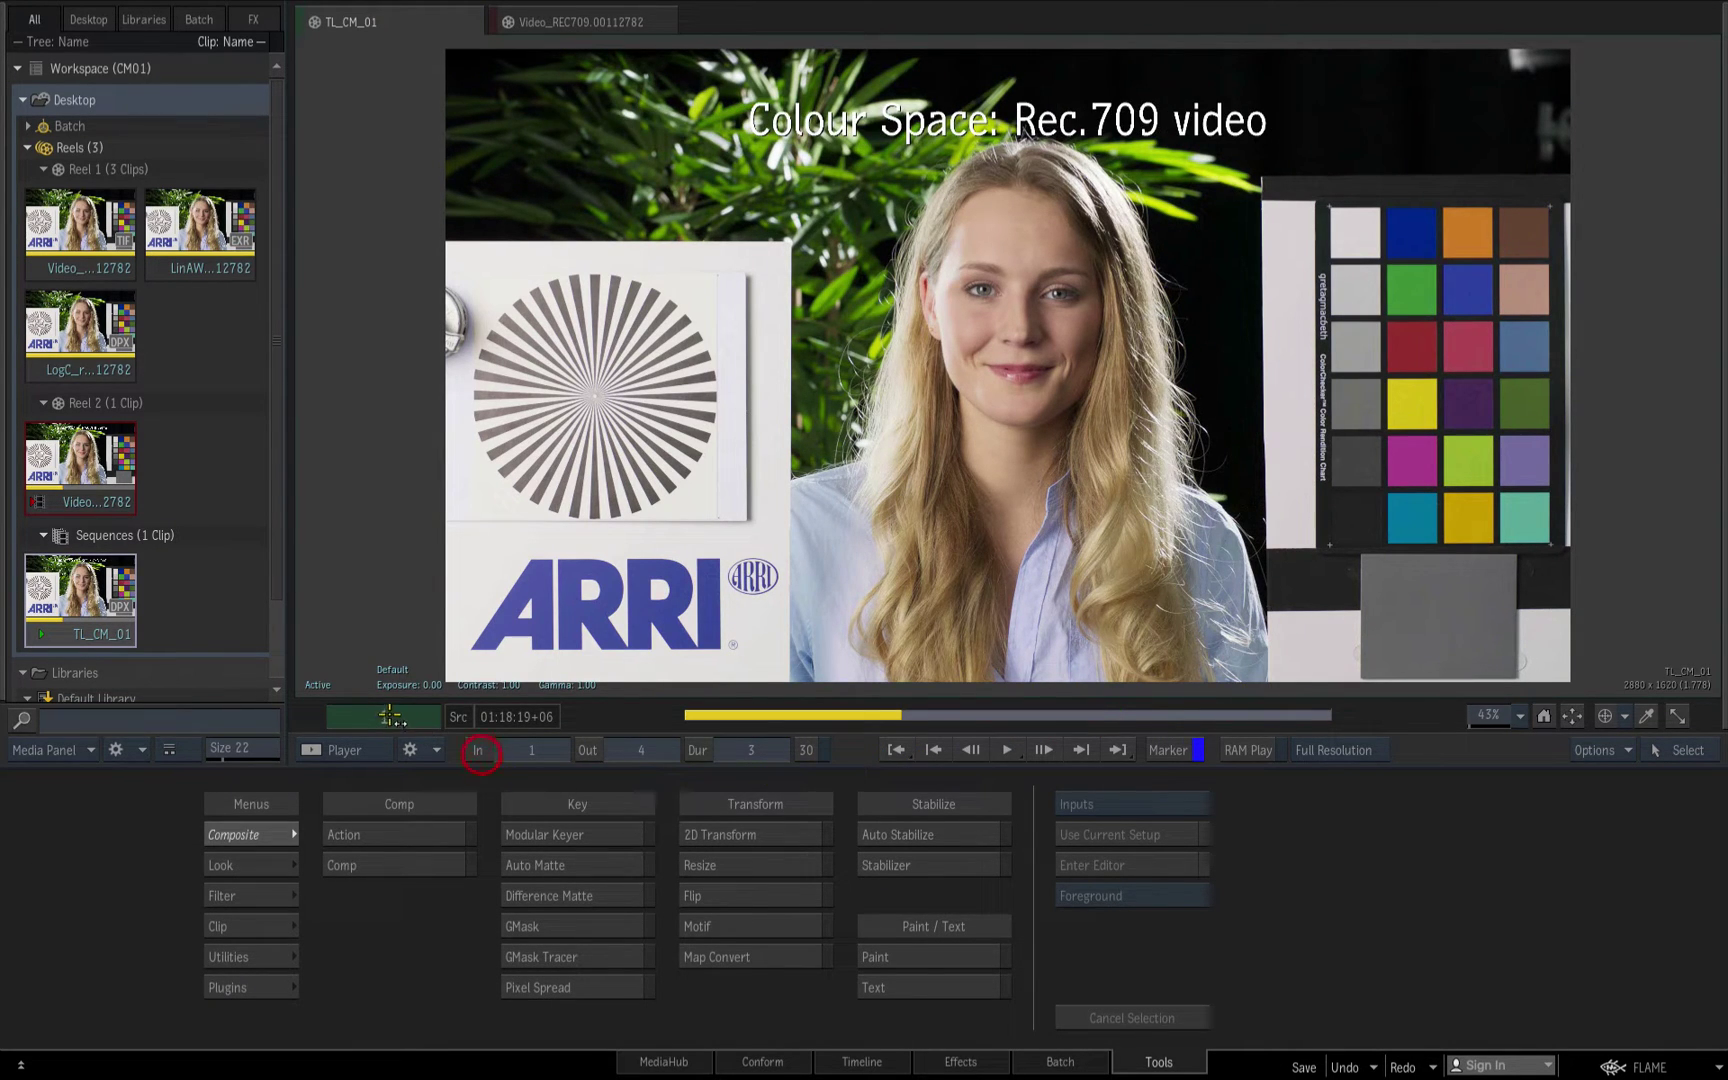
click(321, 682)
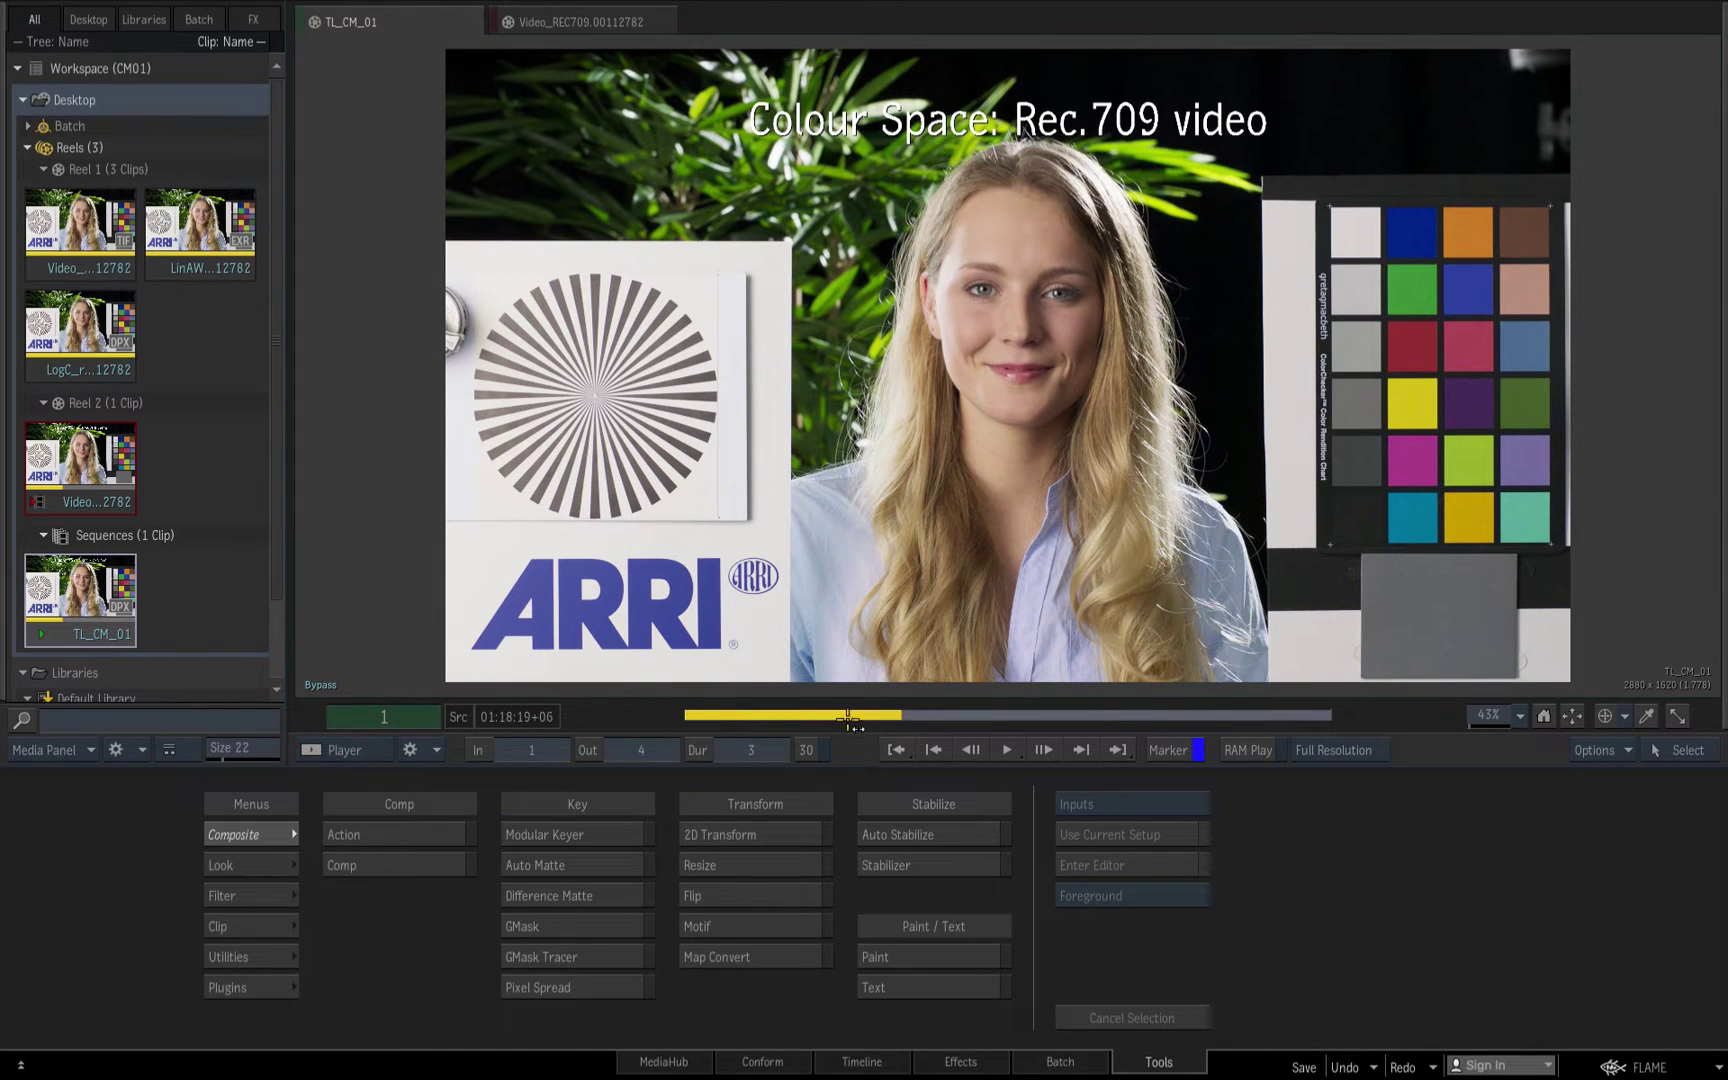
drag(836, 707, 1468, 663)
drag(1348, 682, 540, 733)
click(321, 684)
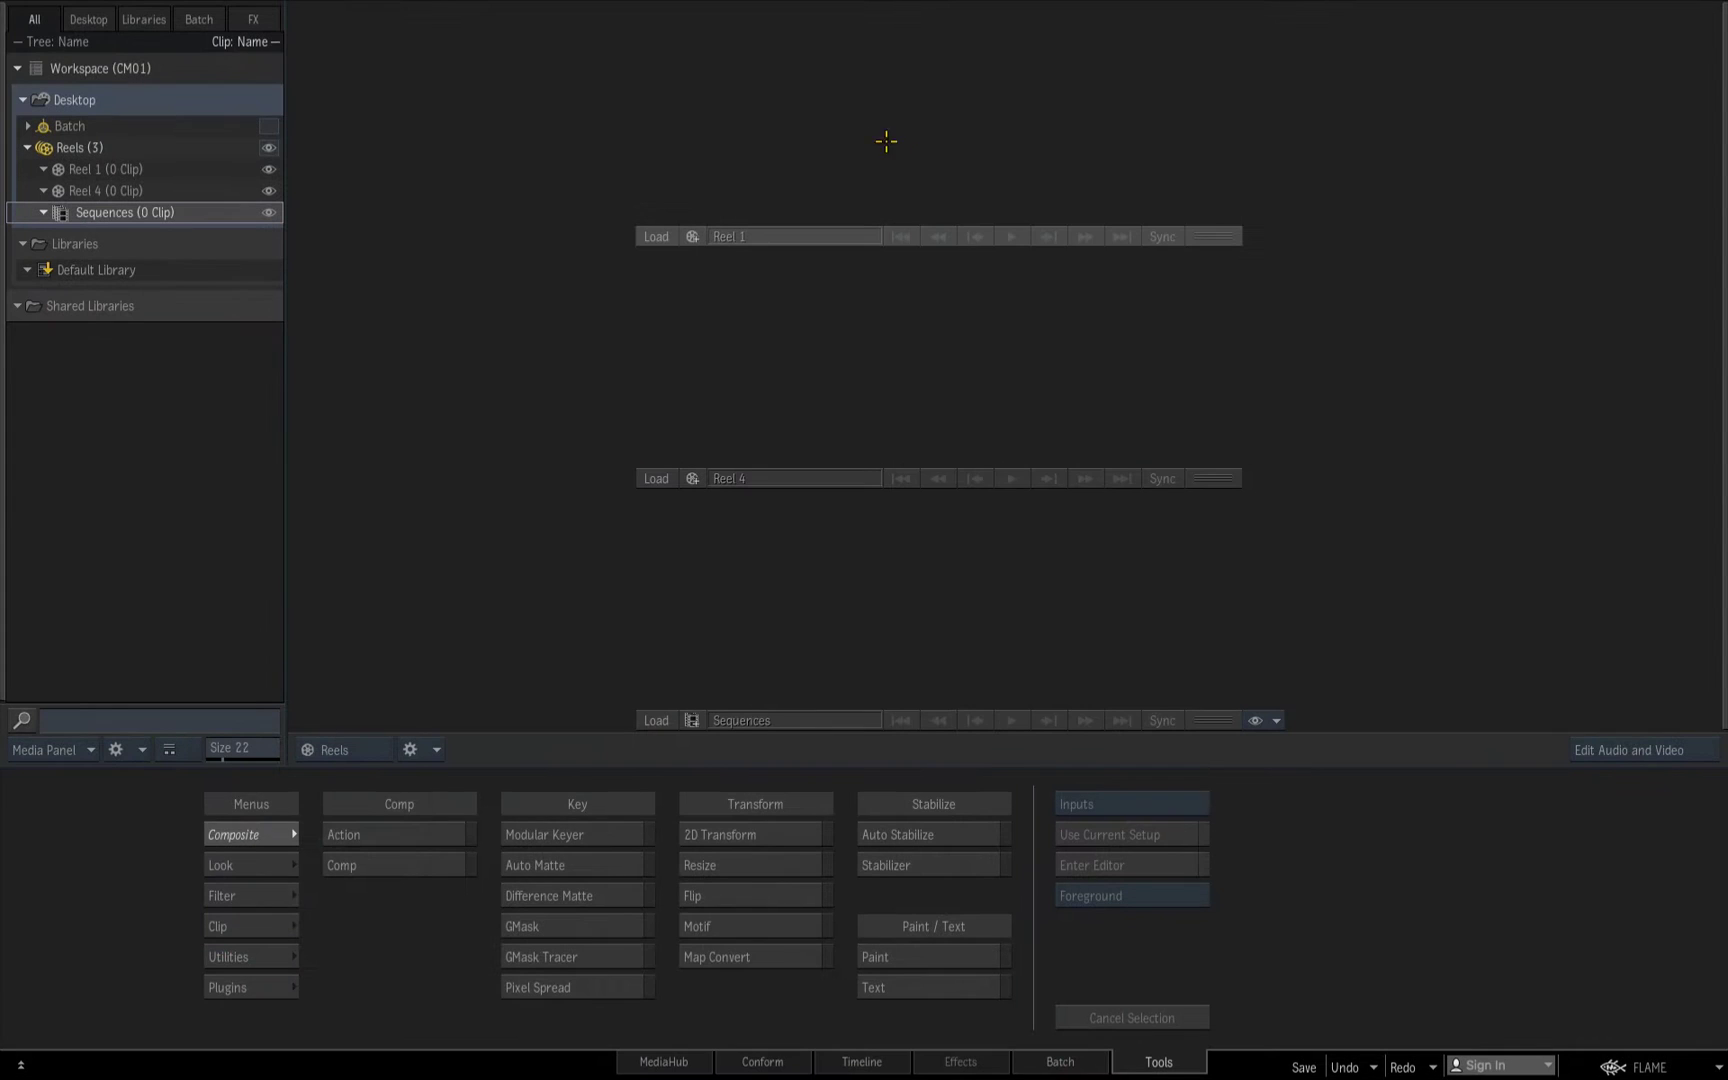
Start a media import from the FILE_AND_RULES folder into Reel 1 and set the Tagged Colour Space to Rec.709 video
right_click(934, 140)
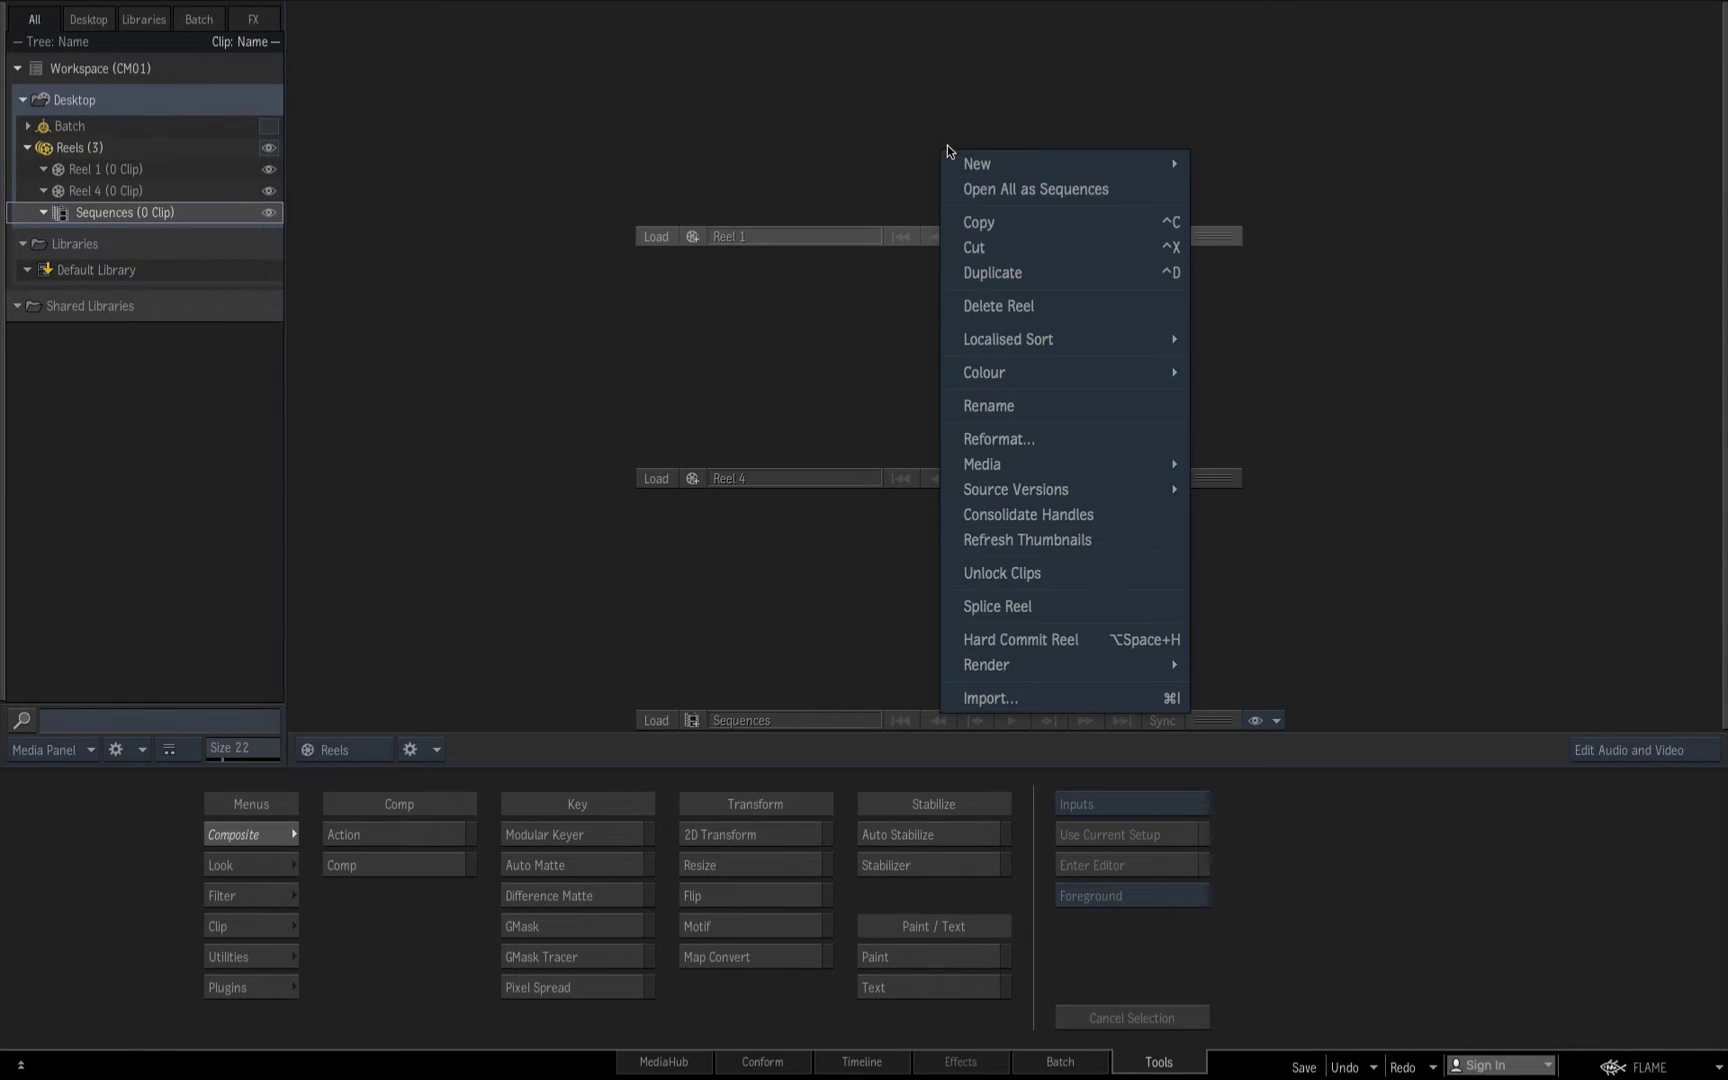
click(990, 698)
click(1218, 885)
mouse_move(1147, 822)
mouse_move(1397, 858)
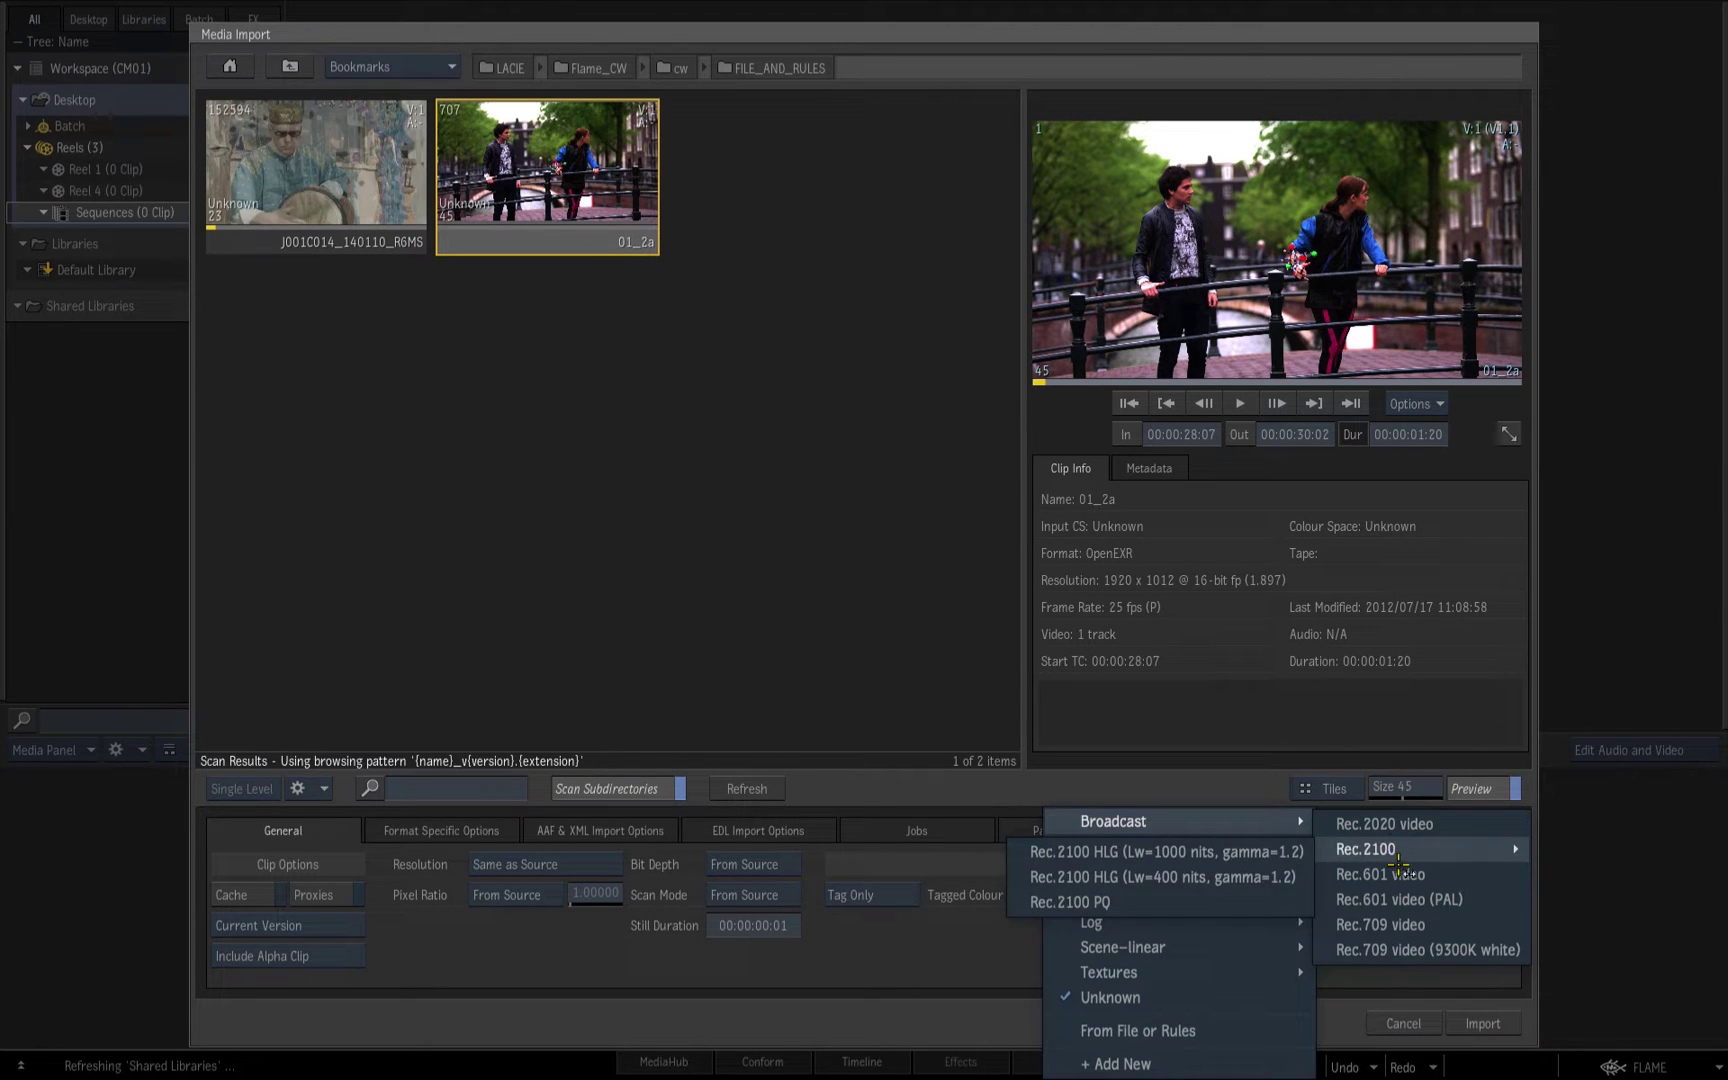
click(1420, 925)
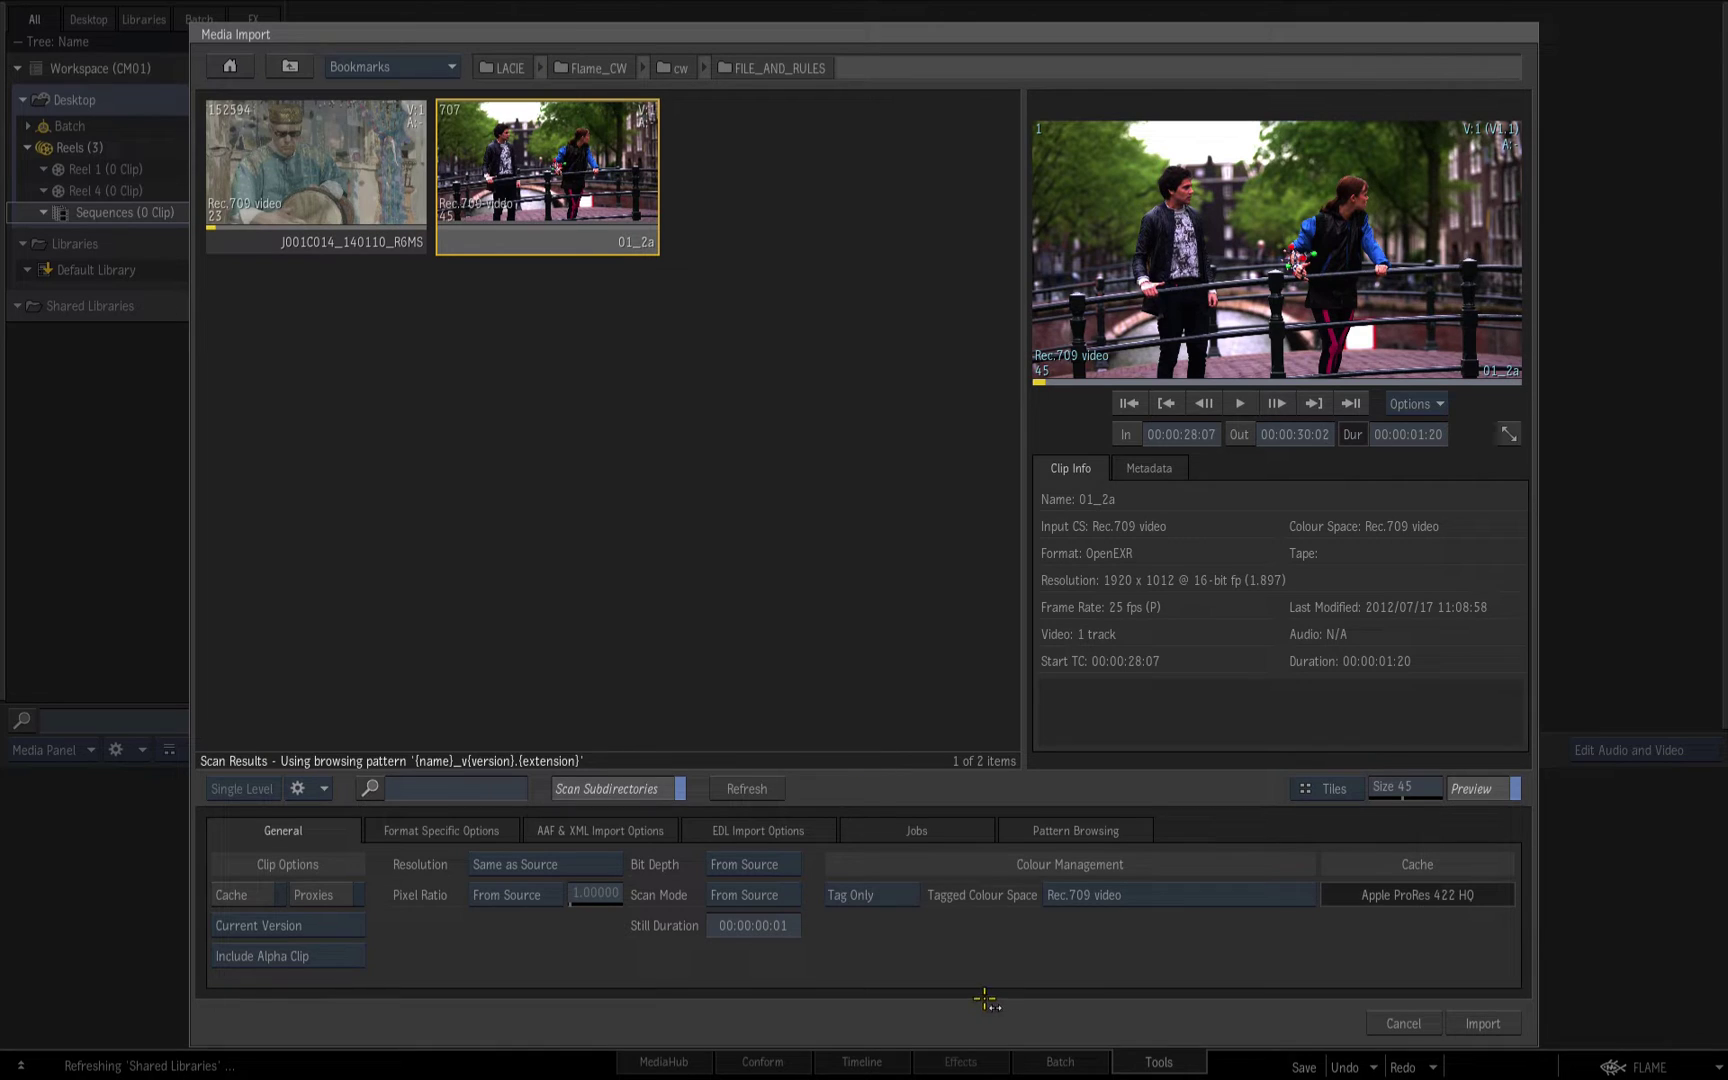
Set the import's Tagged Colour Space to From File or Rules and view the J001C014_140110_R6MS clip's metadata
click(1069, 880)
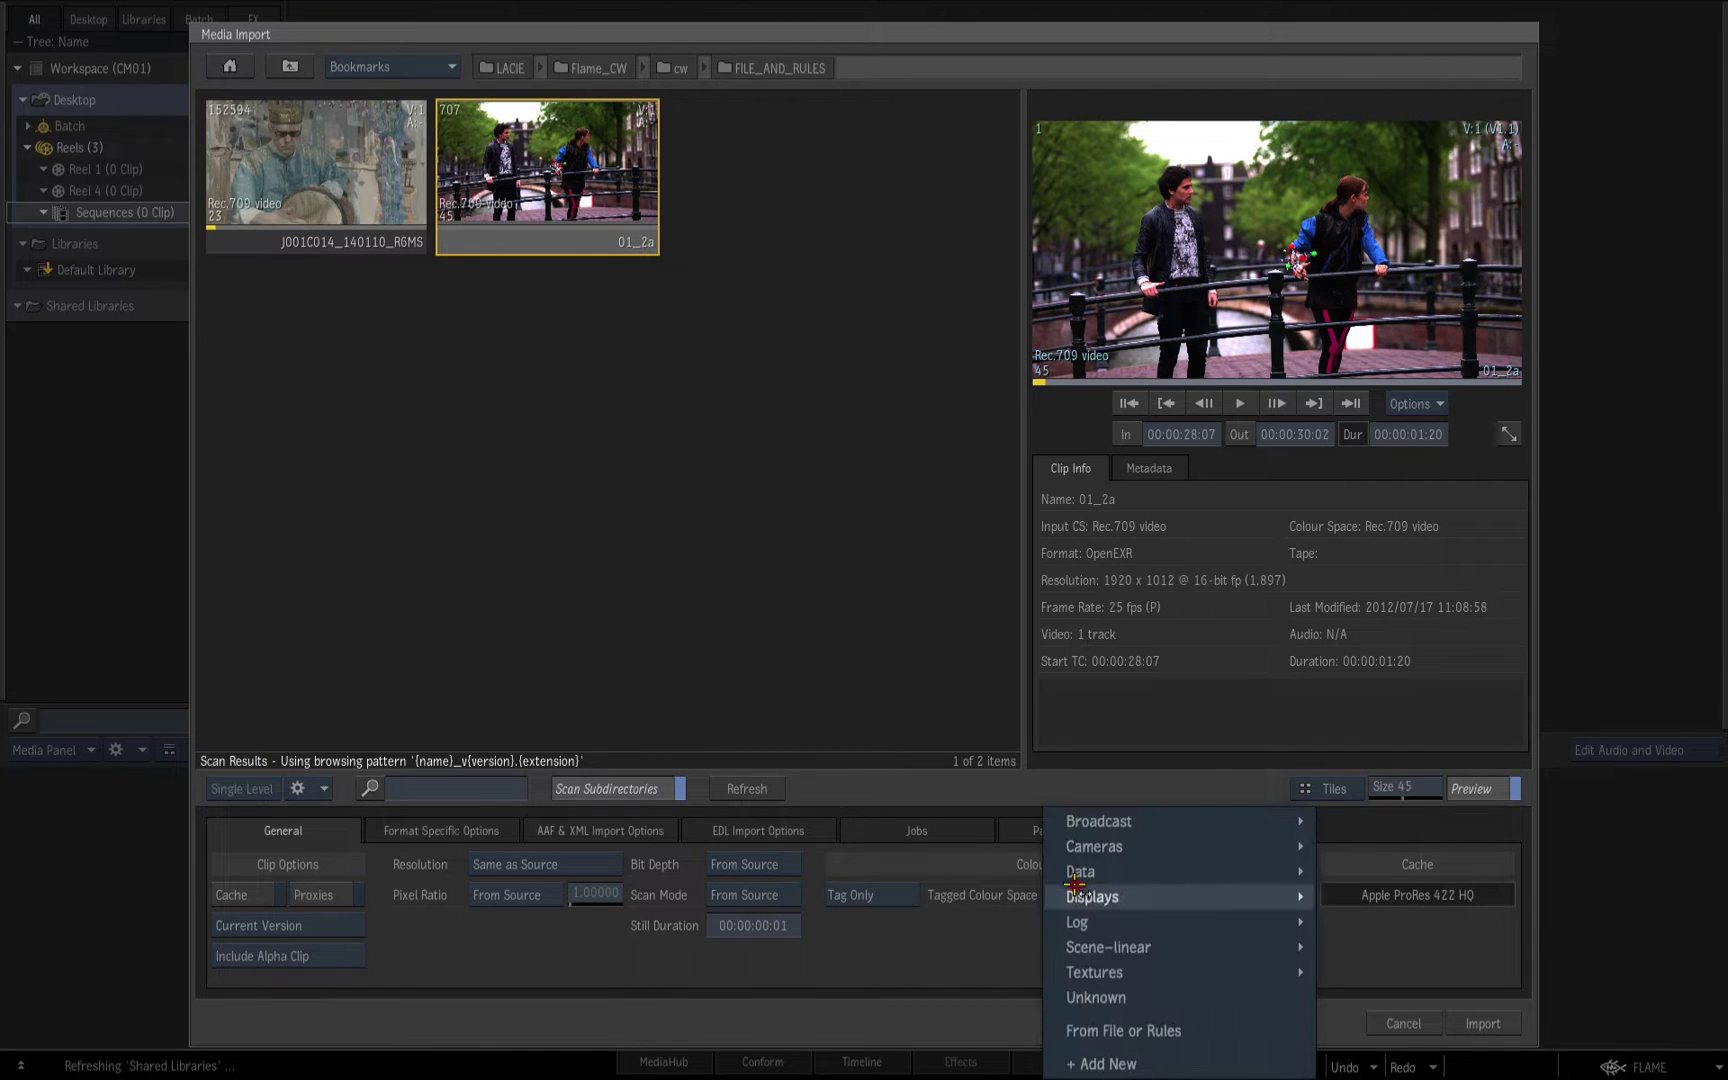
click(1145, 1032)
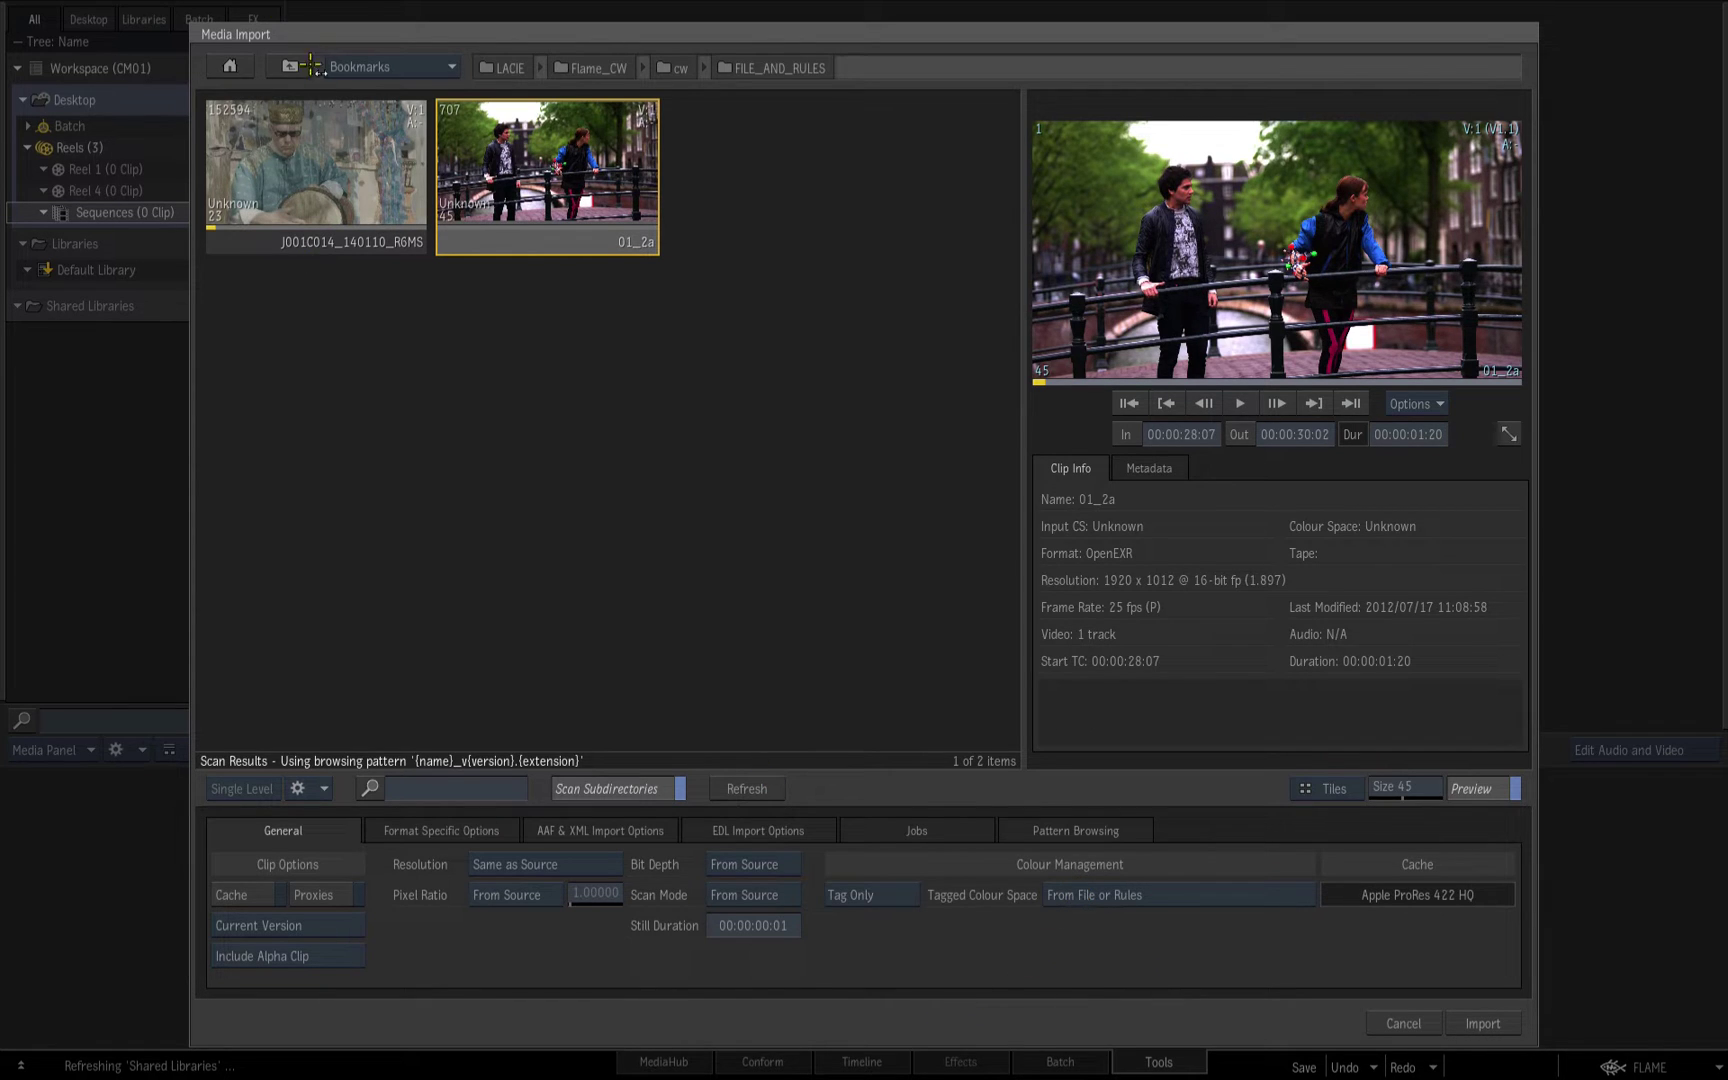
click(314, 130)
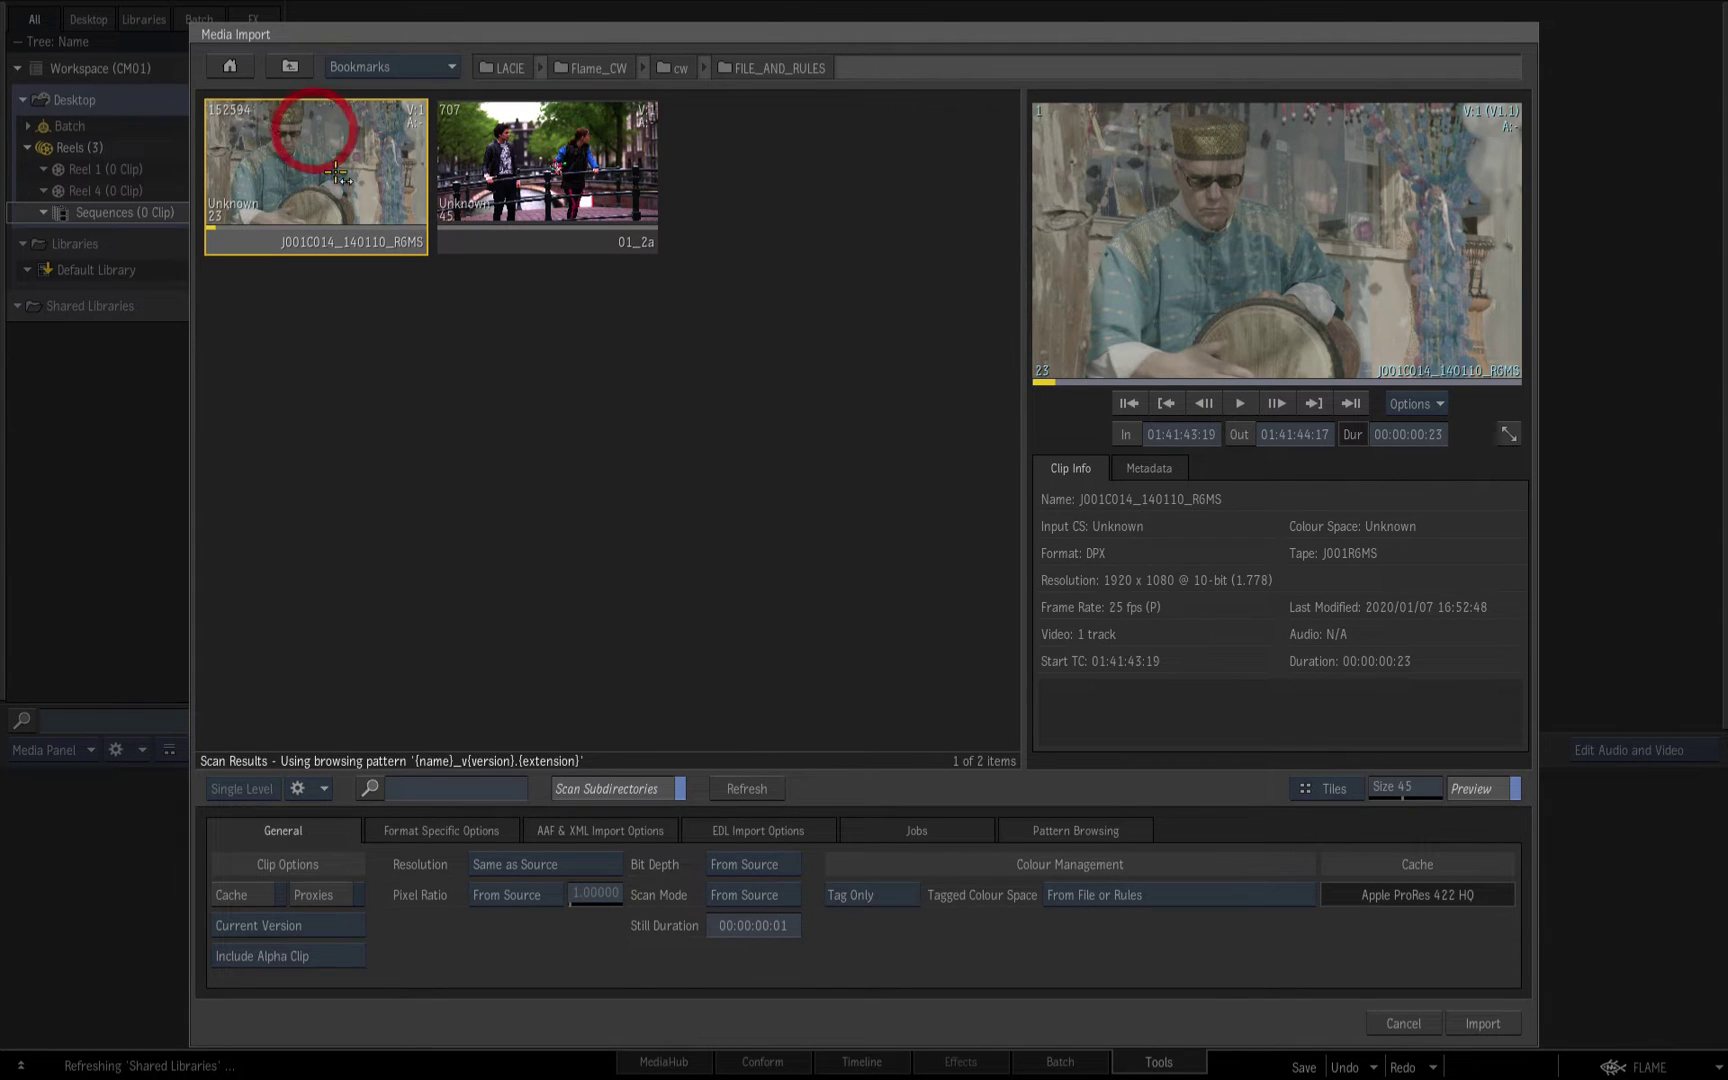
click(1148, 468)
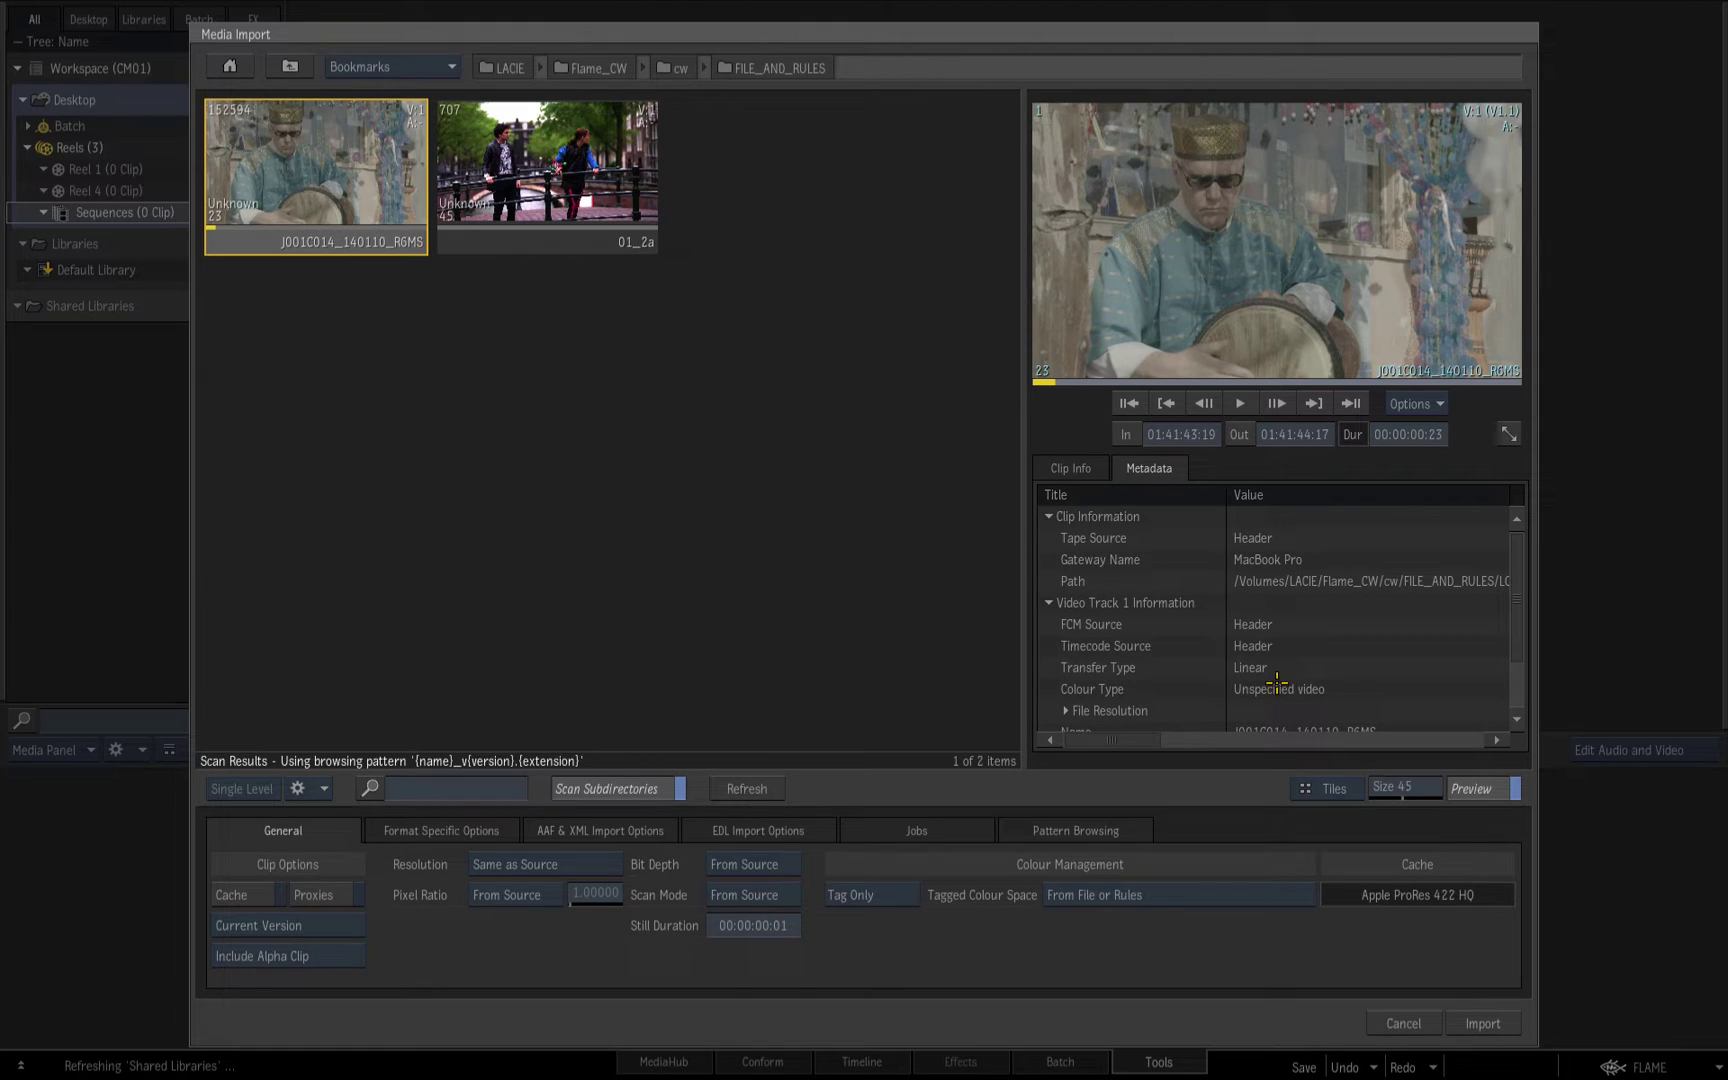
click(1404, 1024)
Disable the Log C, Linear and Video viewing rules in the Colour Management preferences
click(1640, 1067)
mouse_move(1562, 852)
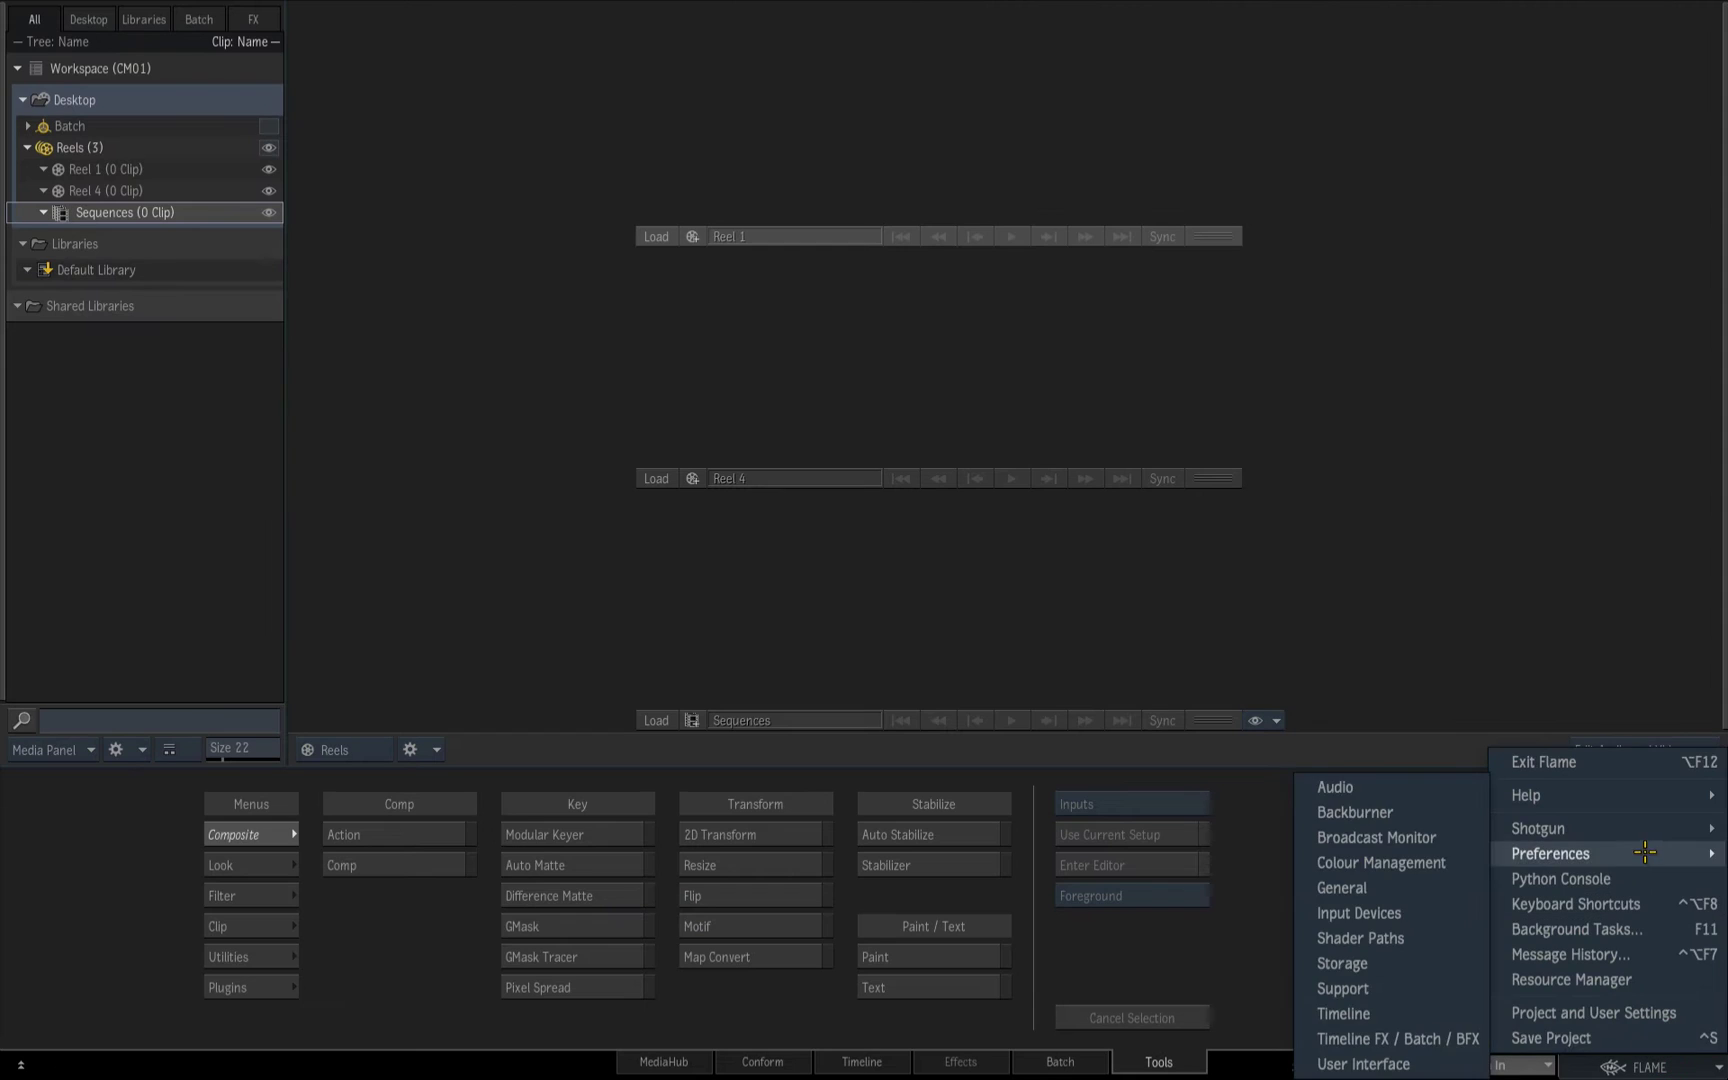
click(1462, 866)
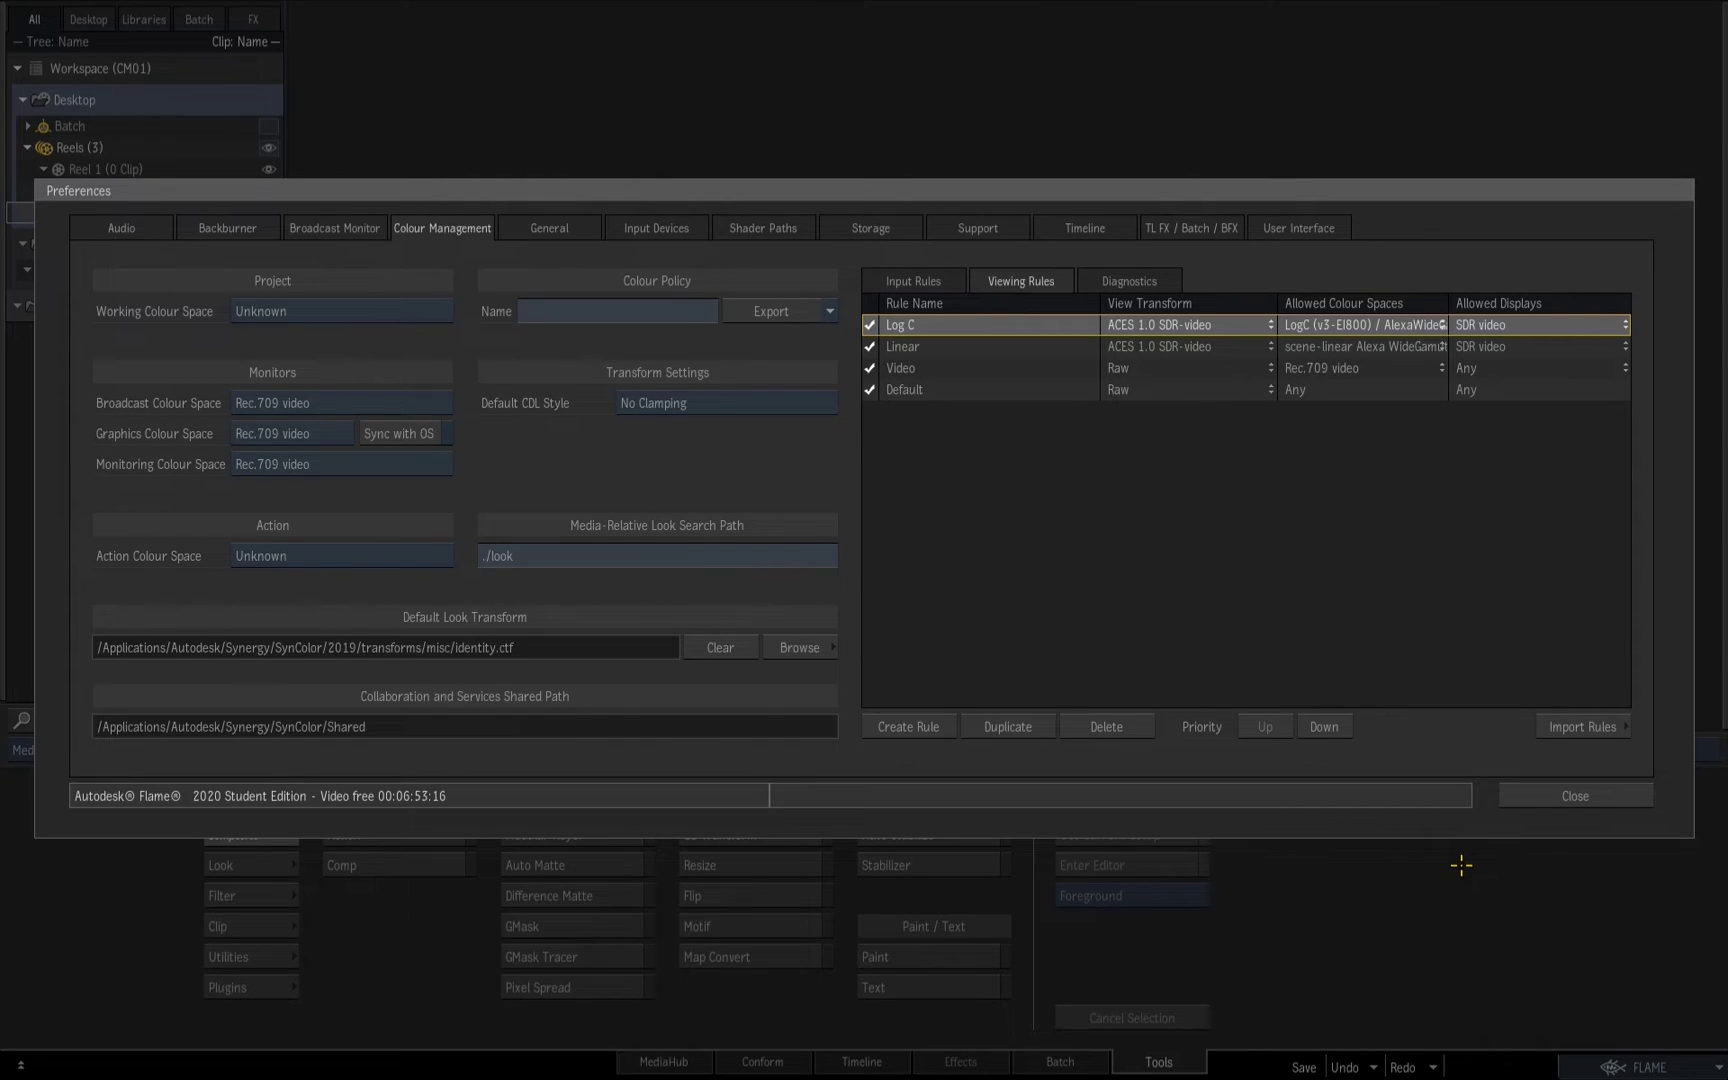
click(869, 345)
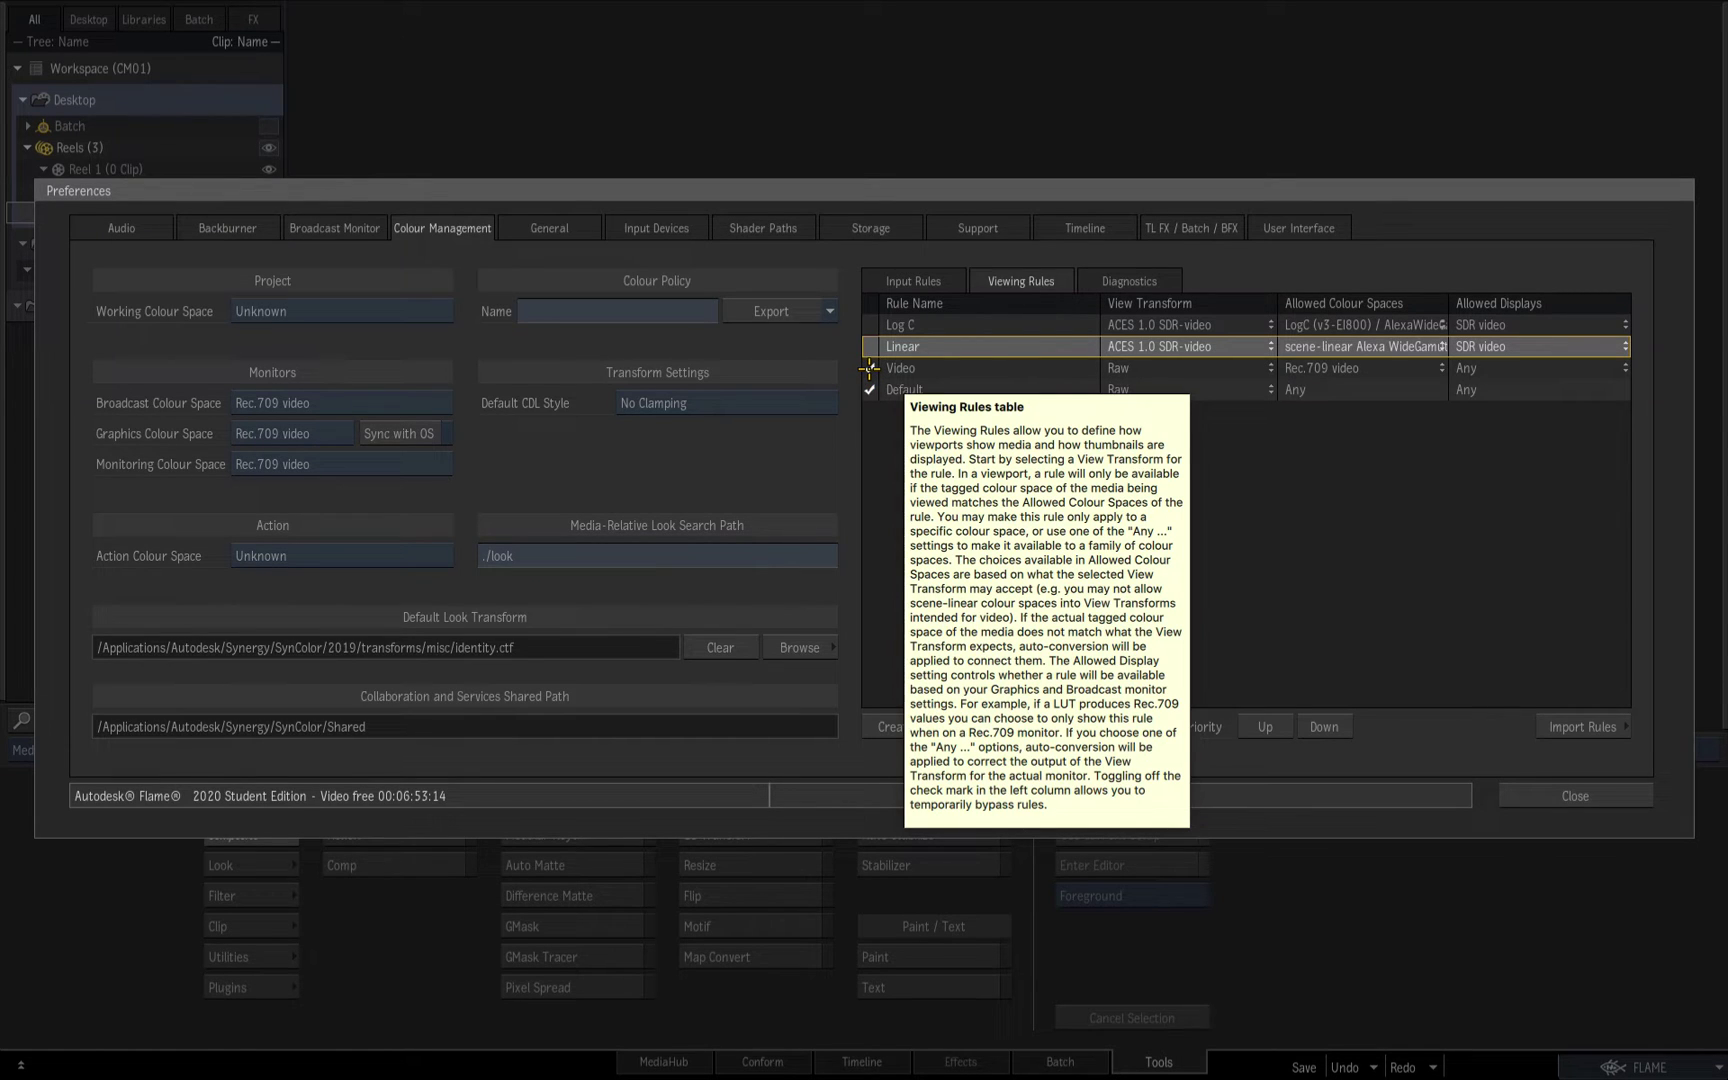
click(869, 368)
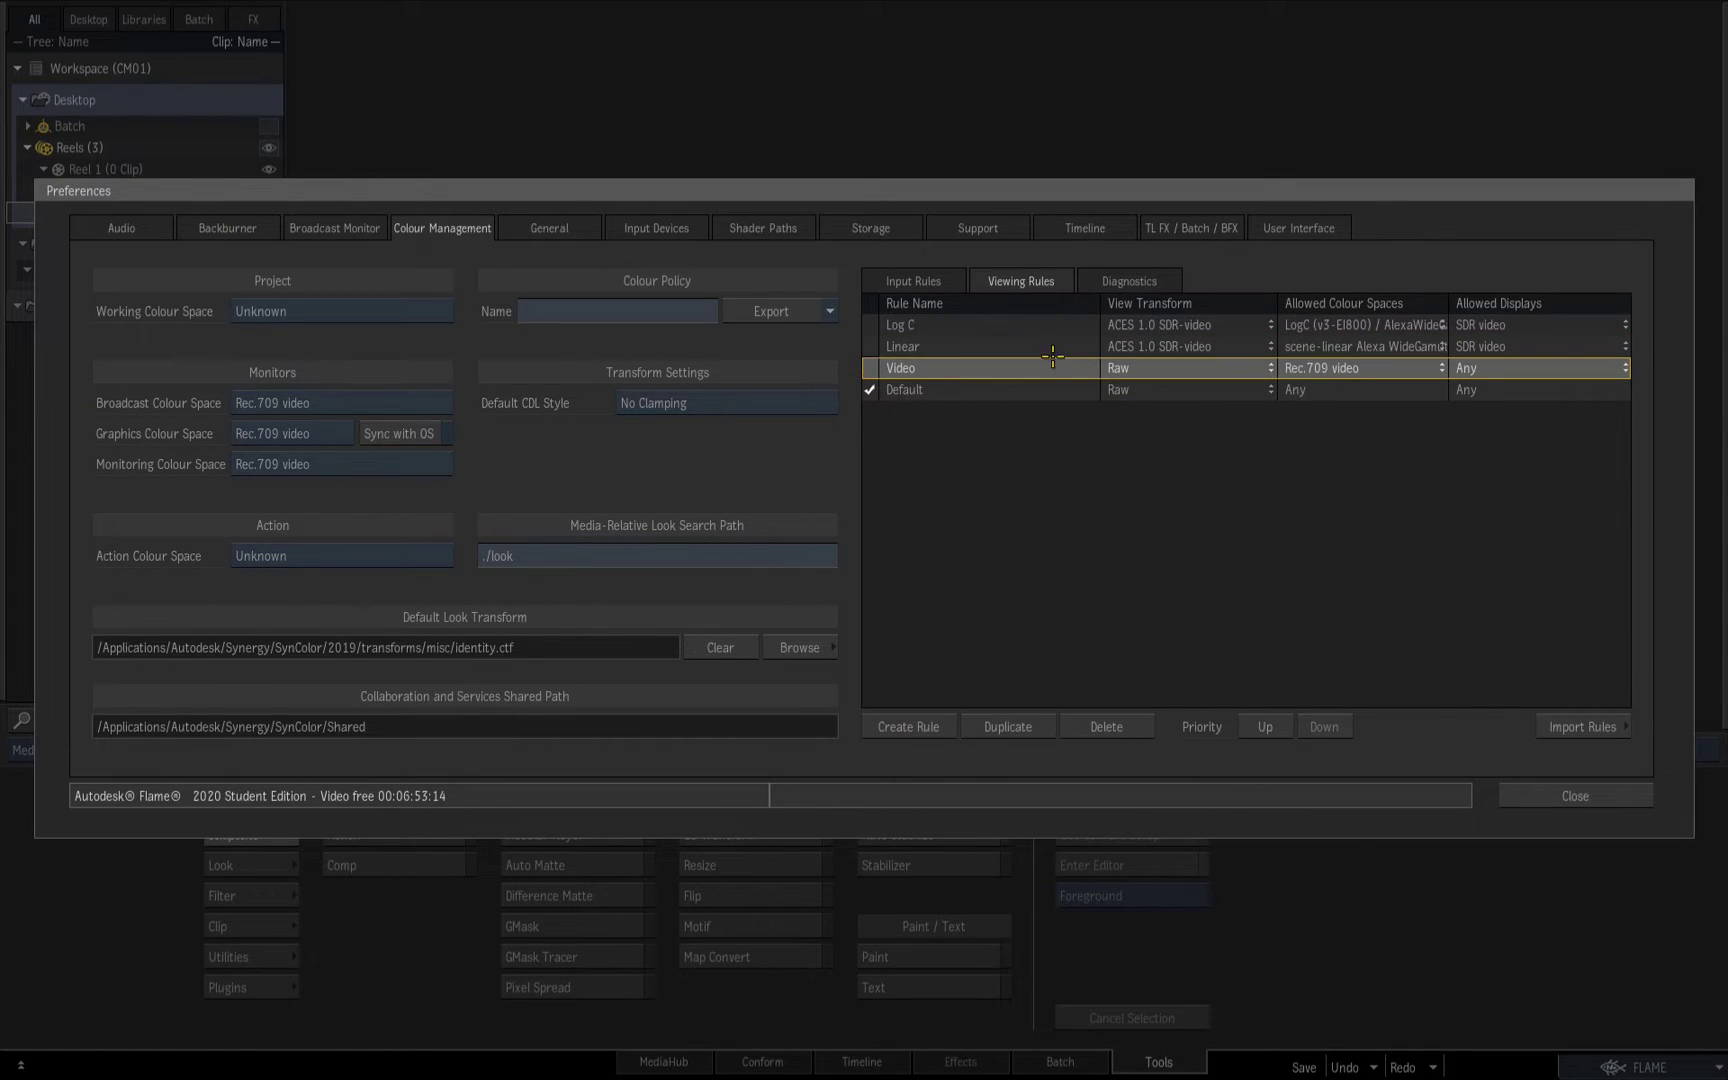
Create an input rule named Linear_EXR
click(921, 274)
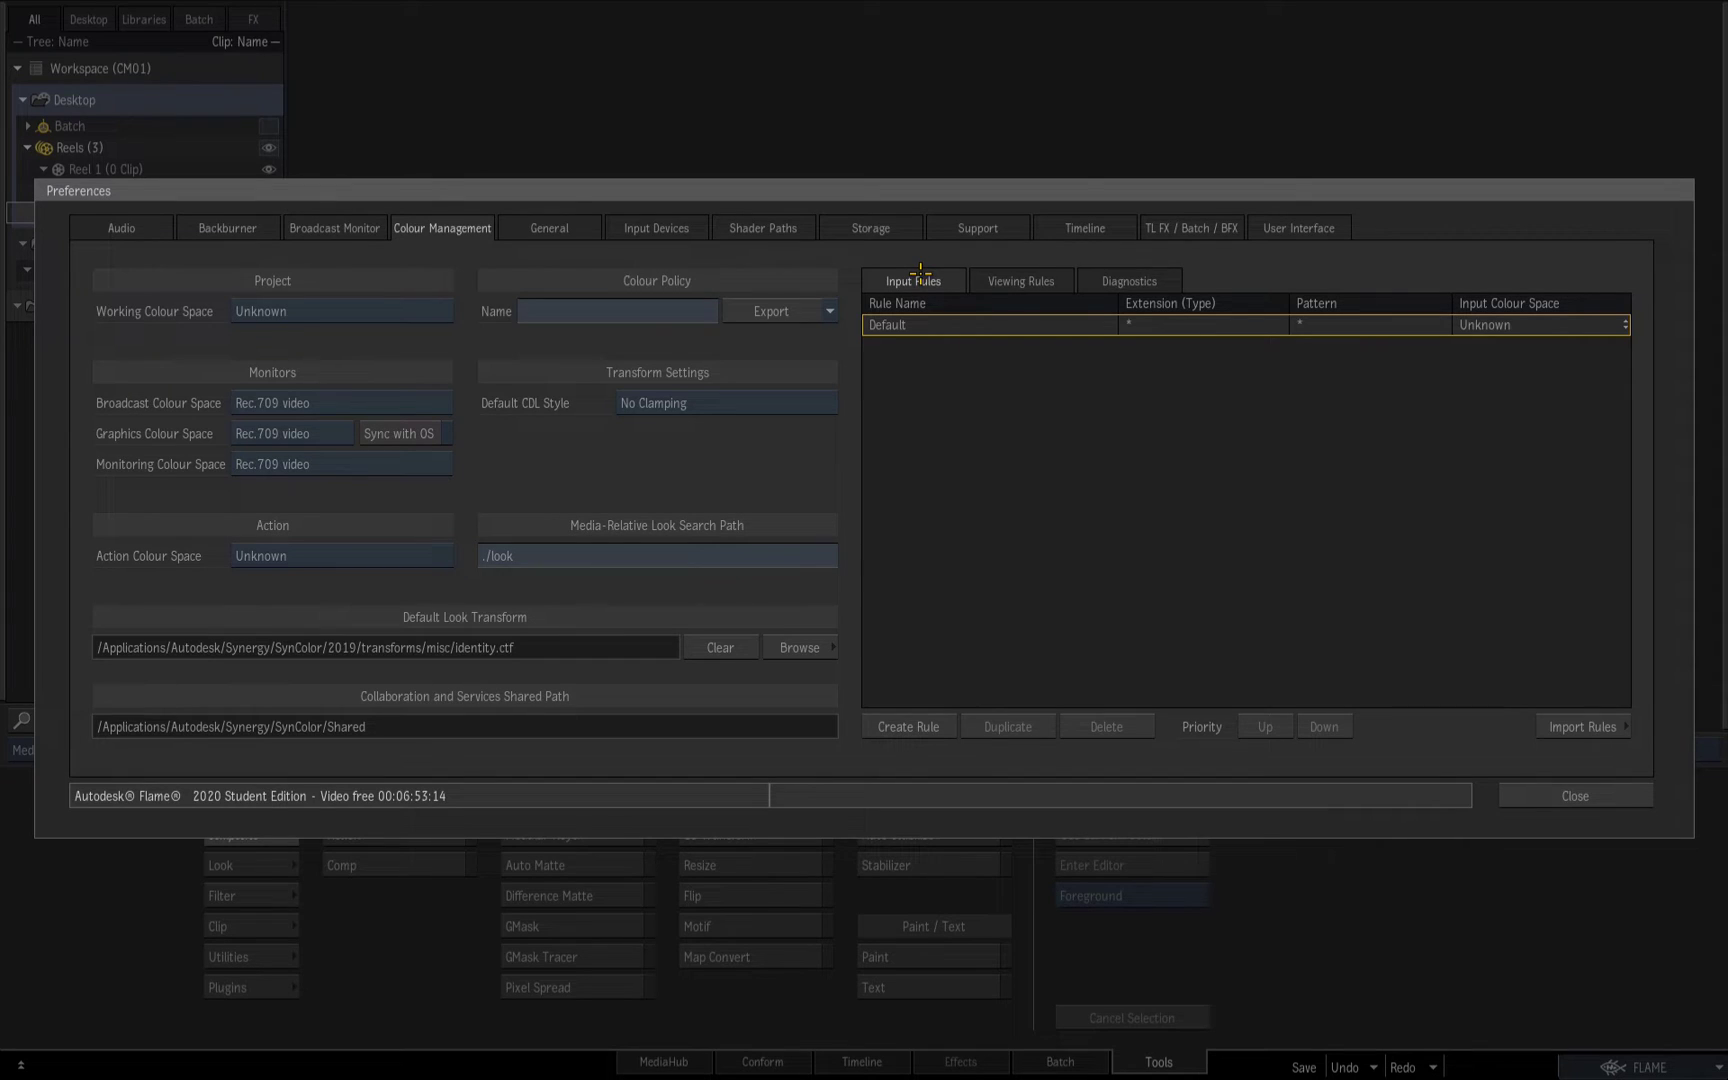
click(908, 726)
click(926, 324)
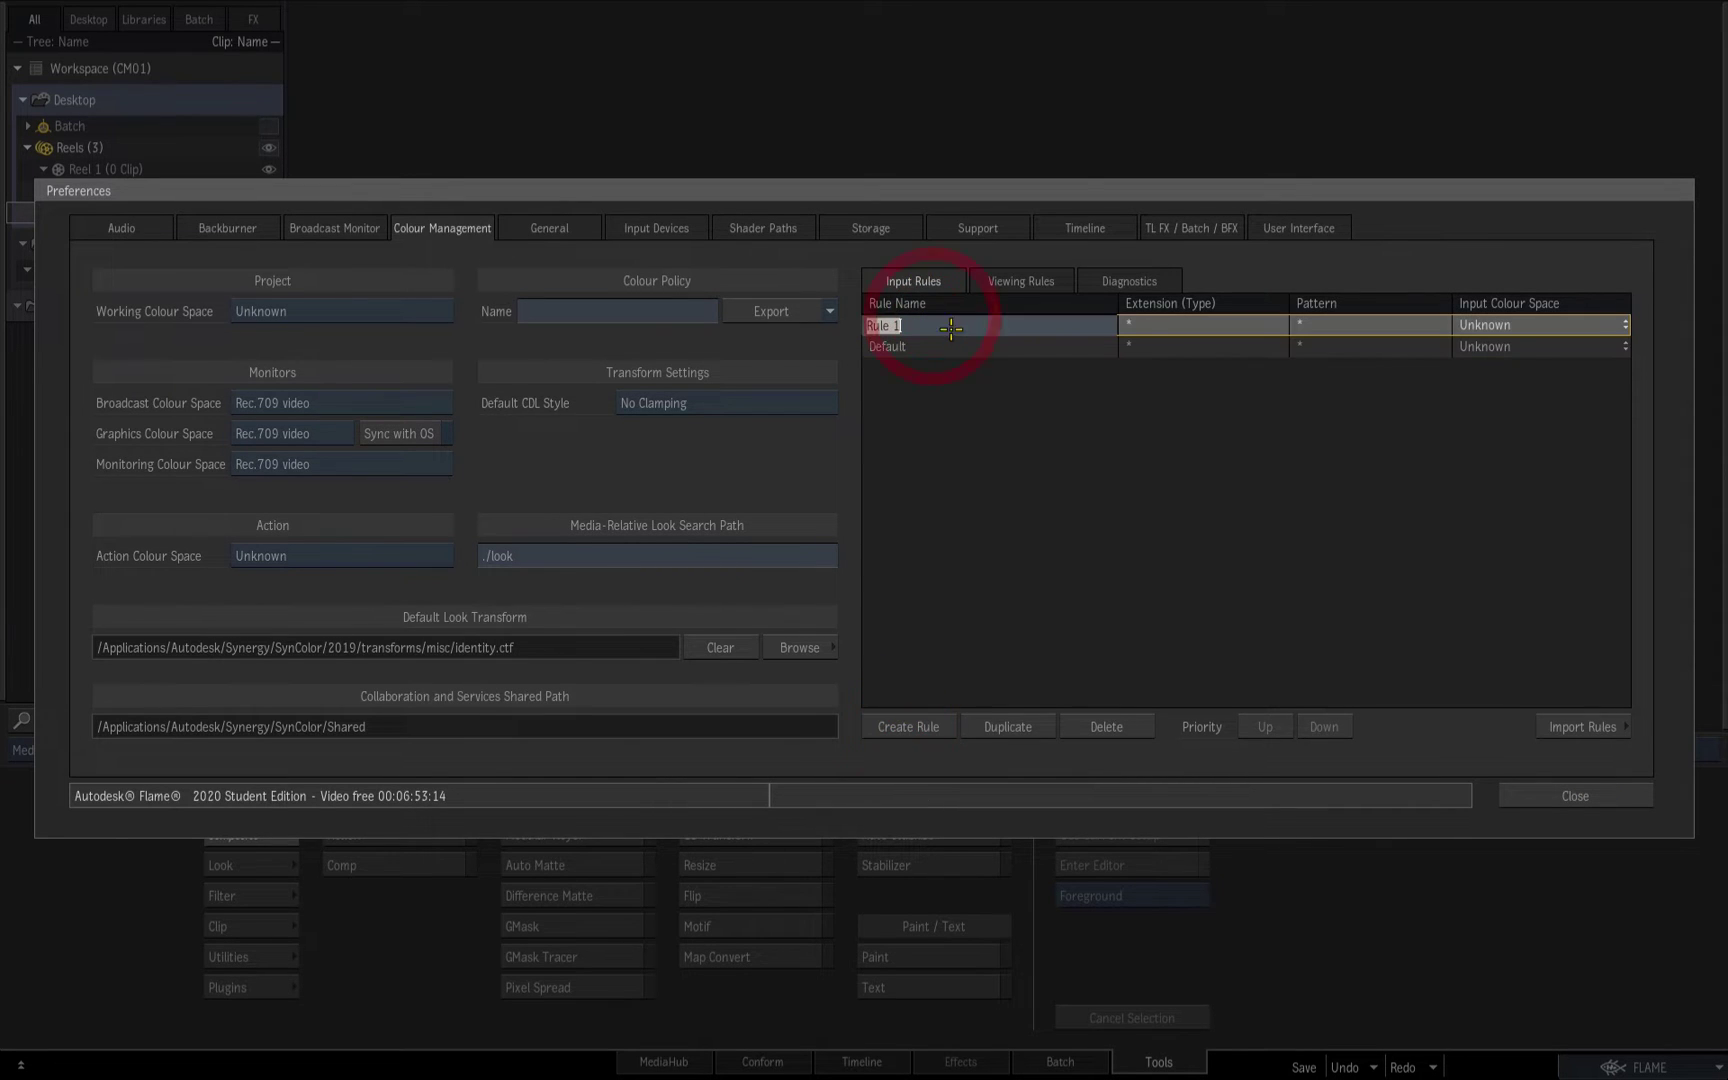
text(Linear_)
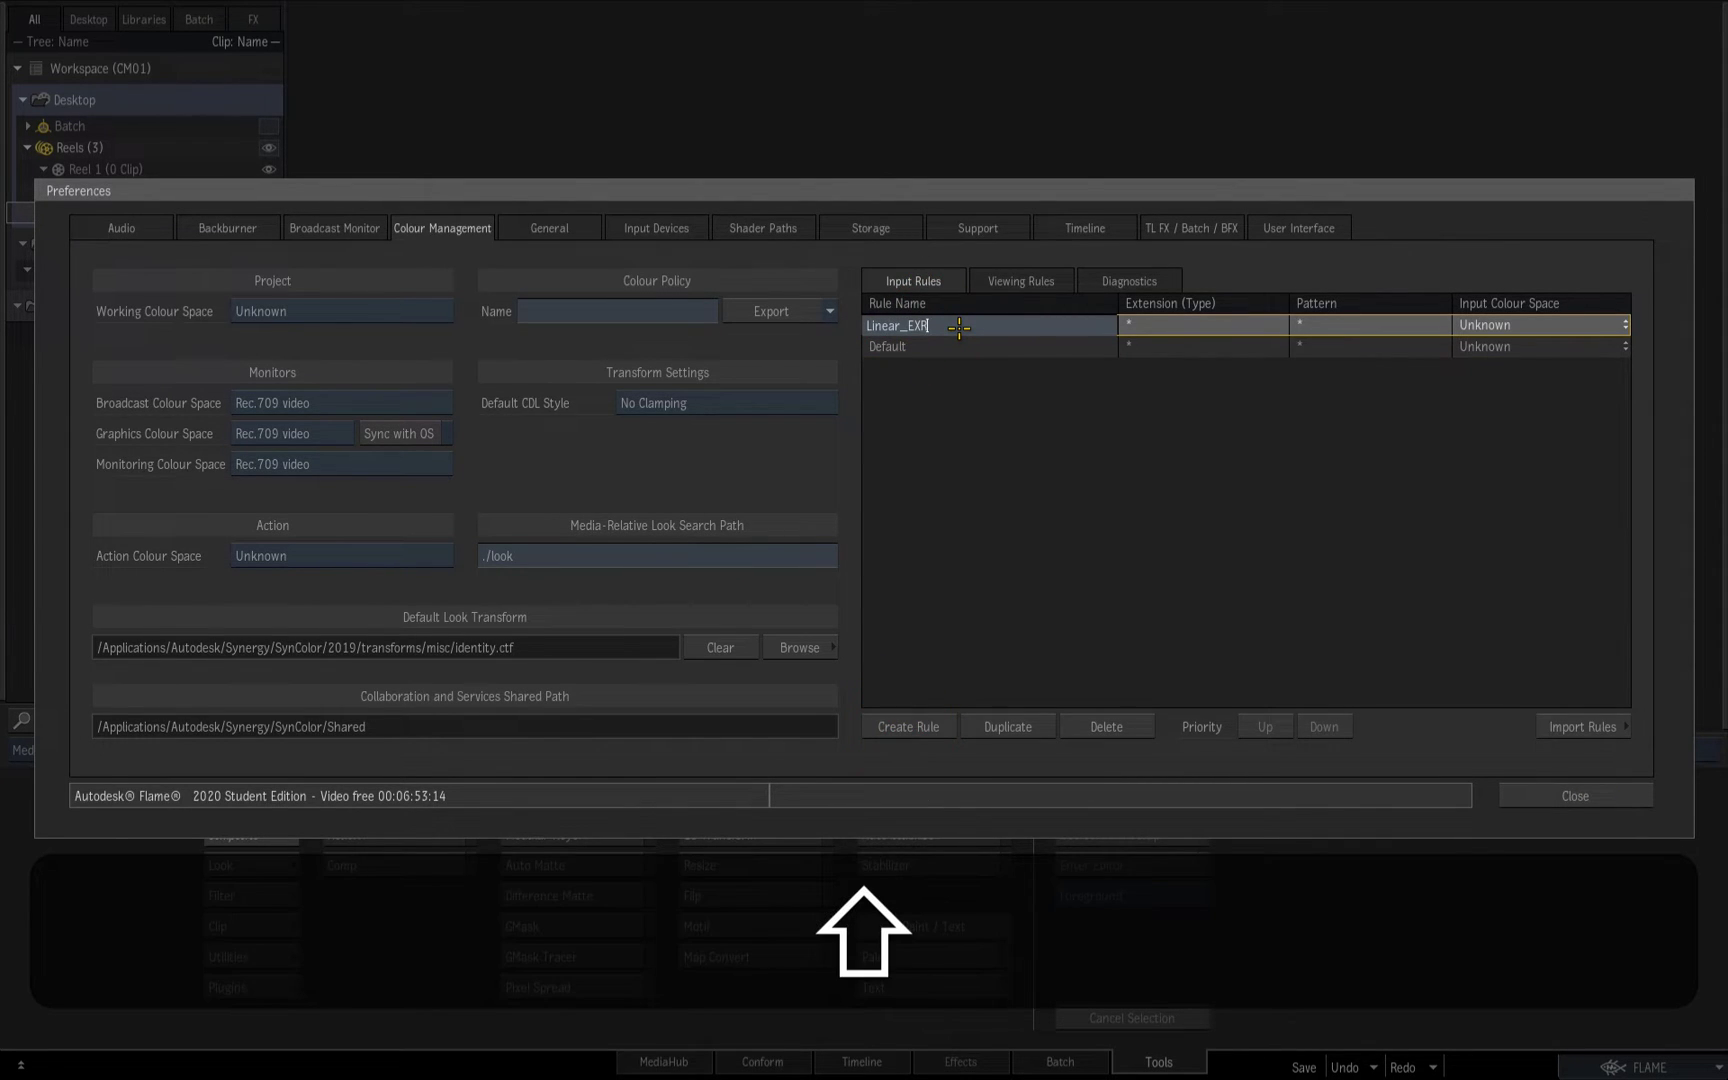
text(EXR)
Create a second input rule named Log_DPX and close the preferences
click(930, 724)
click(929, 328)
text(Log_DPX)
click(1600, 798)
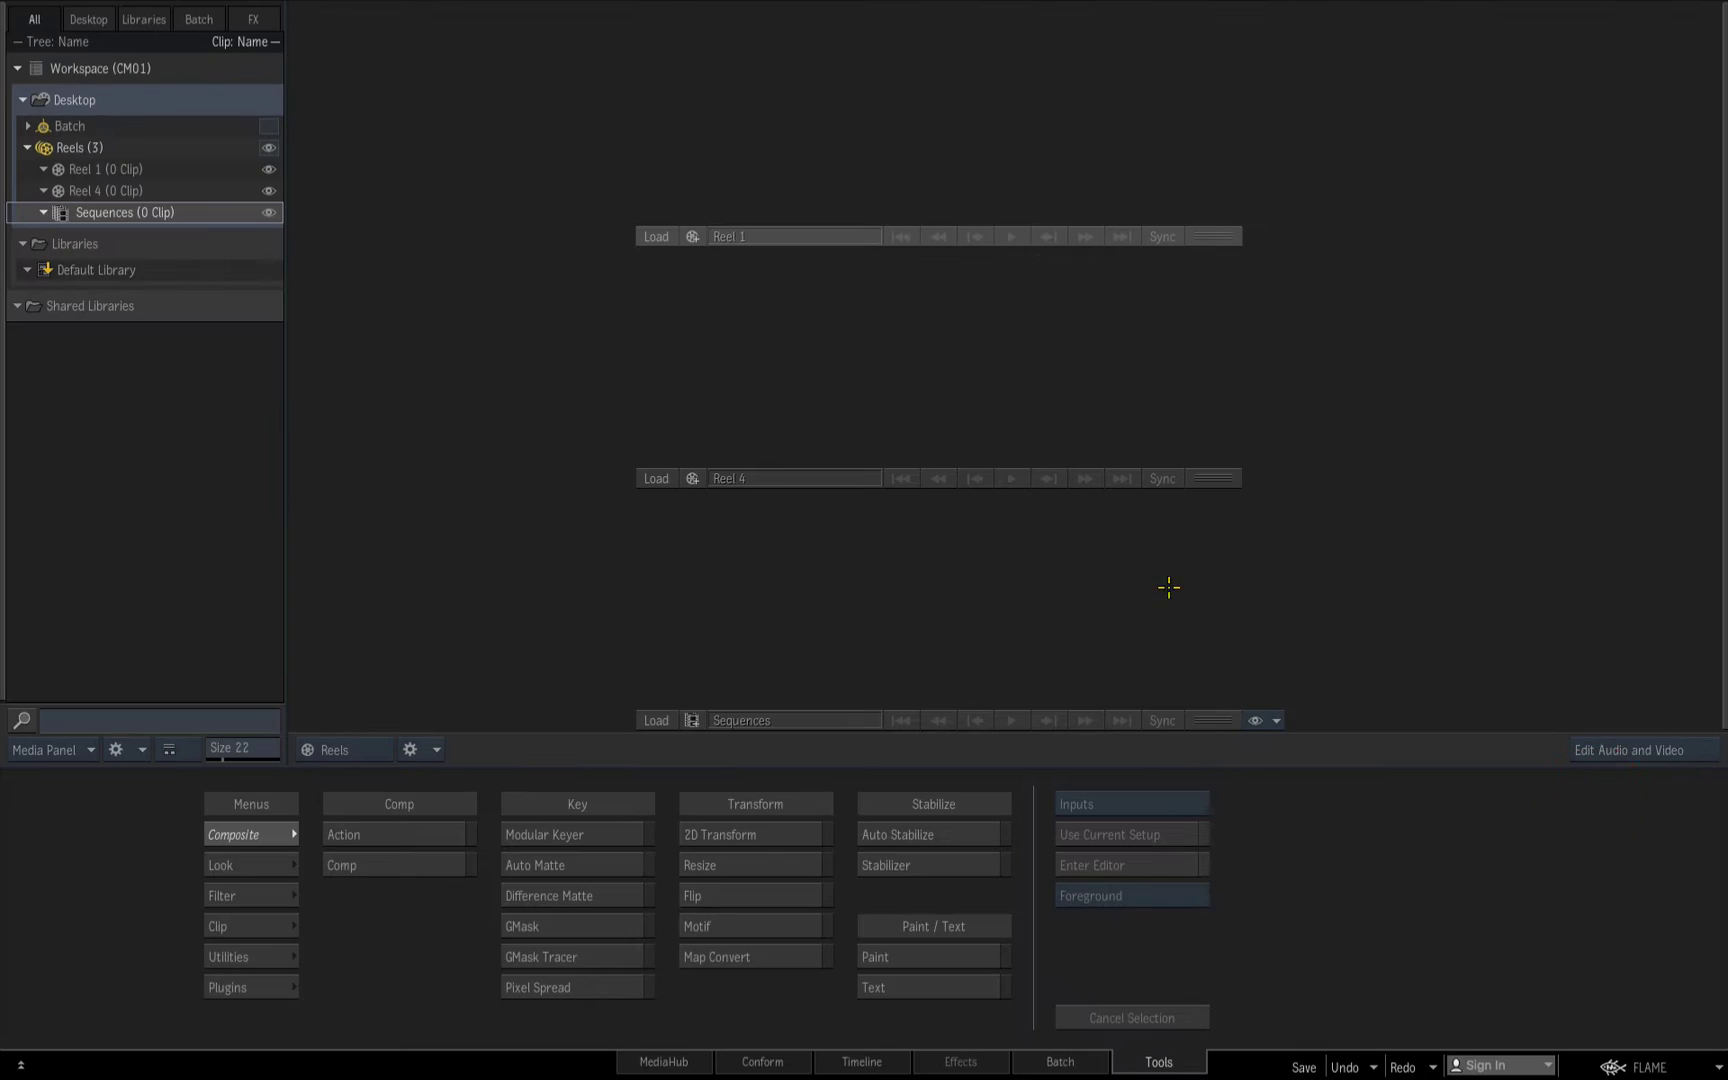
Examine the file paths of J001C014_140110_R6MS and 01_2a in the media import metadata, leaving without importing
right_click(962, 98)
click(1049, 653)
drag(1075, 741, 1151, 741)
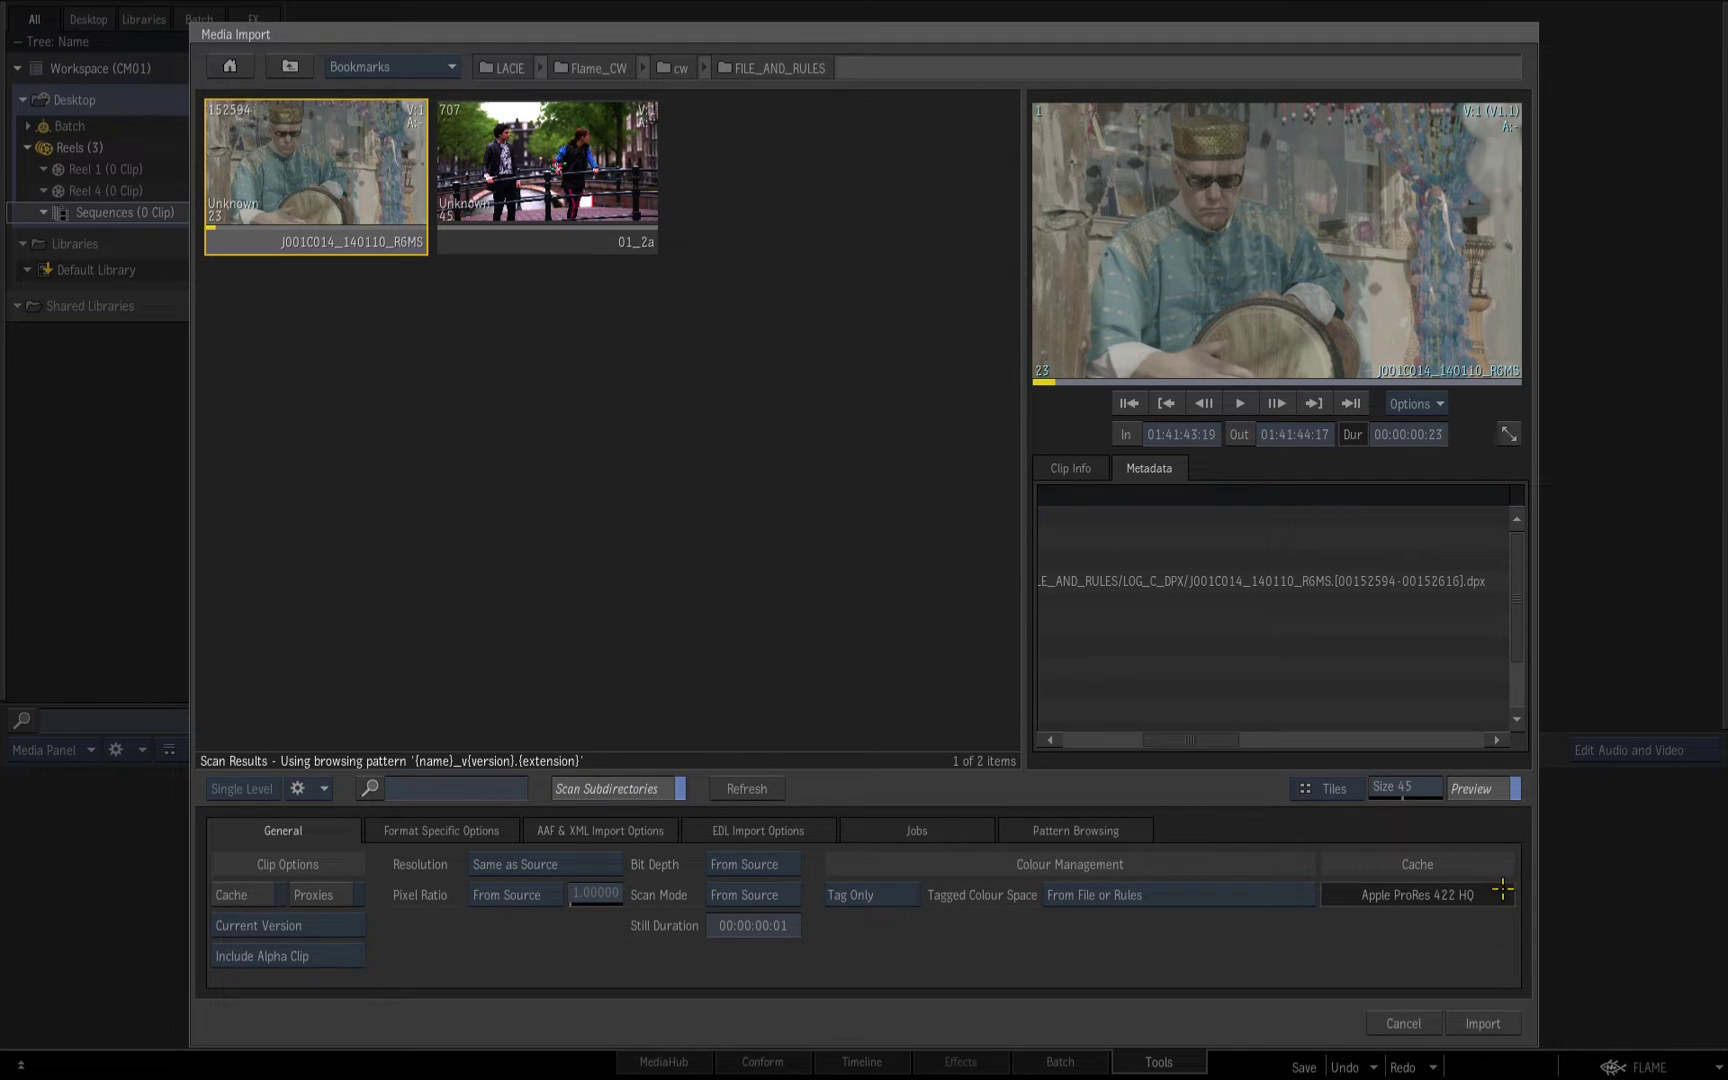
click(540, 188)
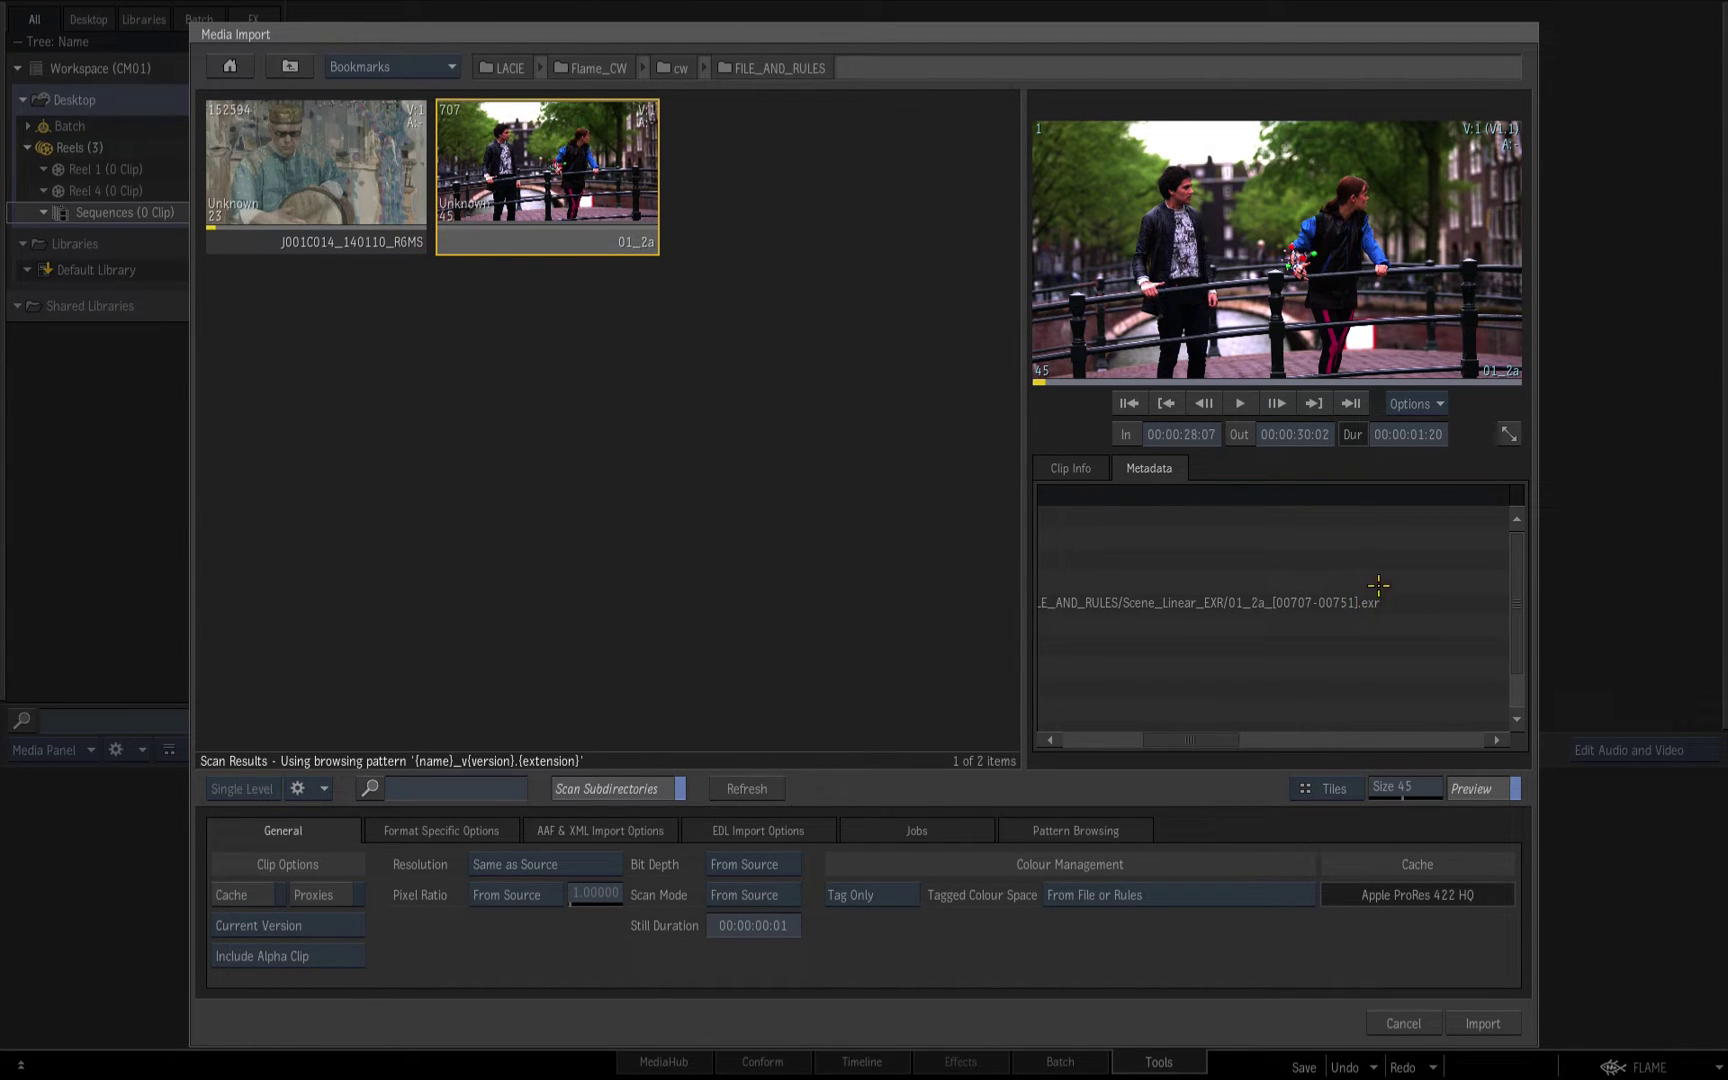
click(1403, 1020)
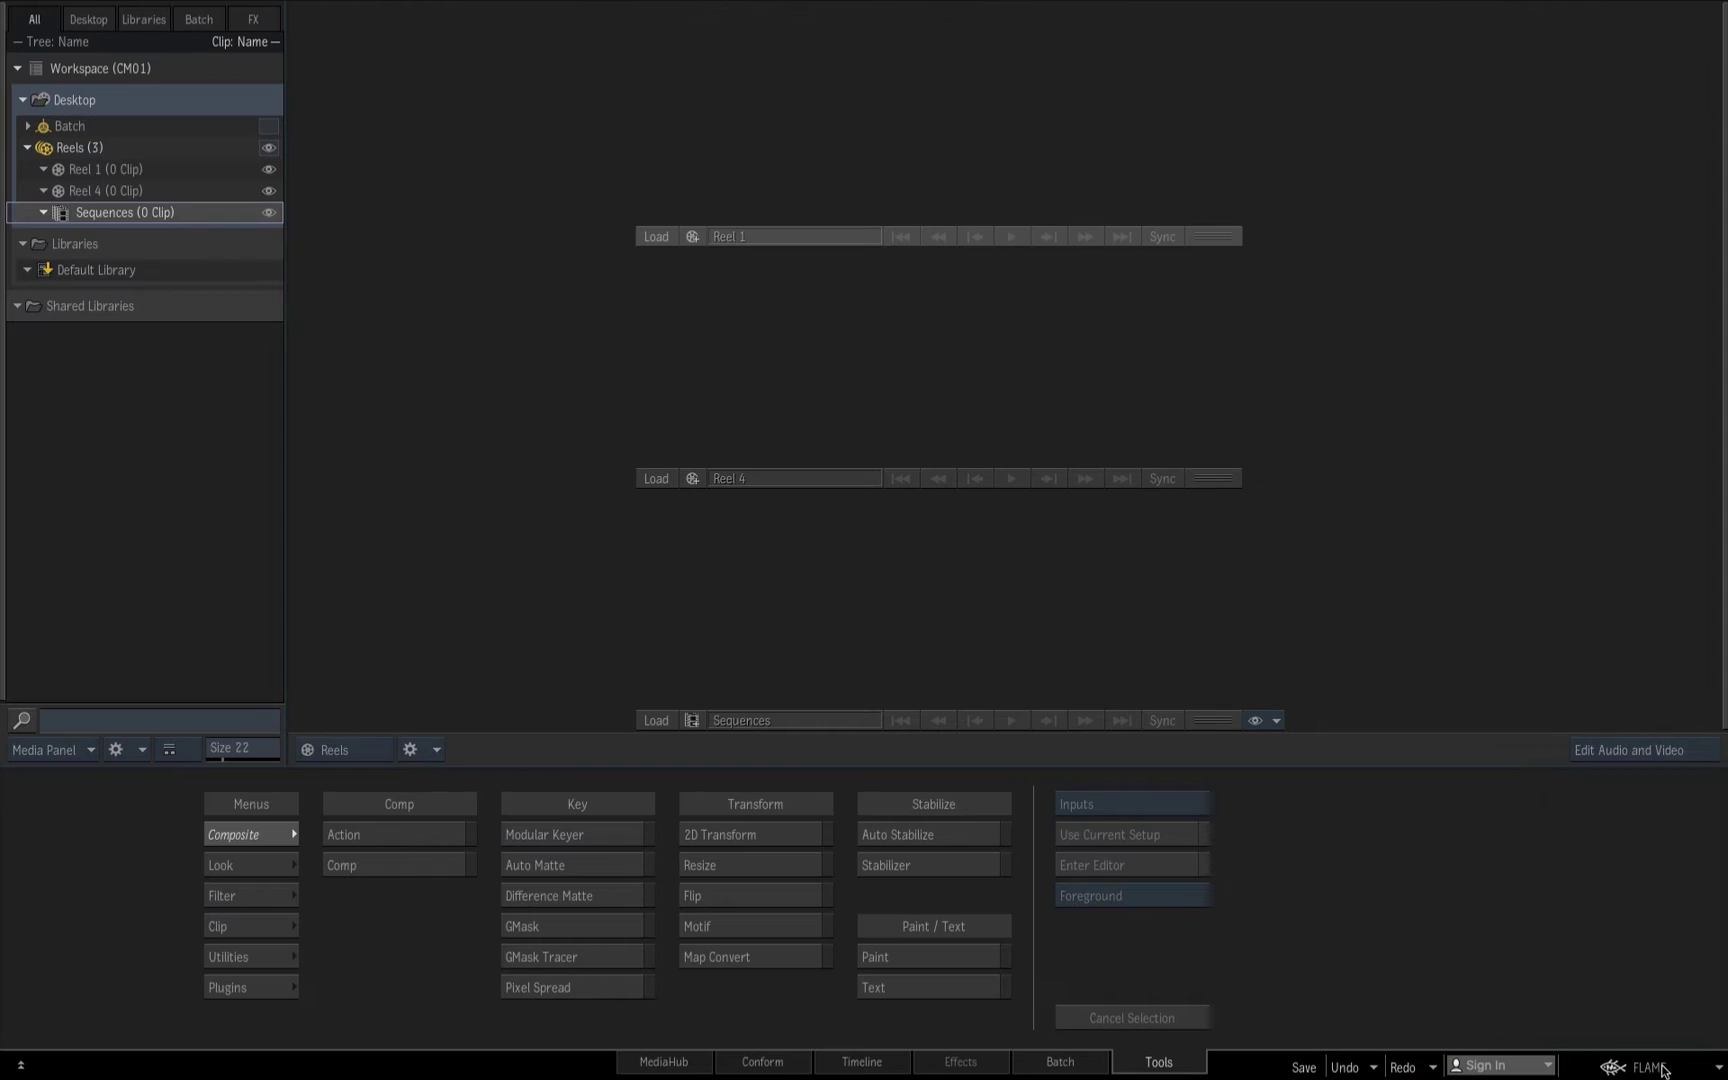
Set the pattern of the Log_DPX input rule to *140110*
click(1640, 1067)
click(1361, 856)
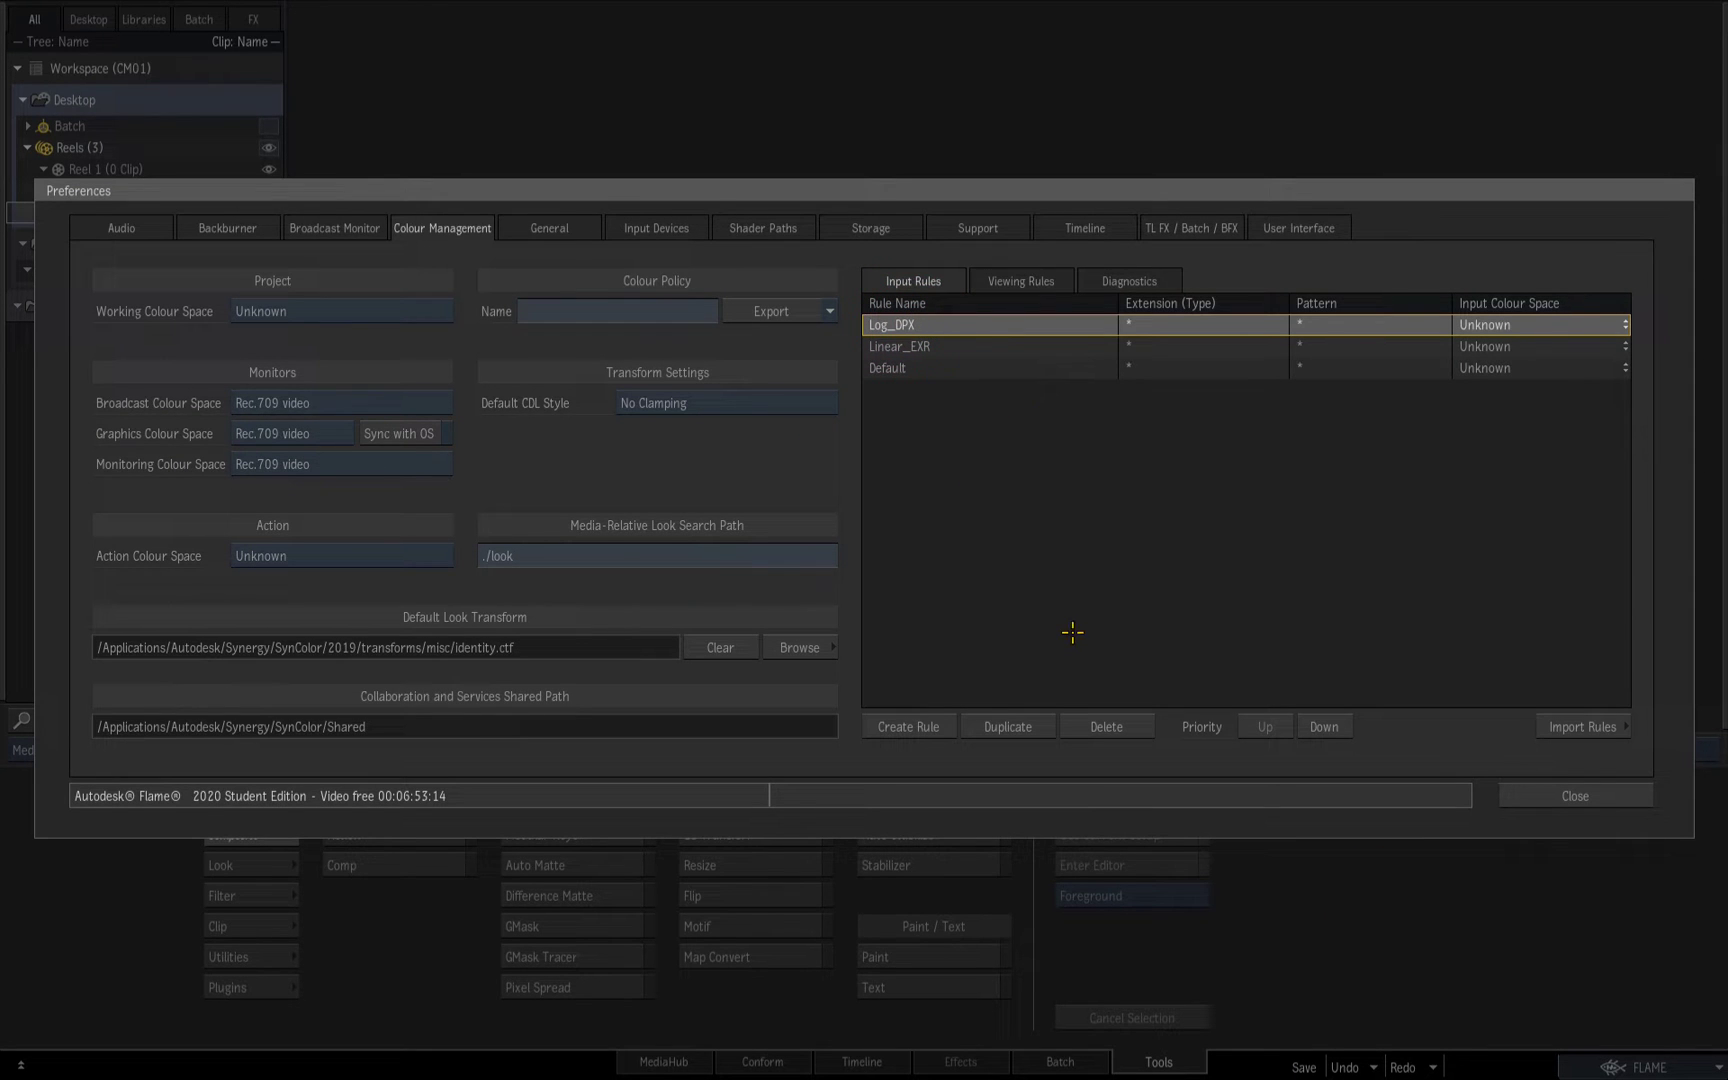
mouse_move(1074, 630)
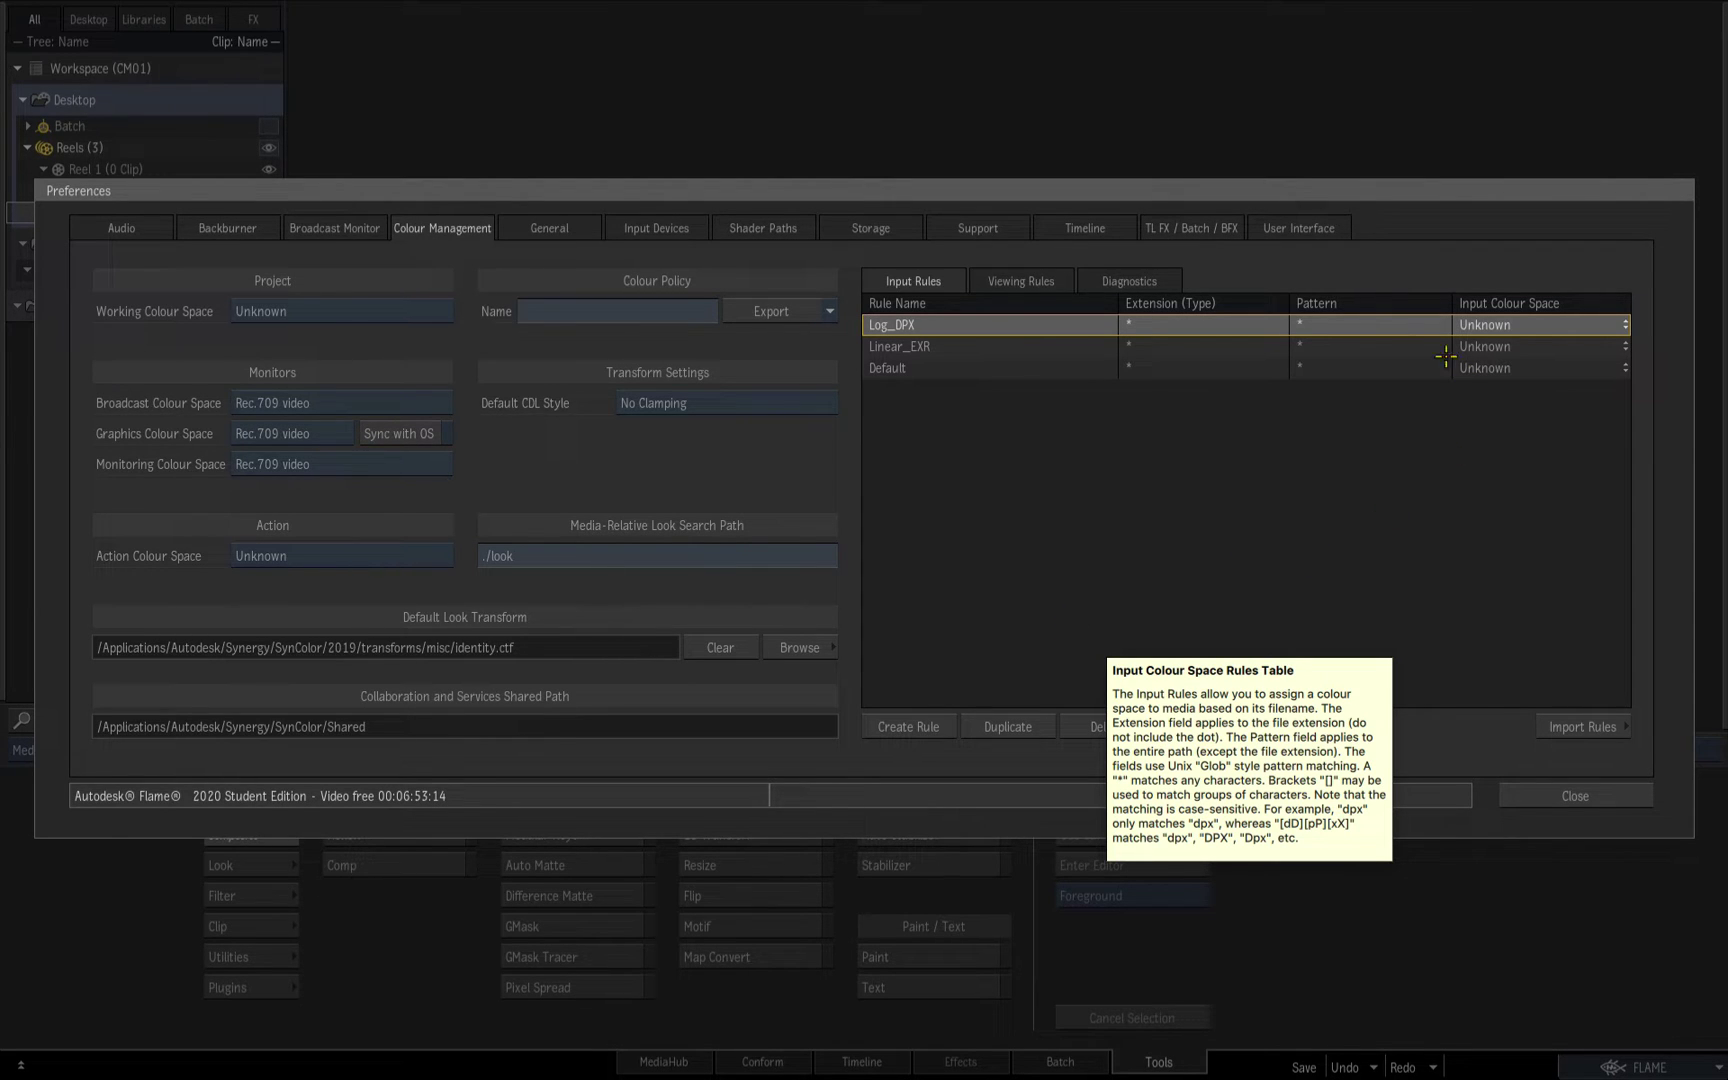
click(1343, 323)
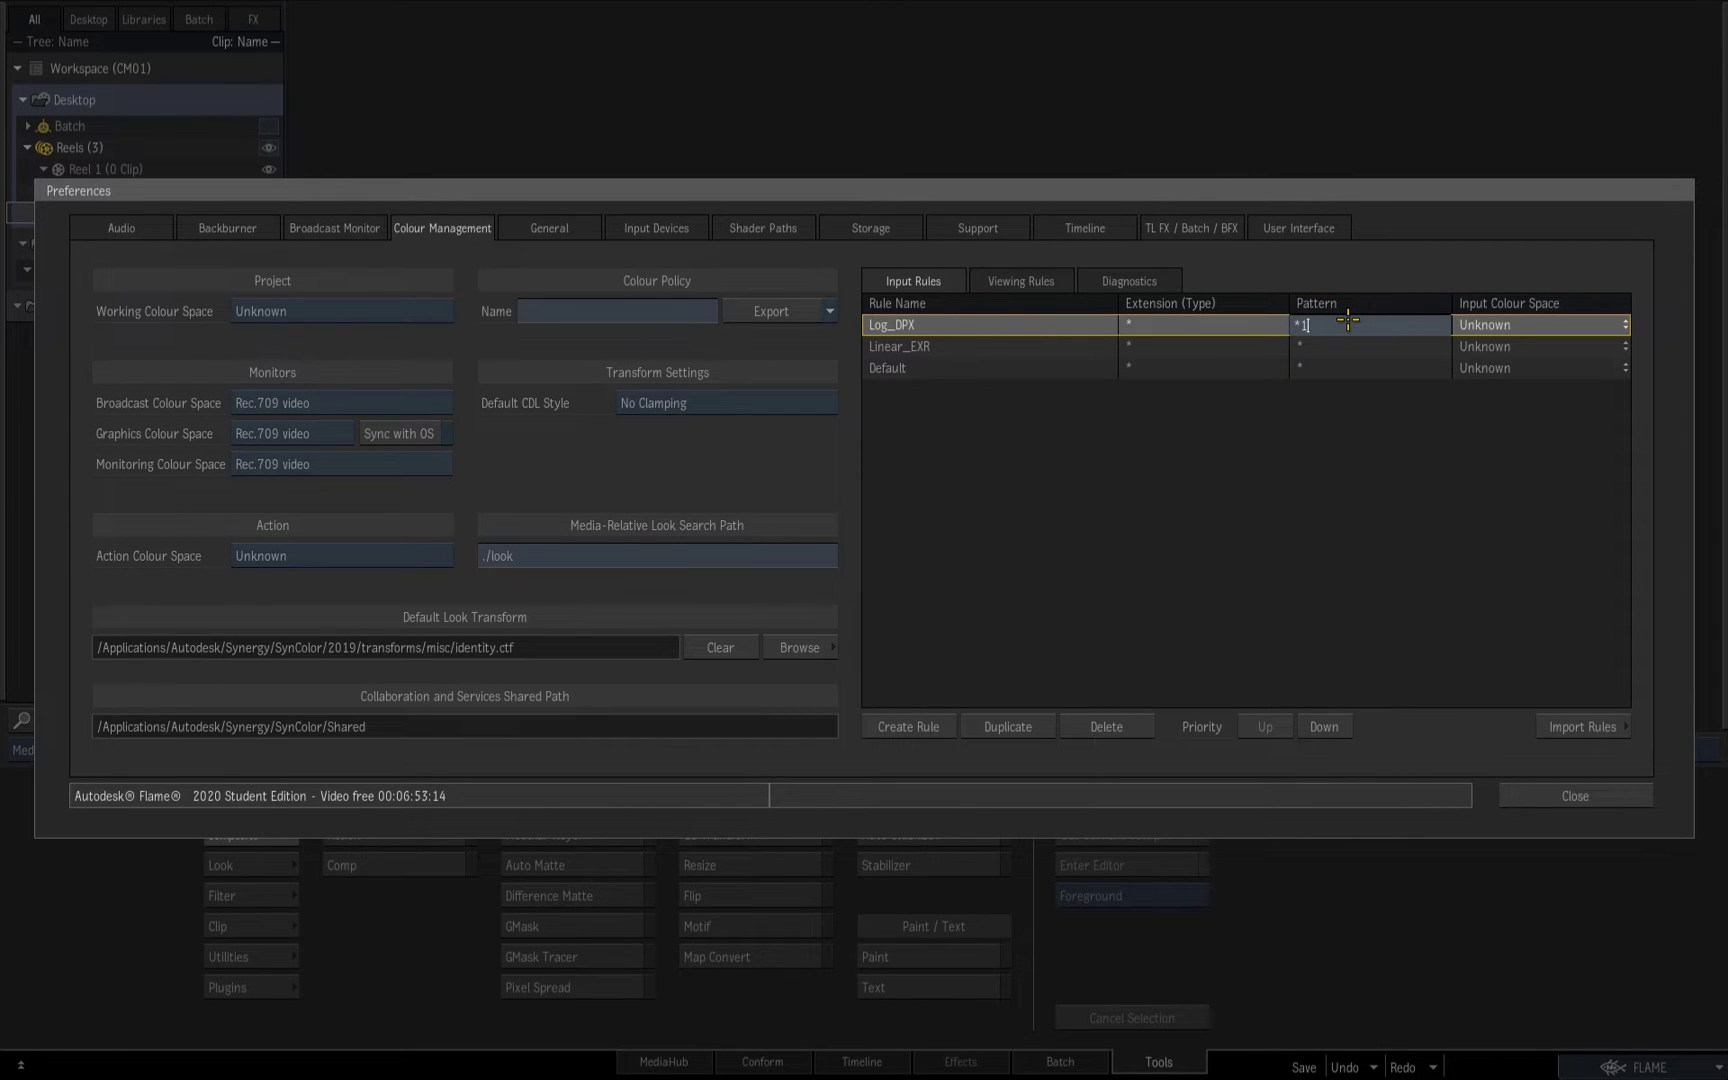
text(140110*)
Set the Log_DPX rule's input colour space to LogC (v3-EI800) / AlexaWideGamut and close the preferences
click(1604, 325)
mouse_move(1604, 327)
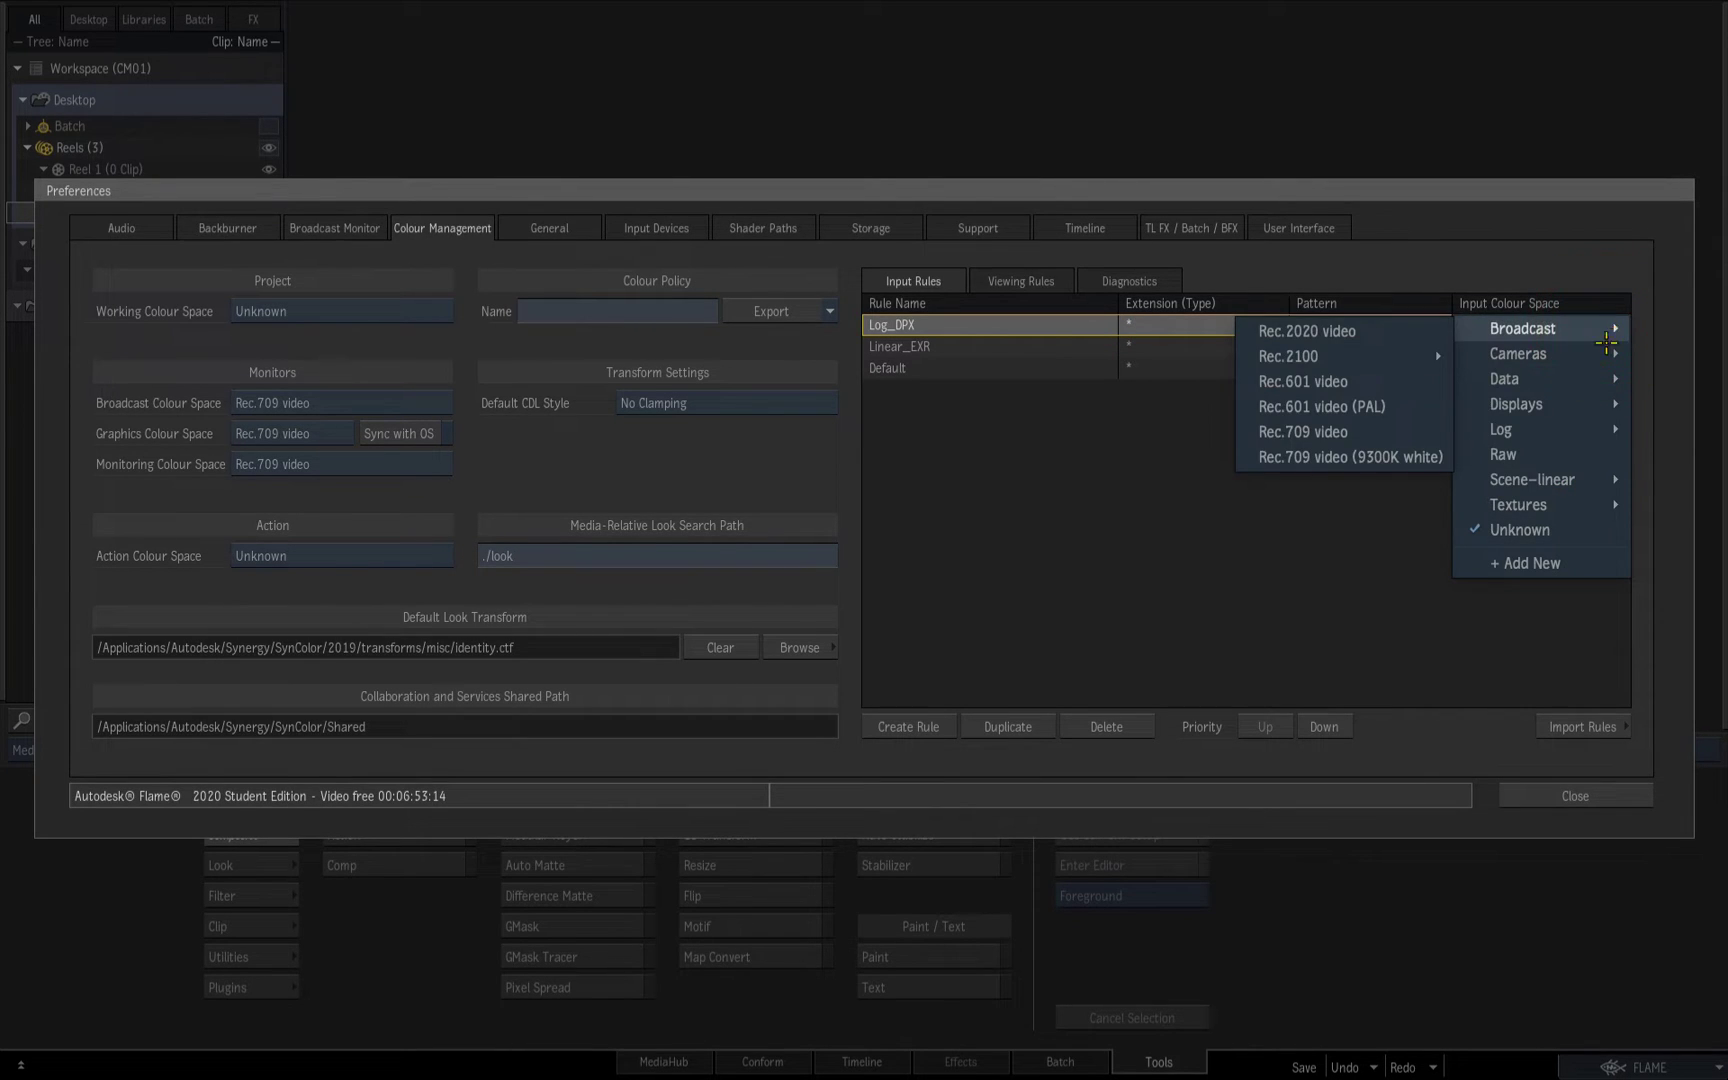
mouse_move(1501, 429)
mouse_move(1412, 362)
click(1571, 362)
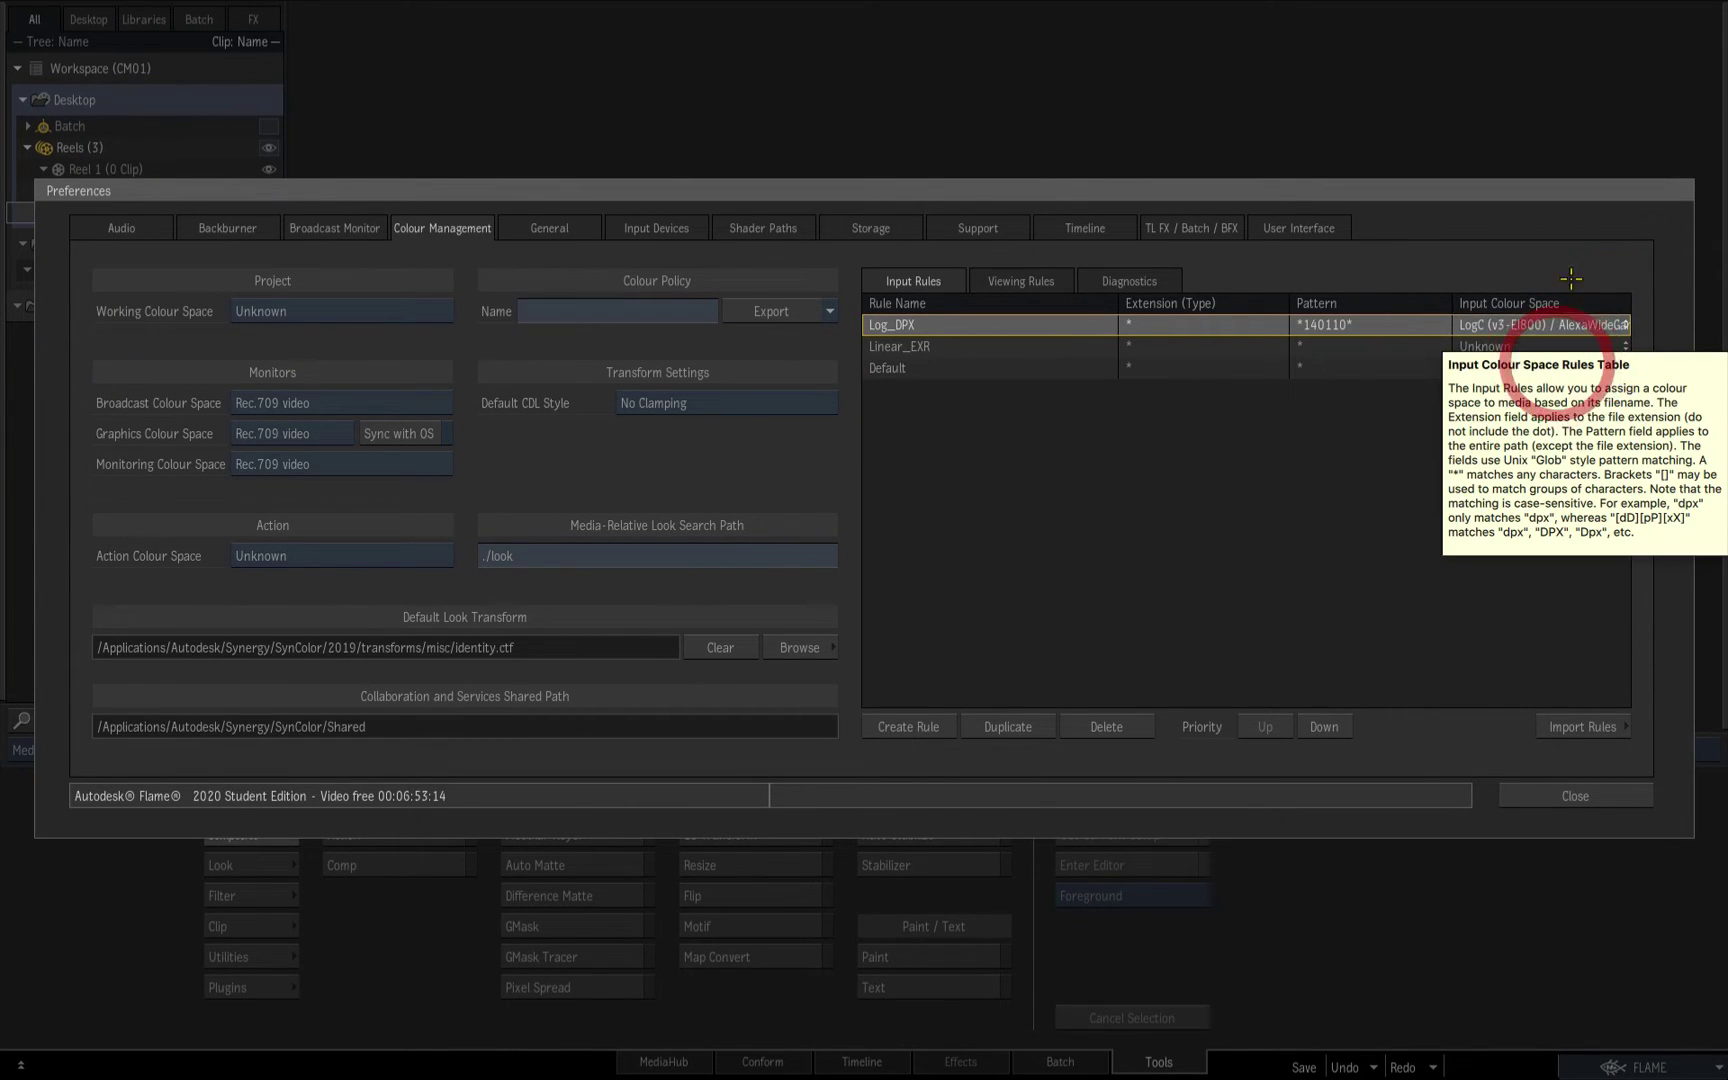
click(1612, 796)
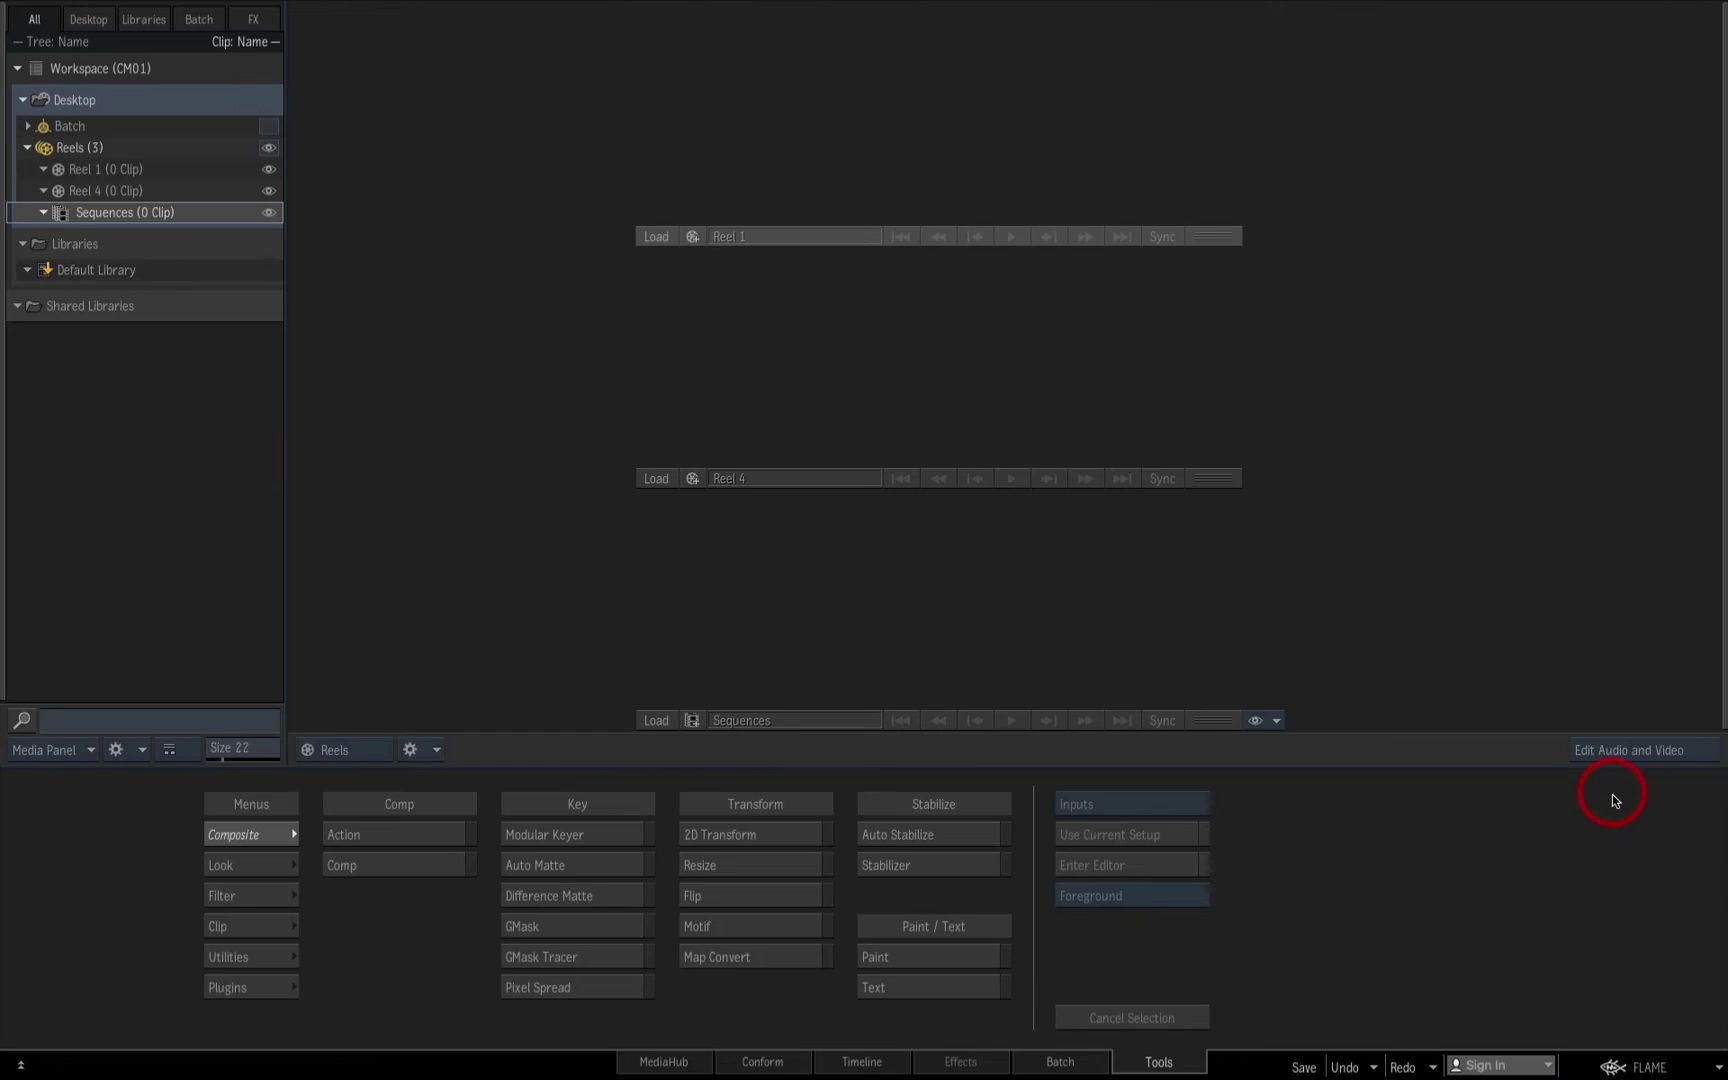
Check the colour space tag of the DPX clip in the Reel 1 media import without importing
right_click(921, 137)
click(1076, 695)
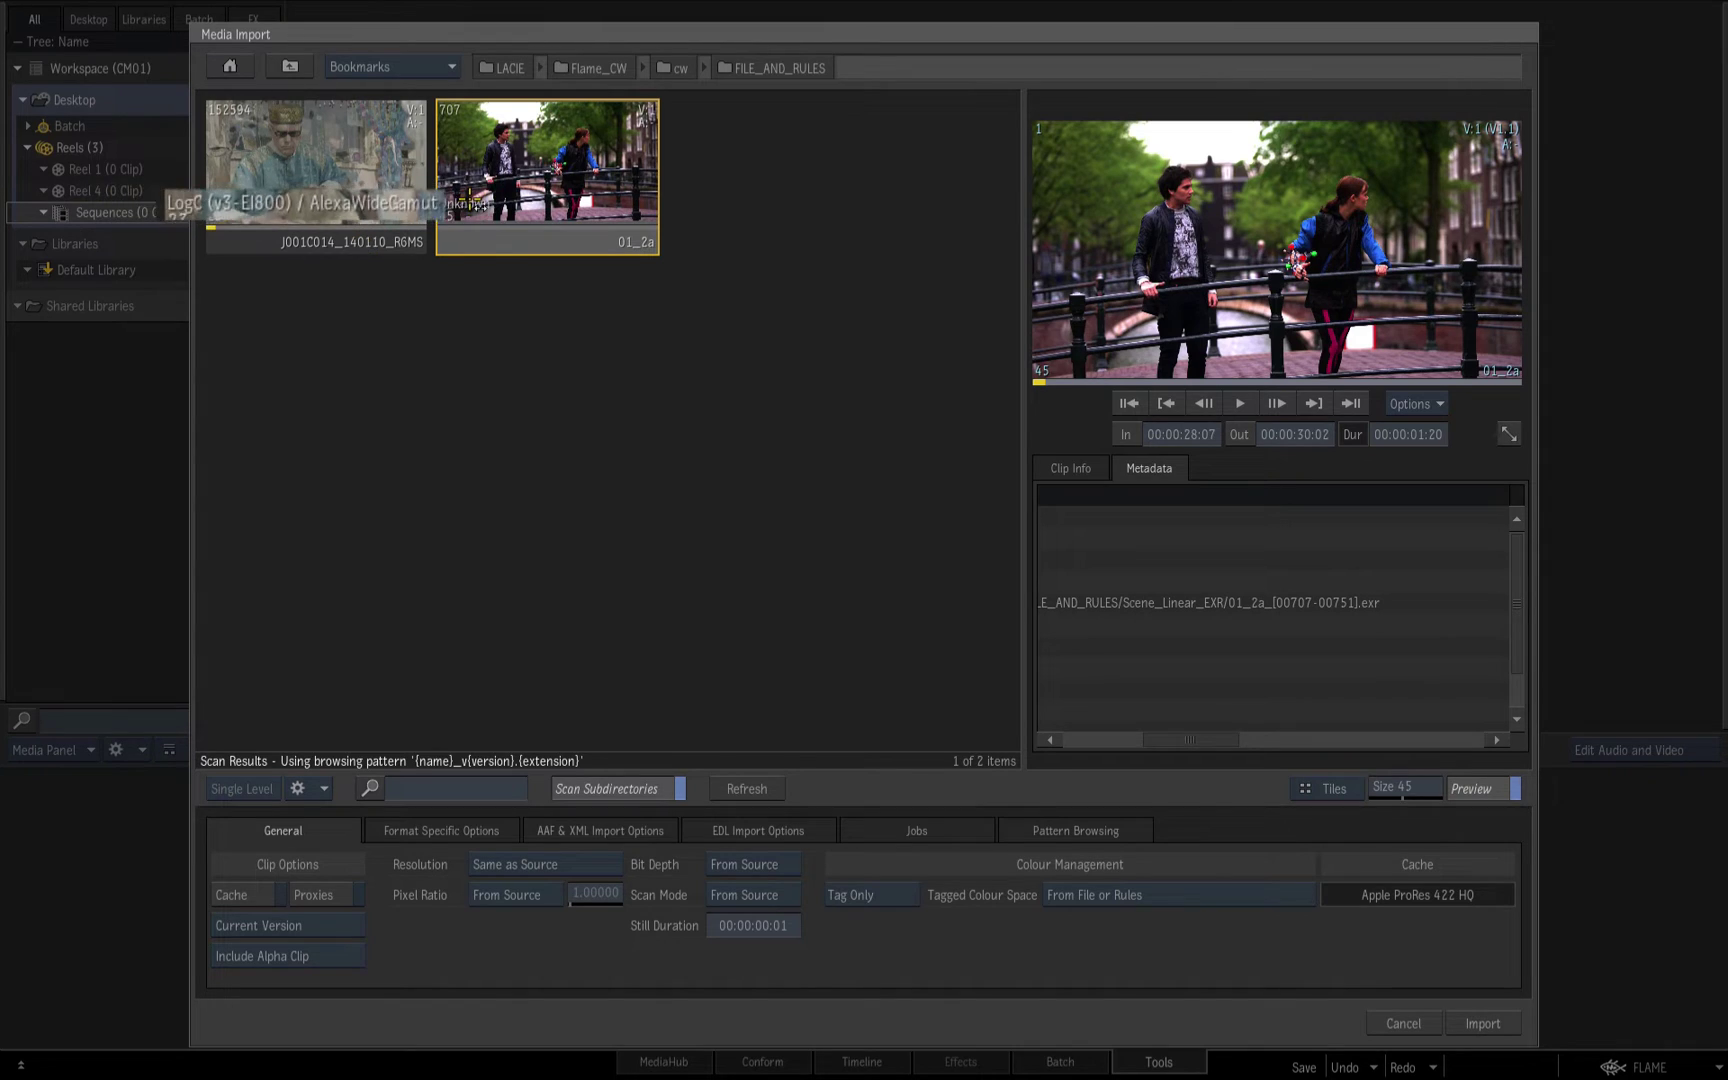
click(1403, 1023)
Try to set the Linear_EXR input rule's extension to *[eE][xX][rR] in the Colour Management preferences
click(1630, 1067)
mouse_move(1550, 853)
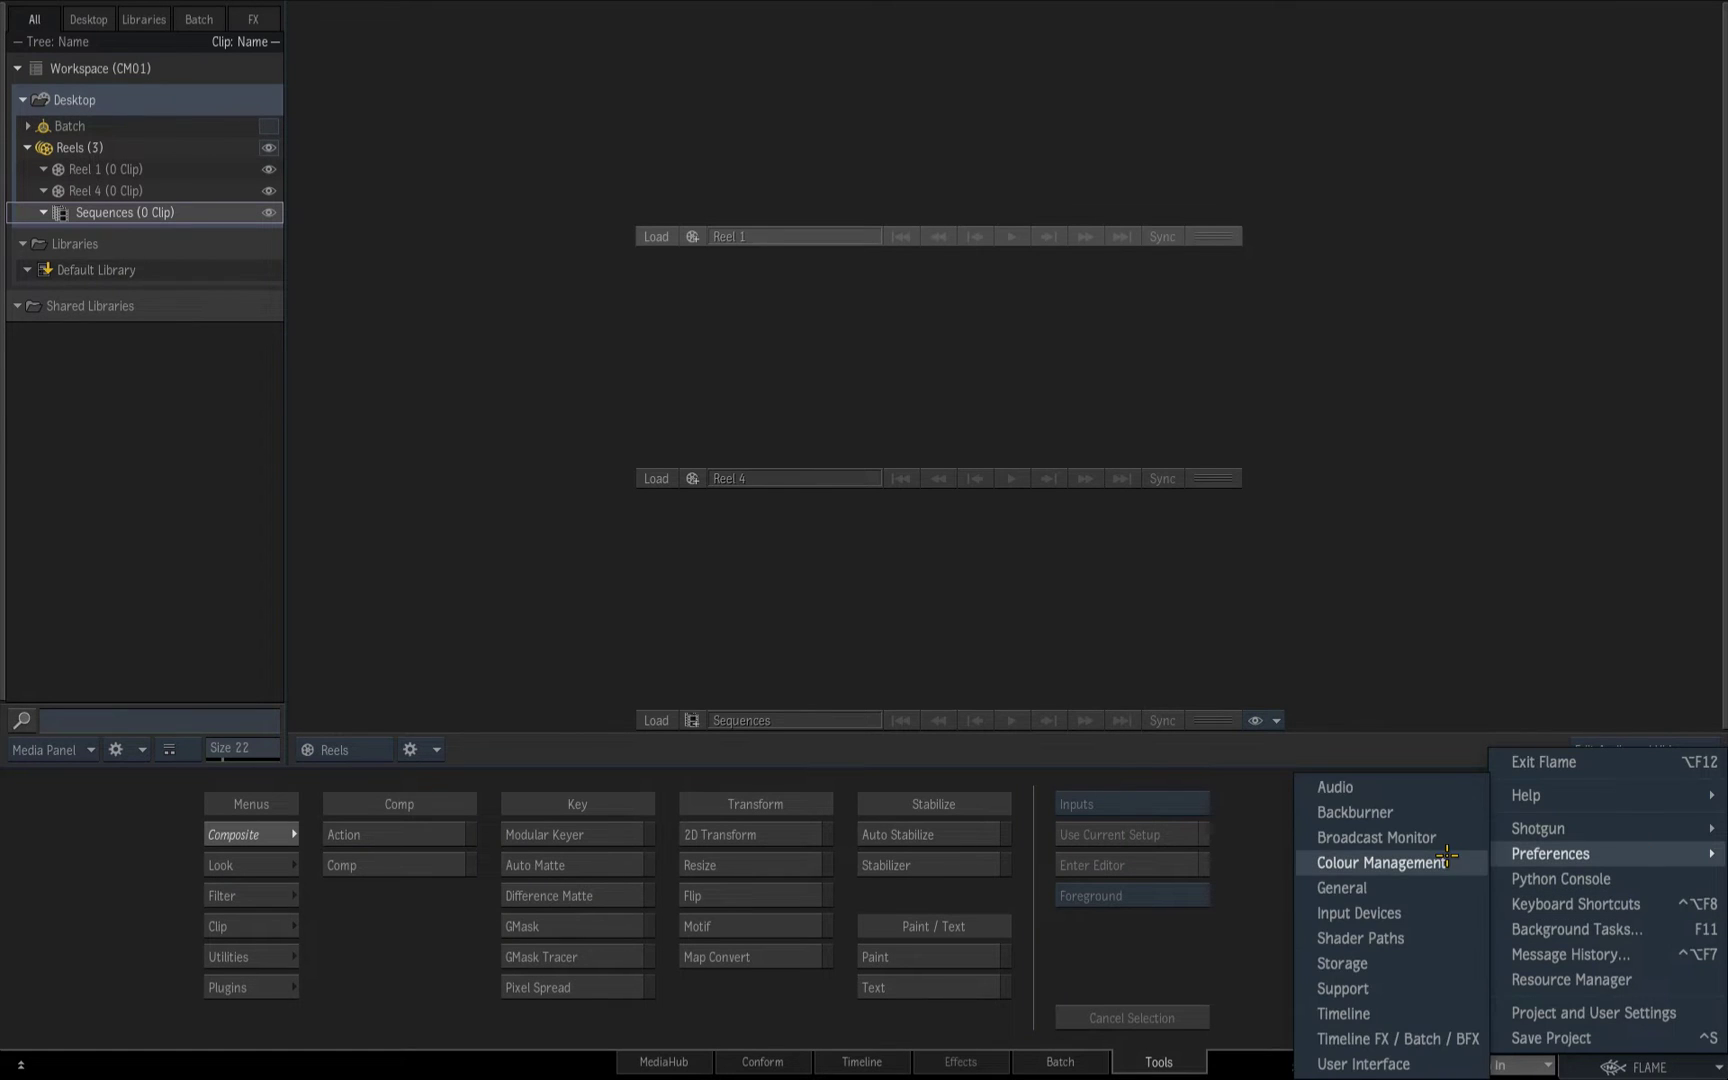
click(1447, 857)
click(975, 346)
click(1191, 350)
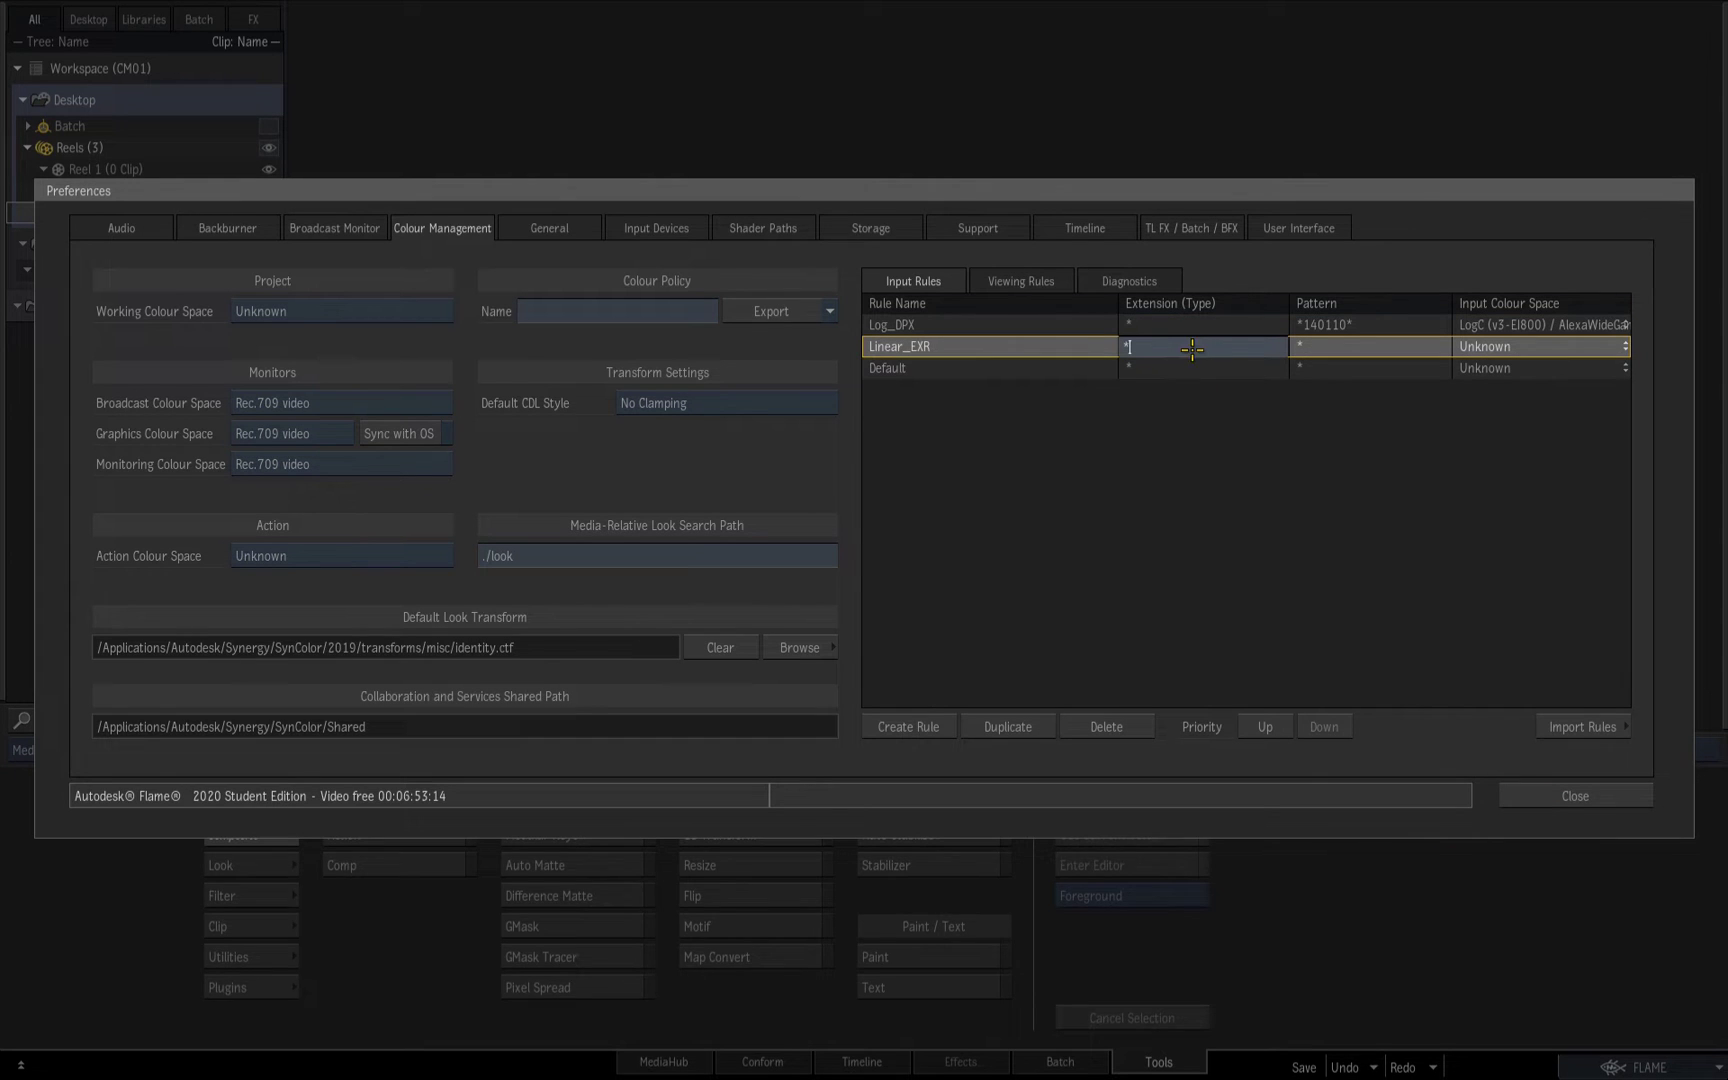
text([eE]]xX)
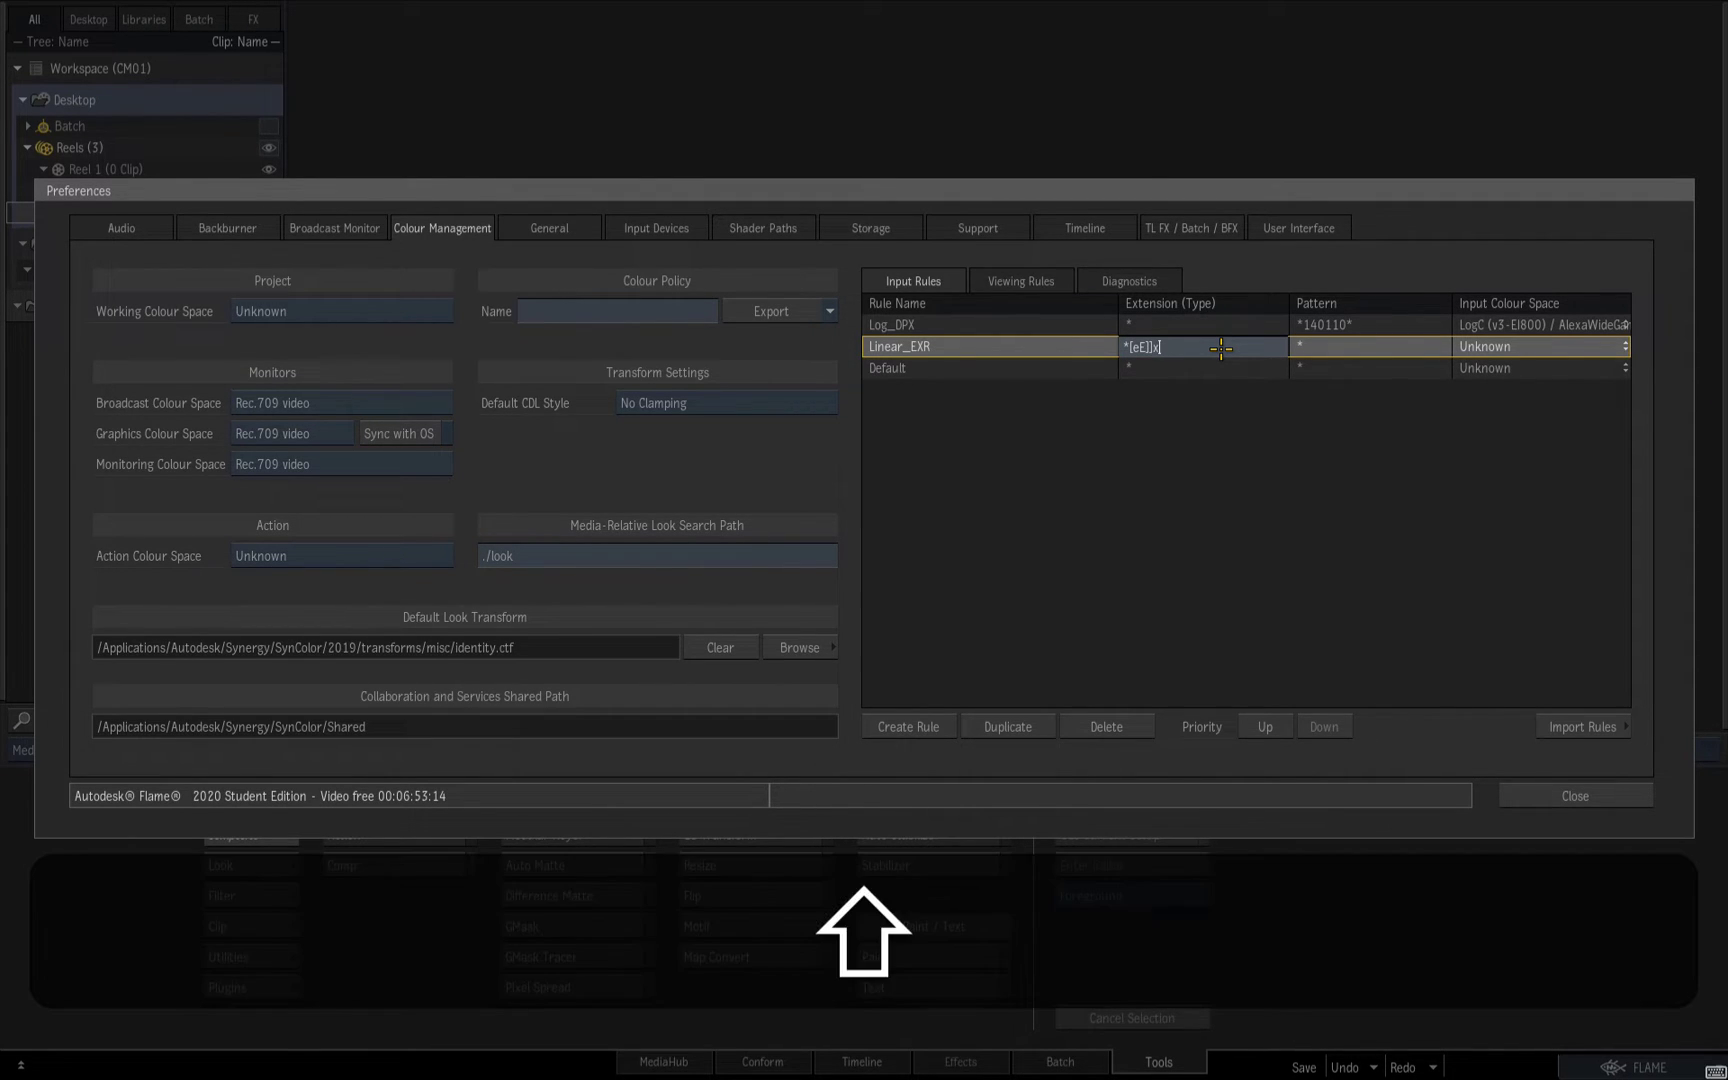
text(])
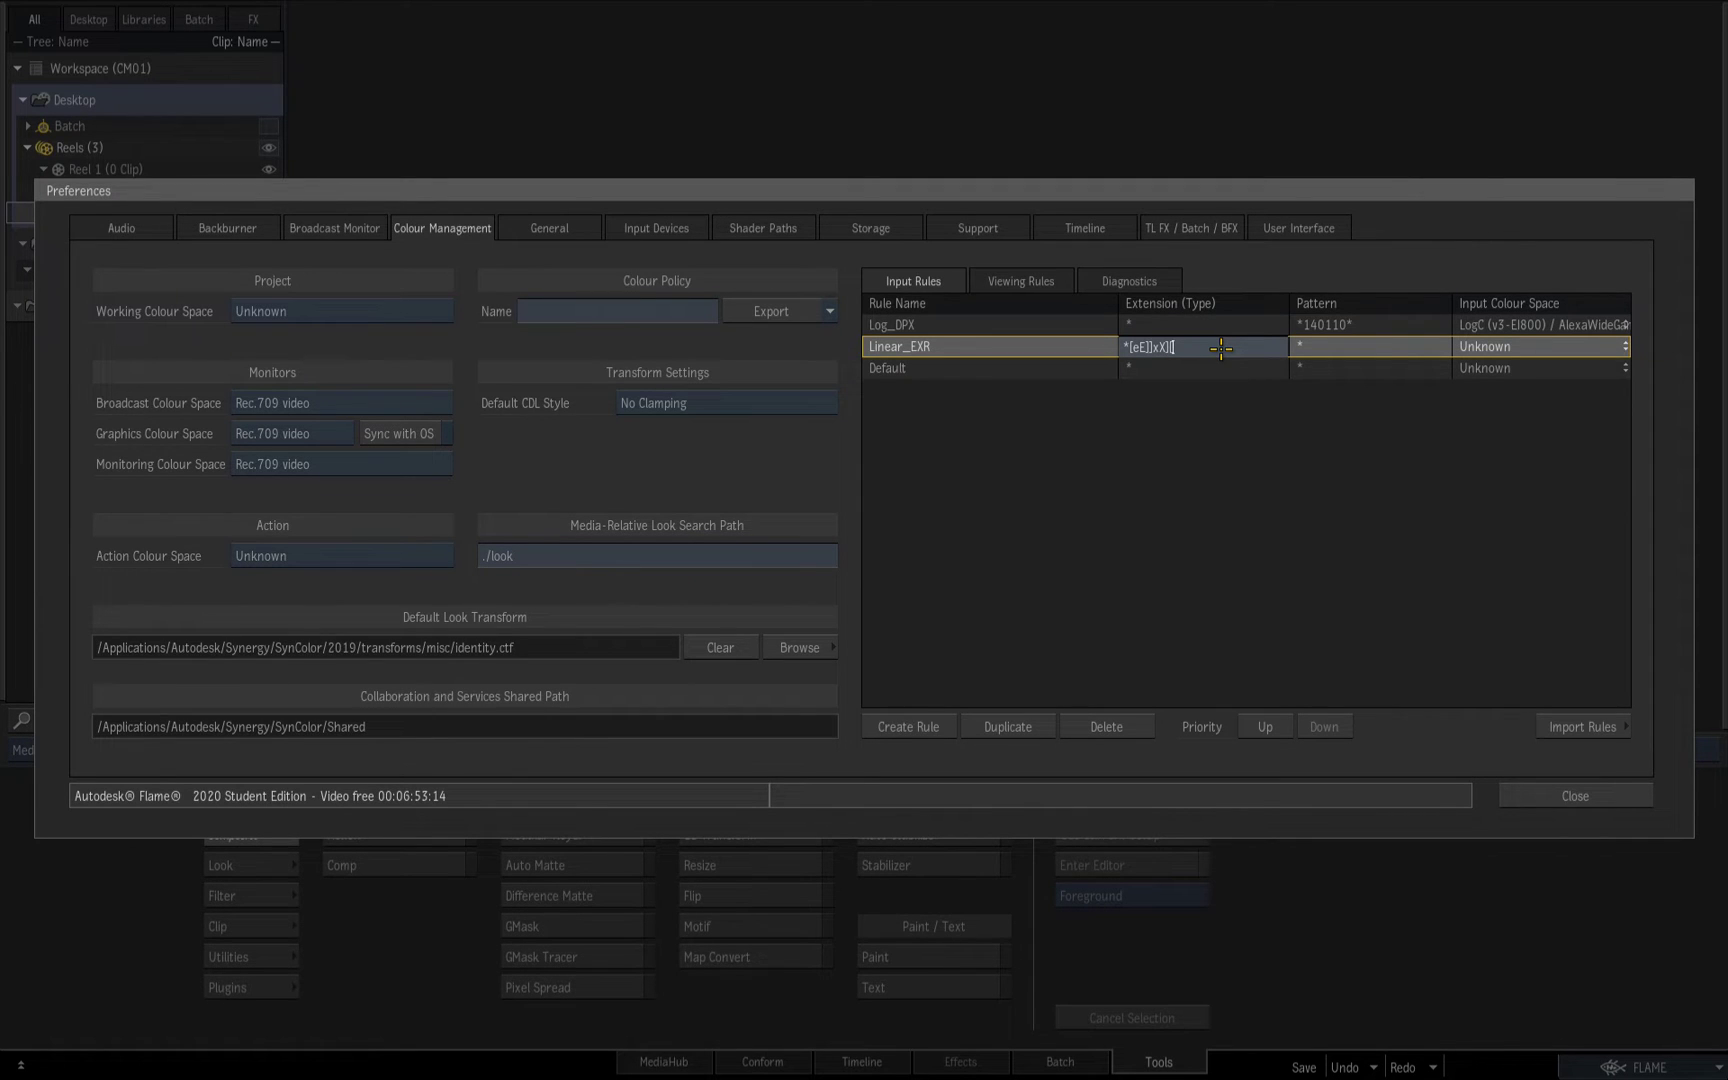
text([rR)
Set the Linear_EXR rule's input colour space to scene-linear Alexa WideGamut and close the preferences
click(1584, 357)
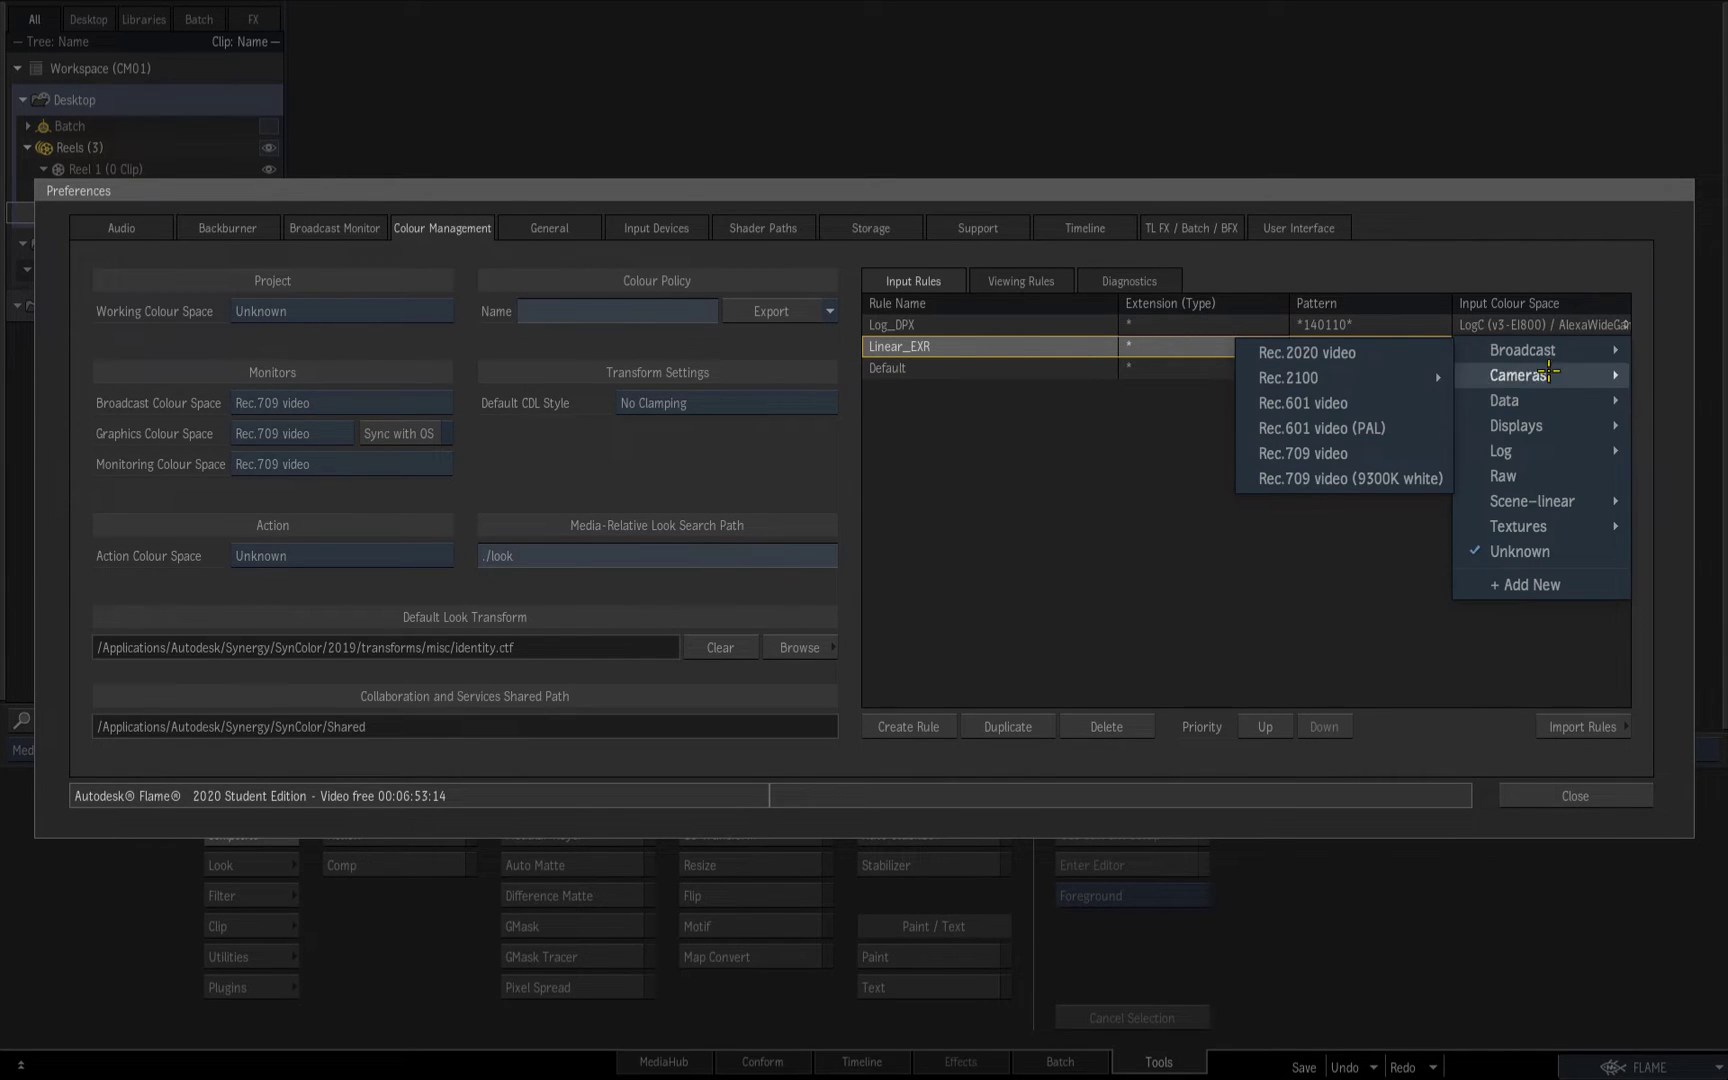
mouse_move(1545, 501)
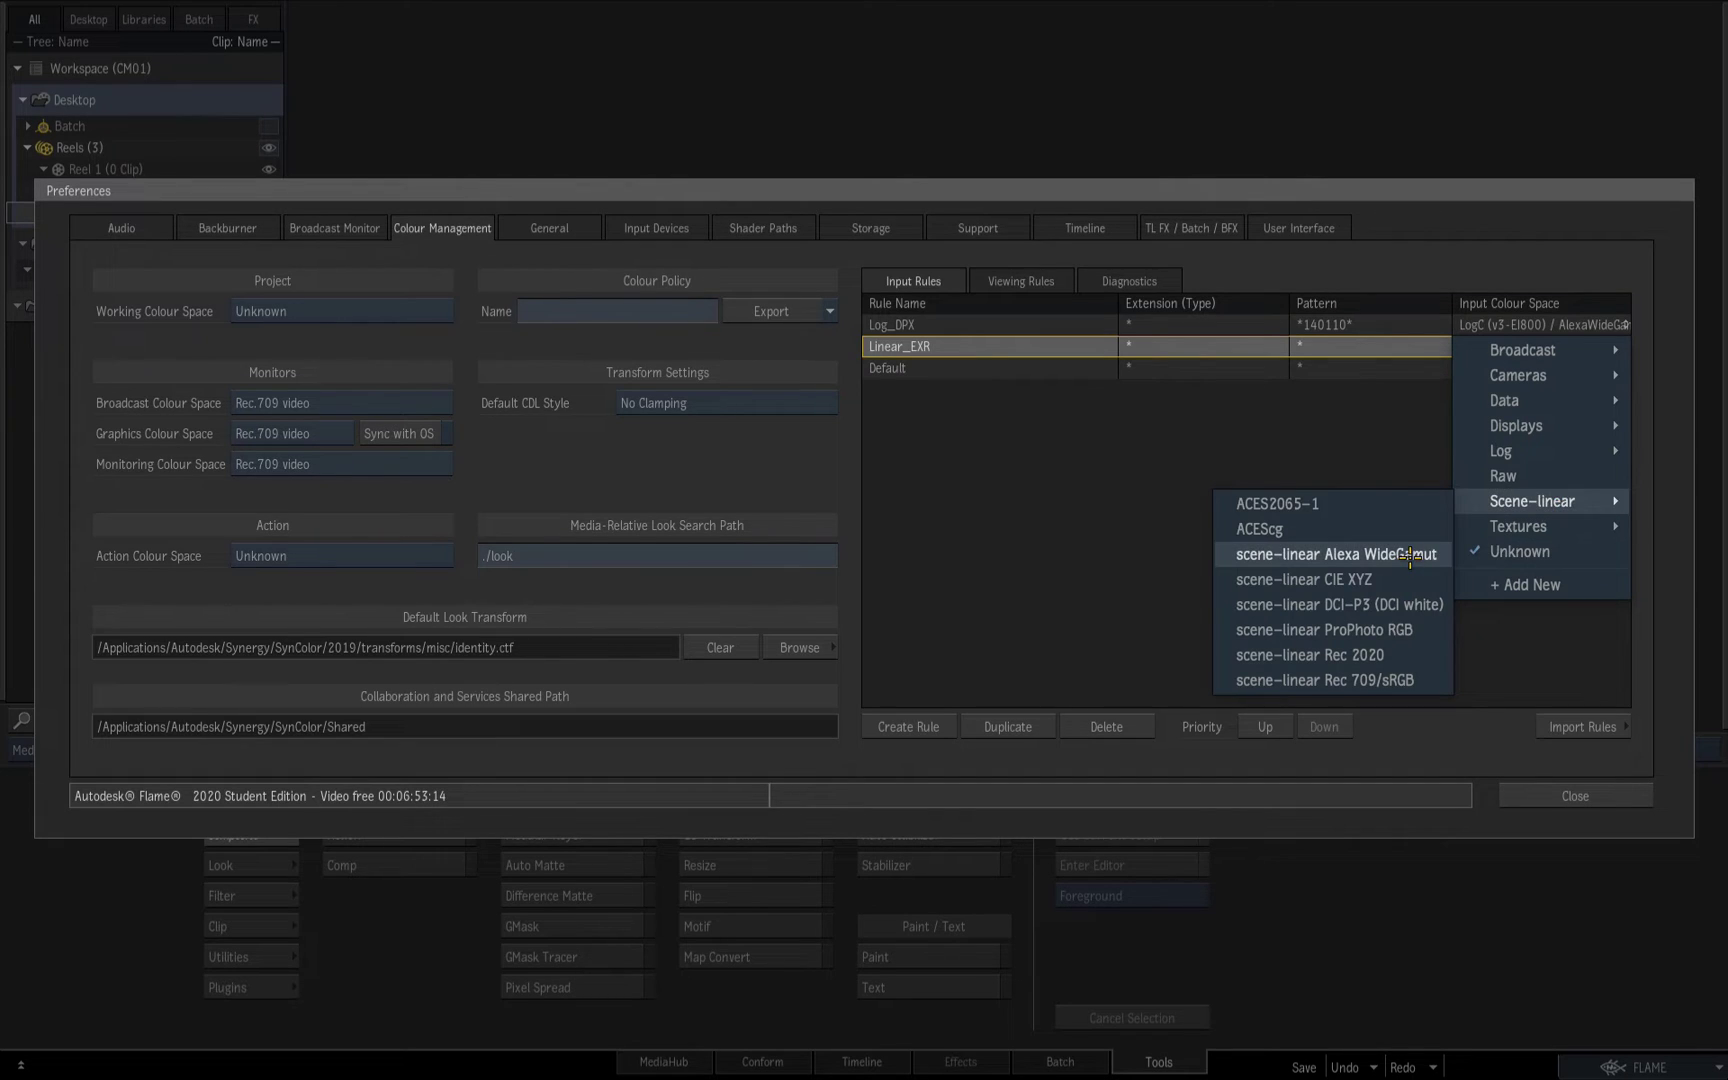
click(1410, 556)
click(1650, 796)
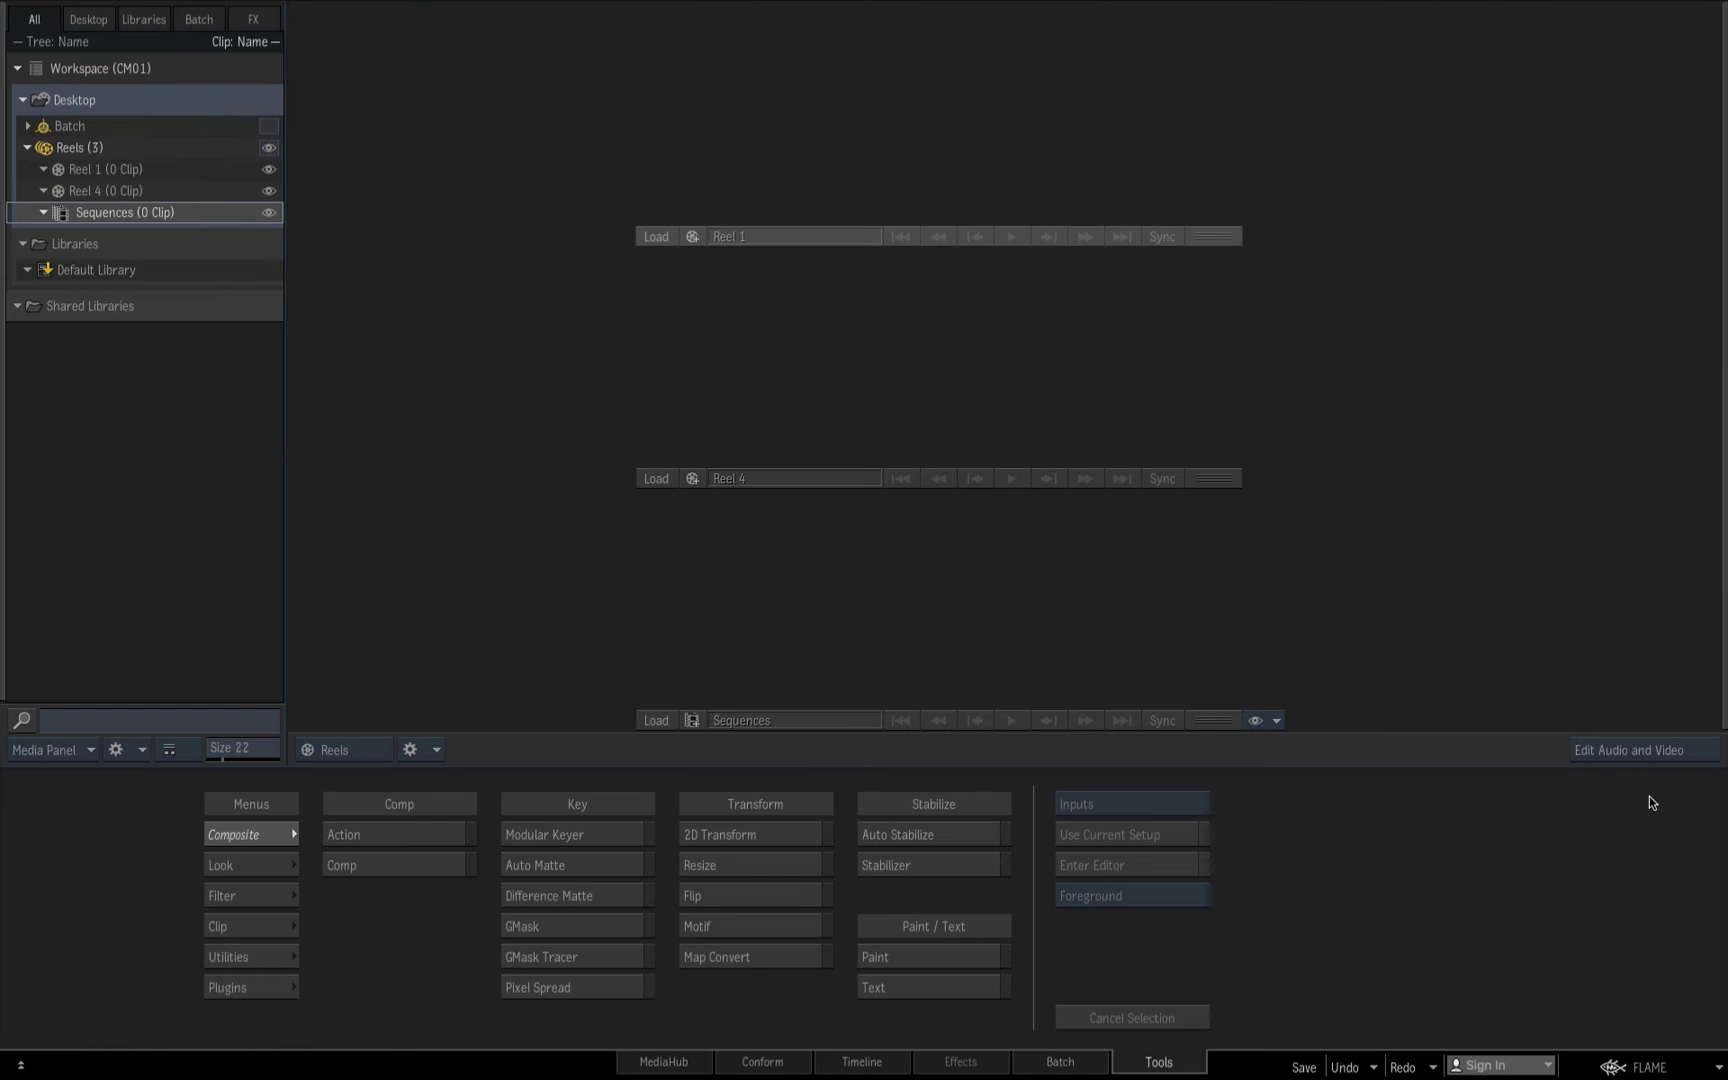
Check the colour space tags of both clips in the Reel 1 media import, leaving without importing
right_click(852, 100)
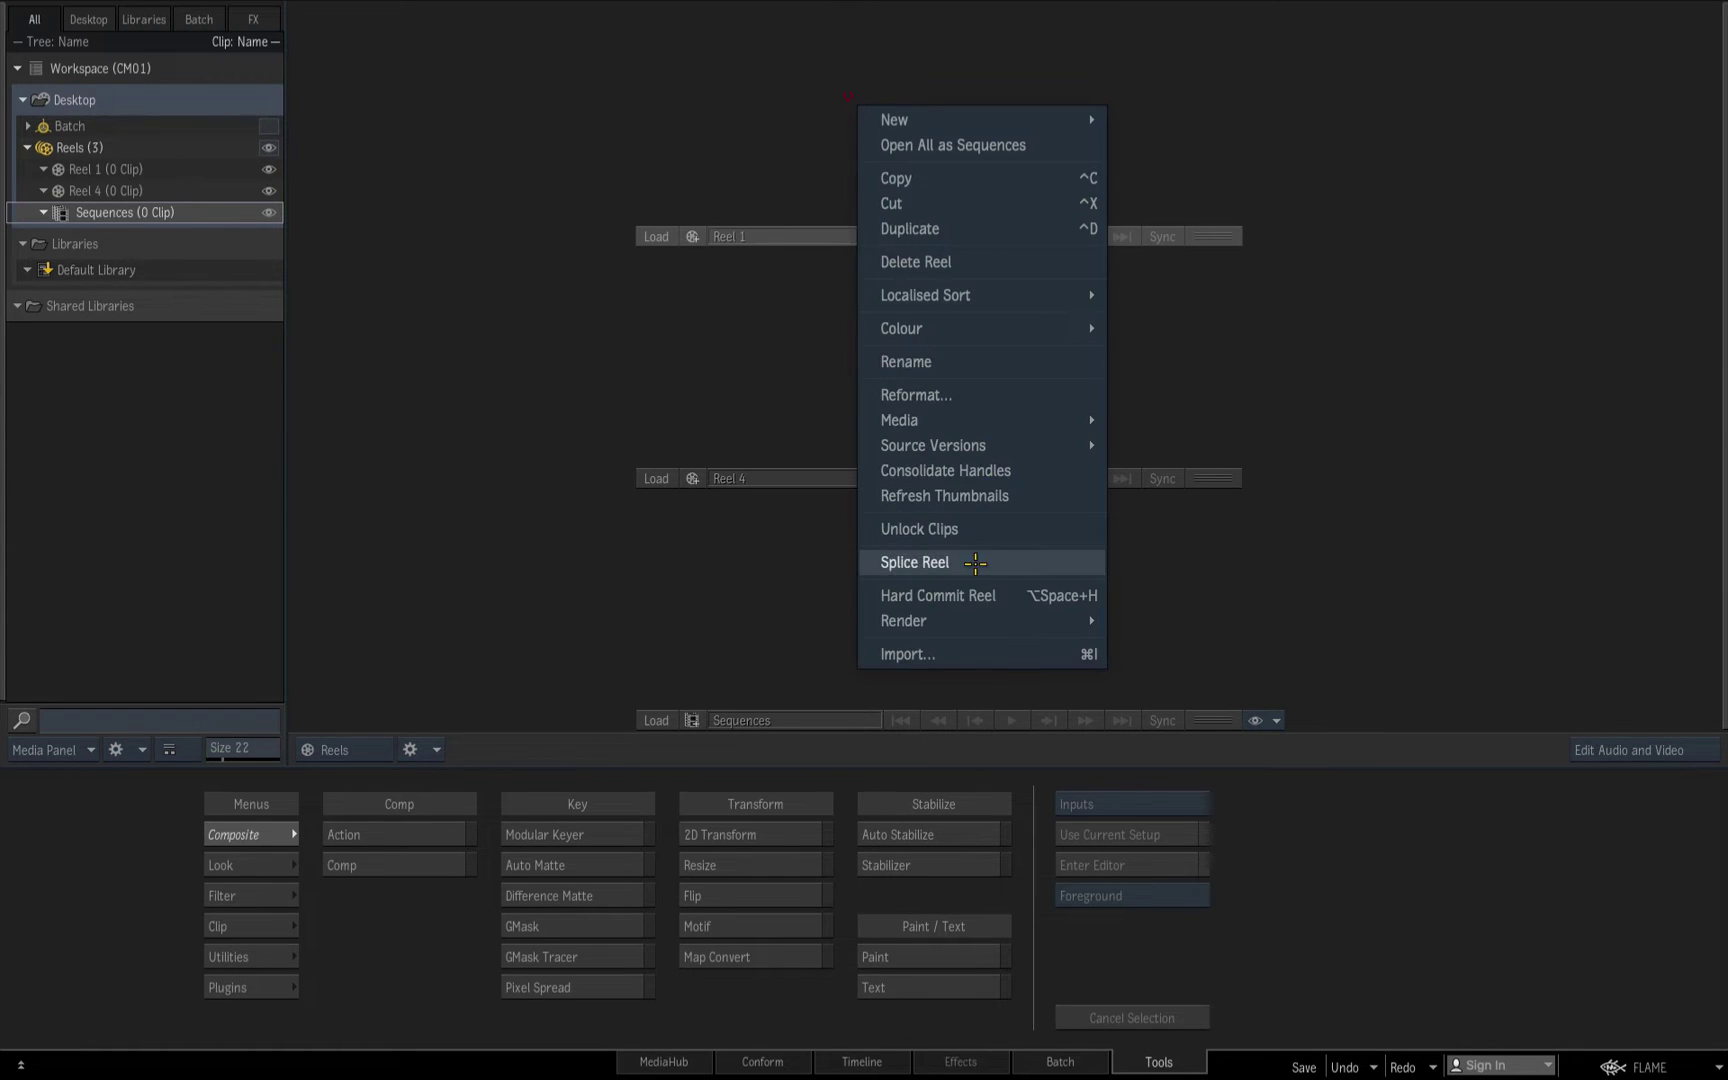
click(979, 652)
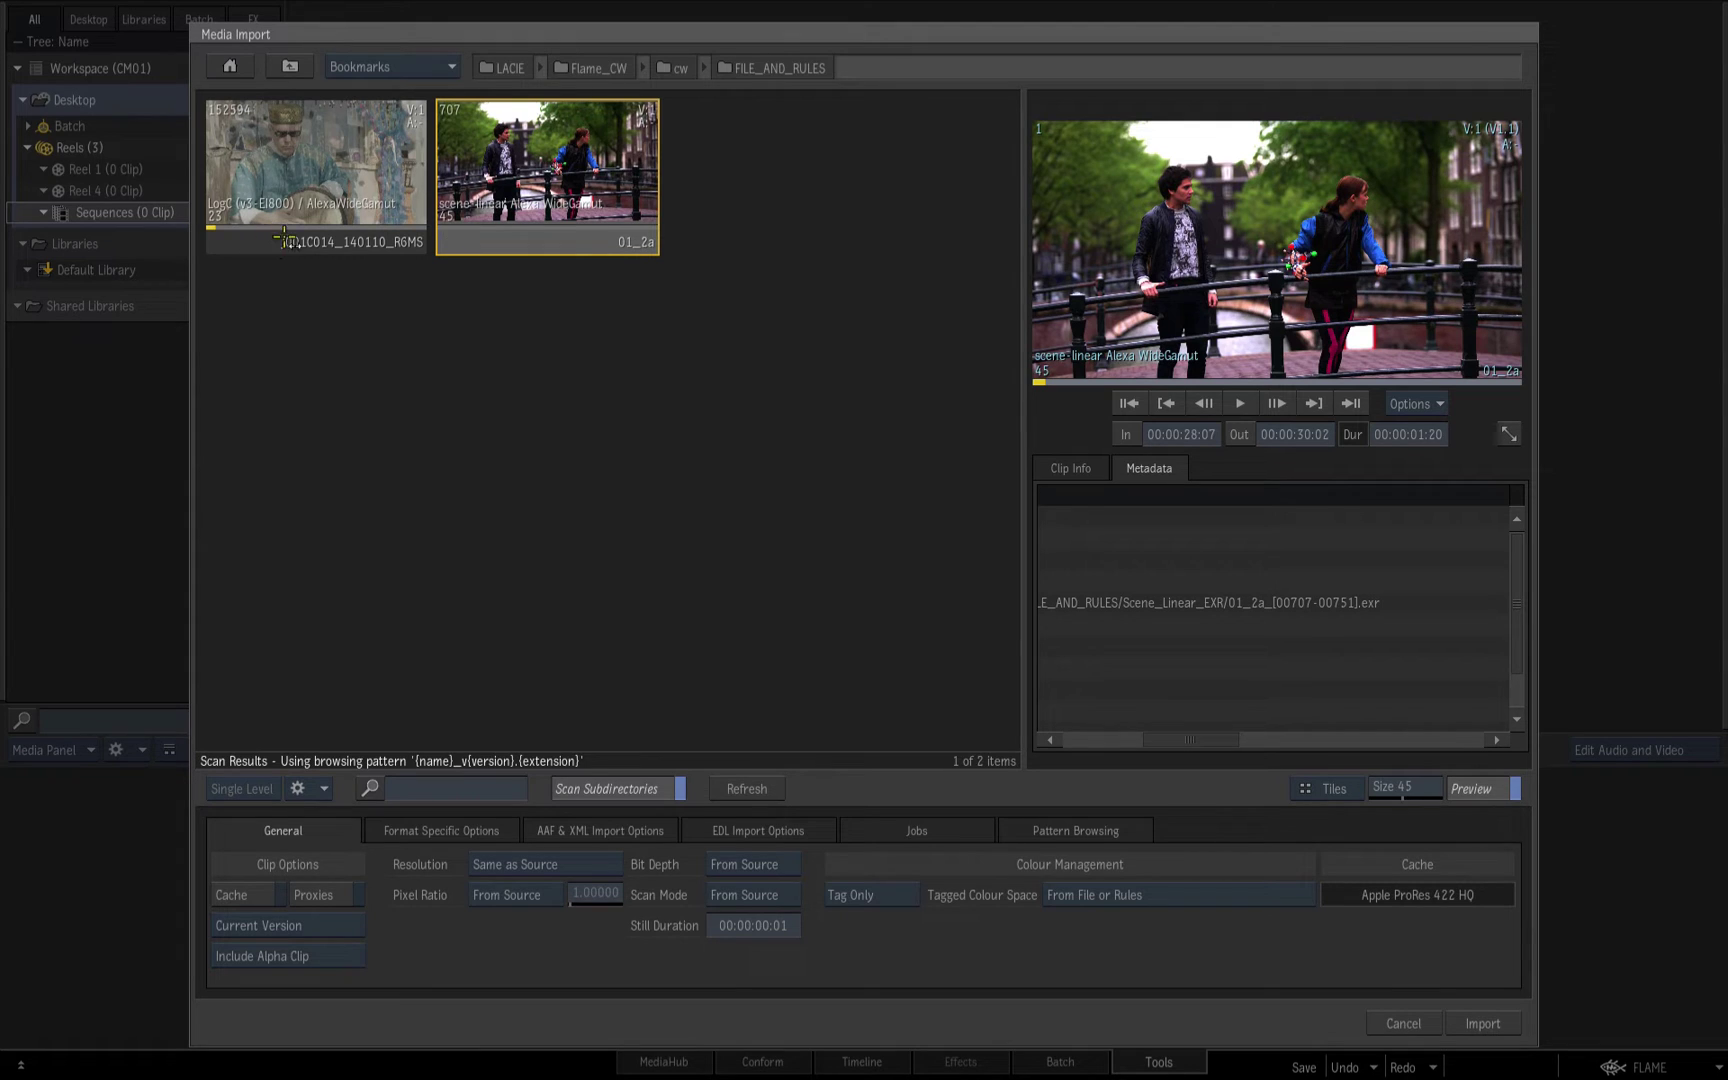
click(1484, 1018)
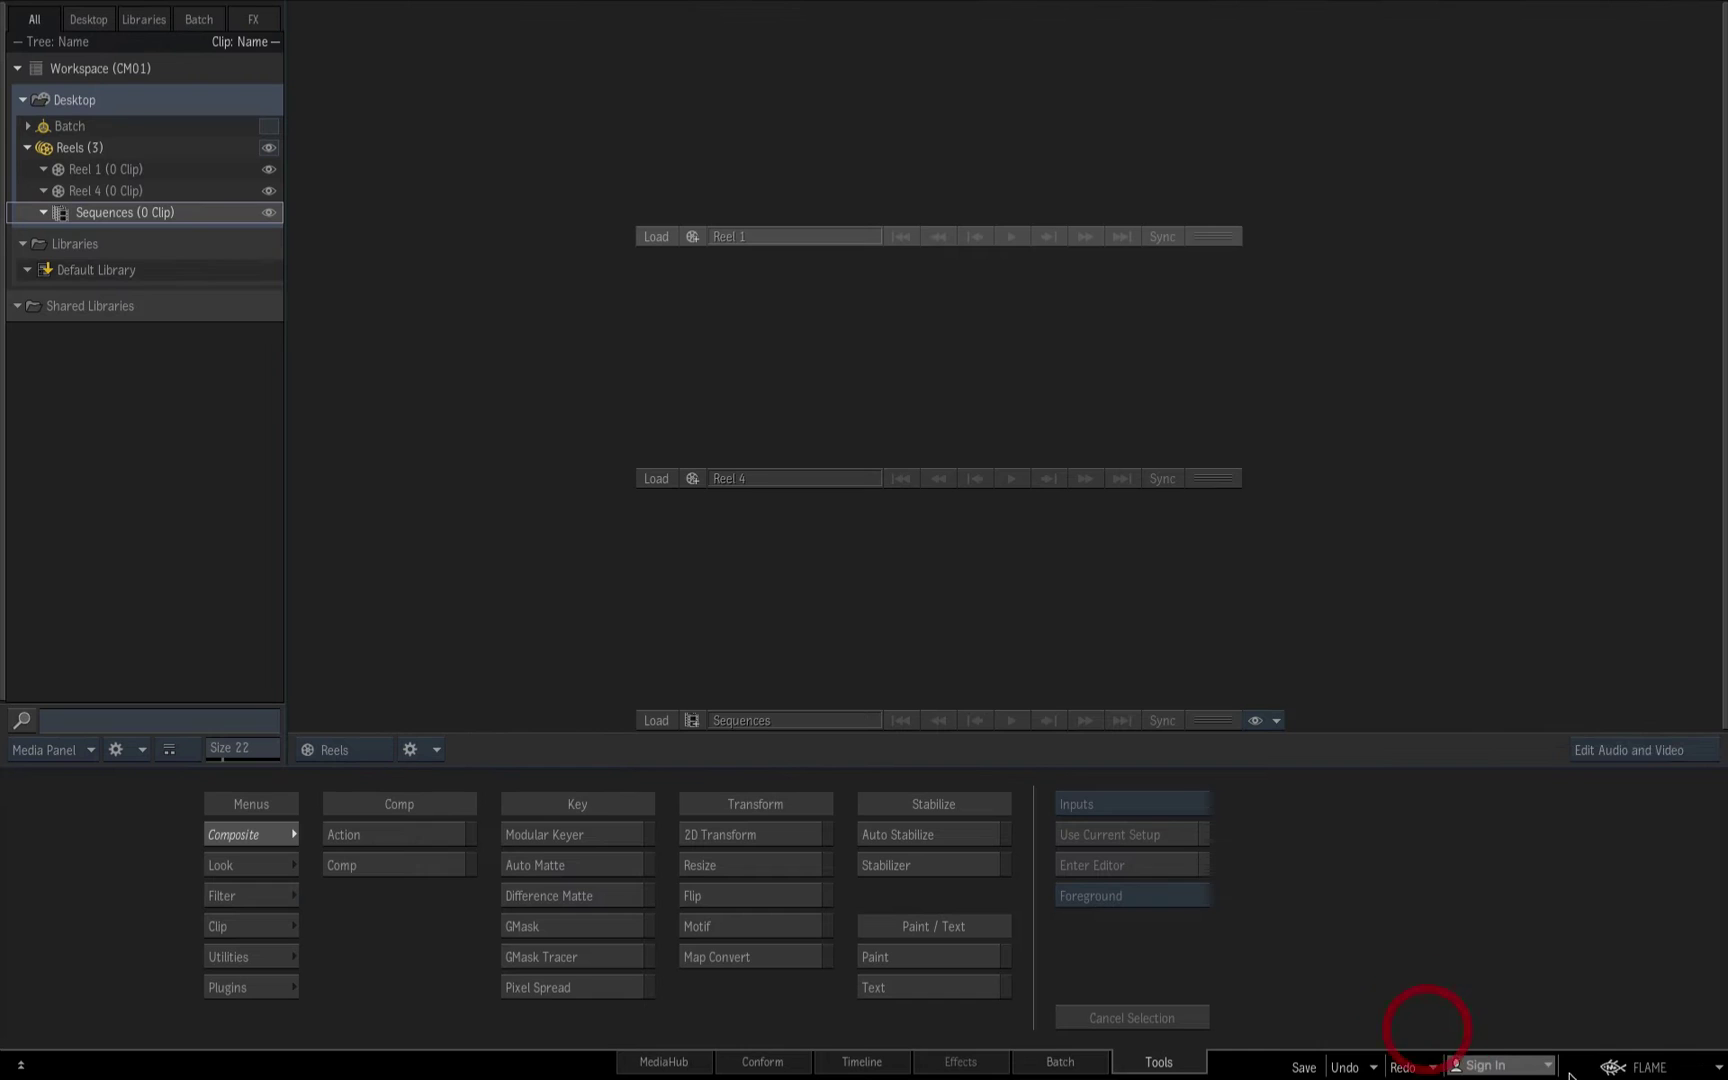
Re-enable the Log C, Linear and Video viewing rules, and reopen the media import for Reel 1
click(1640, 1066)
mouse_move(1650, 853)
click(1450, 862)
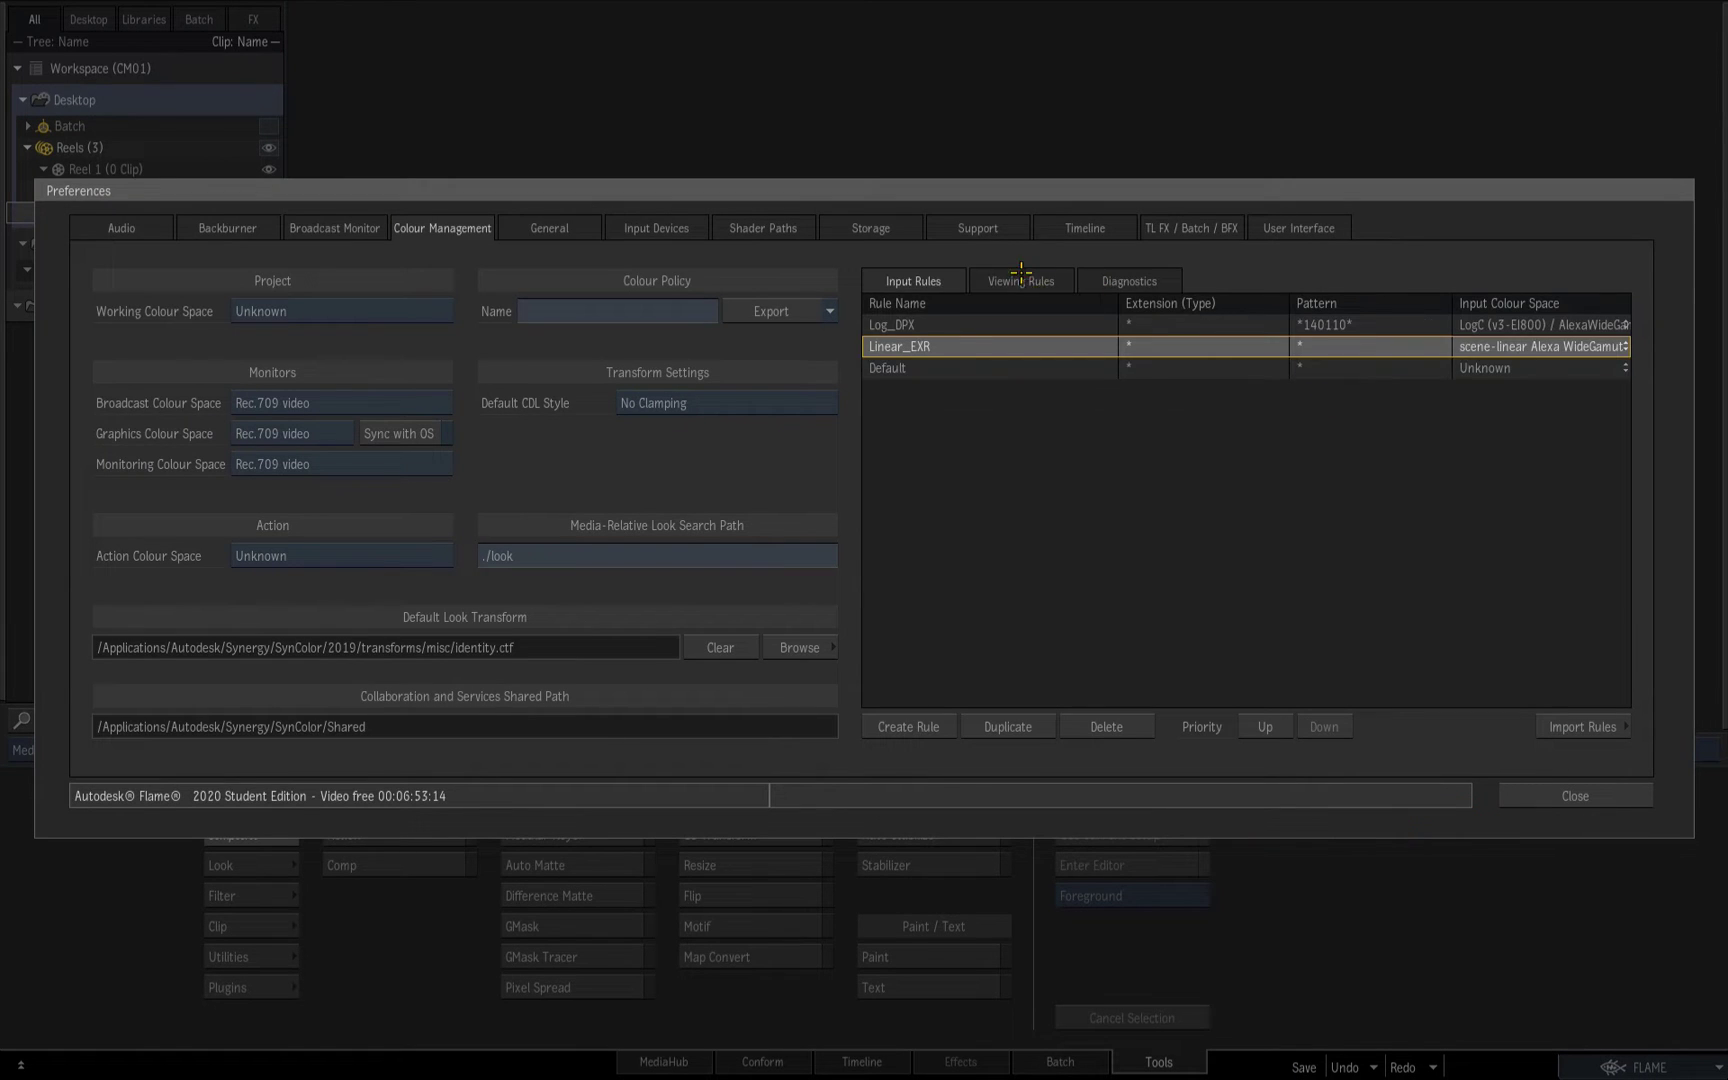
click(1021, 281)
click(868, 346)
click(869, 368)
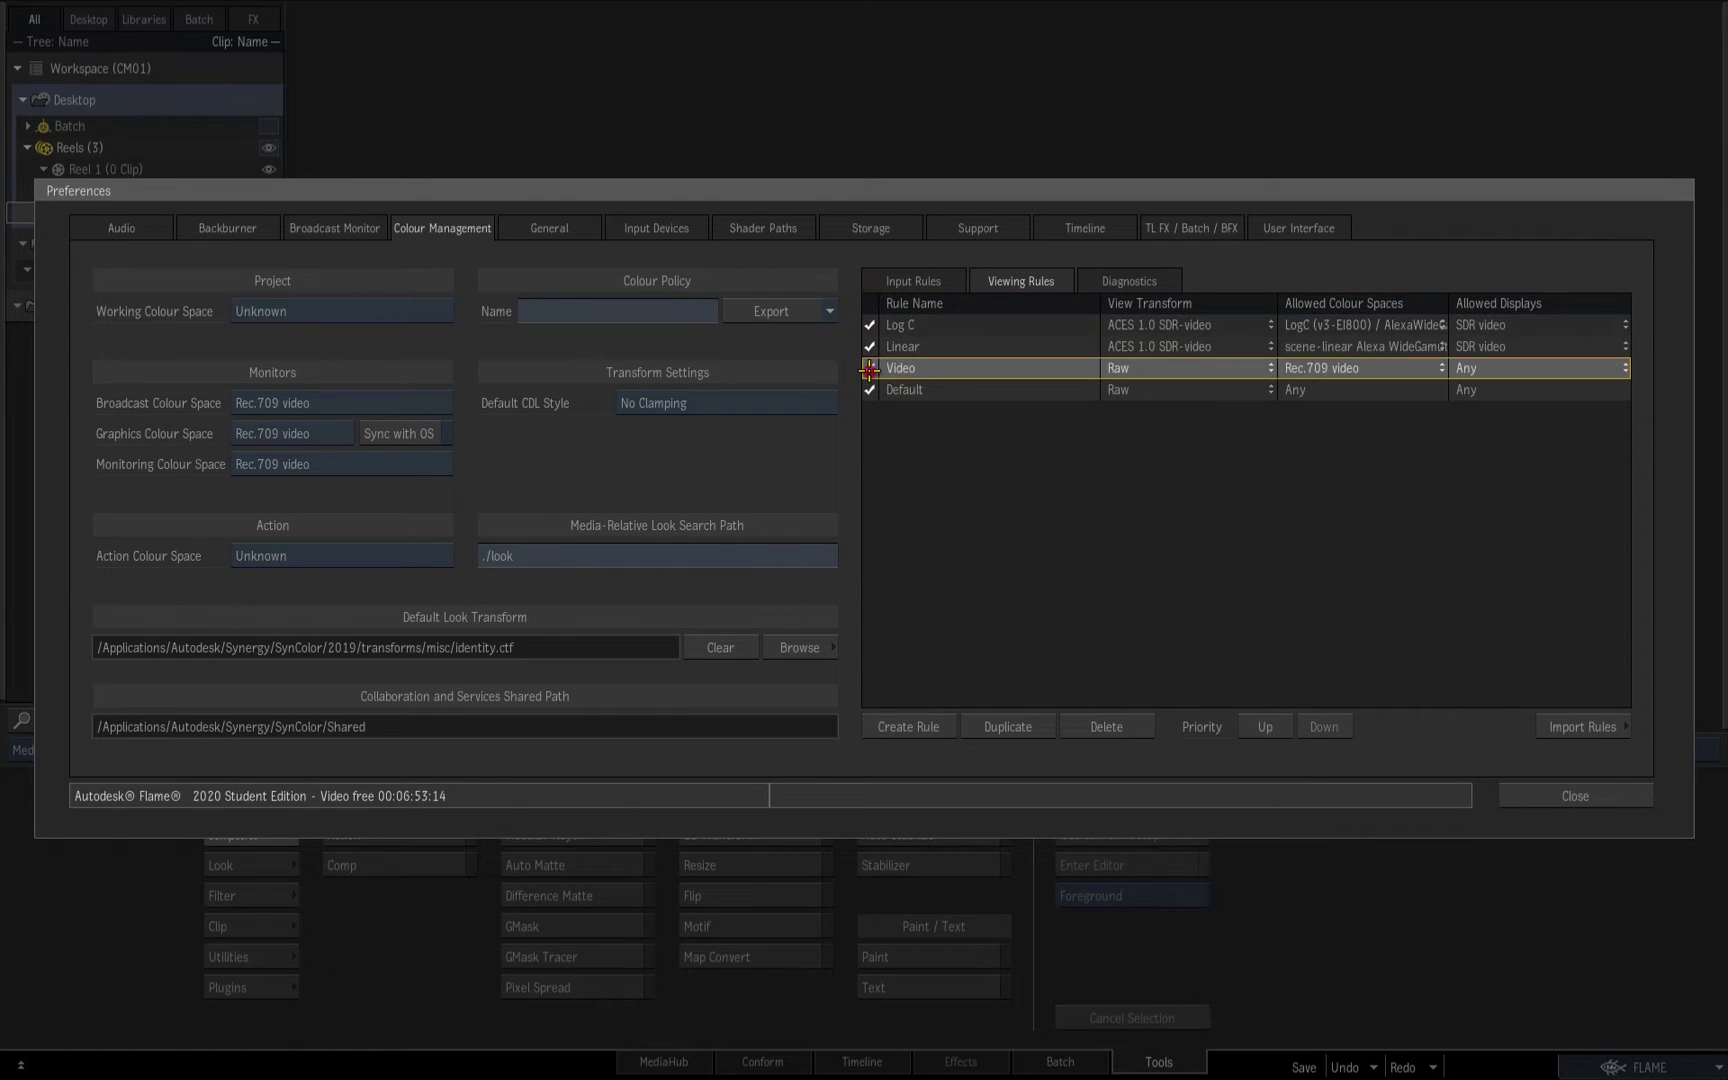
click(1622, 796)
right_click(920, 99)
click(1063, 665)
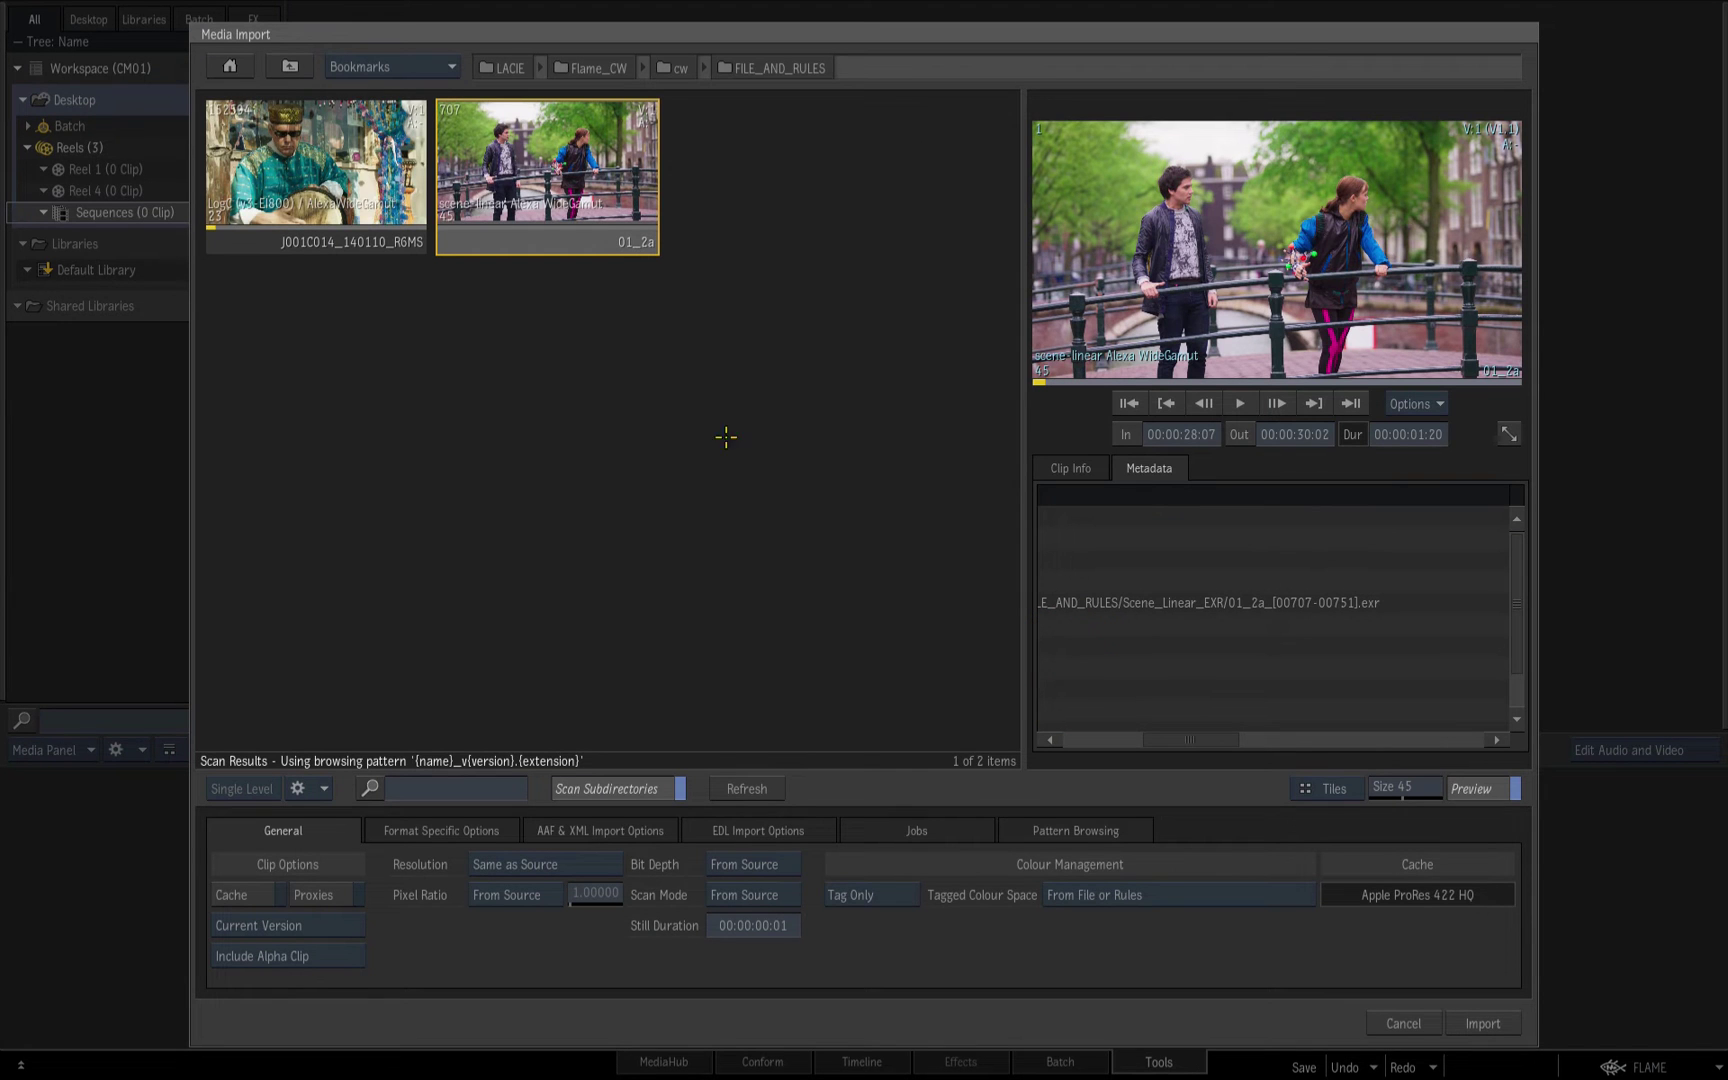
Select both the J001C014_140110_R6MS and 01_2a clips and import them into Reel 1
click(322, 201)
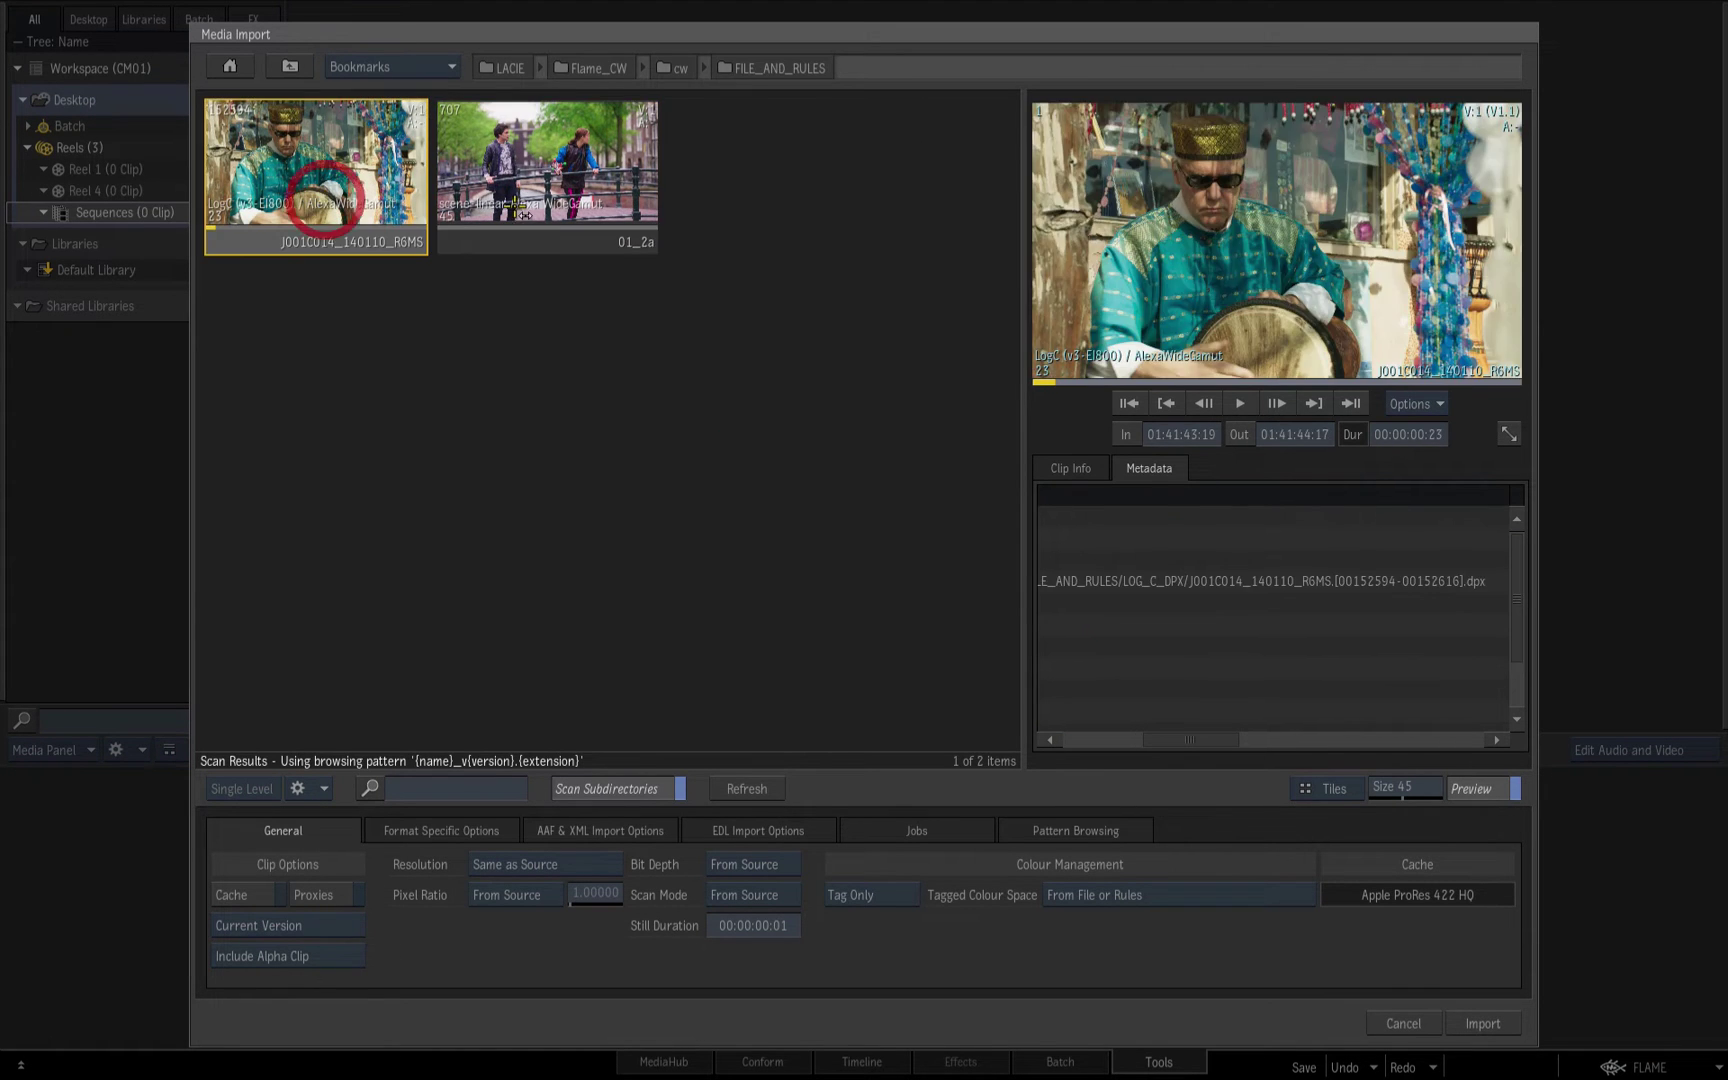
shift+click(527, 202)
click(1482, 1023)
Check the J001C014_140110_R6MS and 01_2a clips in the player, toggling the viewing rule of 01_2a off and on
click(854, 170)
double_click(851, 163)
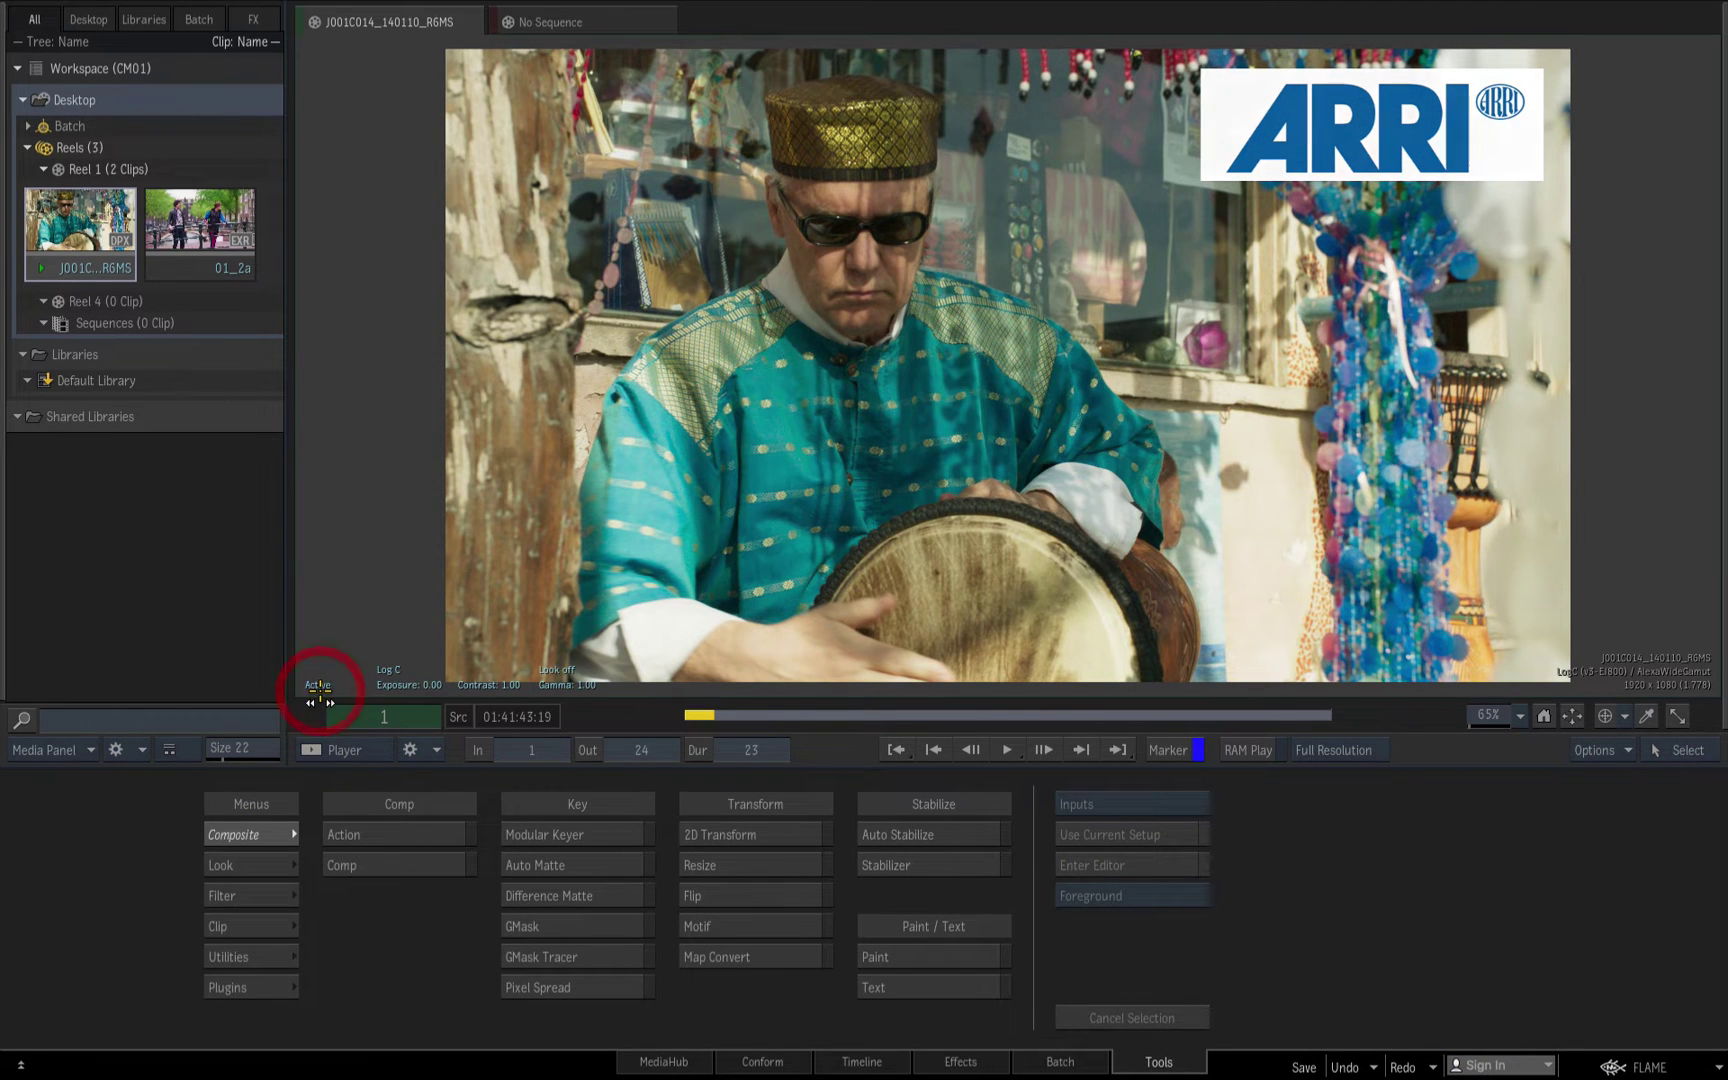
key(Escape)
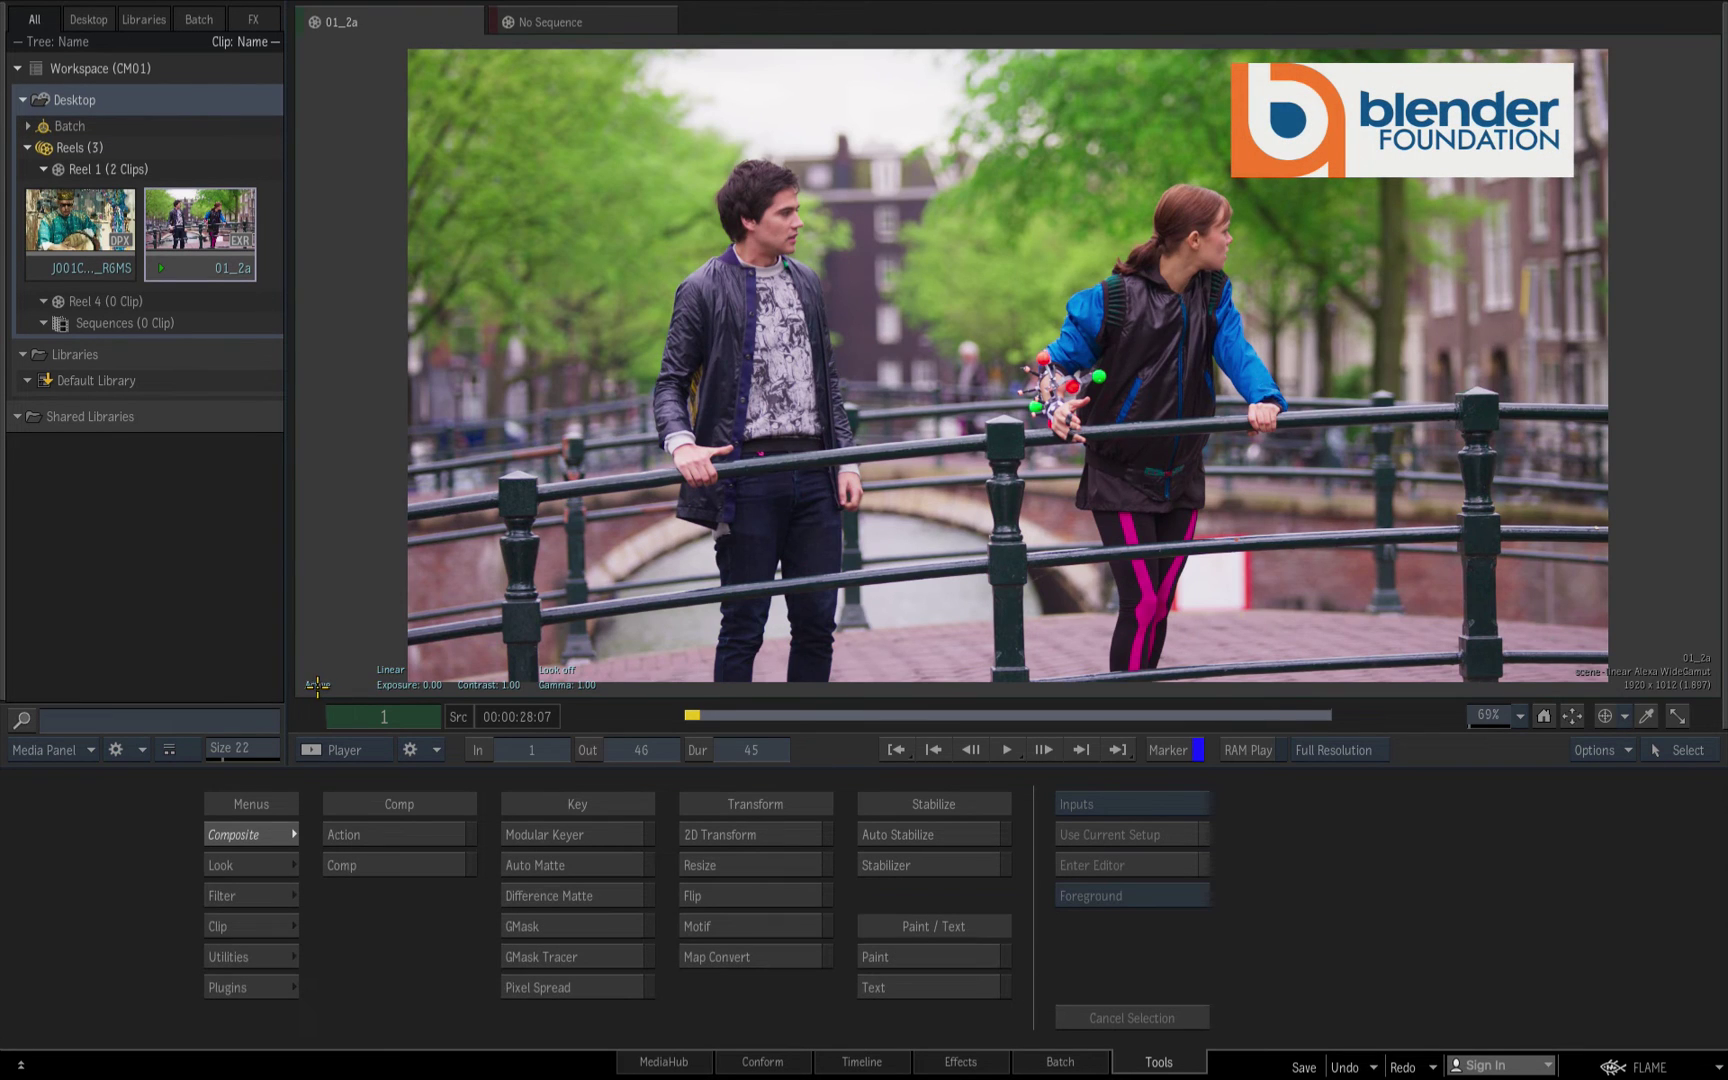
click(319, 686)
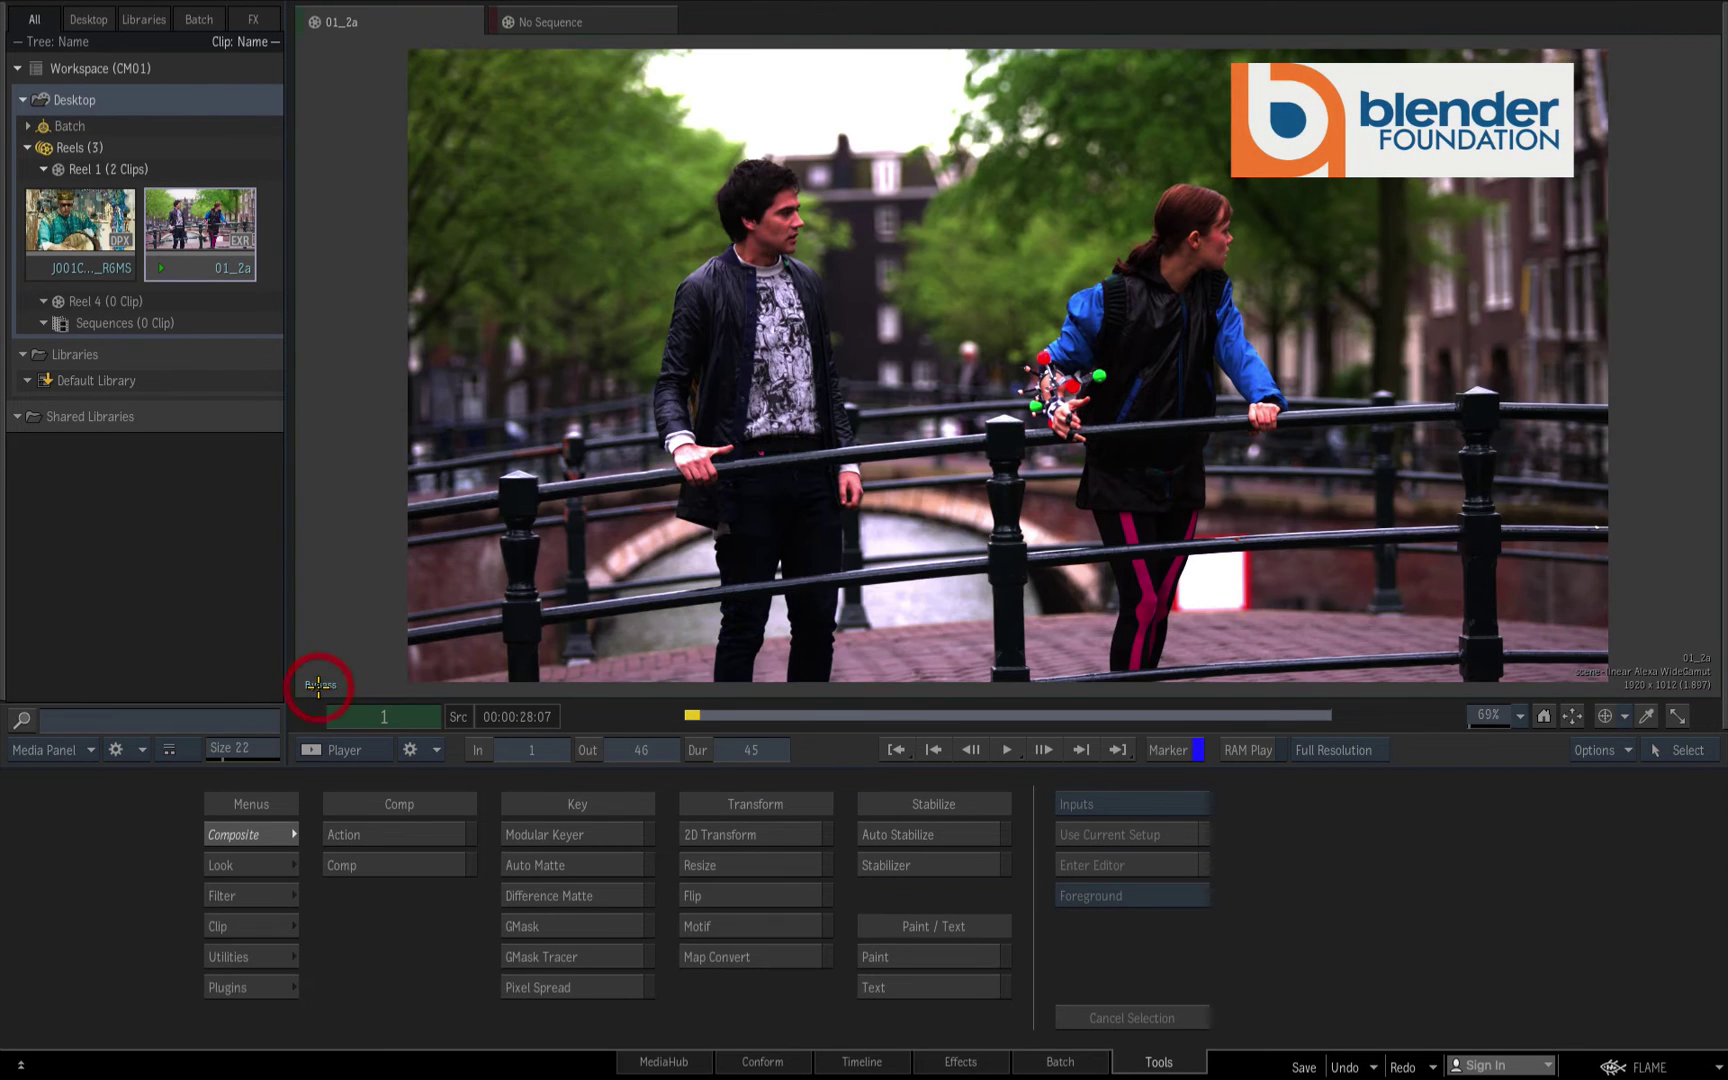
click(319, 686)
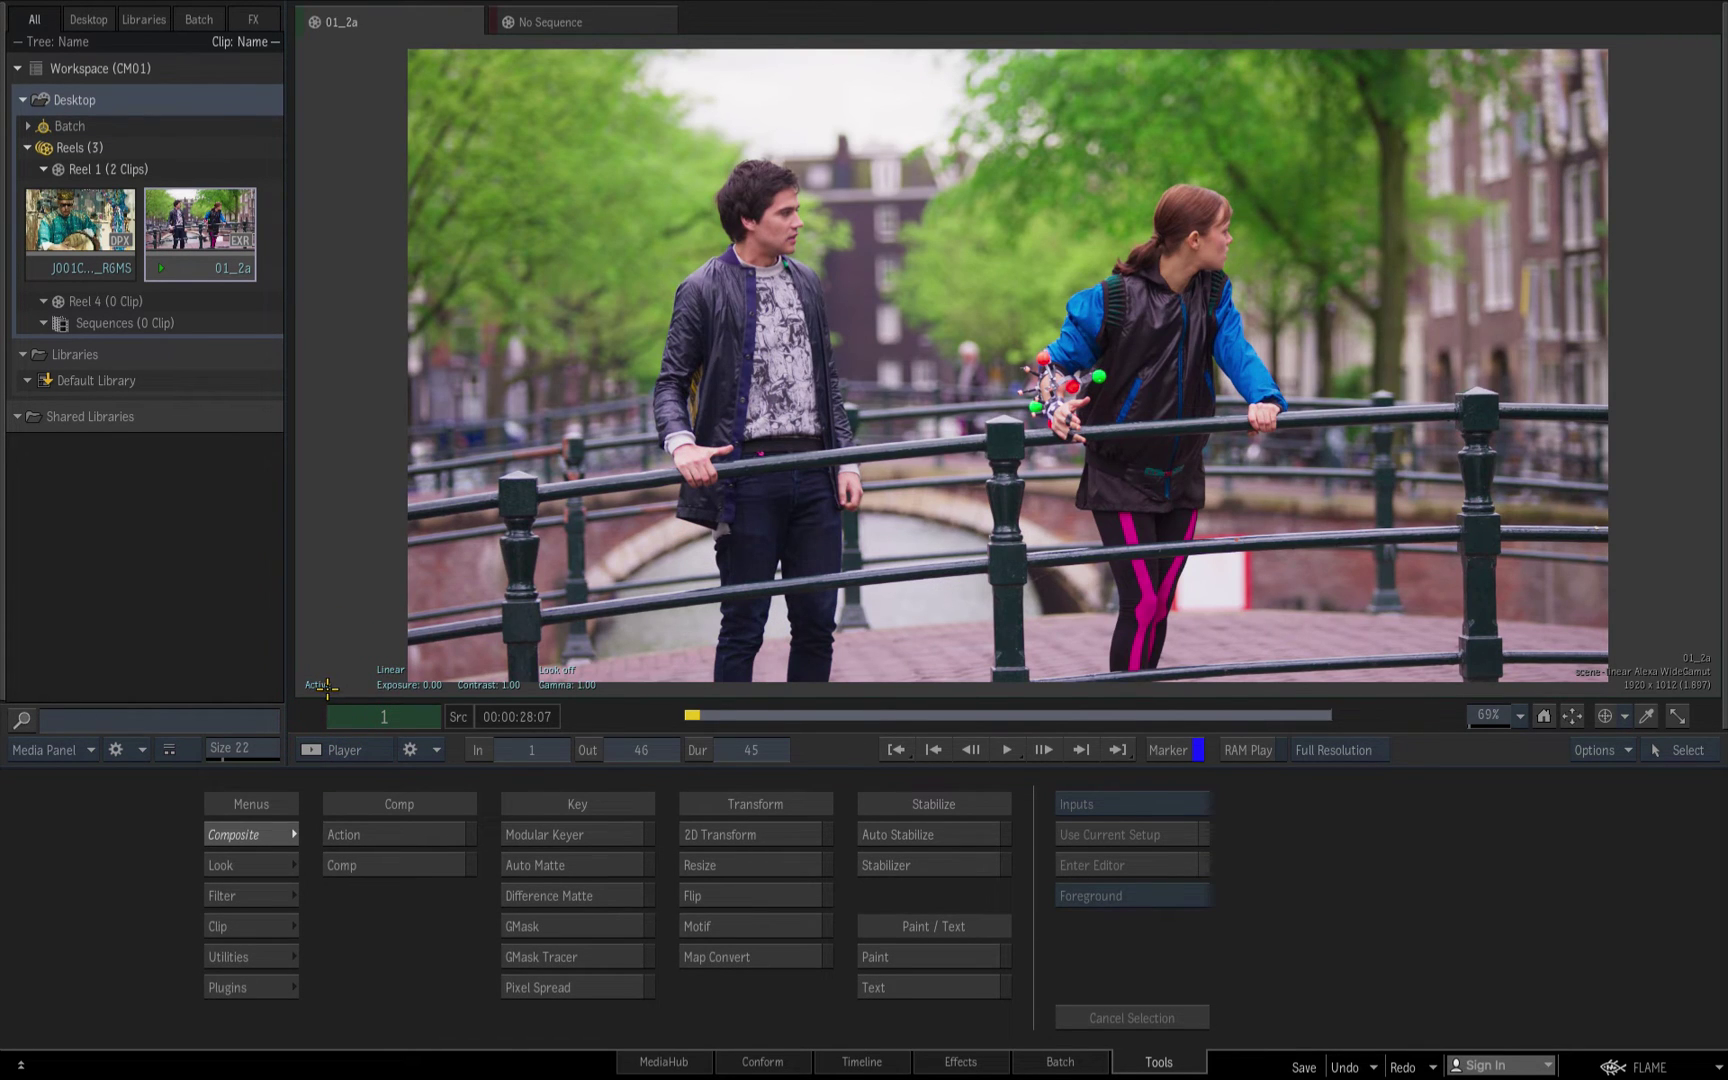
key(Escape)
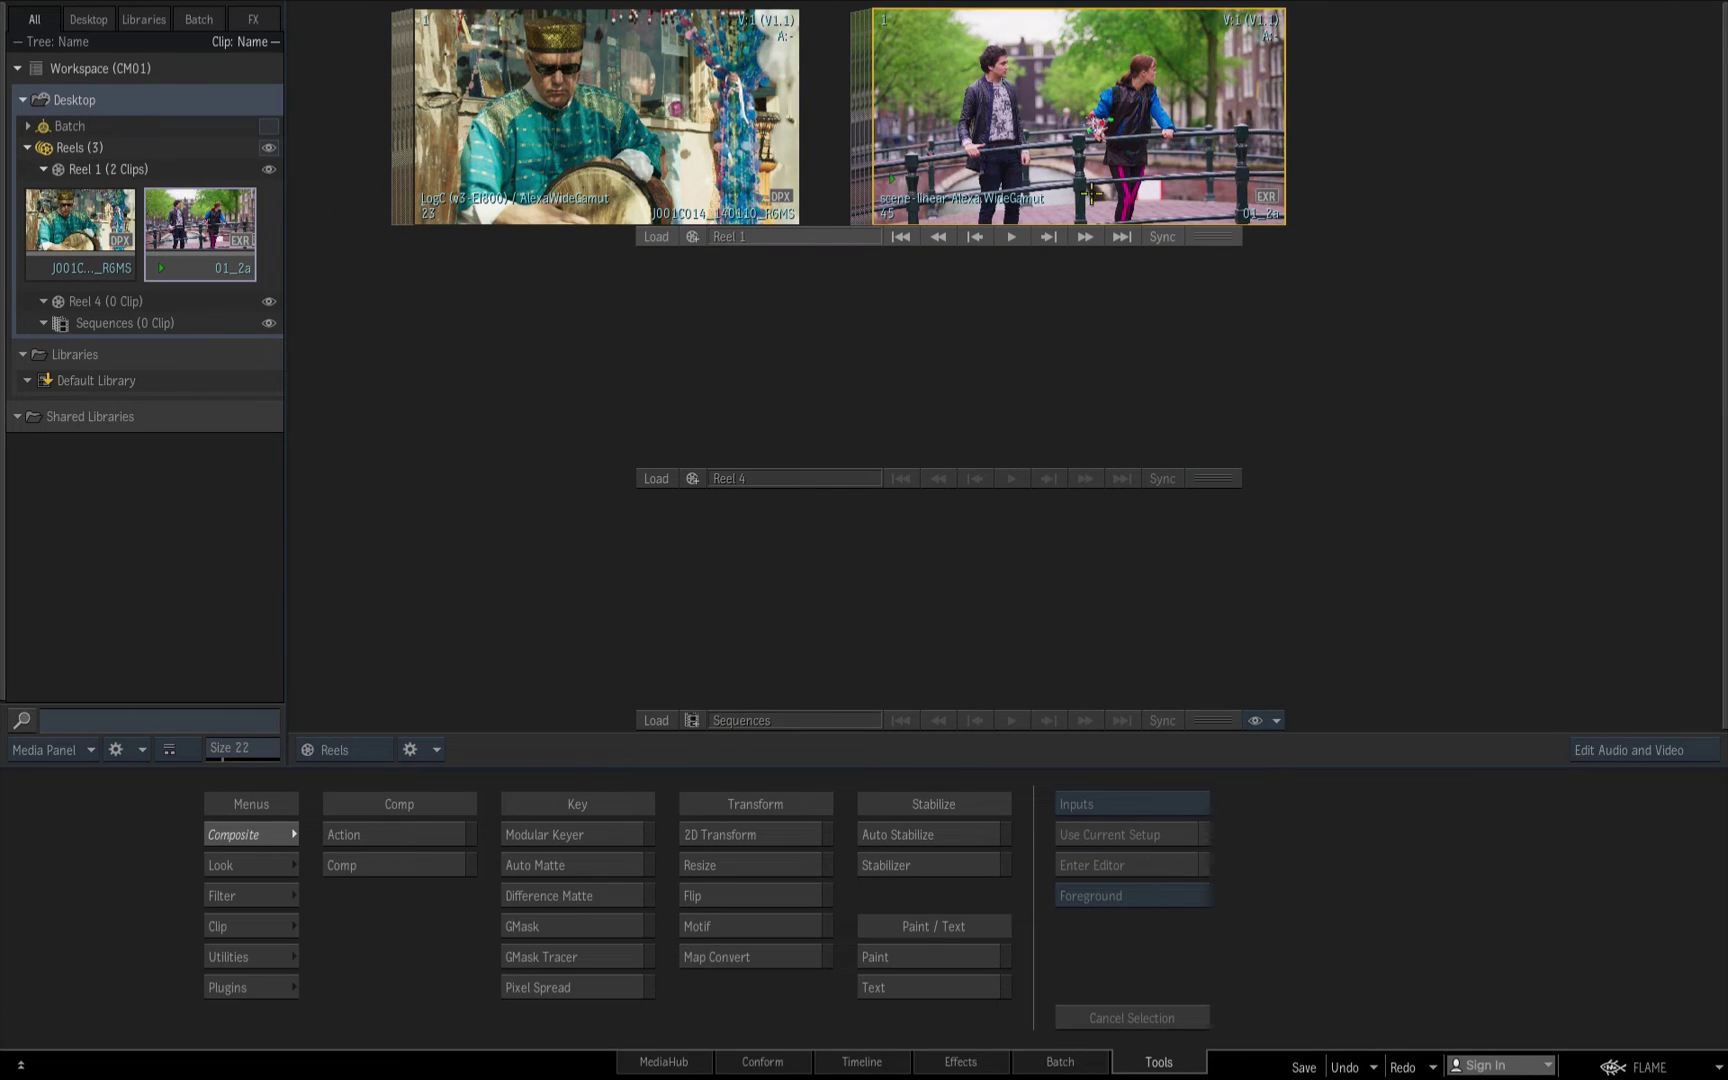
Duplicate the Log C viewing rule in the Colour Management preferences
drag(595, 157, 993, 150)
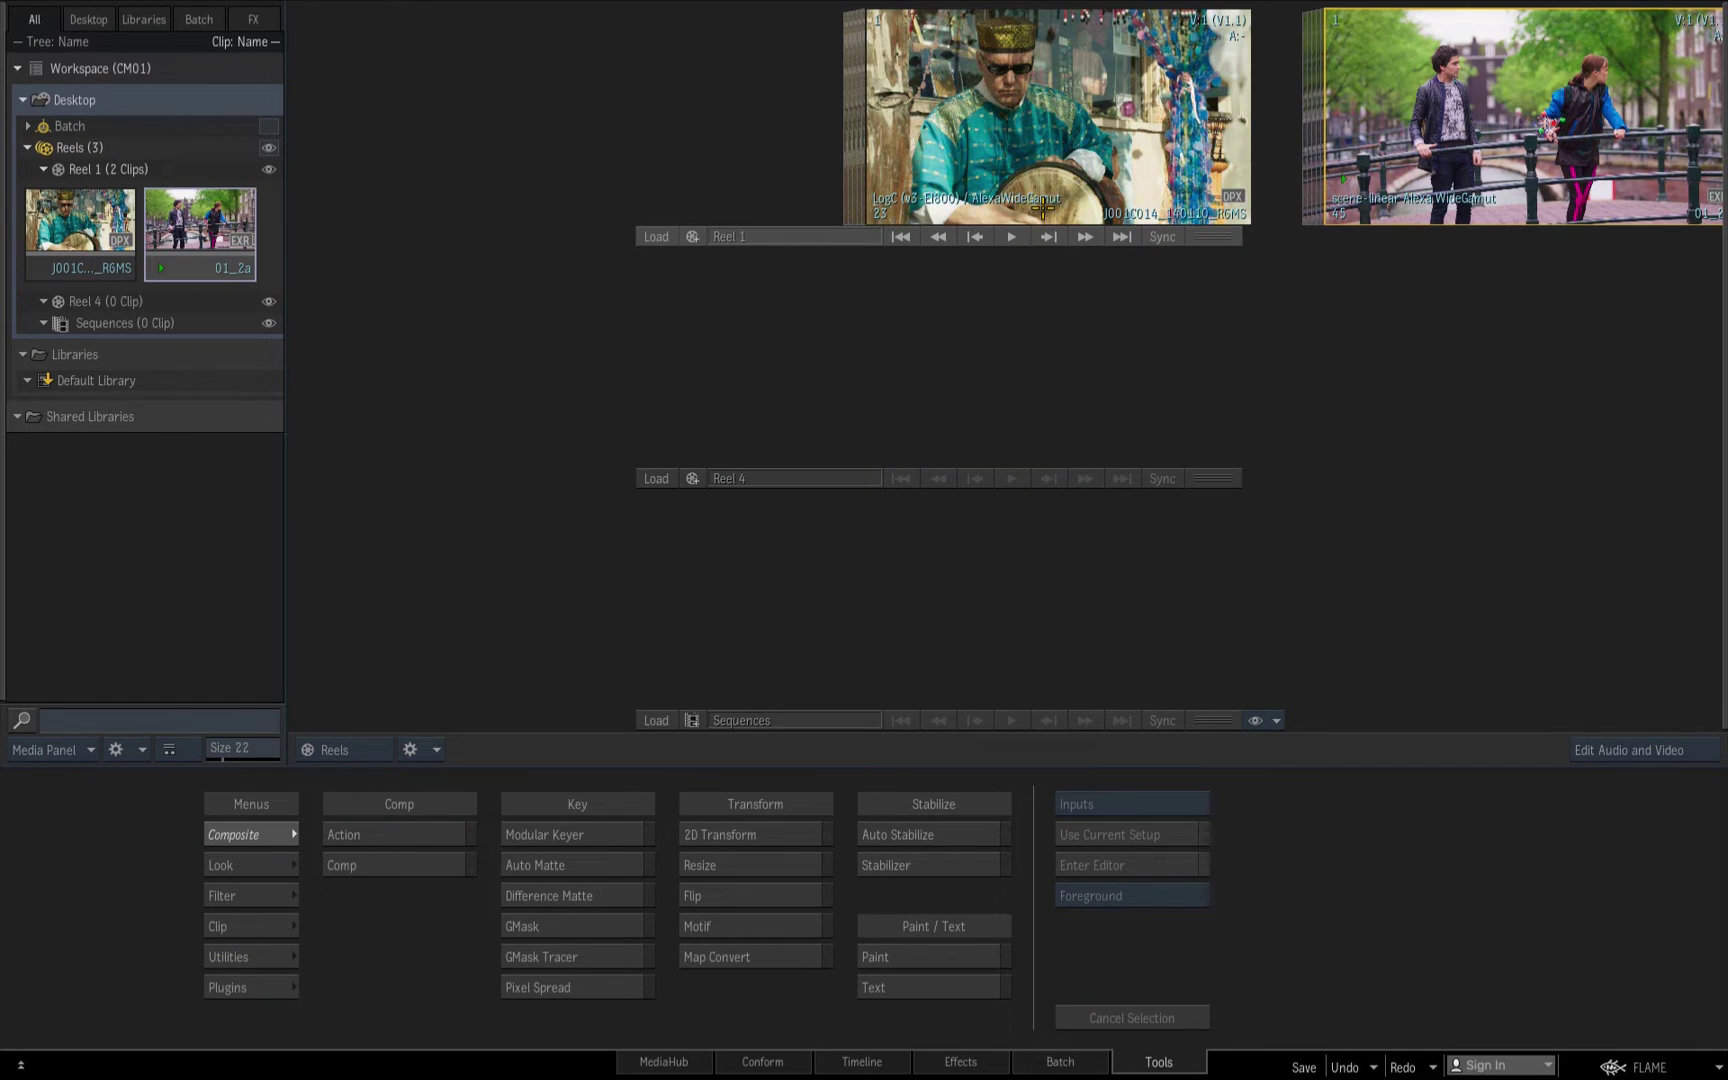
click(1043, 207)
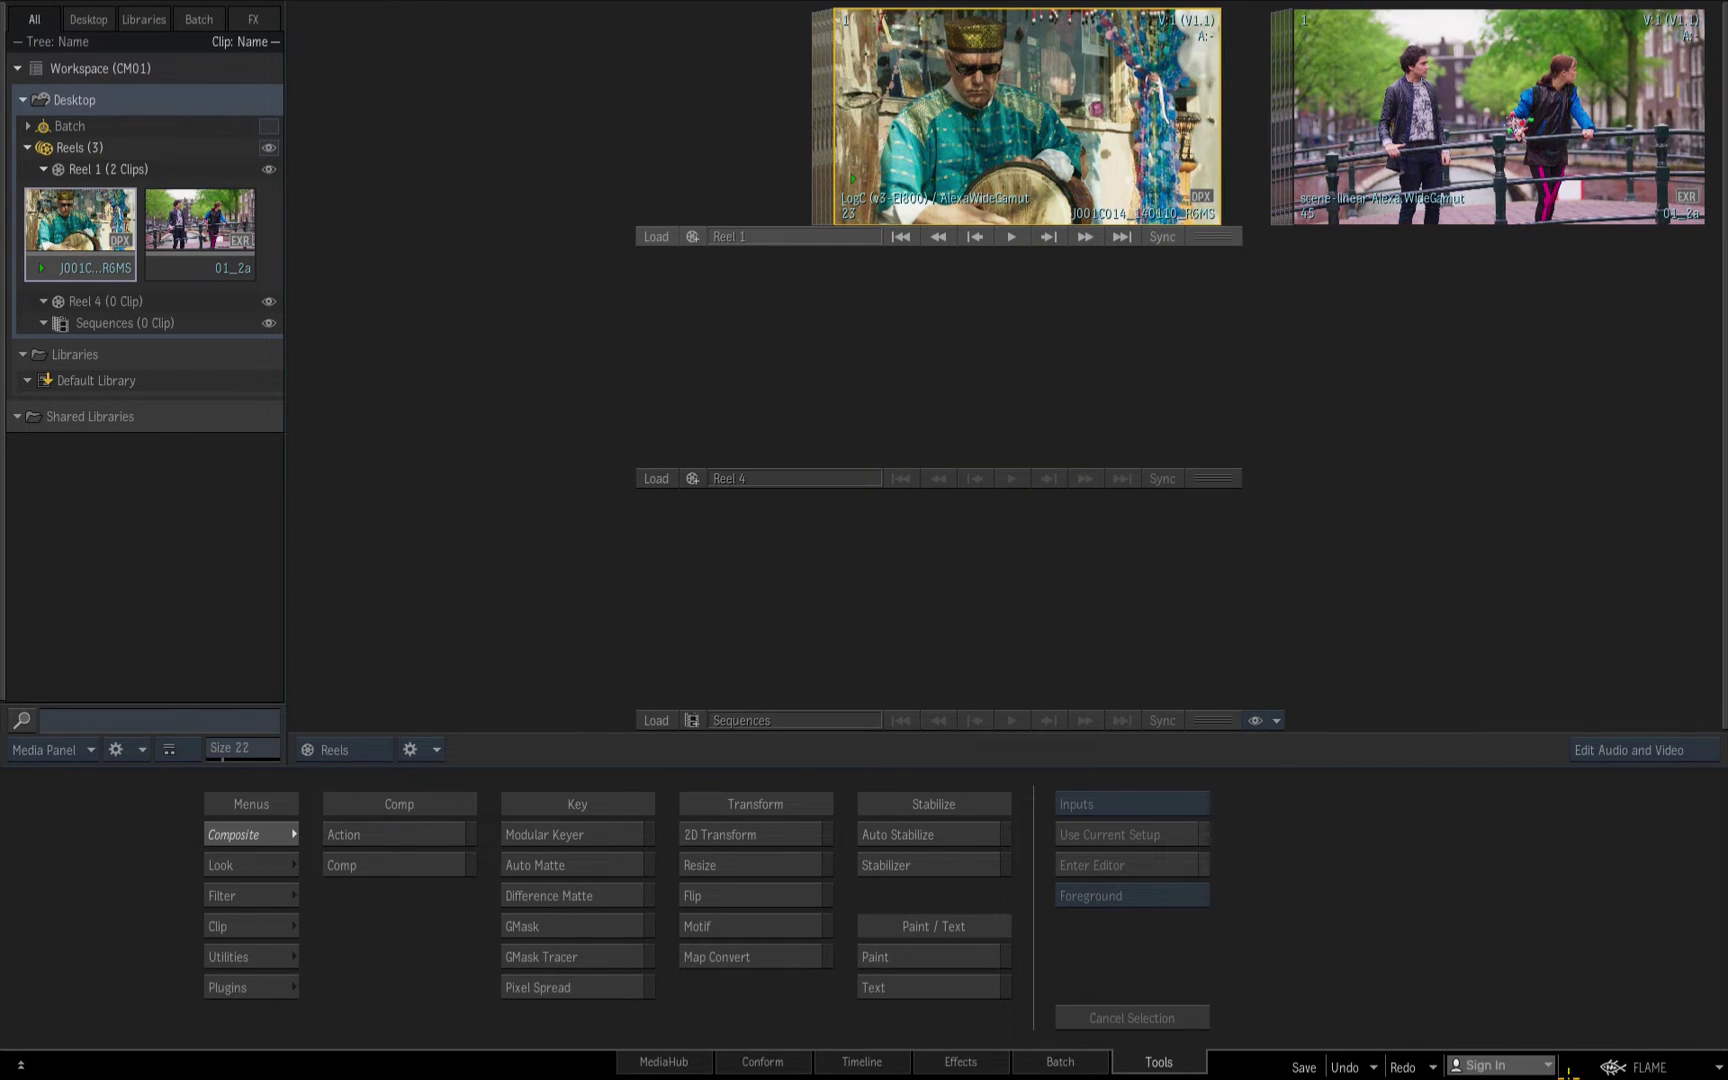
click(1642, 1066)
mouse_move(1605, 853)
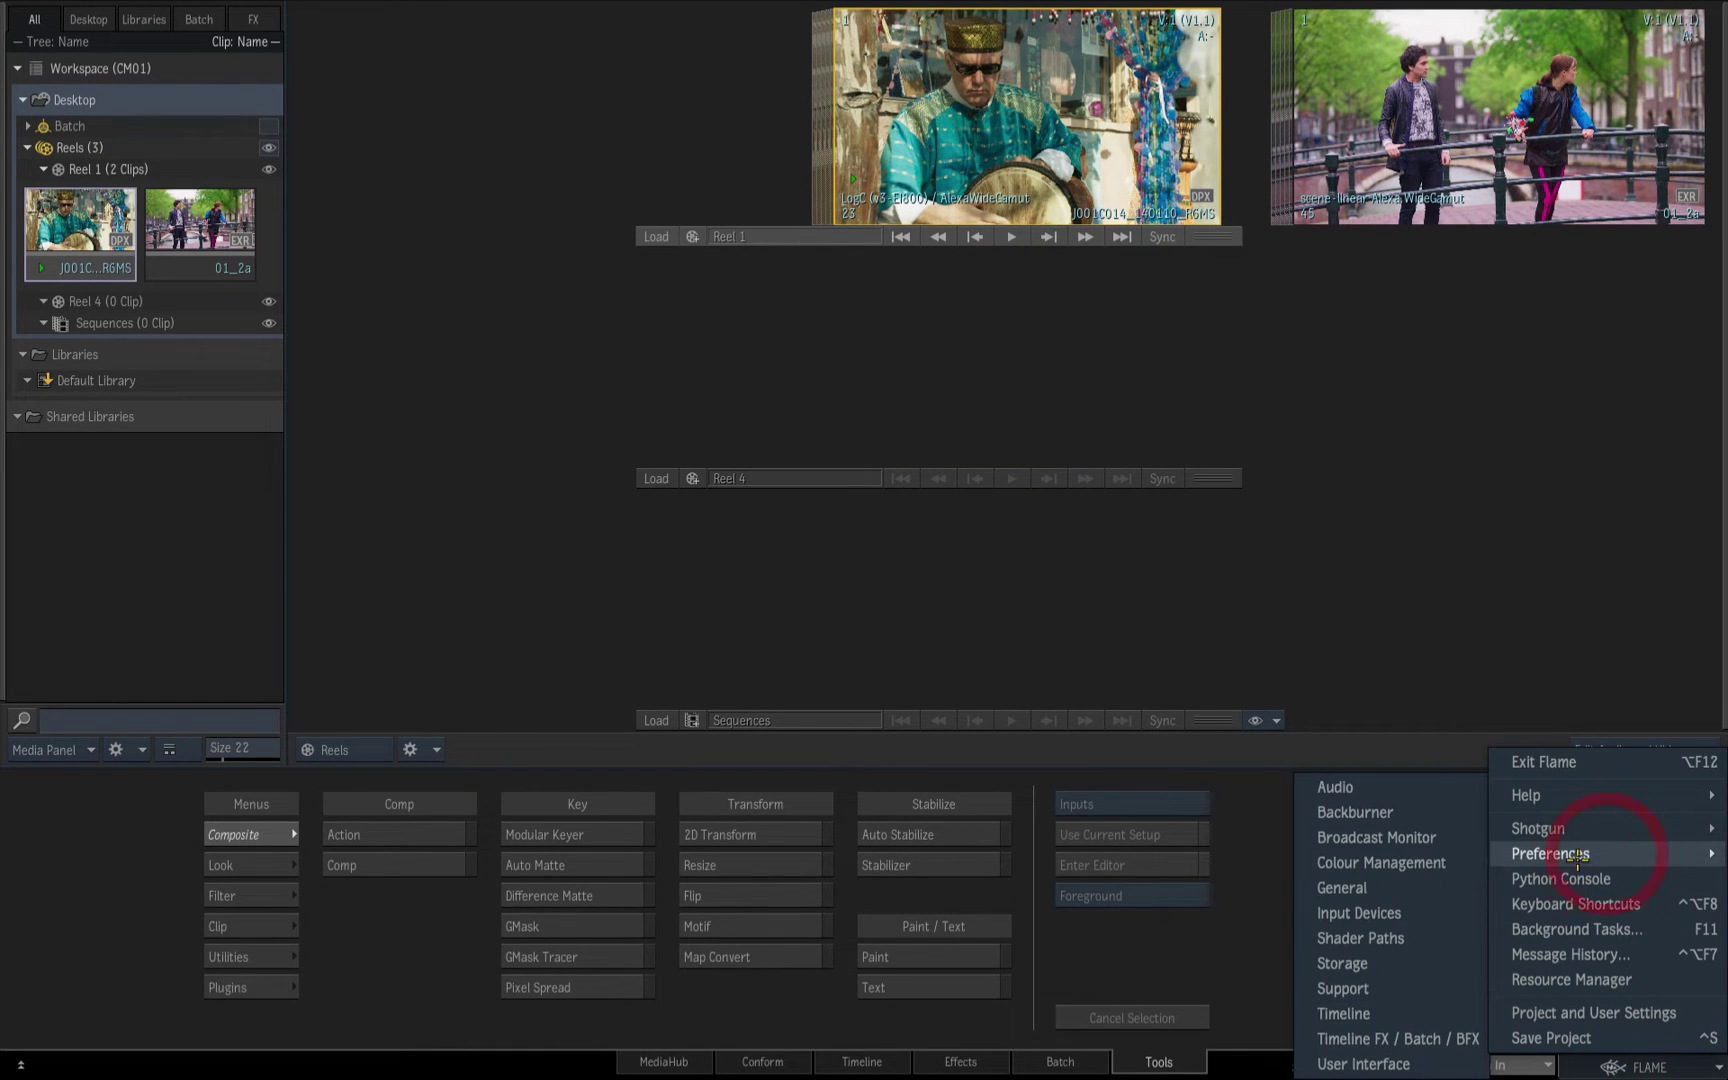
click(1445, 862)
click(981, 325)
click(1007, 726)
Rename the duplicated viewing rule as Log C 2383_print_look
double_click(960, 325)
key(BackSpace)
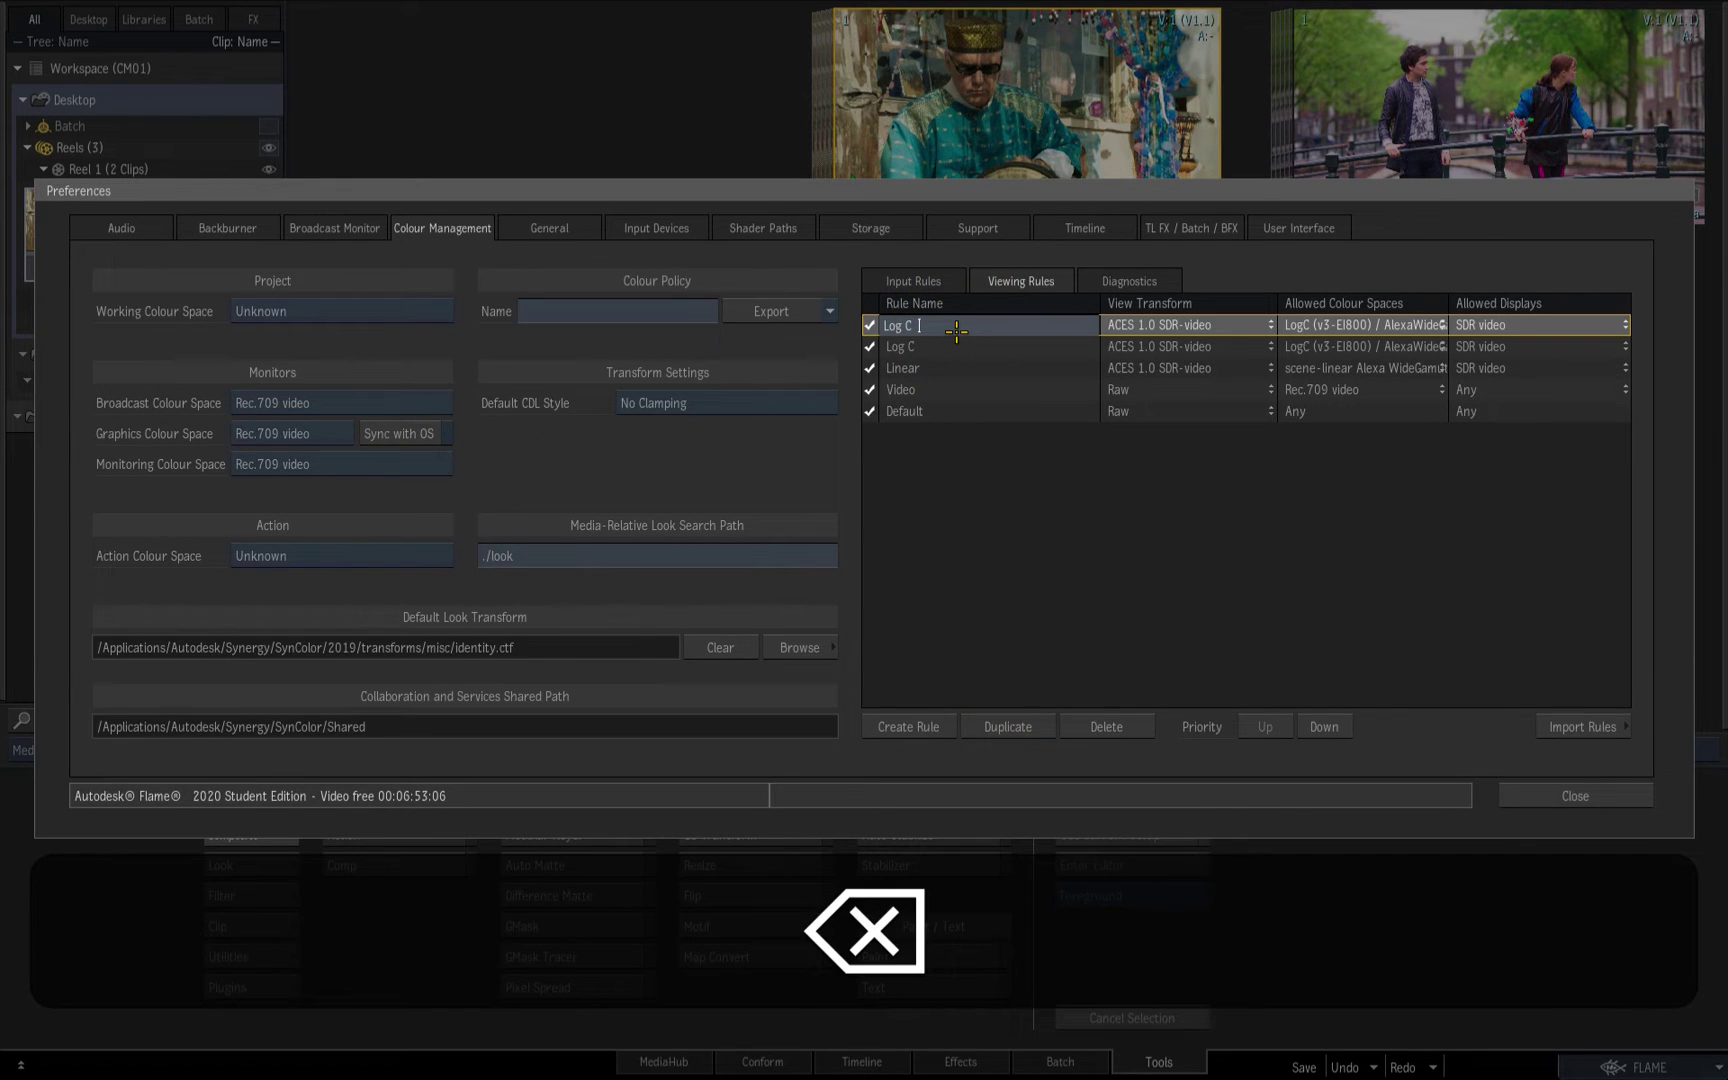
text(2383_pri)
text(int_look)
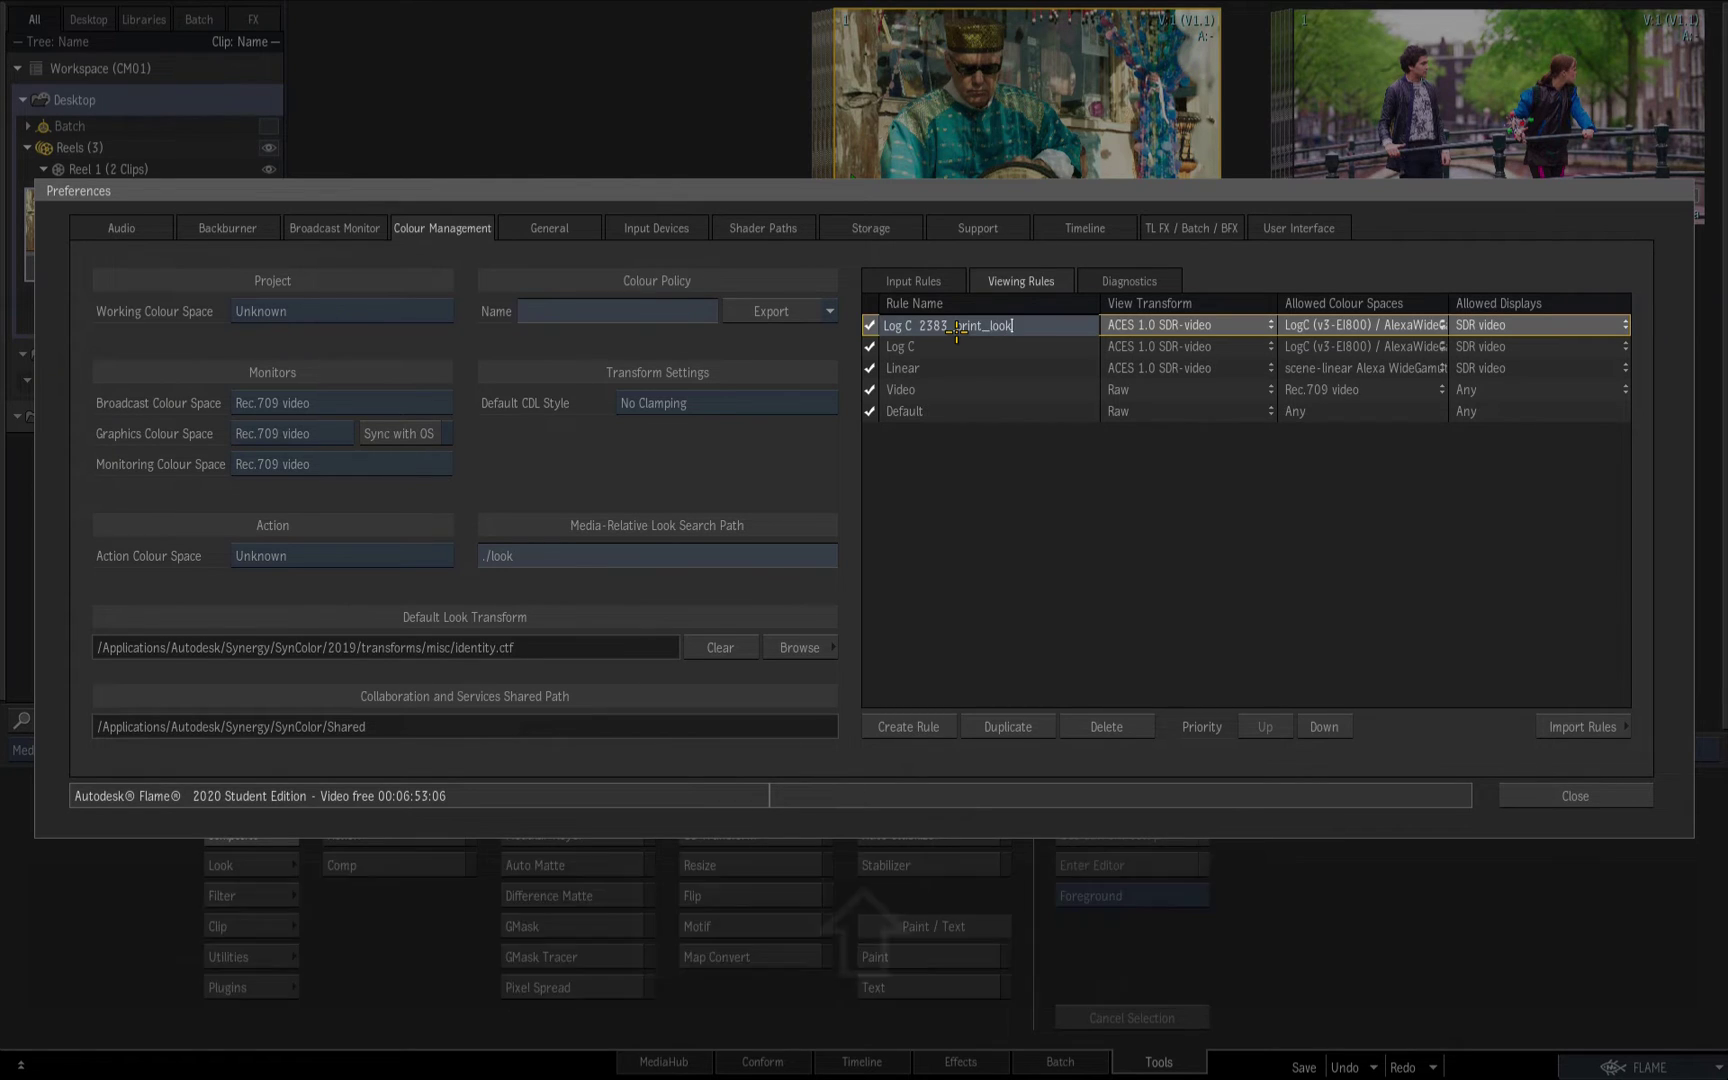
key(Return)
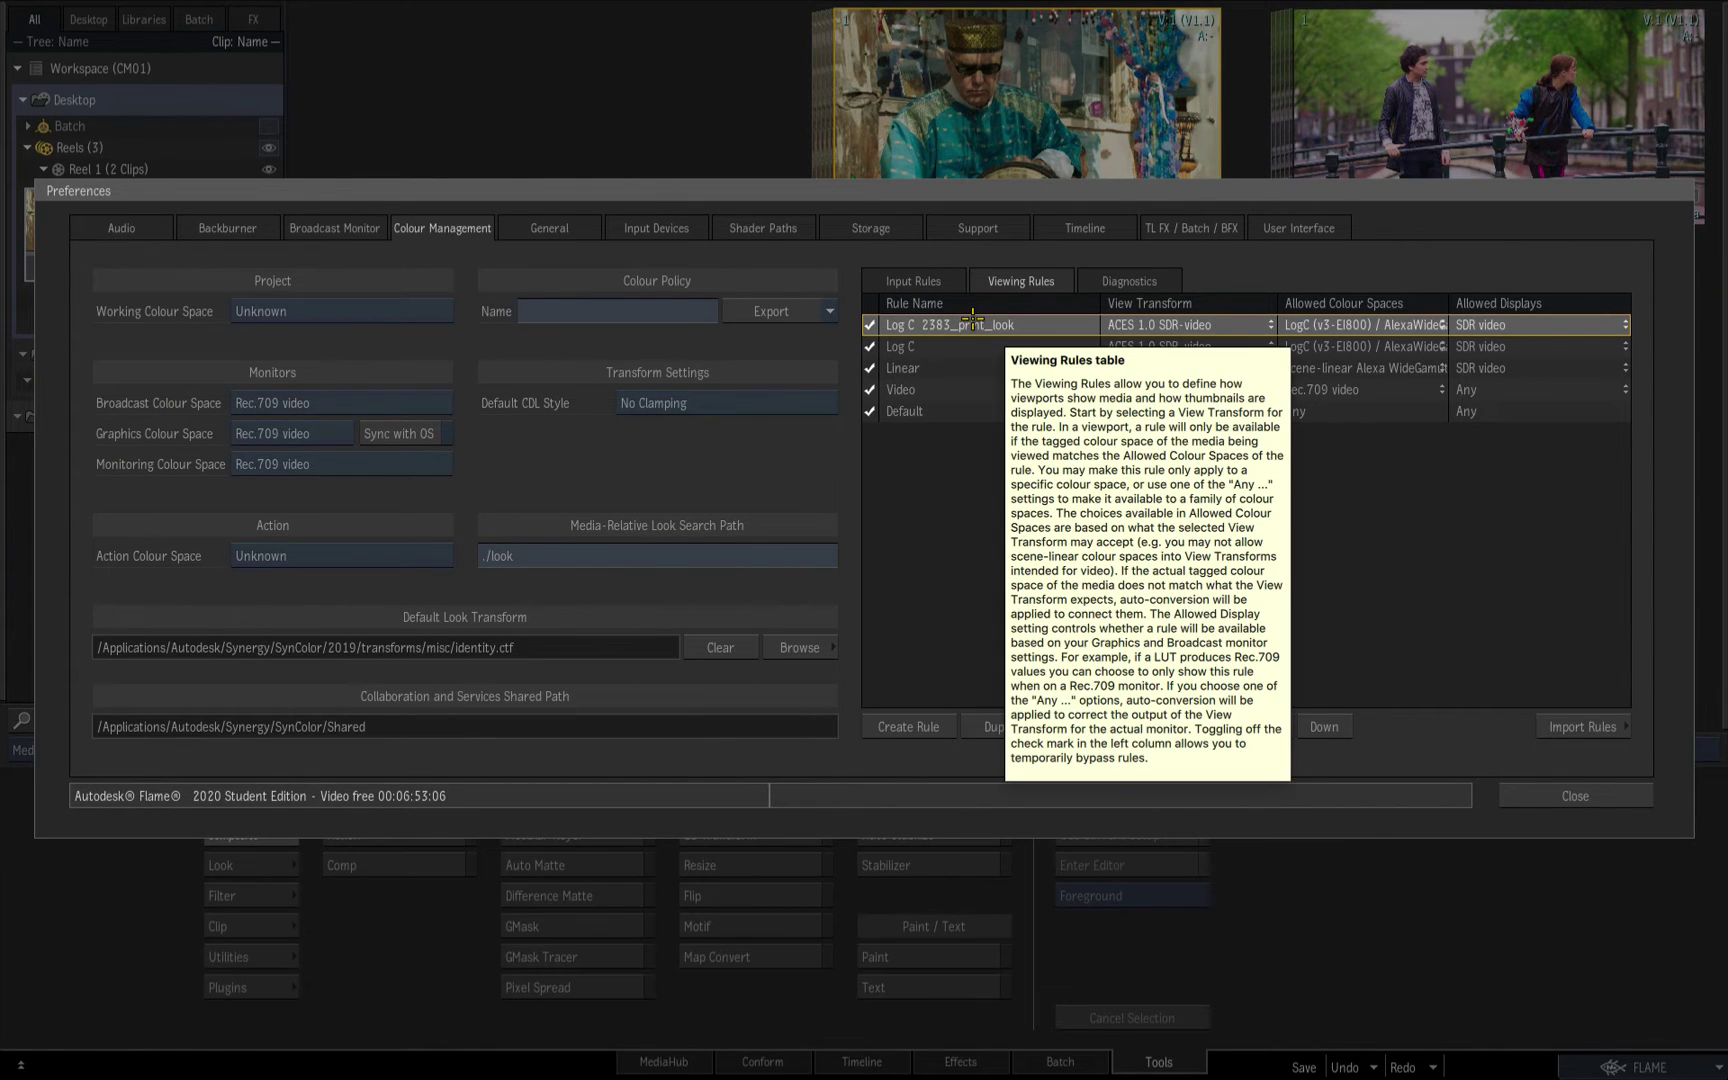
click(1106, 727)
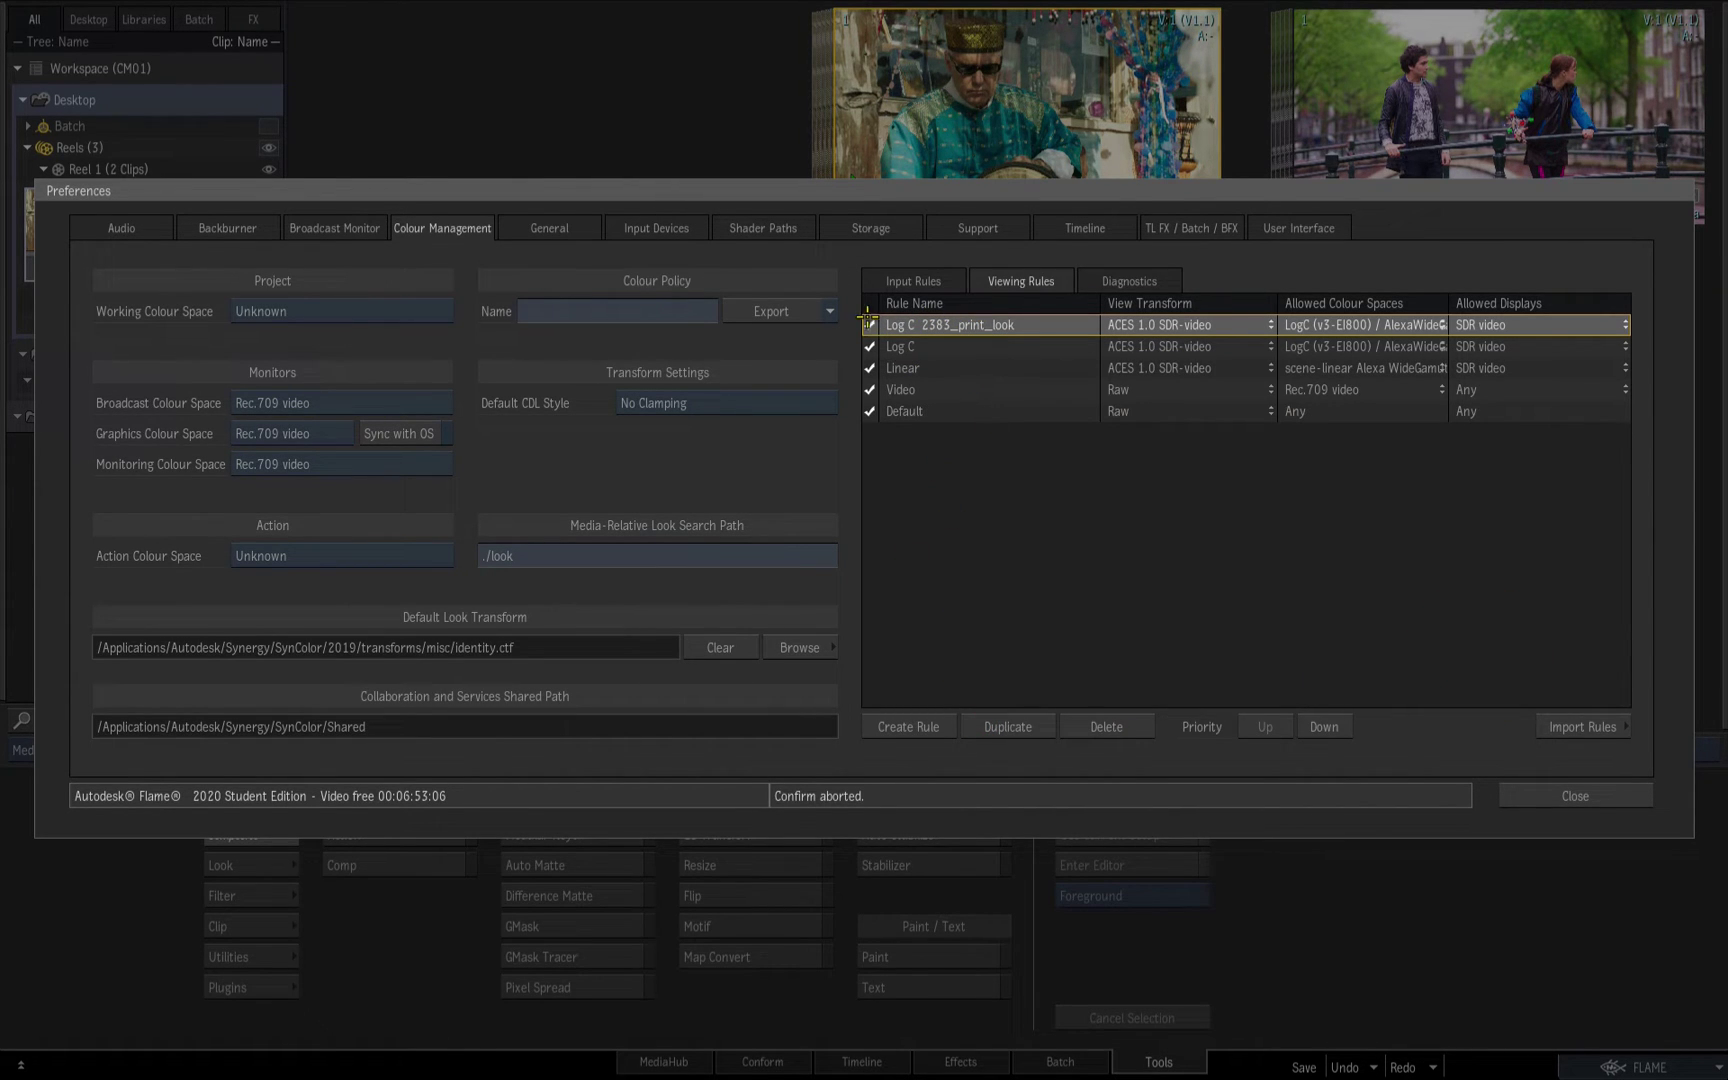
Start a new view transform for the Log C 2383_print_look rule and name it 2383
click(1200, 330)
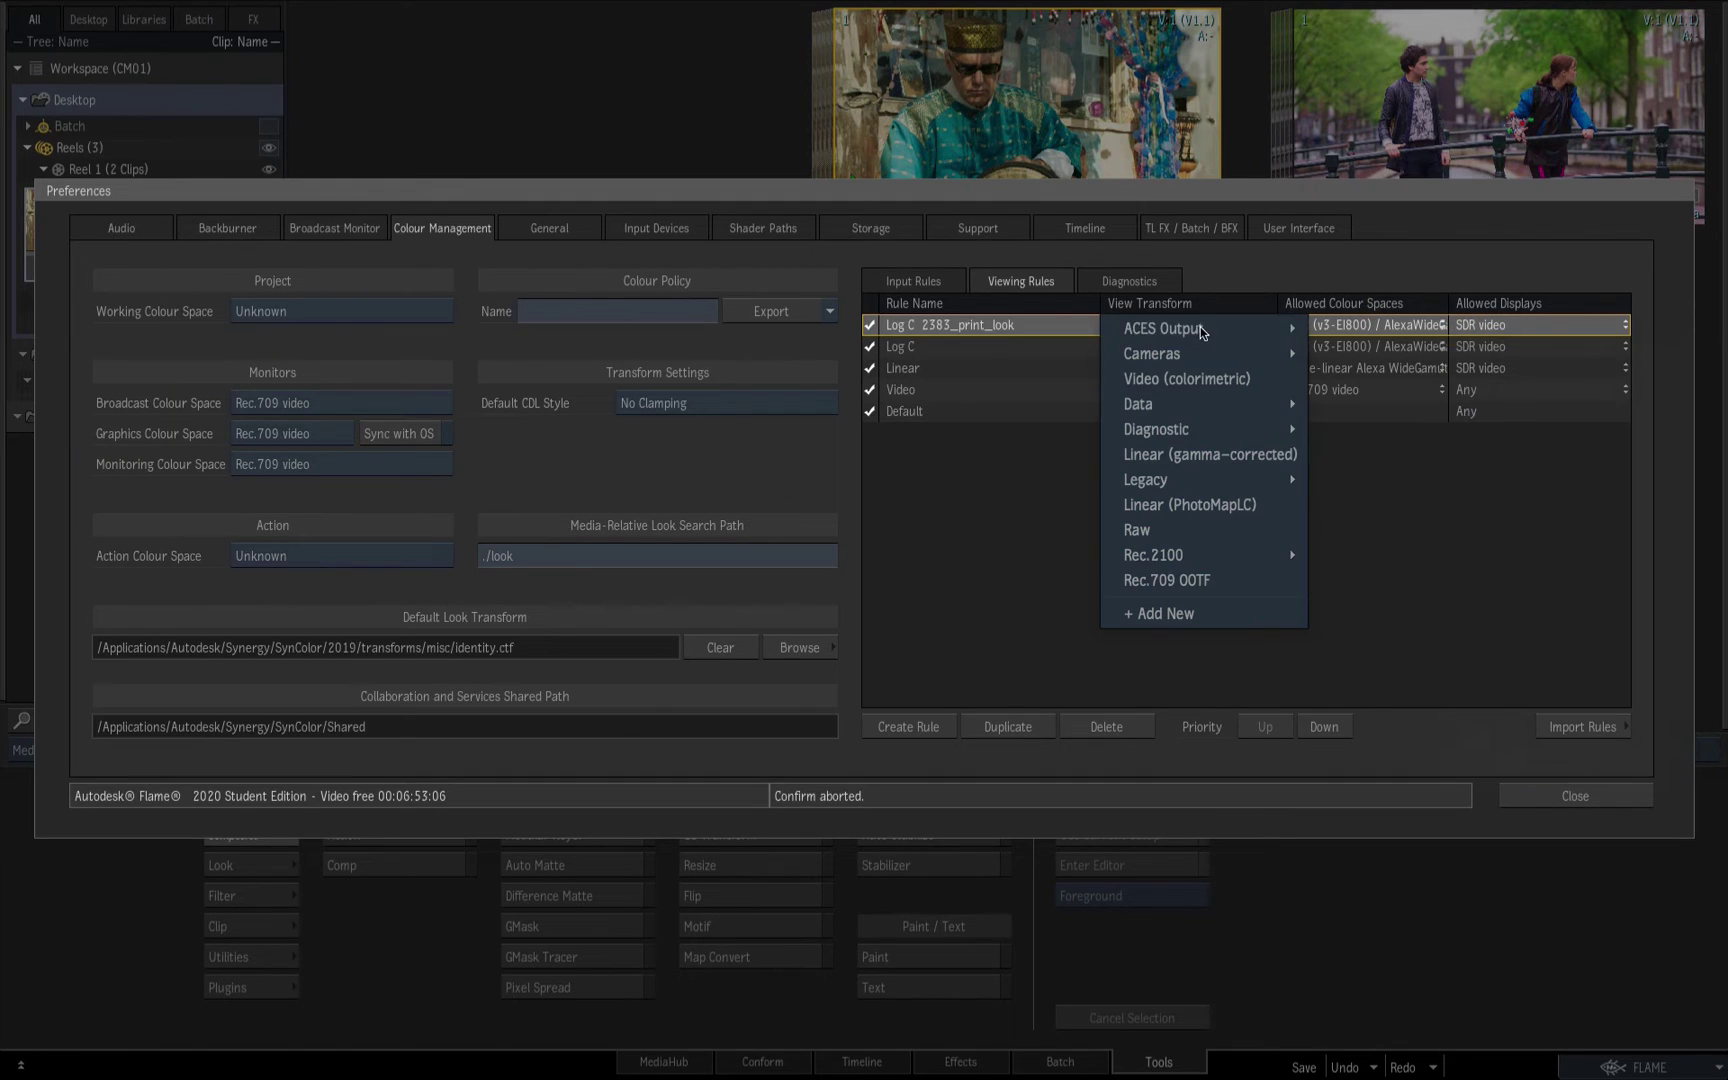
click(1162, 614)
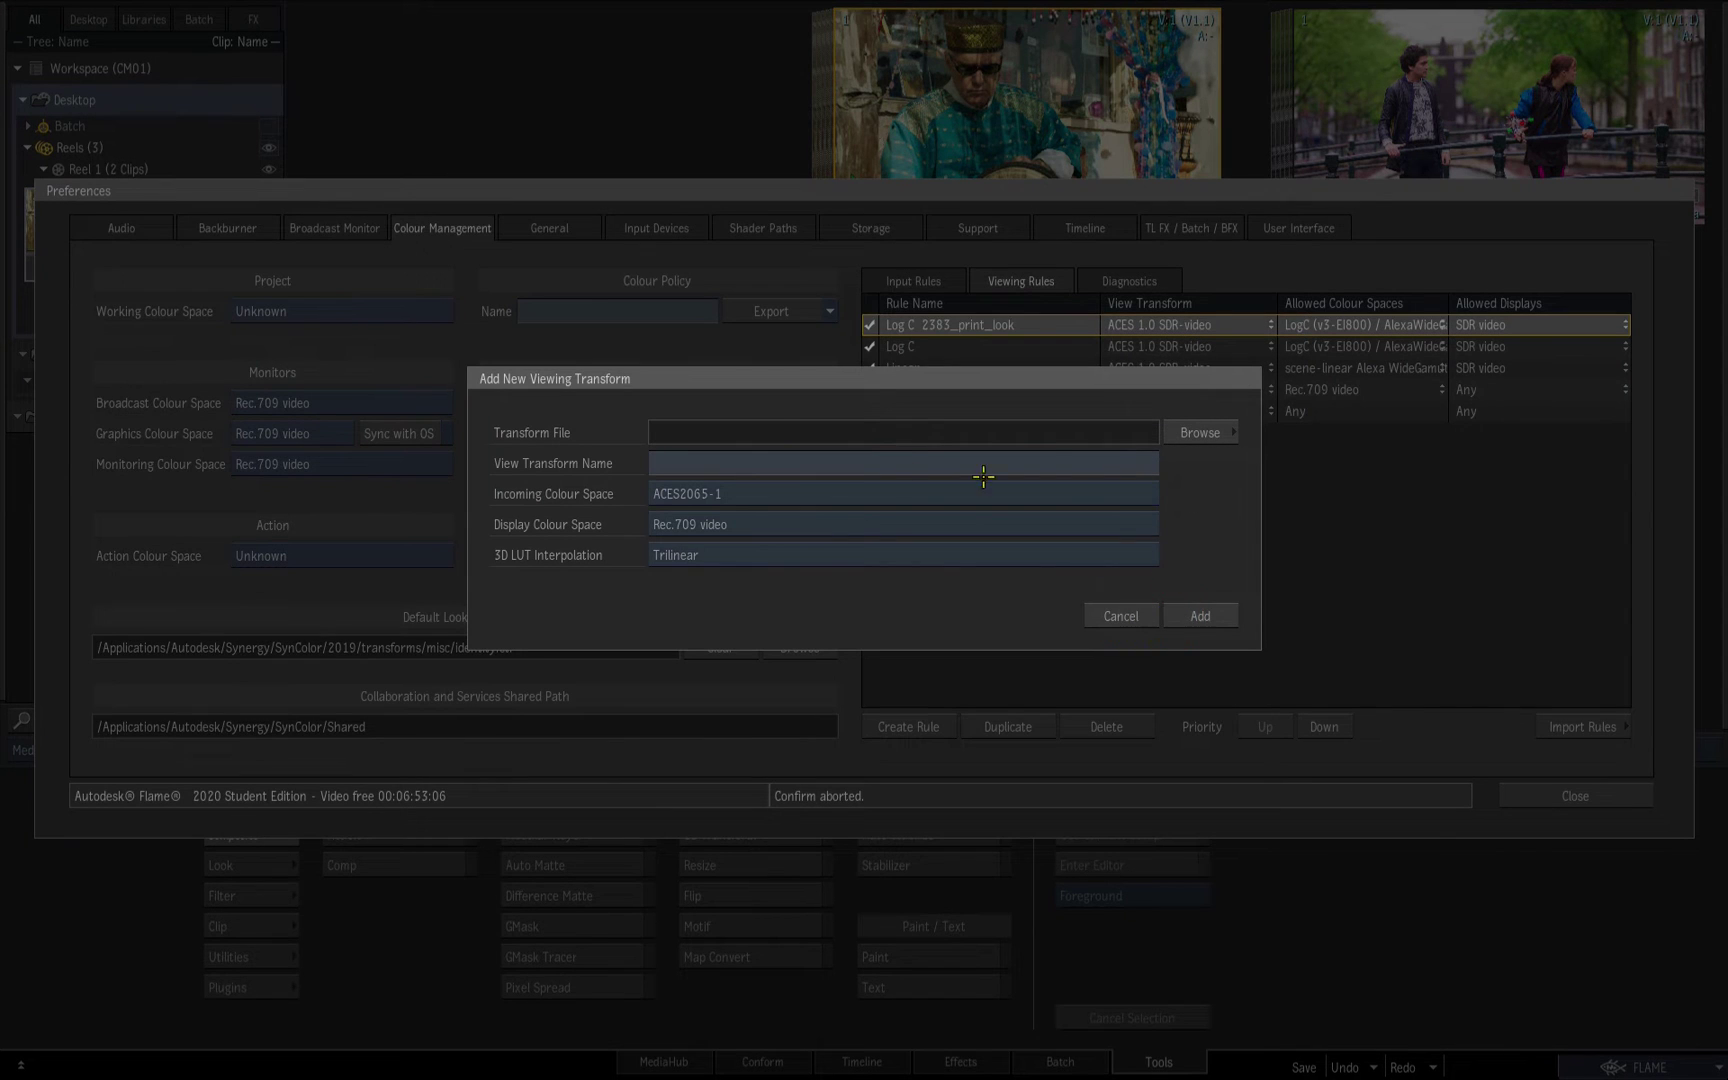
click(715, 463)
text(2383)
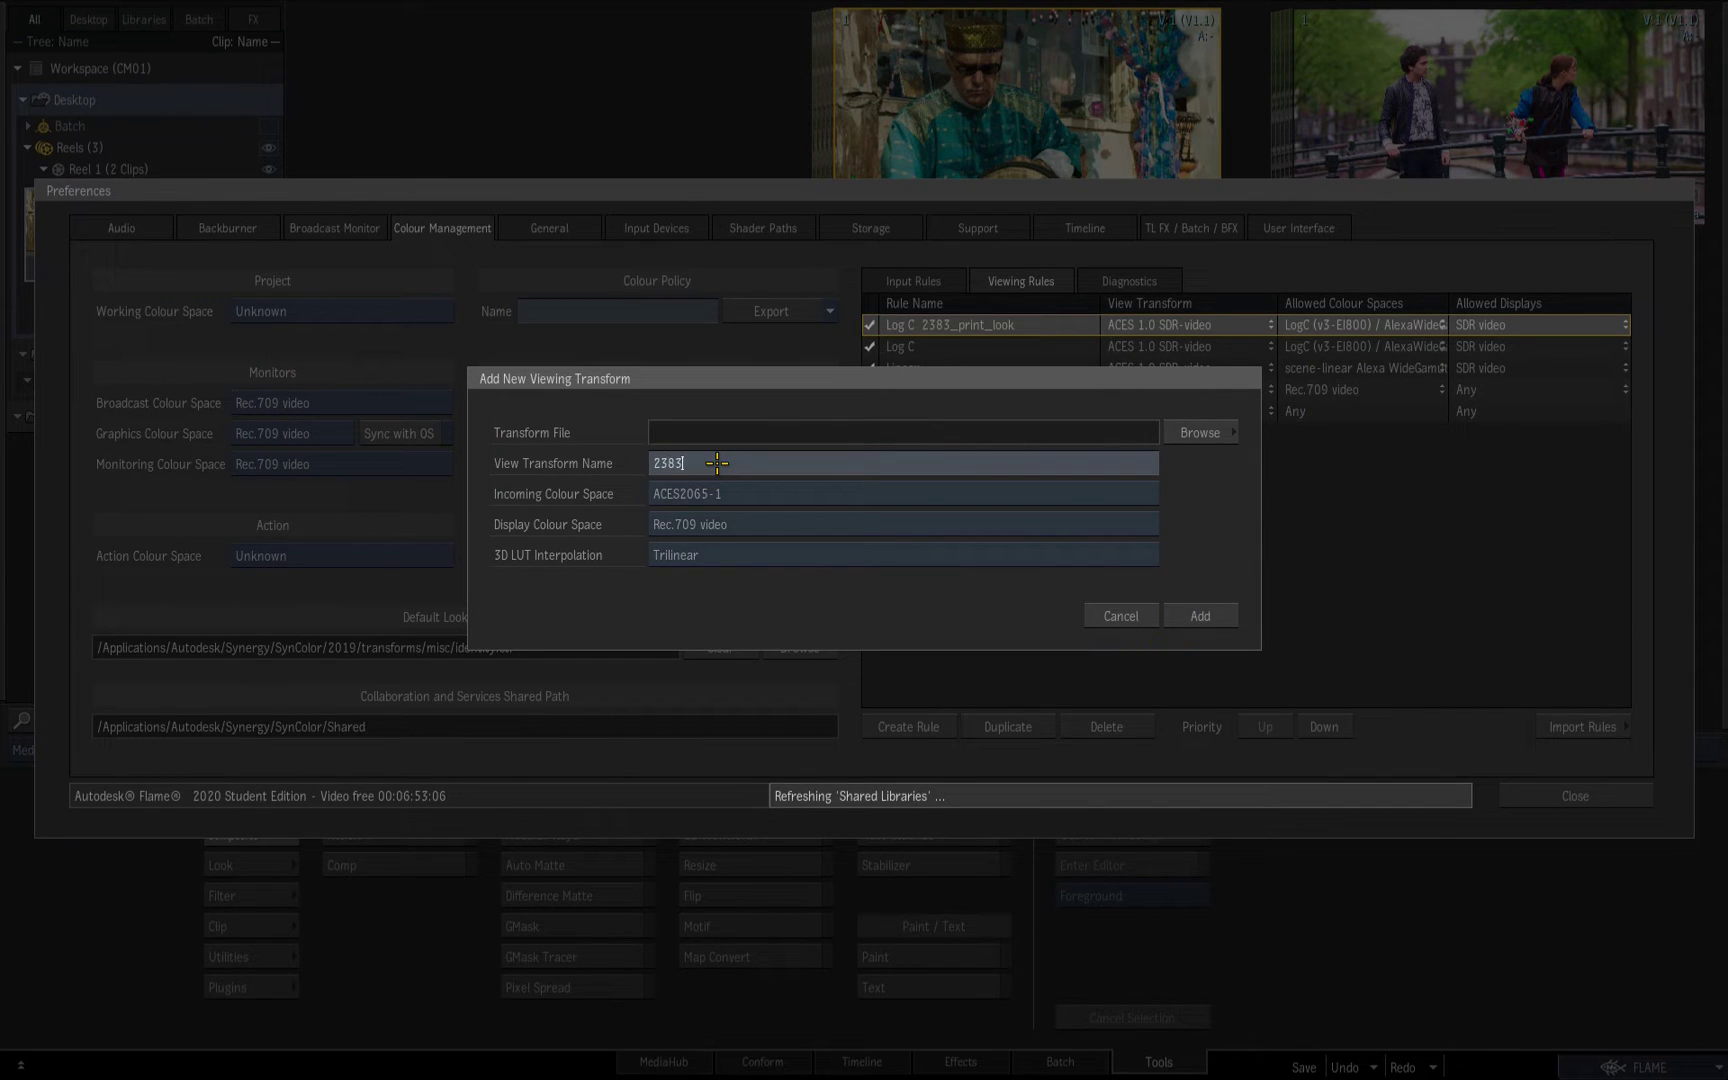
Load the transform file from /opt/Autodesk/Lustre_Color/lut/Lustre_Color_3DLUTs/display/Eizo_240W_LCD/Kodak2383
click(1205, 436)
click(230, 66)
click(230, 66)
click(230, 66)
click(230, 66)
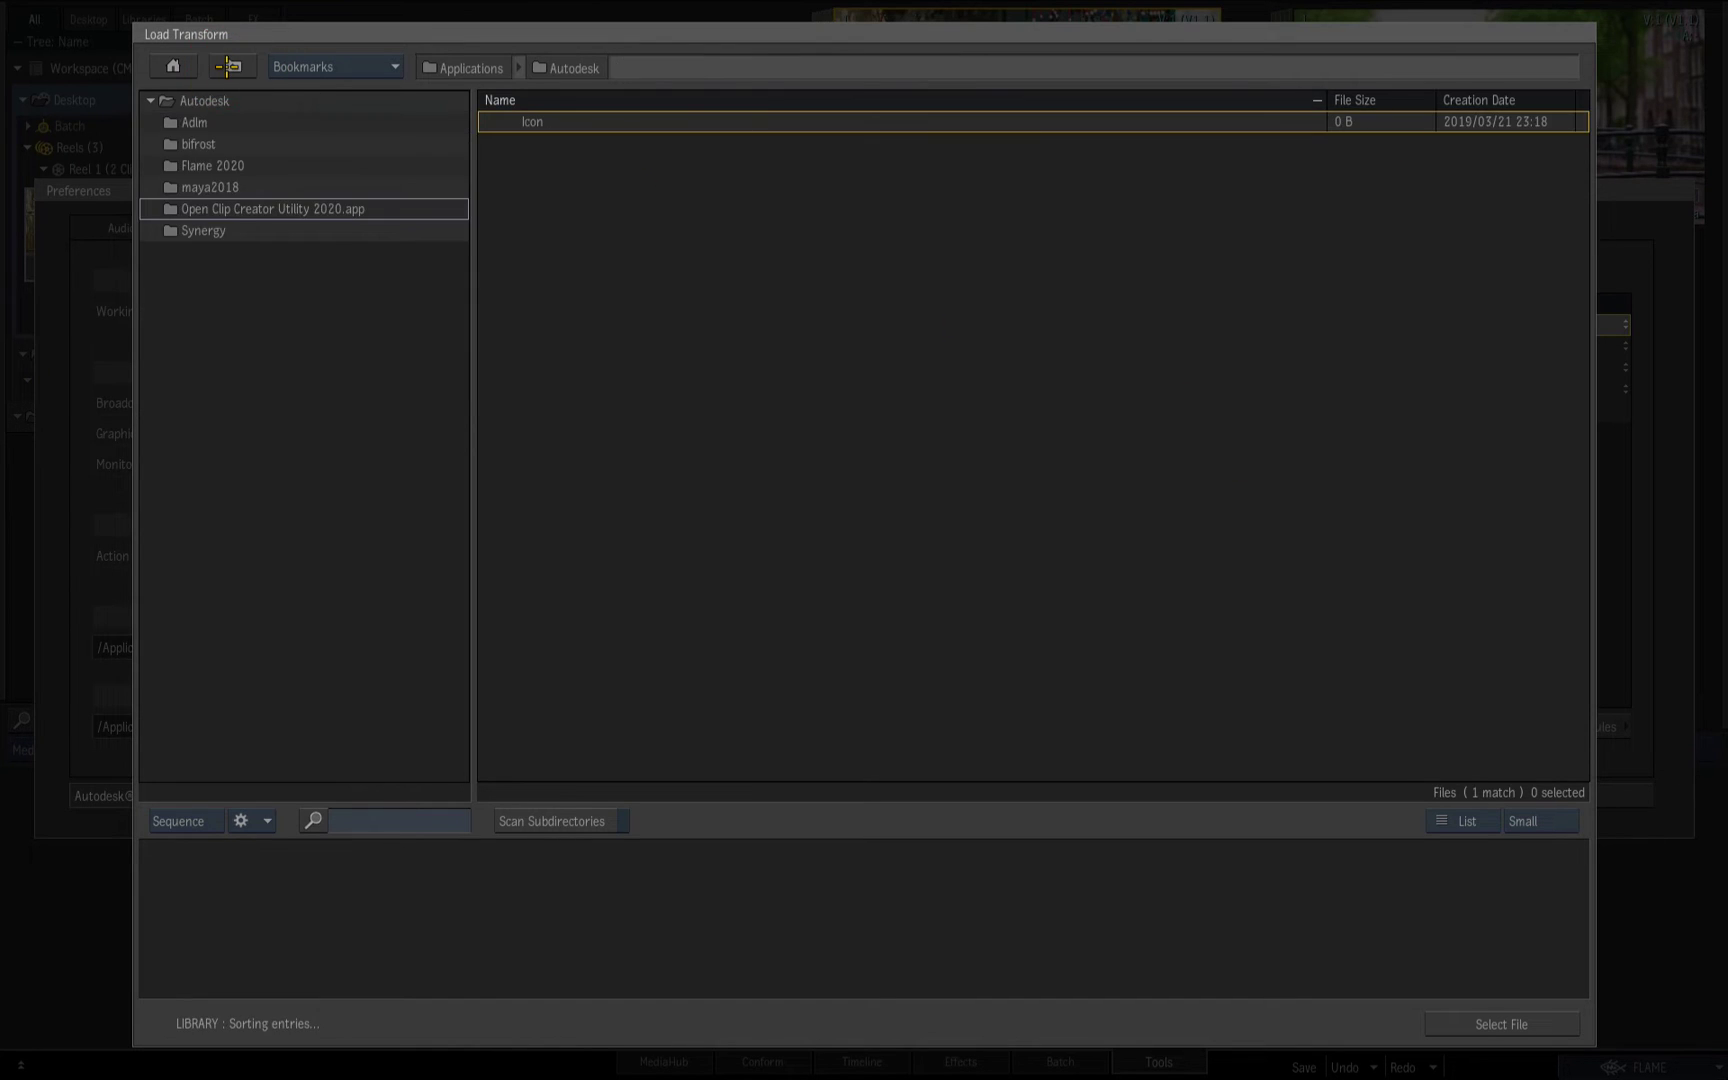
click(230, 66)
click(230, 66)
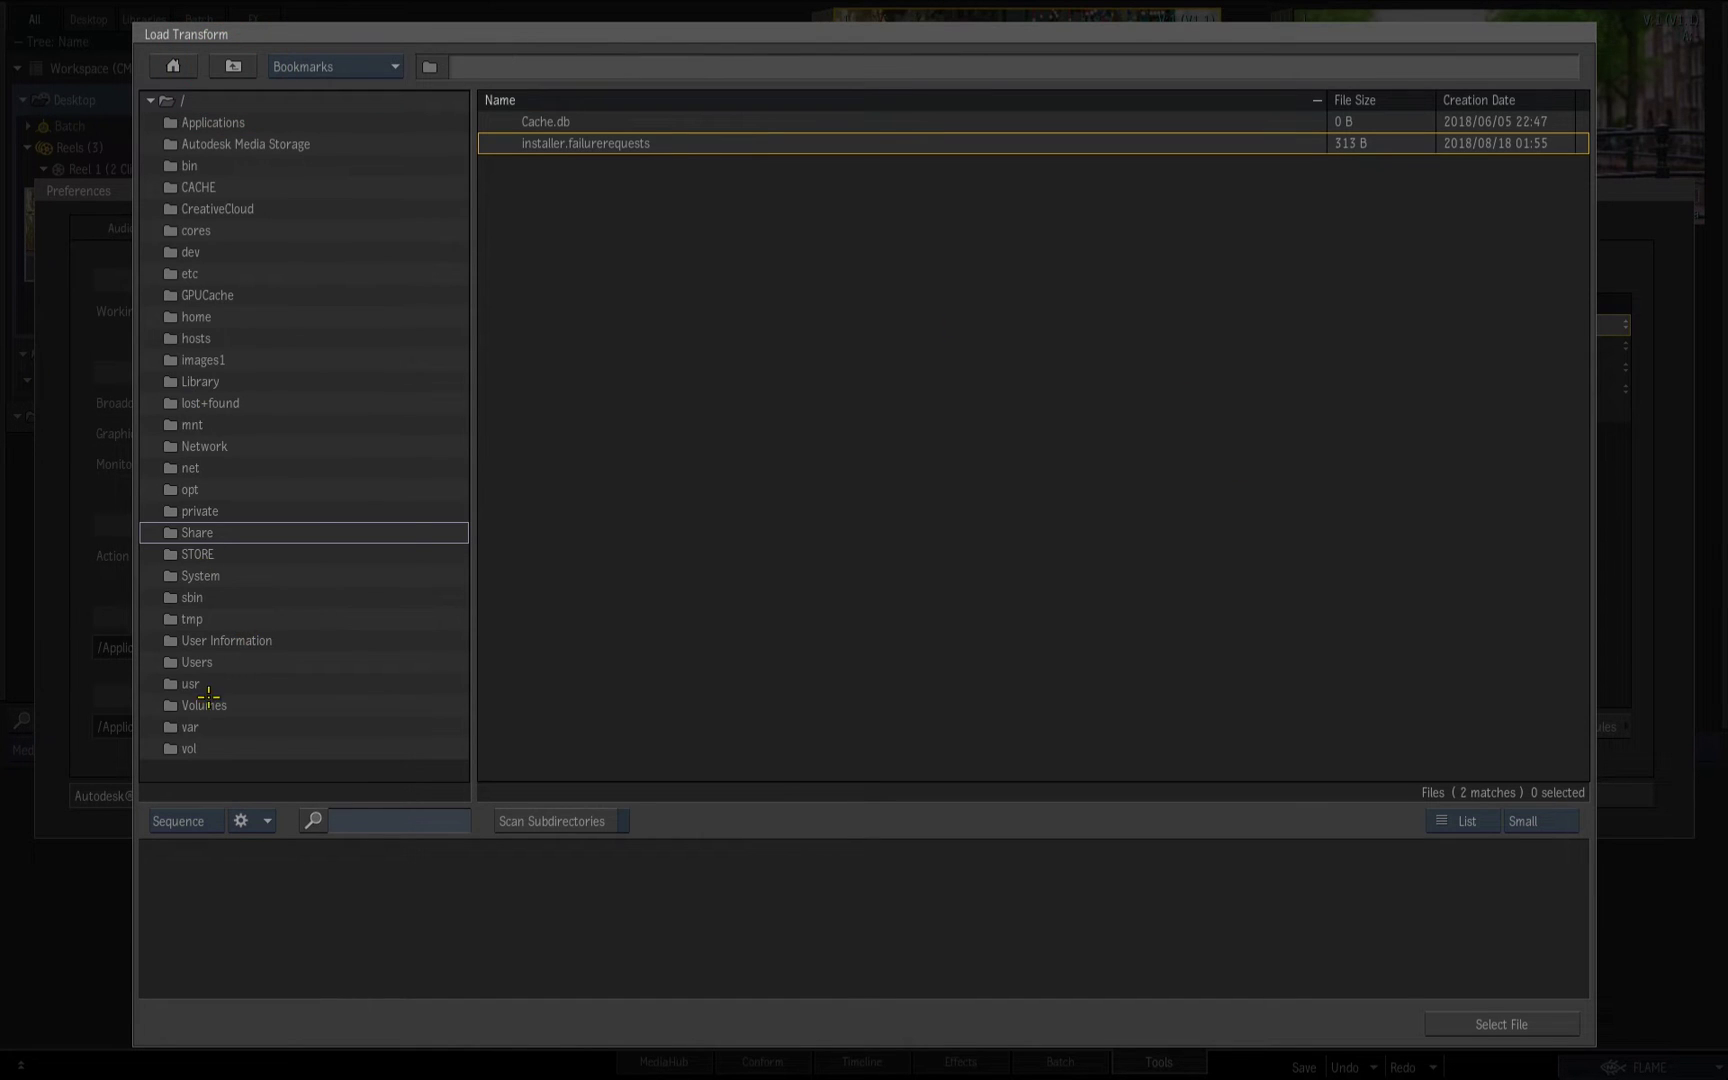
double_click(188, 489)
double_click(205, 122)
double_click(187, 316)
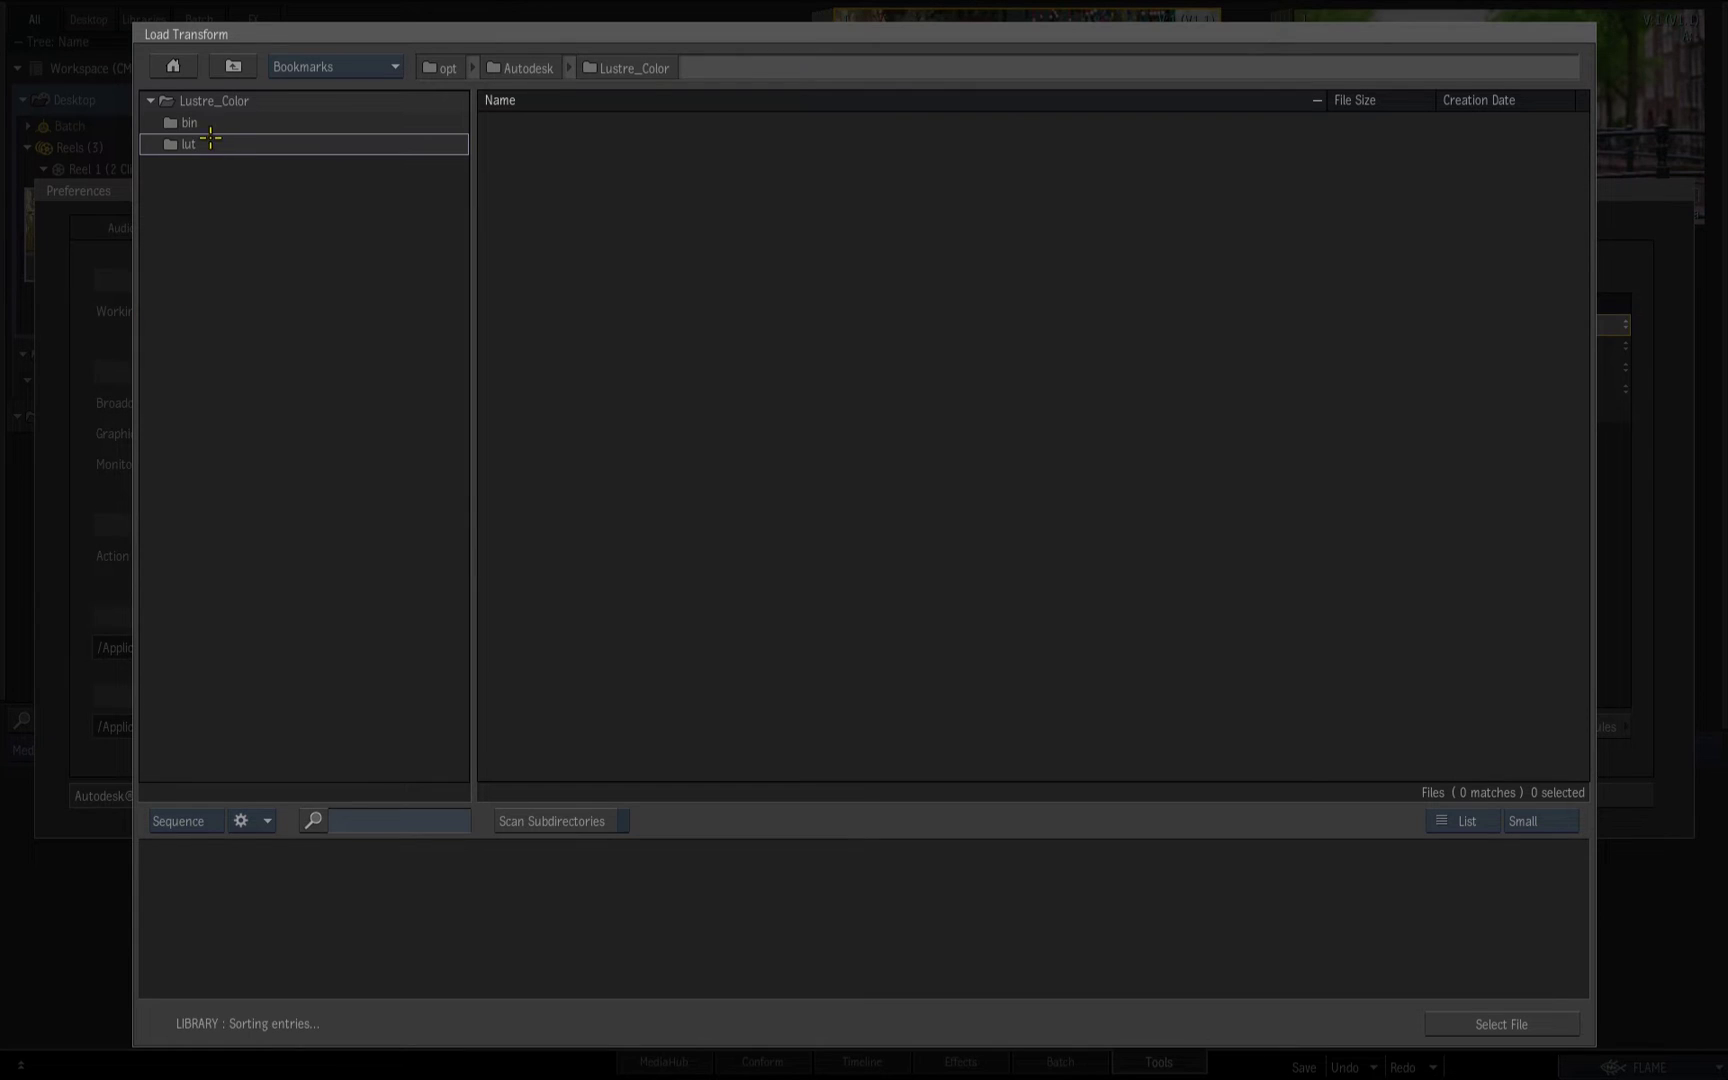
double_click(178, 143)
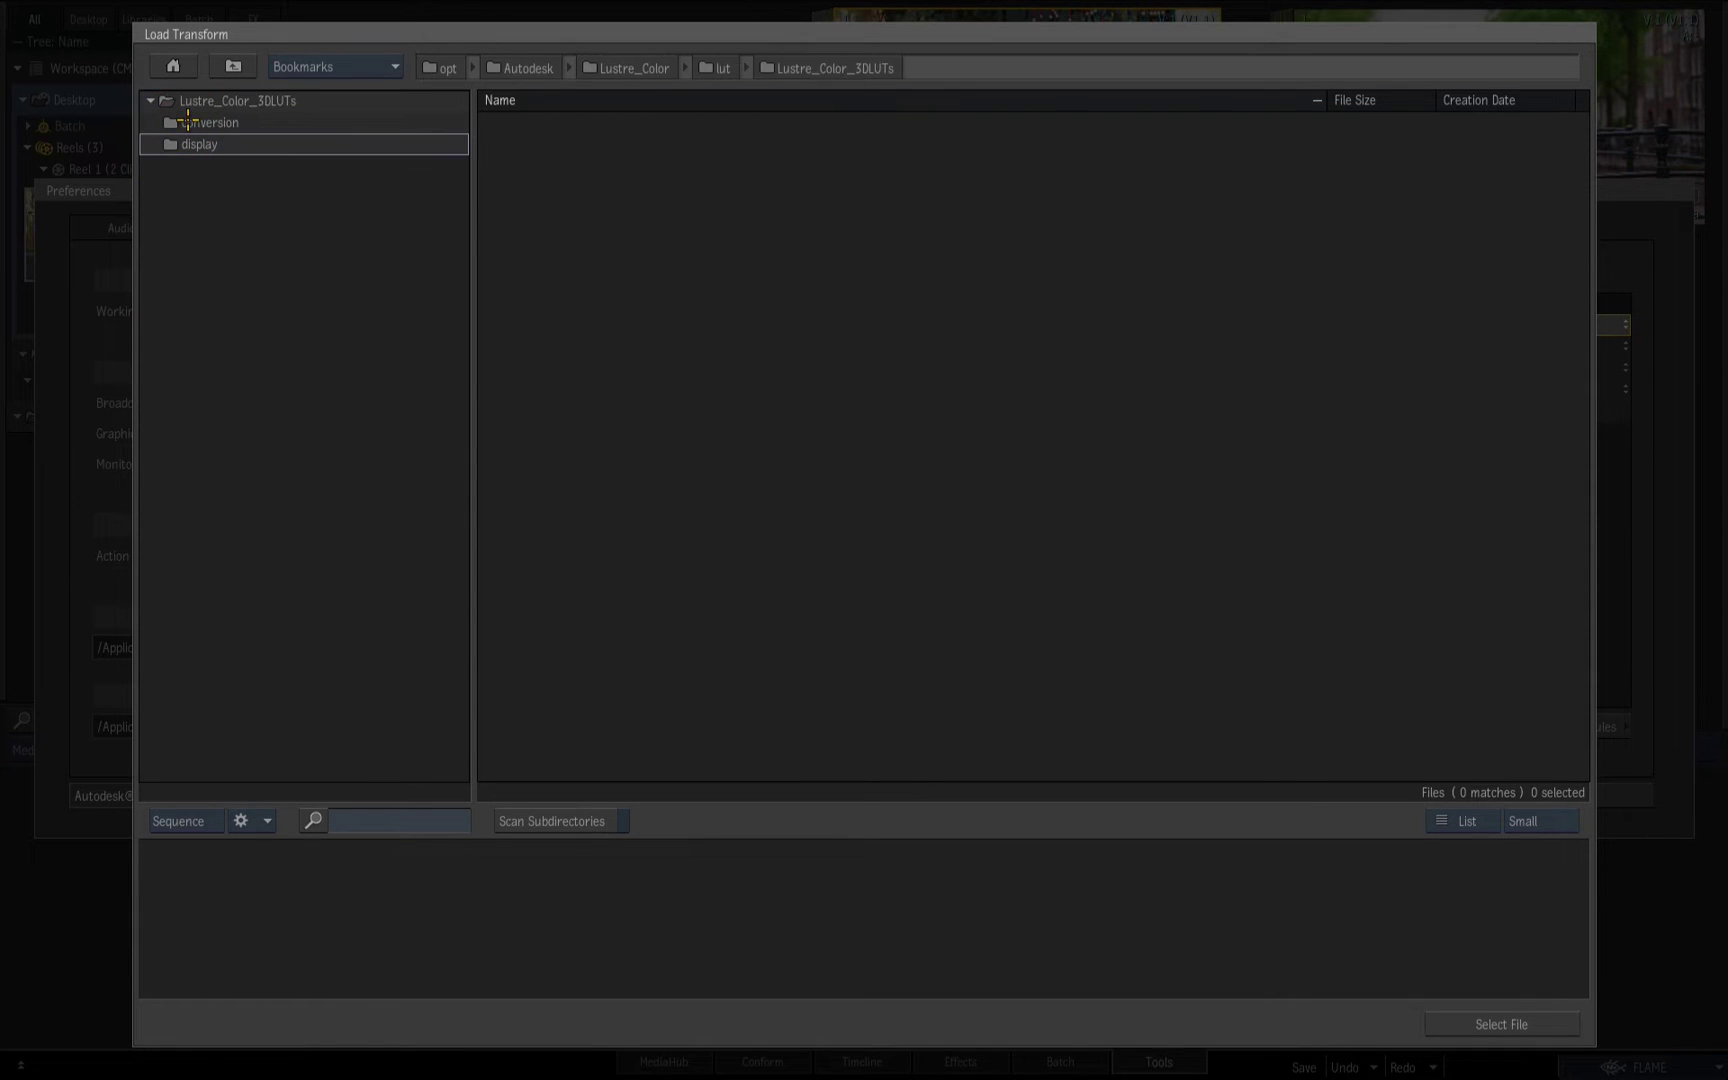
double_click(186, 144)
double_click(193, 122)
double_click(228, 165)
double_click(710, 123)
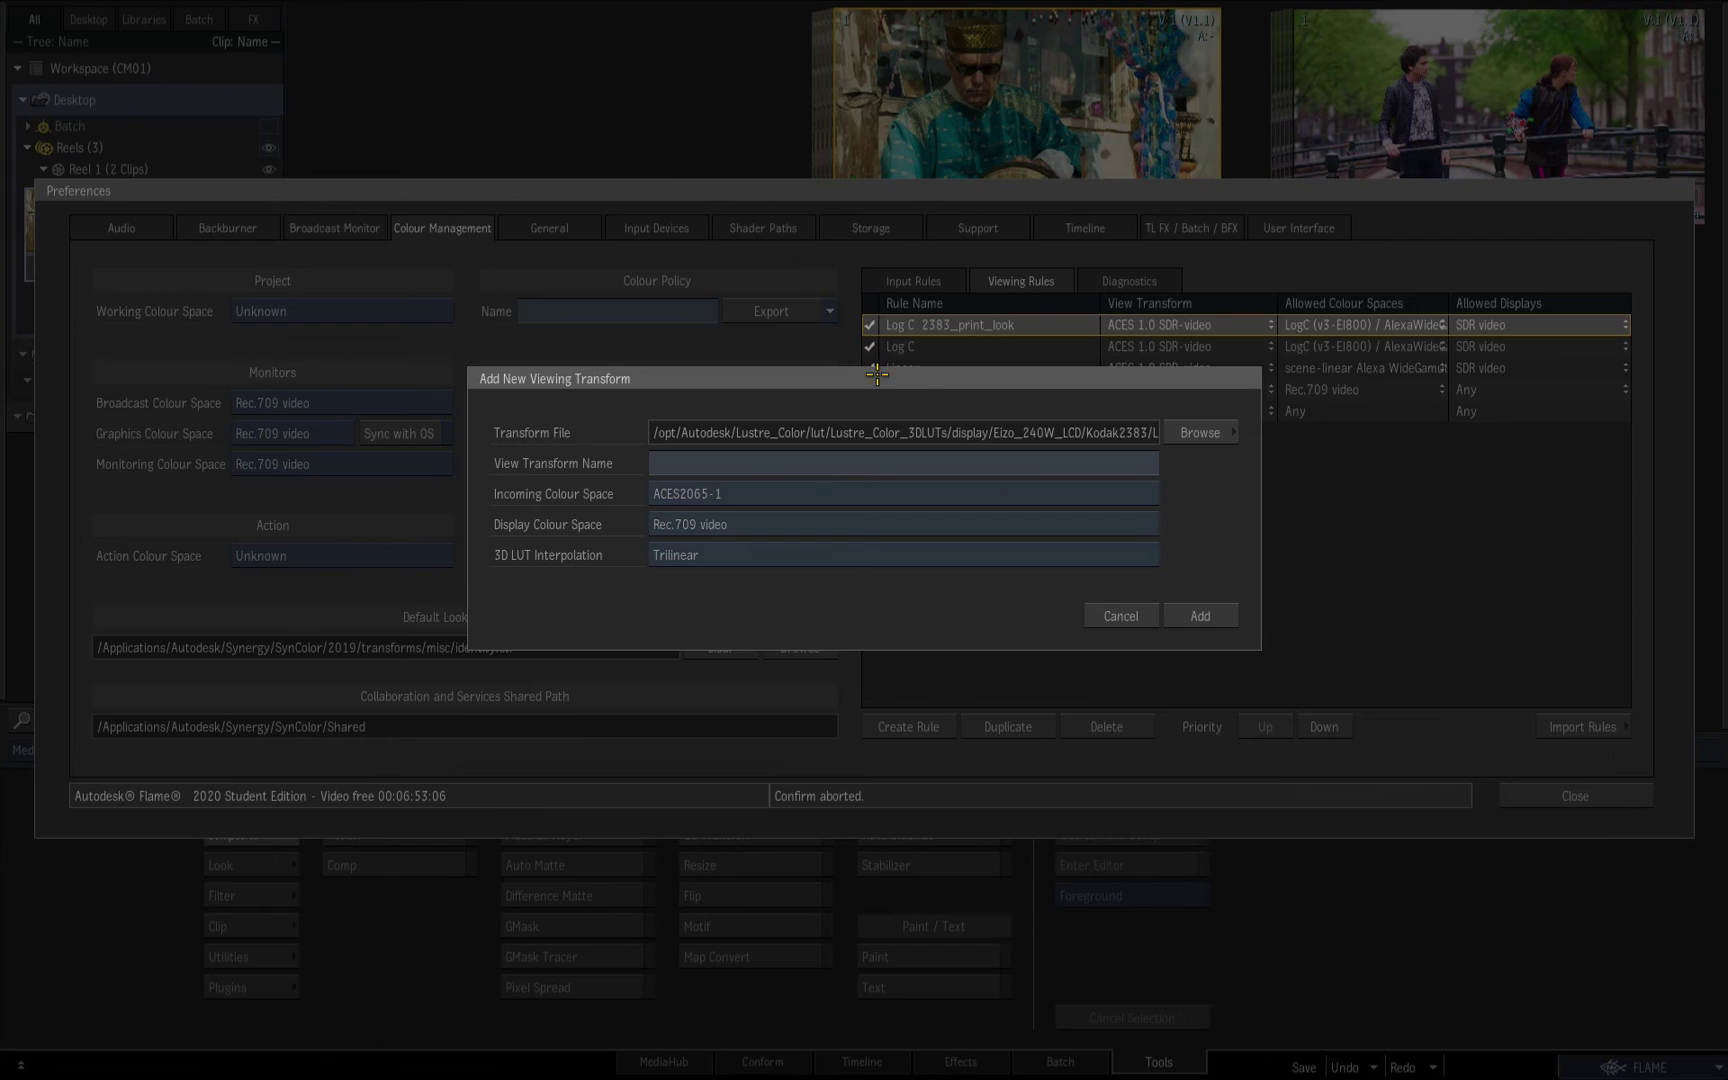
Name the new view transform Log C 2383_print_look, set its incoming colour space, and add it to the rule
click(745, 461)
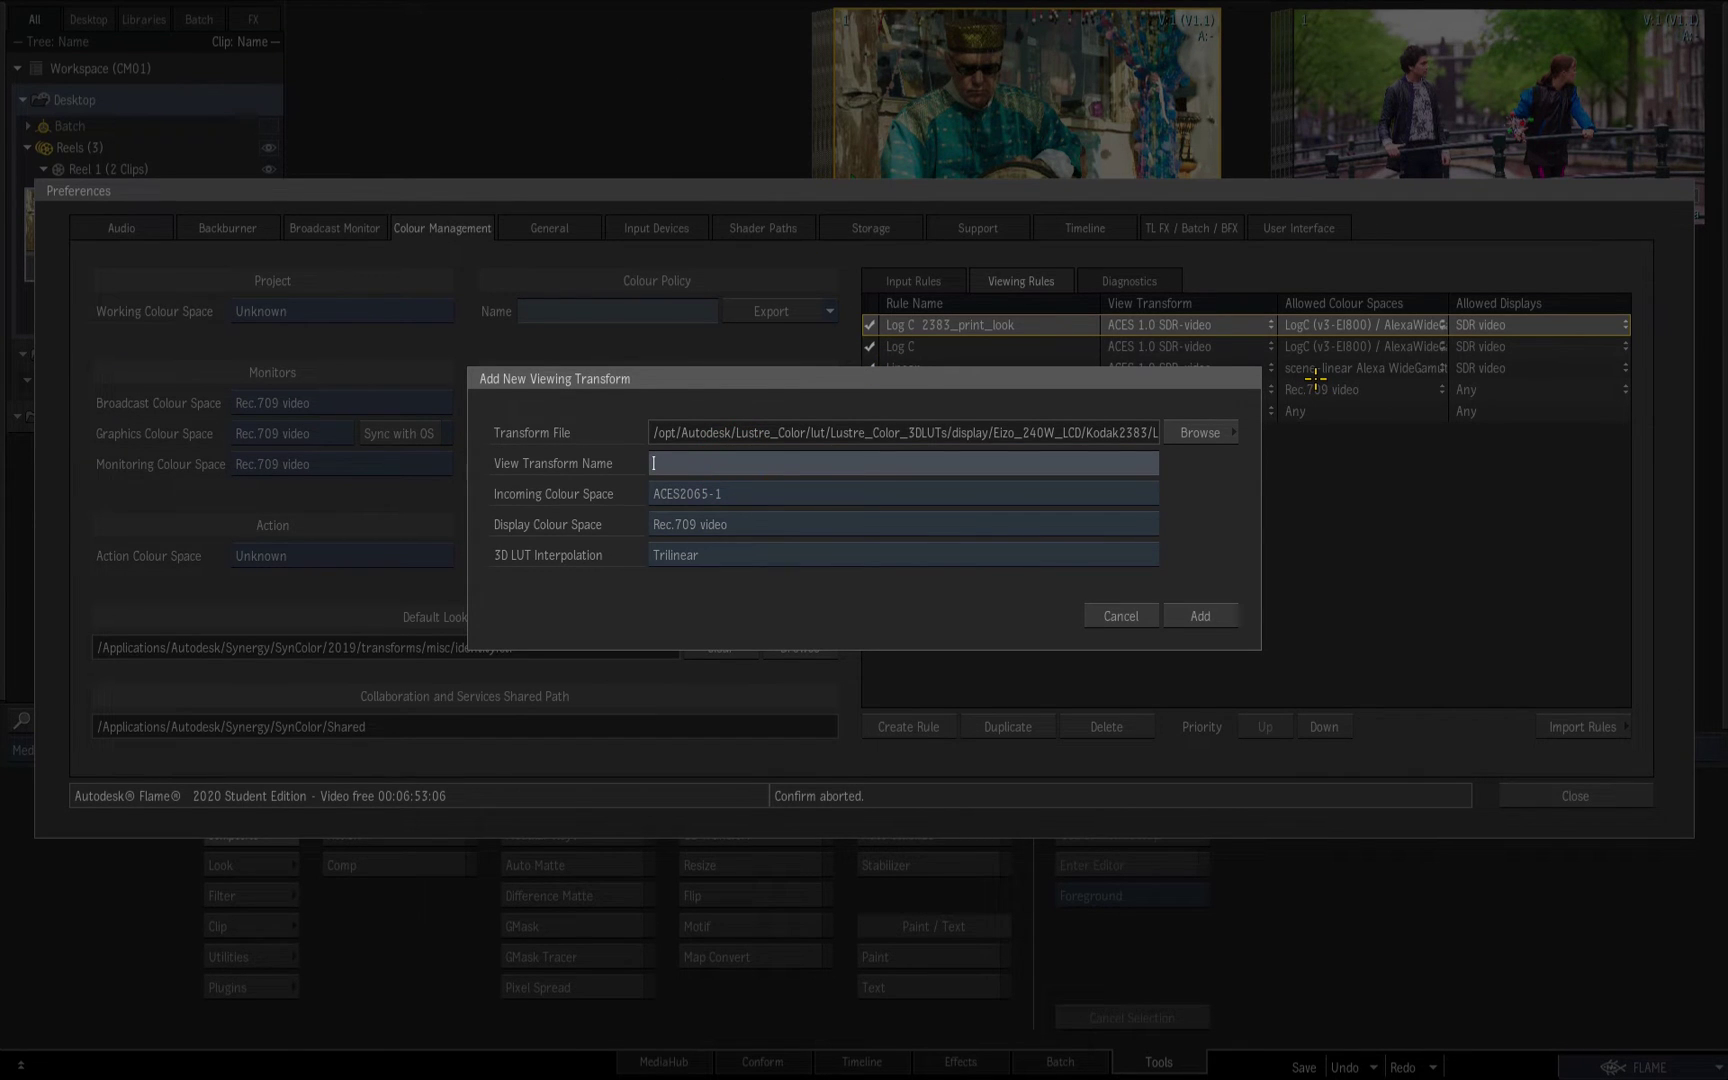
text(Log C  2383_print_look)
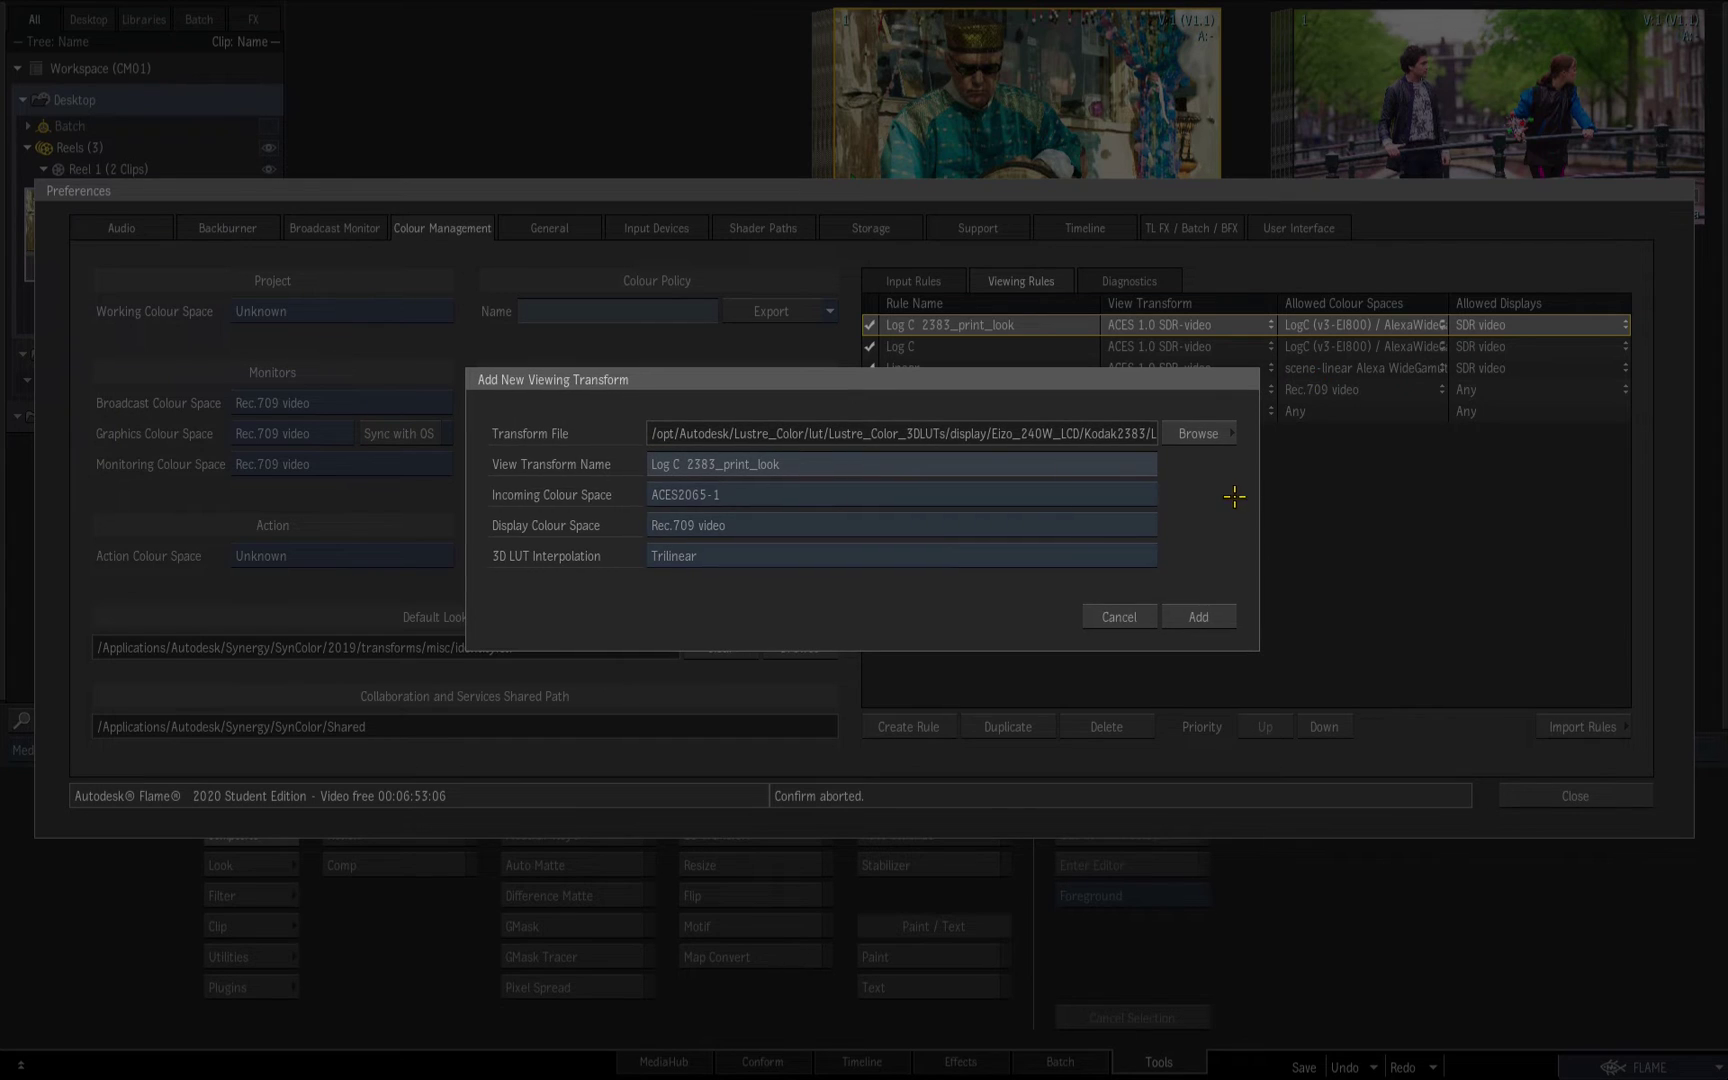
click(825, 494)
mouse_move(698, 521)
mouse_move(1192, 523)
click(1305, 524)
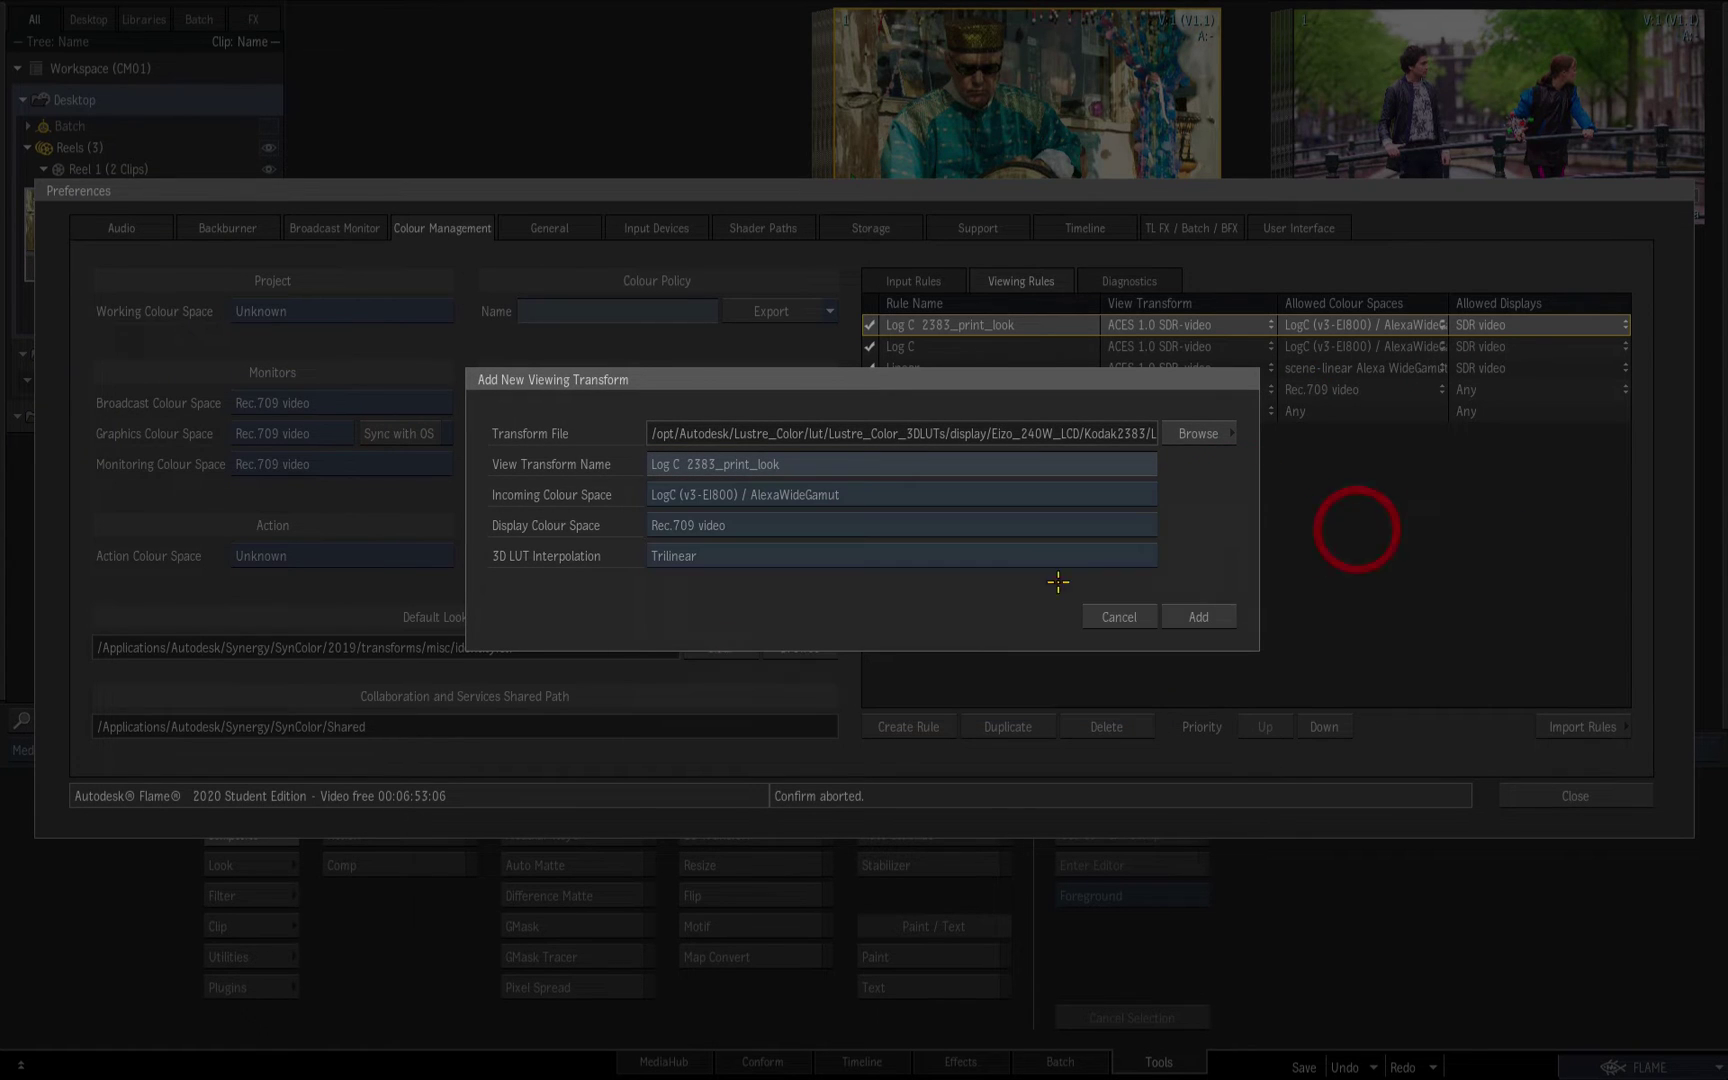
click(1206, 617)
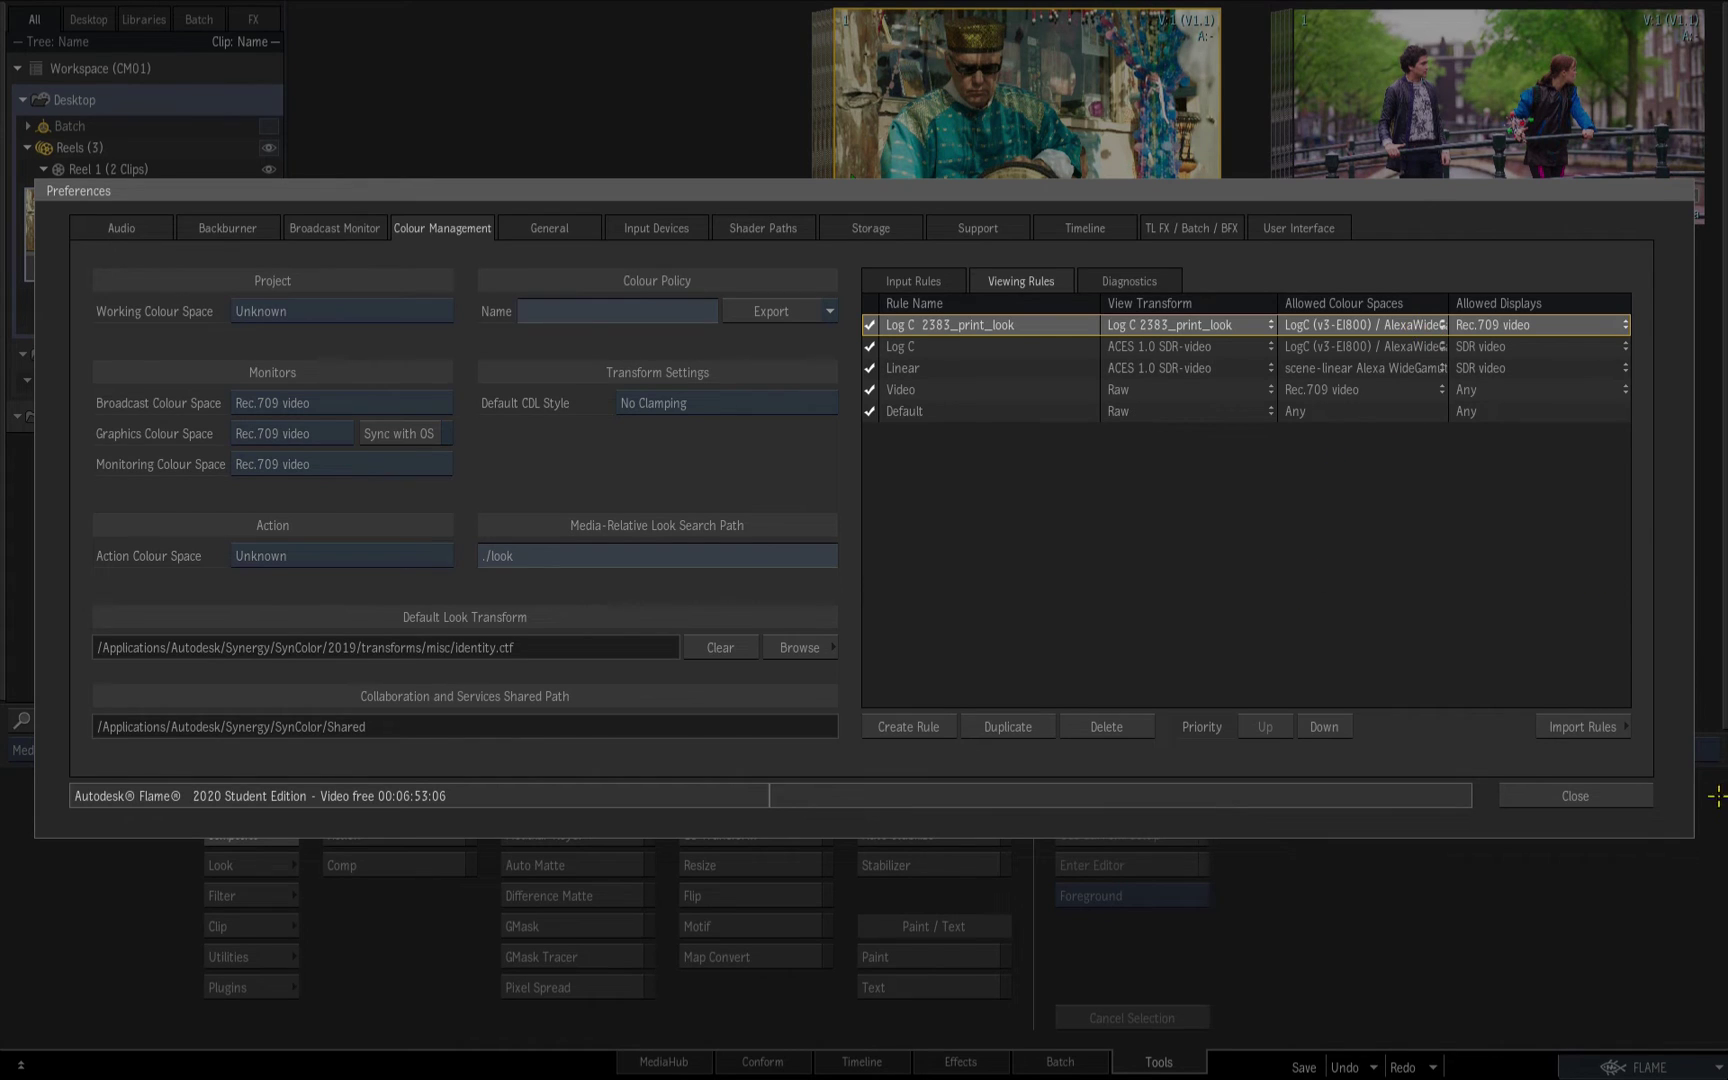
Close the preferences and compare the Log C and Log C 2383_print_look viewing rules on the J001C014_140110_R6MS clip
click(1598, 792)
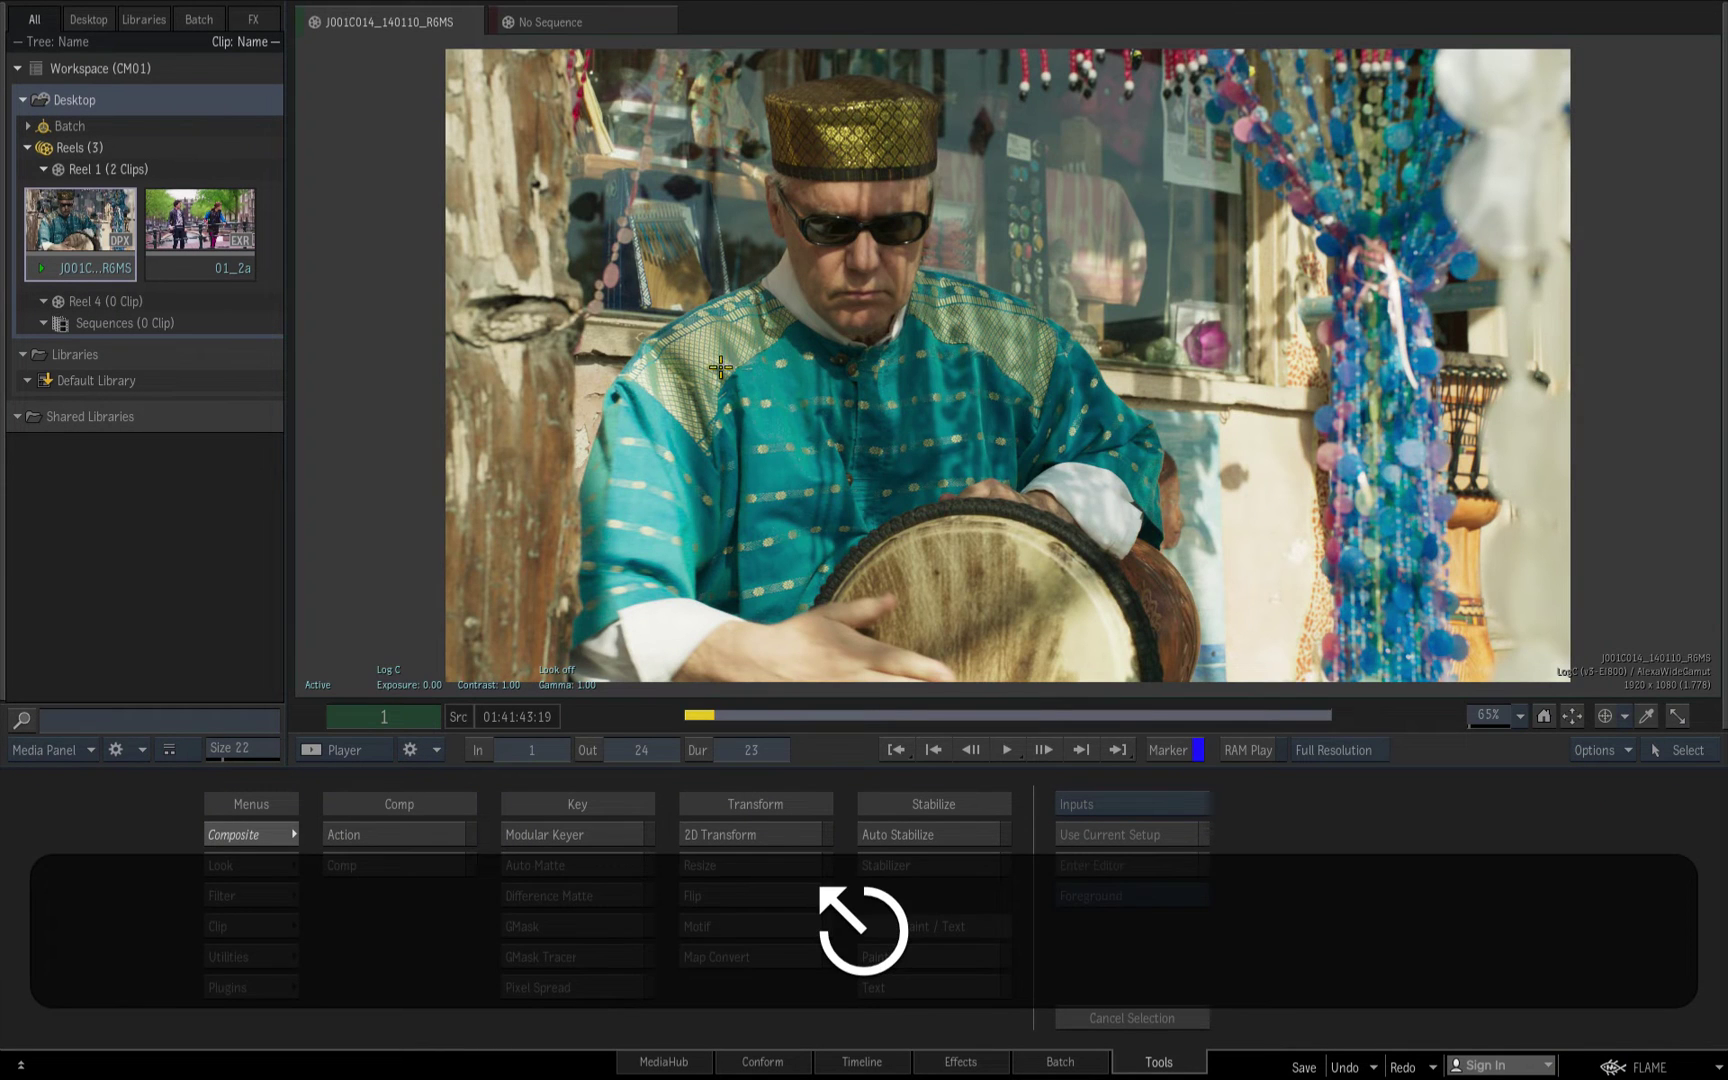
click(393, 668)
click(416, 653)
click(401, 675)
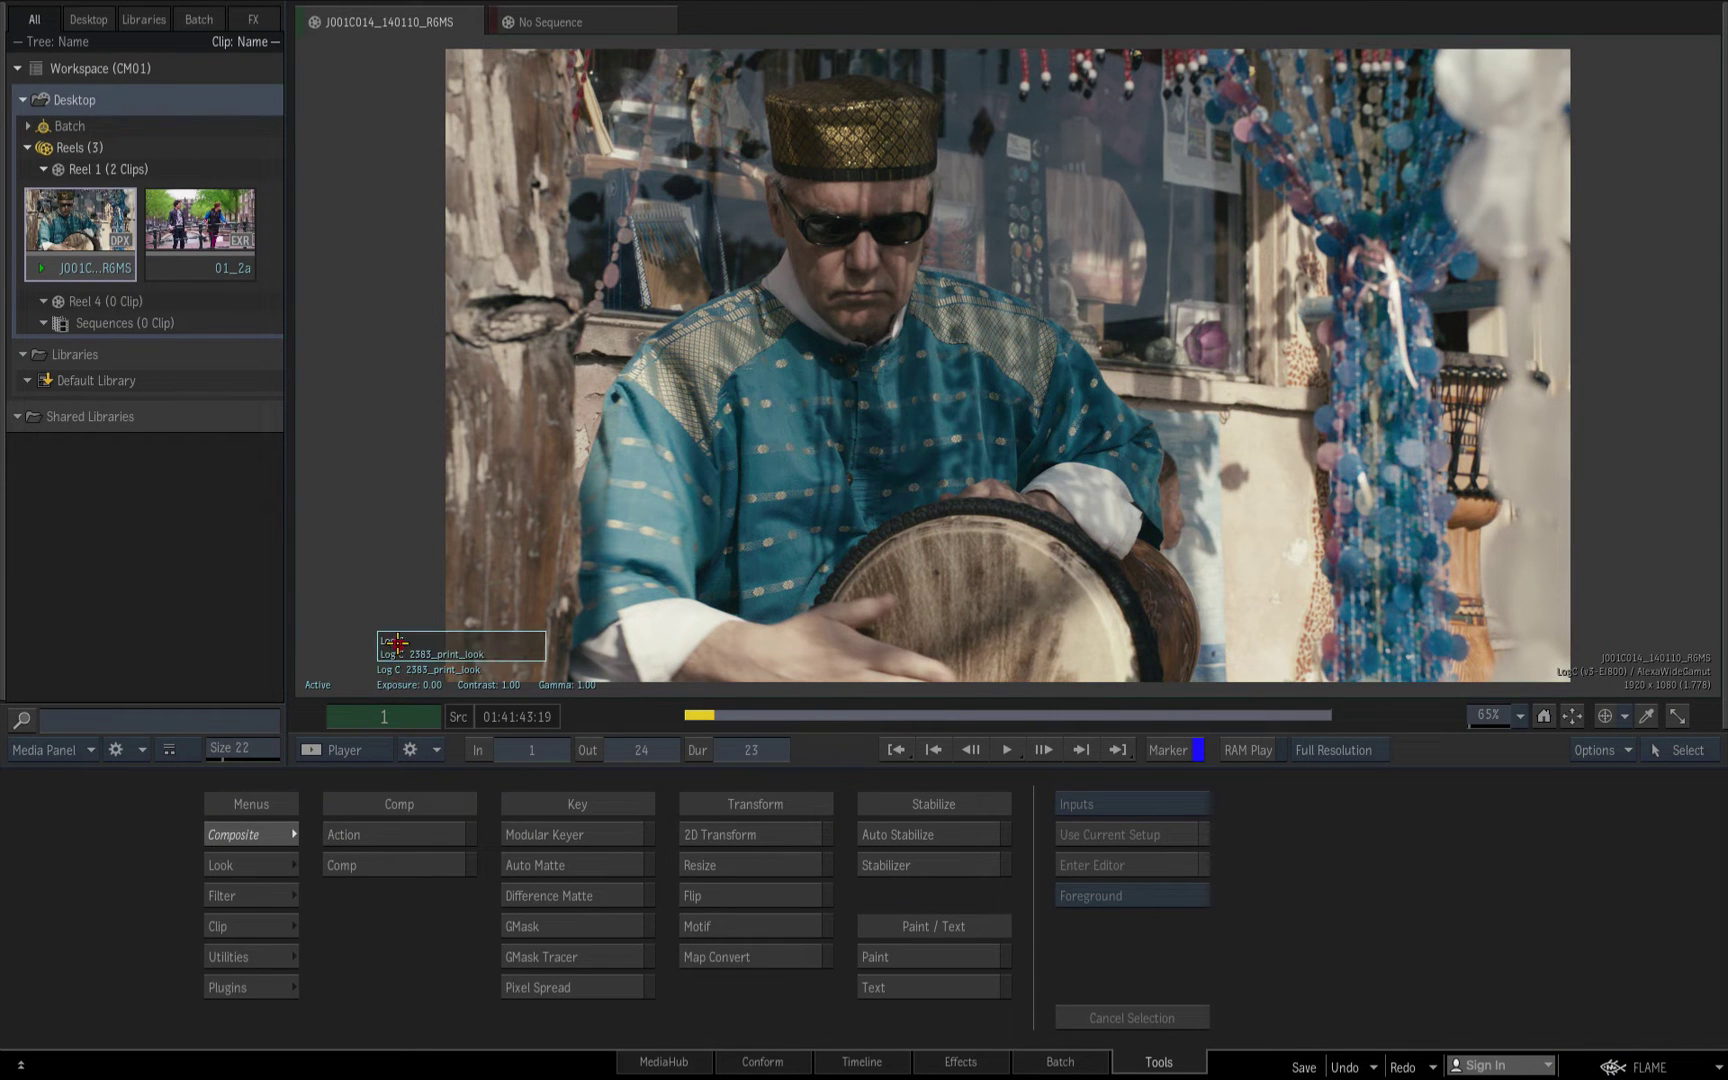
click(397, 642)
click(401, 672)
click(401, 655)
click(390, 669)
click(390, 640)
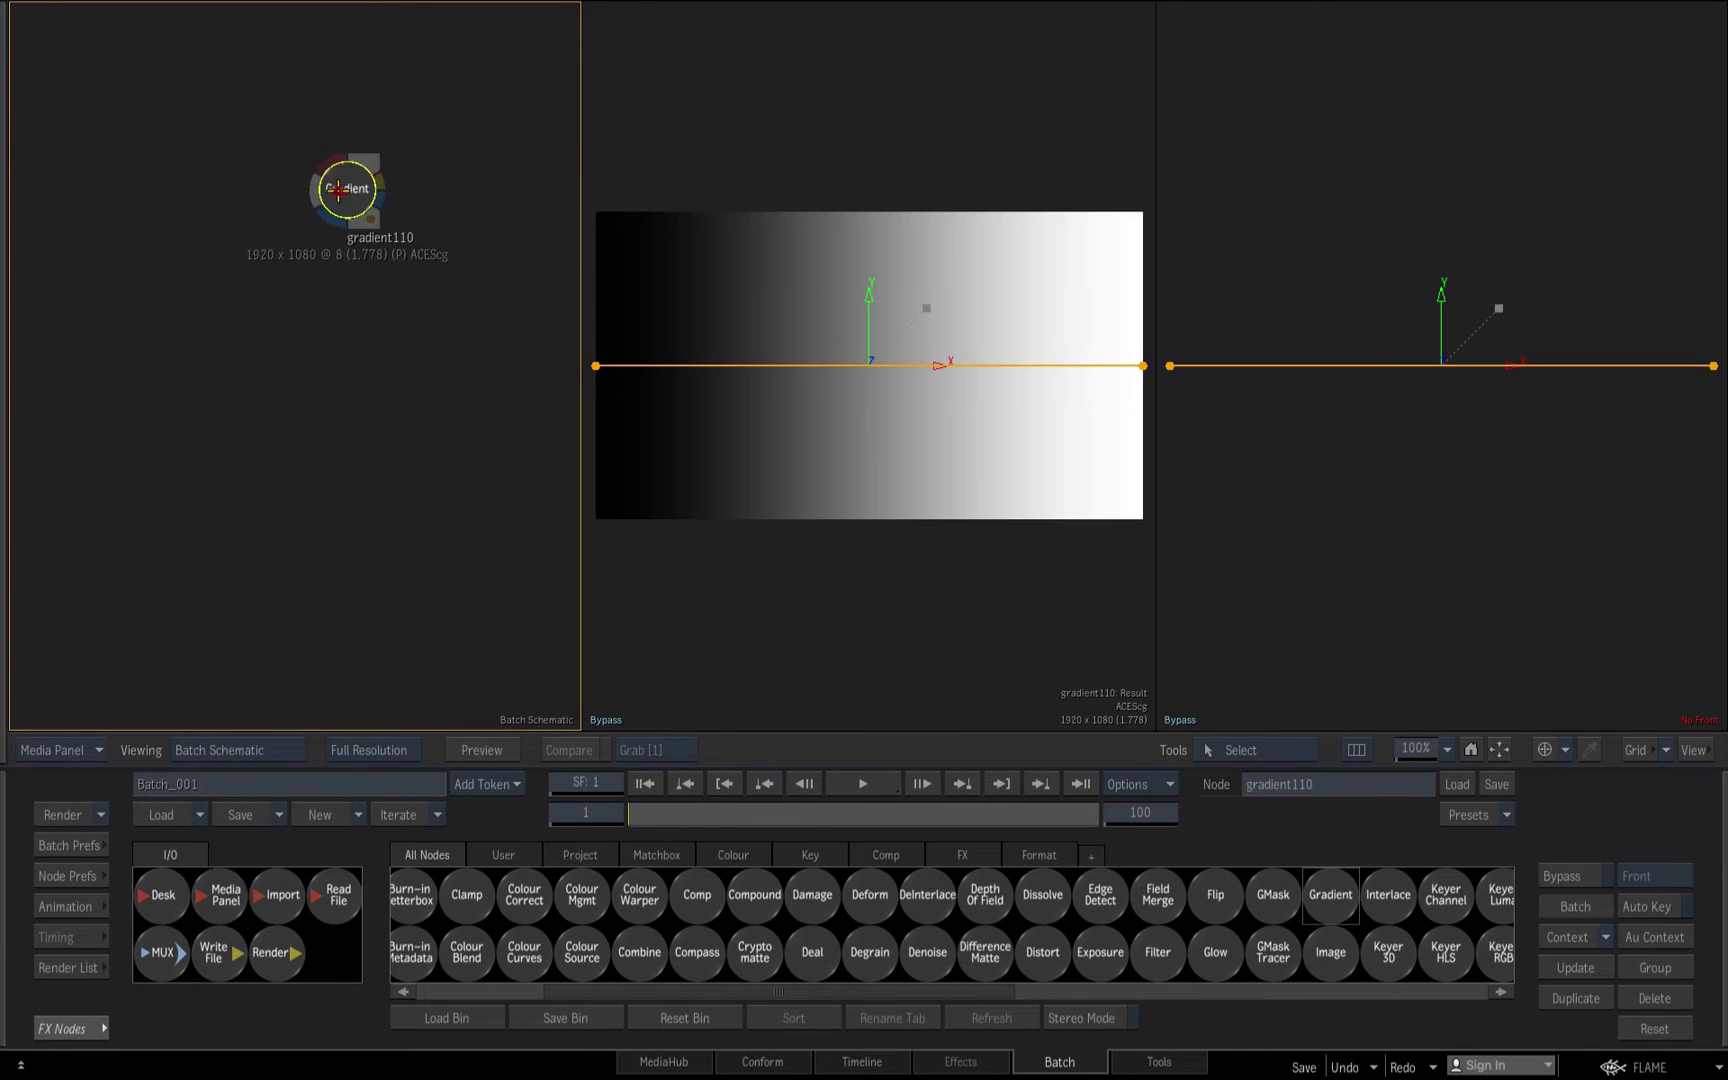
Add a Gradient node with a linear colour ramp to the batch schematic and plot its pixel values in the third viewport
drag(345, 188, 205, 361)
click(1574, 609)
click(1544, 750)
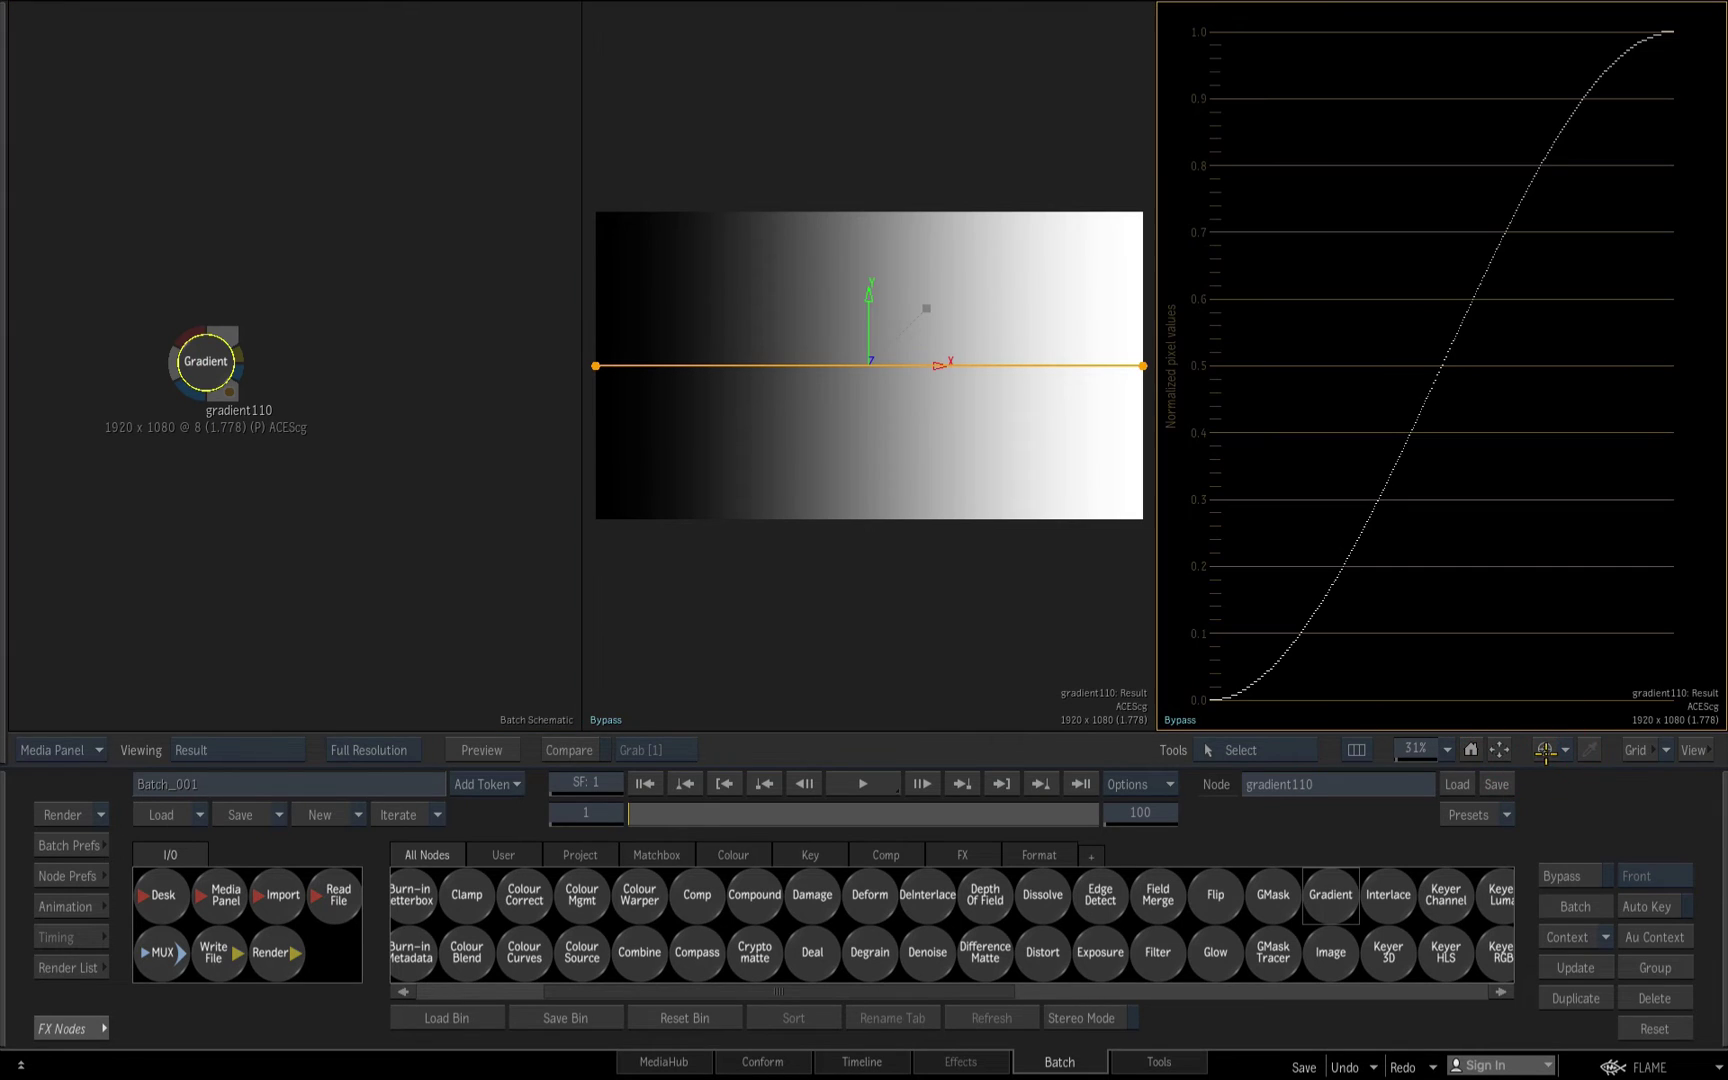
double_click(229, 436)
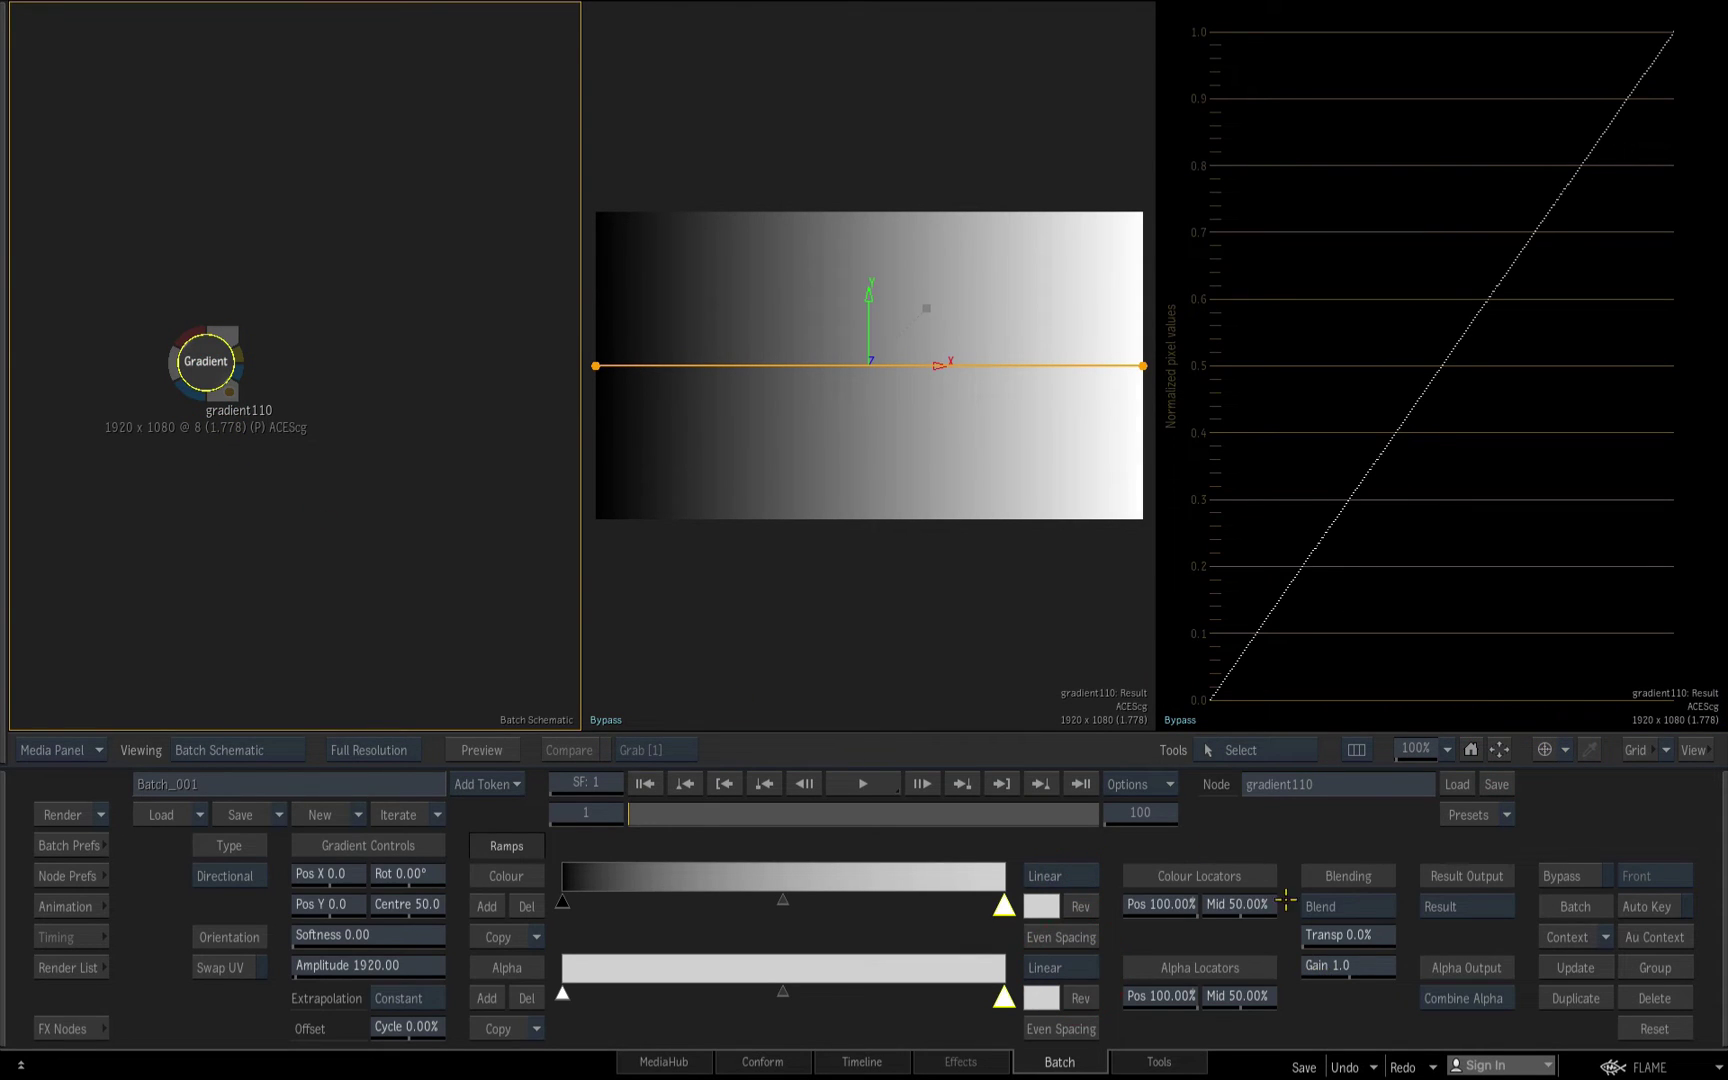
Feed the gradient into a new Colour Correct node and grade the shadows darker with red raised above green and blue
click(72, 1029)
double_click(528, 896)
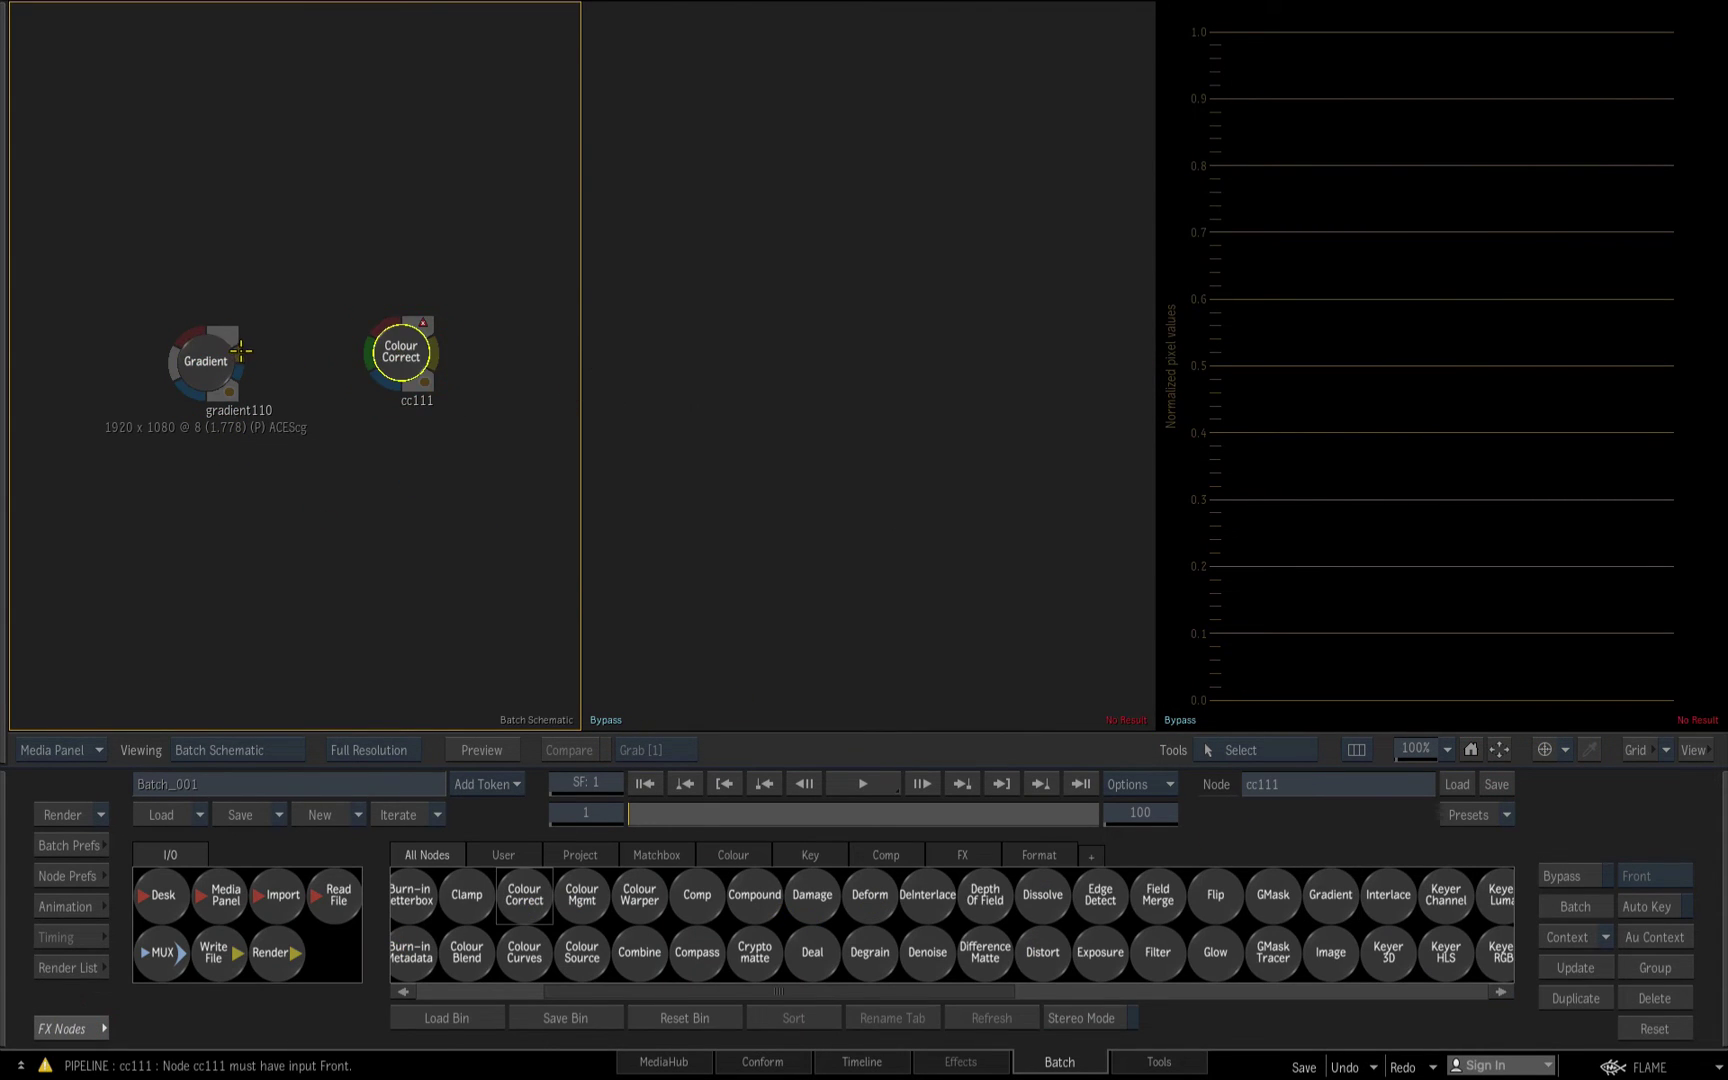
drag(705, 882, 612, 890)
drag(759, 874, 795, 890)
Connect a new Colour Mgmt node to the Gradient output and put it in Input Transform mode
click(62, 1028)
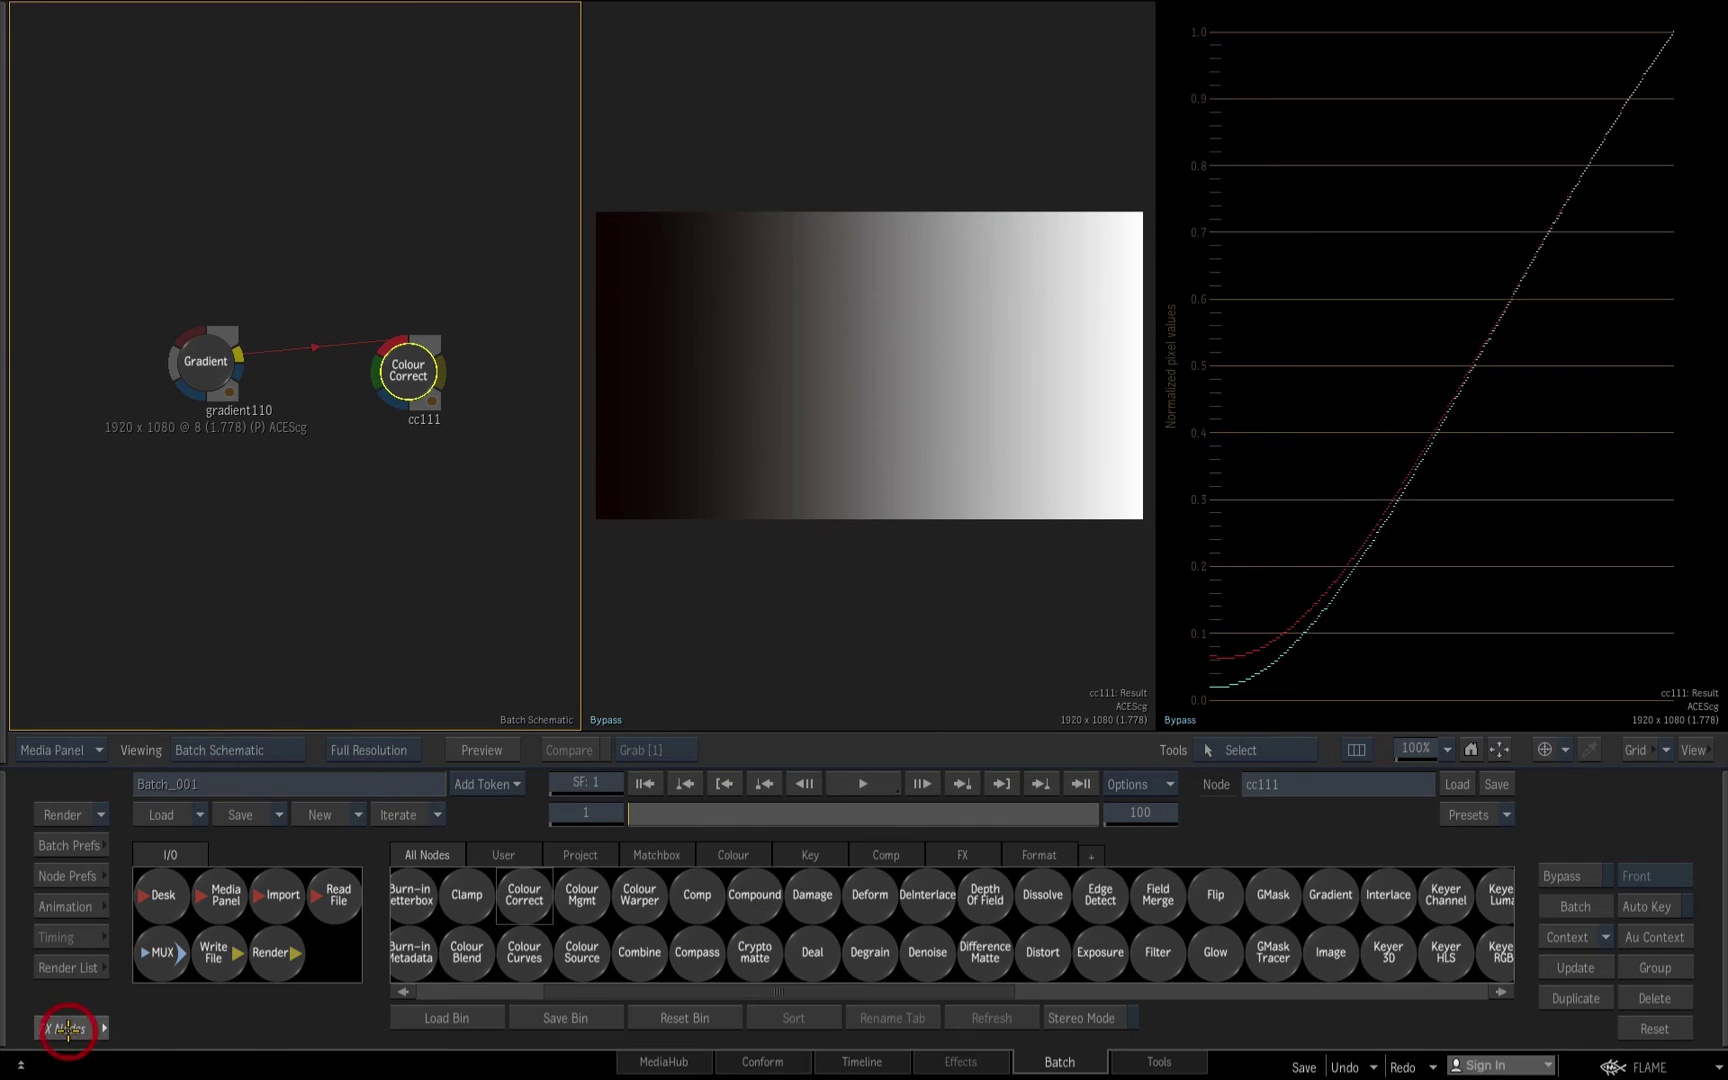
drag(582, 894, 226, 362)
click(58, 1024)
click(263, 906)
click(268, 868)
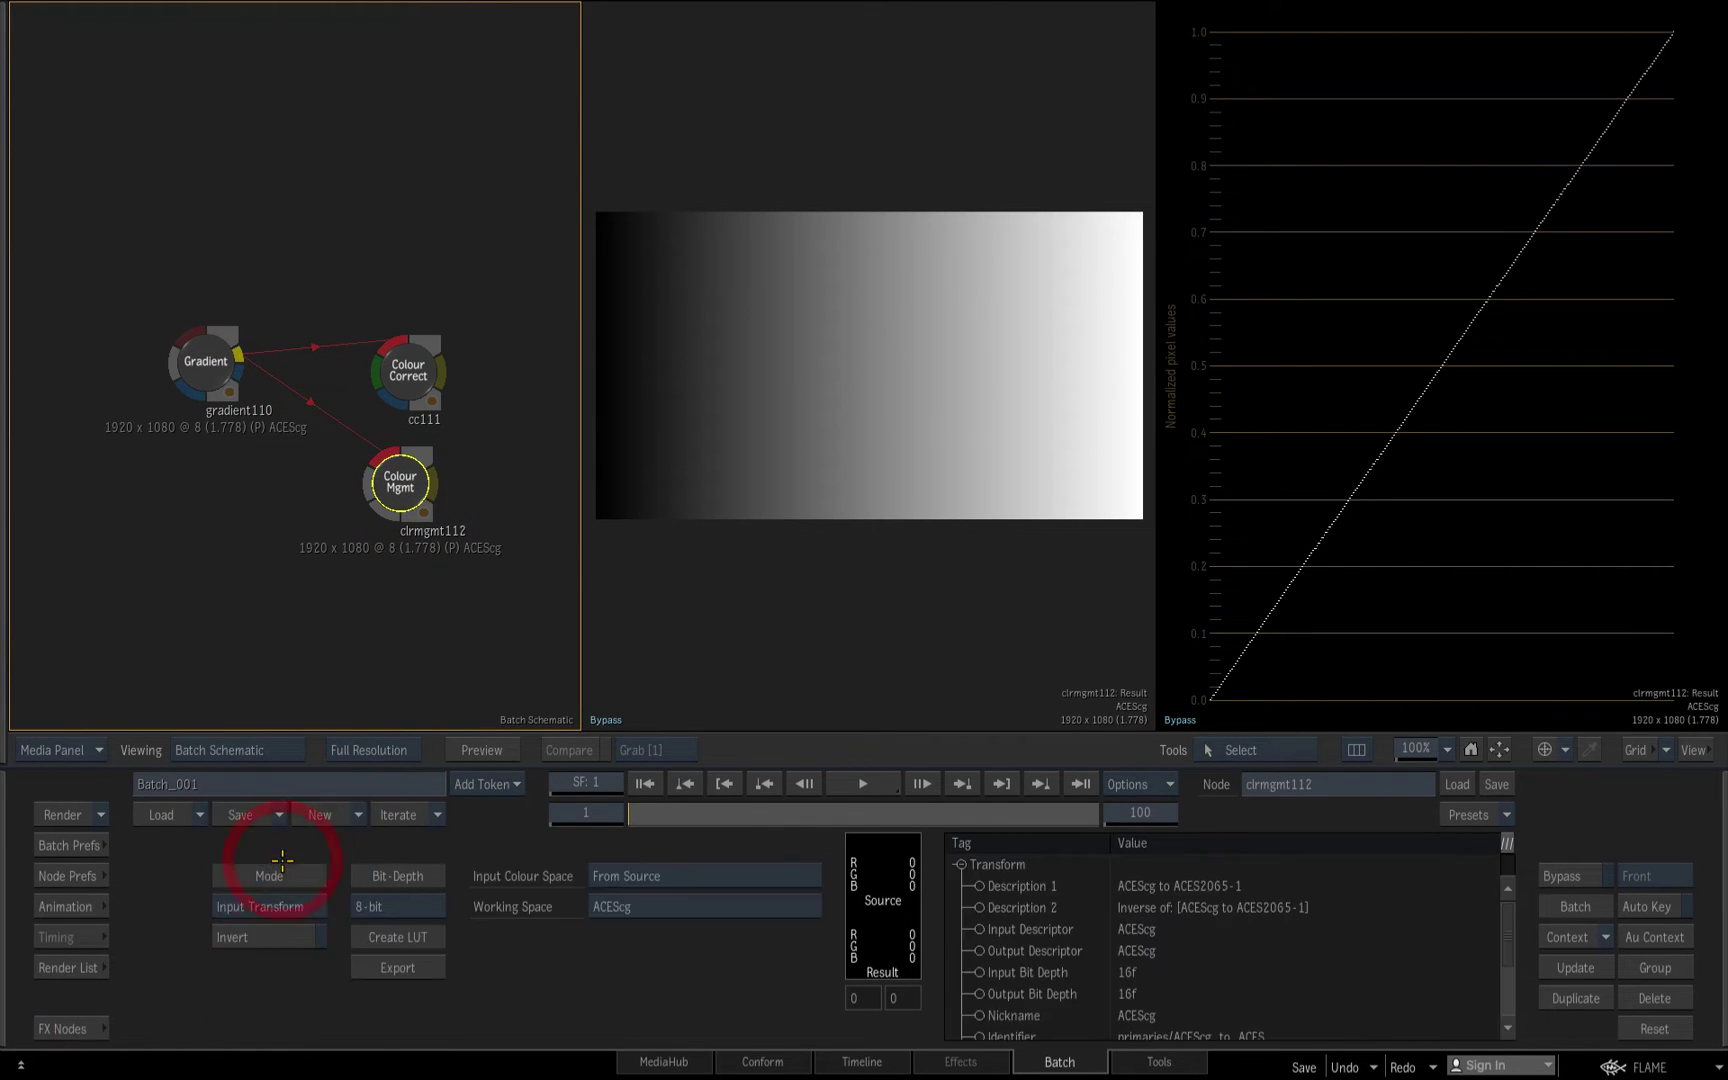
Set the Colour Mgmt node's working space to ACEScct, keeping the input colour space From Source
click(644, 880)
mouse_move(675, 987)
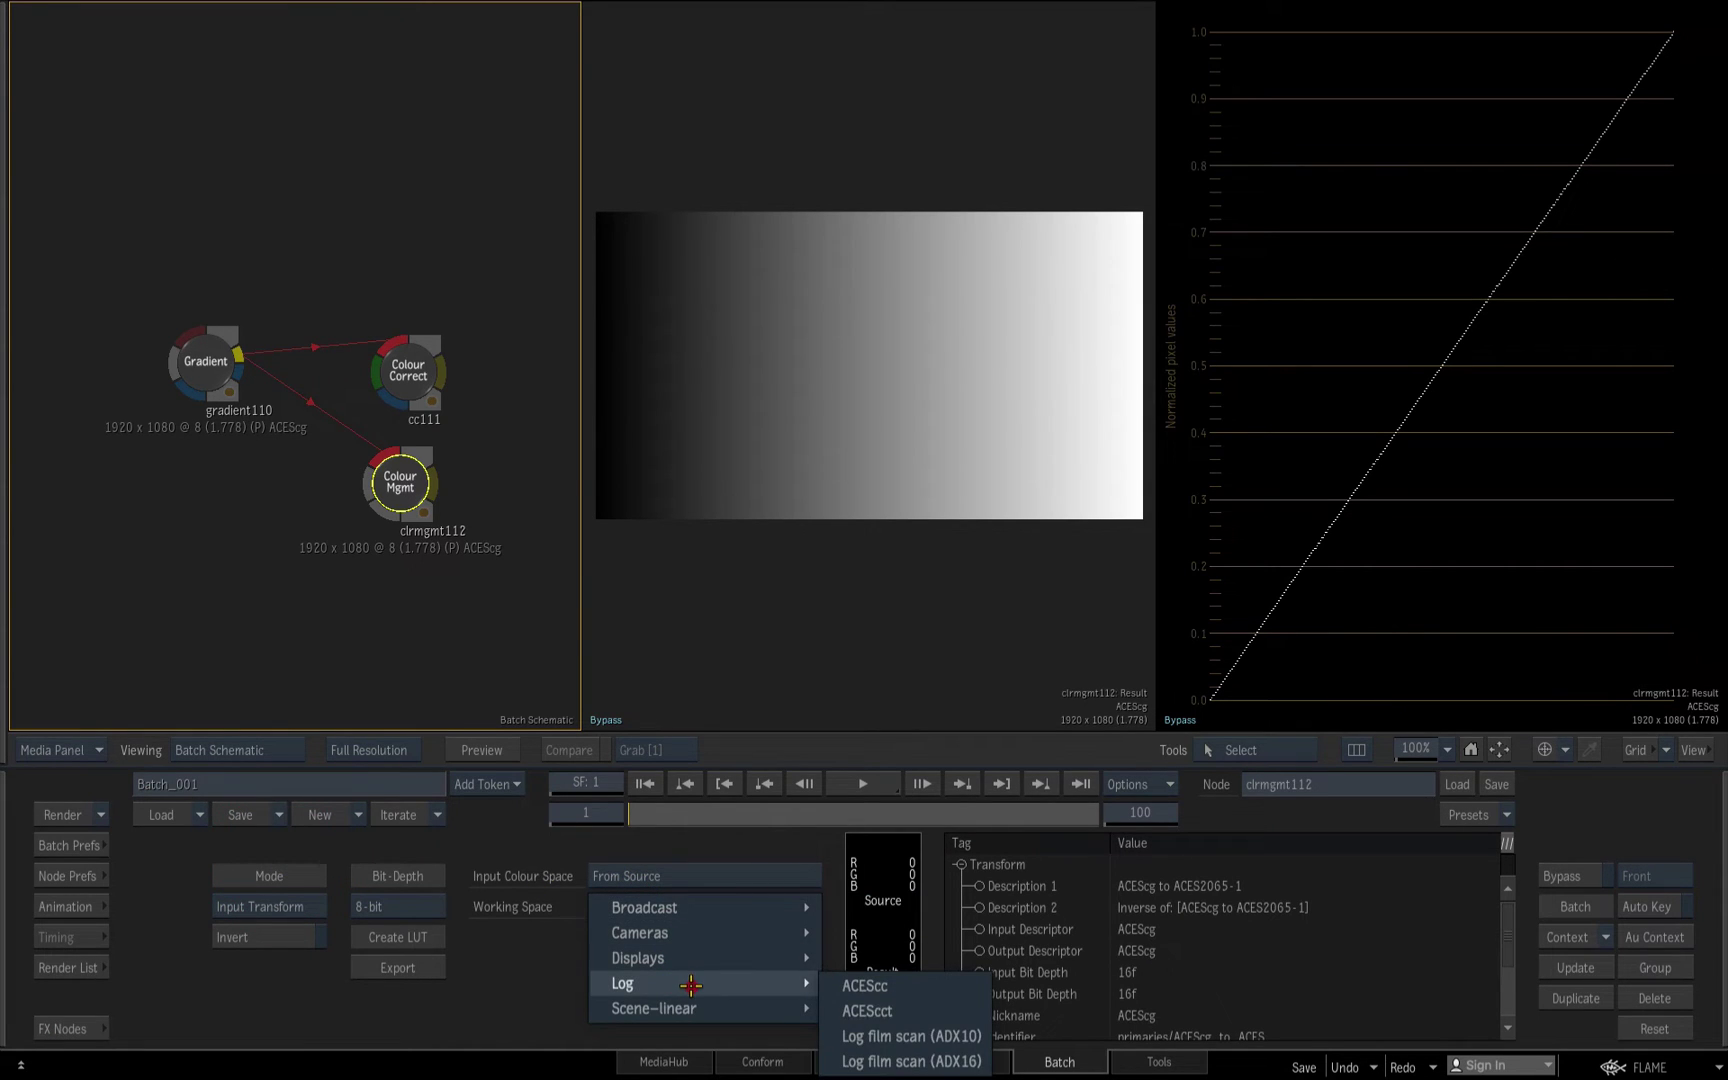
click(867, 1011)
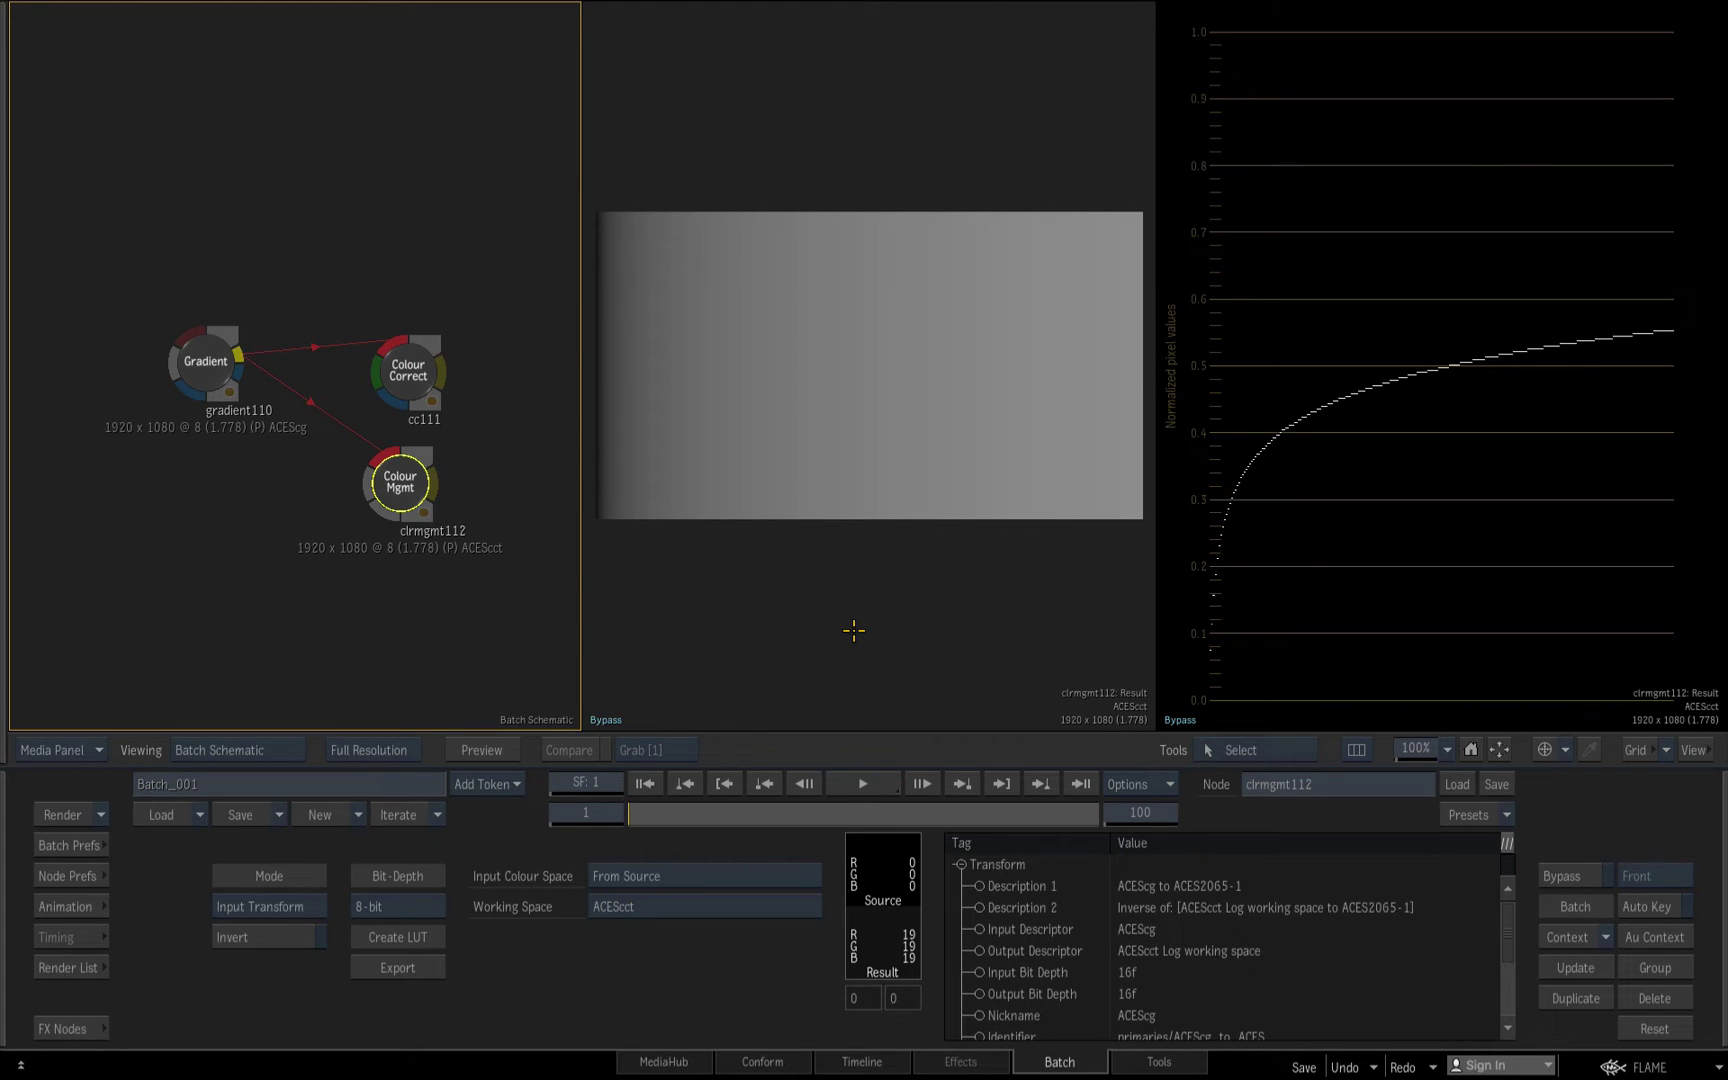
Connect a copy of the Colour Mgmt node to the Gradient output and set it to 3D LUT mode
key(ctrl+c)
drag(482, 400, 238, 354)
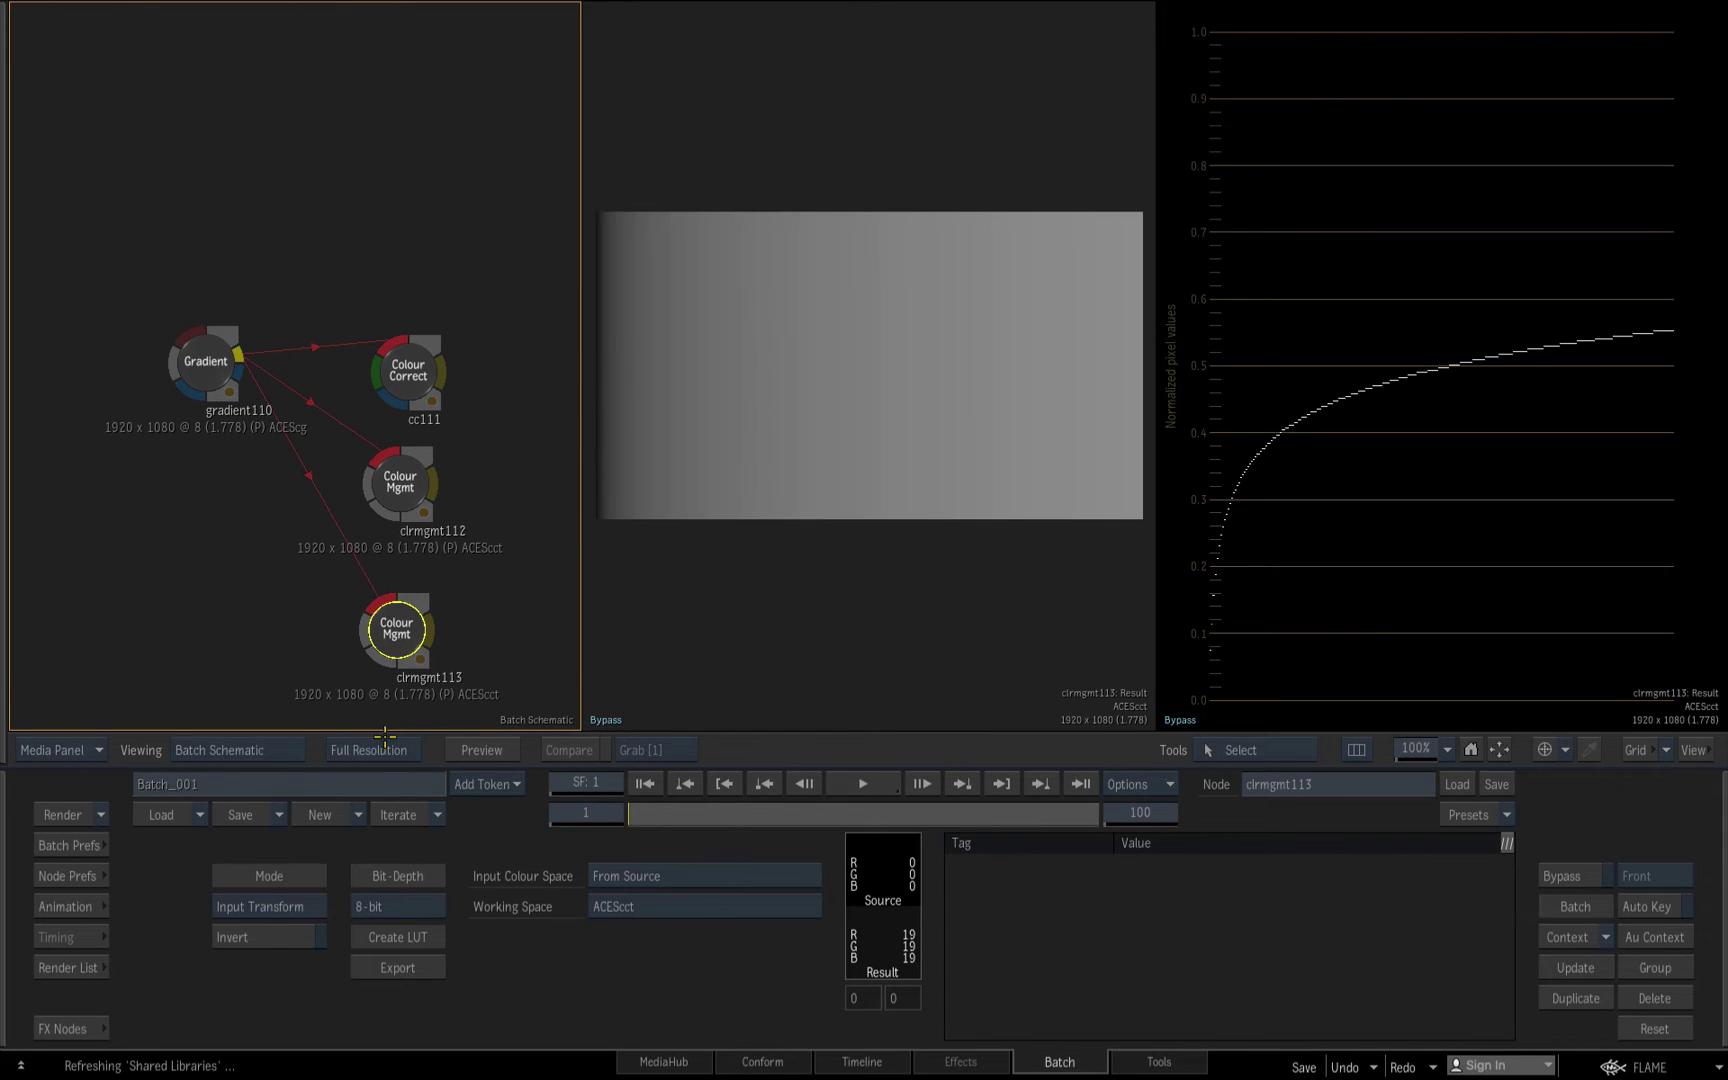
click(262, 906)
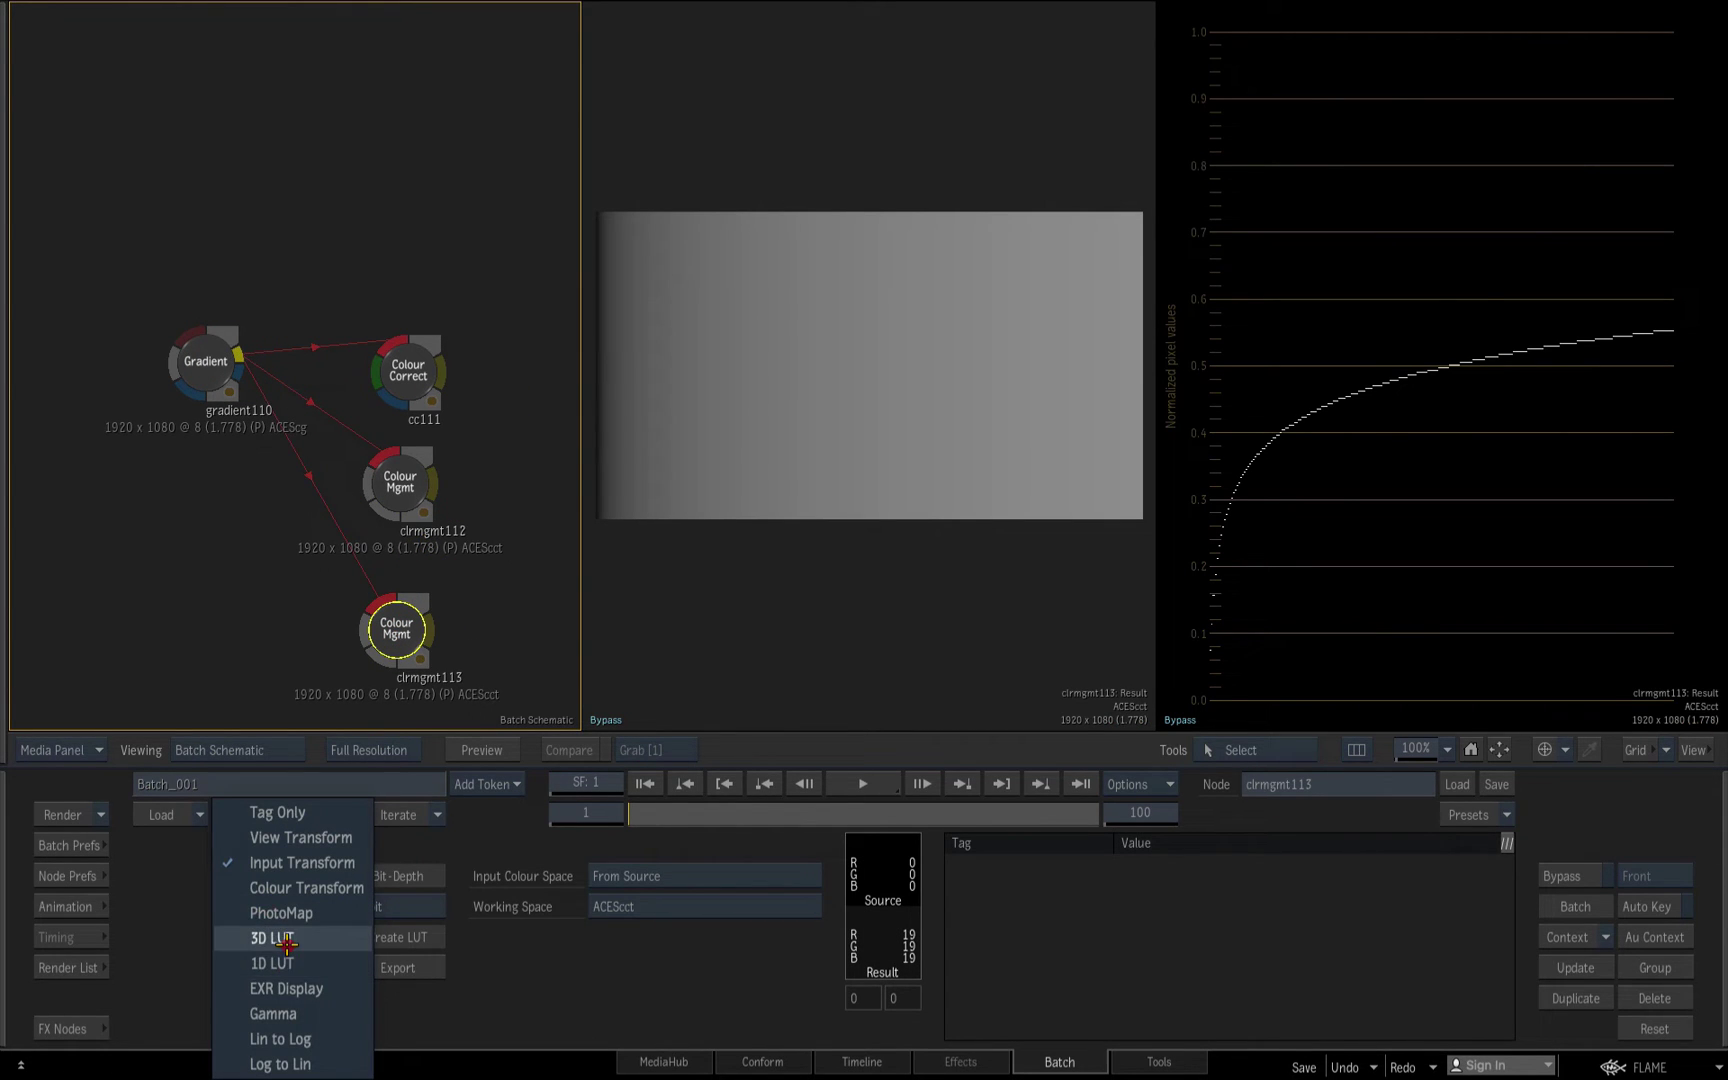
click(286, 941)
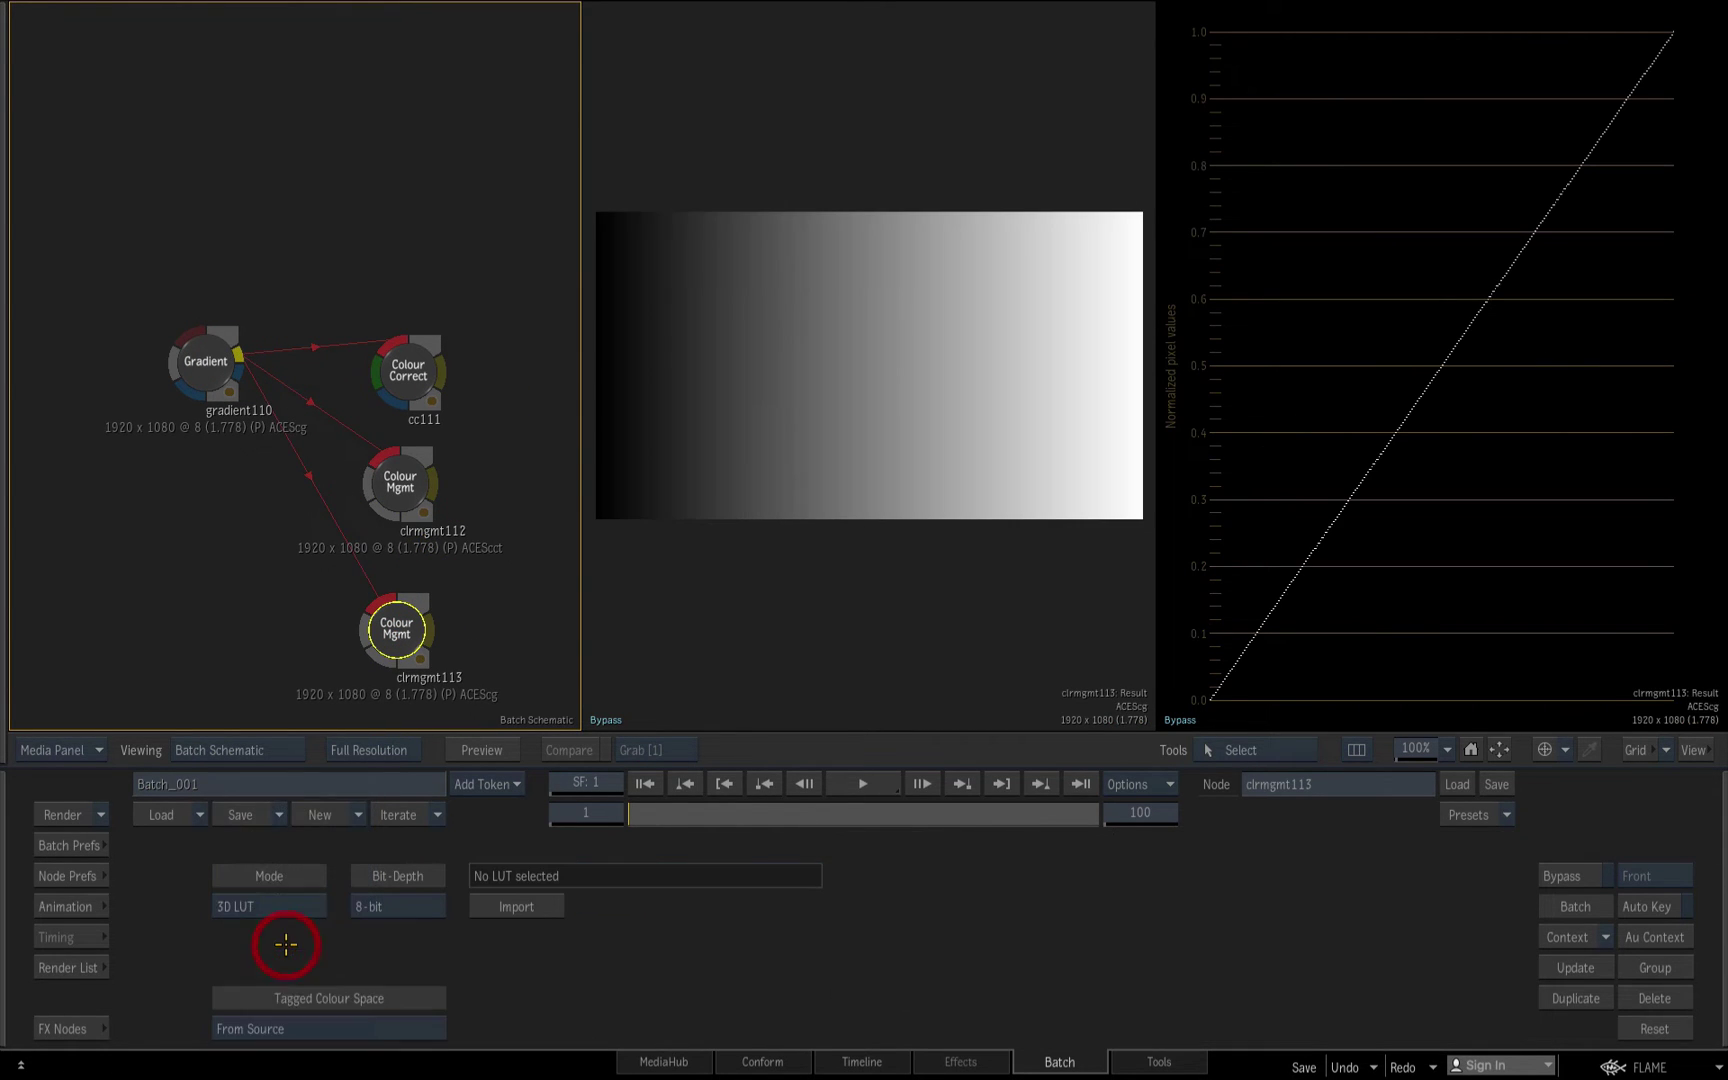
Import LC3DL_Kodak2393_Eizo_240W.3dl into the copied Colour Mgmt node and compare its curve with the Colour Correct result
click(540, 907)
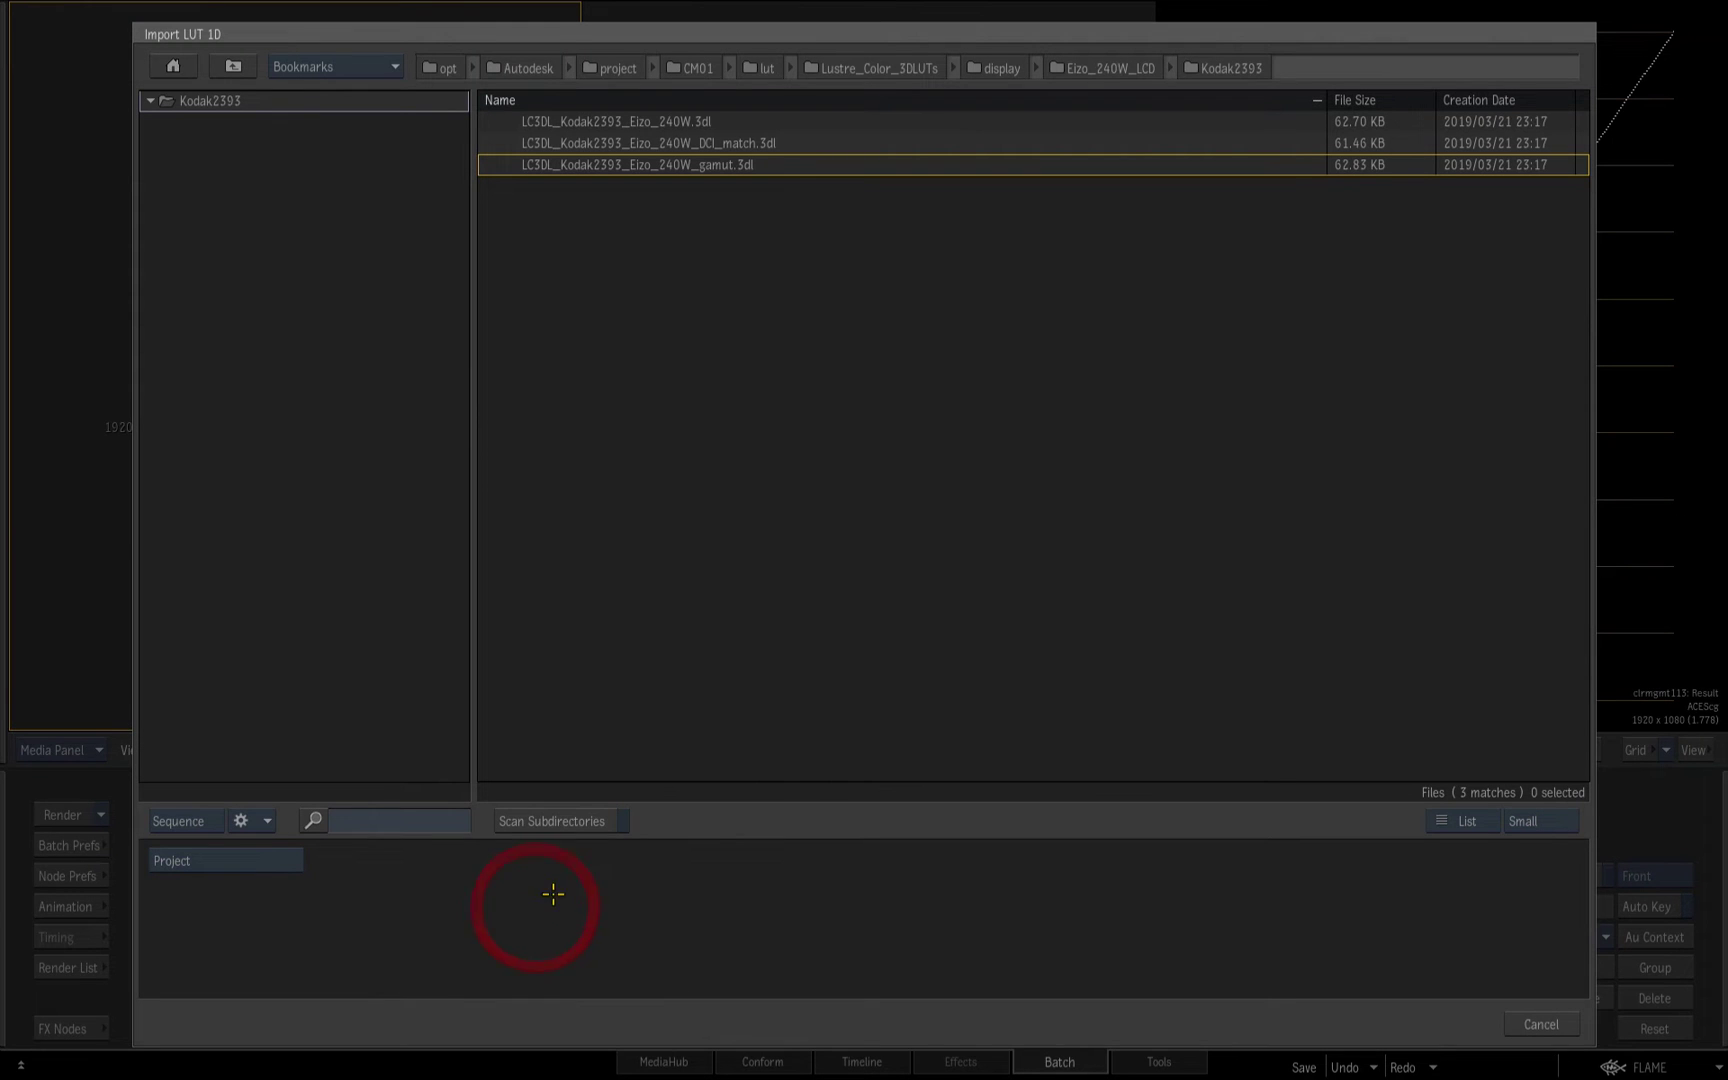
double_click(609, 121)
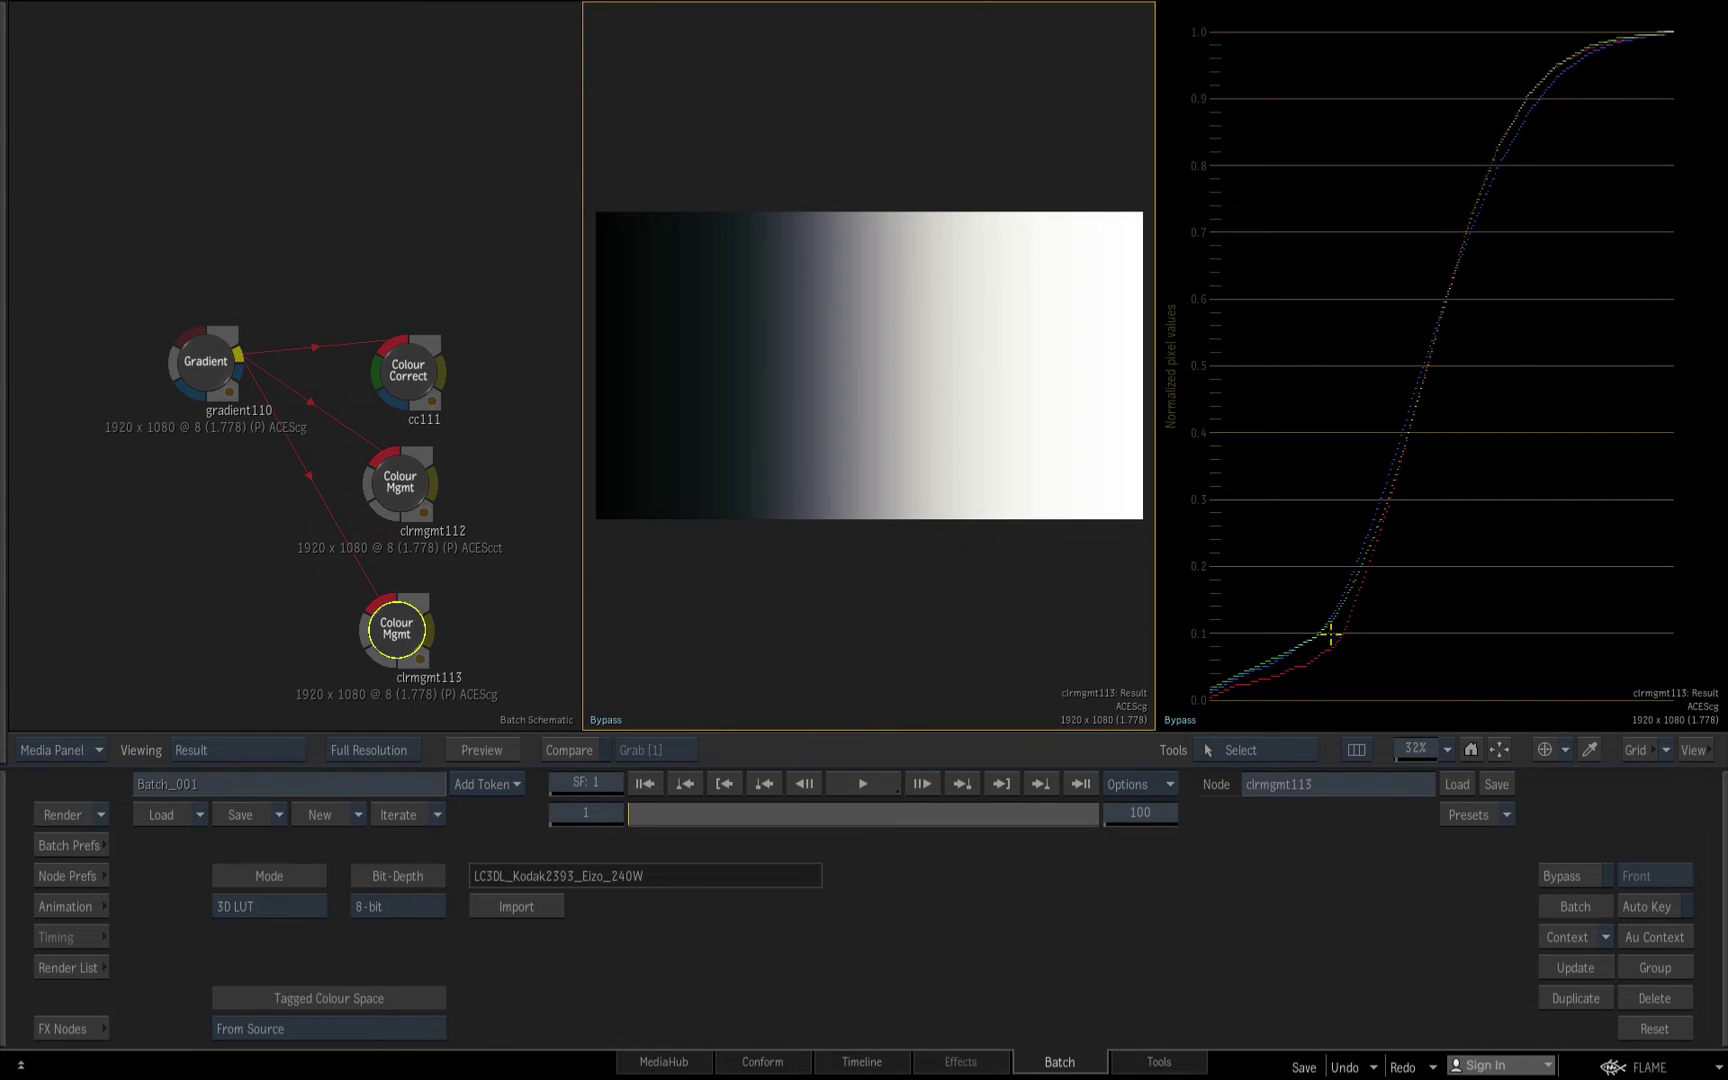
click(395, 487)
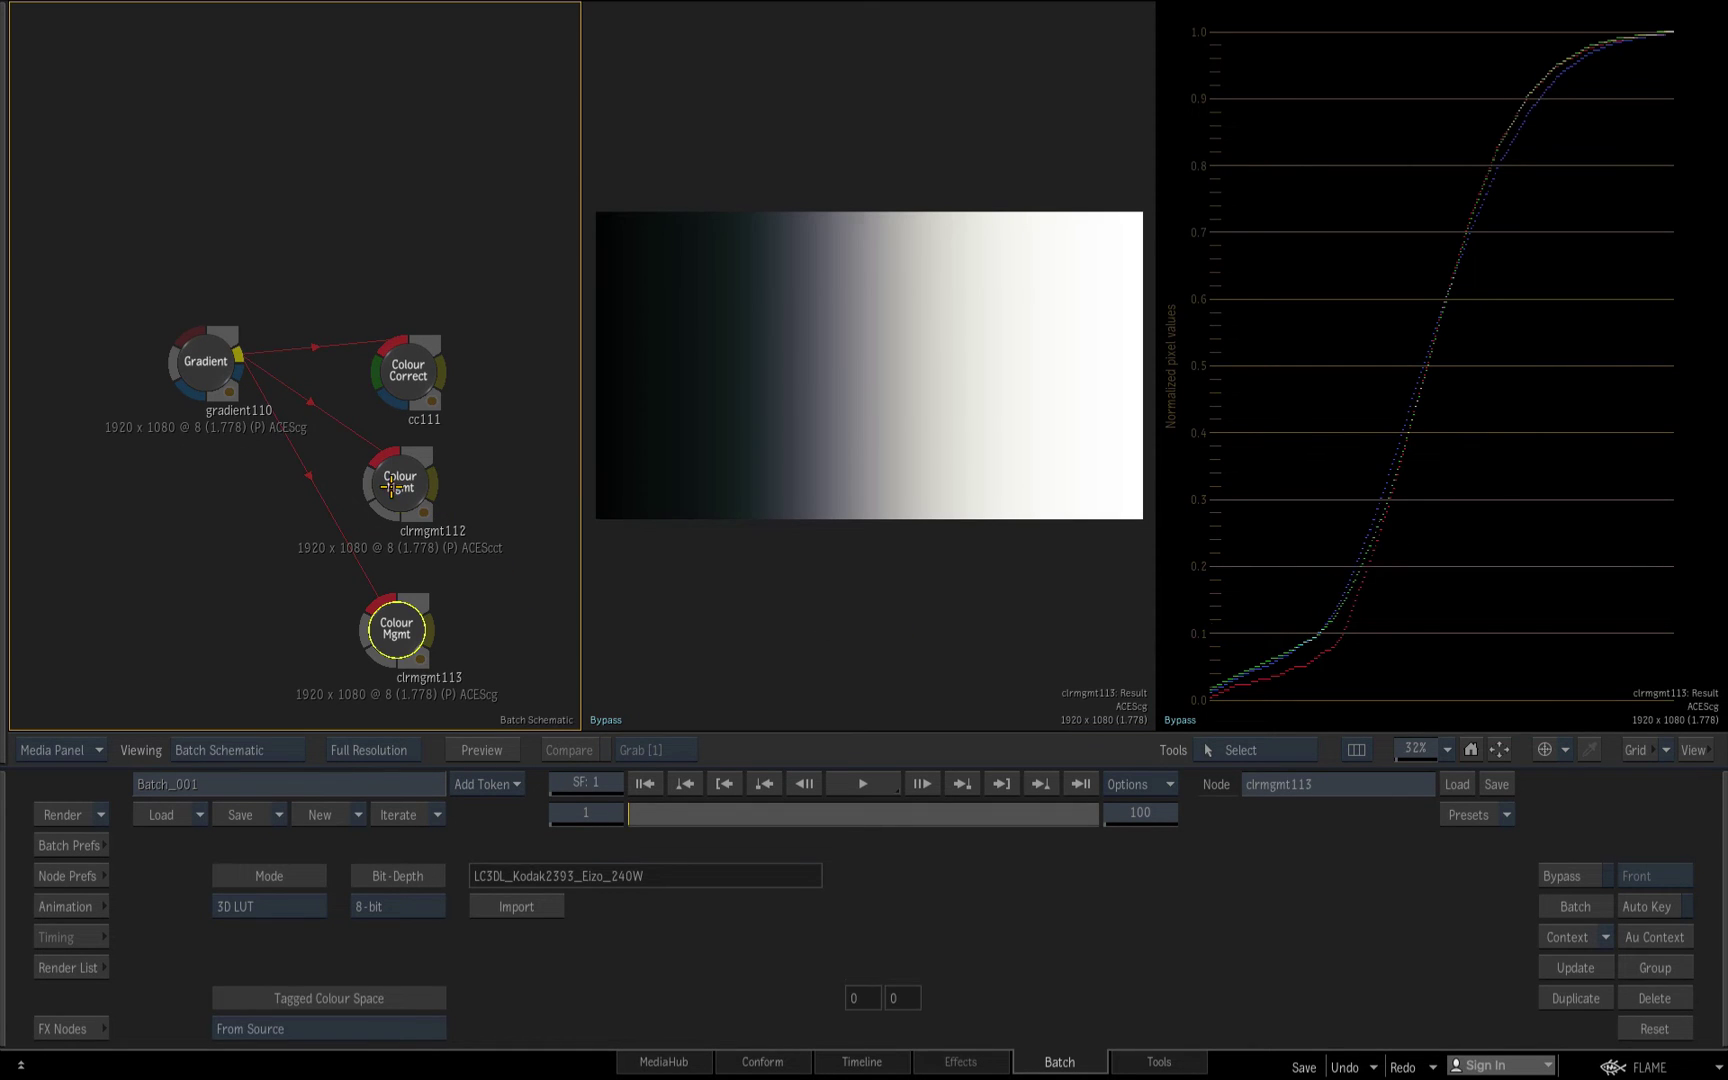
click(390, 358)
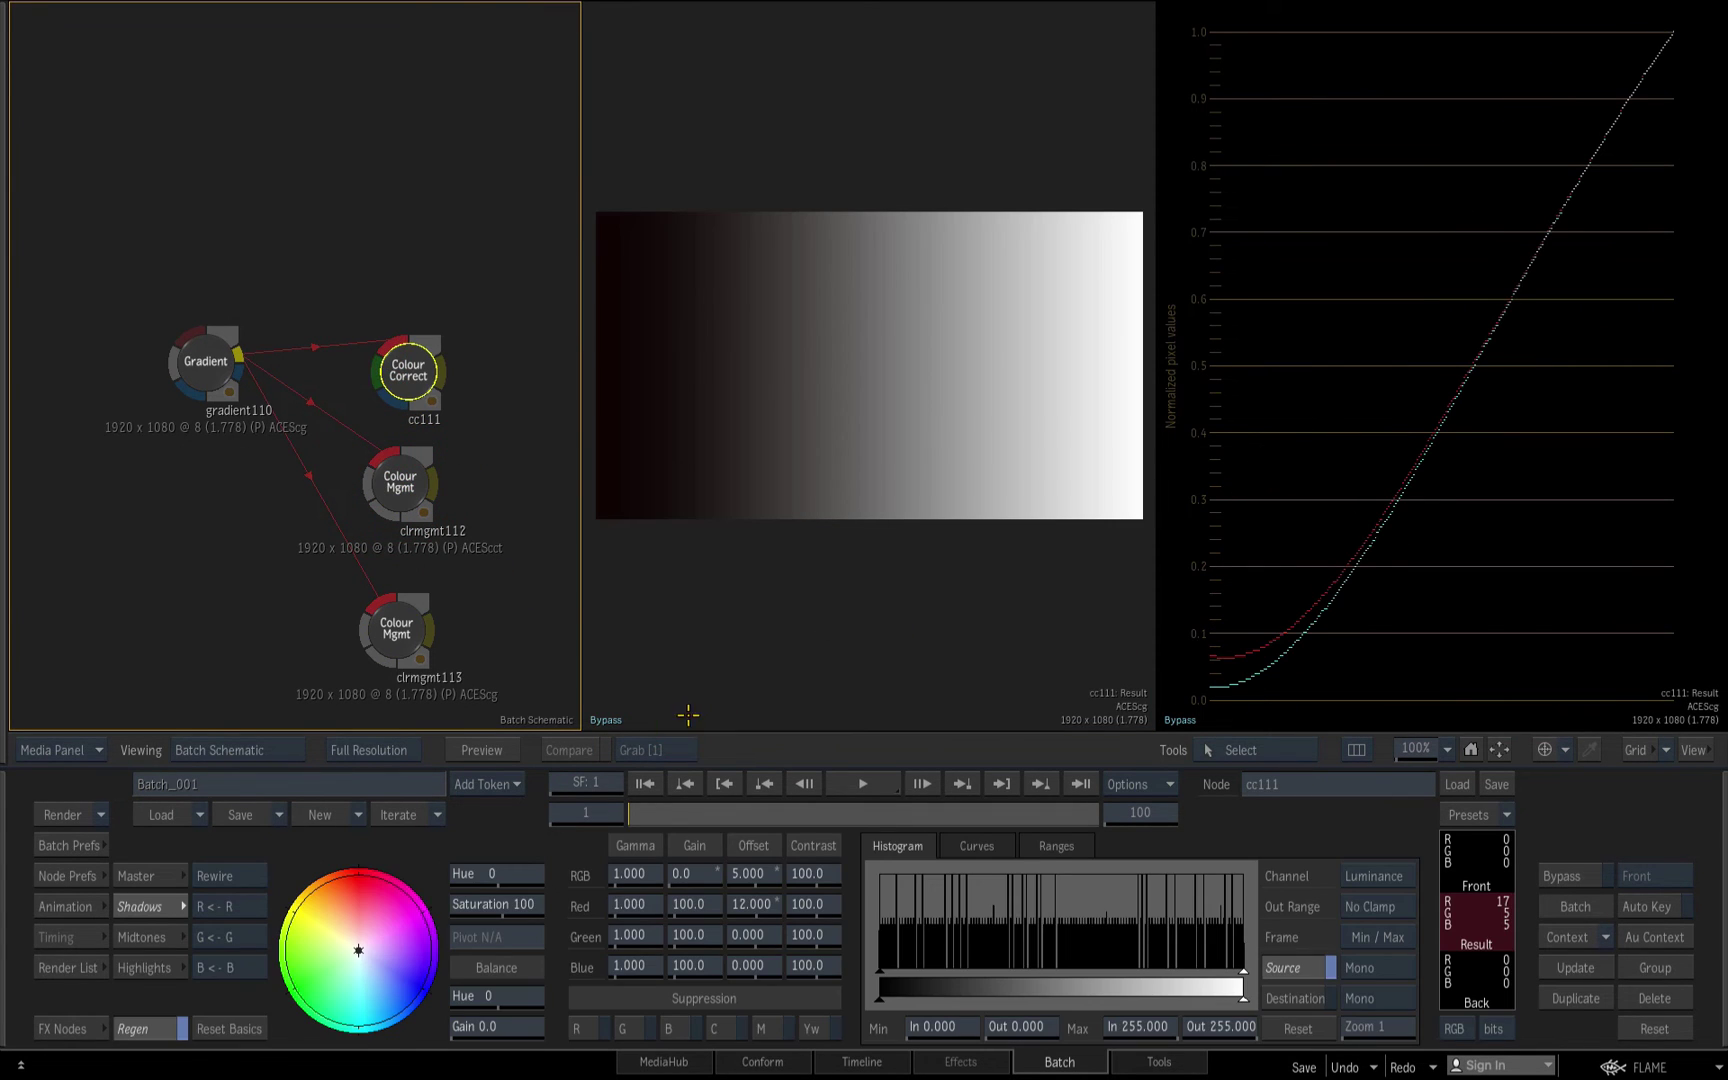
Create a new batch group and show the media panel beside its empty schematic
click(320, 814)
click(1305, 1034)
key(shift+Escape)
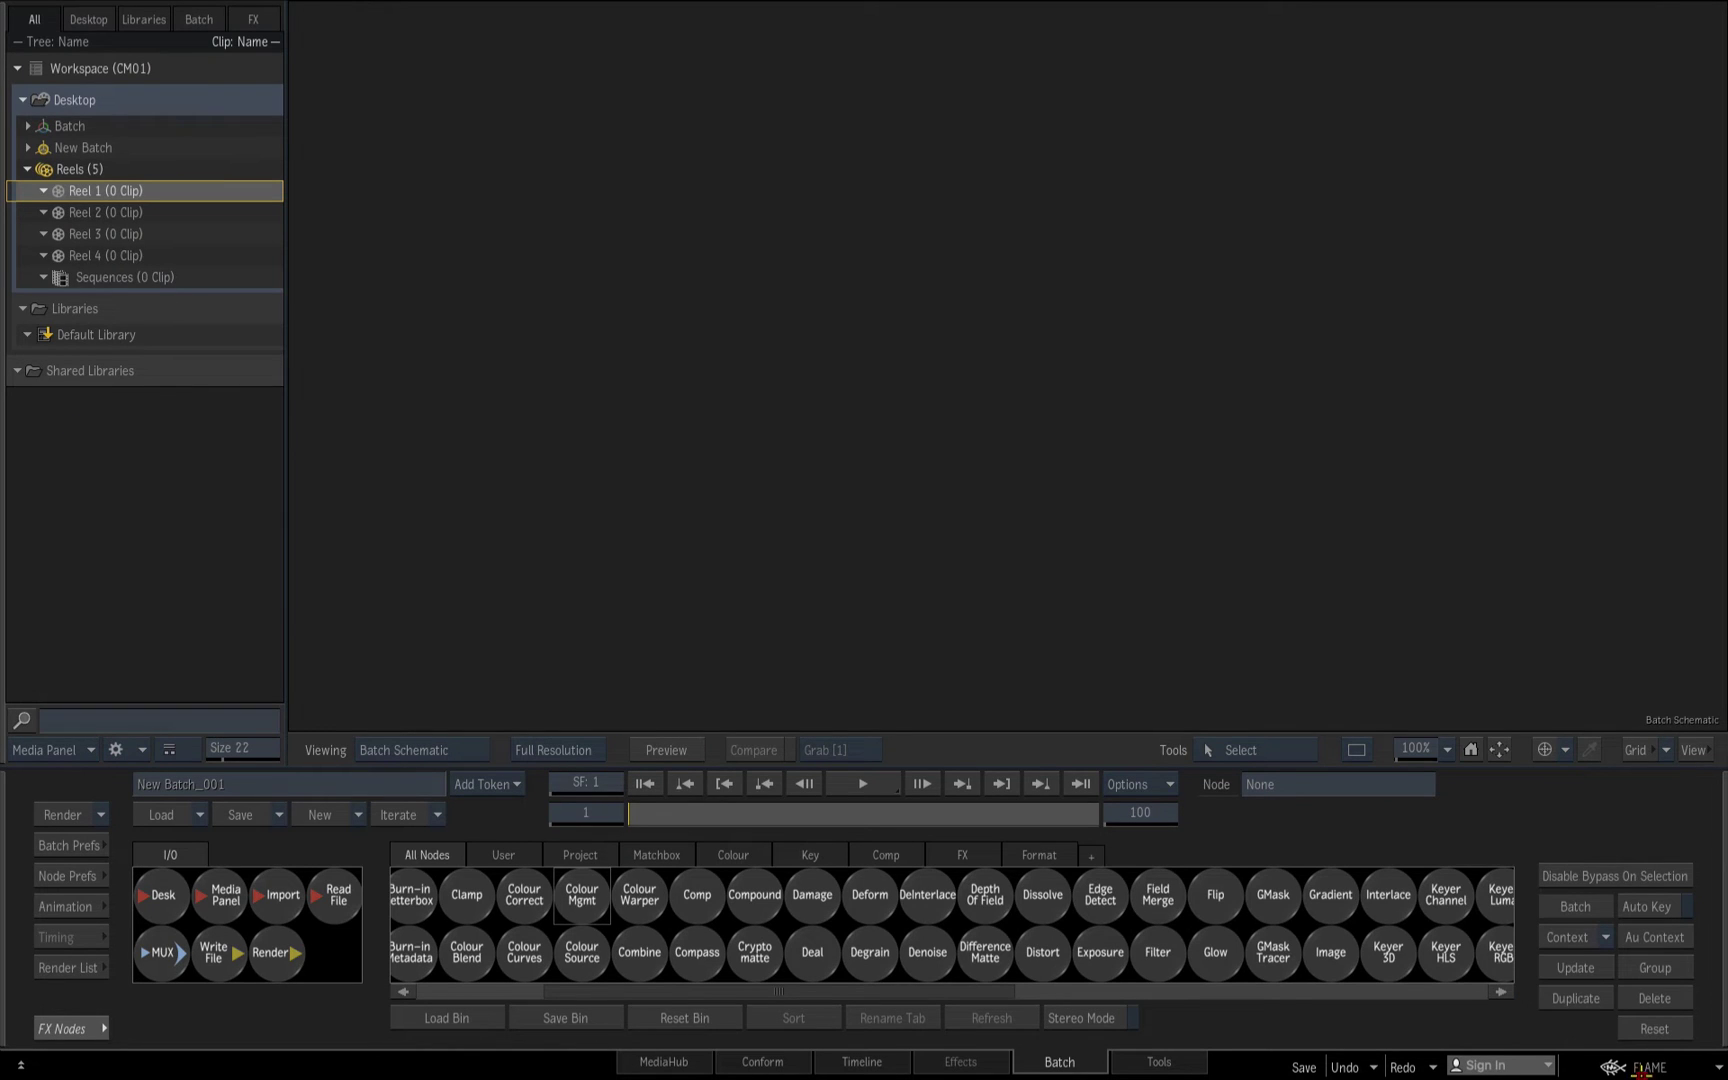
Review the project's working colour space and viewing rules in the Colour Management preferences
click(1643, 1069)
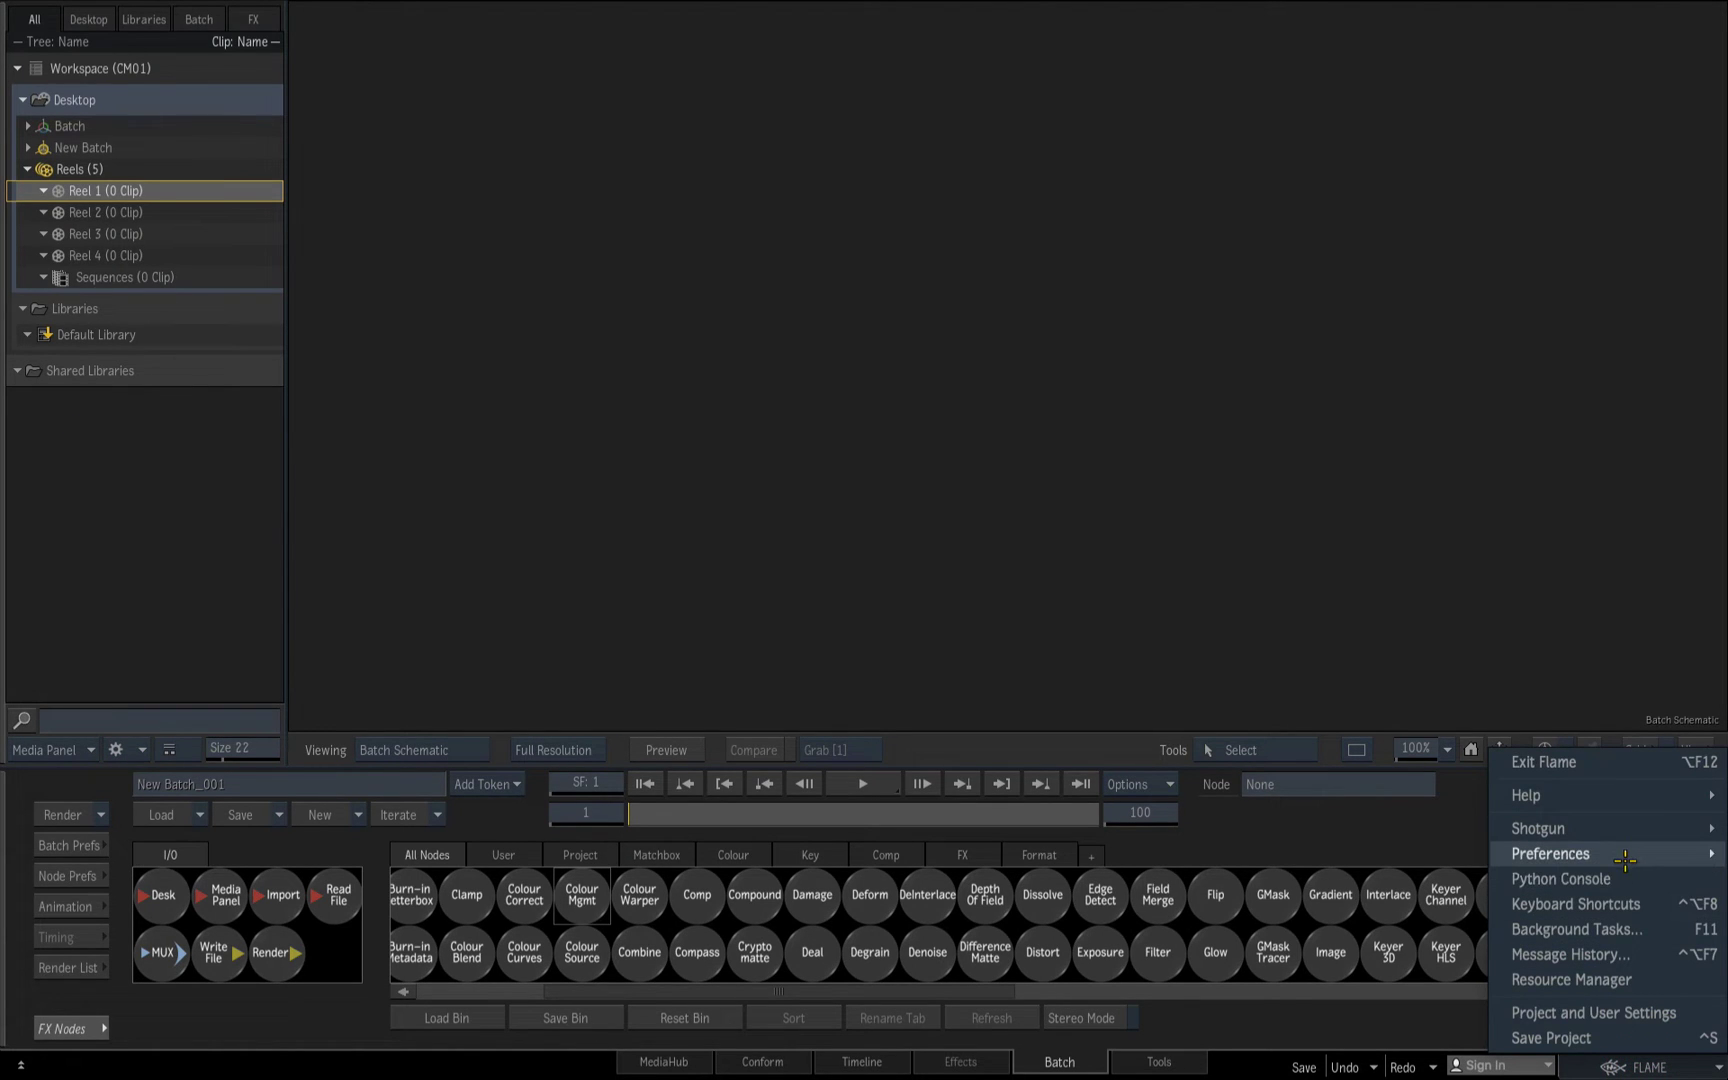
mouse_move(1624, 860)
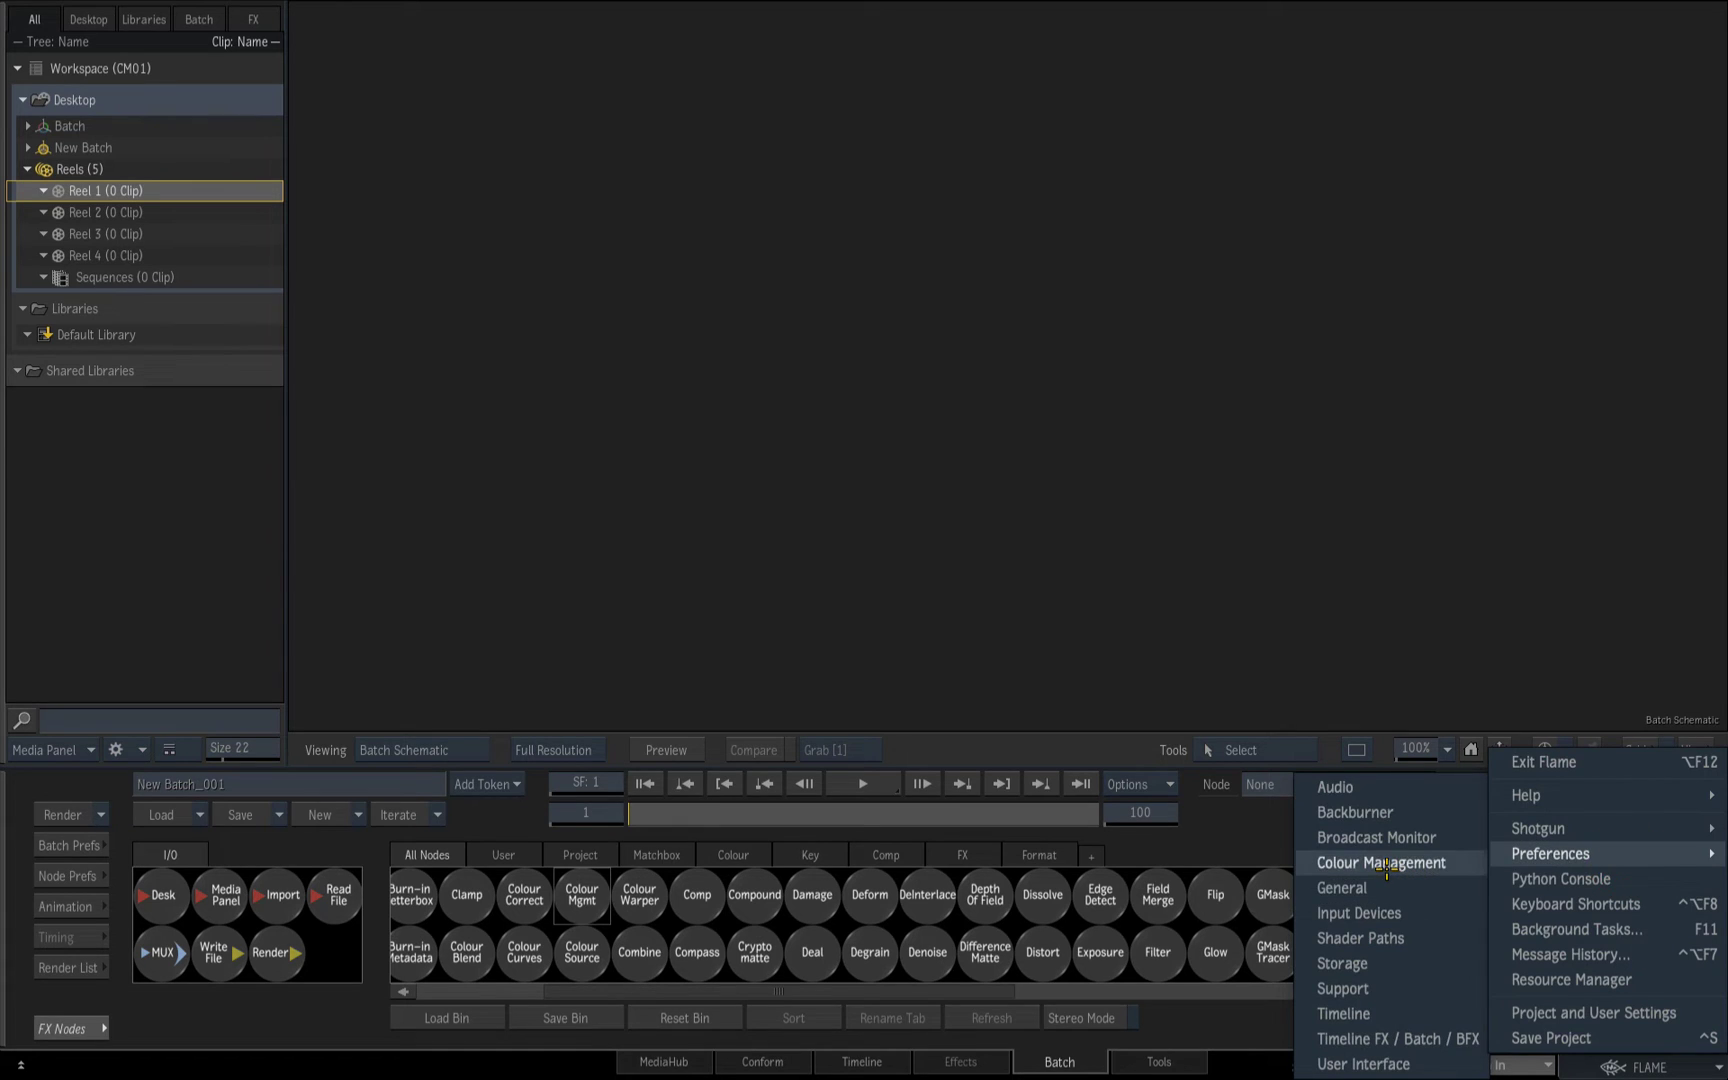
click(1386, 864)
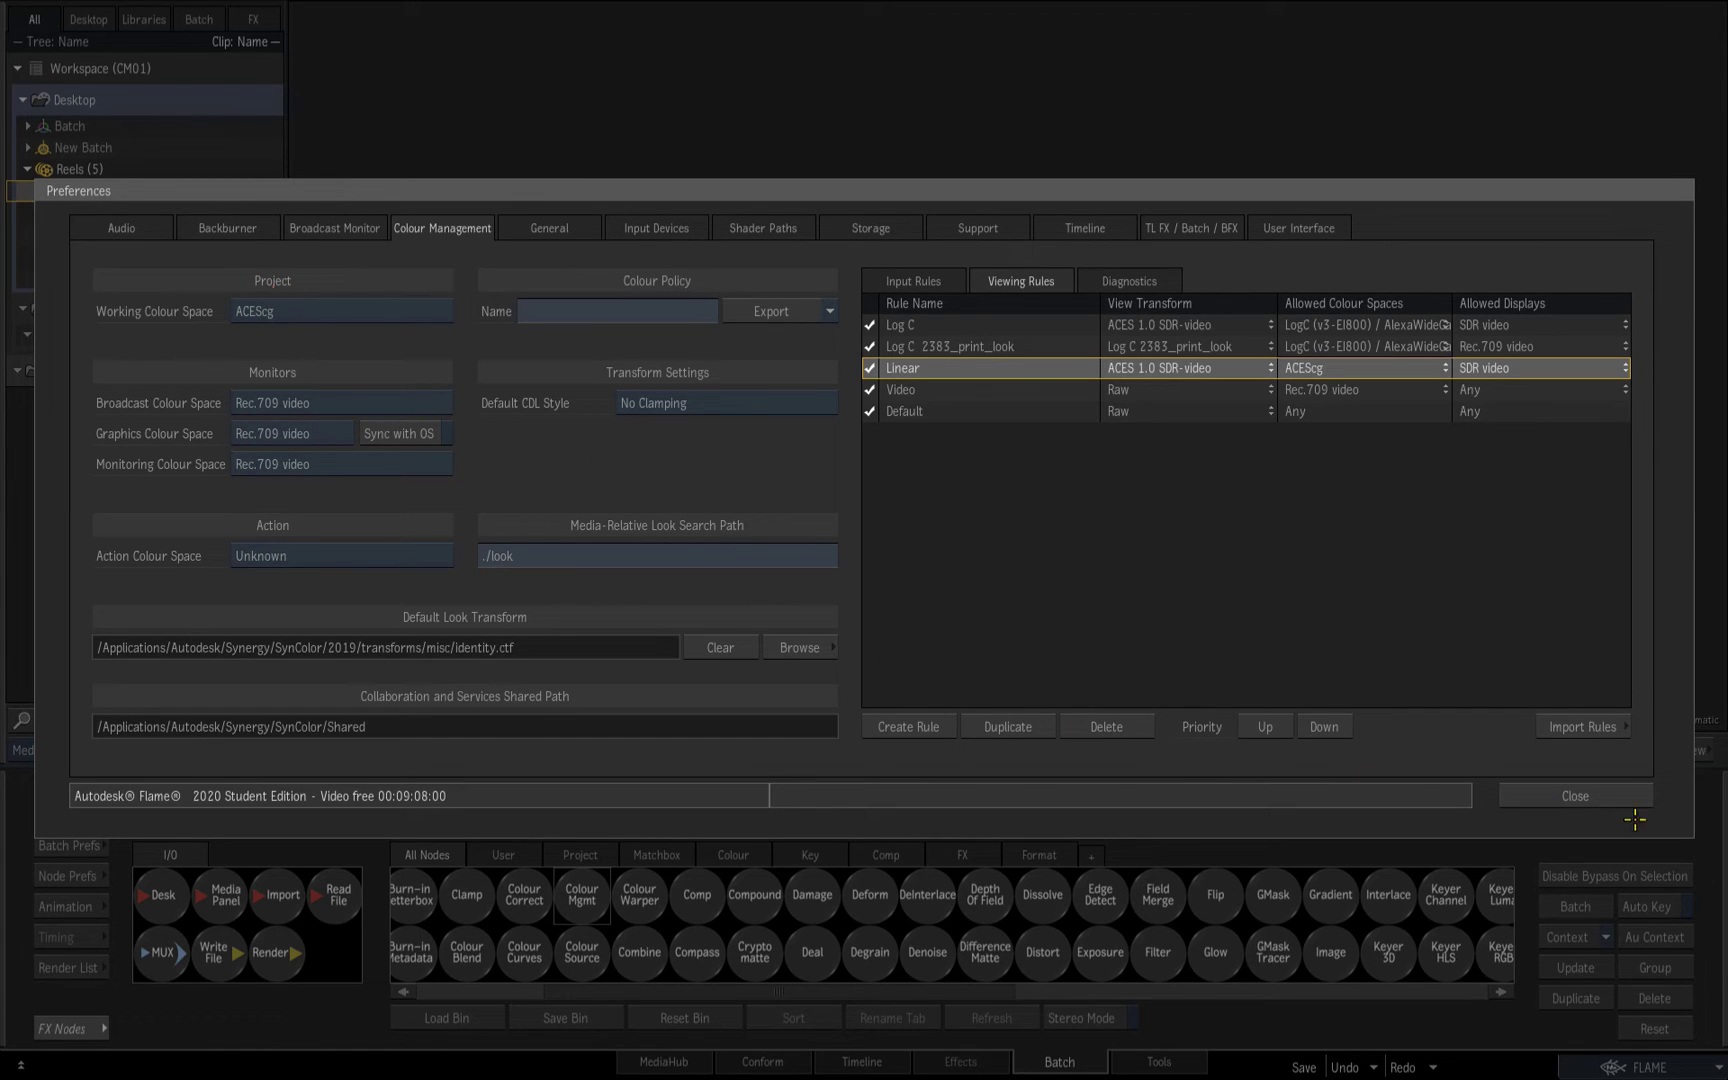
click(1633, 799)
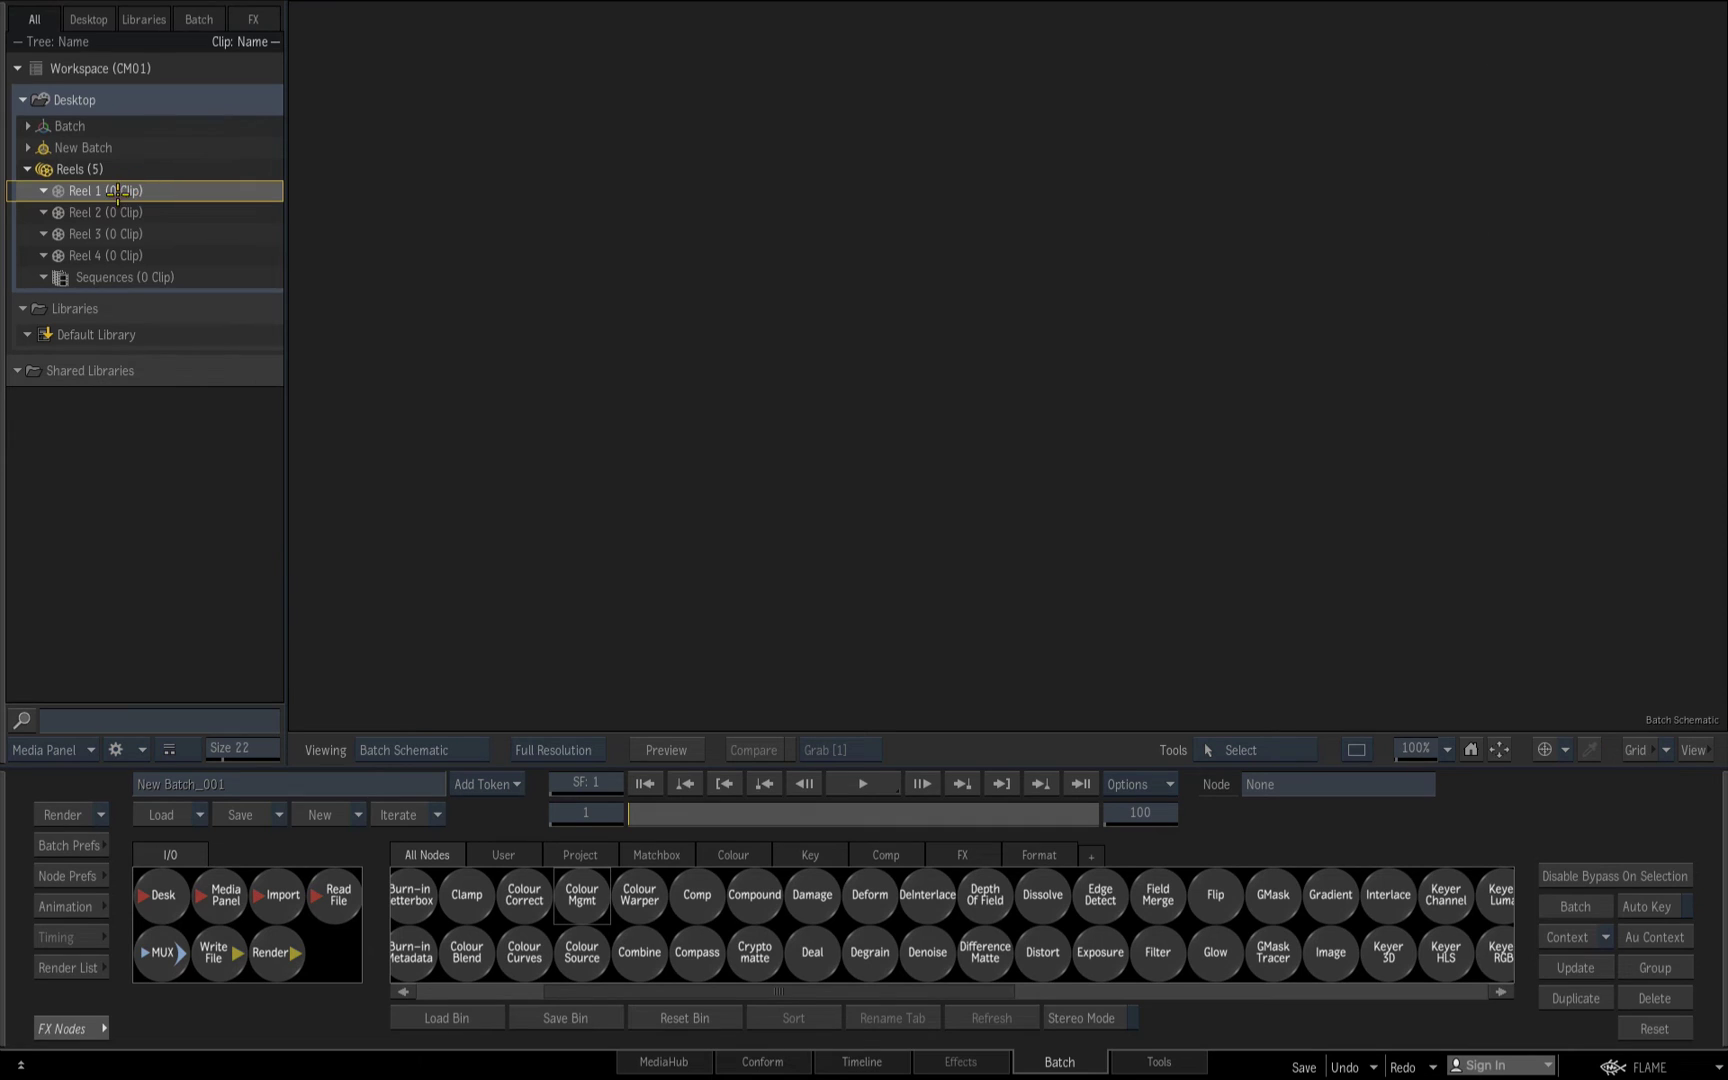
Import the robot OpenEXR clip into Reel 1 as Tag Only, with the tagged colour space From File or Rules
right_click(115, 192)
click(171, 669)
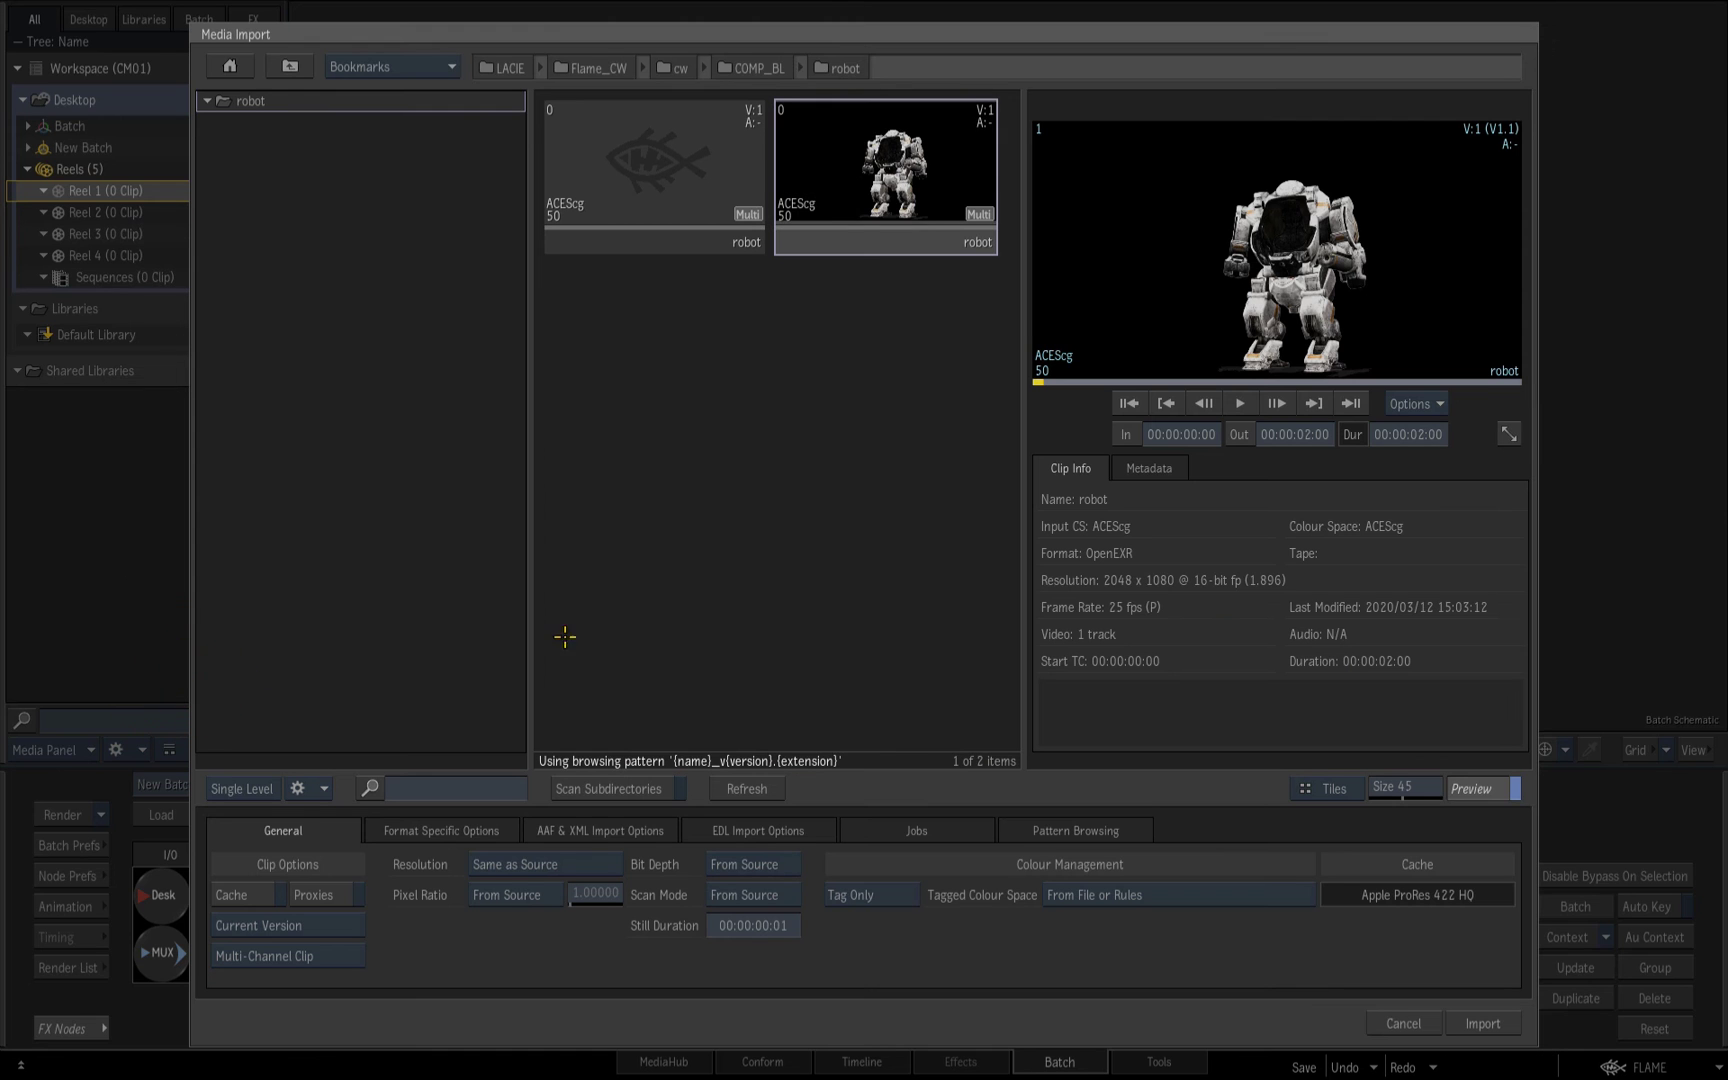
click(908, 184)
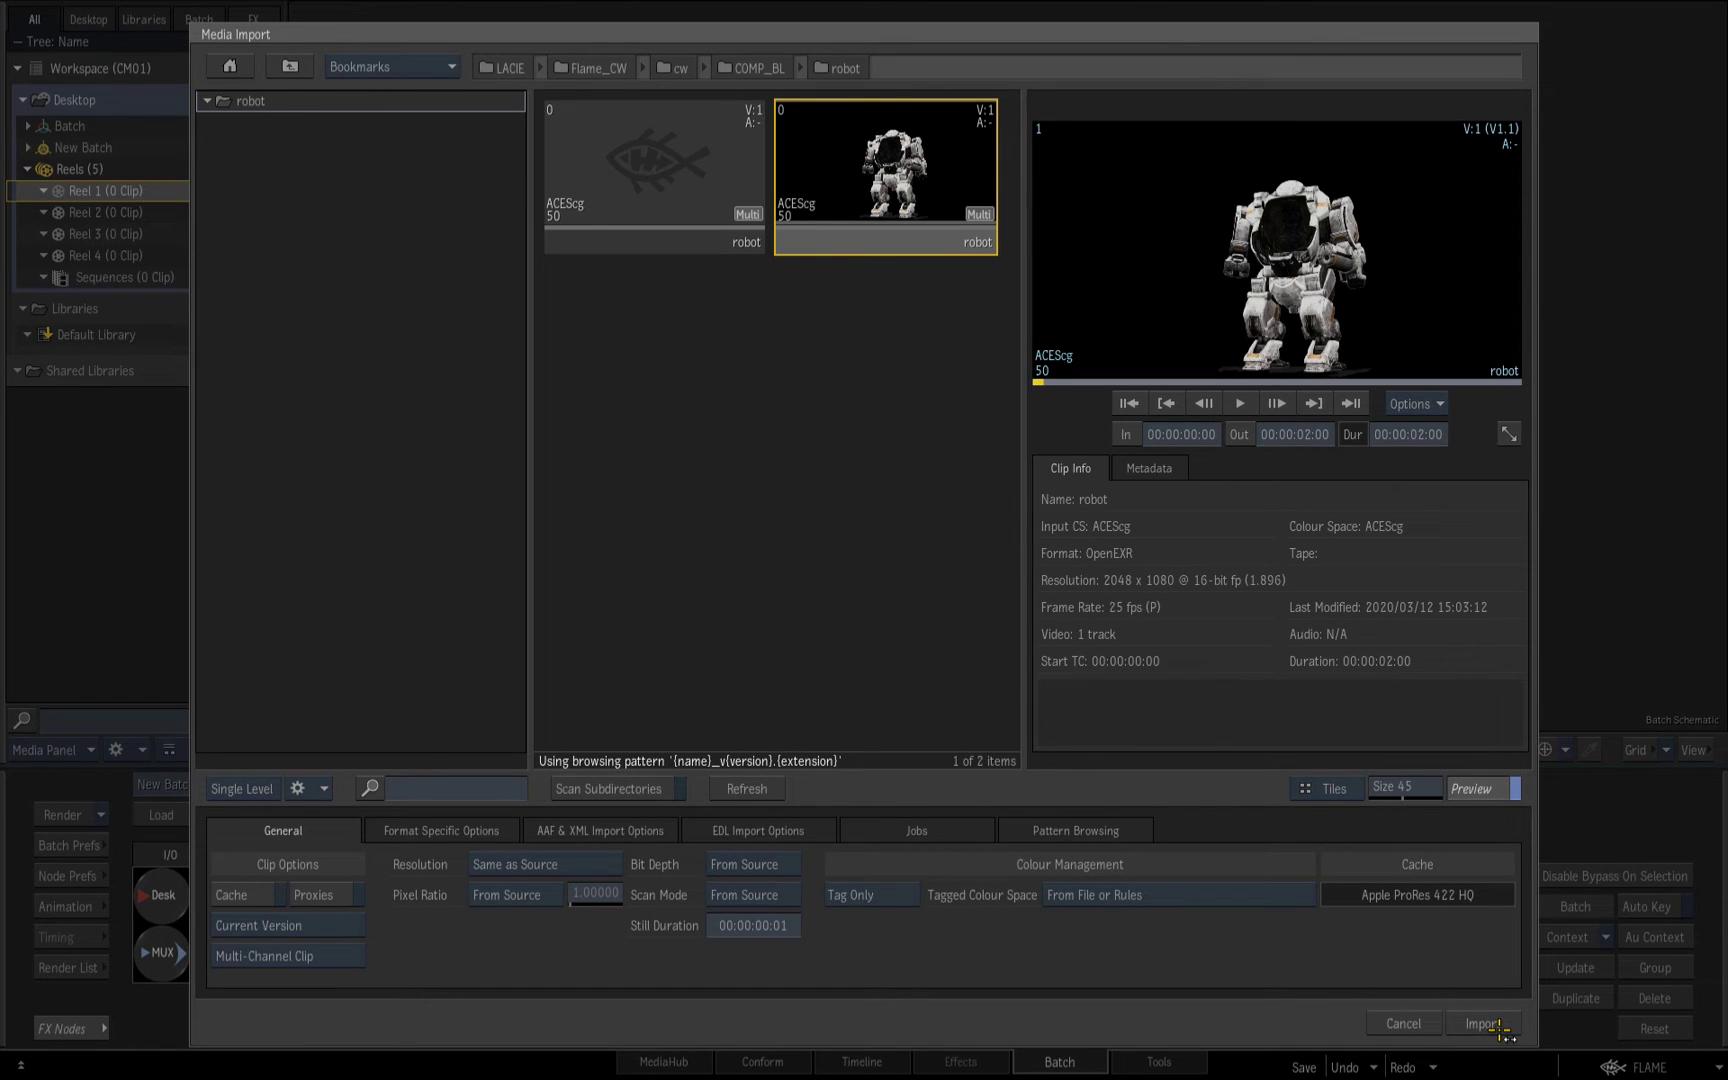
click(1483, 1024)
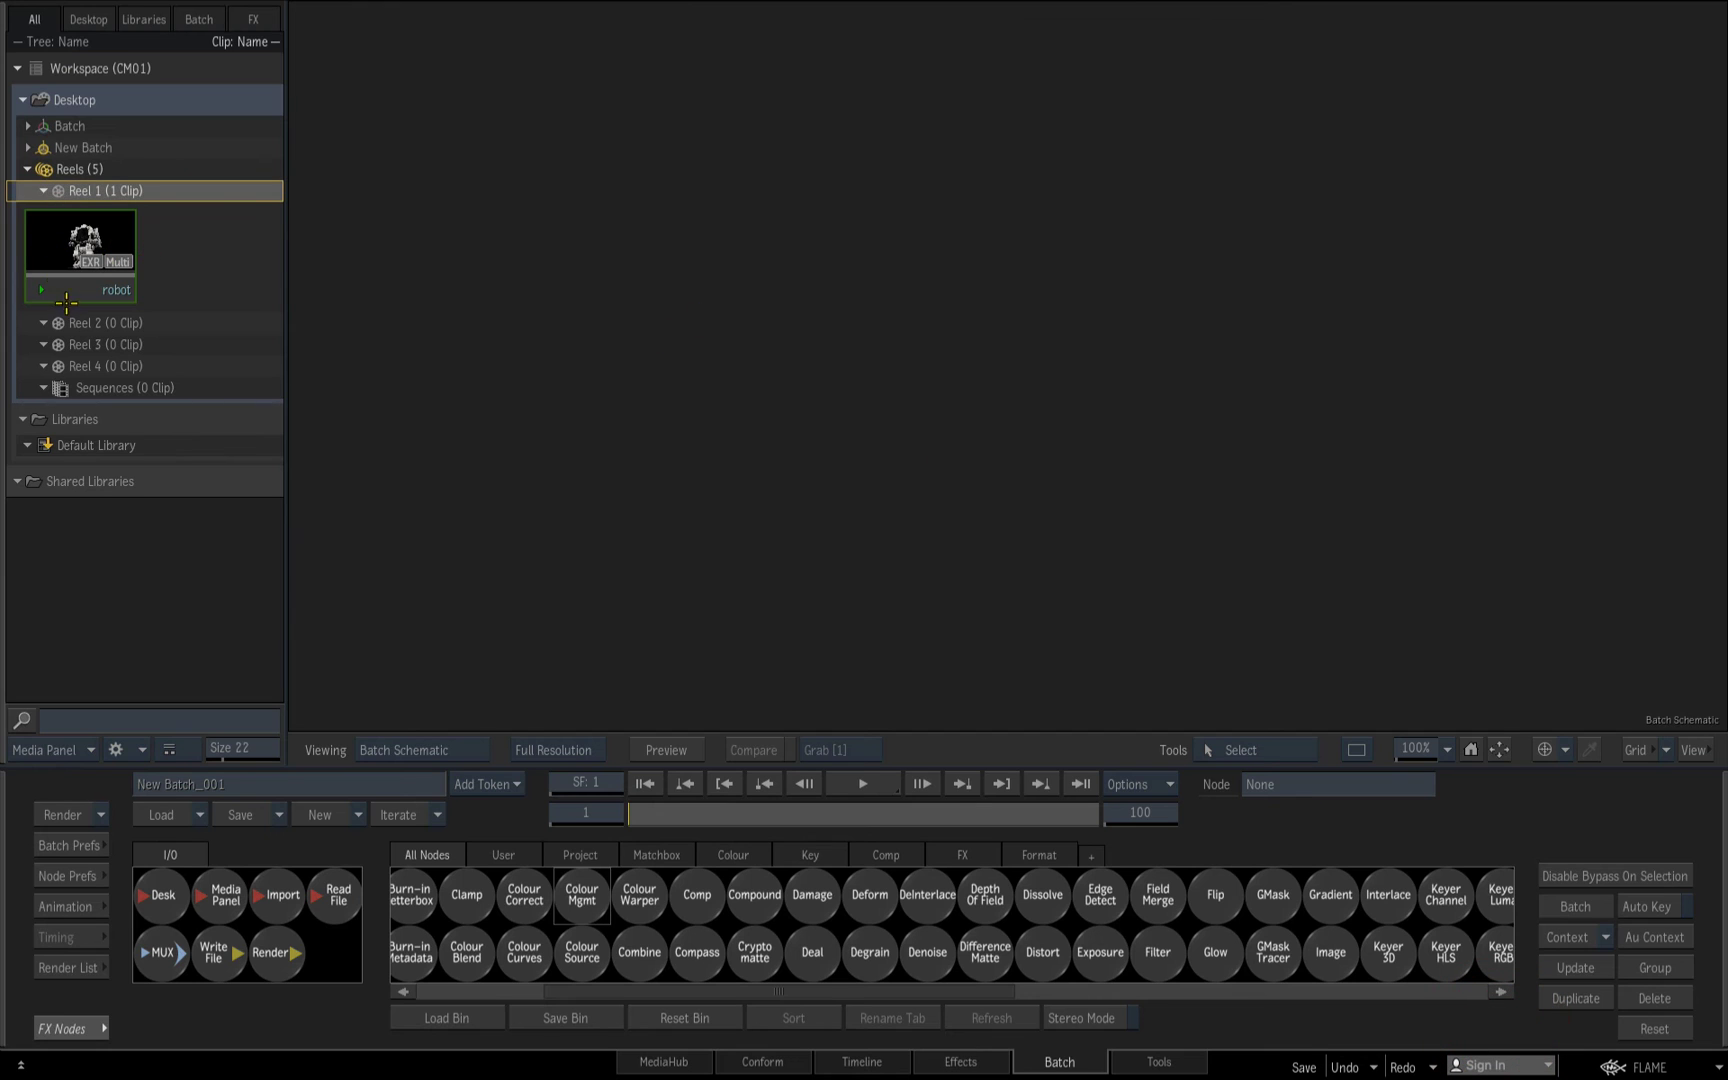
Import the bg QuickTime clip from the COMP_BL/BG folder into Reel 1 as Tag Only, with its colour space From File or Rules
right_click(101, 195)
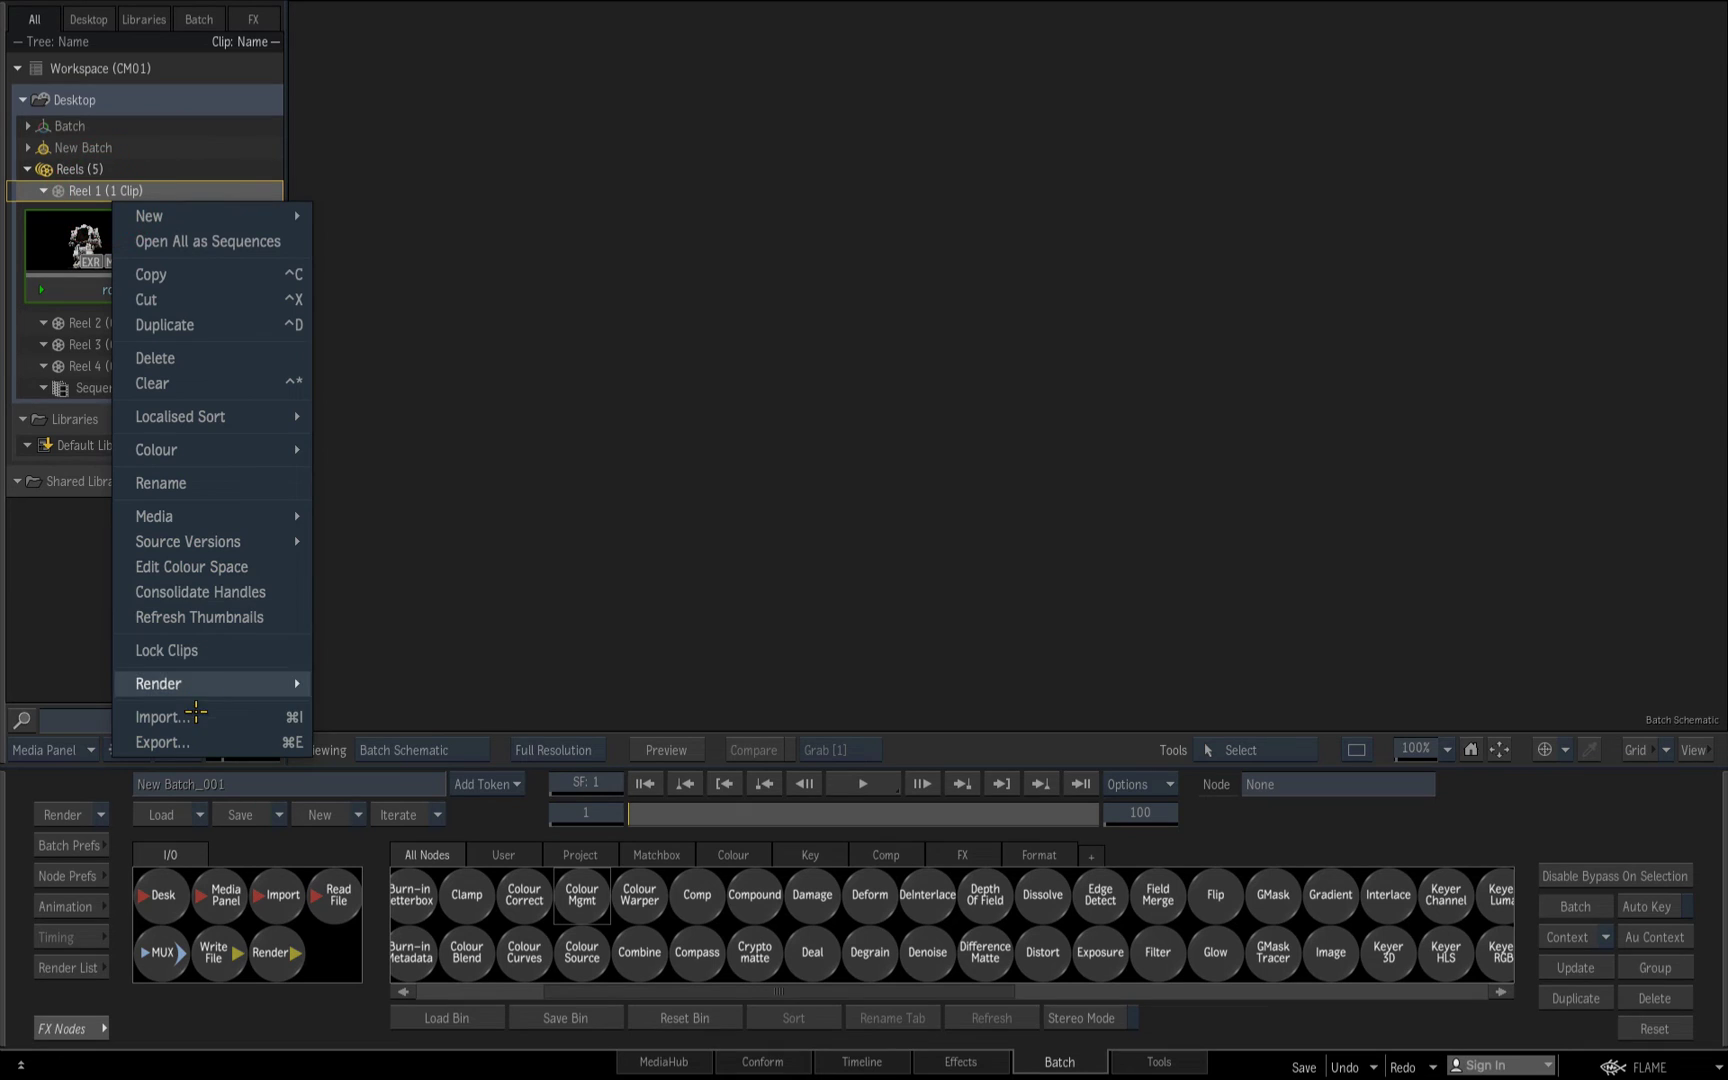
click(194, 720)
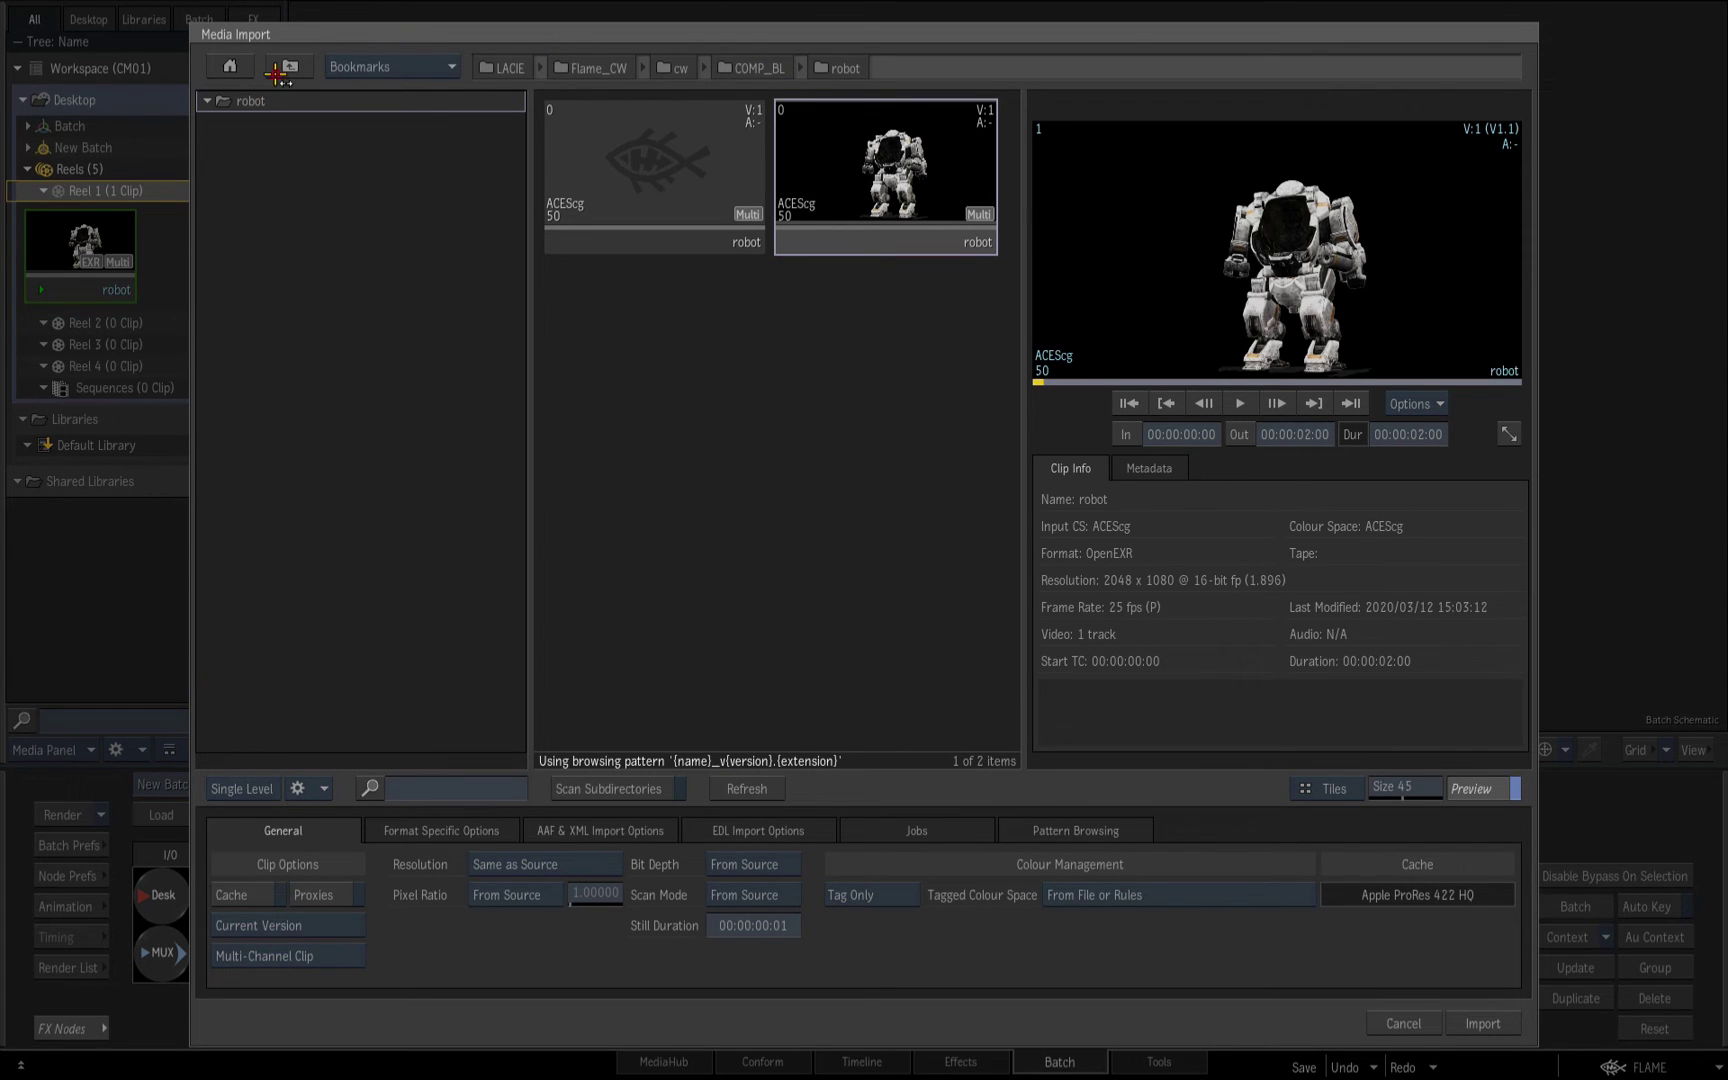
click(279, 70)
double_click(245, 121)
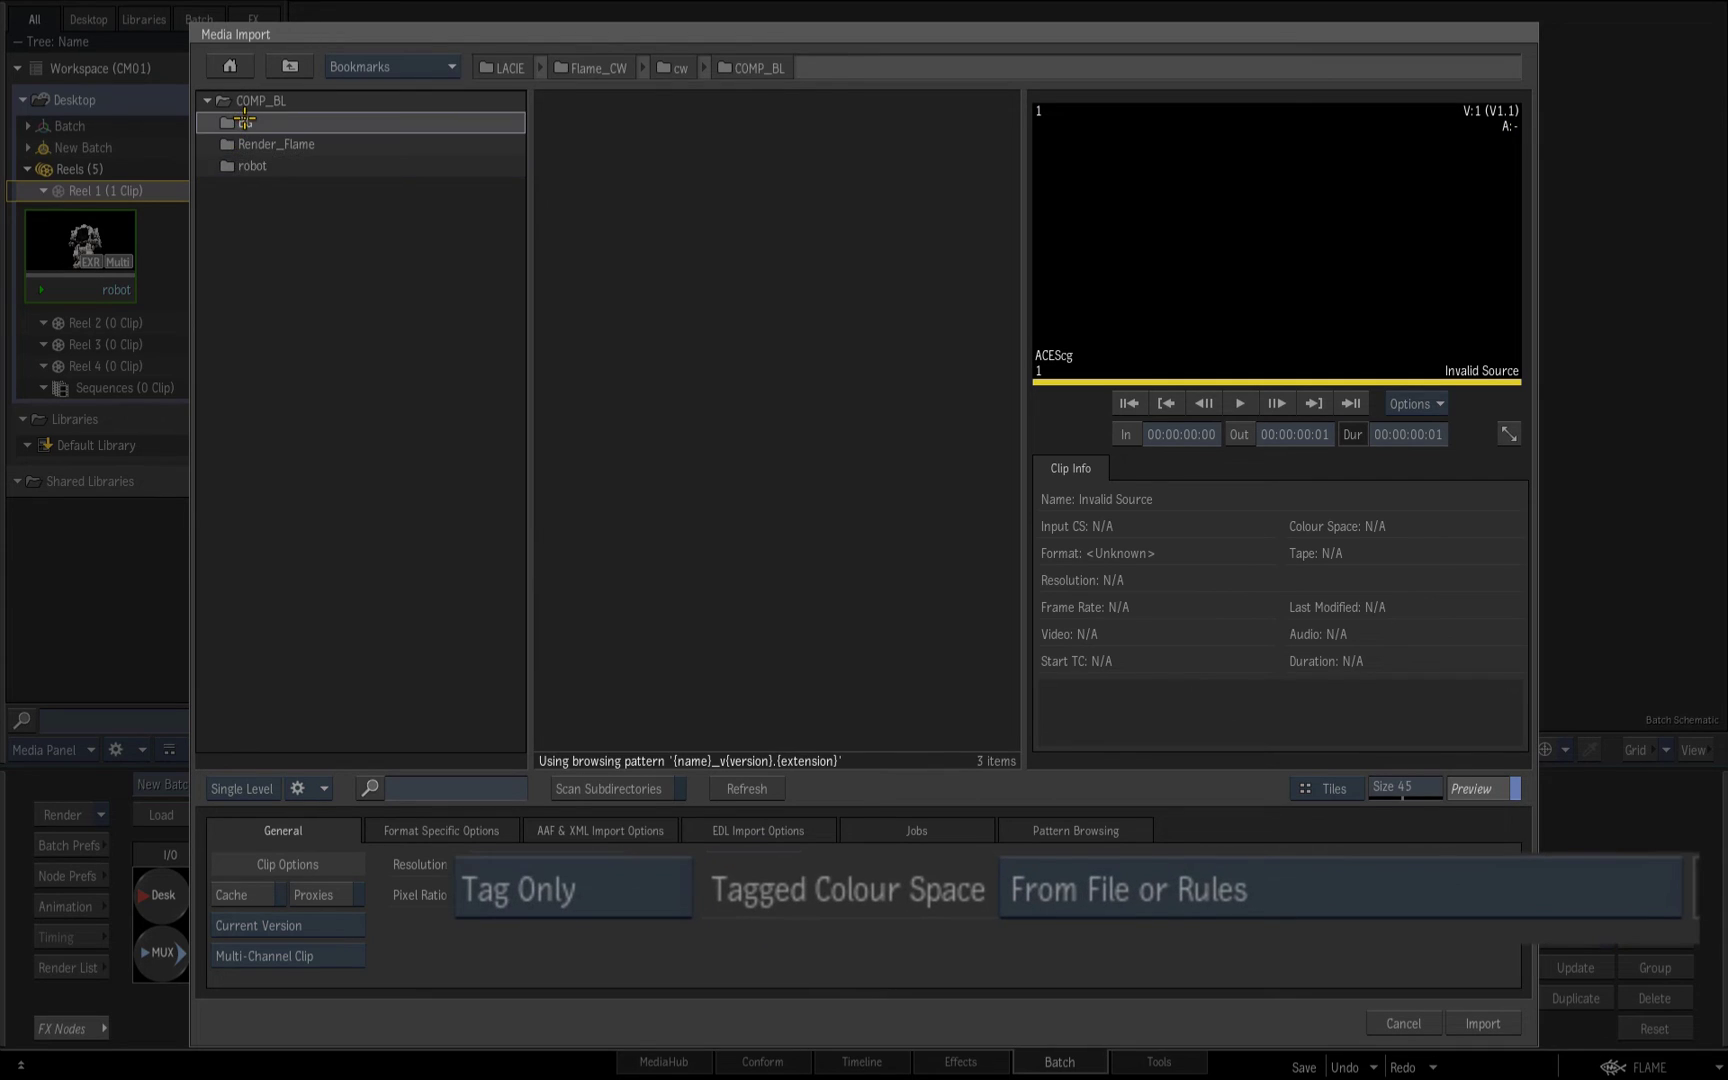
click(655, 170)
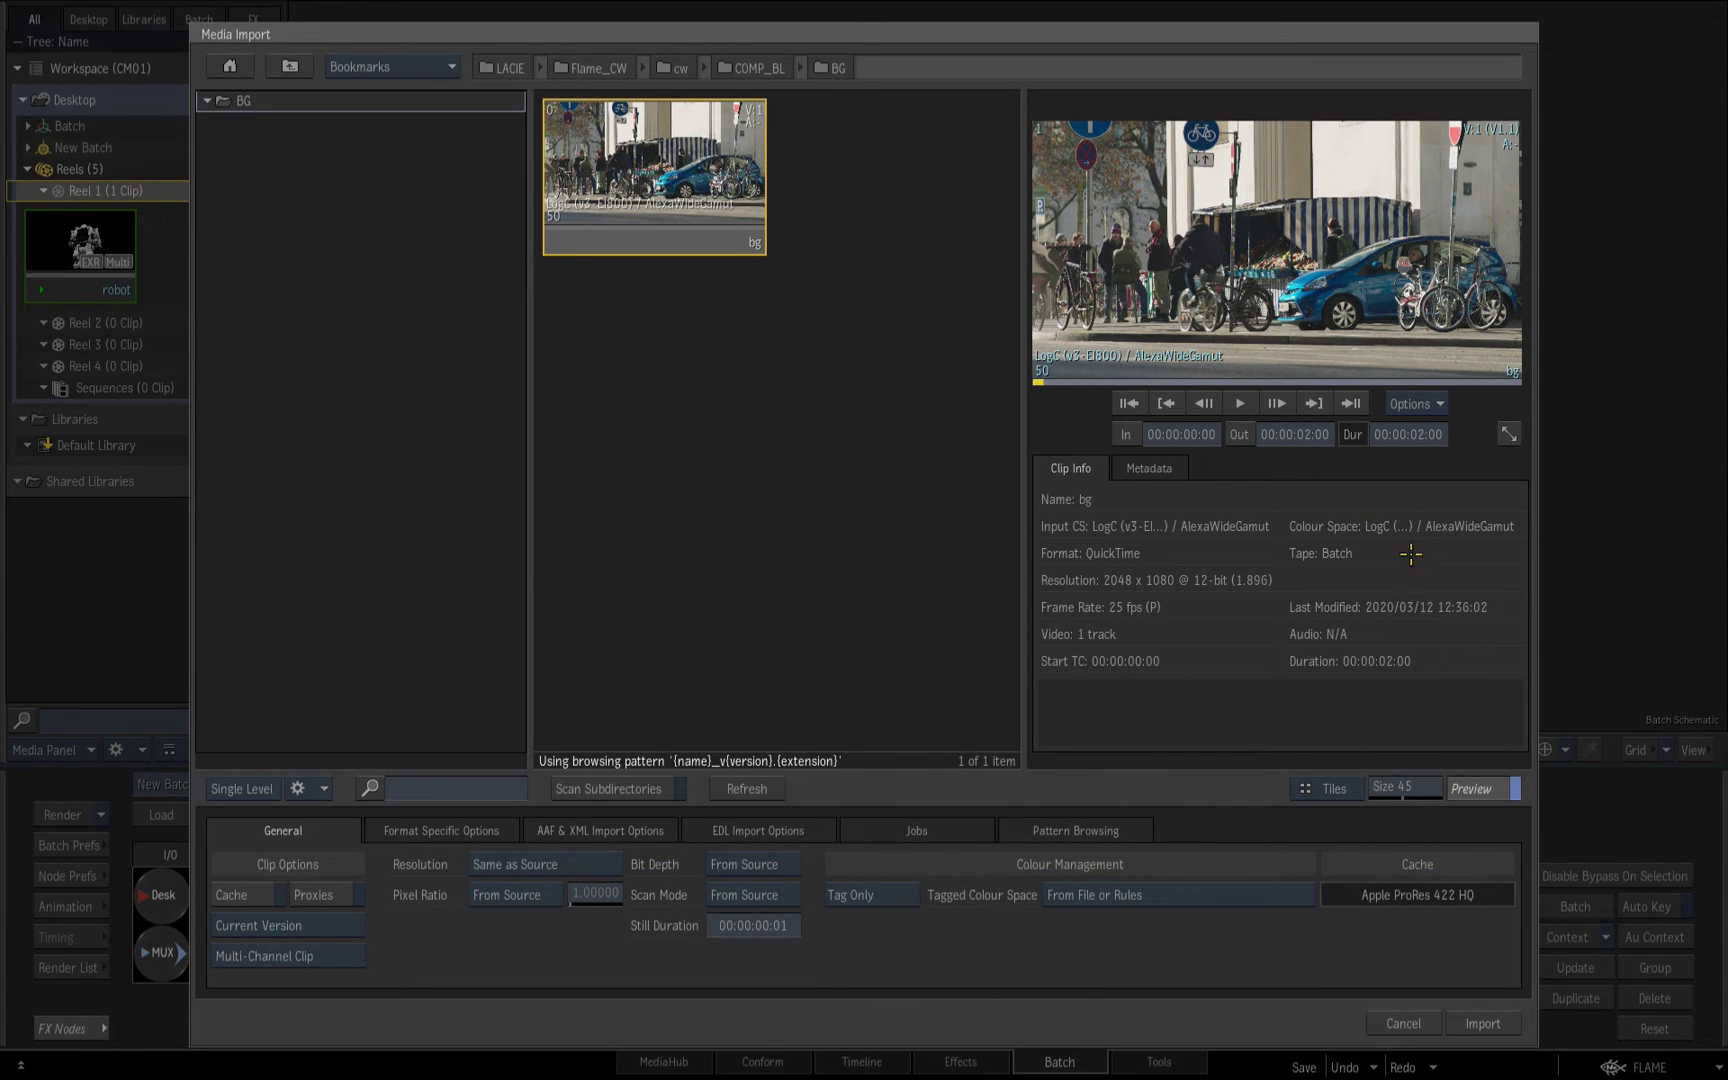
click(1483, 1023)
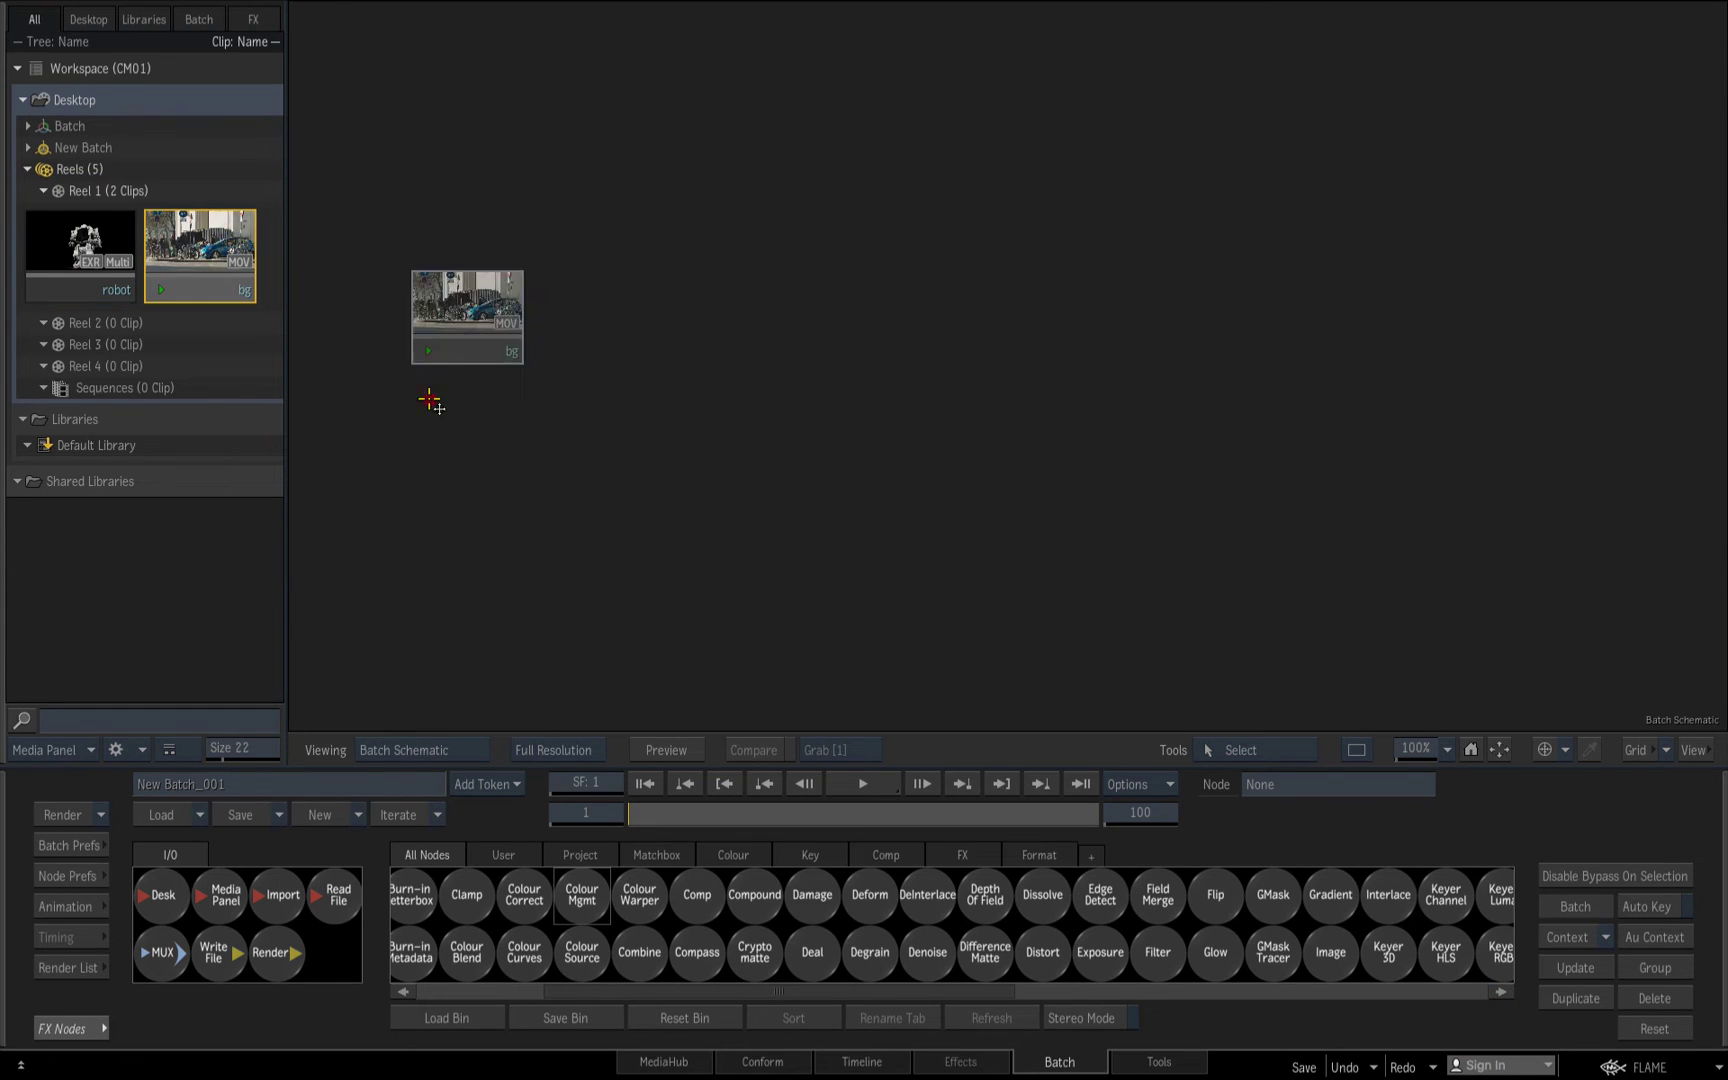
Place the bg and robot clips and a Comp node in the schematic, then use a two-up view without the media panel
drag(80, 240, 435, 272)
drag(697, 897, 687, 366)
key(shift+Escape)
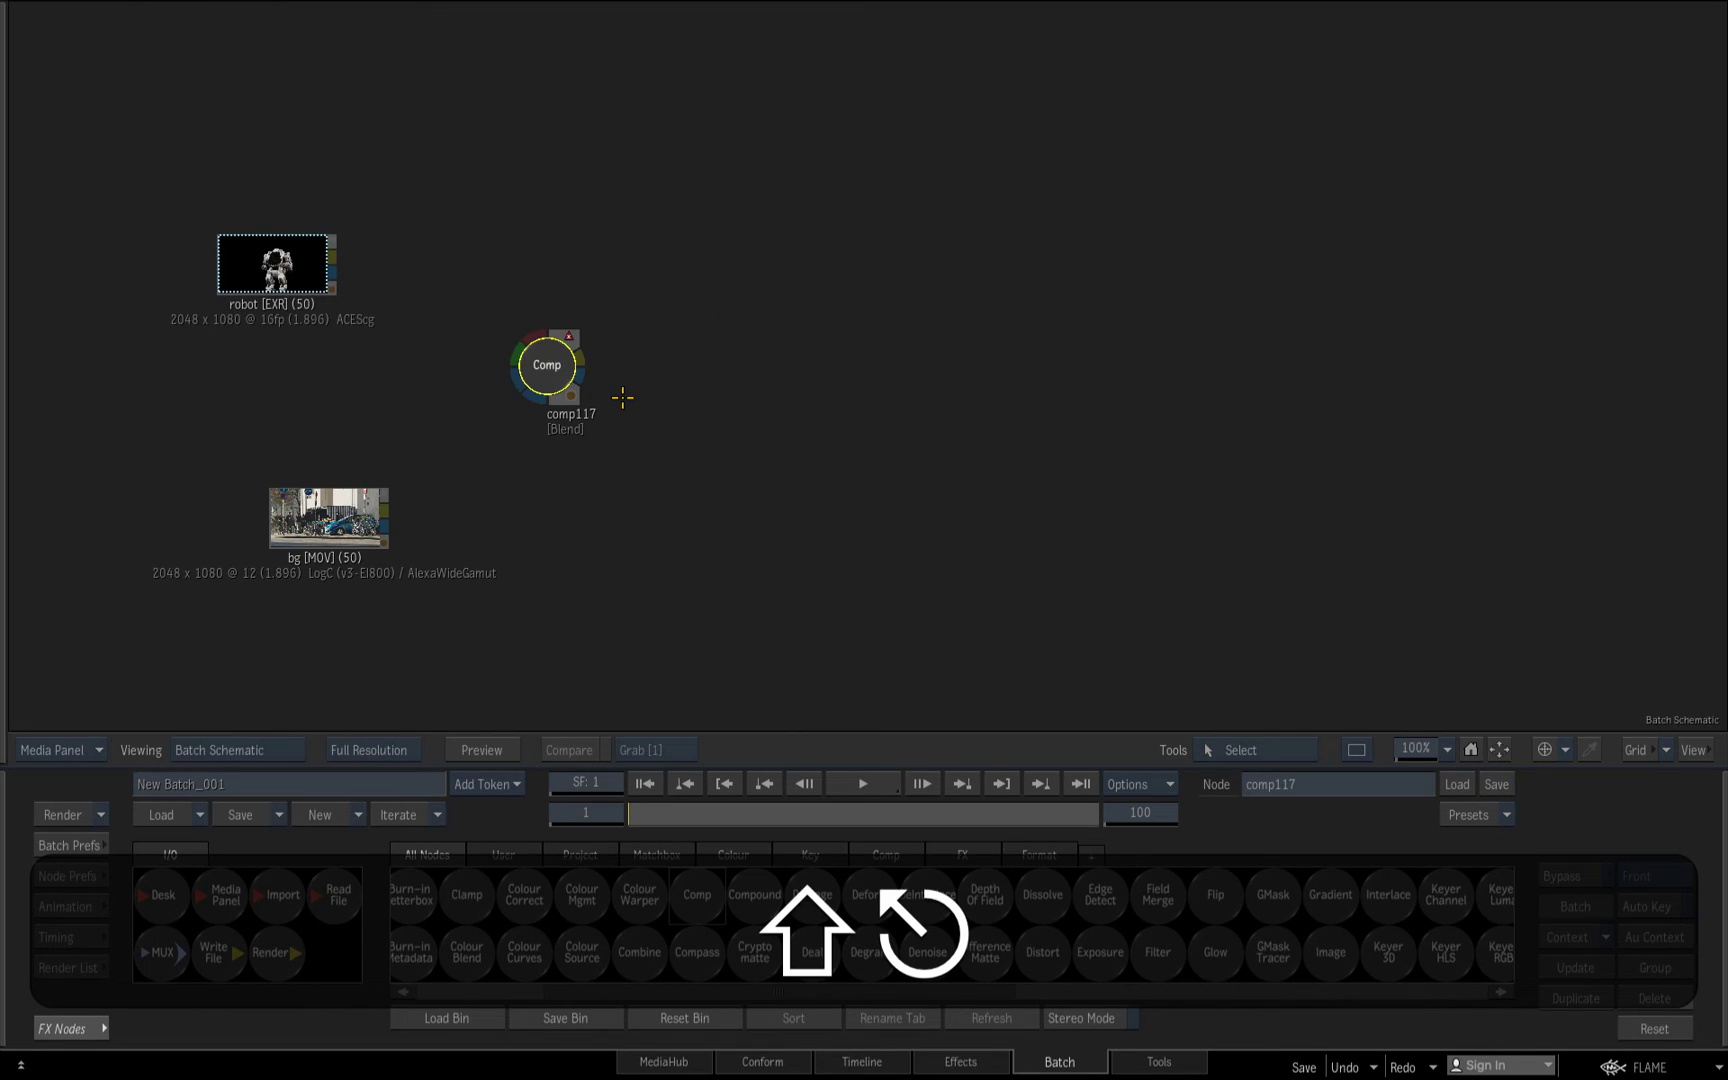
key(alt+2)
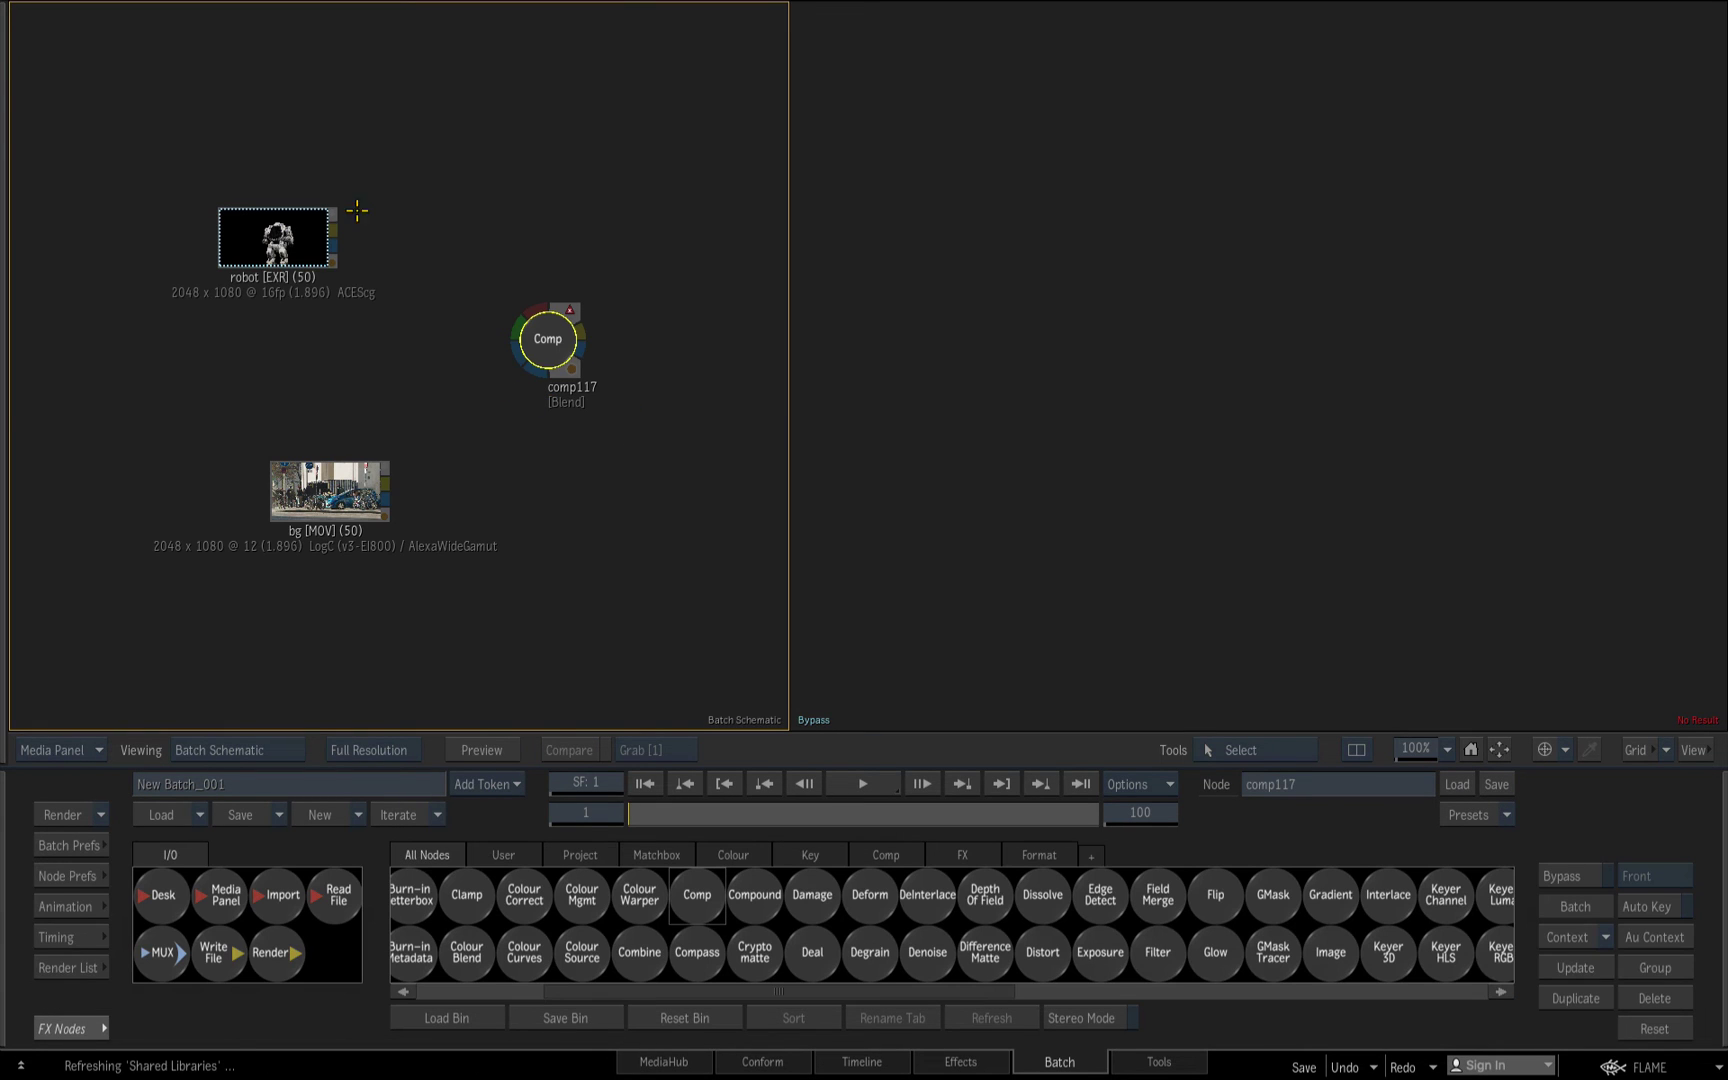
Connect the robot clip to the Comp node's front and matte inputs and the bg clip to its back input, and view both clips
drag(334, 227, 517, 357)
drag(383, 481, 280, 450)
click(537, 339)
drag(674, 812, 521, 764)
click(274, 240)
click(270, 447)
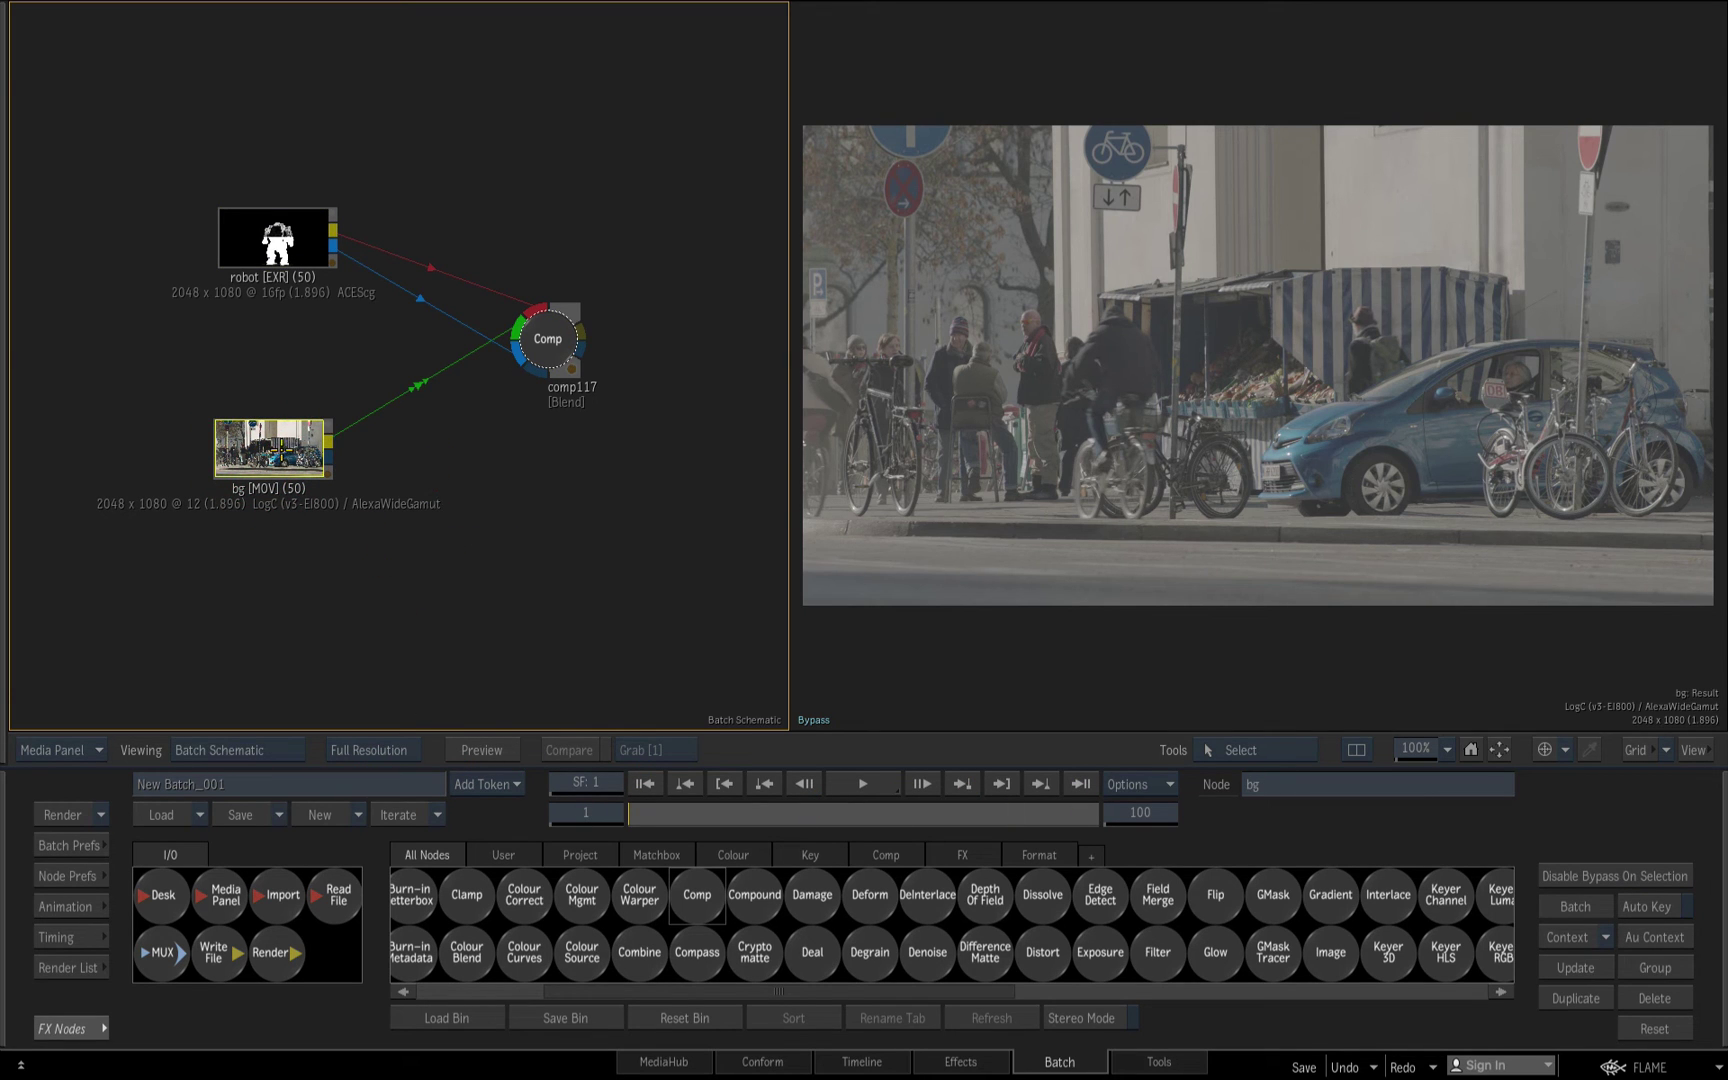
Convert the bg clip to ACEScg with an Input Transform in its Colour Mgmt settings, and check the Comp result
double_click(275, 444)
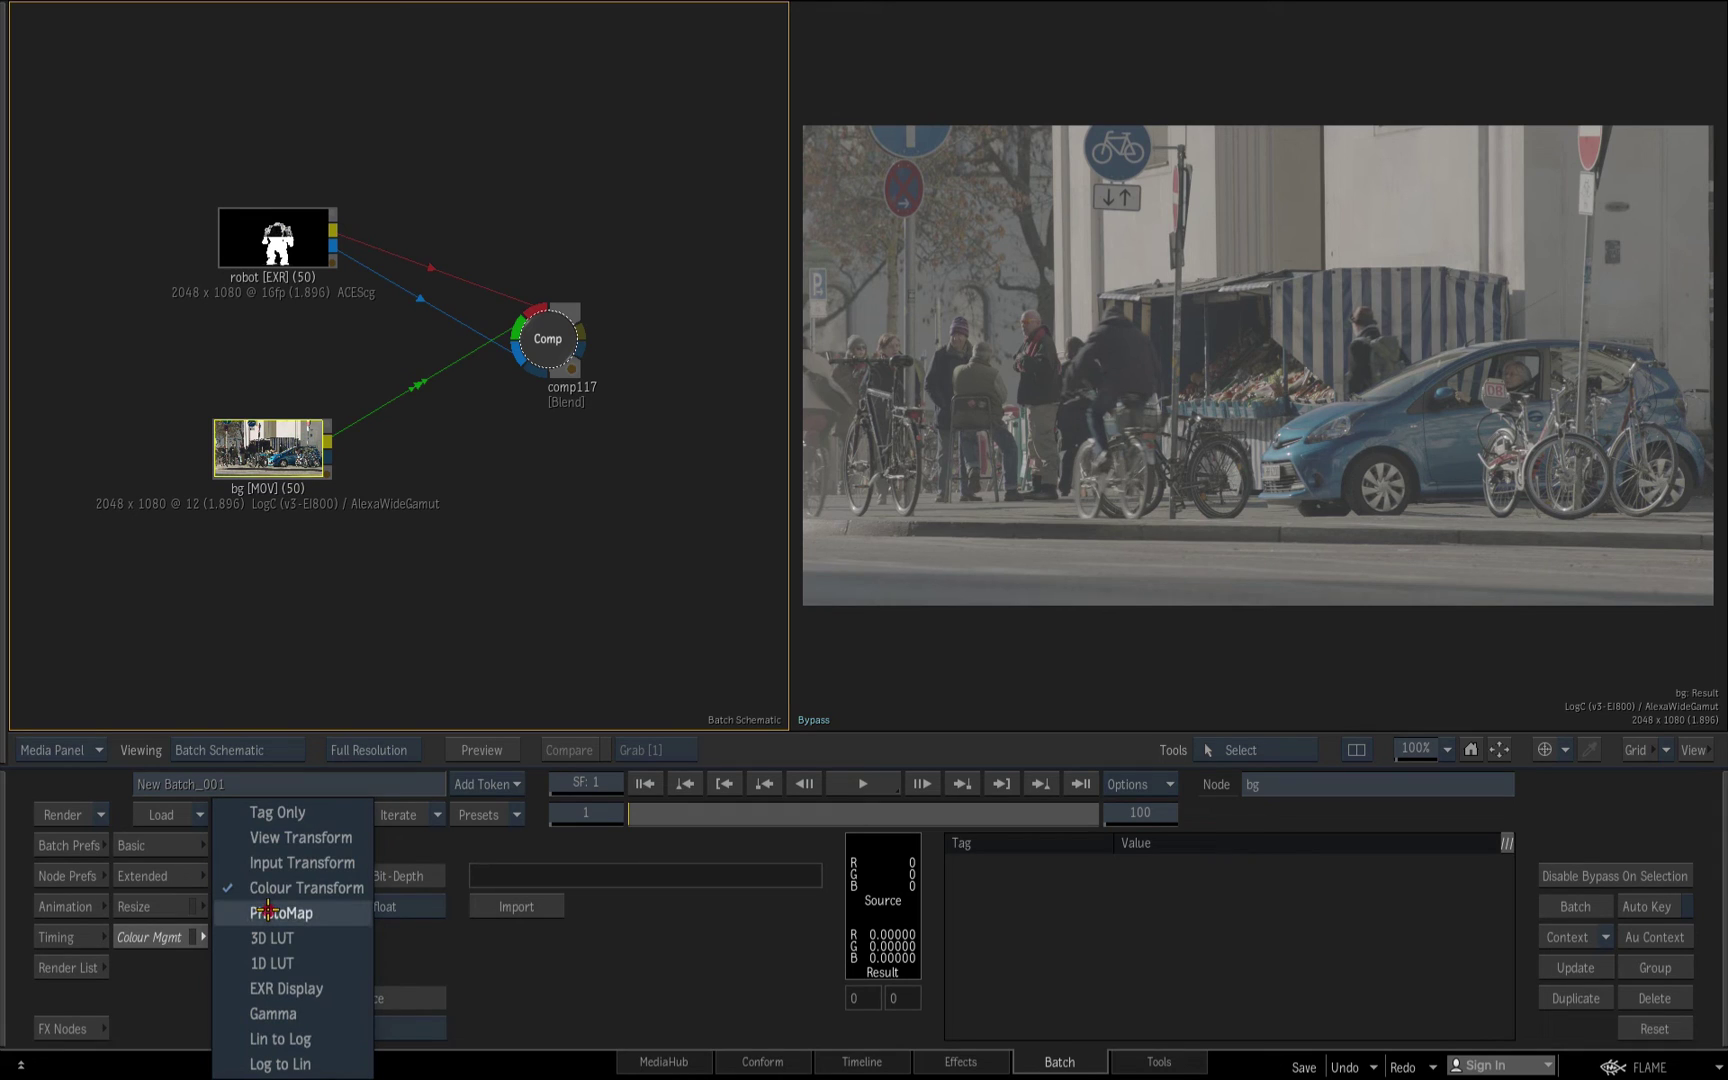
click(285, 864)
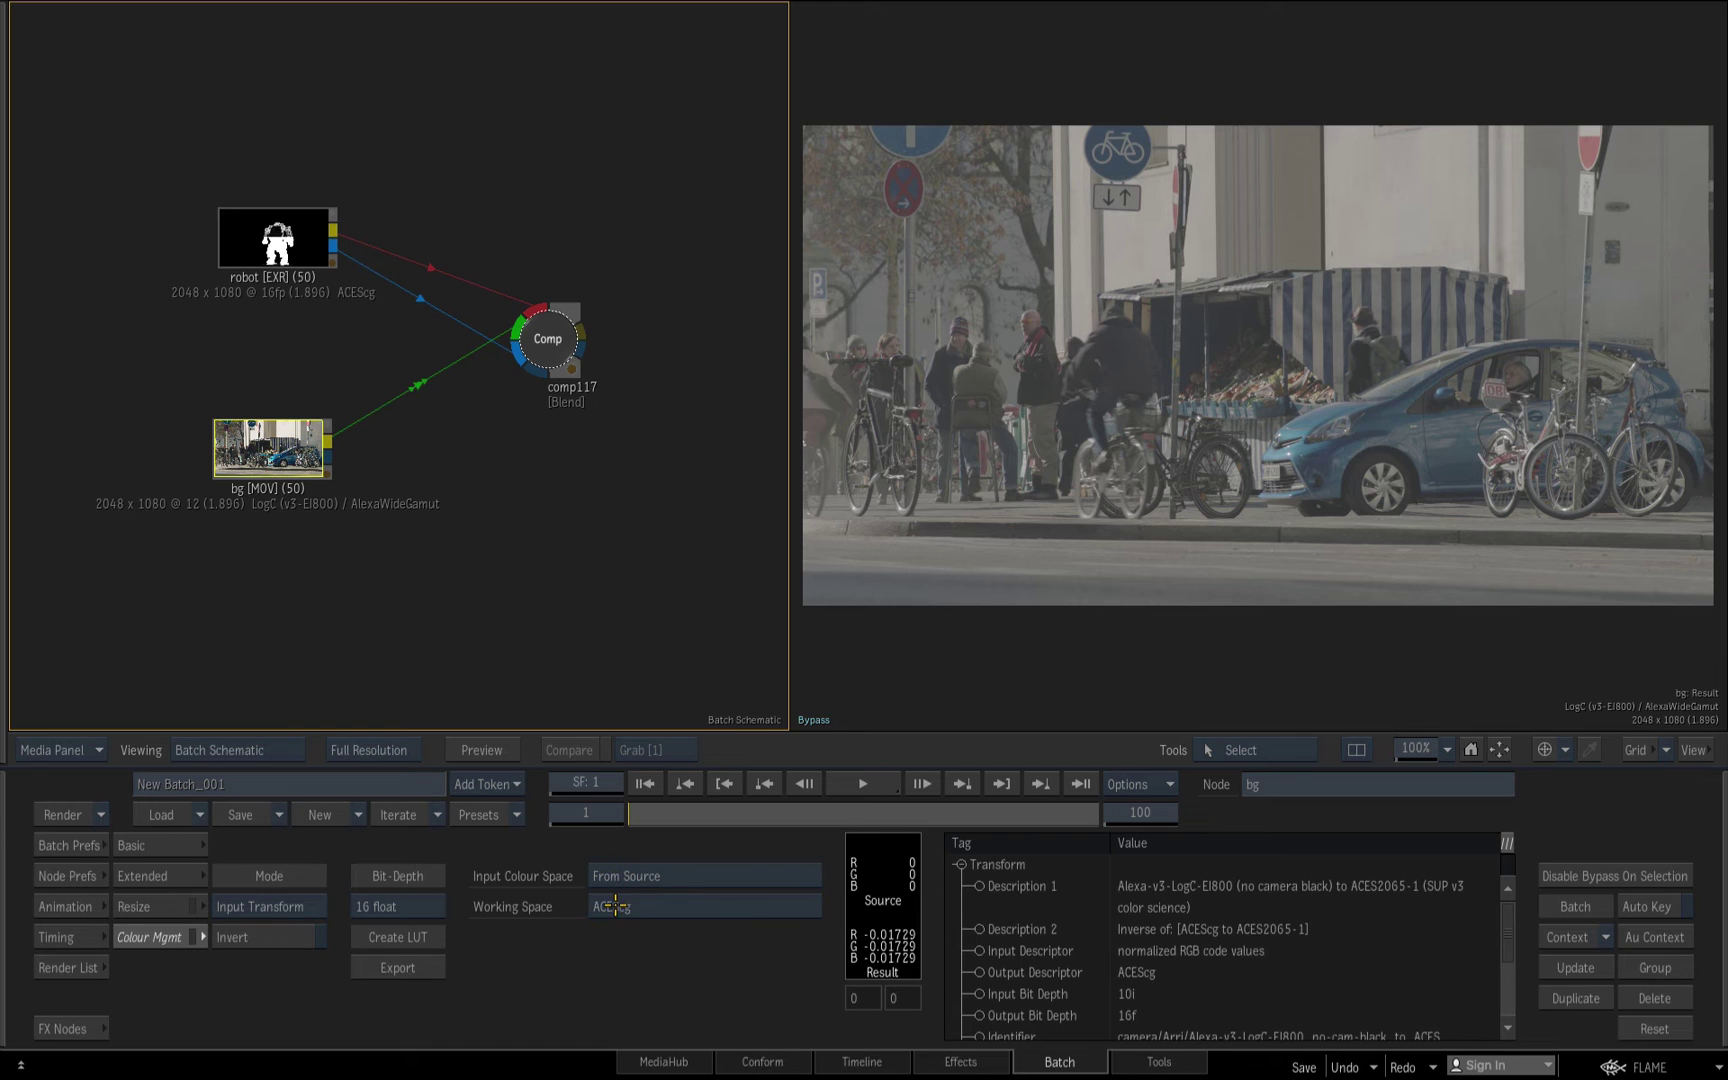
click(190, 937)
click(298, 242)
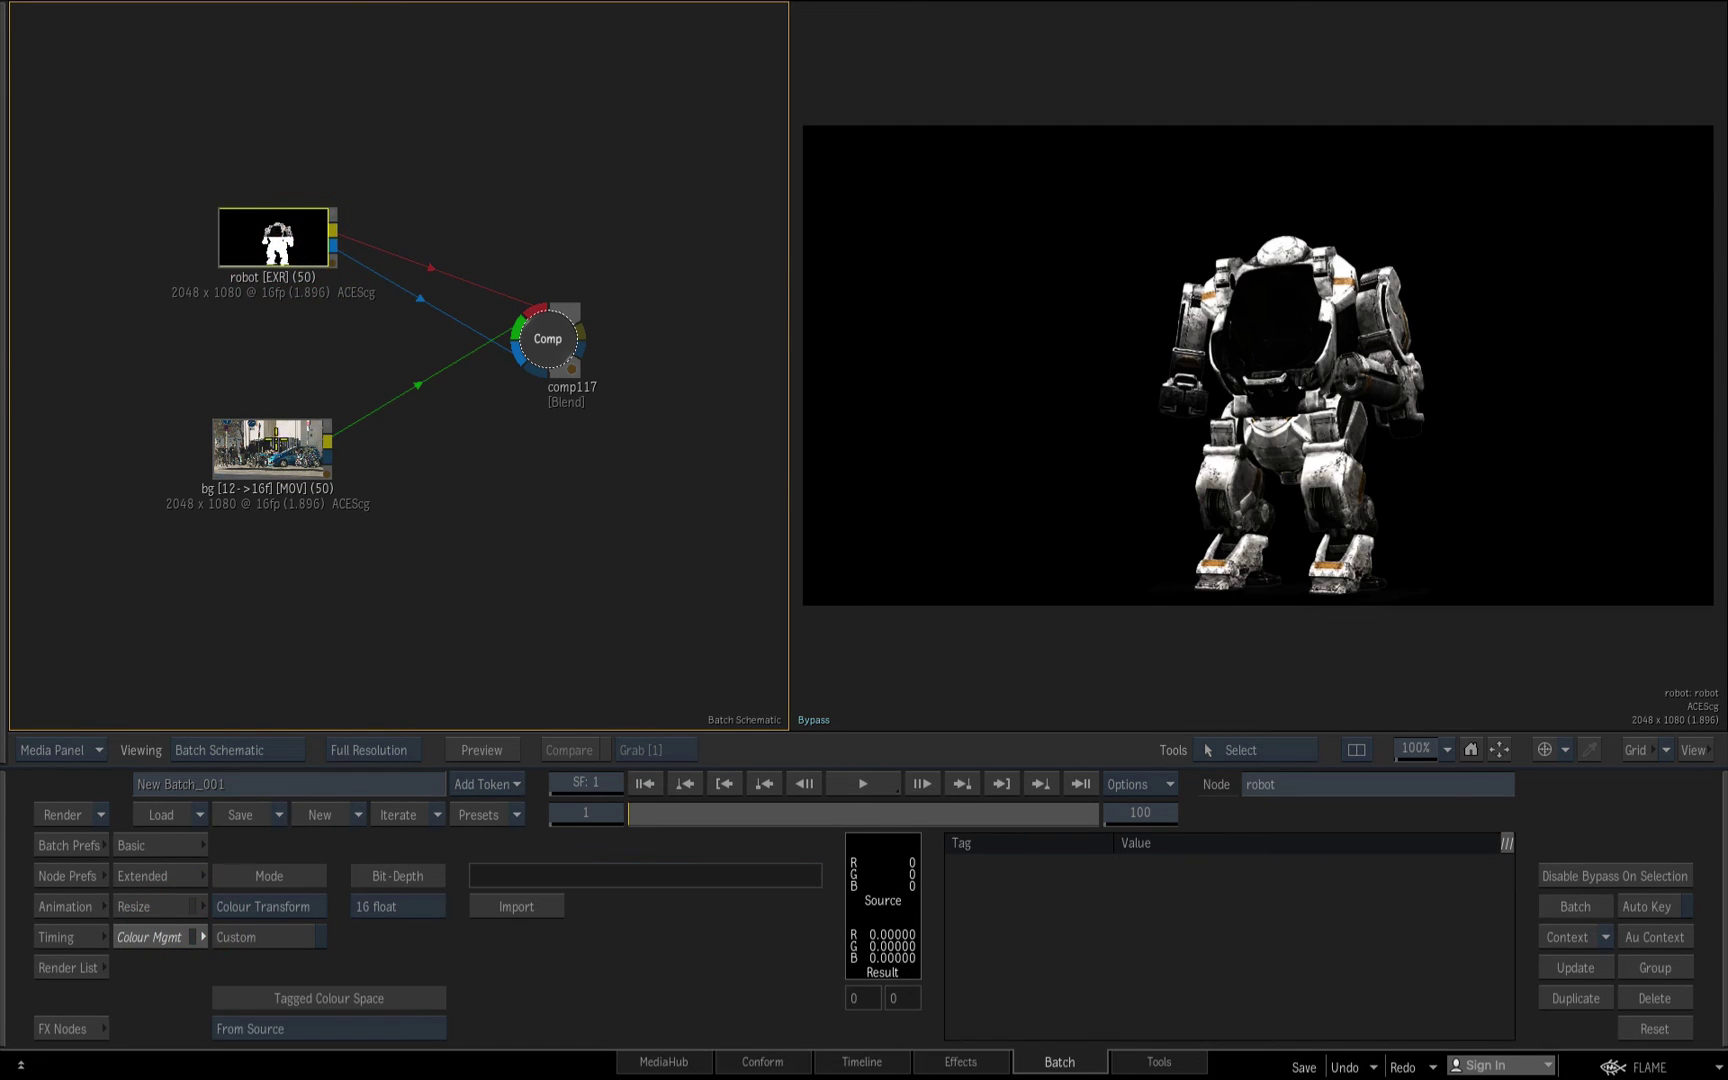
click(275, 450)
drag(523, 341, 421, 352)
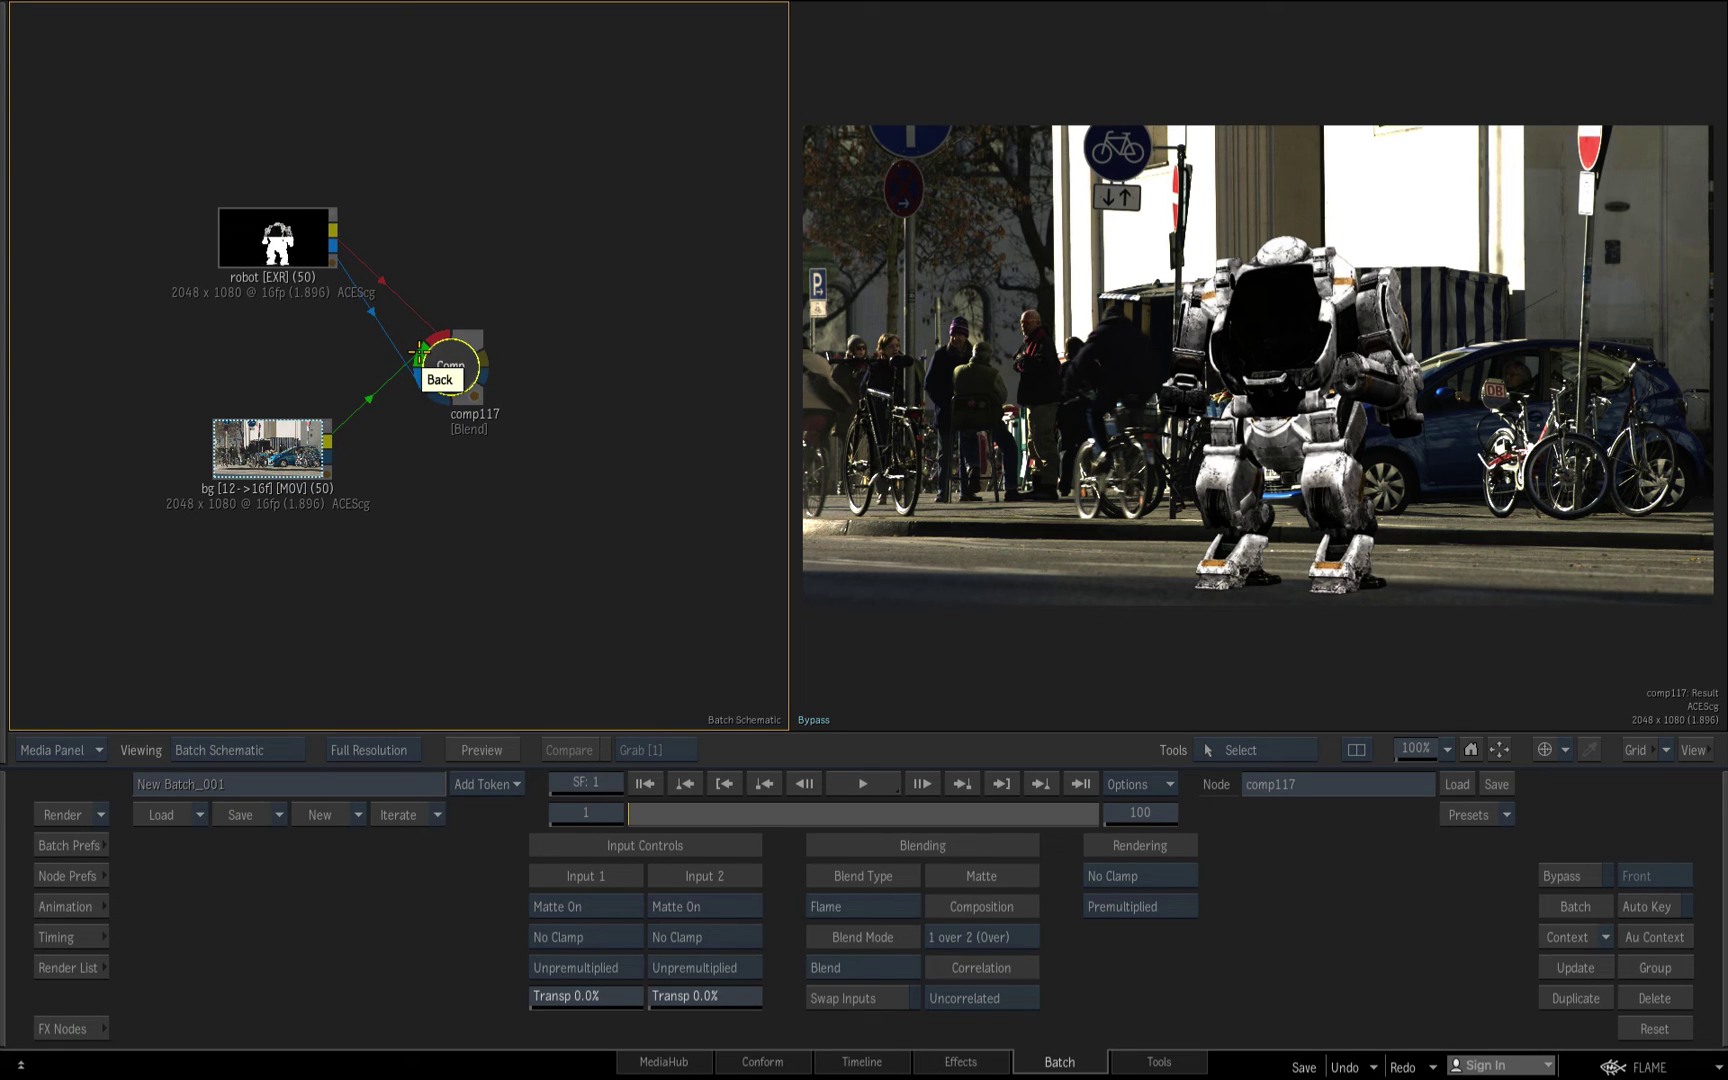
Add a Write File node to the Comp output and open its settings
click(88, 1029)
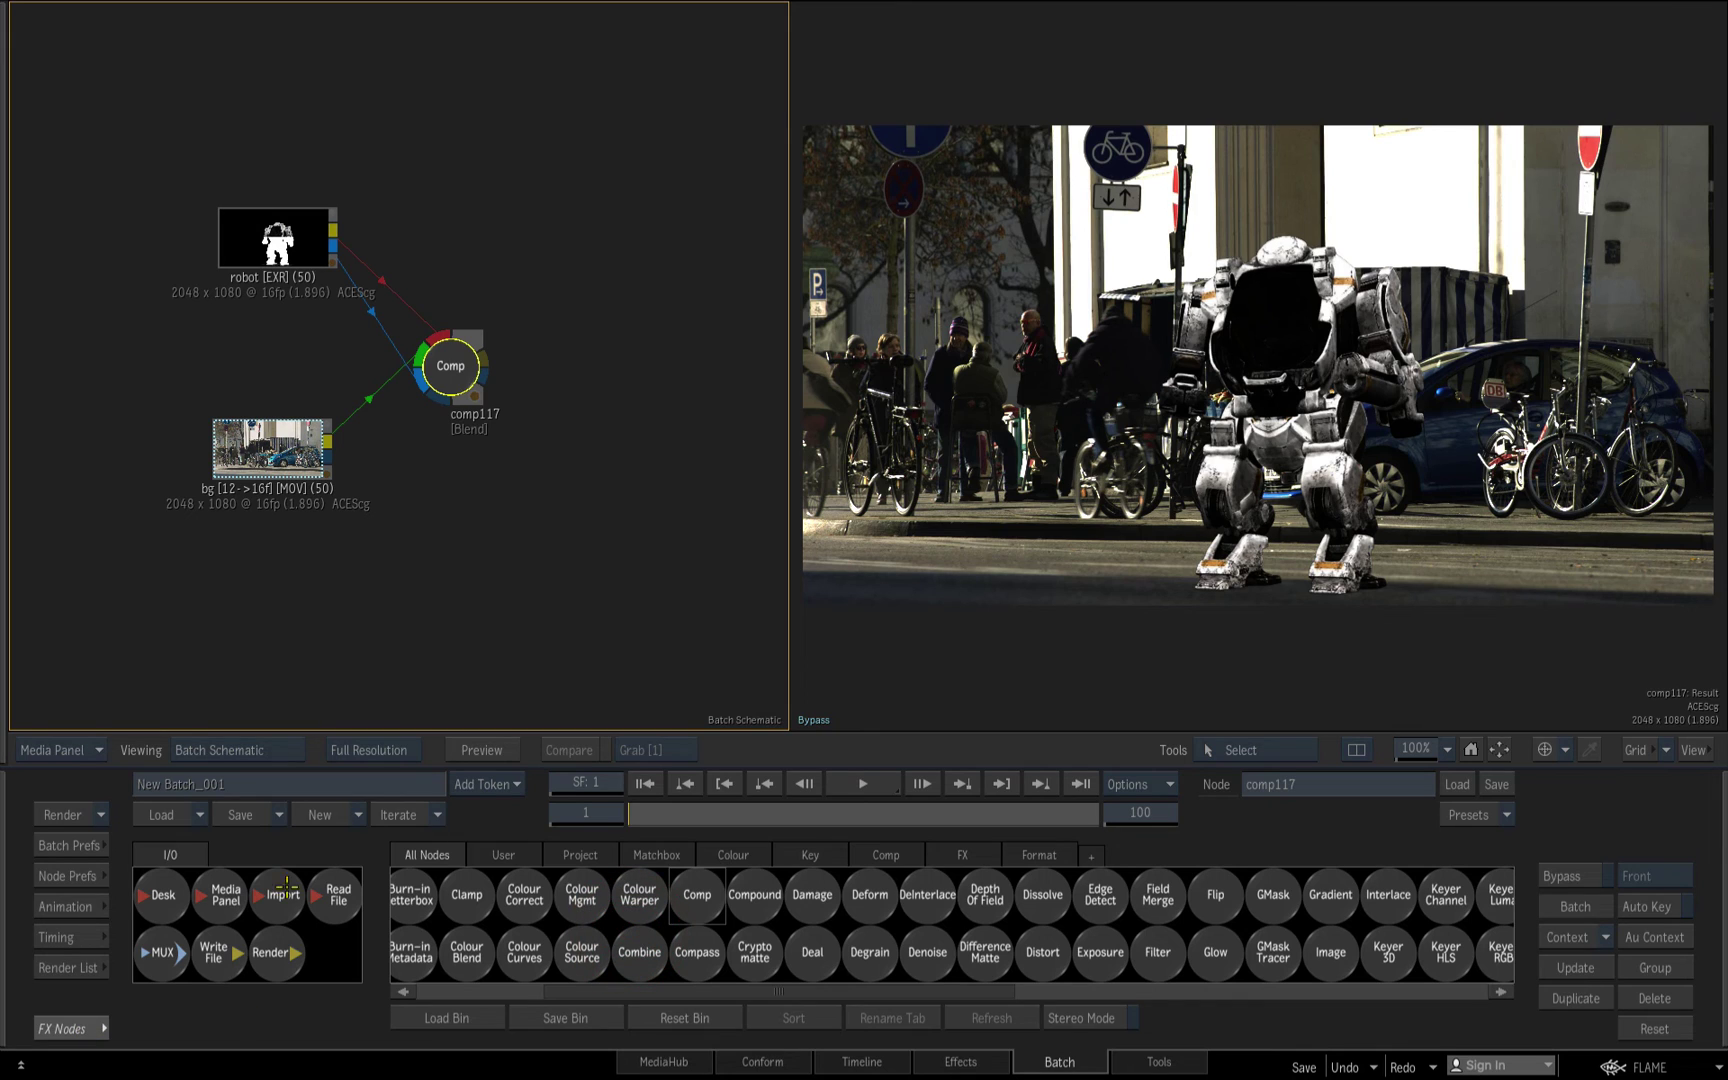
drag(214, 958, 484, 357)
double_click(636, 368)
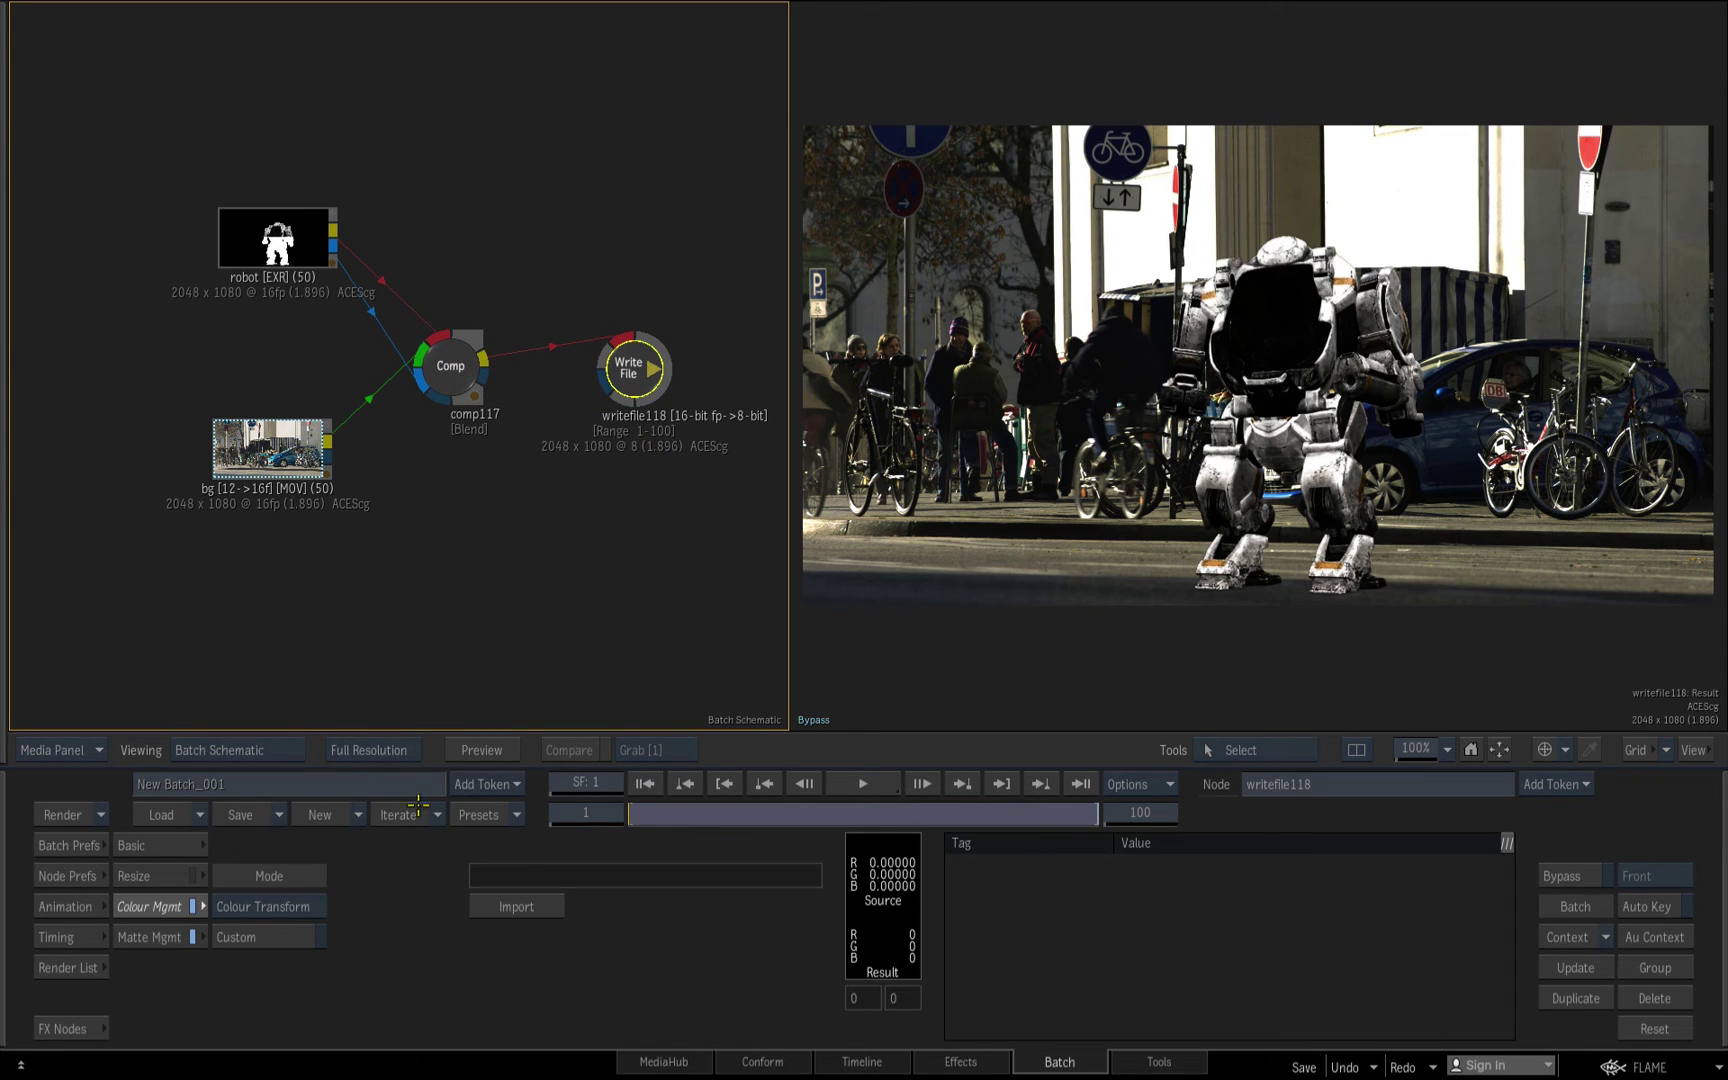
Set the Write File node's colour management to Input Transform with working space LogC (v3-EI800) / AlexaWideGamut
click(265, 907)
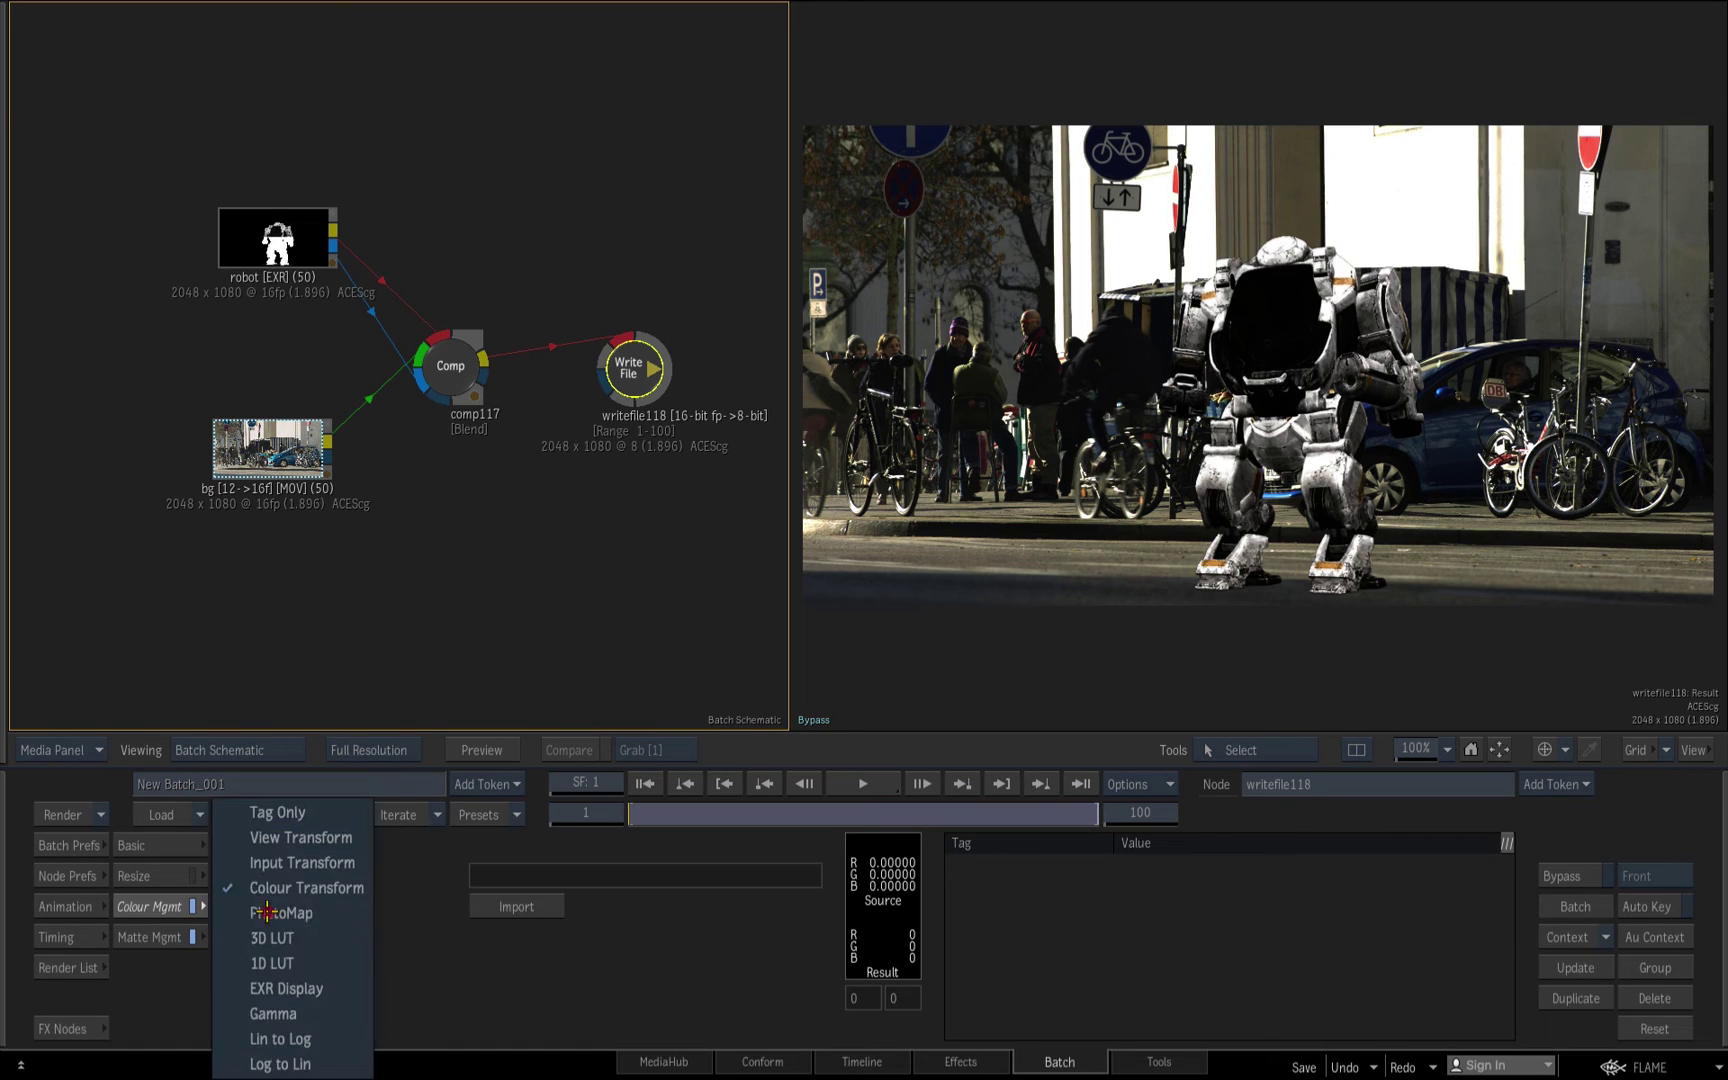
click(299, 864)
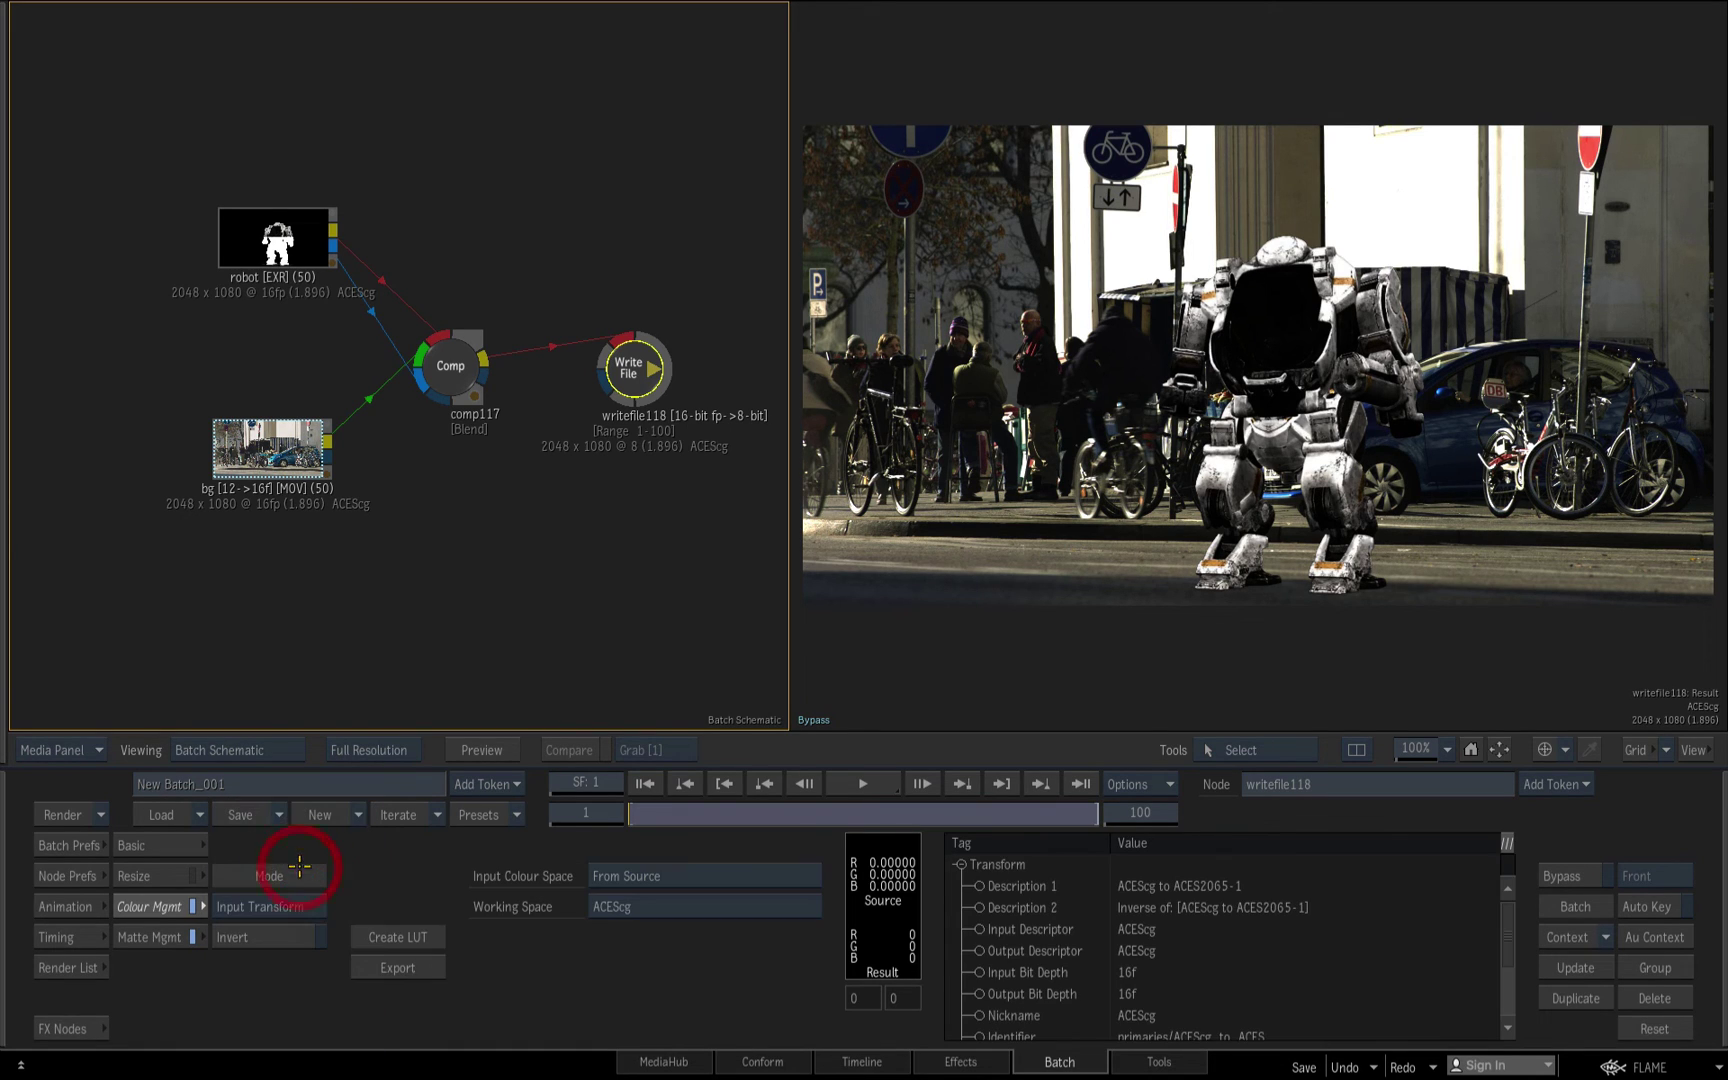
click(609, 907)
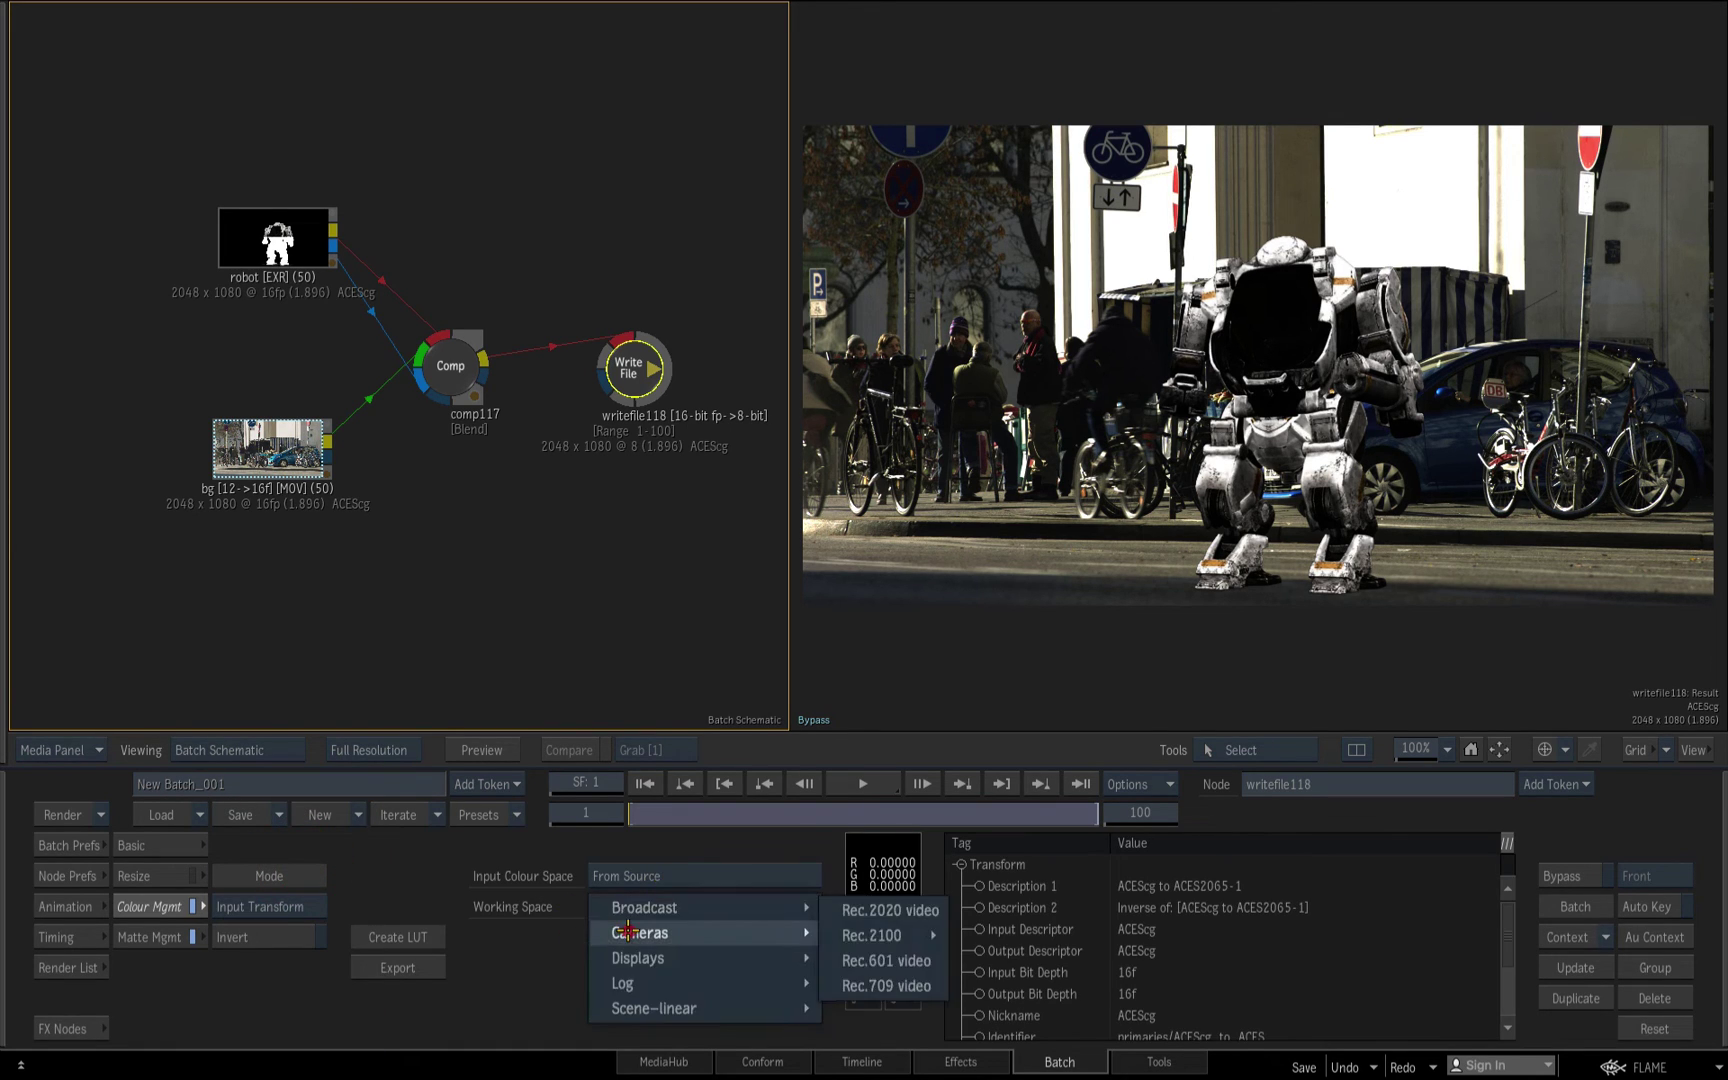
mouse_move(700, 932)
mouse_move(860, 935)
click(1006, 937)
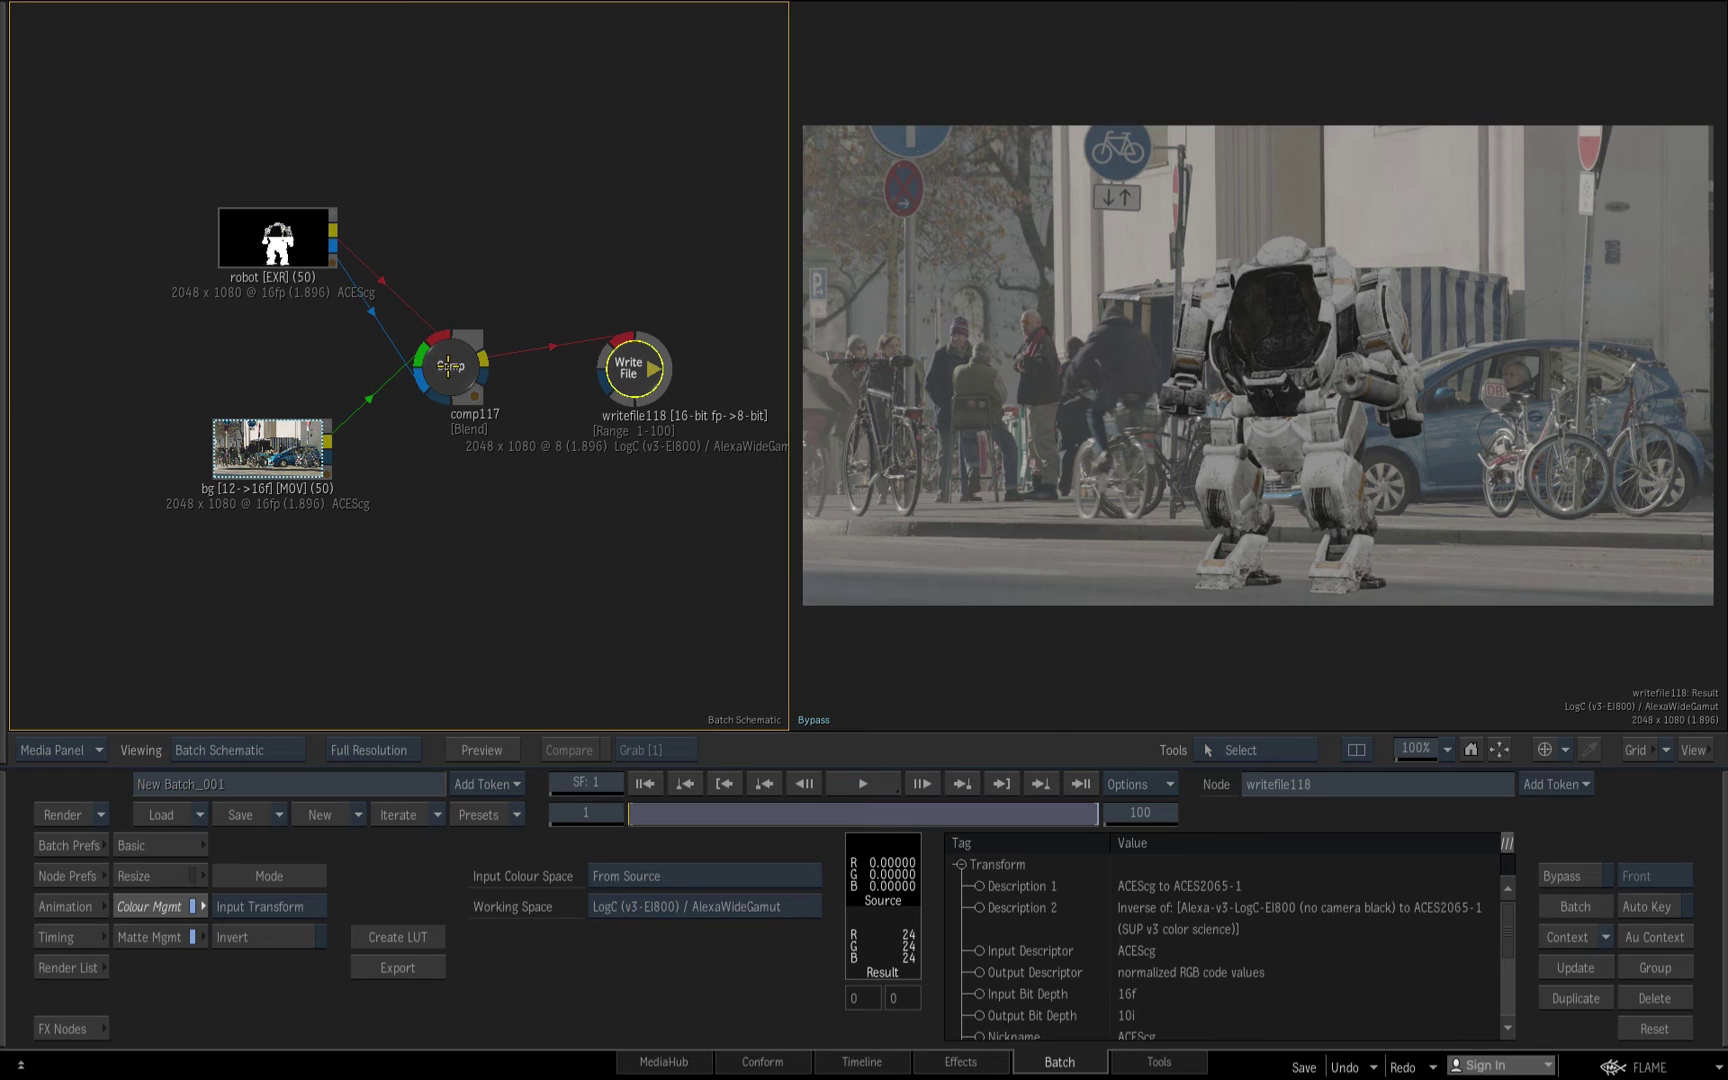
Toggle the viewing transform in the result viewport and compare the robot clip, the Comp and the Write File results through it
click(817, 720)
click(276, 236)
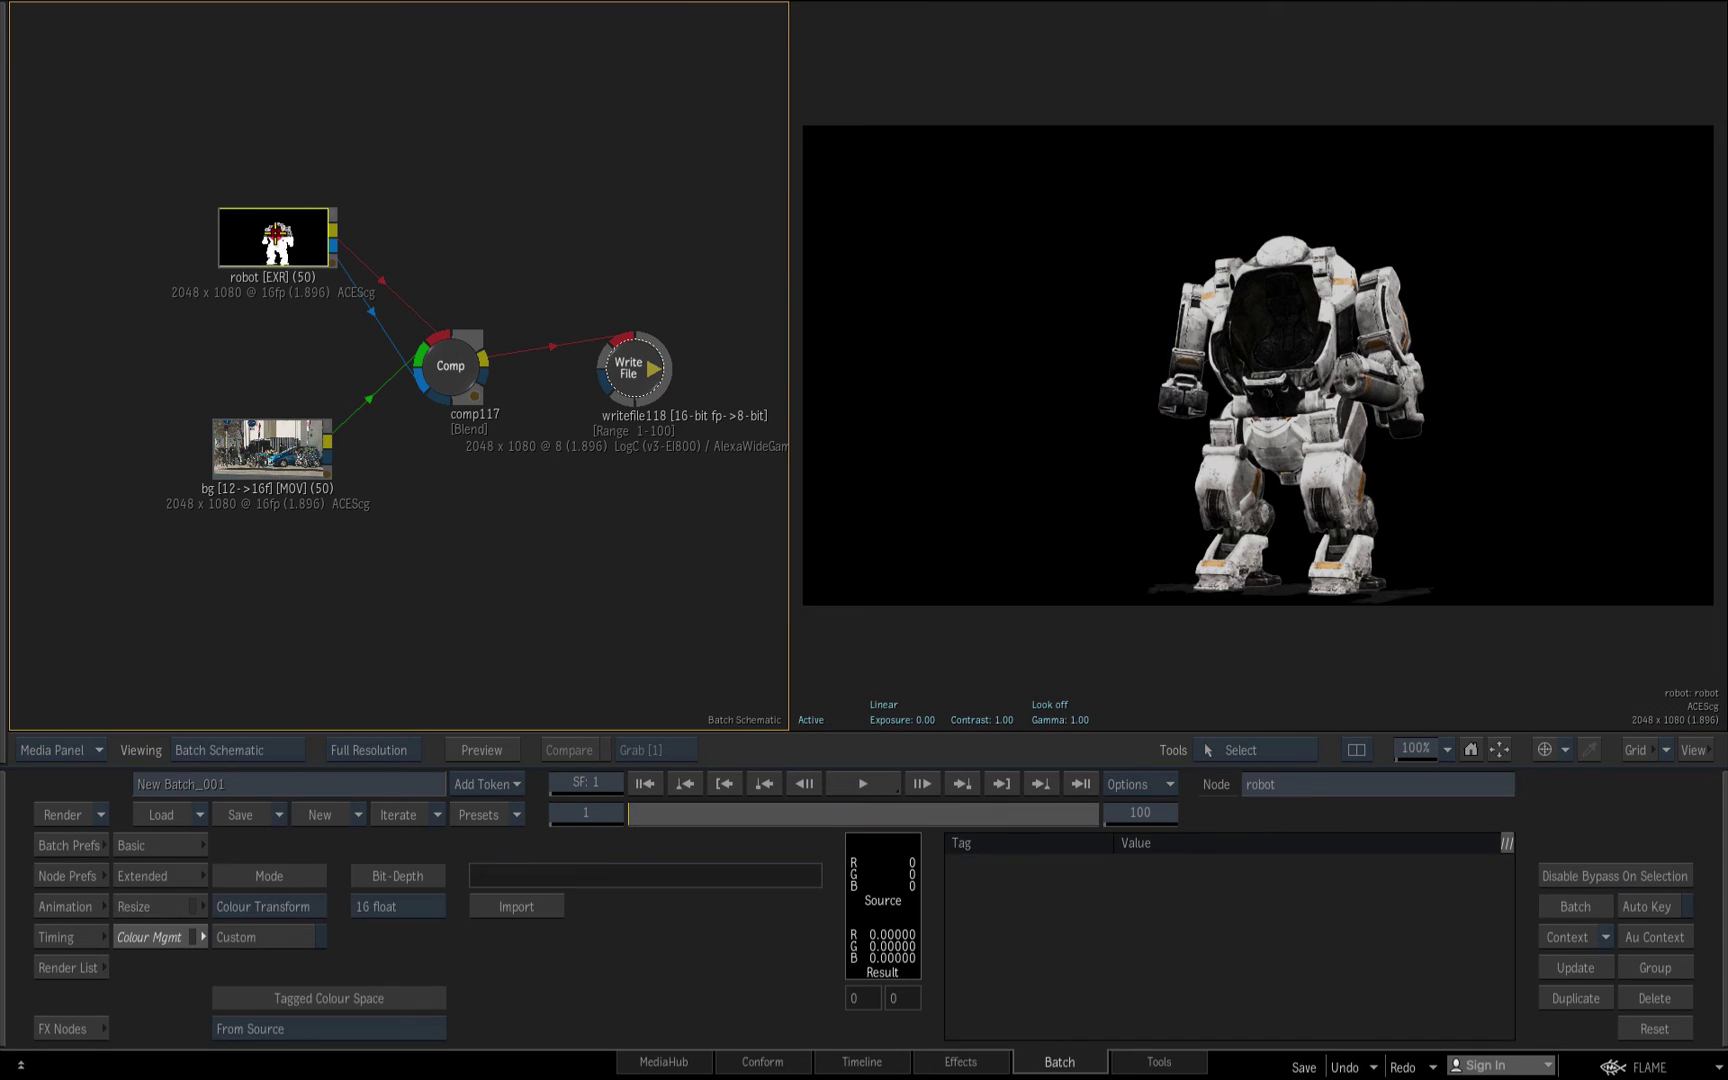
click(817, 720)
click(817, 720)
click(452, 374)
click(819, 720)
click(819, 720)
click(628, 372)
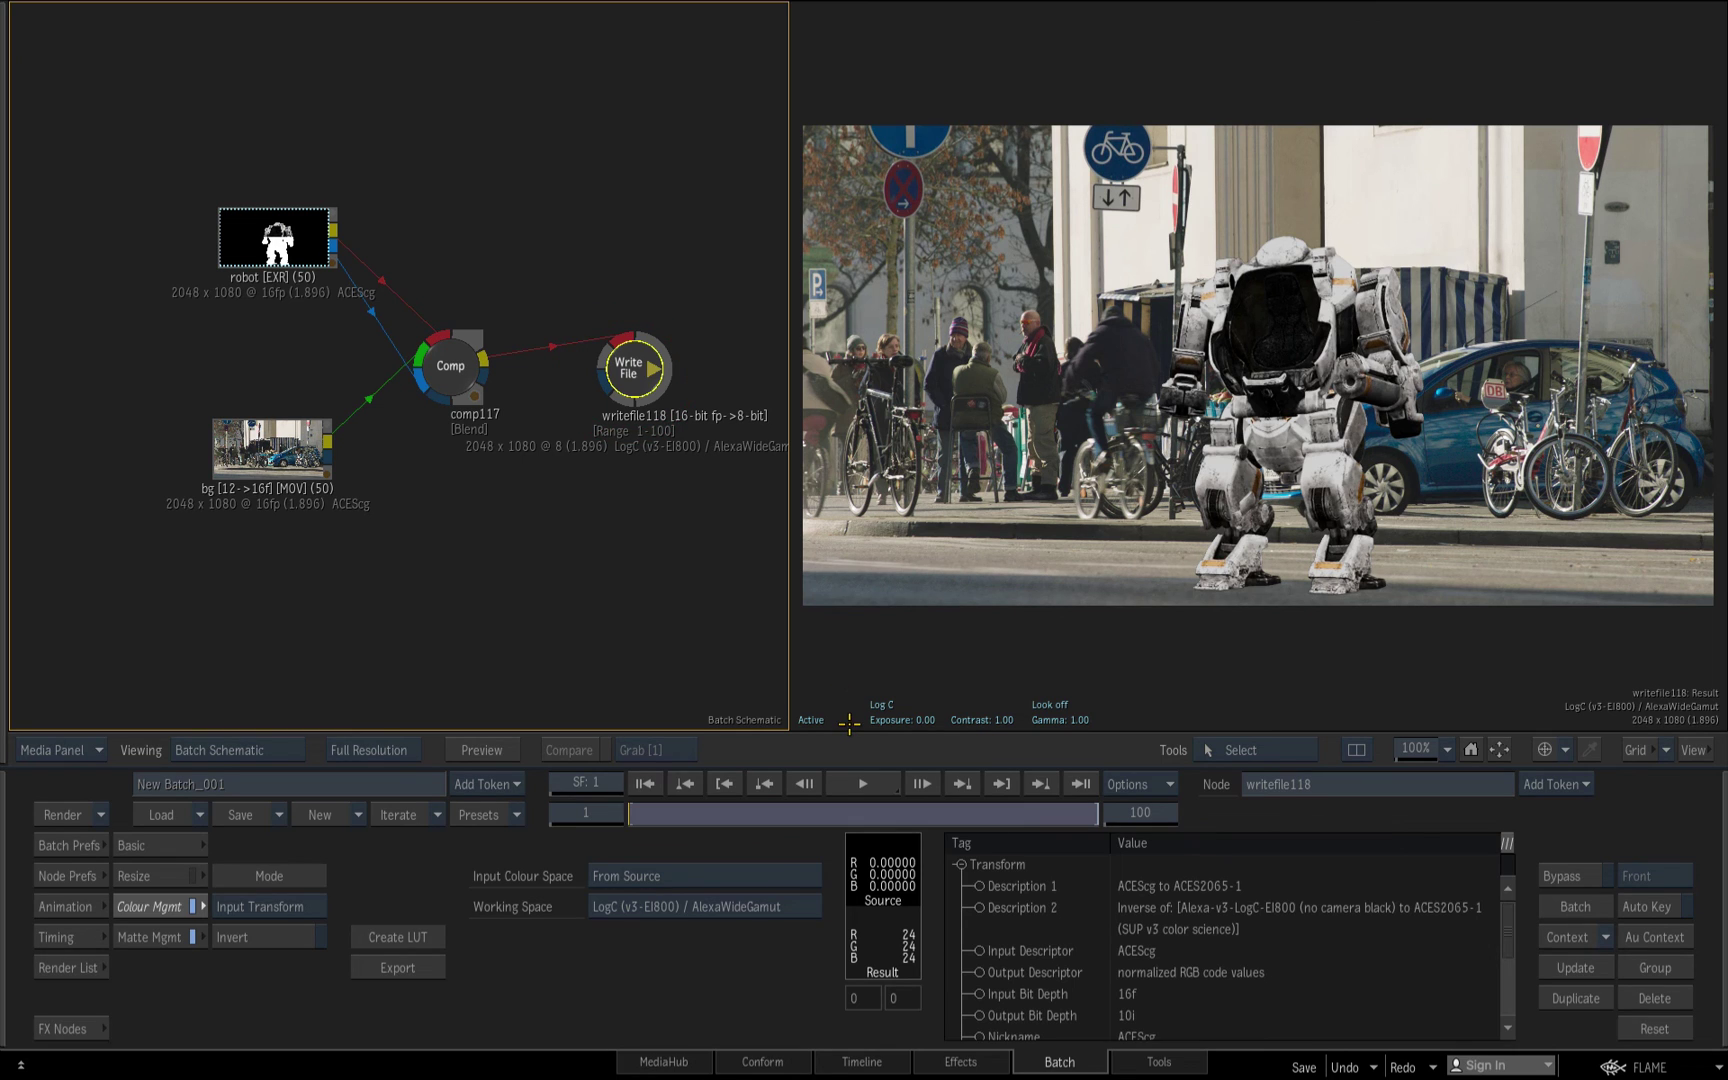
Check the Write File node's LogC result in the result viewport
click(819, 718)
click(819, 718)
drag(644, 809, 792, 834)
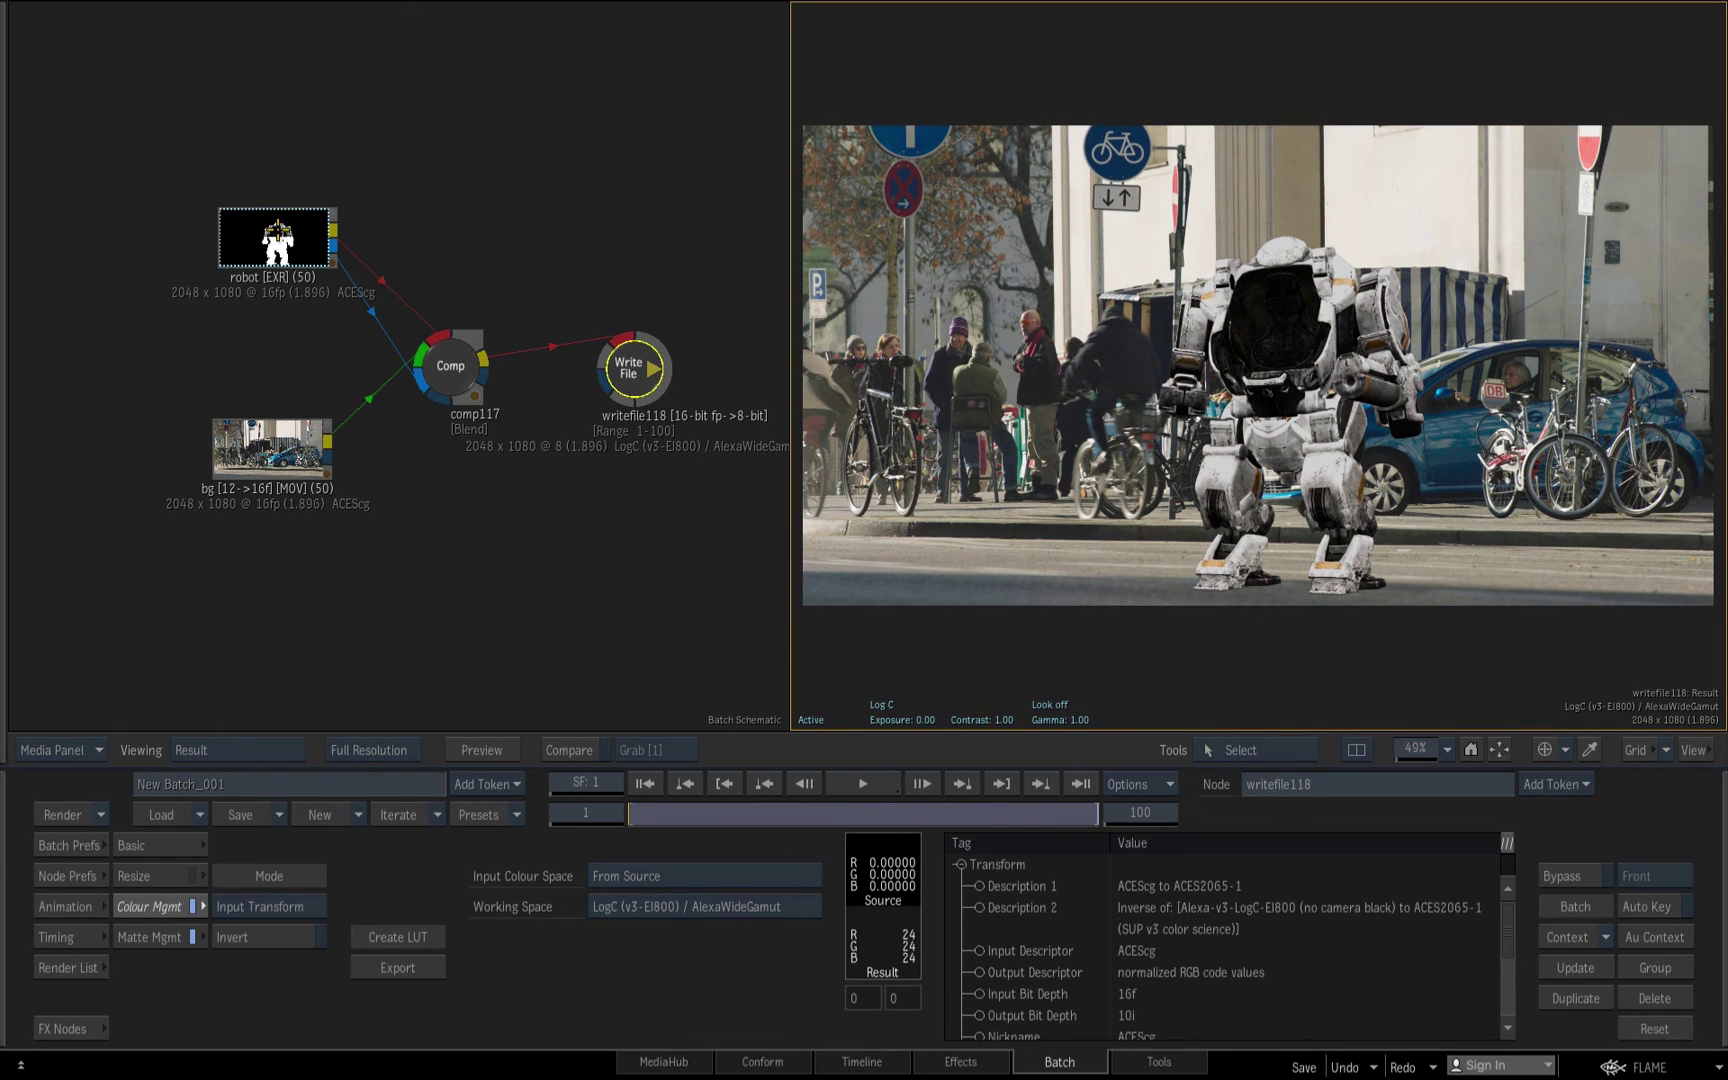
click(293, 147)
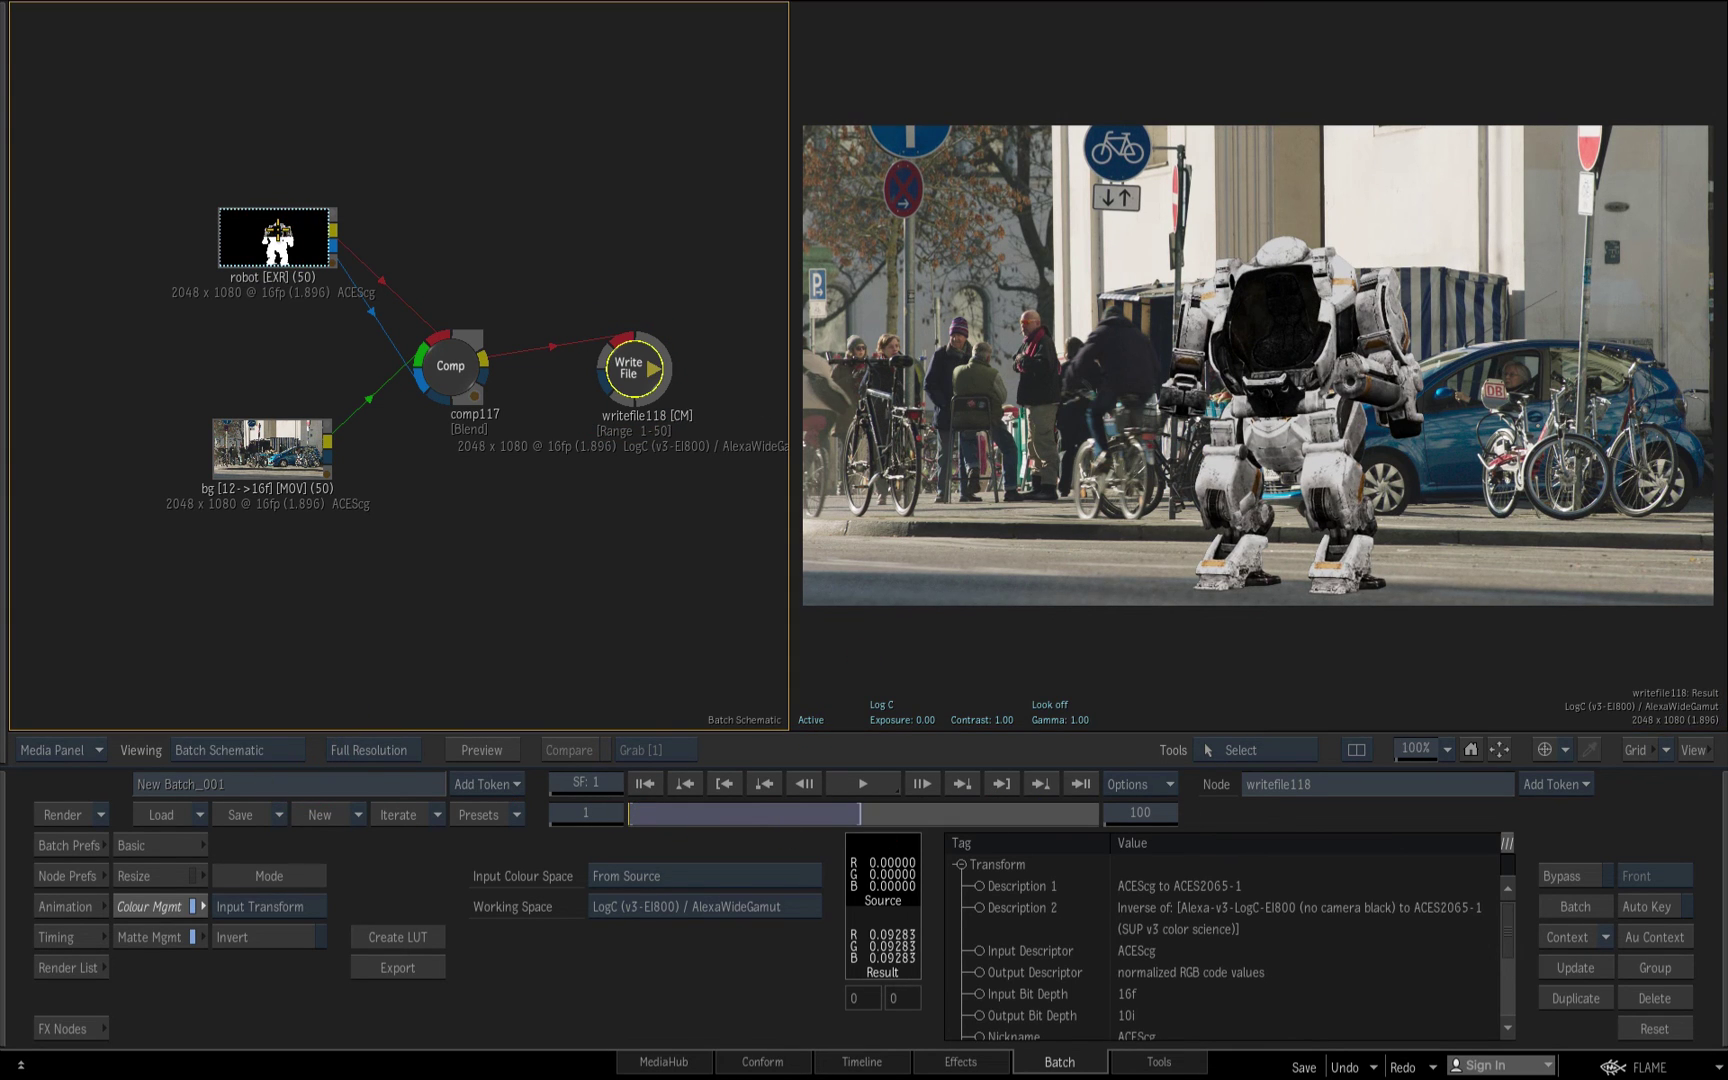
Duplicate the bg clip, place the copy below the original and disable the copy's Colour Mgmt transform
click(262, 450)
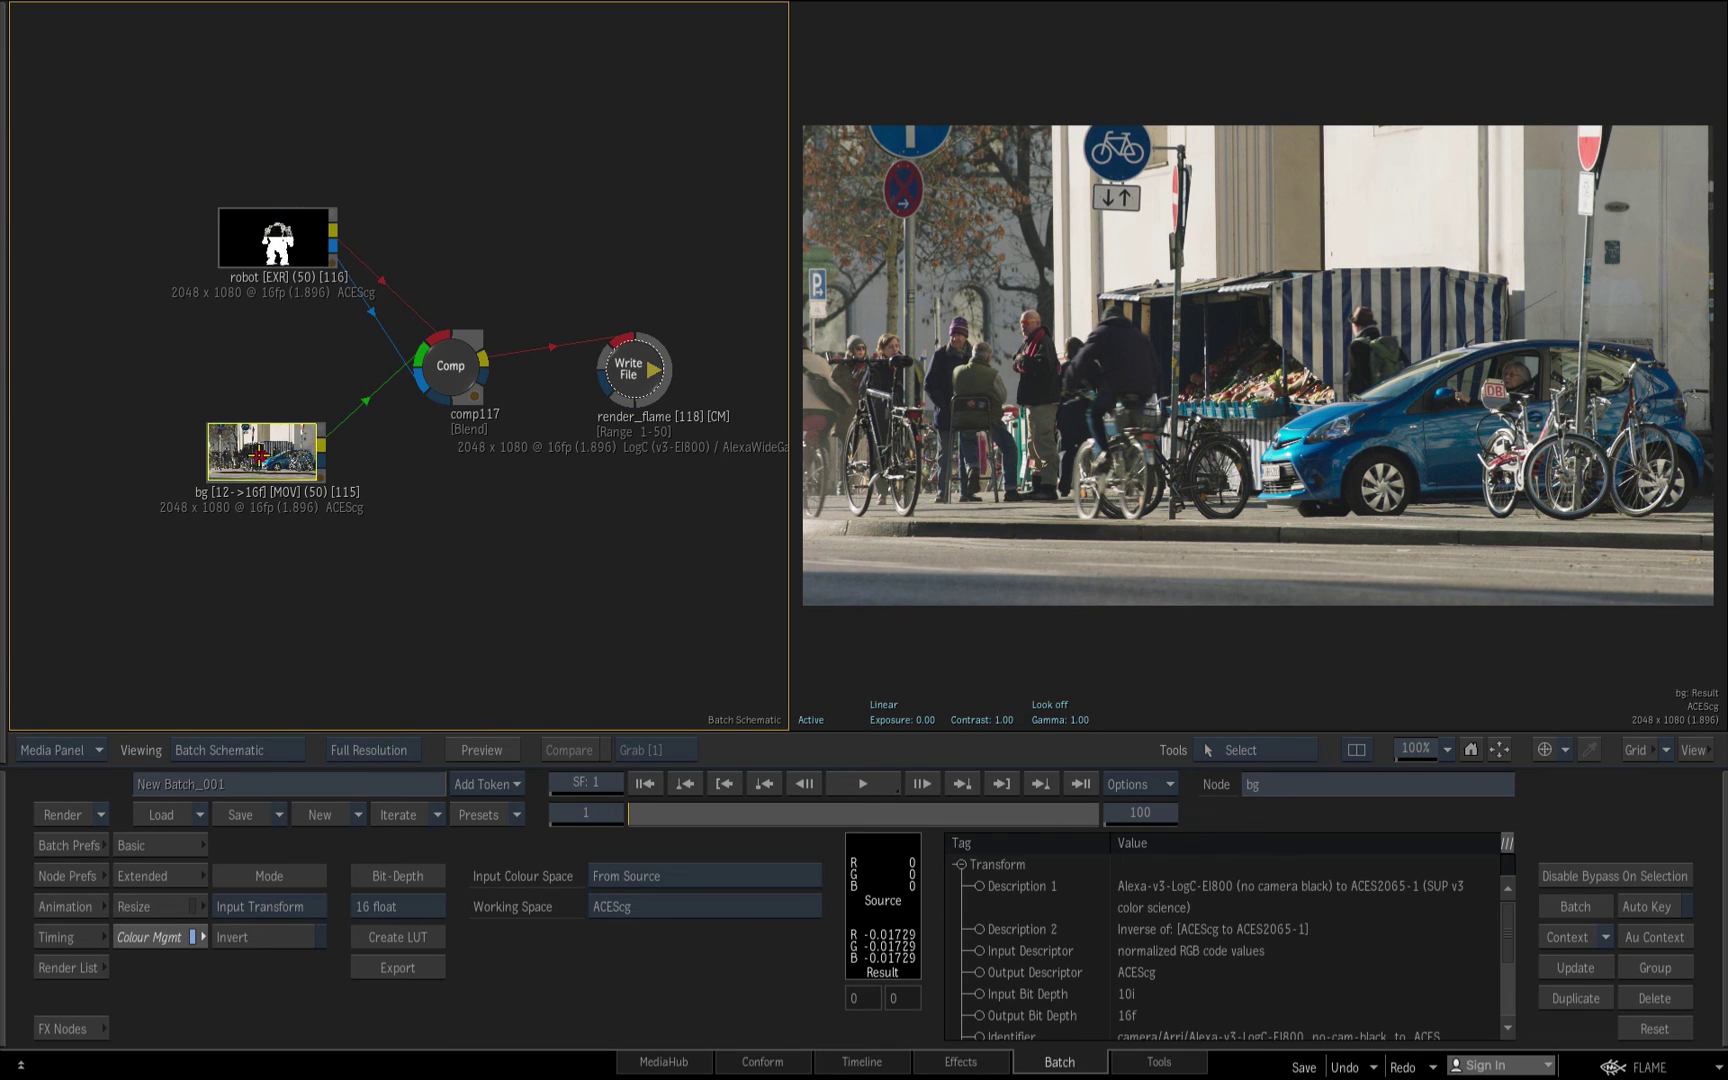
key(ctrl)
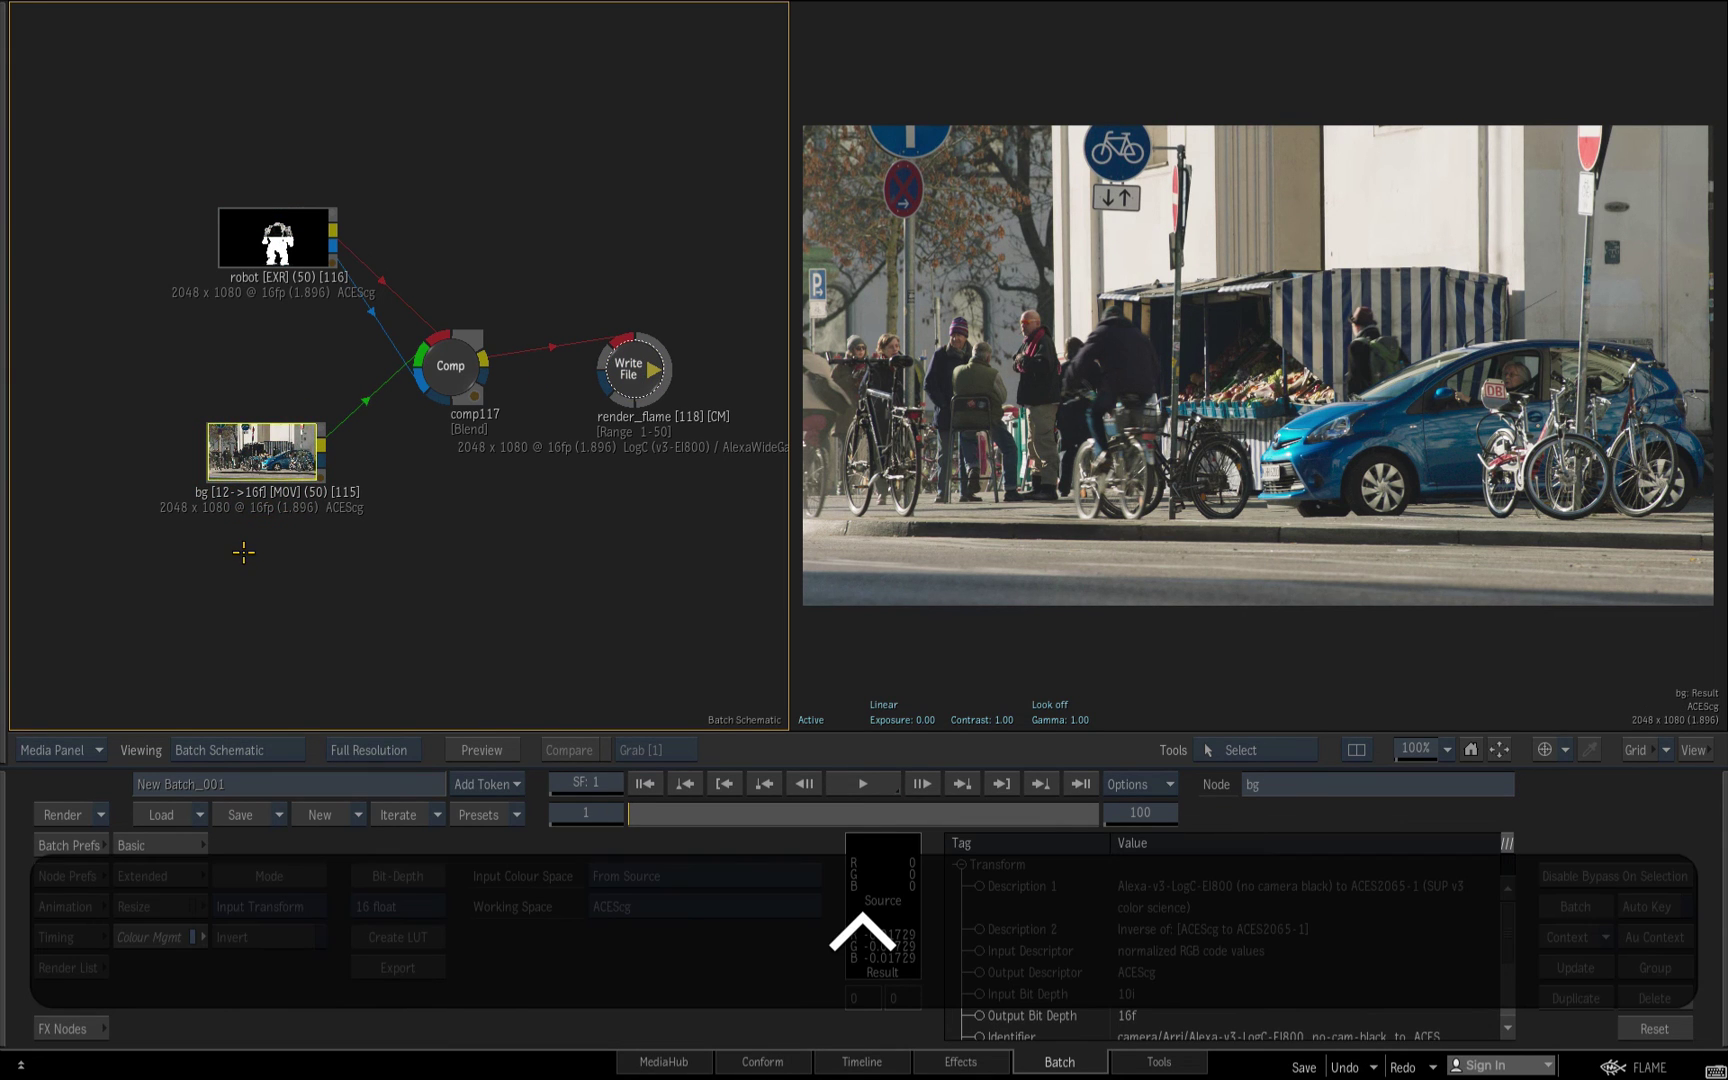
key(ctrl+d)
drag(343, 380, 262, 636)
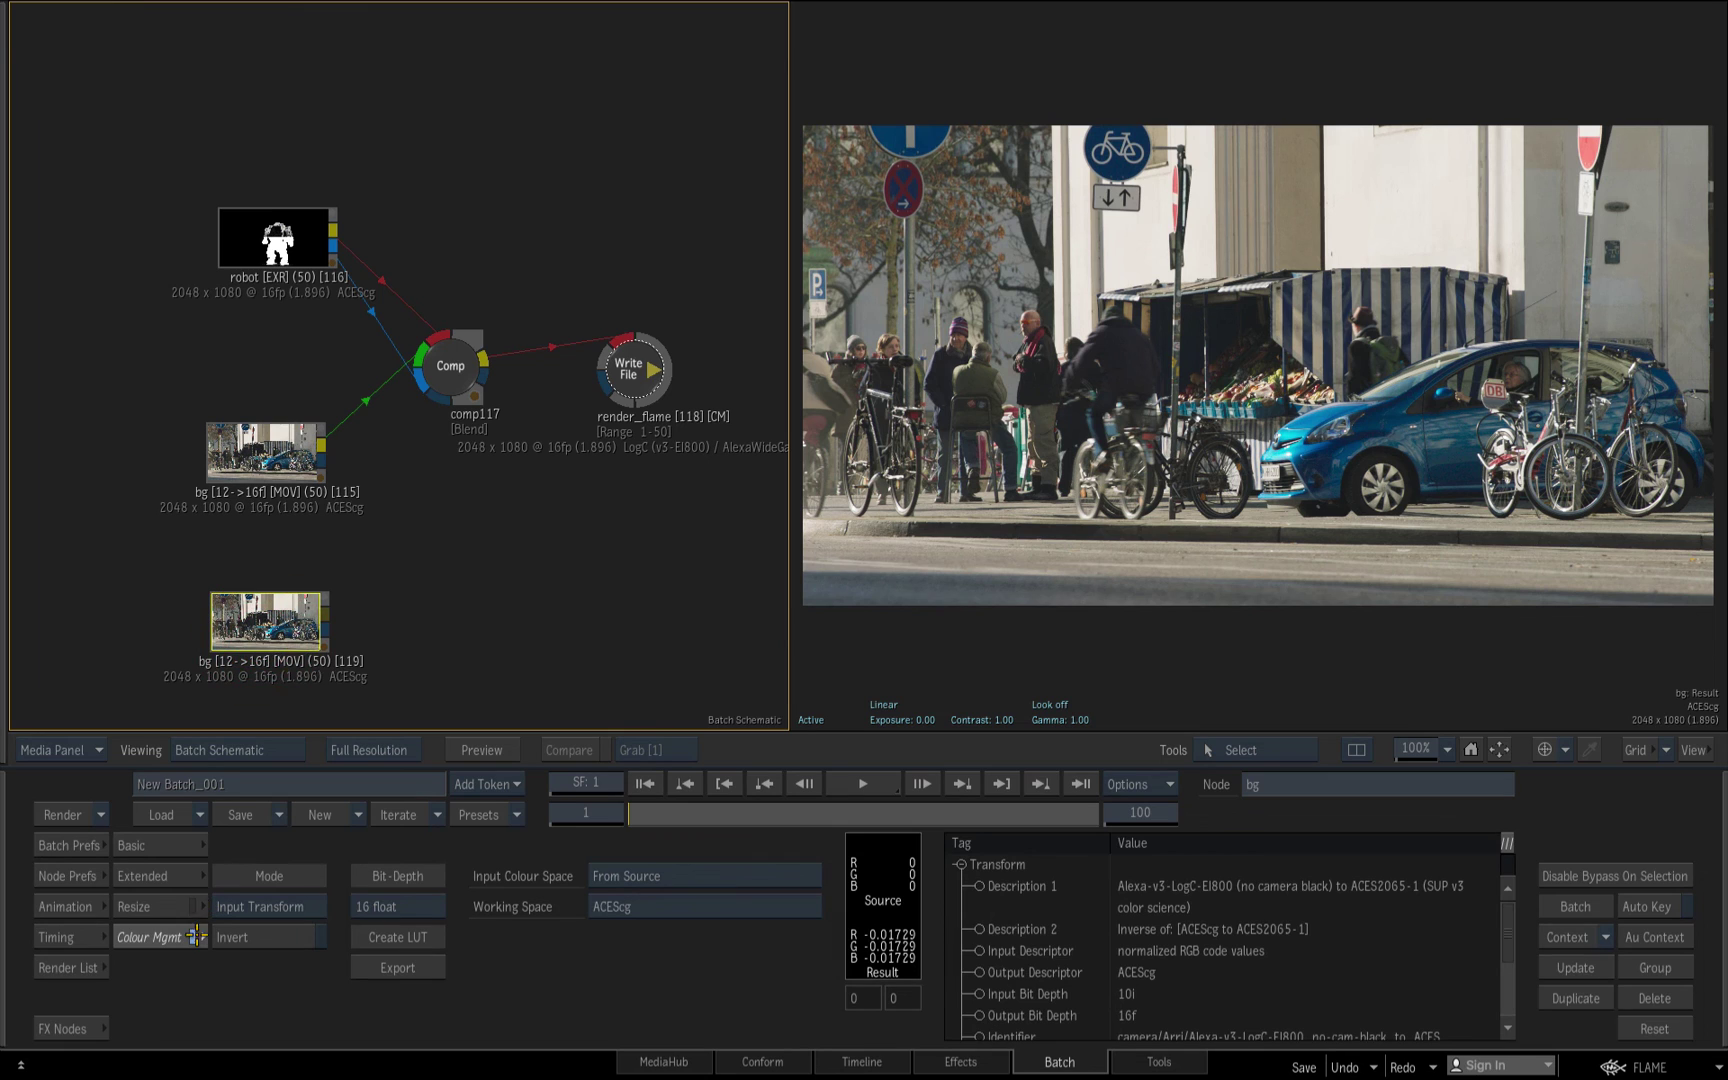
click(198, 935)
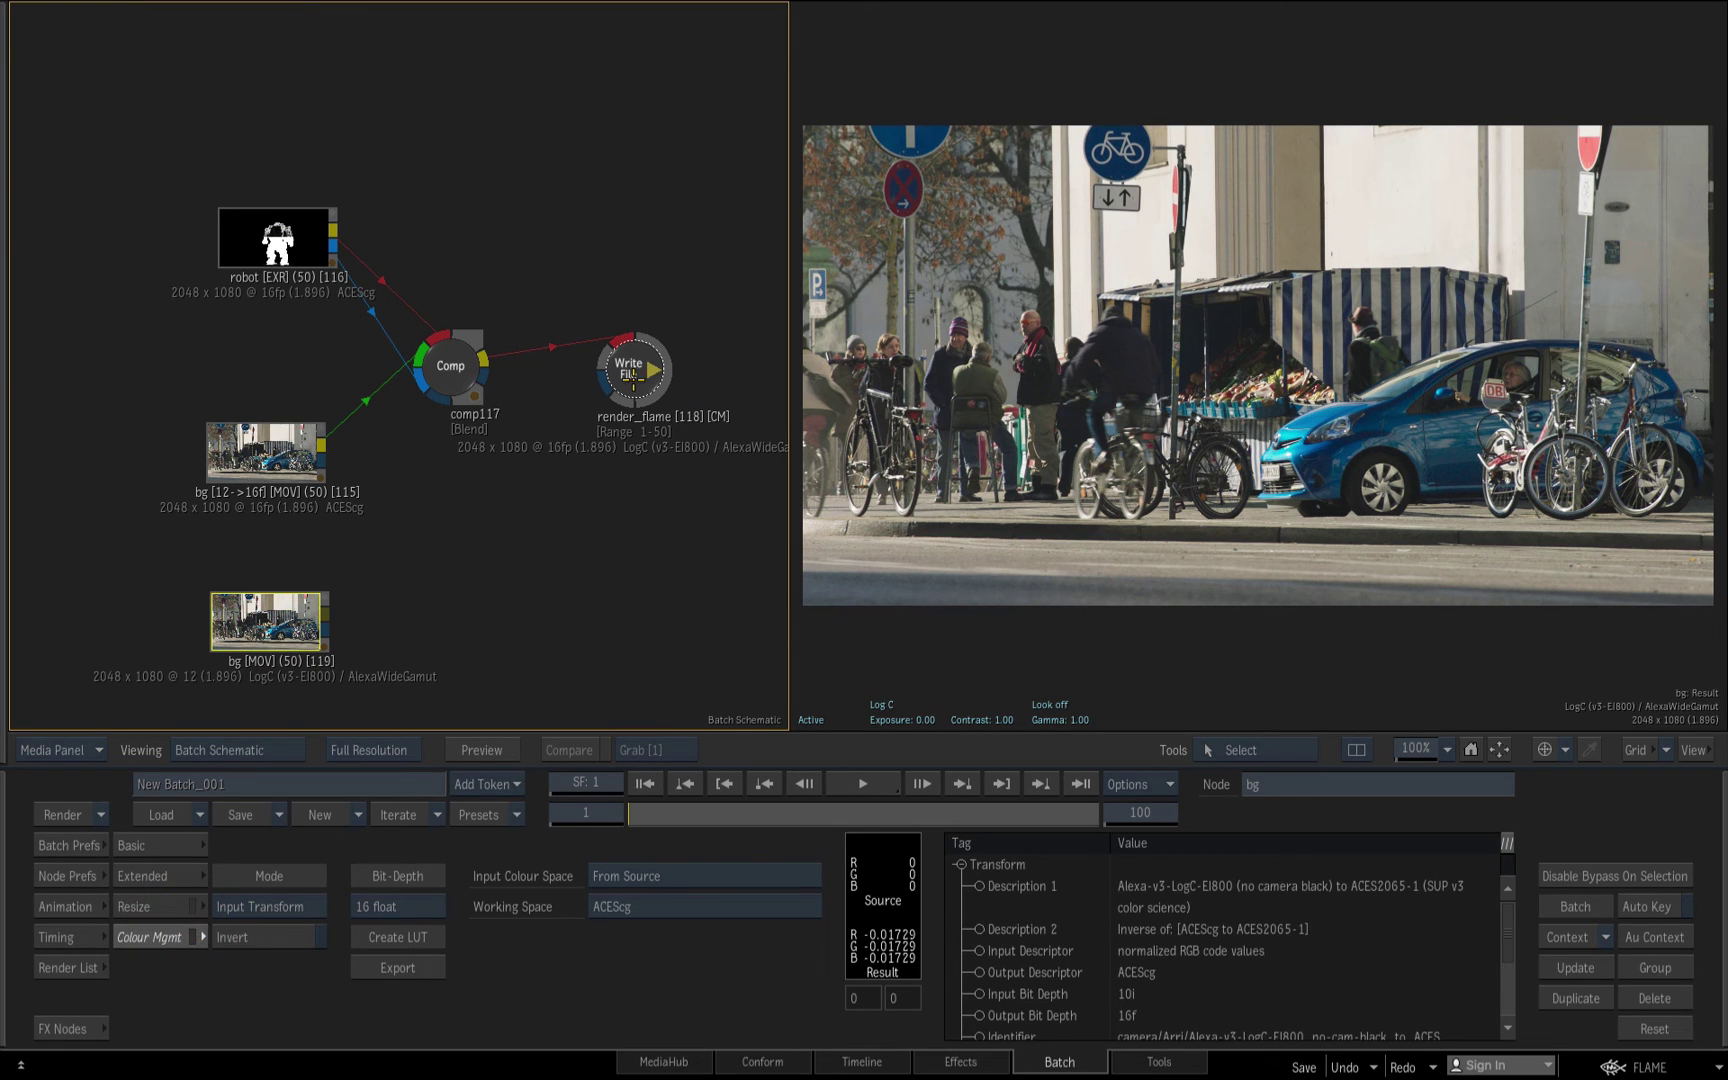
Compare the Write File result with the untransformed bg copy in the result viewport
click(640, 375)
click(270, 622)
click(625, 374)
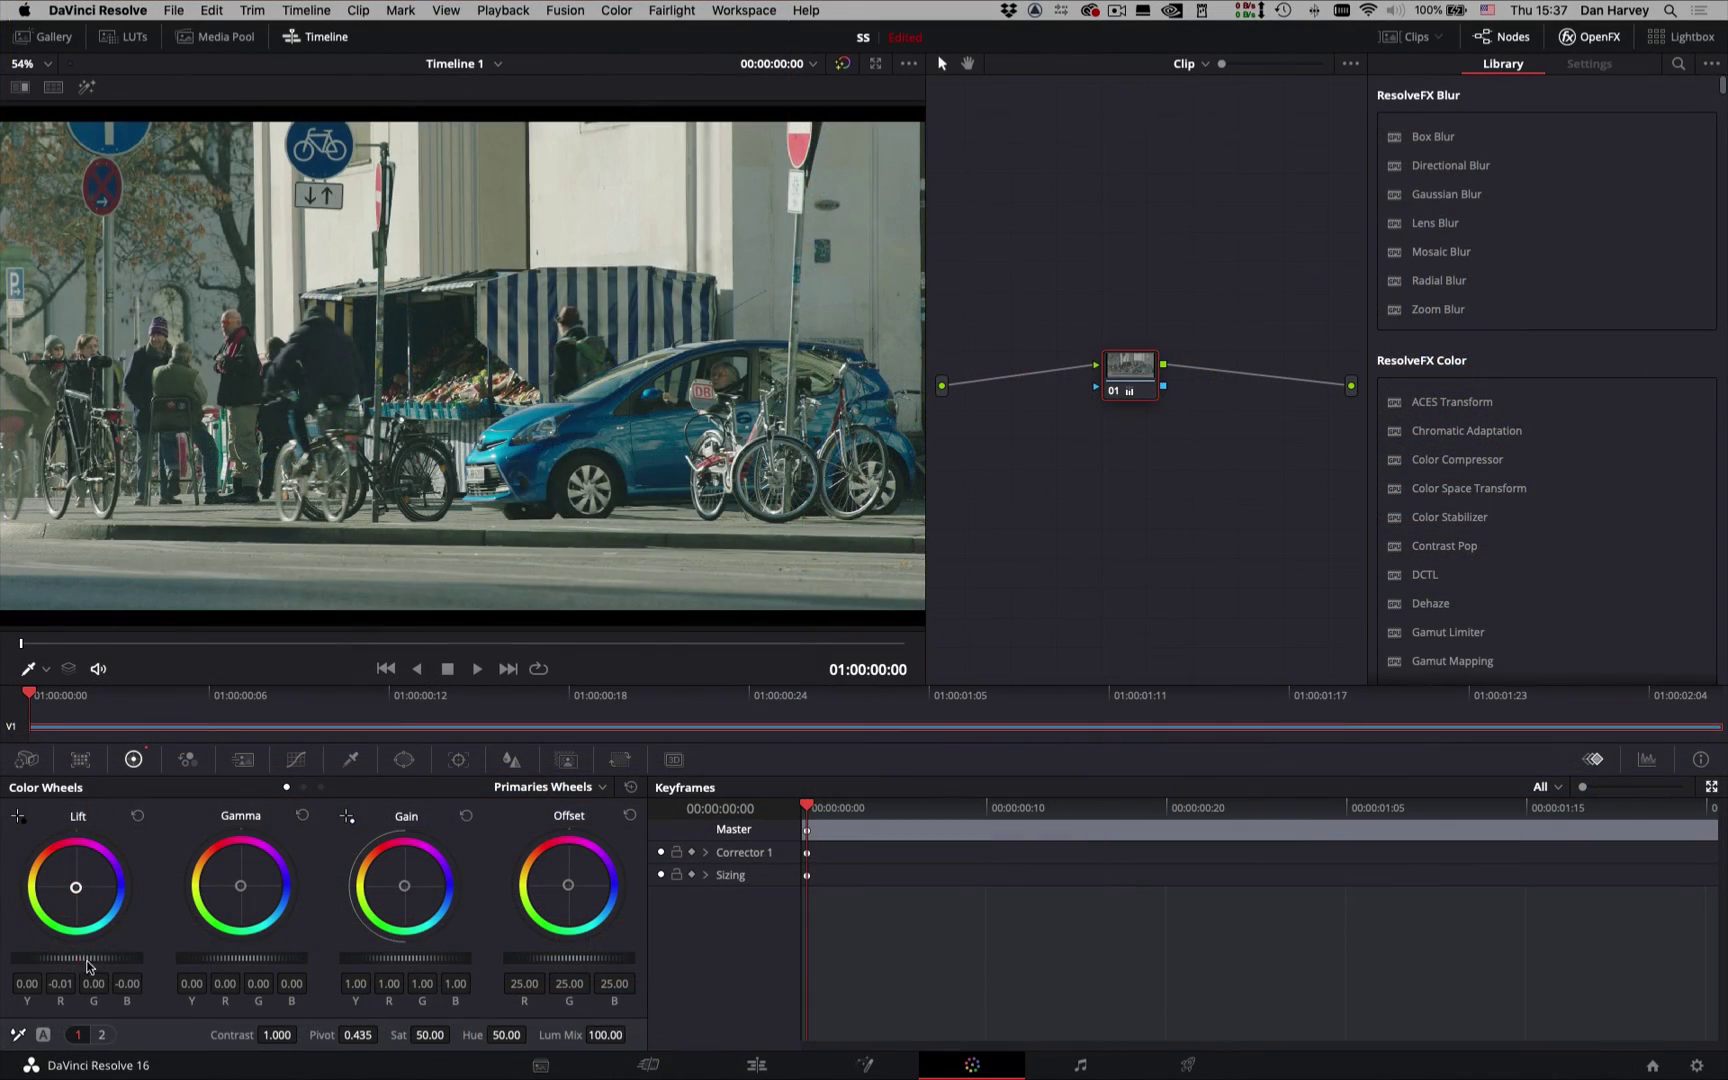
Switch to DaVinci Resolve and lower the bg.mov clip's Lift to -0.03
drag(88, 966, 84, 966)
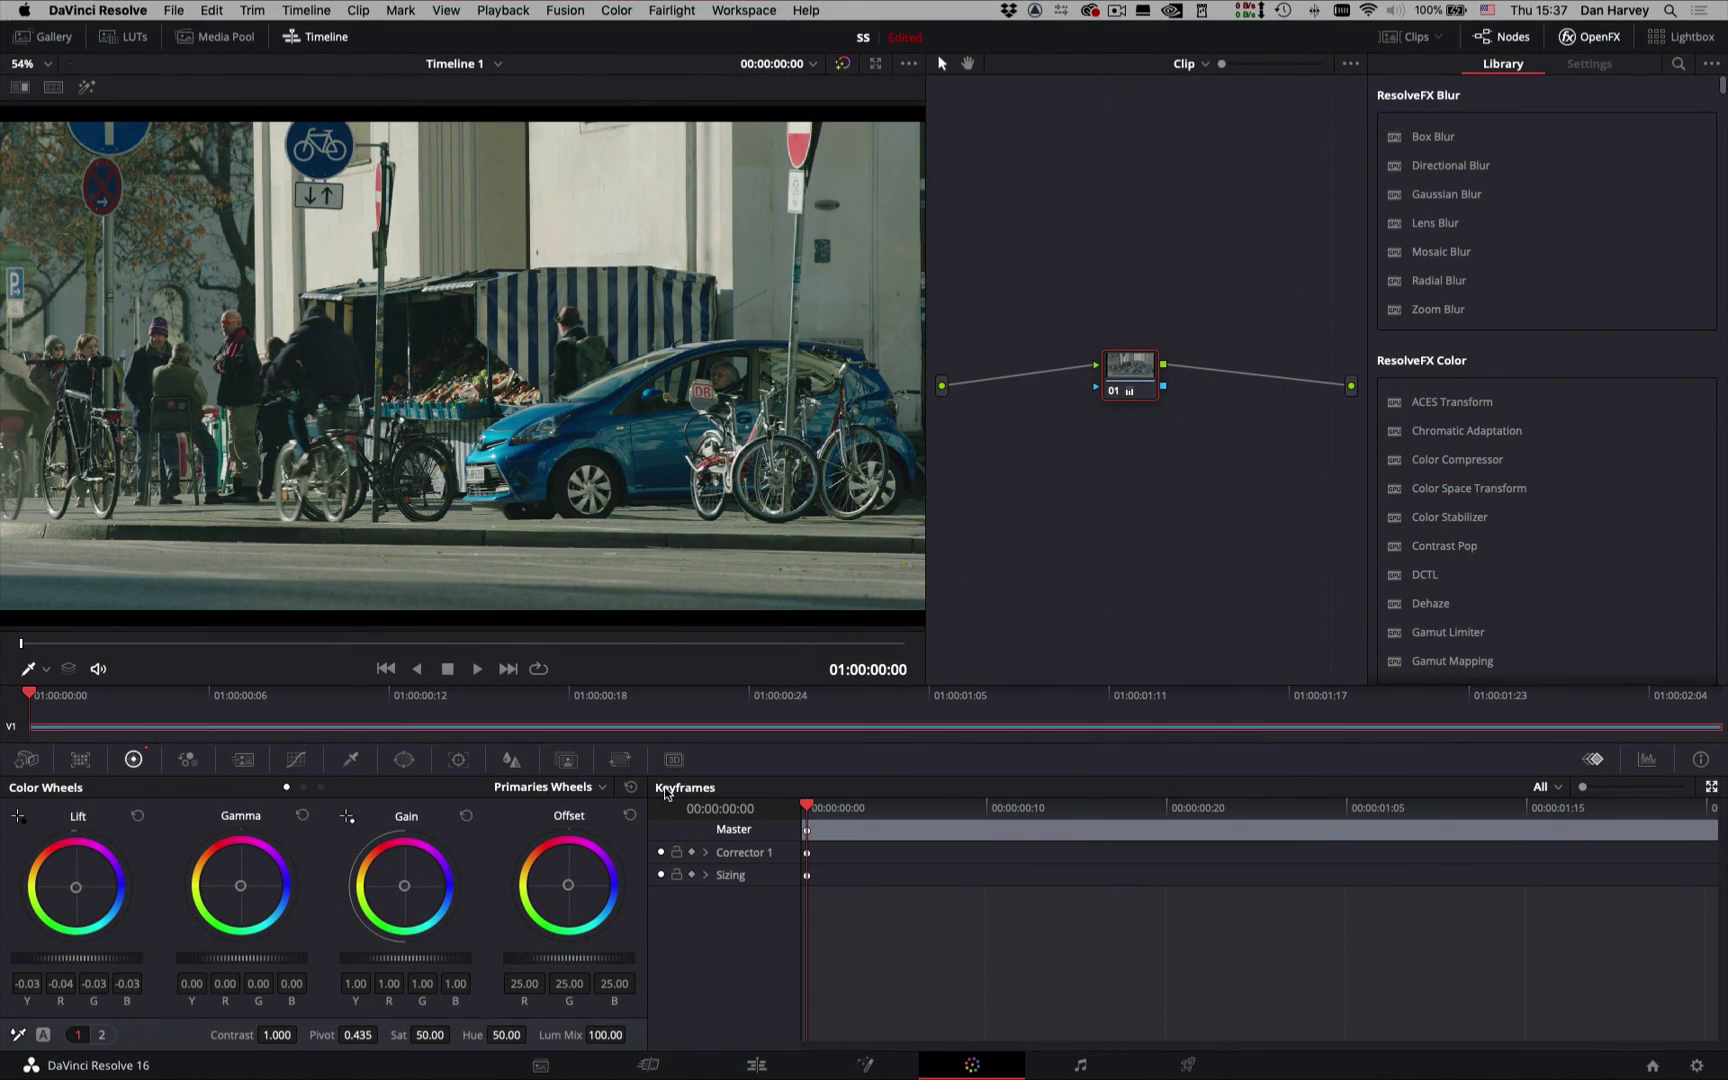
mouse_move(806, 806)
mouse_down()
mouse_move(1174, 826)
mouse_move(800, 826)
mouse_up()
click(756, 1067)
click(543, 1066)
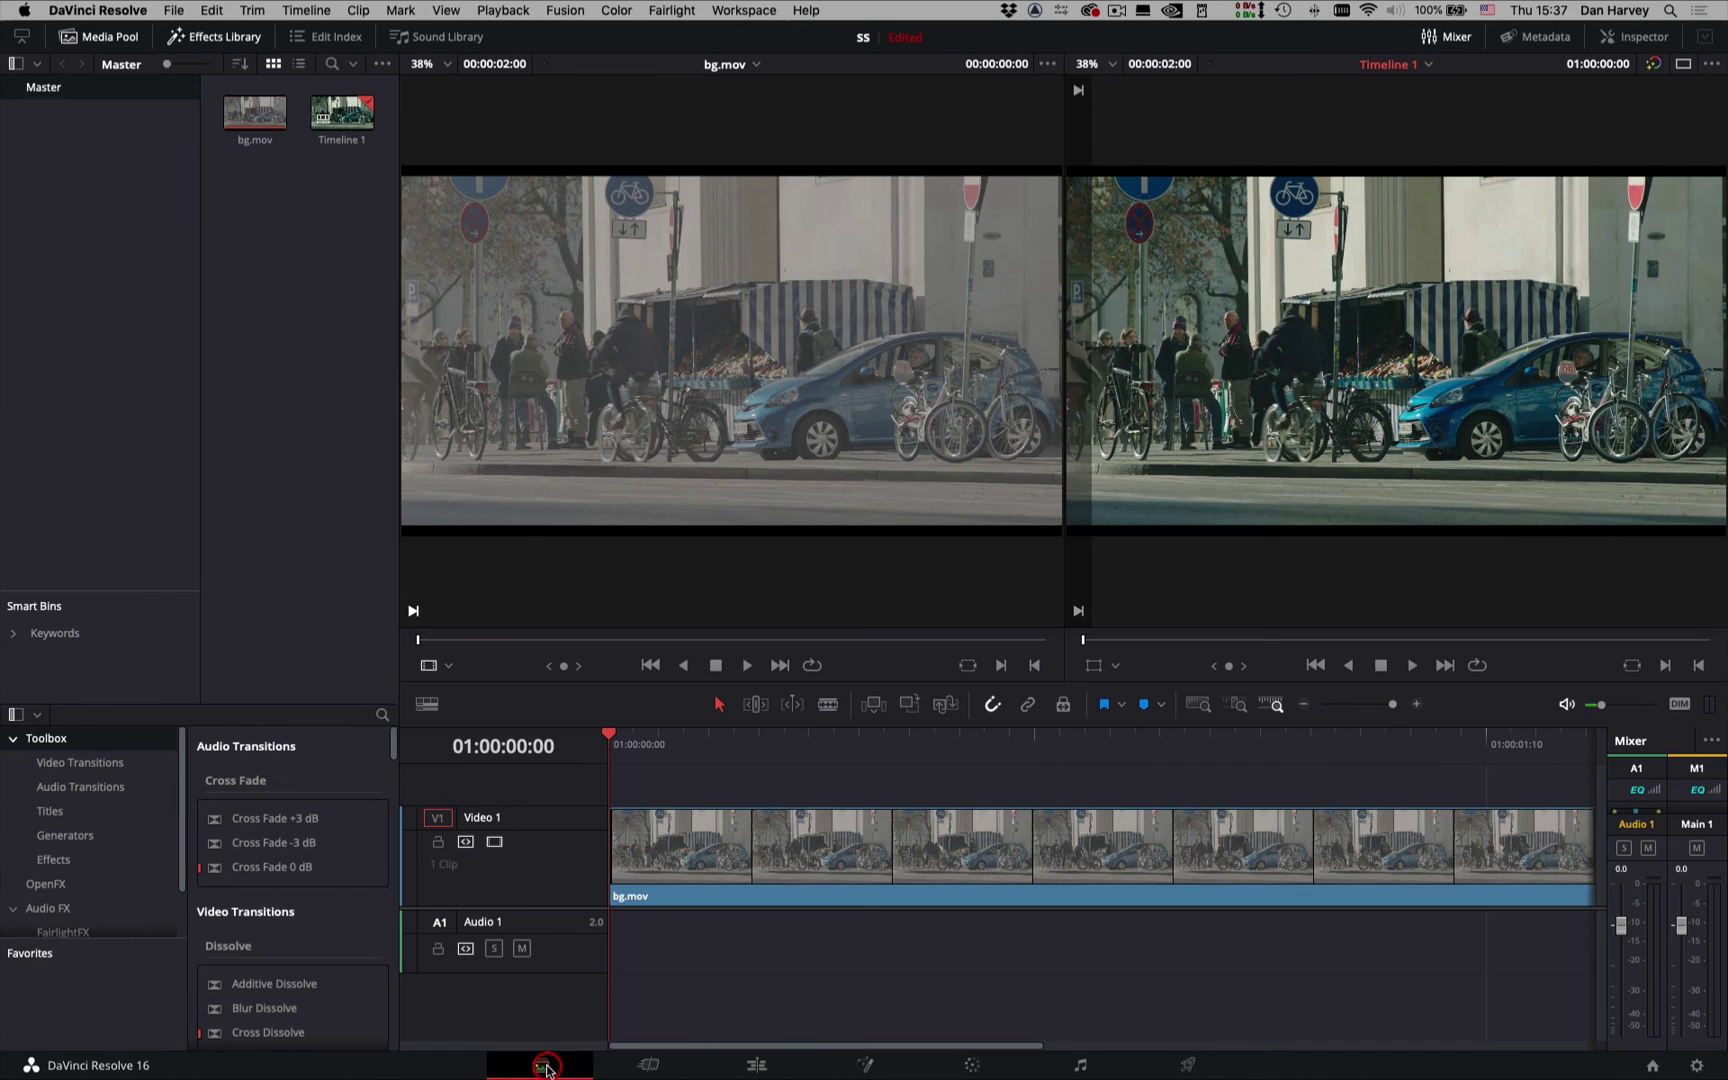
click(91, 421)
click(224, 103)
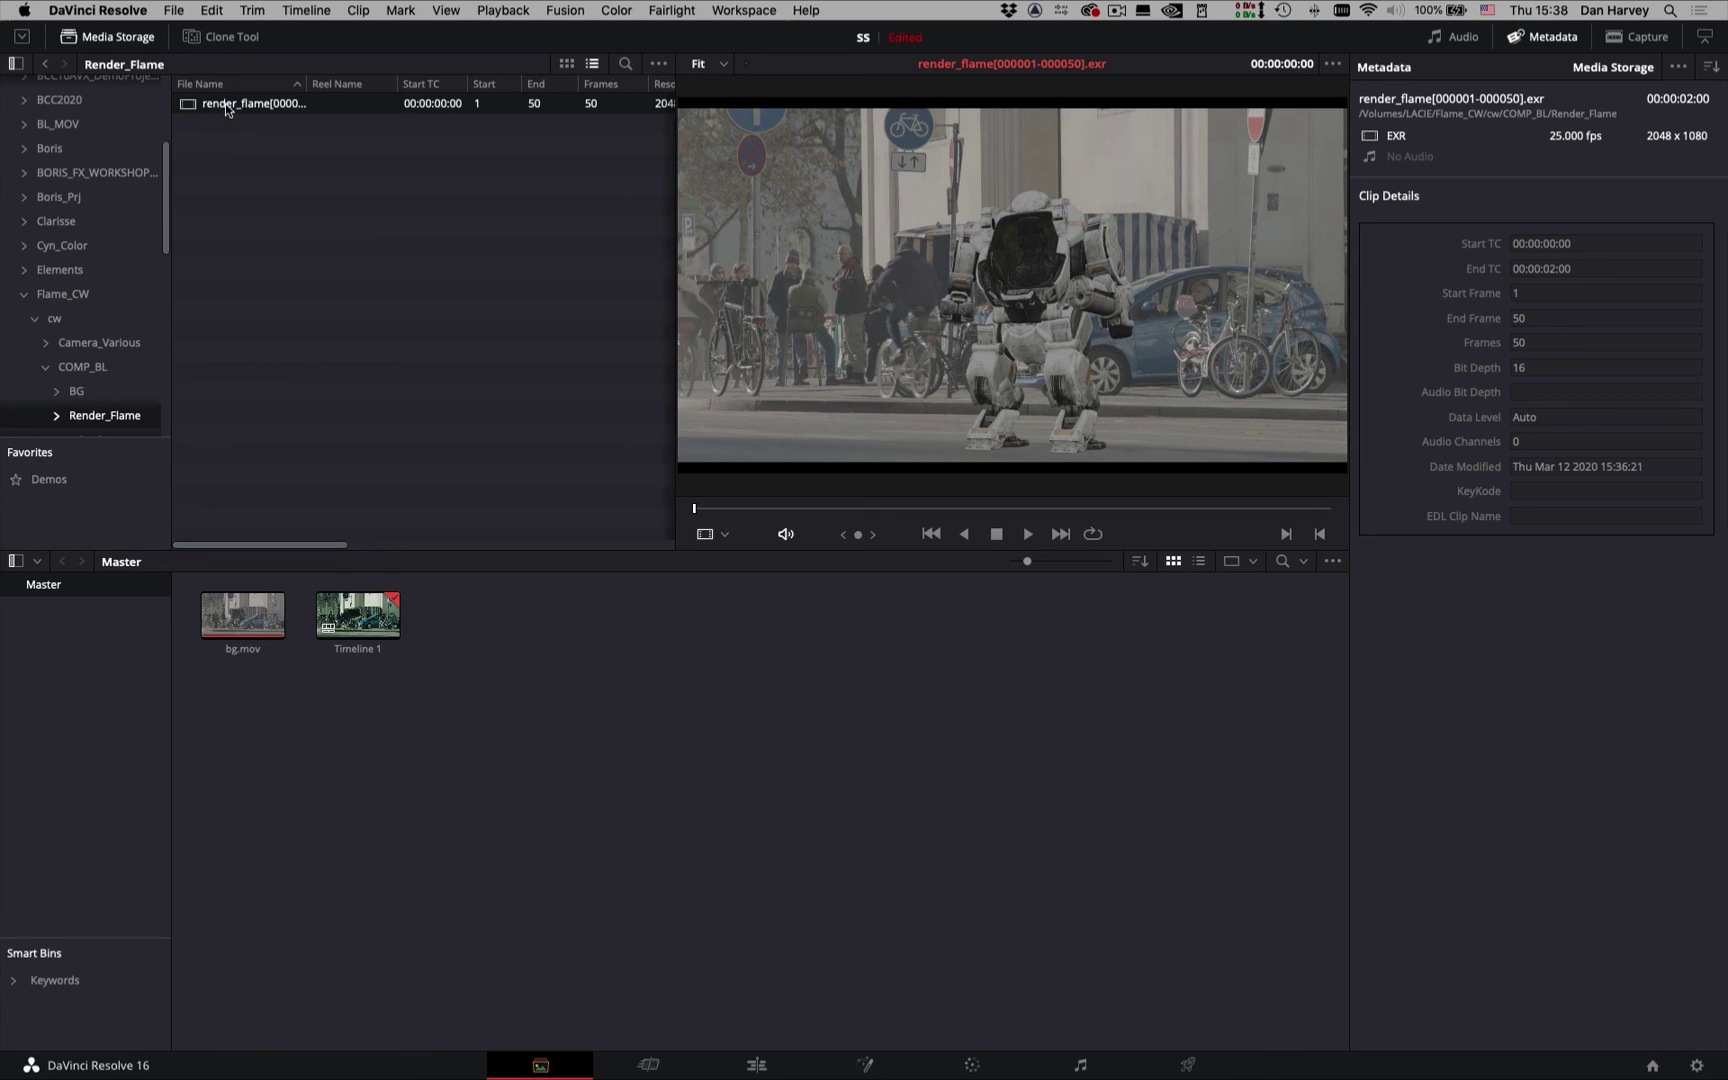
drag(228, 110, 482, 617)
Replace bg.mov on Timeline 1 with the render_flame sequence, undoing and redoing the replacement to compare both under the grade
click(757, 1065)
double_click(342, 103)
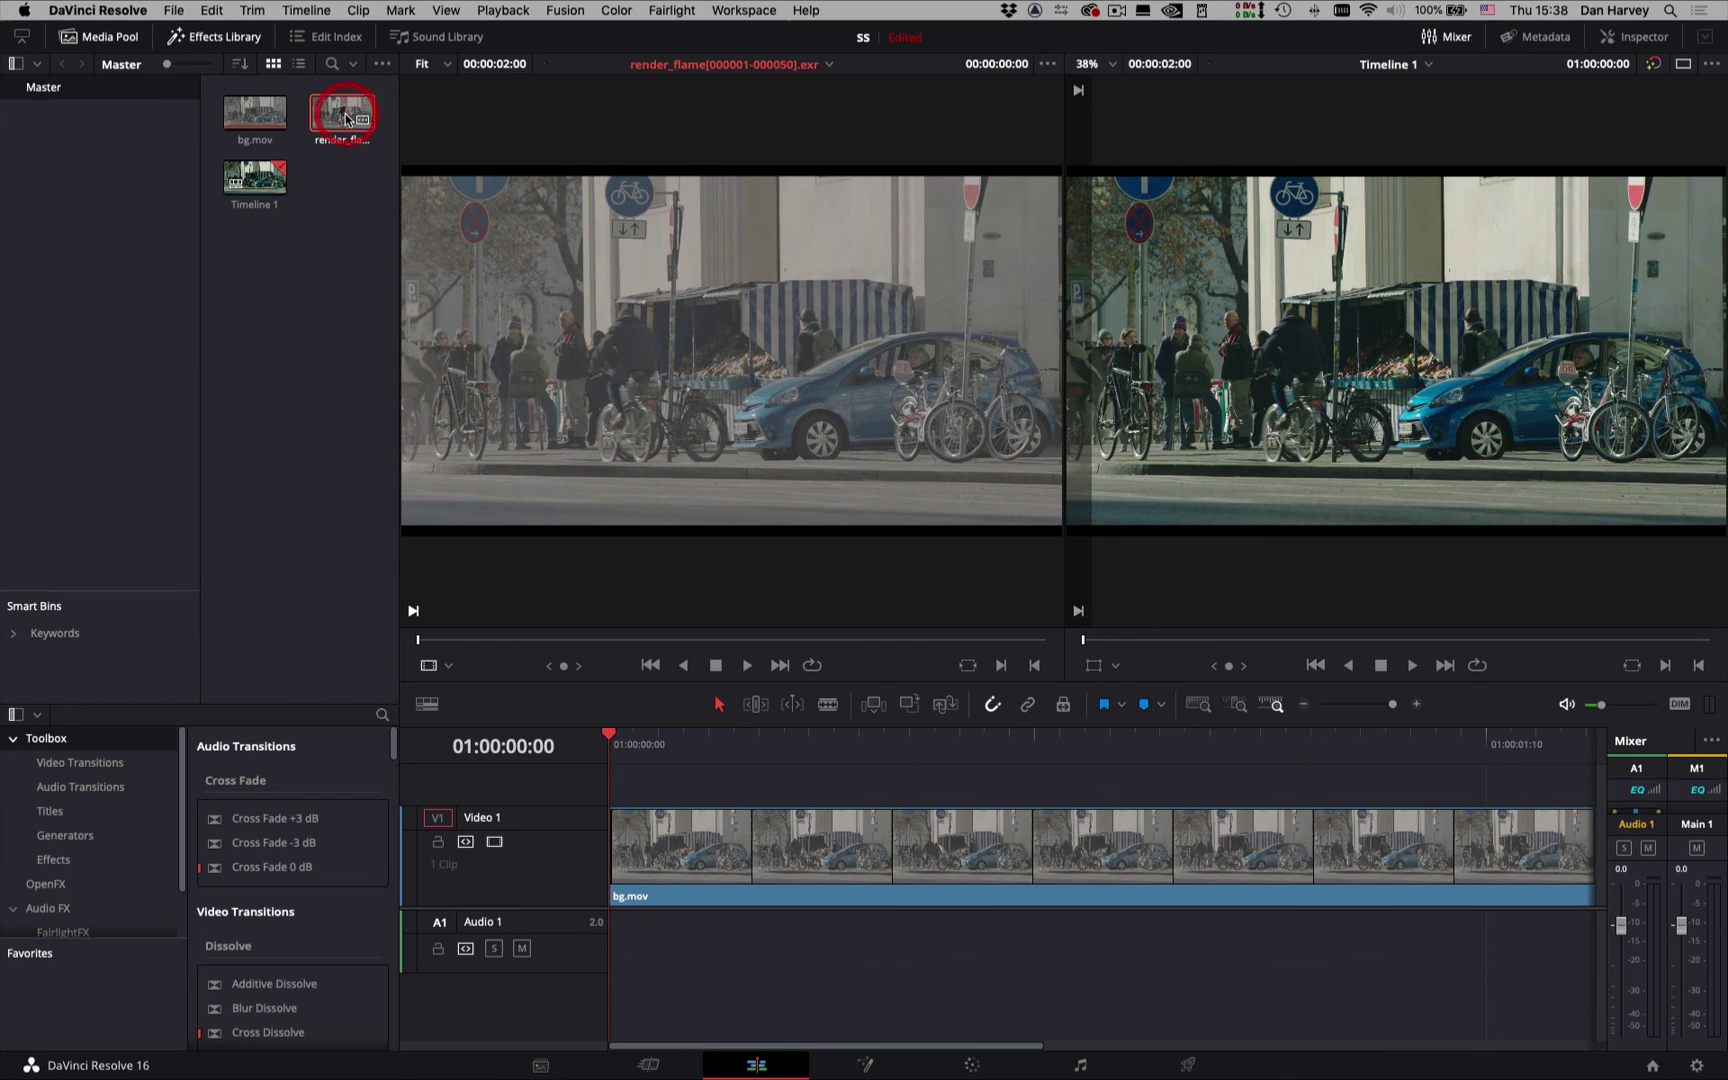
click(946, 705)
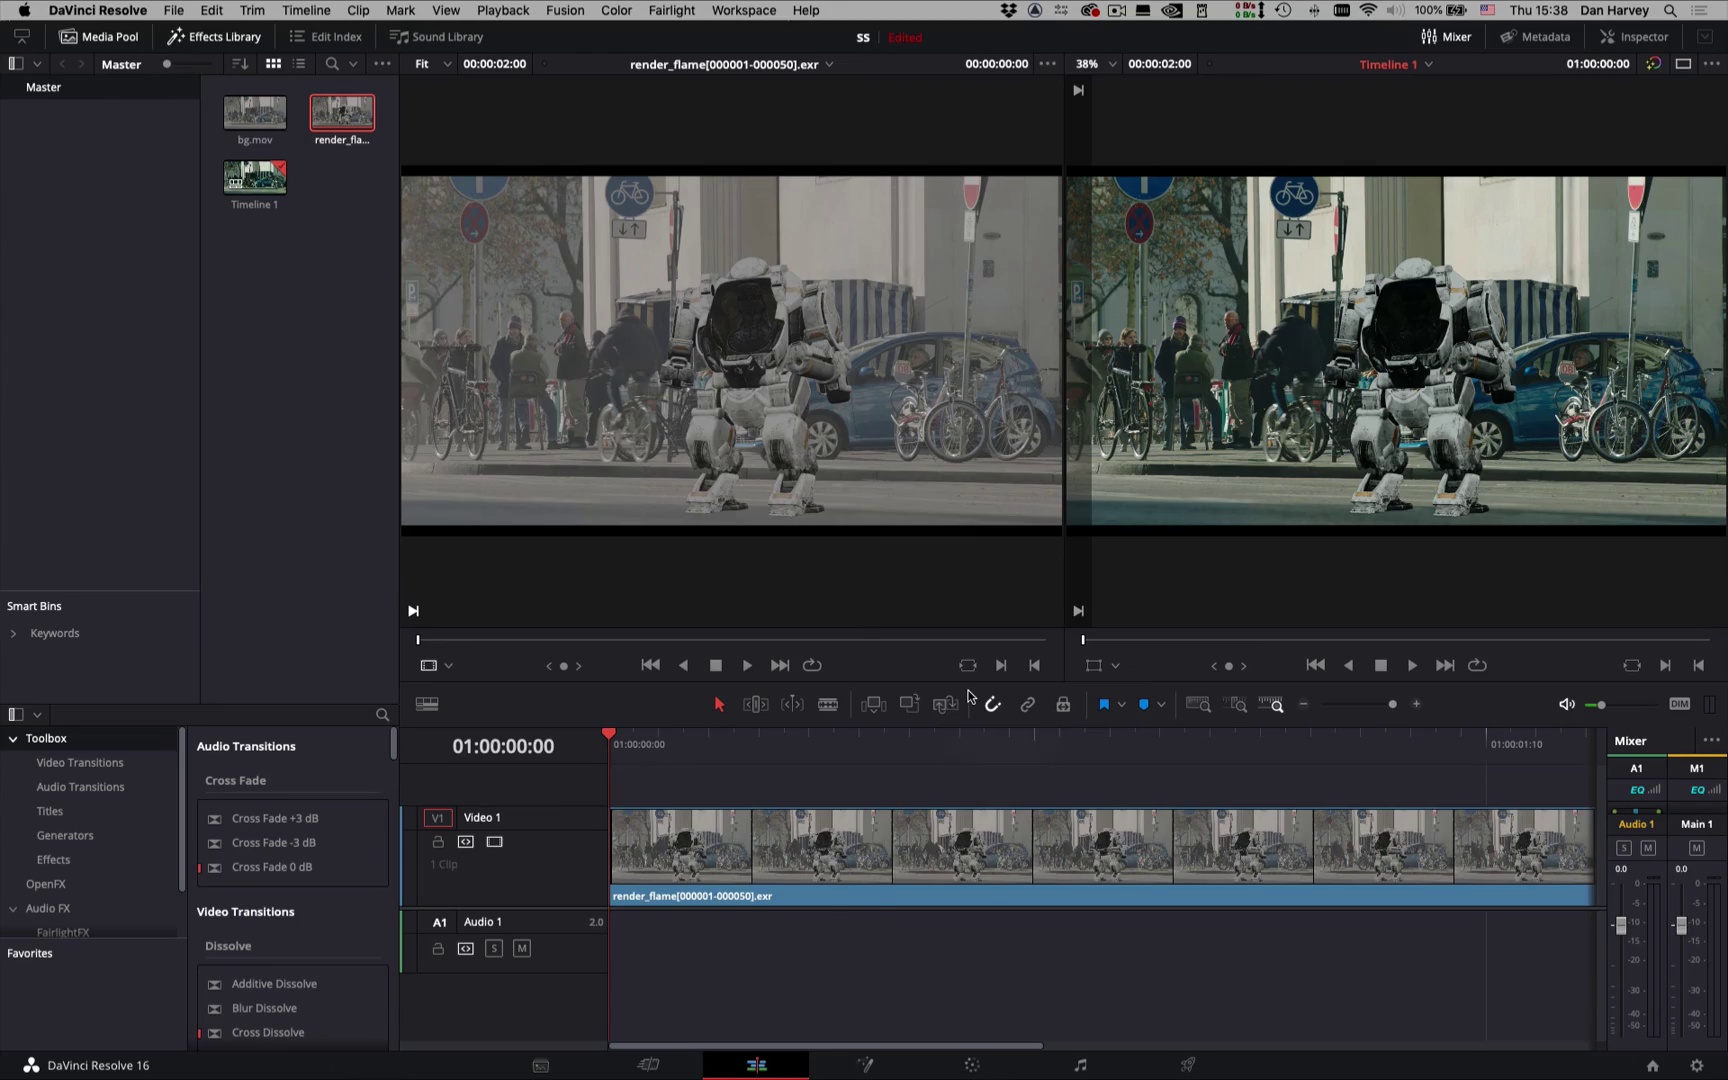
key(super+z)
key(super+shift+z)
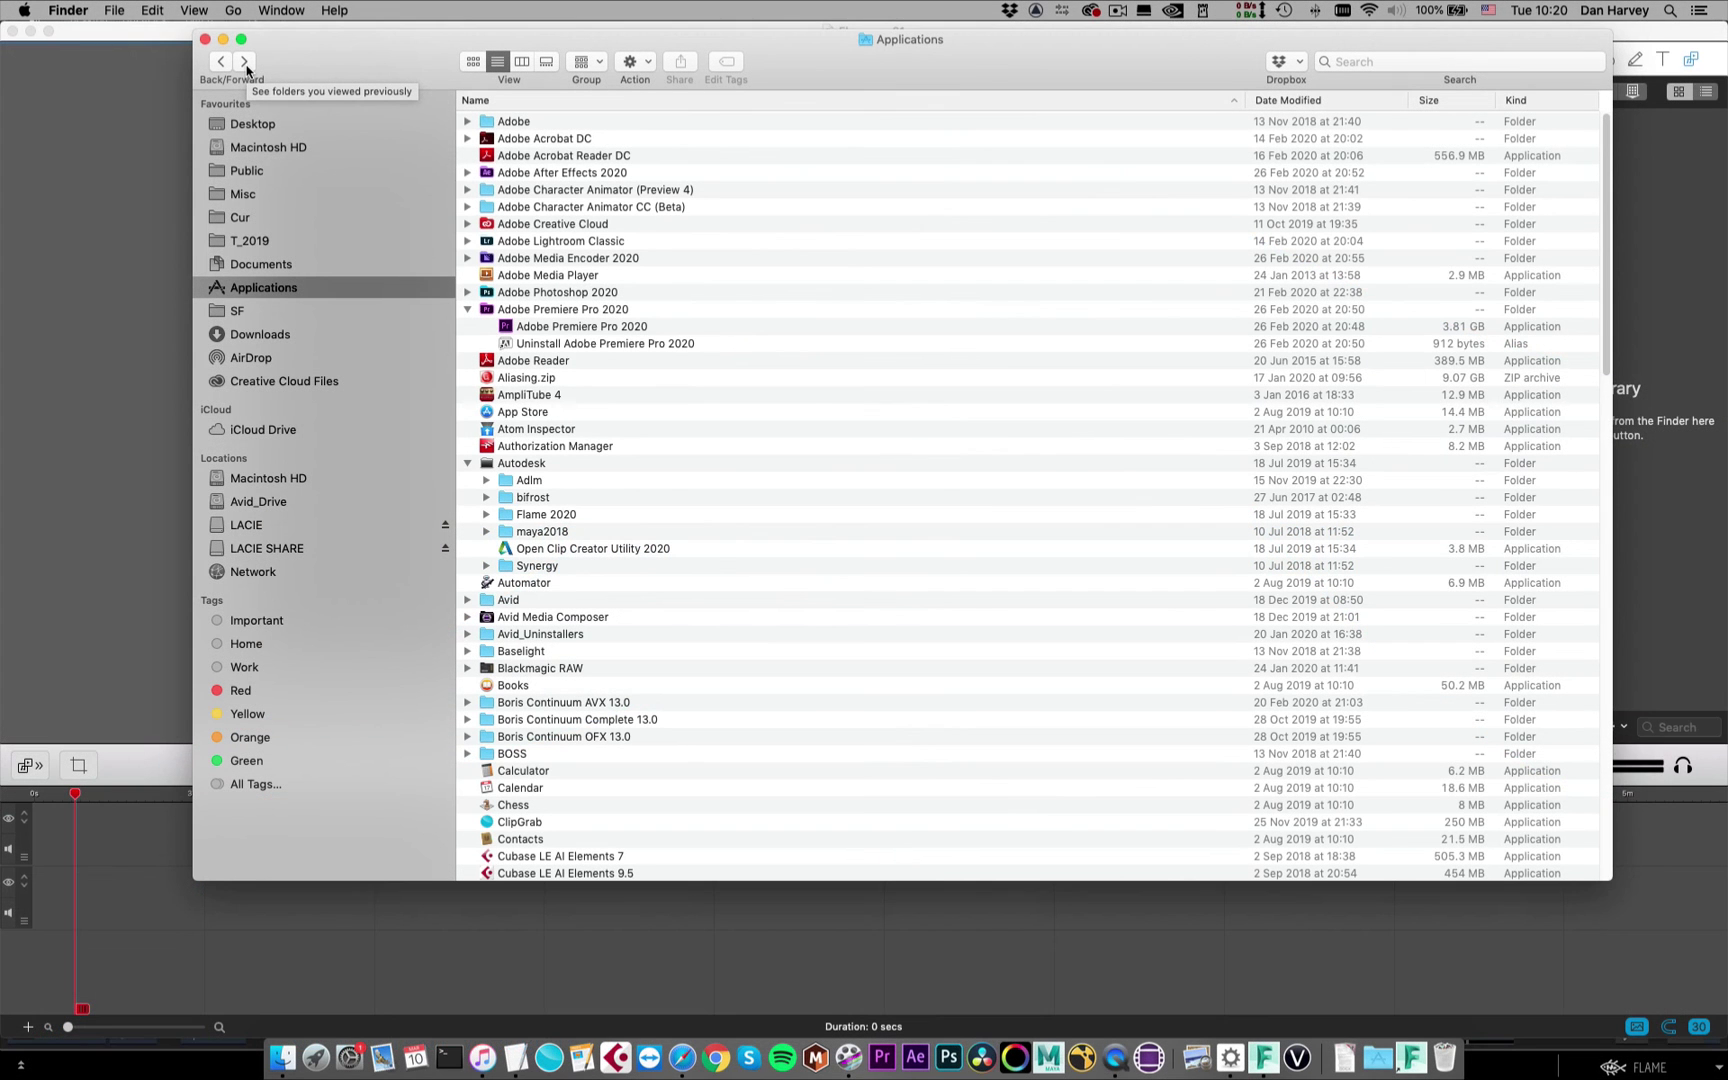
Switch to Finder and browse through the 2020 presets' colourmgt and policies folders to the ACES 1.1 policy
click(247, 68)
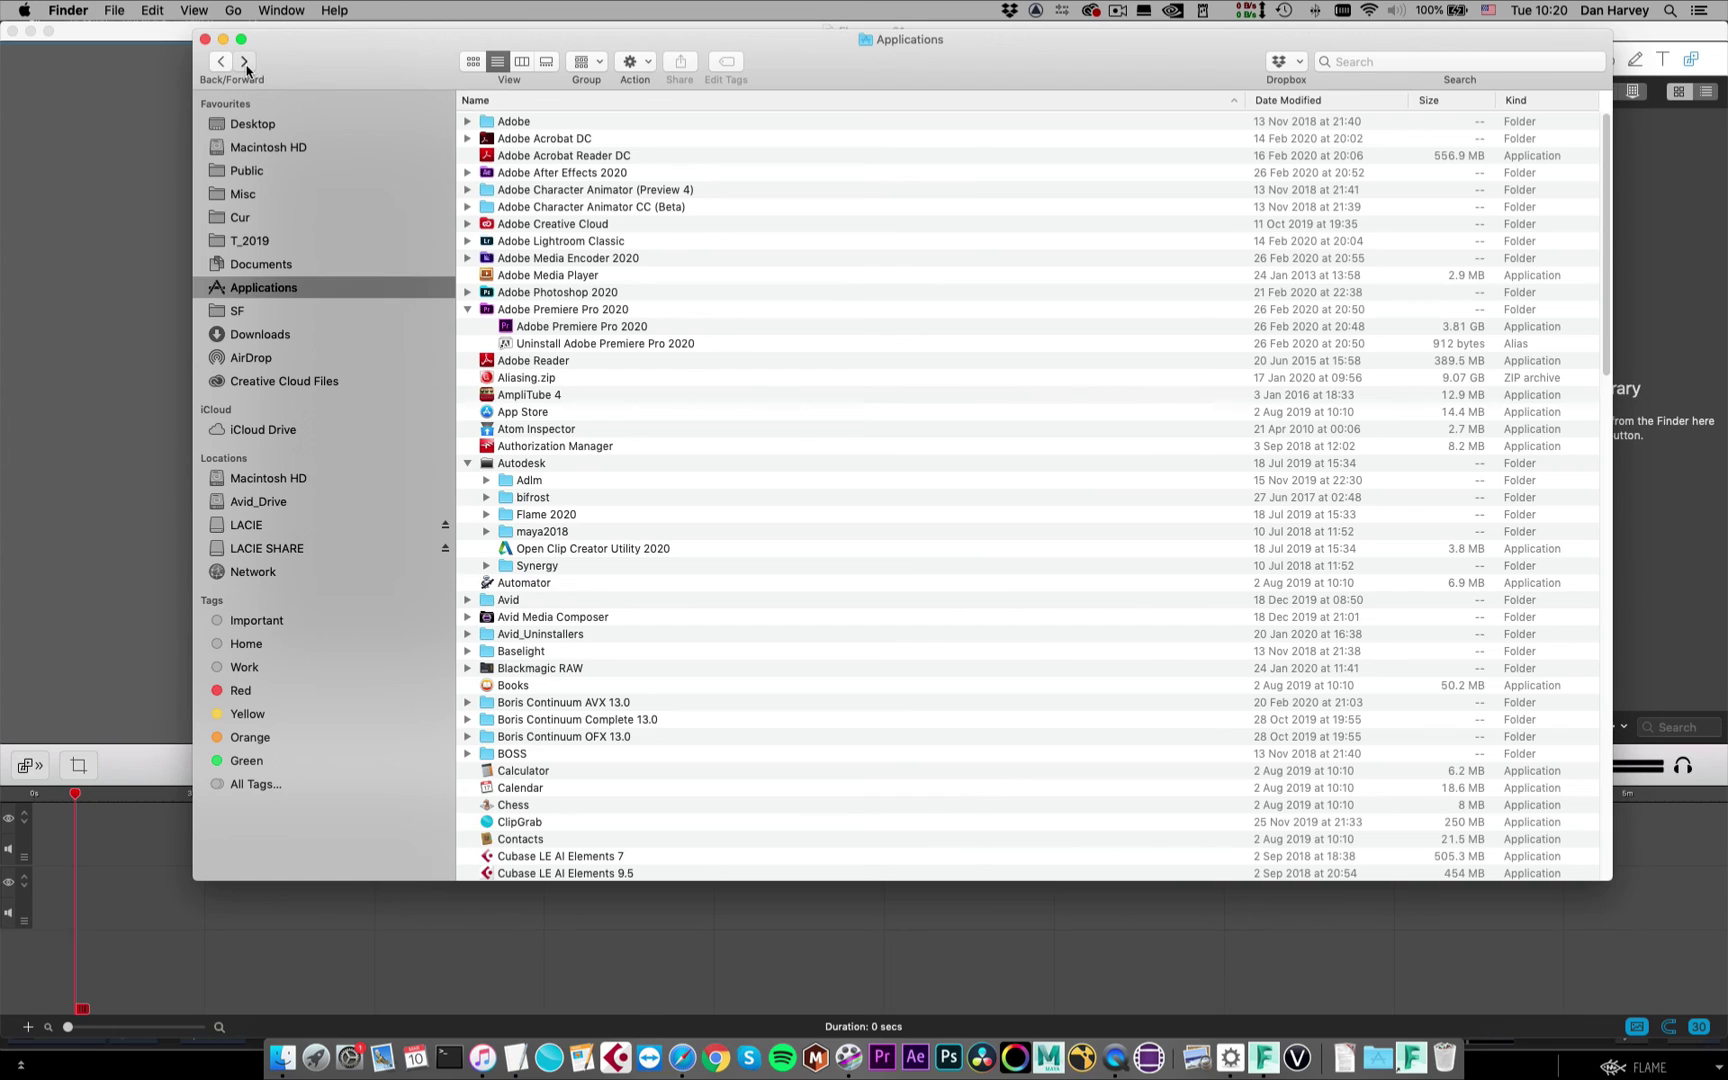
click(247, 68)
click(247, 68)
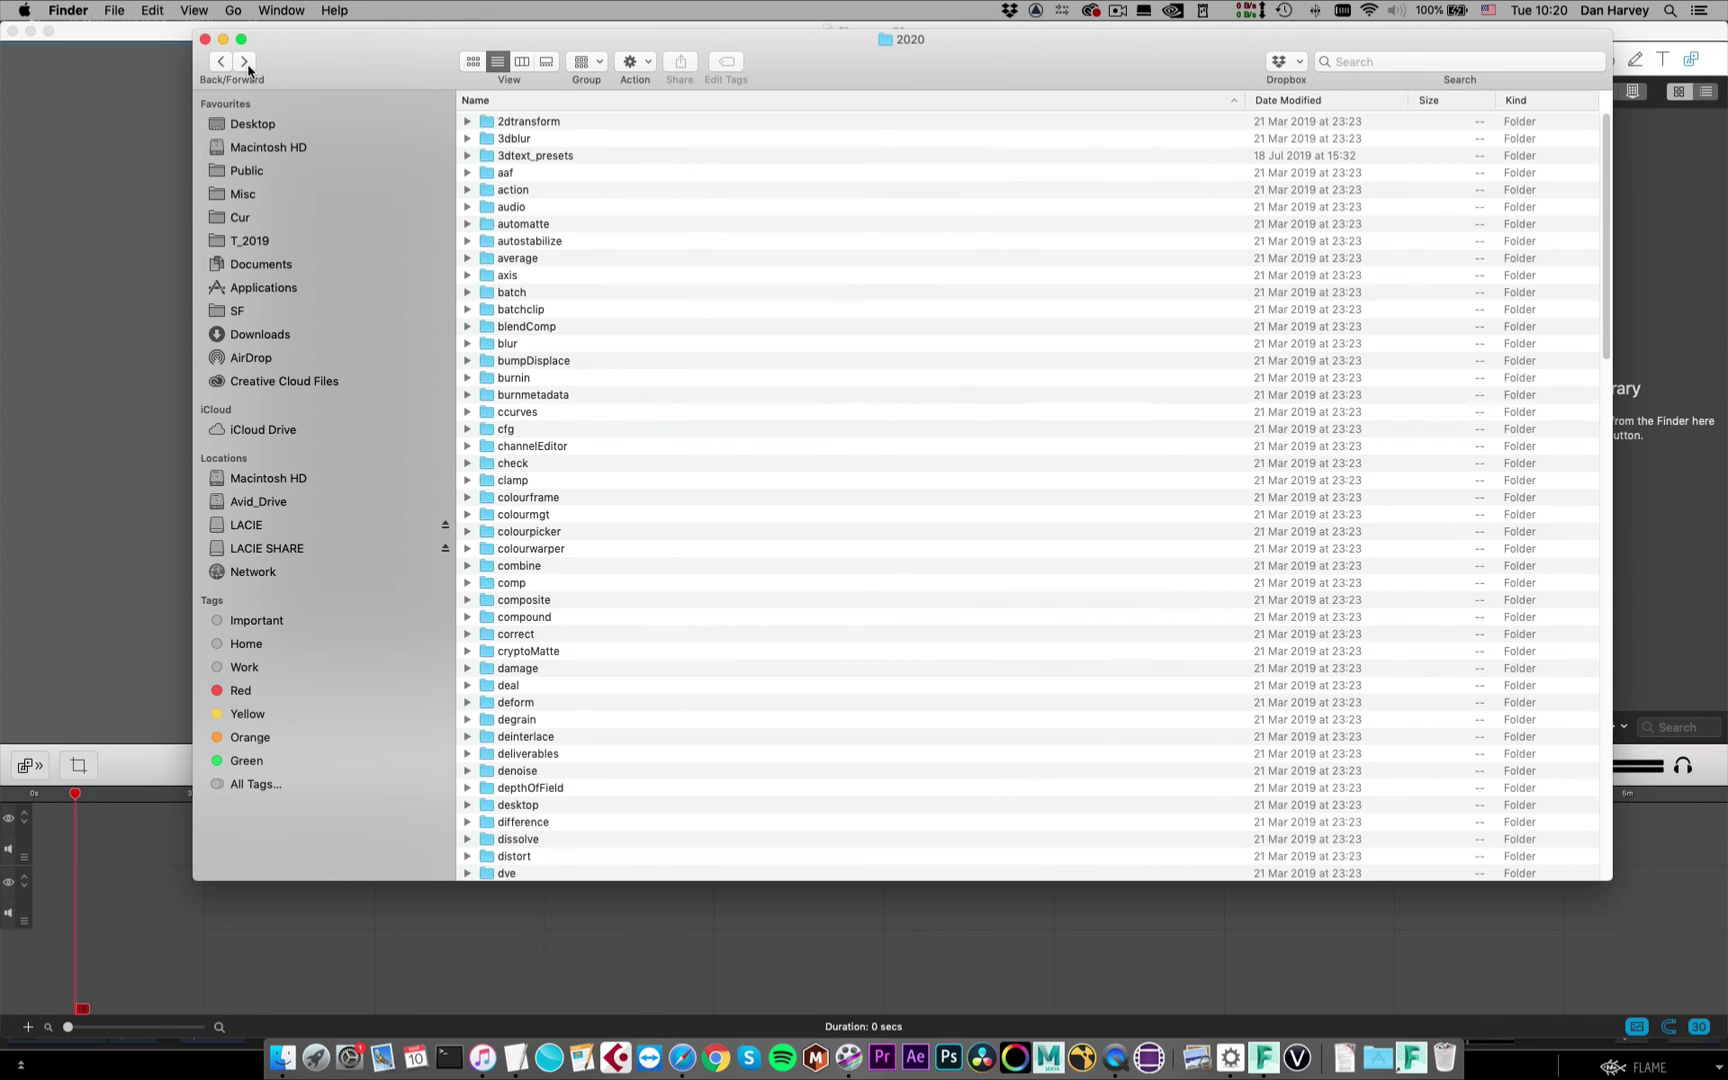
click(247, 68)
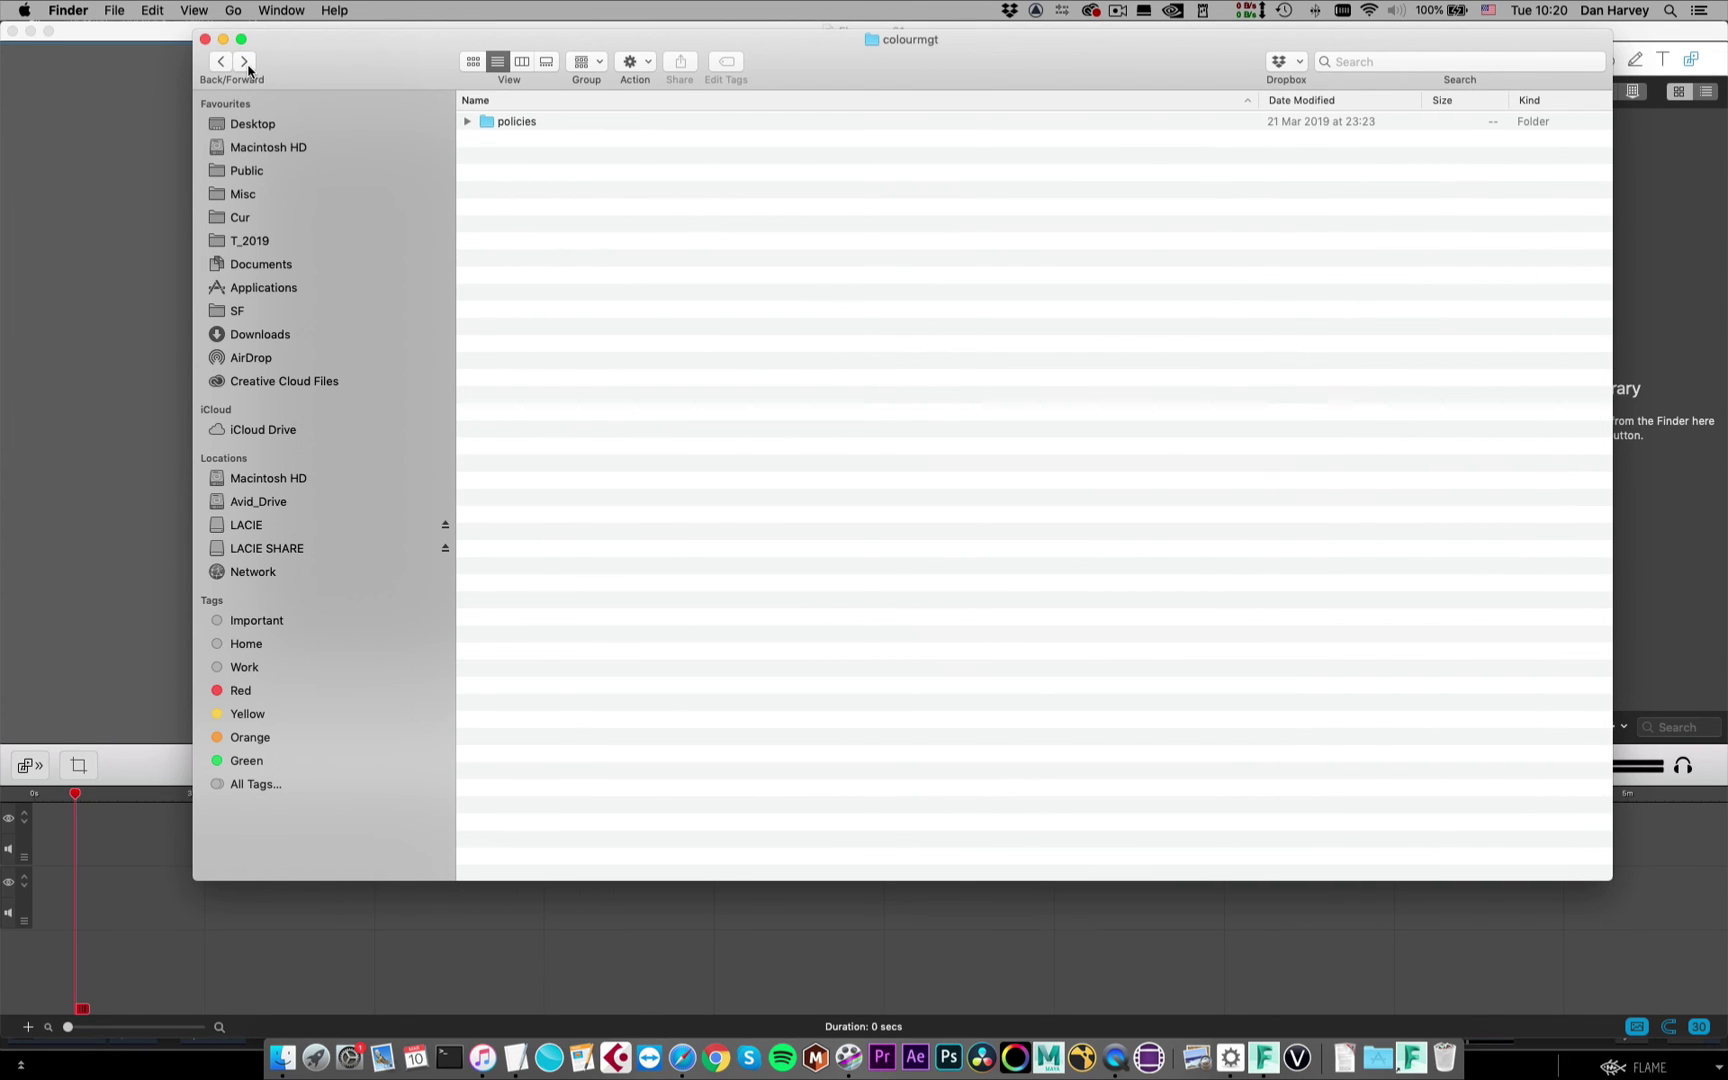
click(247, 68)
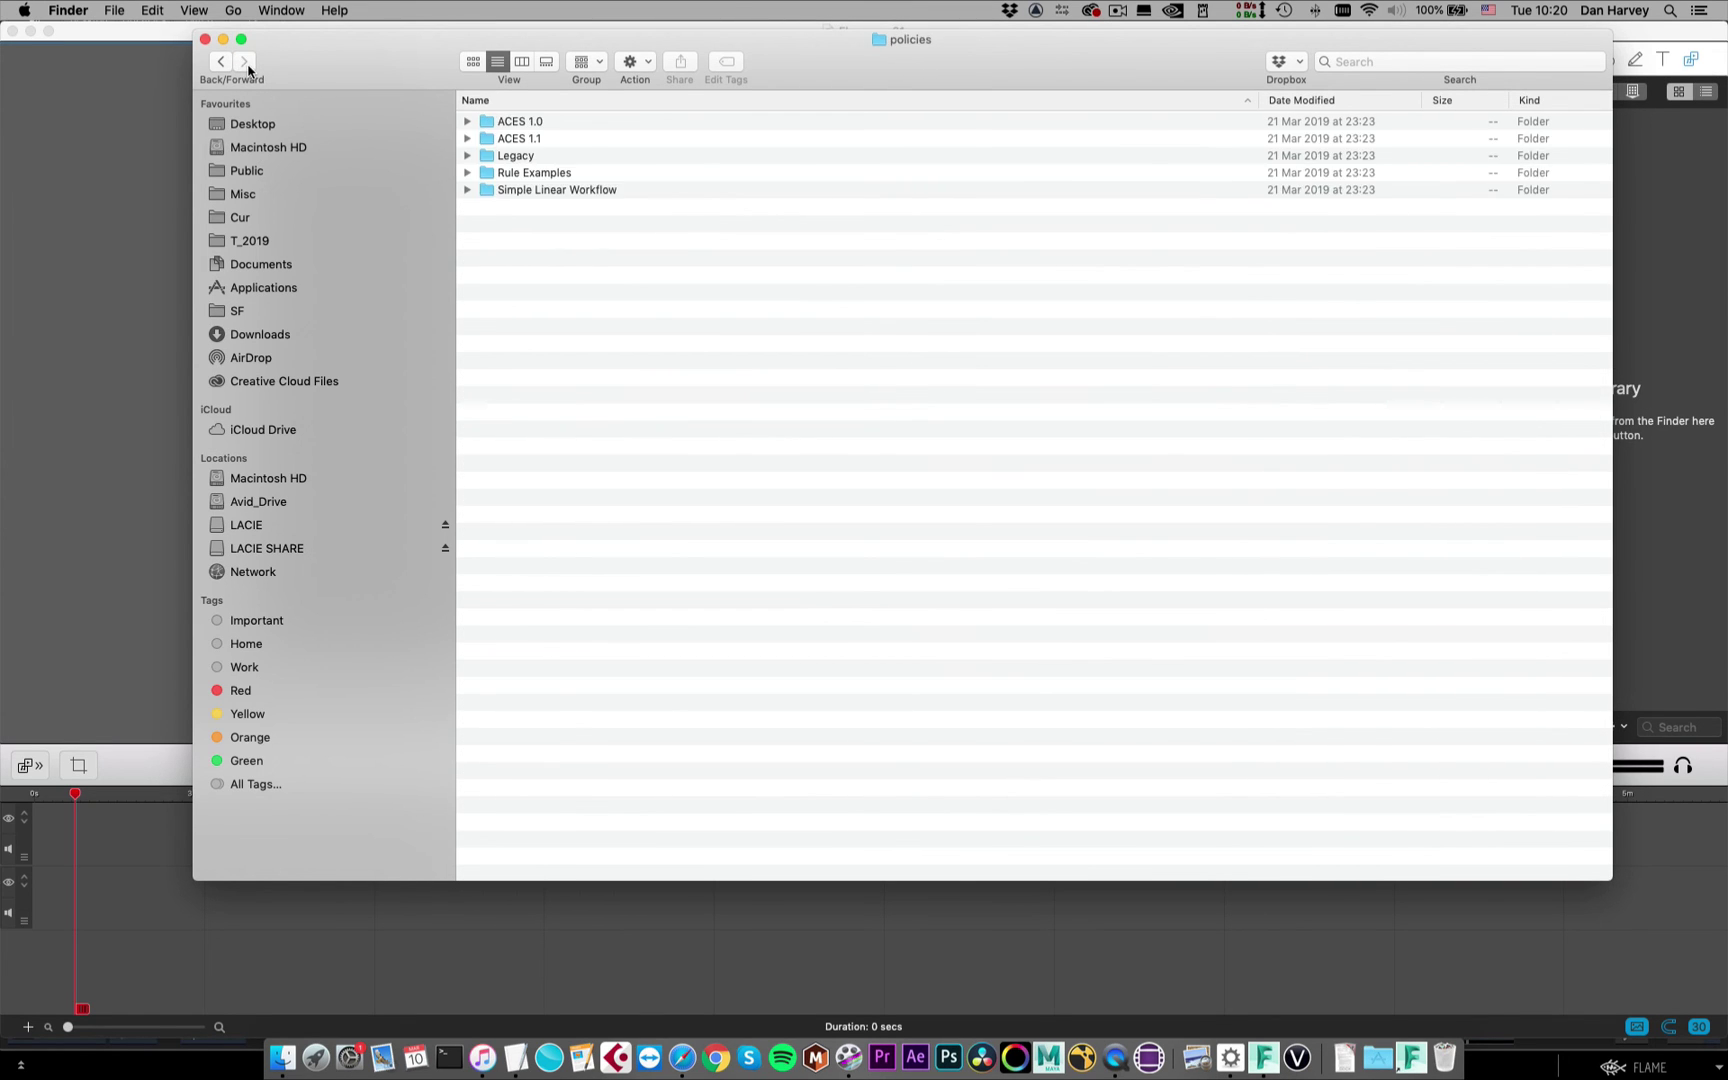
double_click(533, 140)
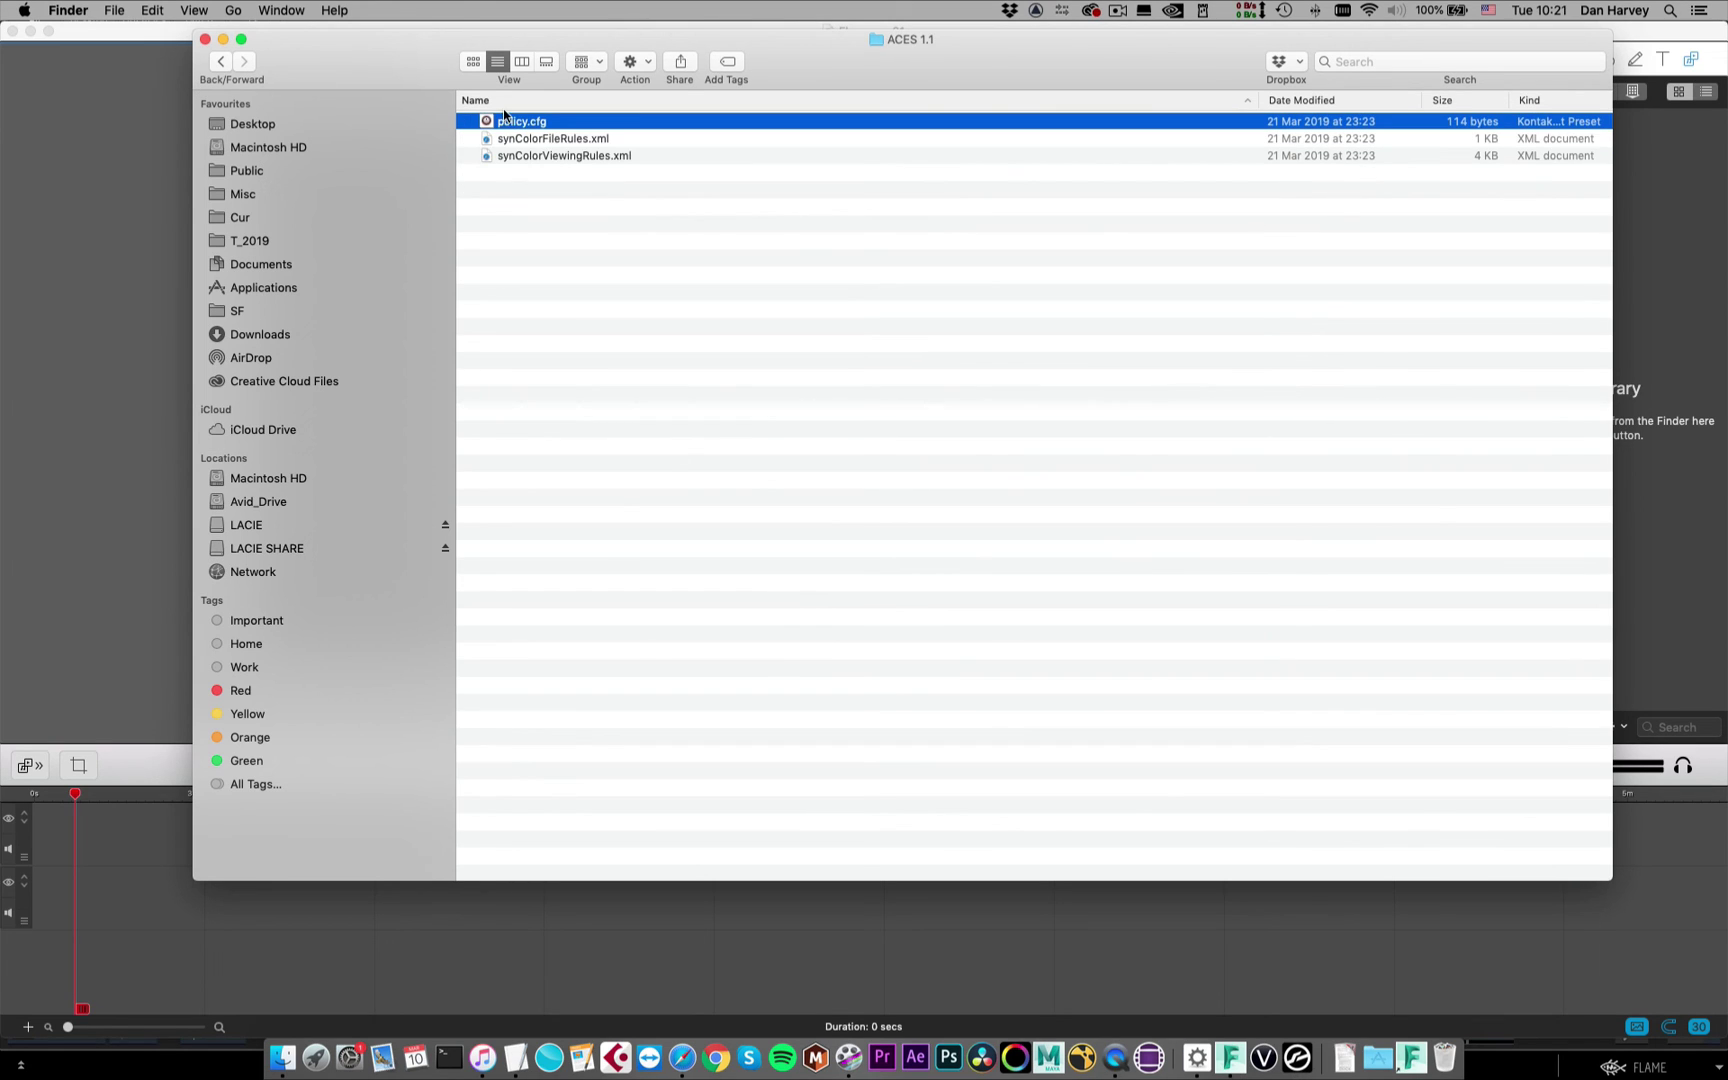
Open policy.cfg in TextEdit, read the ACES 1.1 policy's settings and close the file
right_click(520, 121)
mouse_move(567, 148)
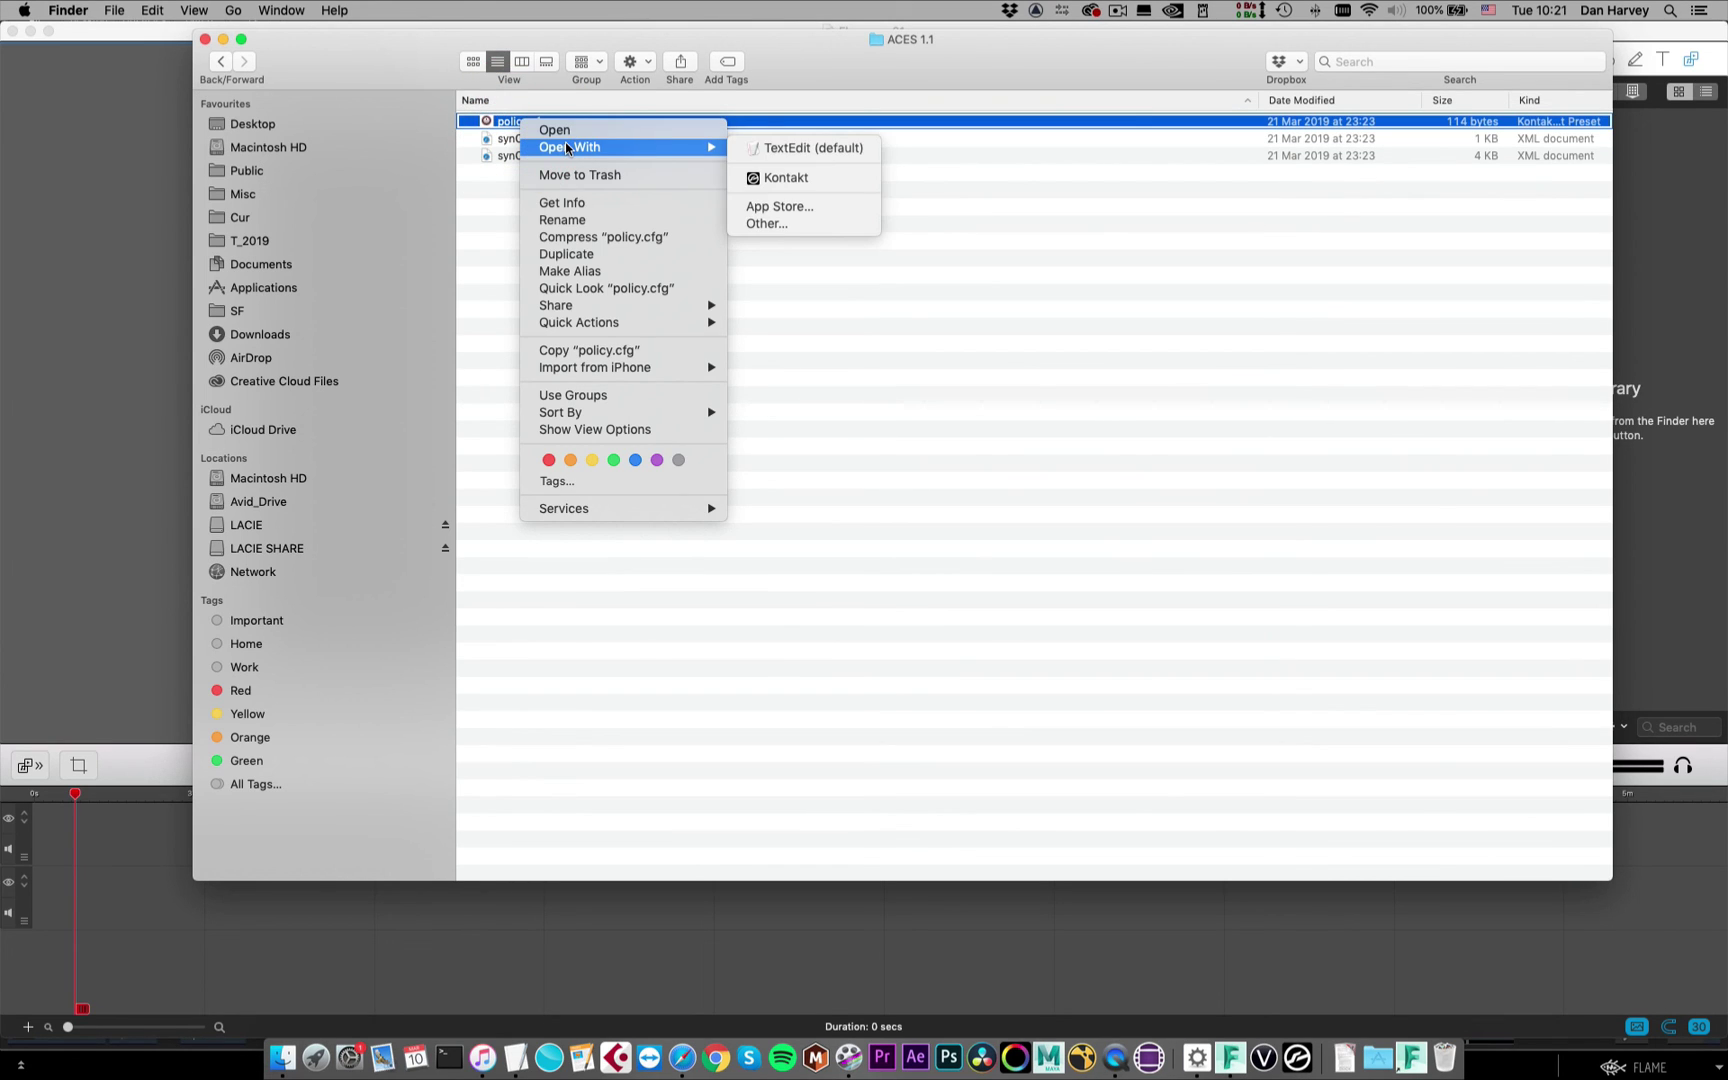
click(795, 147)
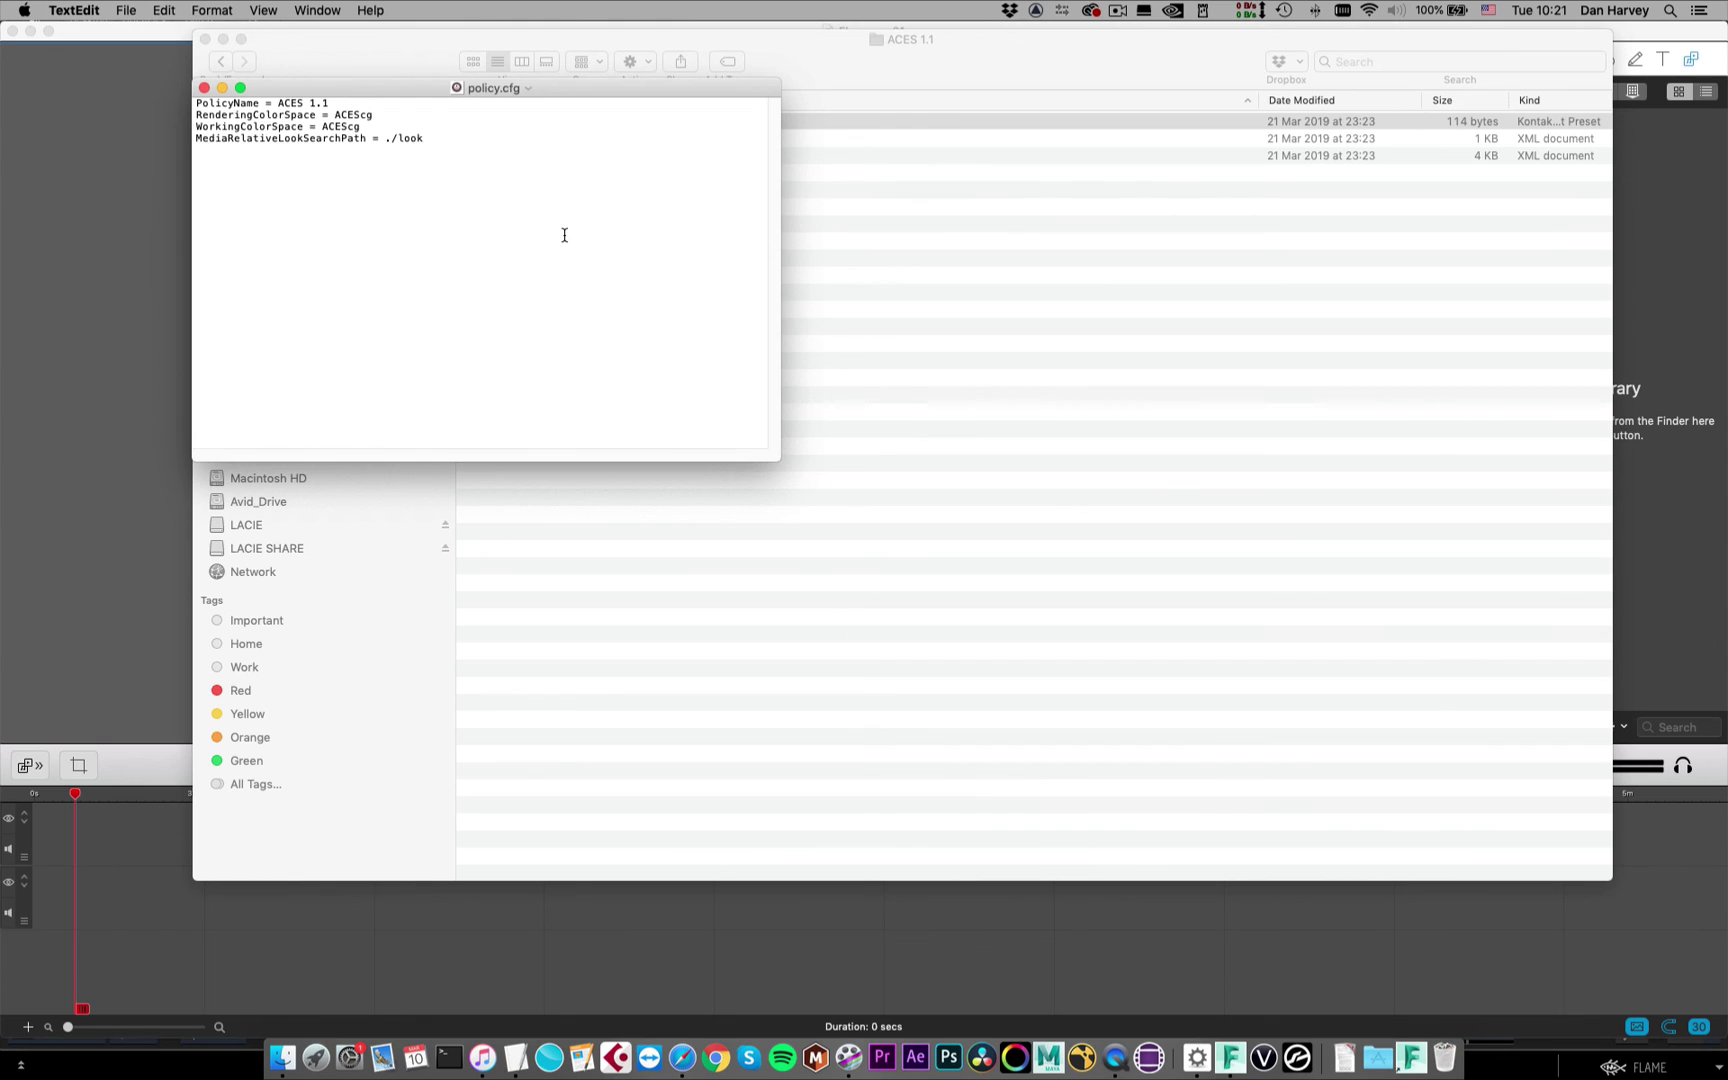
key(super+w)
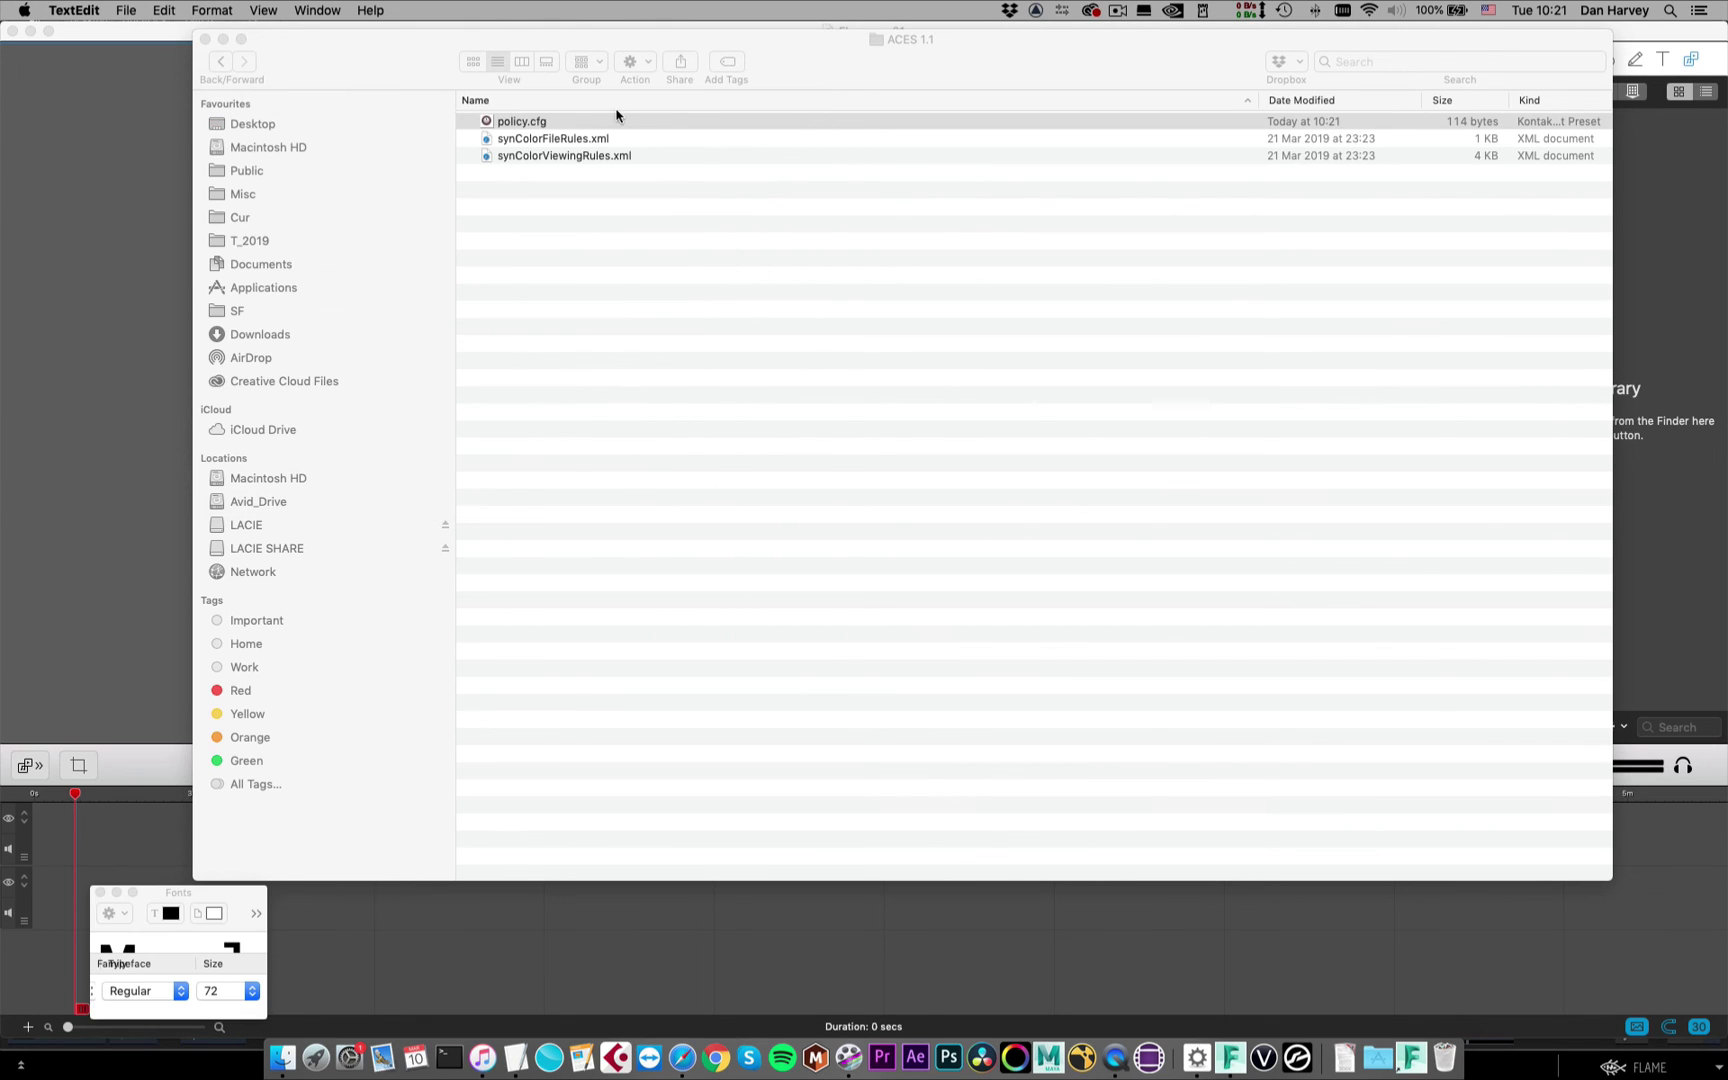
Open synColorFileRules.xml, review the policy's file path rules and close it
double_click(548, 138)
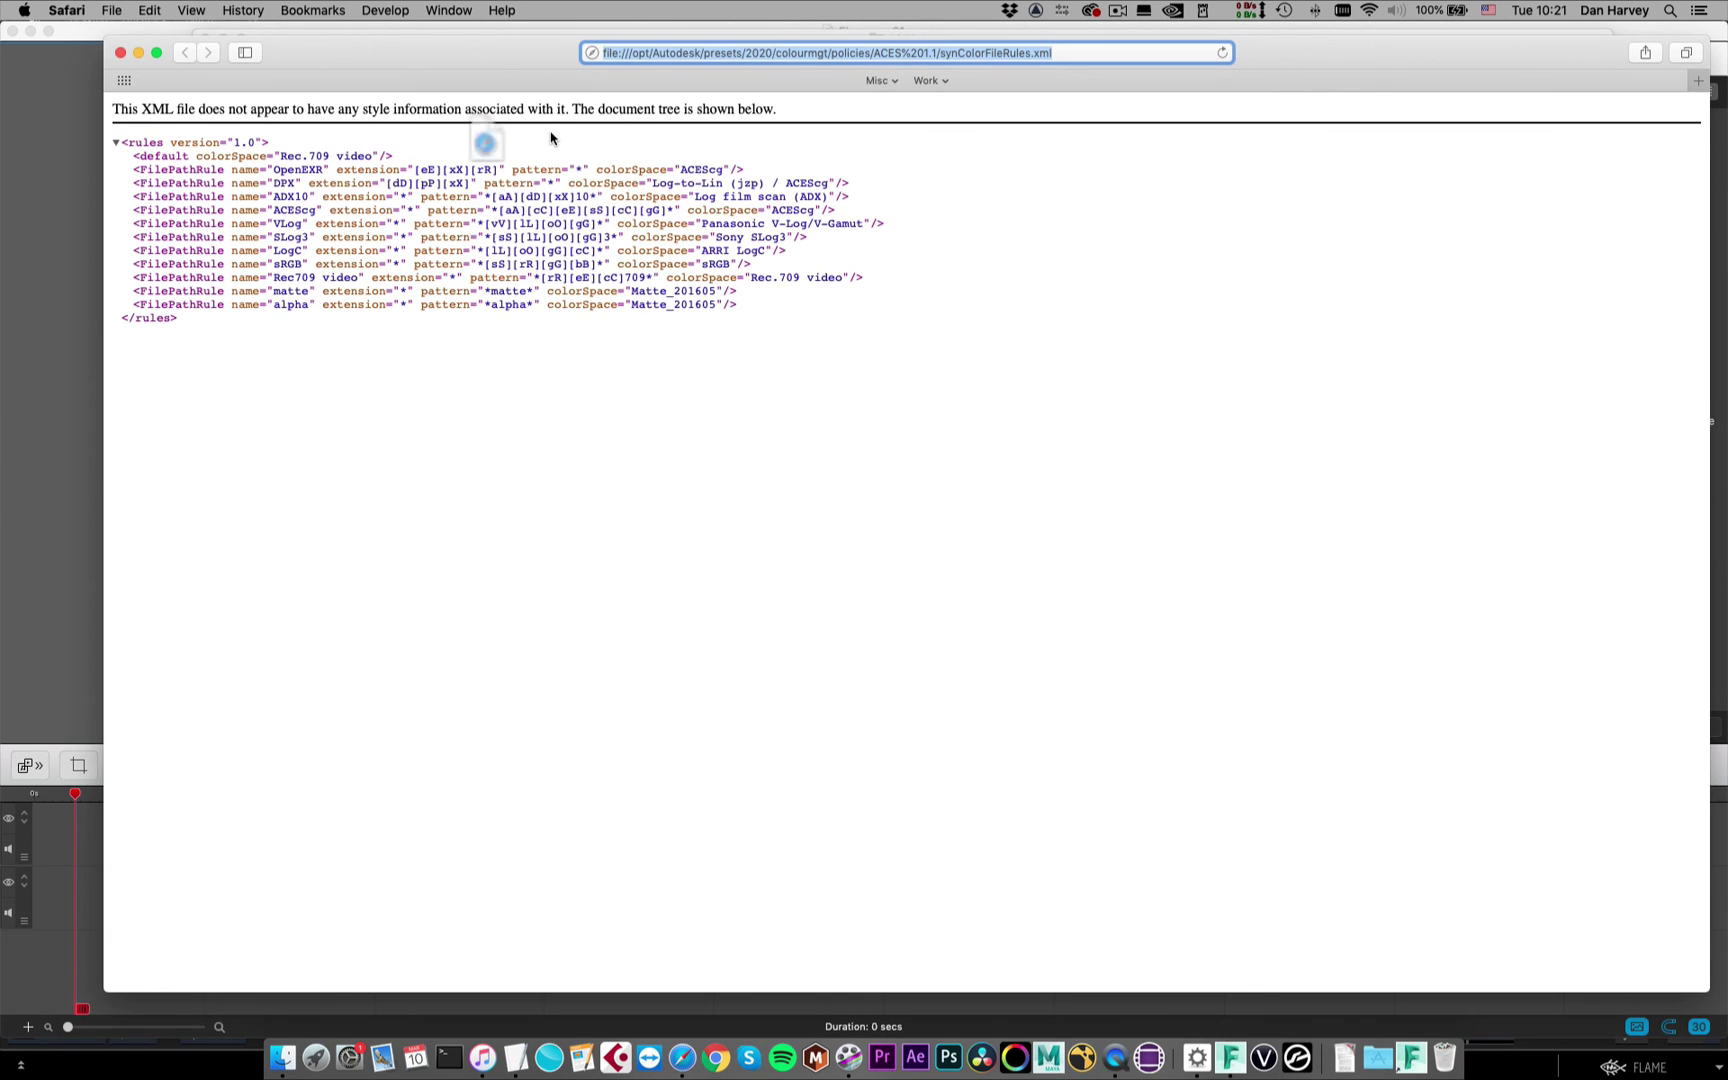
click(918, 361)
key(super+a)
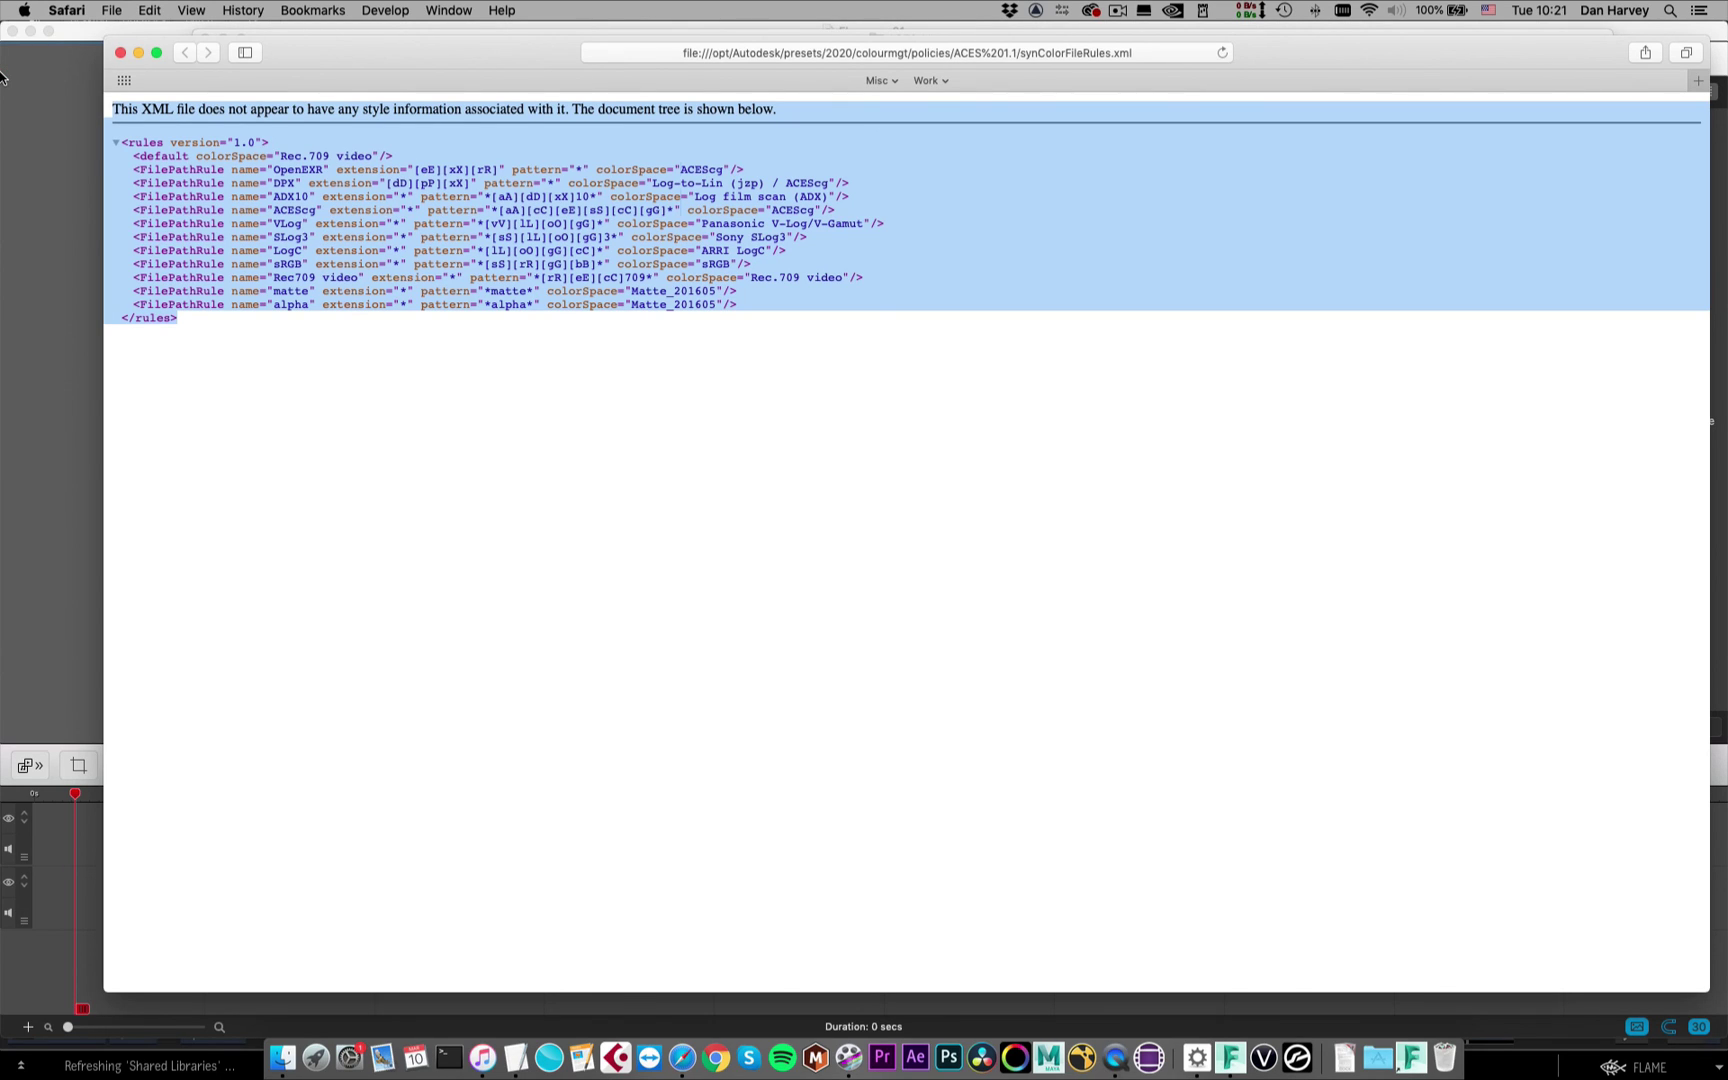
click(120, 52)
Open synColorViewingRules.xml, review its viewing rules, close it and return to the policies folder
click(565, 142)
double_click(559, 157)
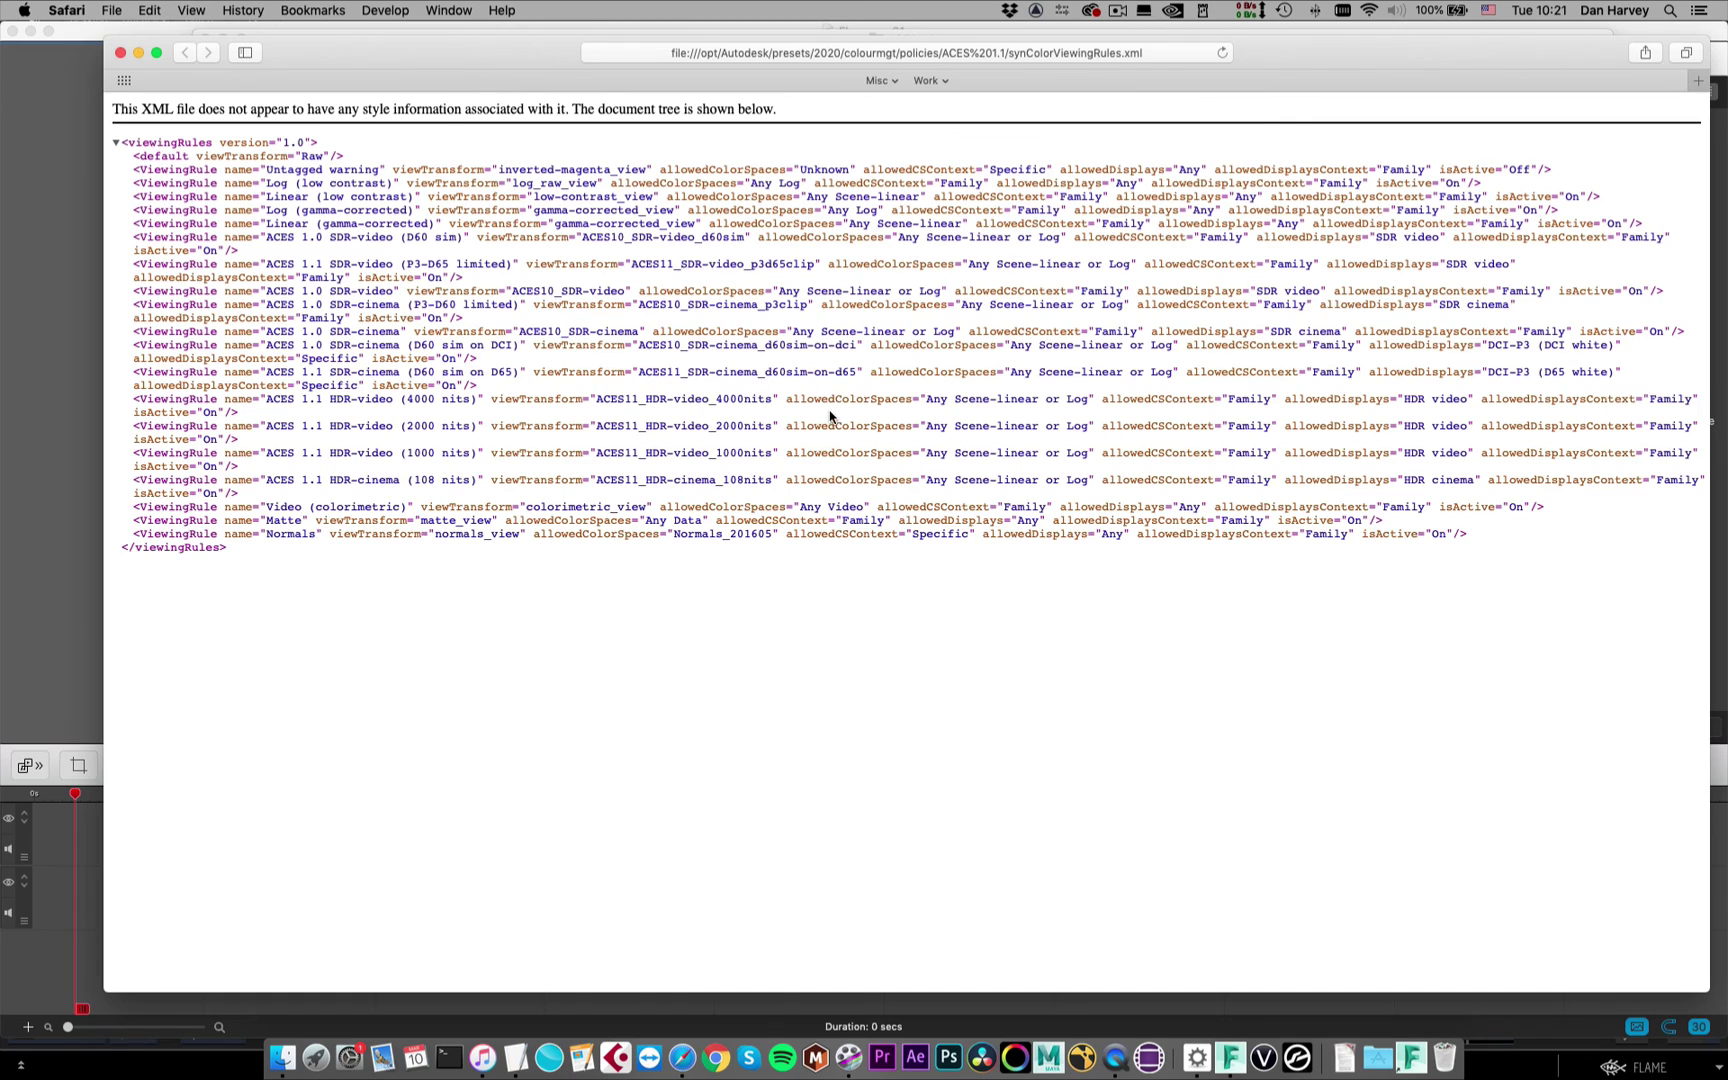
click(120, 52)
click(222, 63)
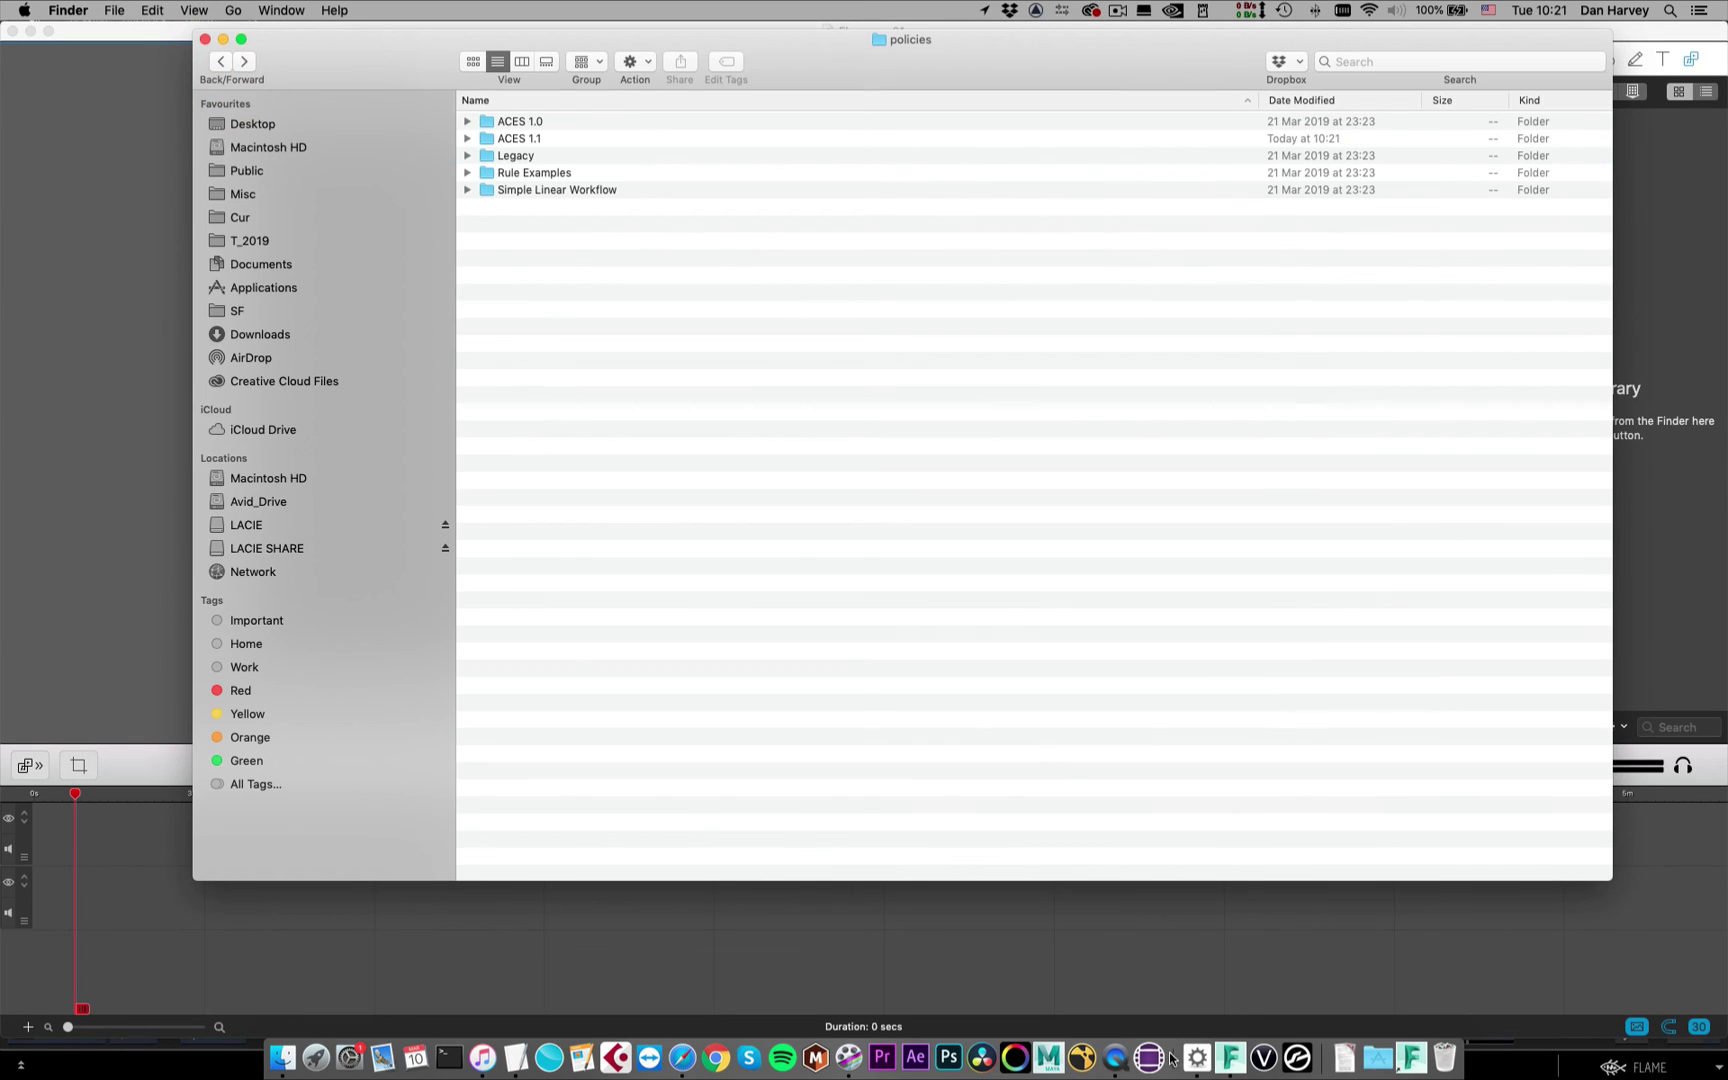
Switch to Flame and open the Colour Management preferences
click(1229, 1056)
click(1651, 1064)
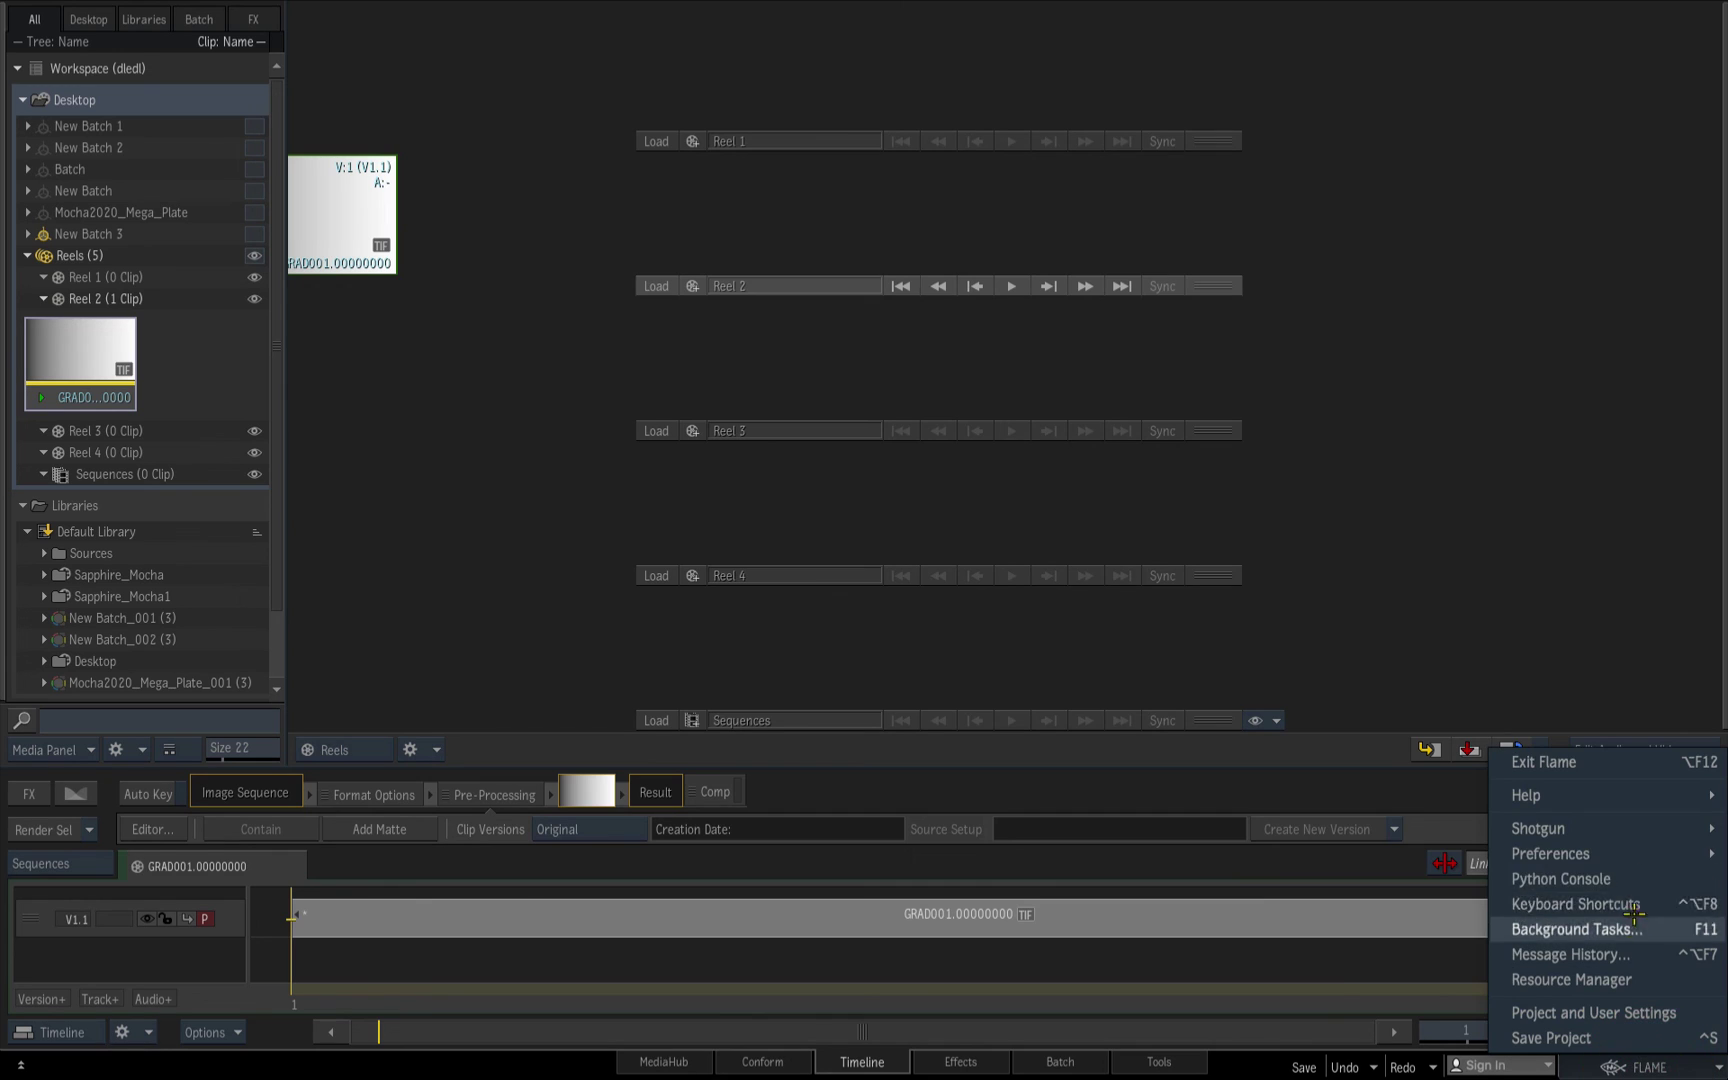
mouse_move(1550, 853)
click(1390, 862)
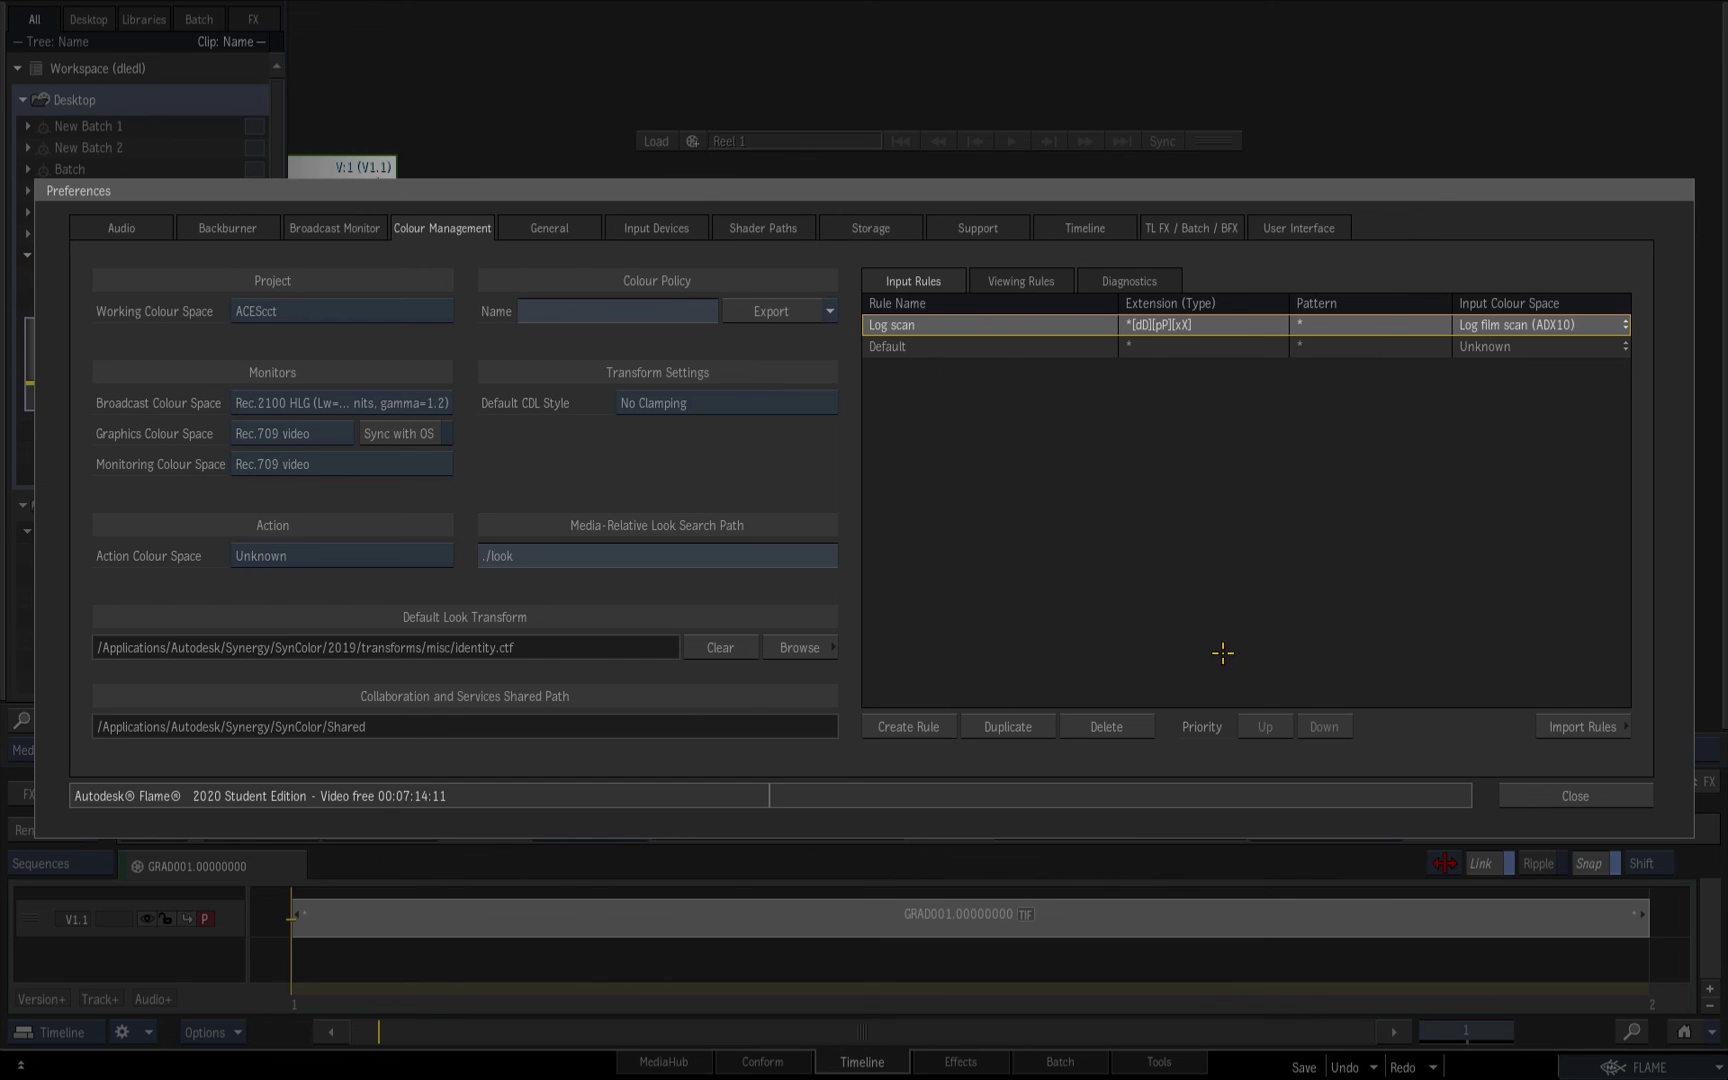
Look through the project's viewing rules, diagnostics presets and input rules
click(1012, 282)
click(1146, 281)
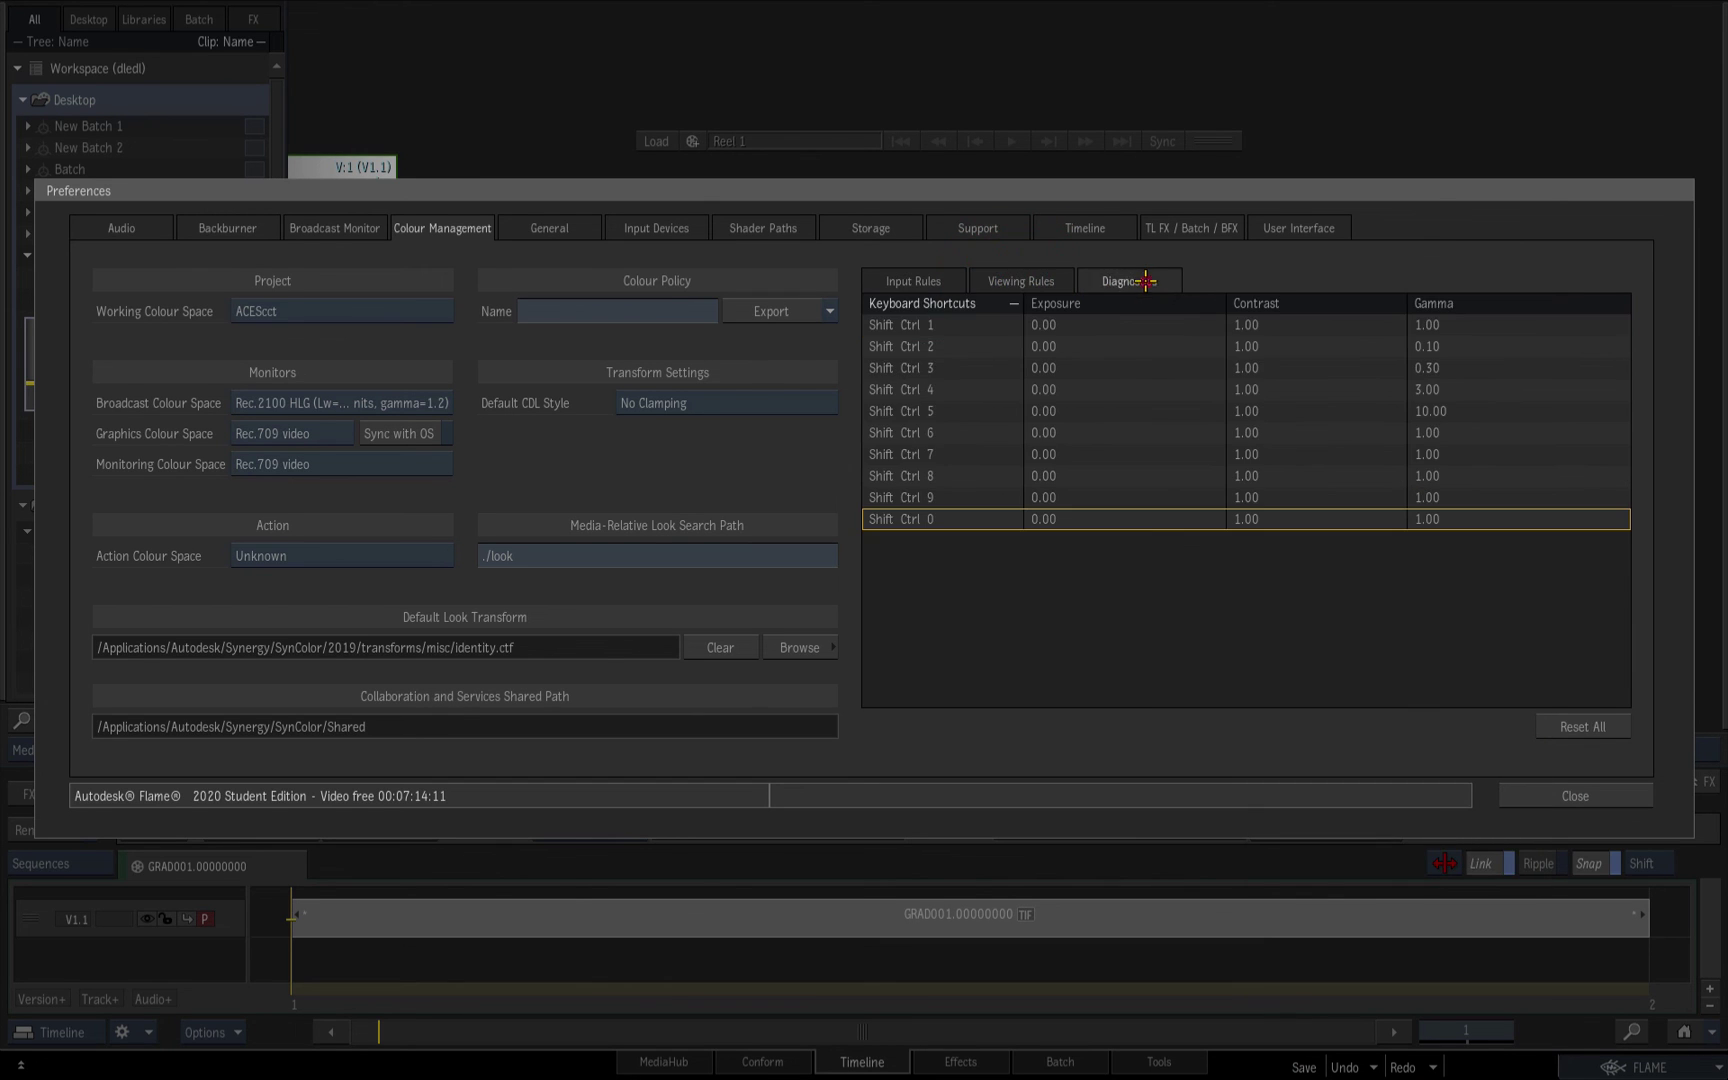
click(1021, 281)
click(913, 282)
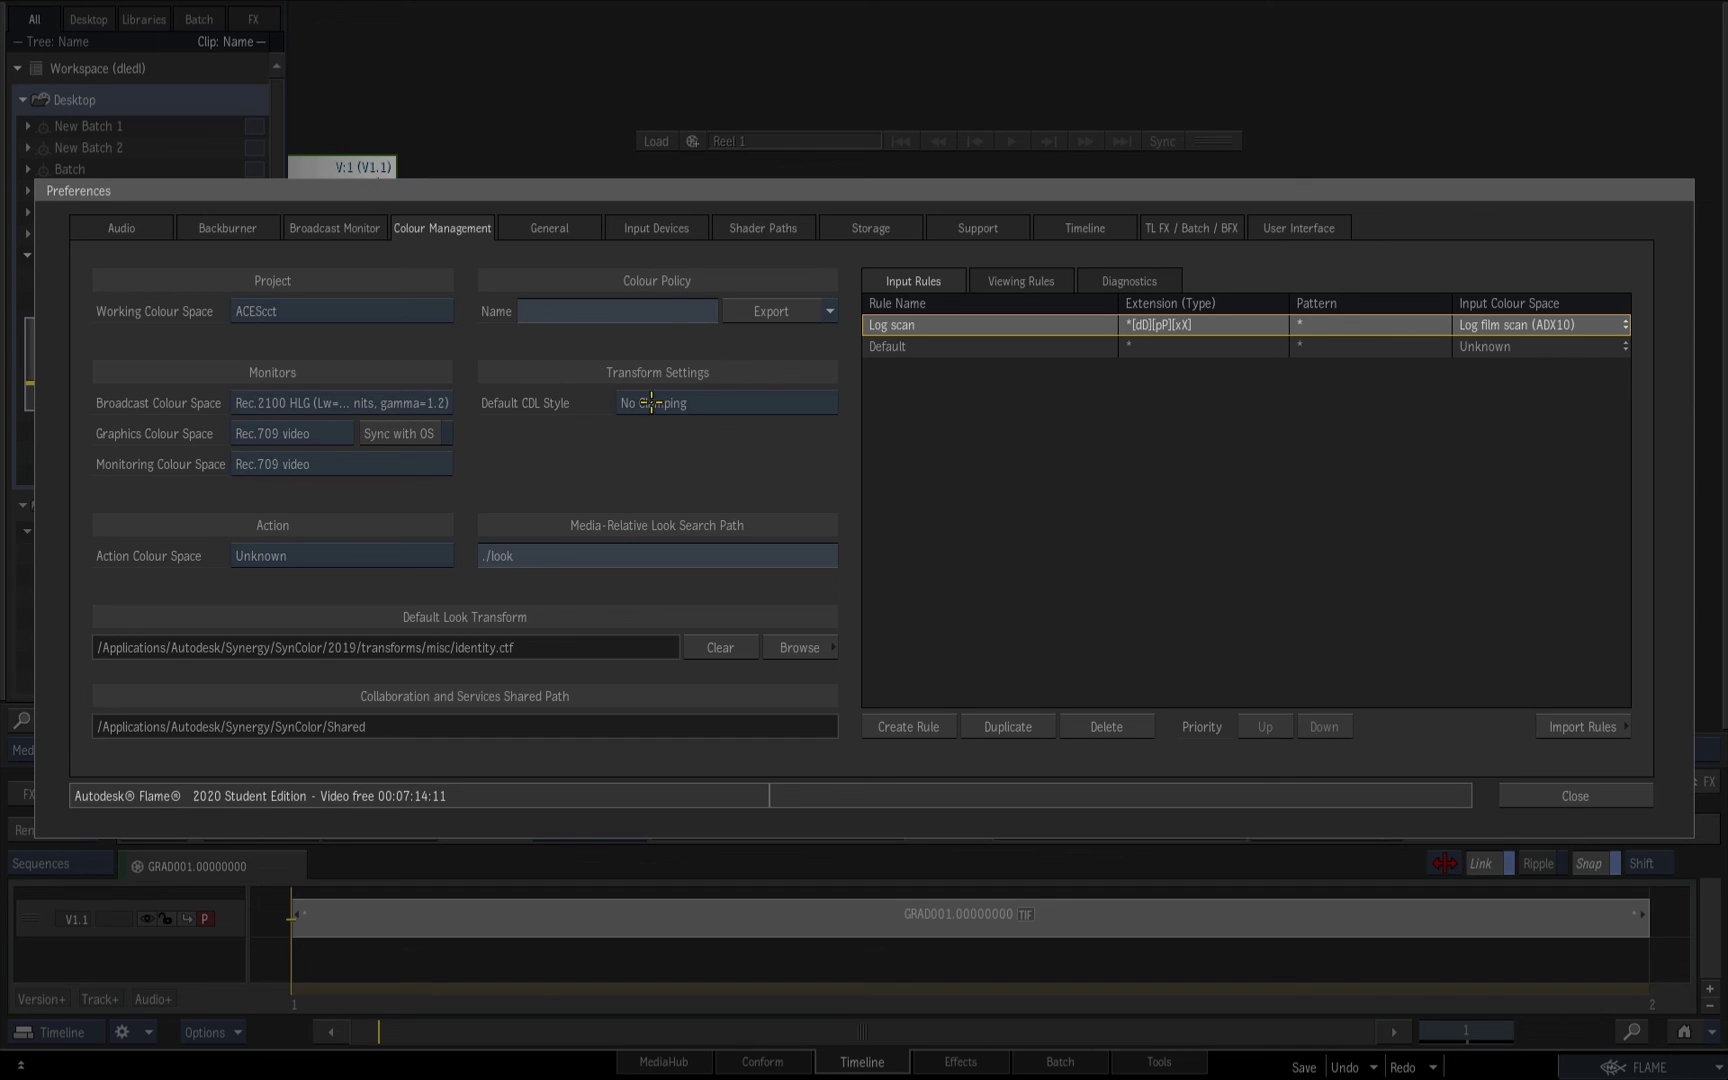
Export the colour management settings as a policy named with the author's first name followed by 001, and close the preferences
click(655, 314)
text(Dan001)
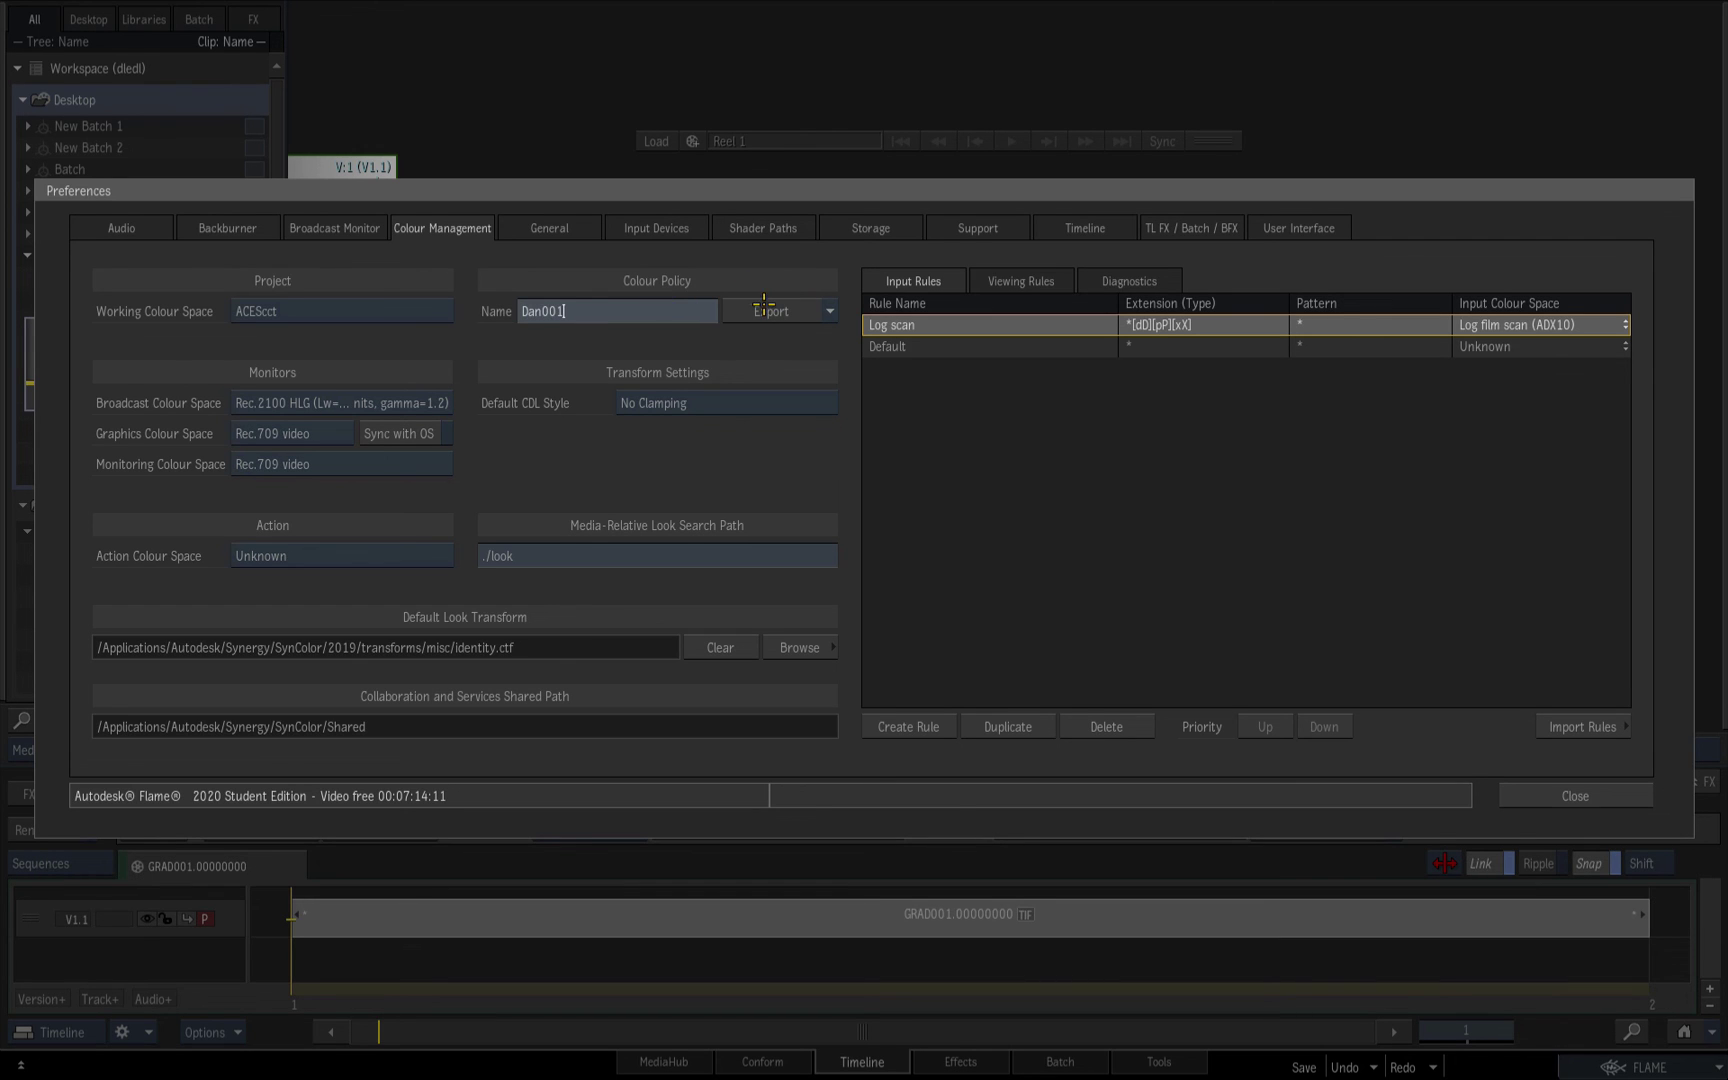
key(Return)
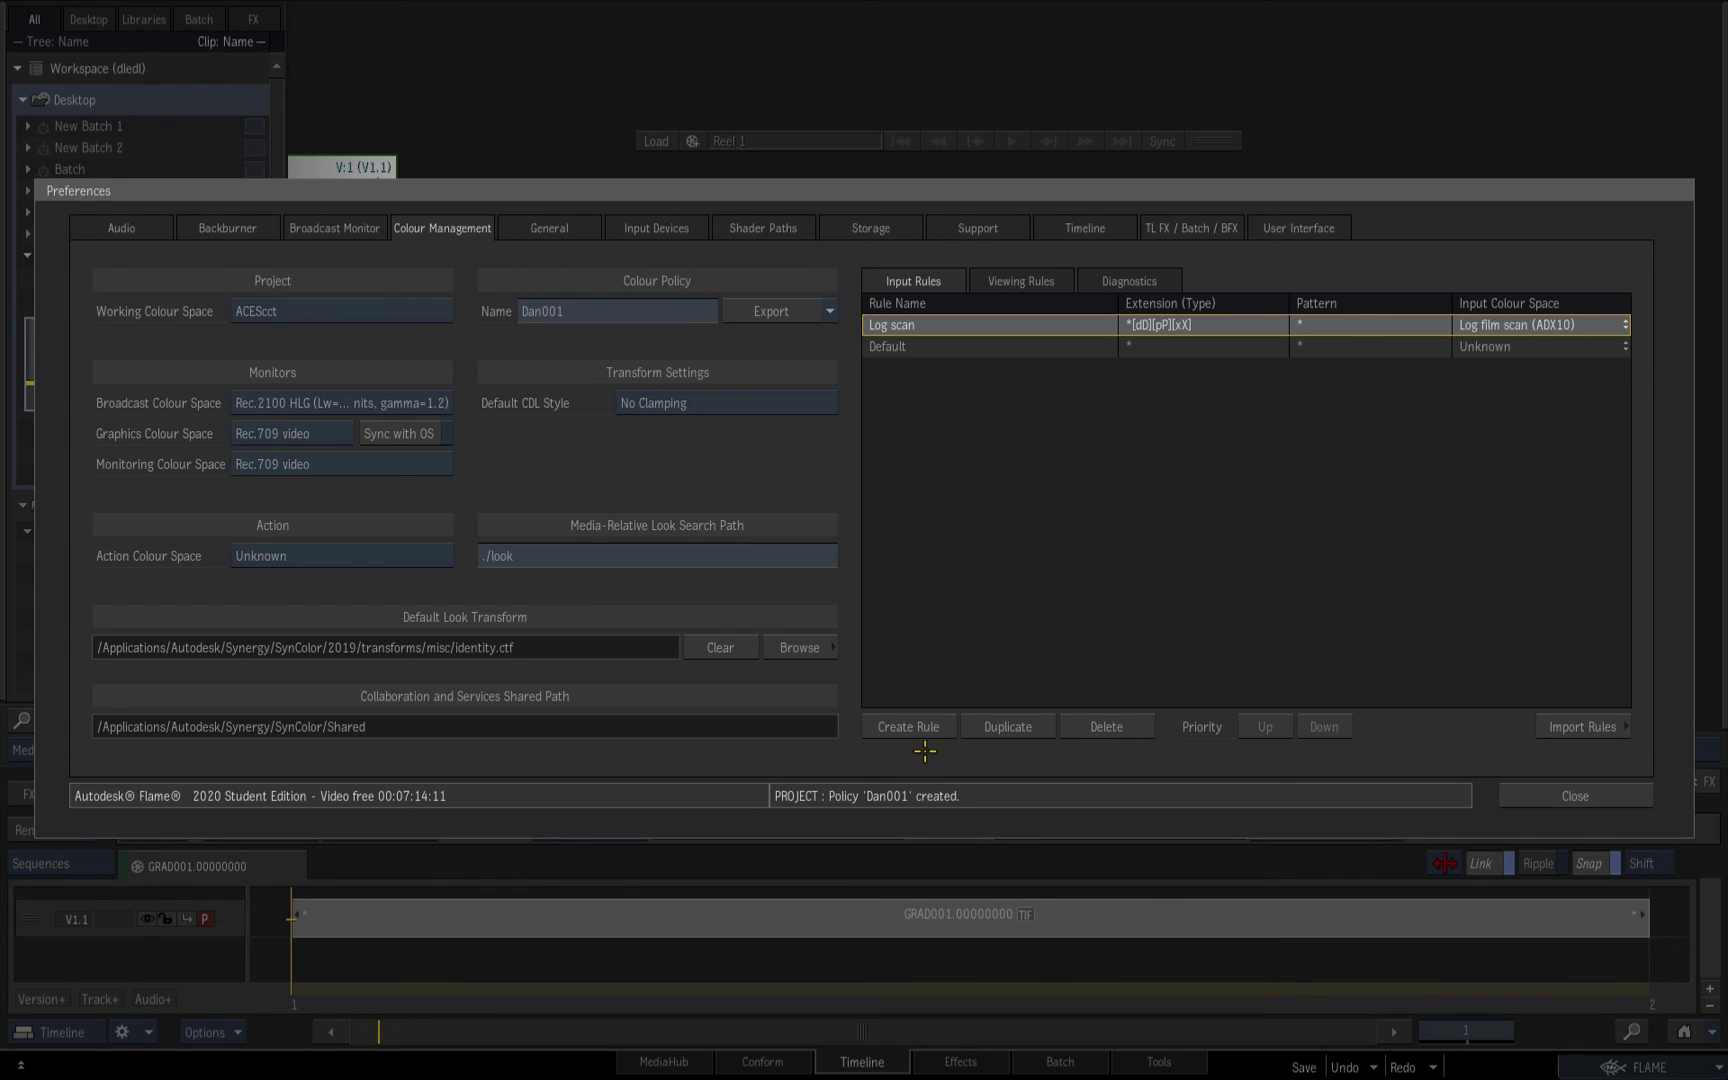
click(1575, 795)
Switch to Finder and go to the folder /Applications/Autodesk/Synergy/SynColor/Shared/
key(super+Tab)
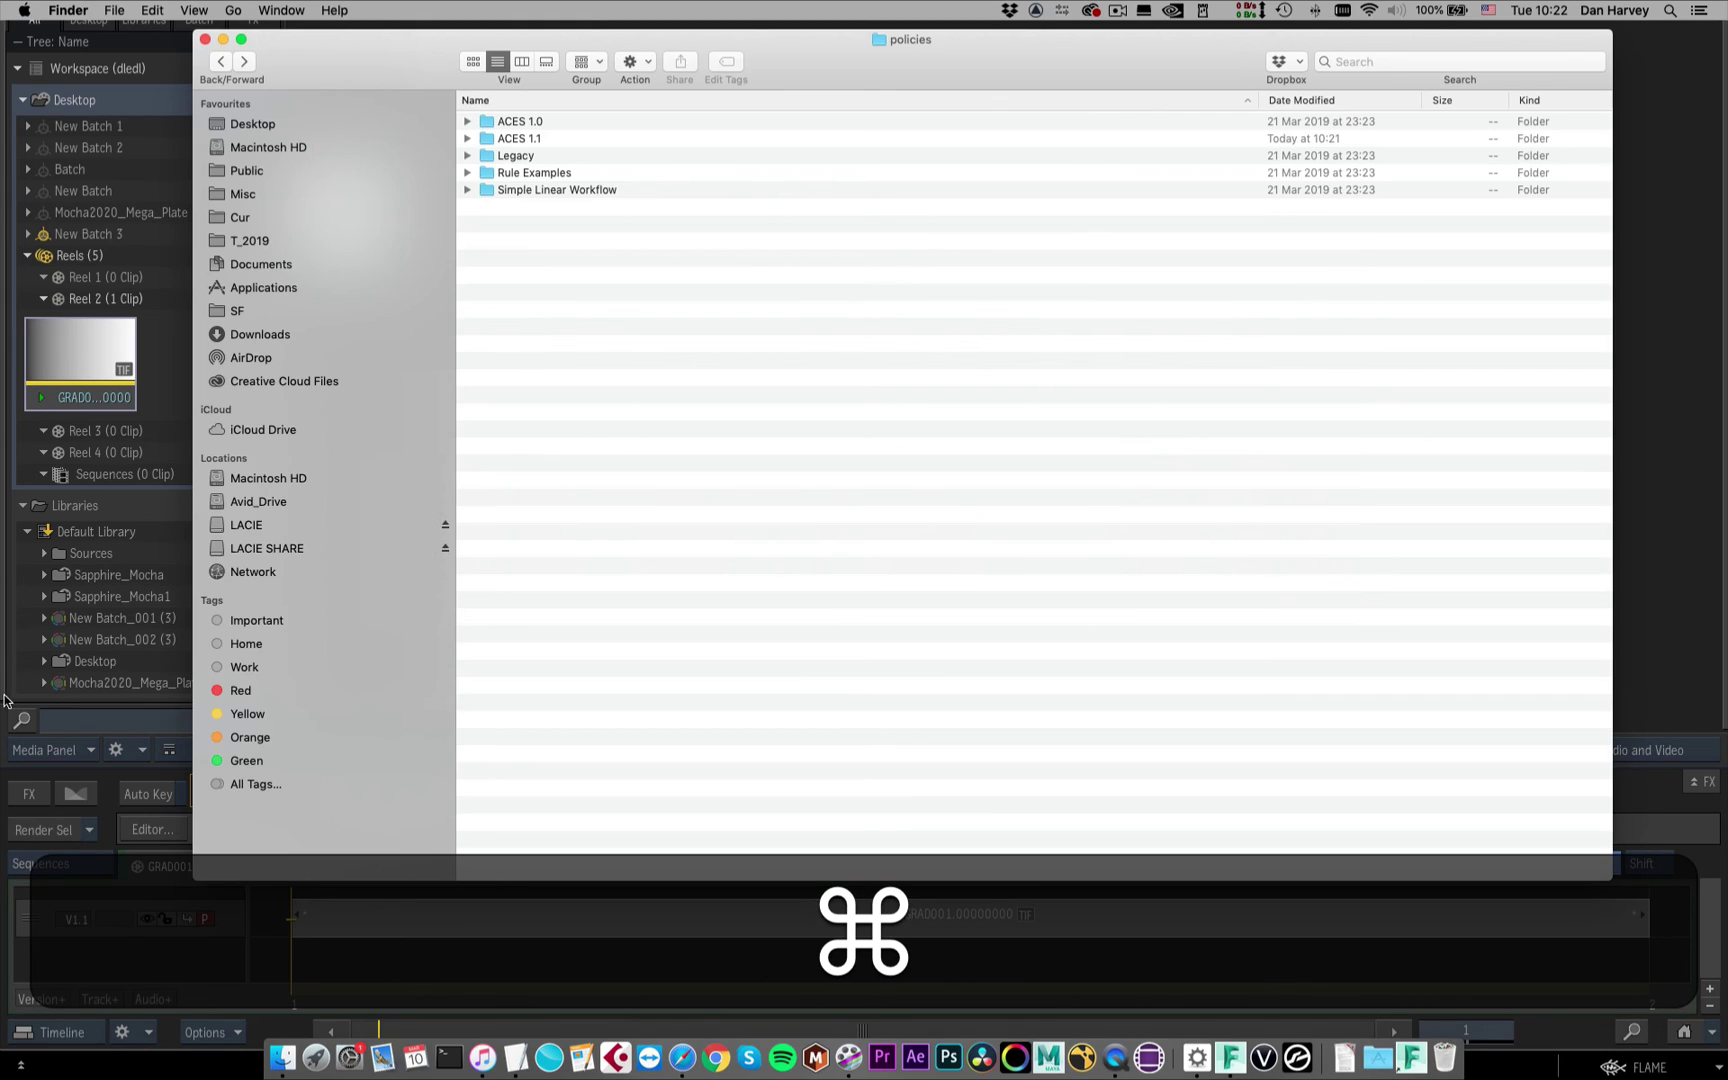
click(233, 11)
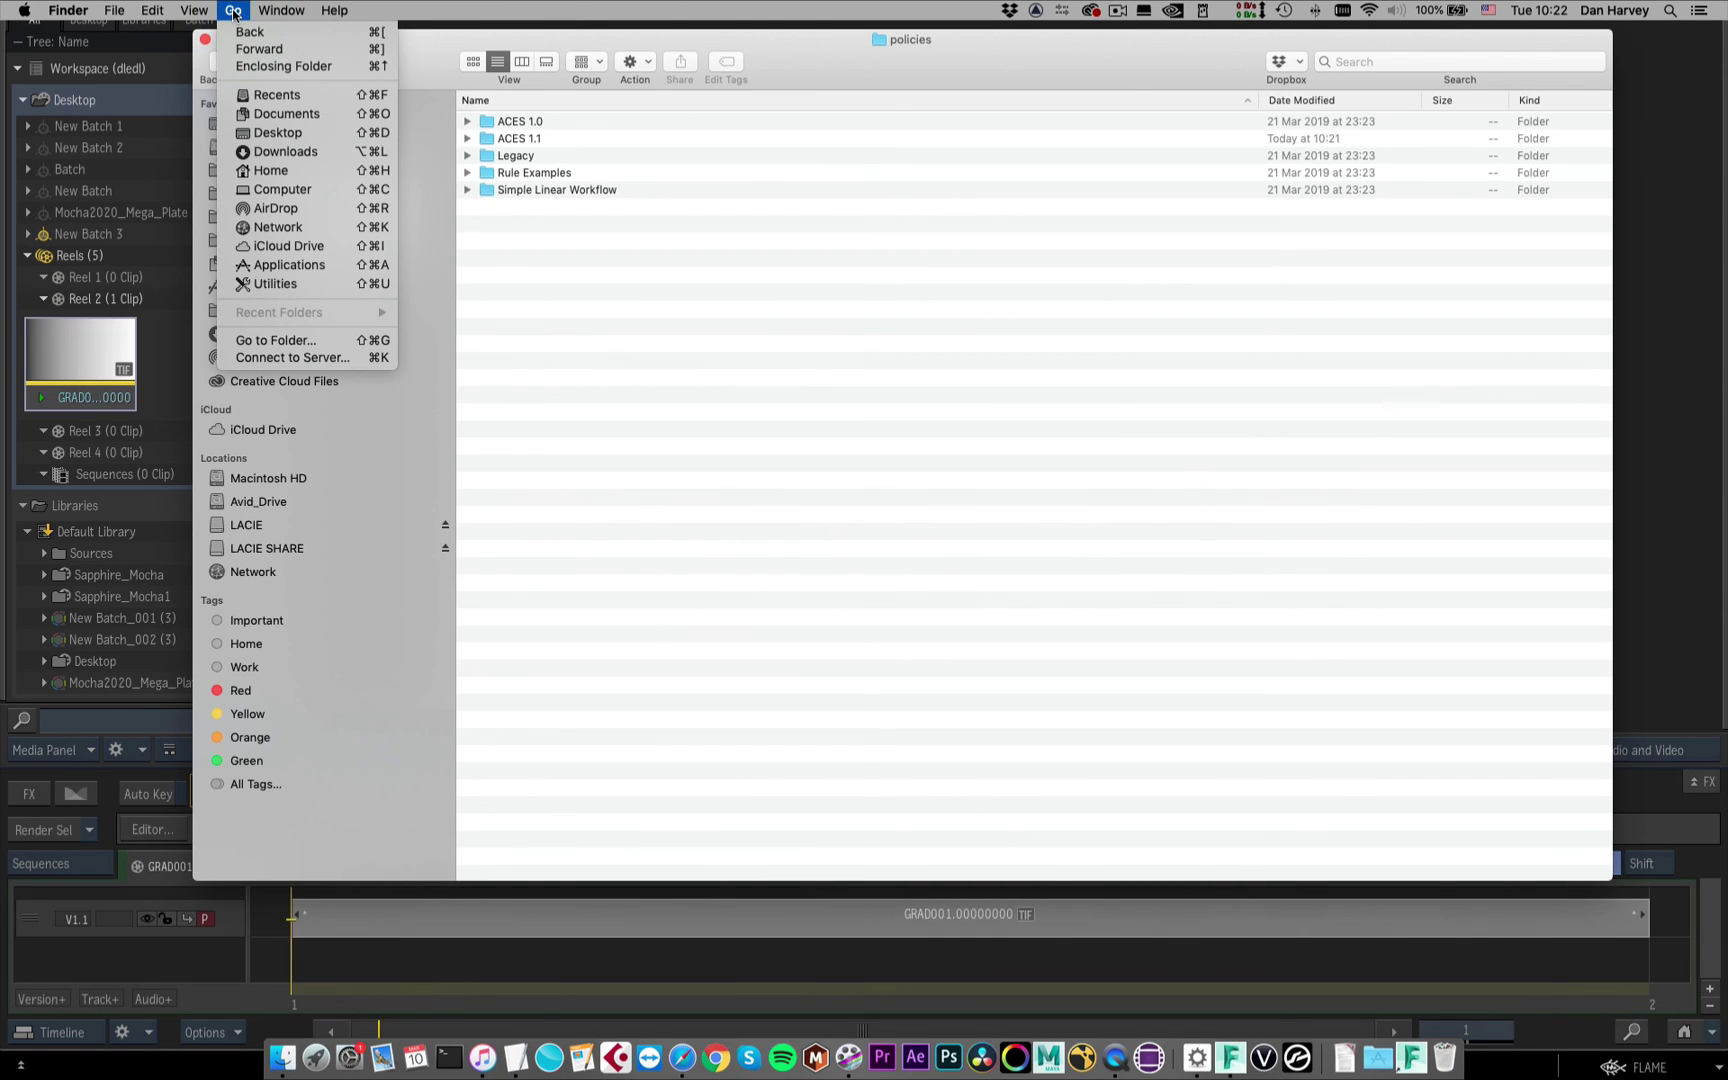
click(342, 340)
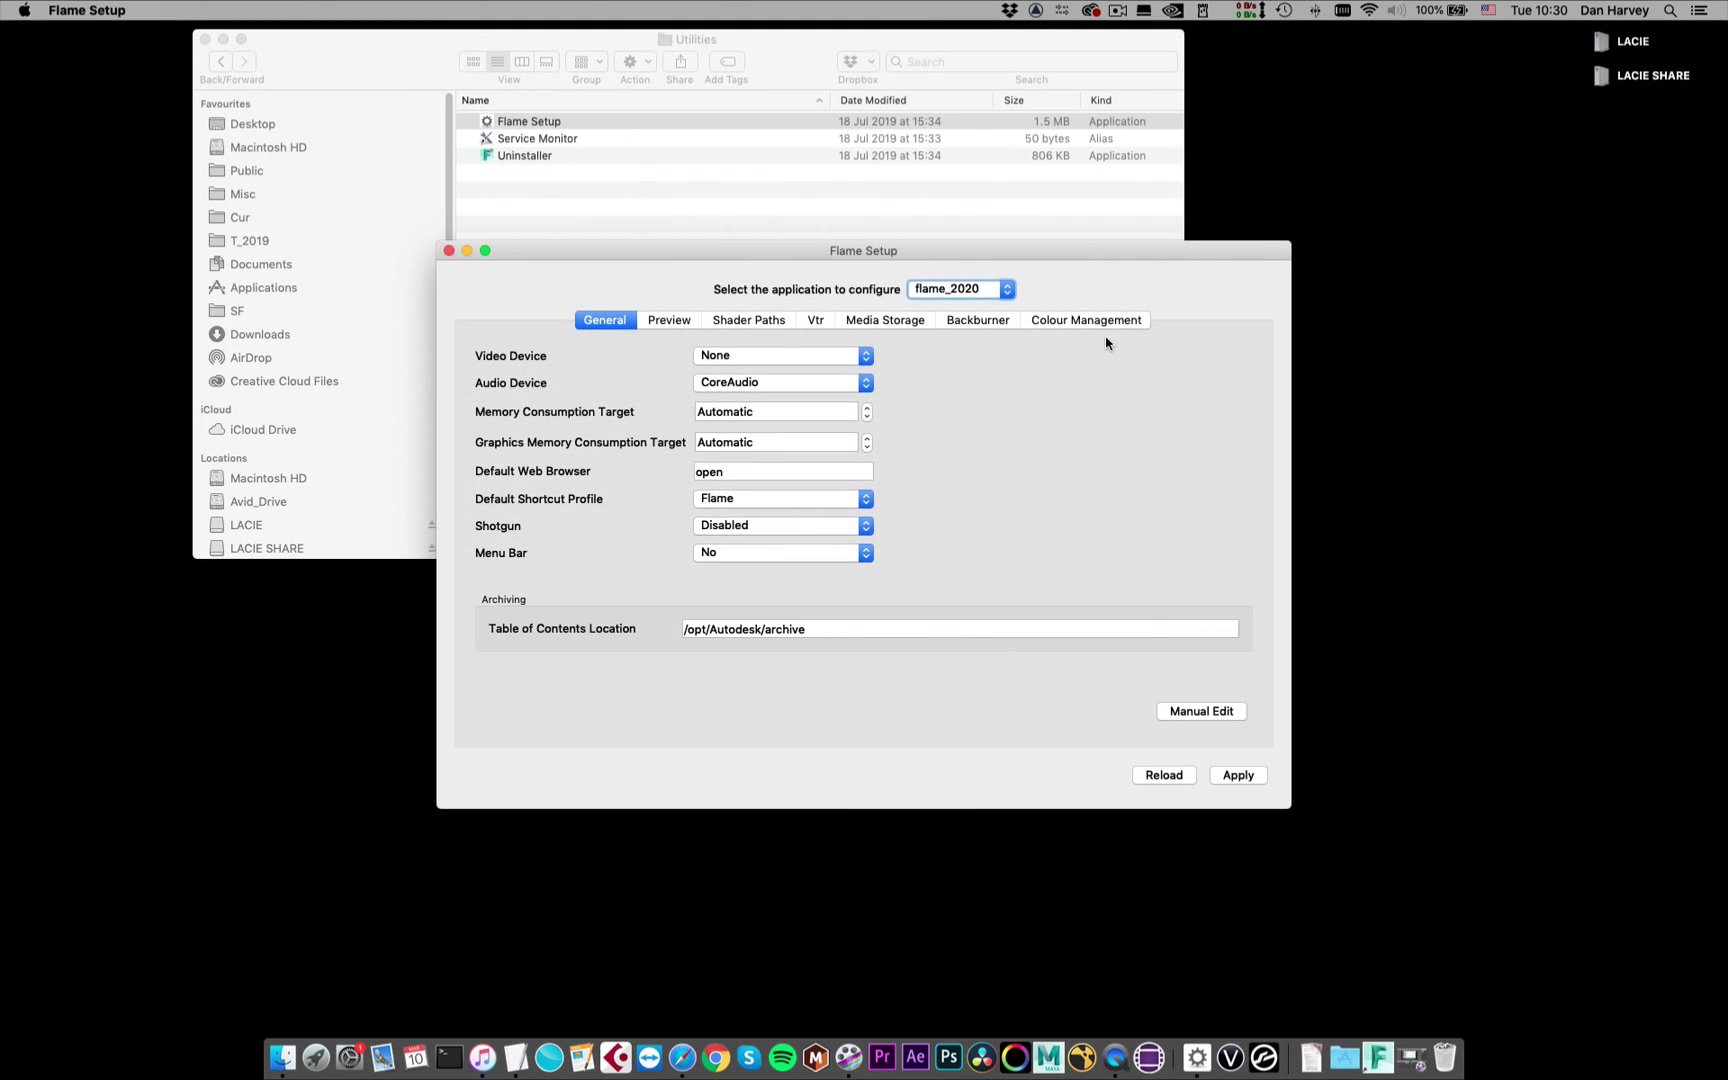
click(1097, 320)
drag(926, 401, 486, 381)
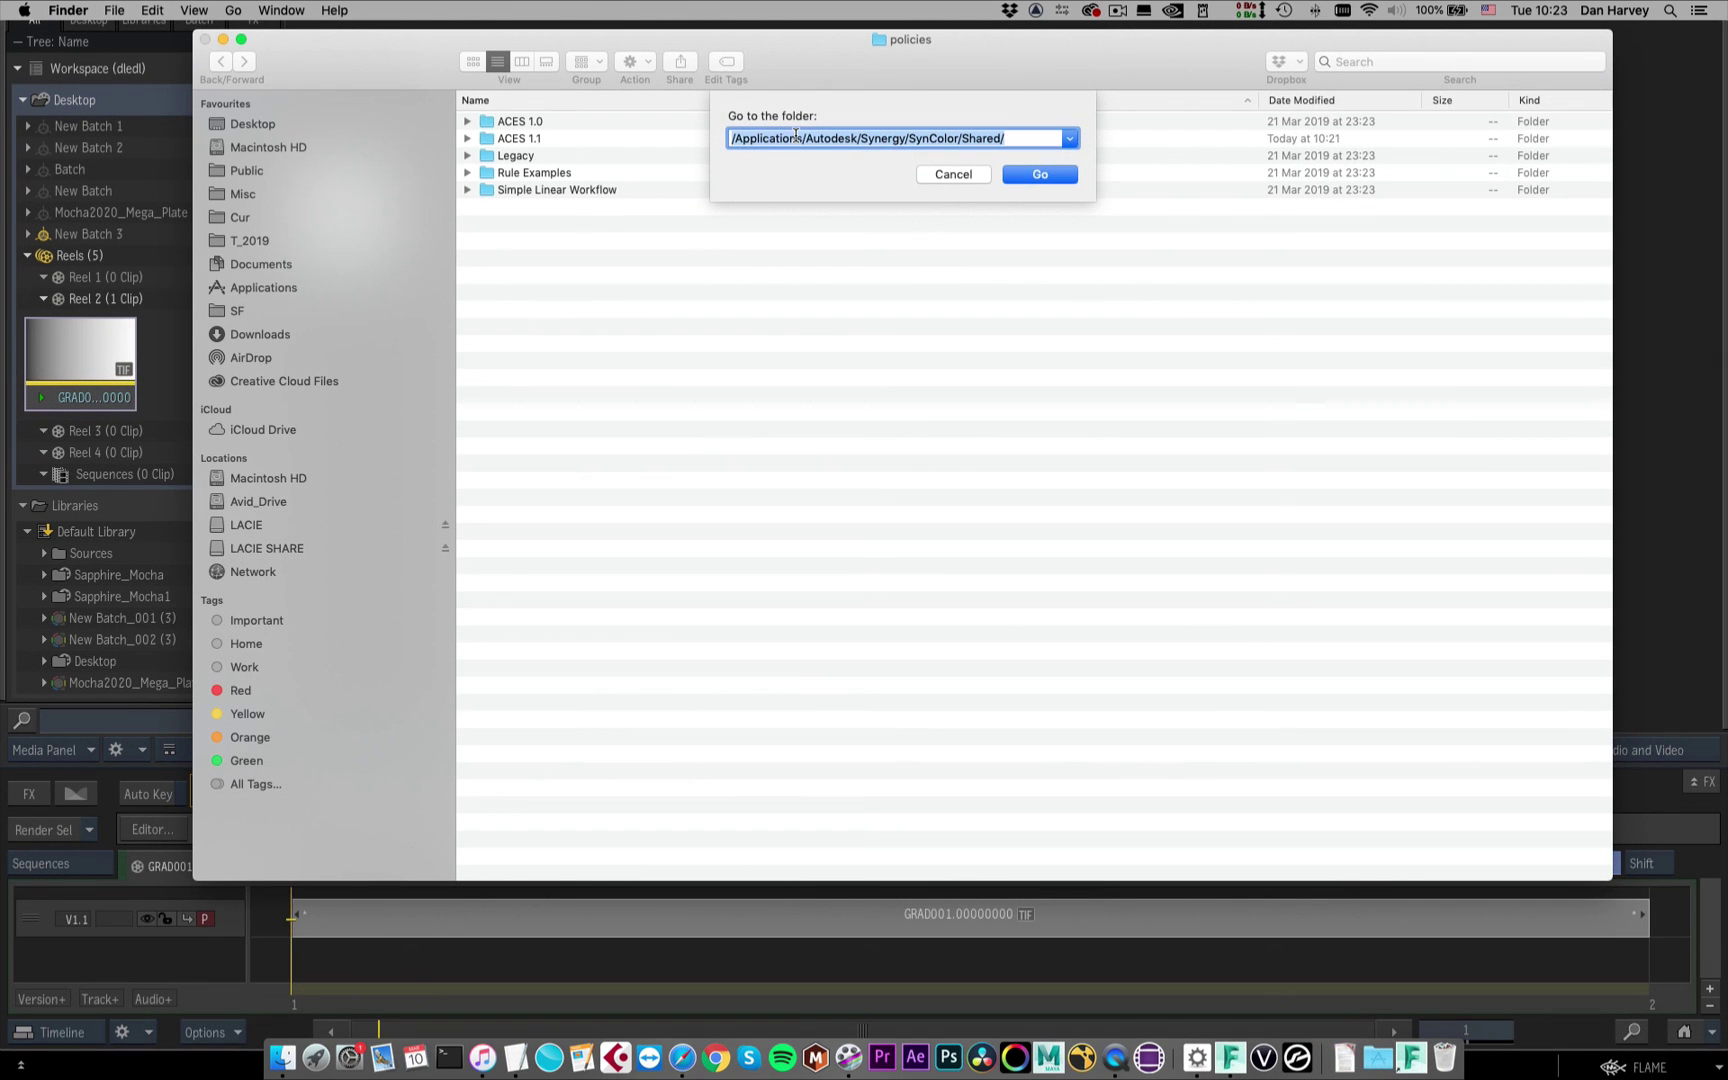
click(1040, 175)
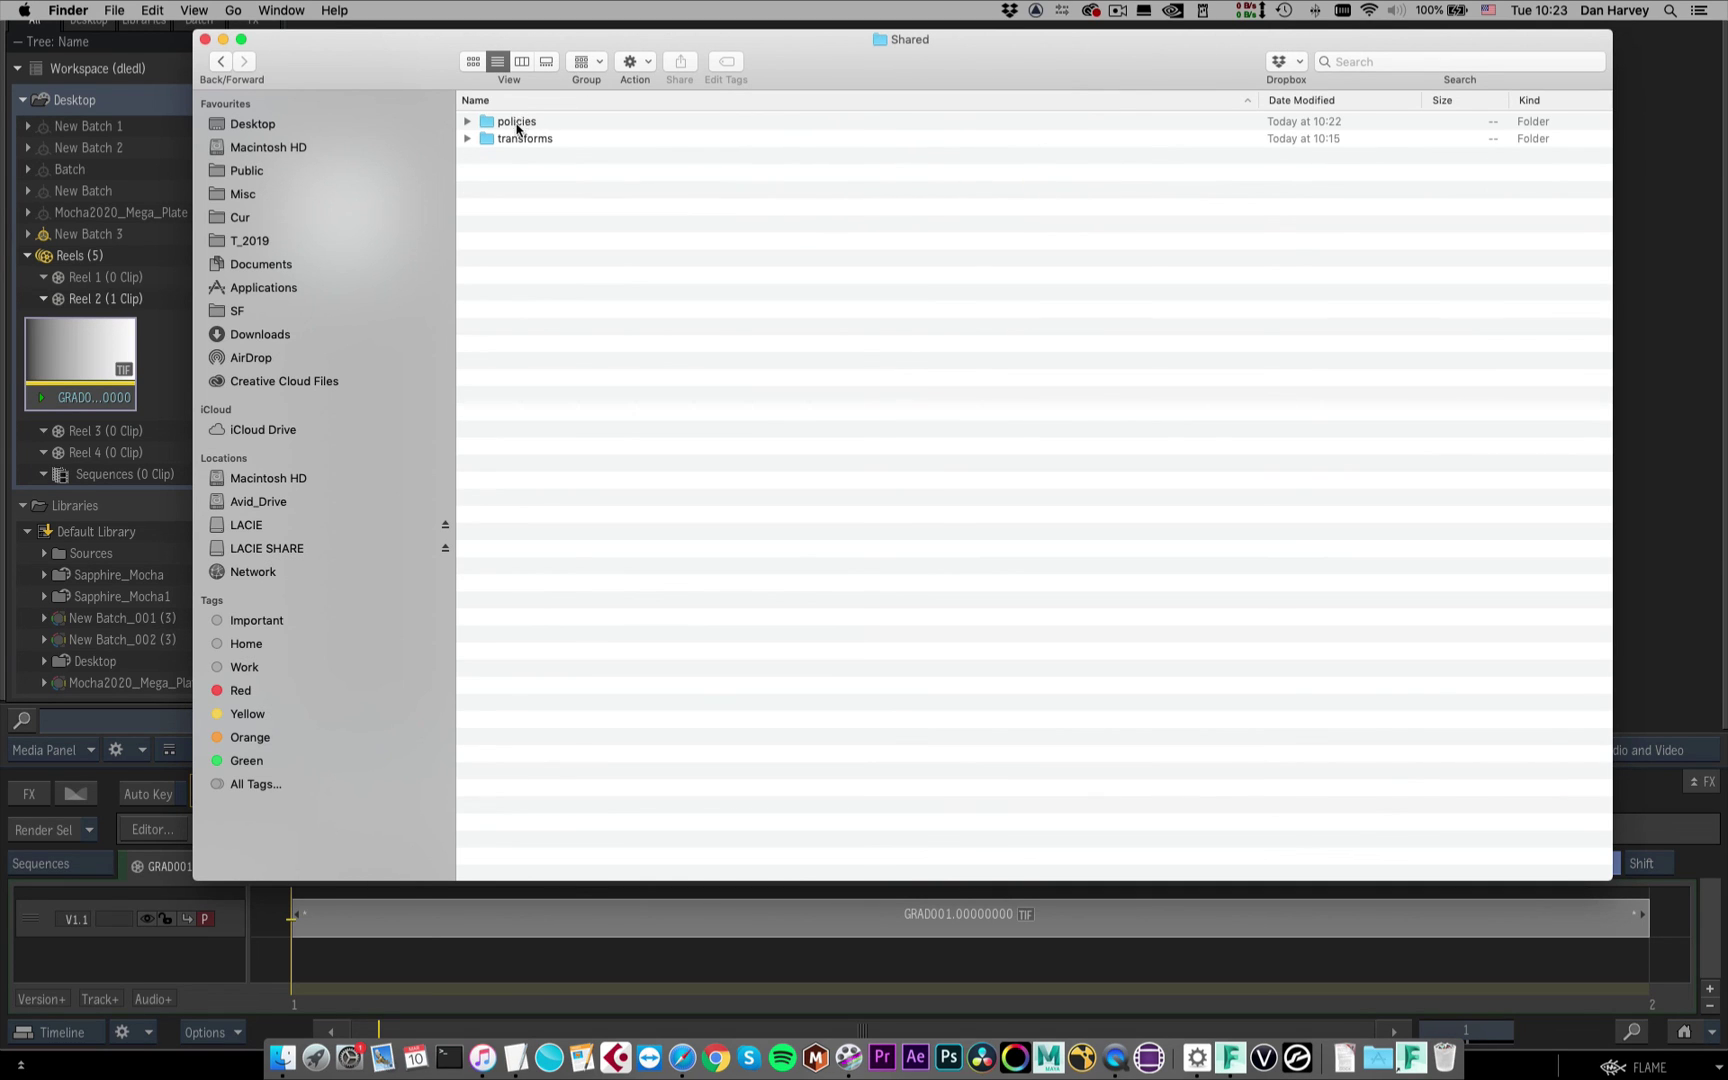
Open the newly exported policy's folder inside policies and expand its user_color_spaces folder
double_click(517, 121)
double_click(513, 121)
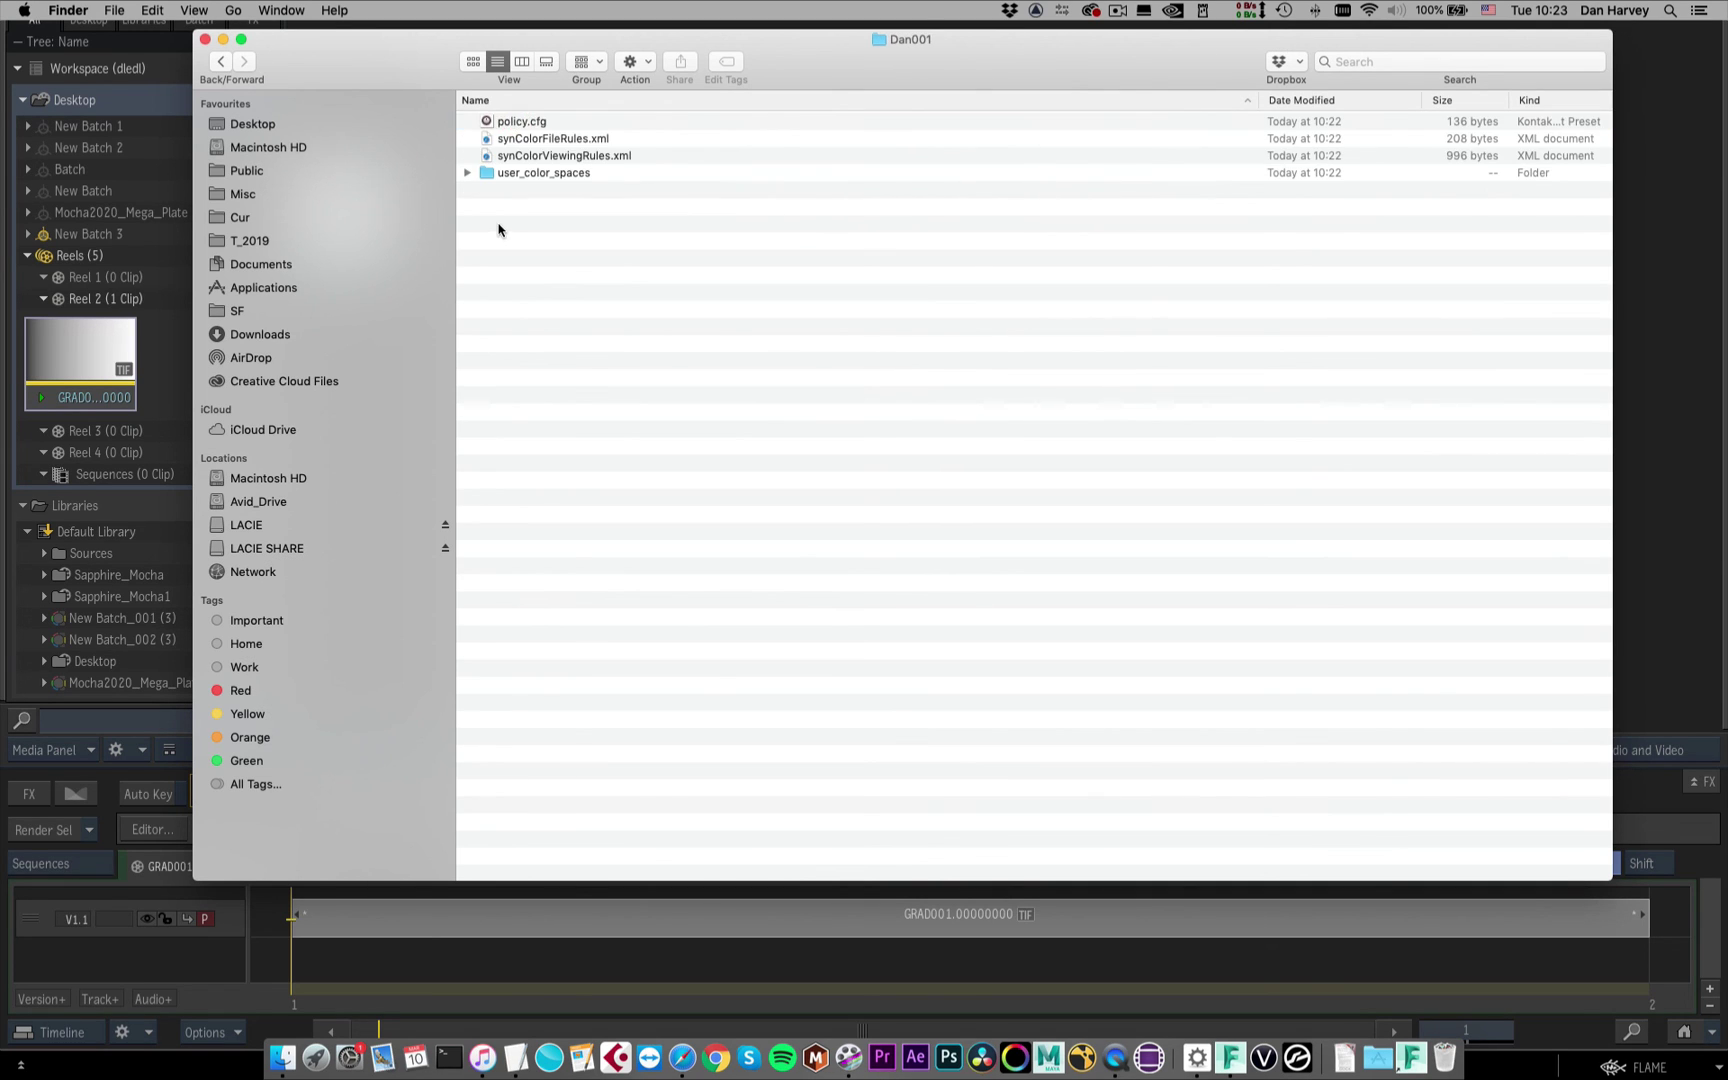
click(466, 173)
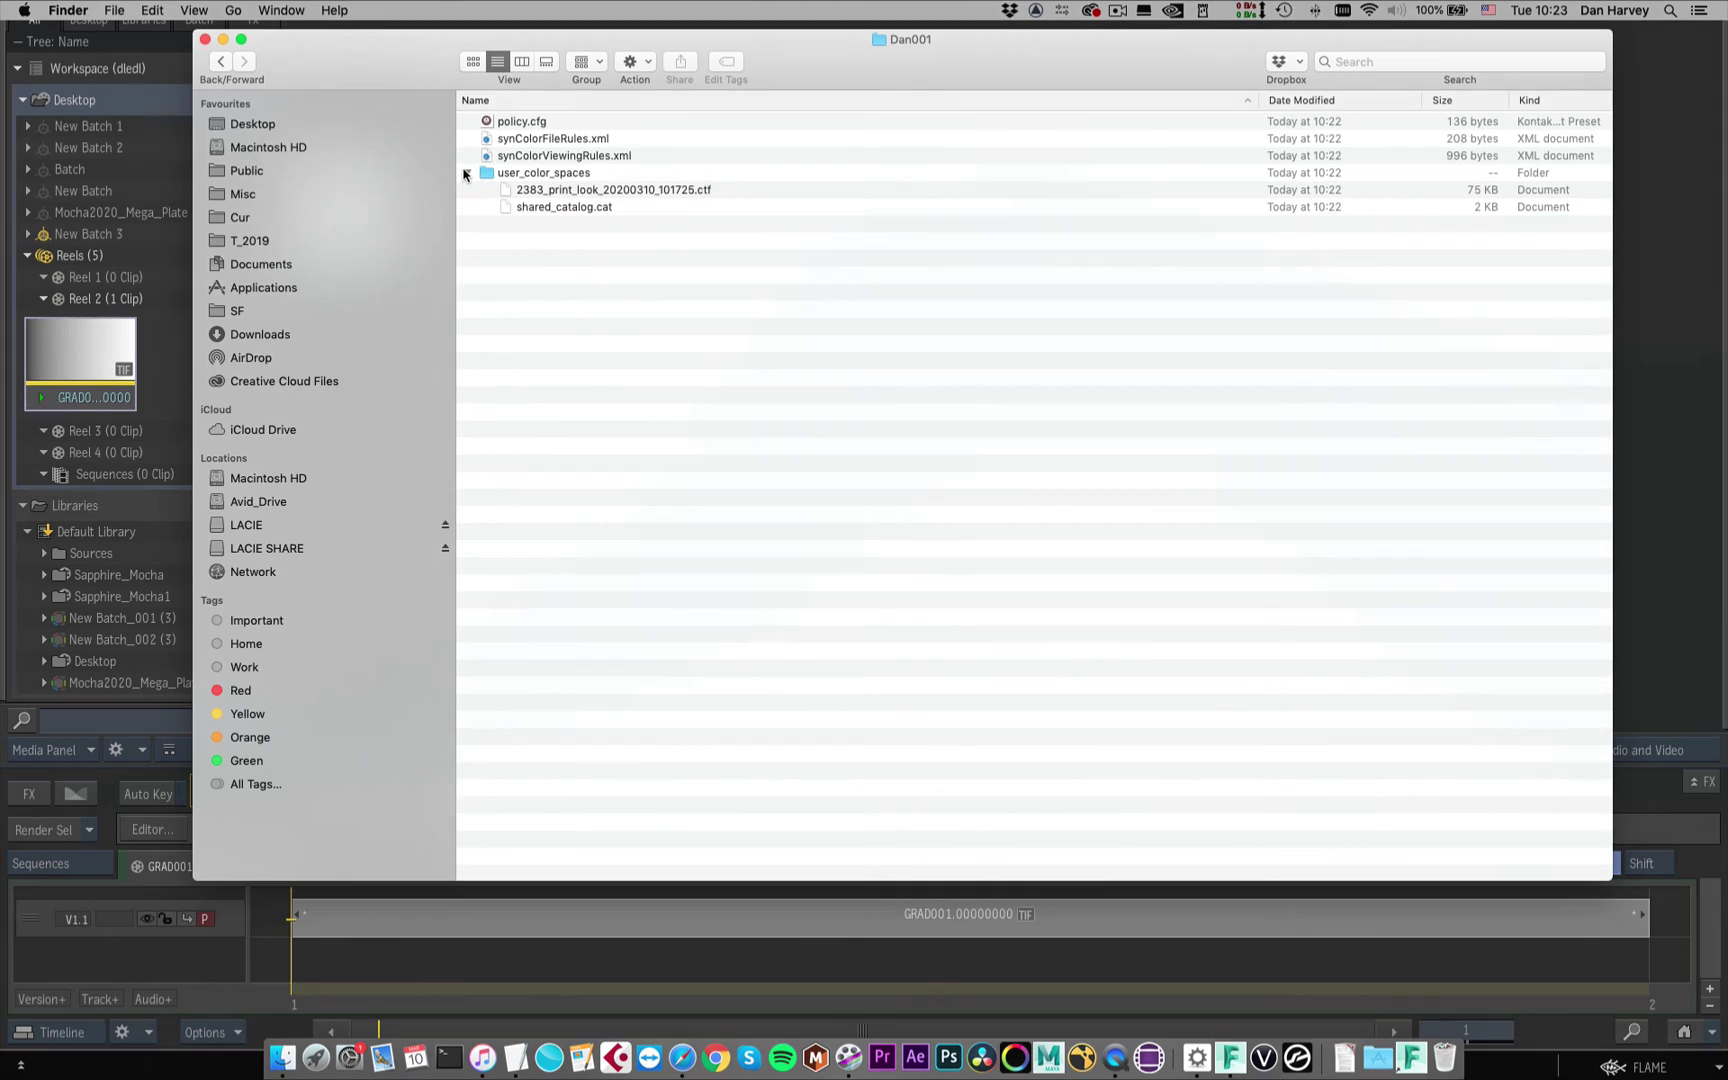